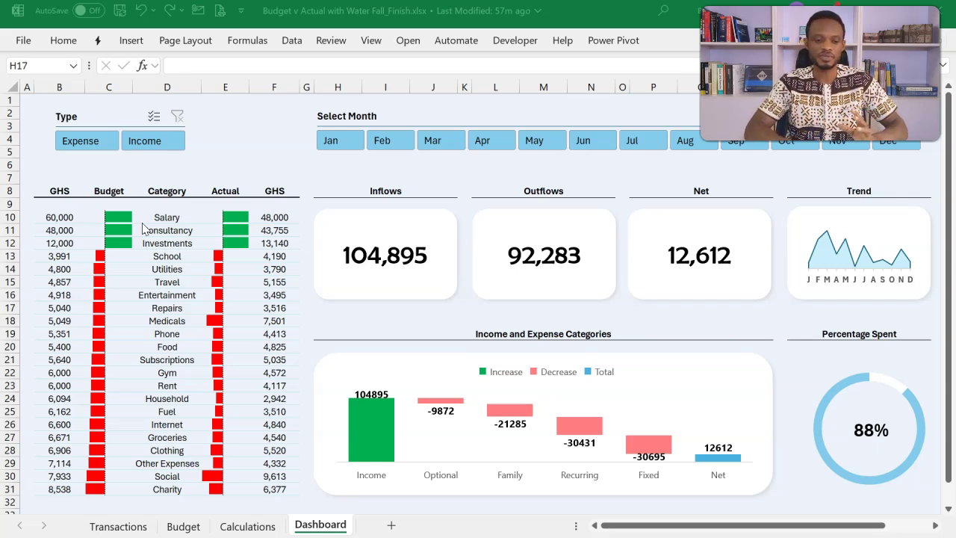
Examine the Budget and Actual bars for all categories in the dashboard's comparison table.
click(105, 214)
drag(105, 214, 98, 486)
click(229, 215)
drag(229, 216, 221, 486)
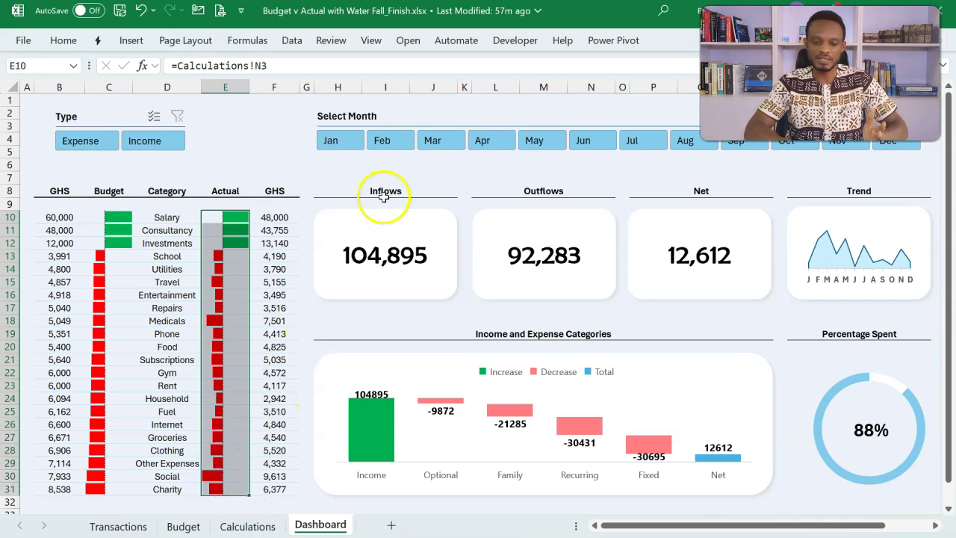
Filter the dashboard by Jan, Feb, Mar and Apr in turn, and clear the month filter.
click(352, 142)
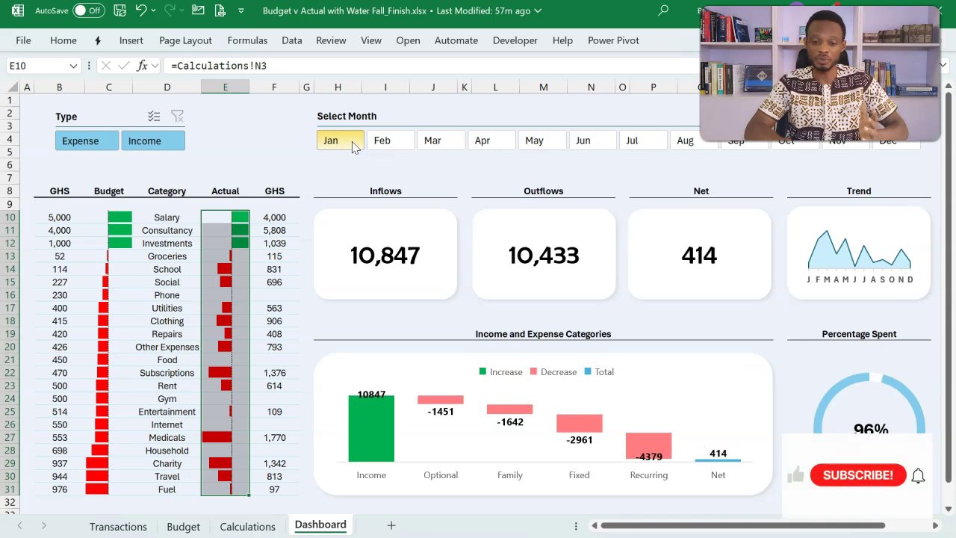
click(389, 142)
click(433, 145)
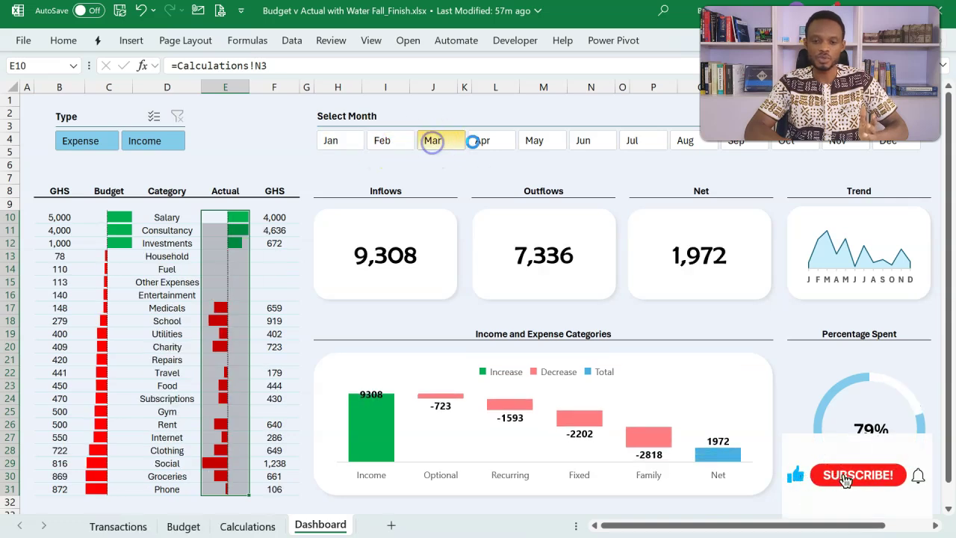
click(483, 145)
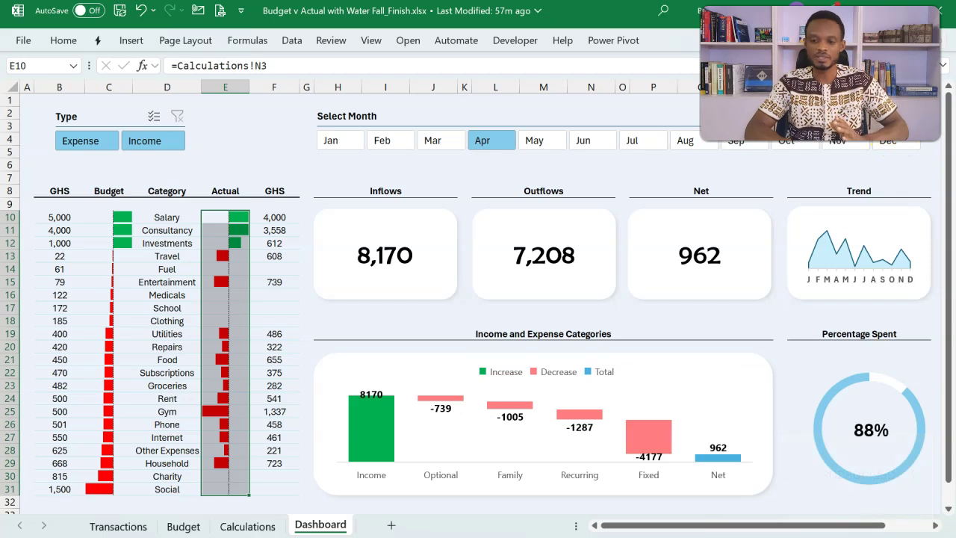
click(913, 116)
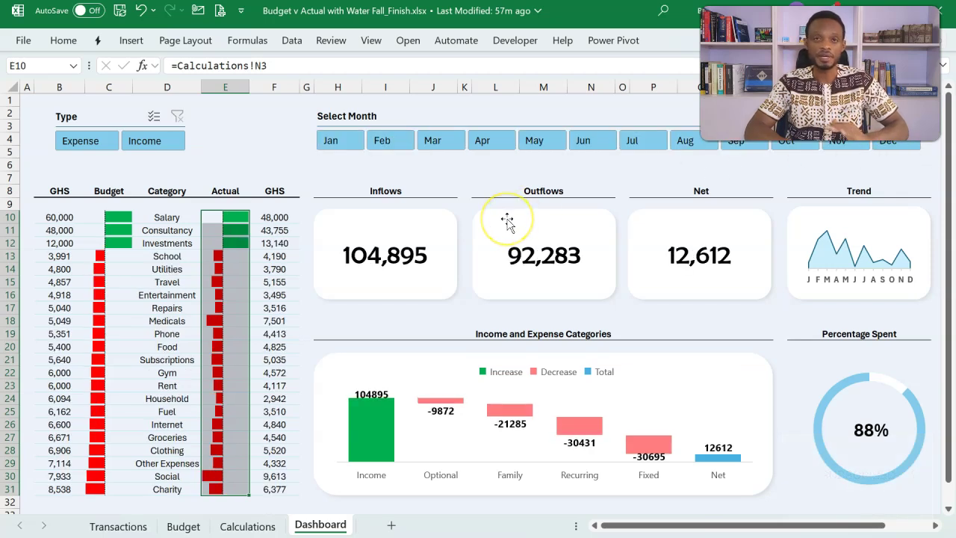
Filter the dashboard's category table by Expense, and clear the type filter.
click(102, 142)
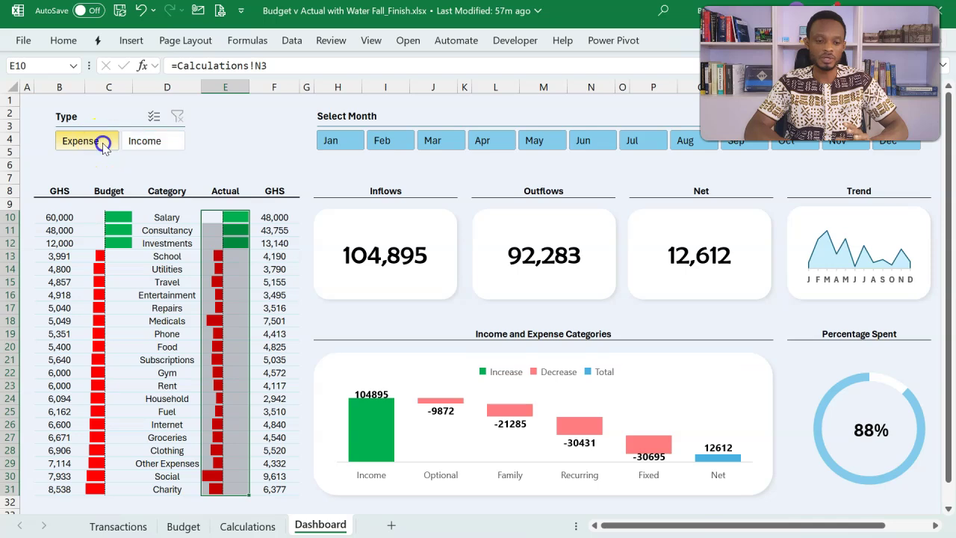
click(149, 144)
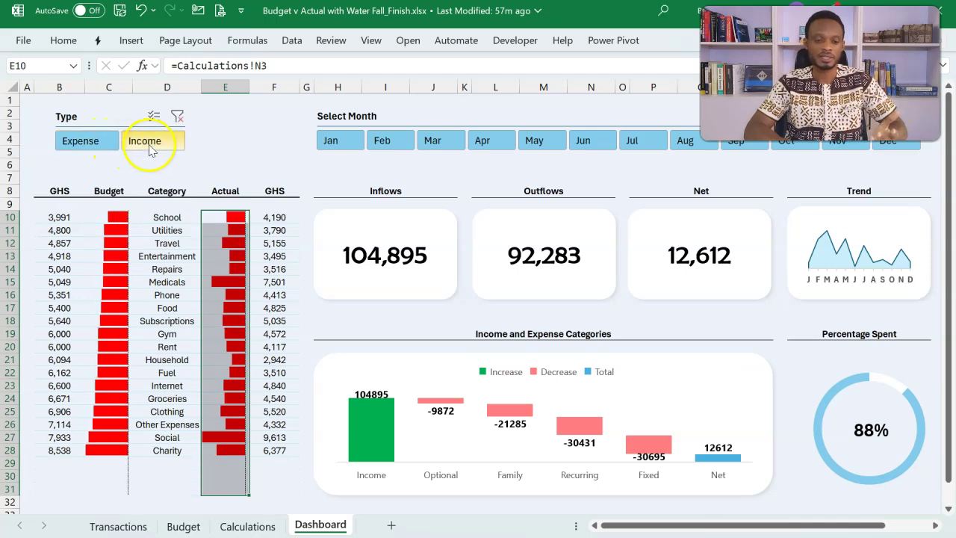
click(177, 118)
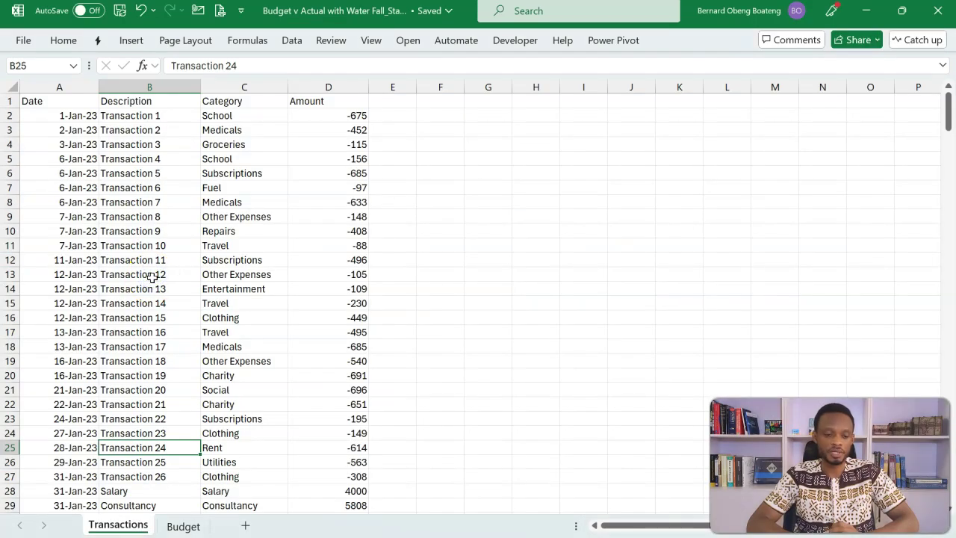
Examine the Date, Description, Category and Amount columns of the transactions data in the starting workbook.
click(152, 276)
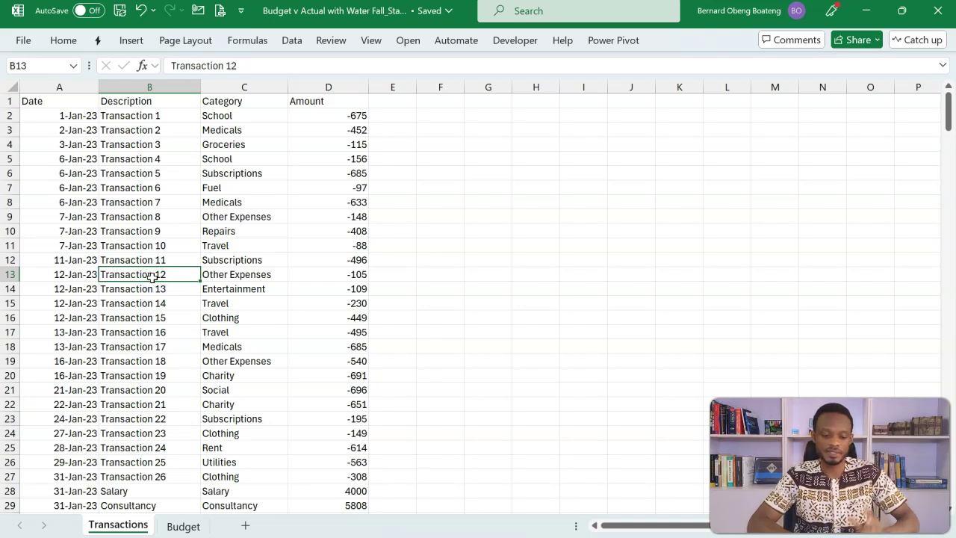
click(74, 87)
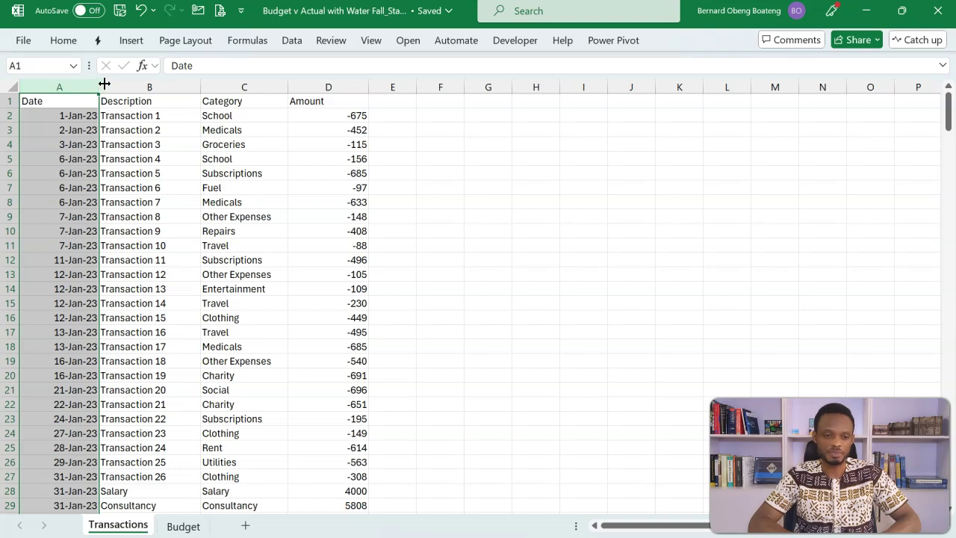
ctrl+click(142, 85)
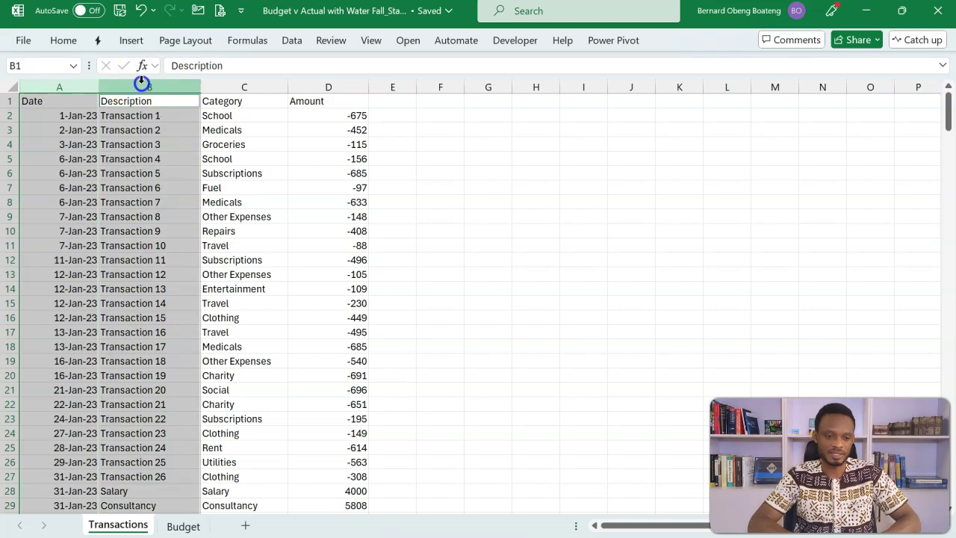
ctrl+click(224, 84)
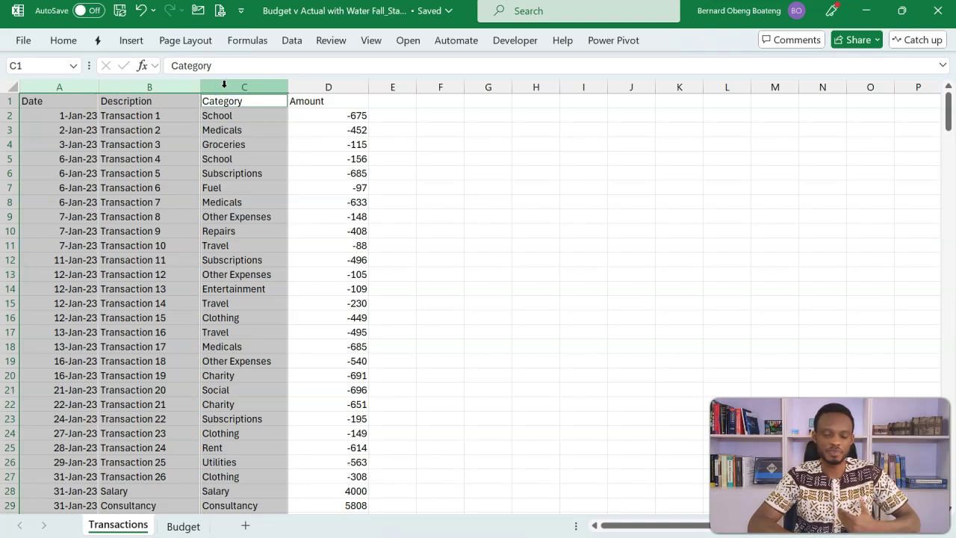
click(314, 87)
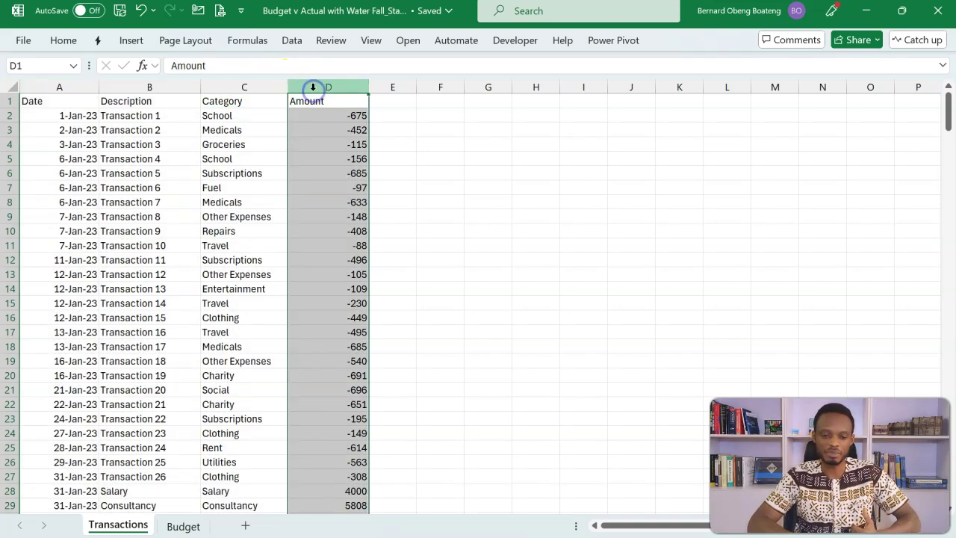
click(327, 139)
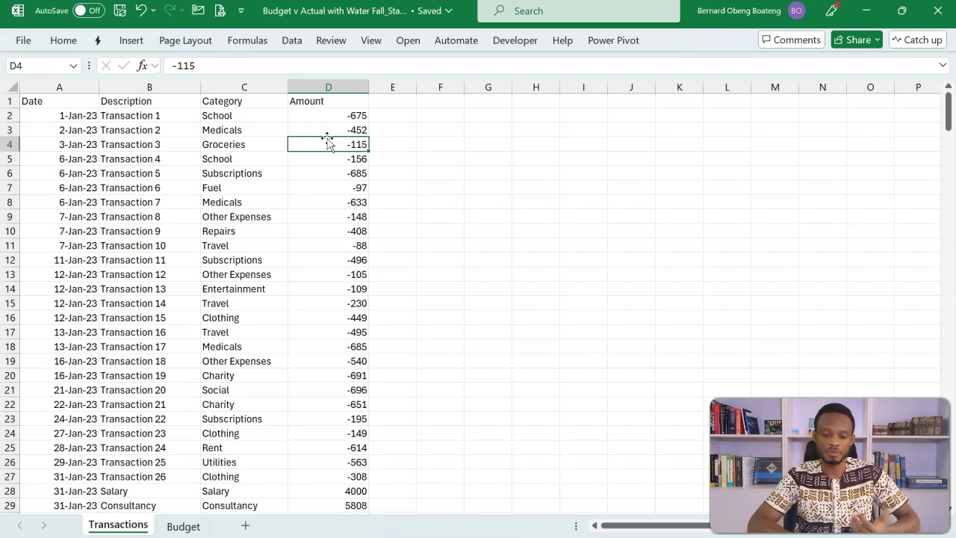
Compare the expense amounts with the January income amounts in D28:D30 of the transactions data.
drag(346, 117, 340, 333)
scroll(344, 396, down, 3)
drag(350, 380, 355, 419)
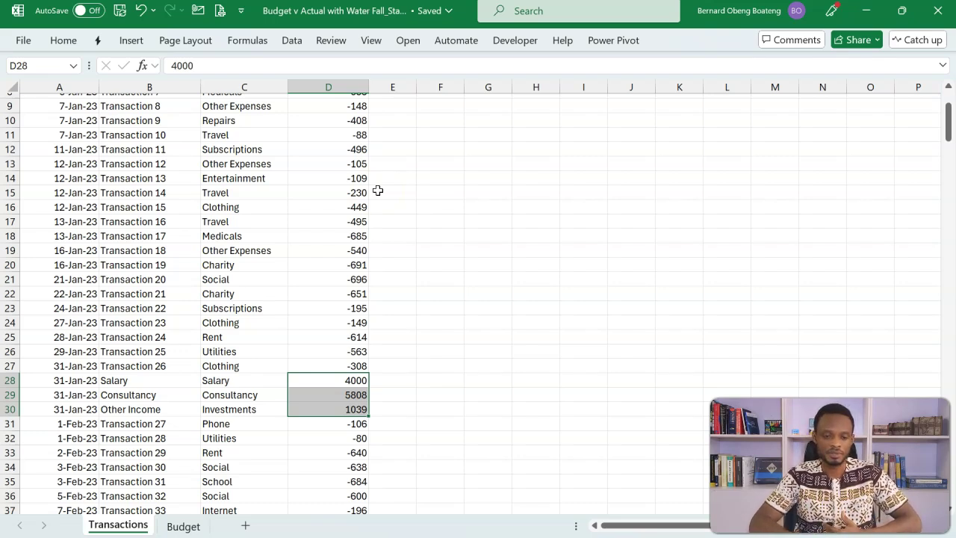
scroll(275, 239, up, 3)
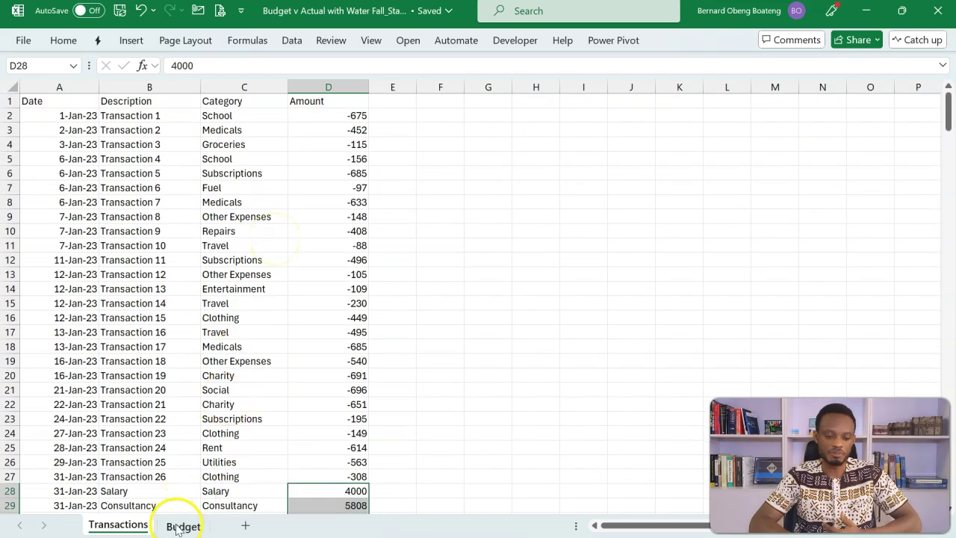
Examine the Budget sheet's monthly headers and how its rows are described by Category, Class and Type.
click(179, 527)
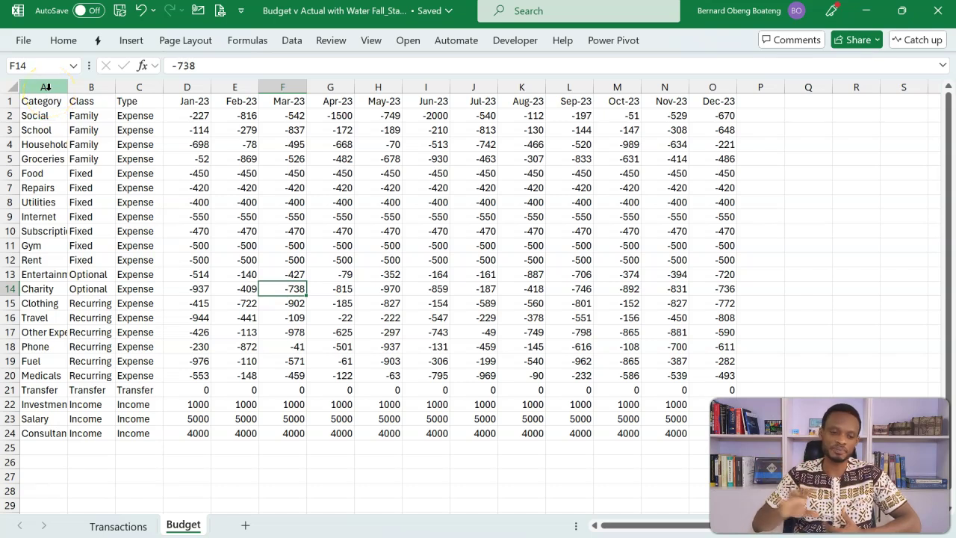
drag(190, 101, 715, 104)
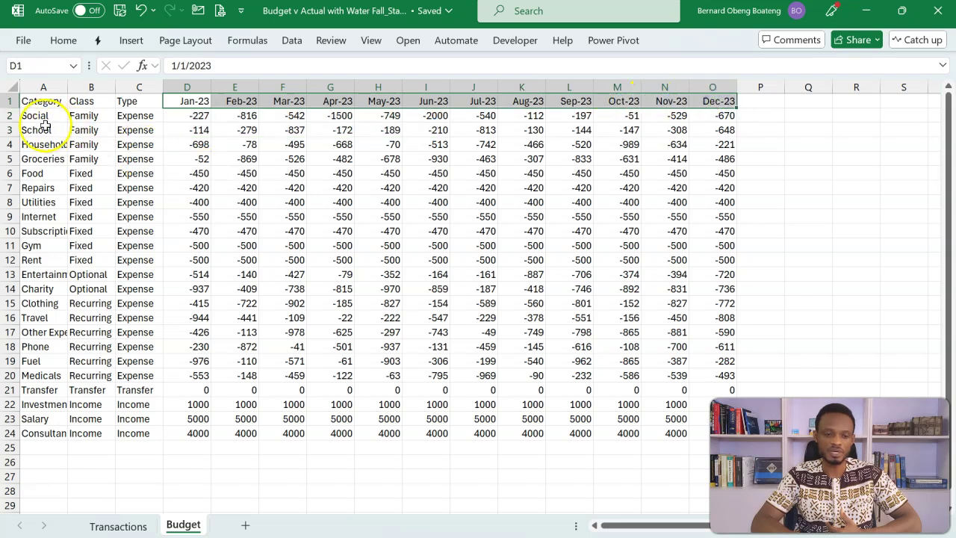
click(9, 115)
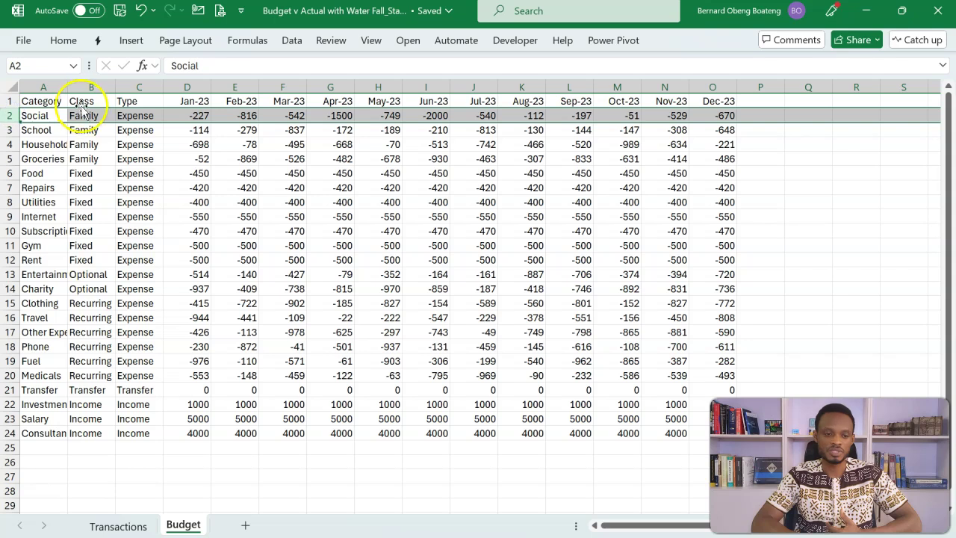
click(42, 116)
click(83, 116)
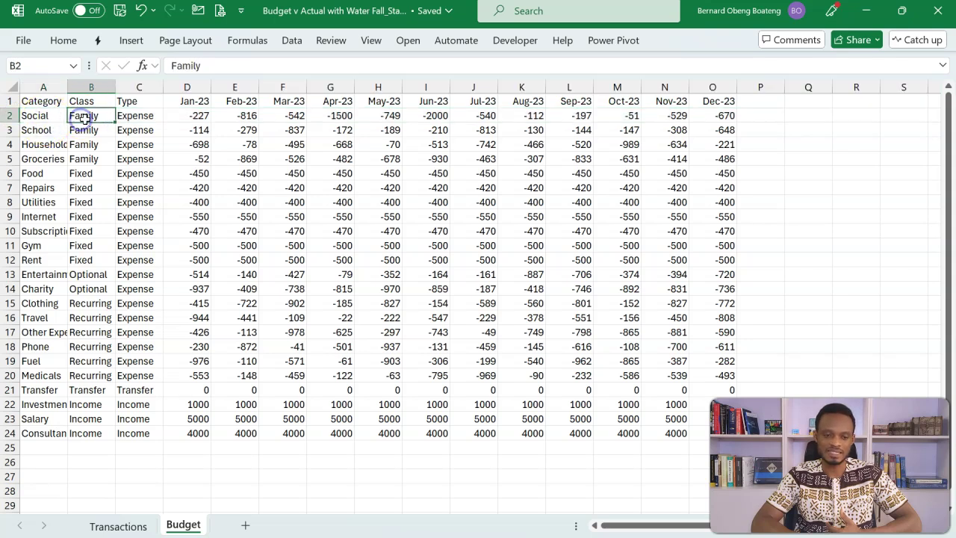
click(133, 115)
click(144, 90)
drag(144, 90, 99, 86)
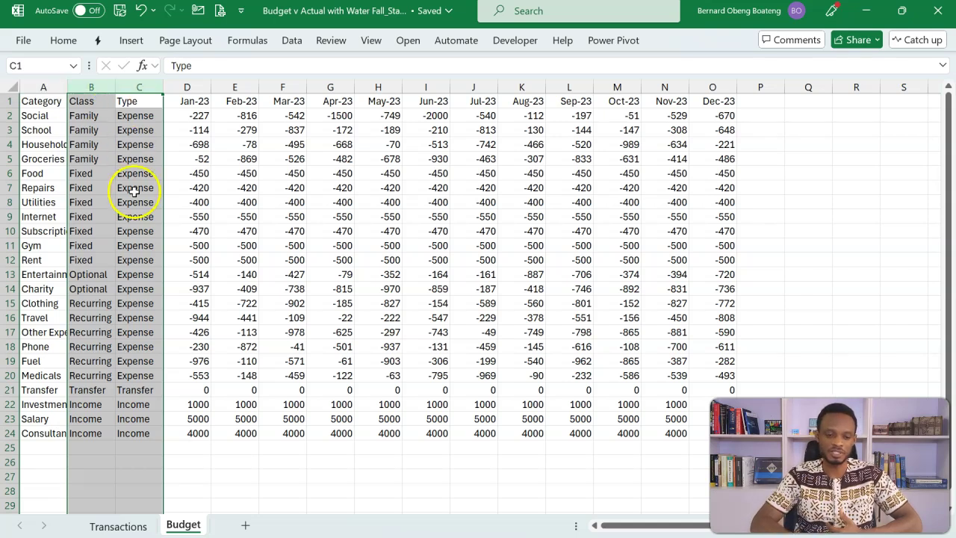
Review the monthly budget amounts for the expense, Transfer and income rows.
drag(198, 116, 698, 380)
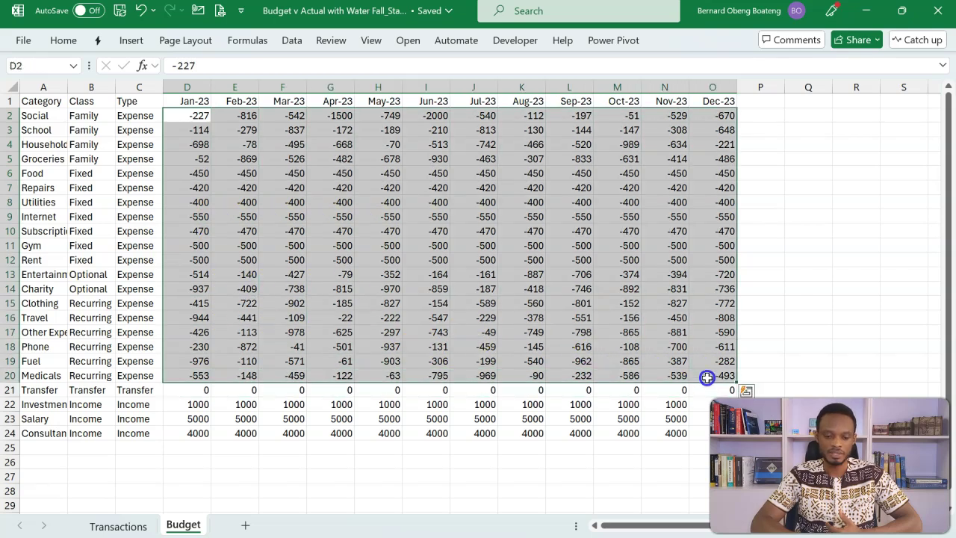
click(9, 389)
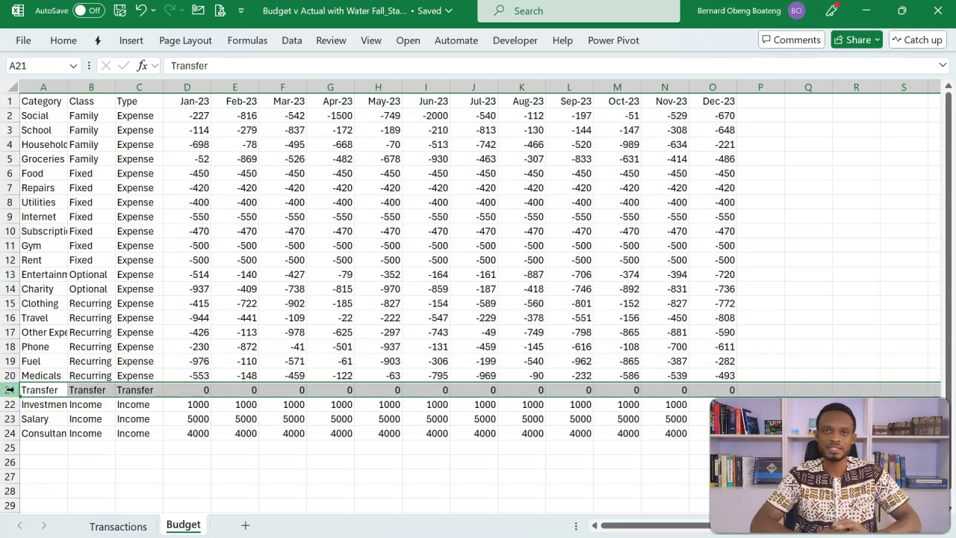
drag(198, 388, 709, 390)
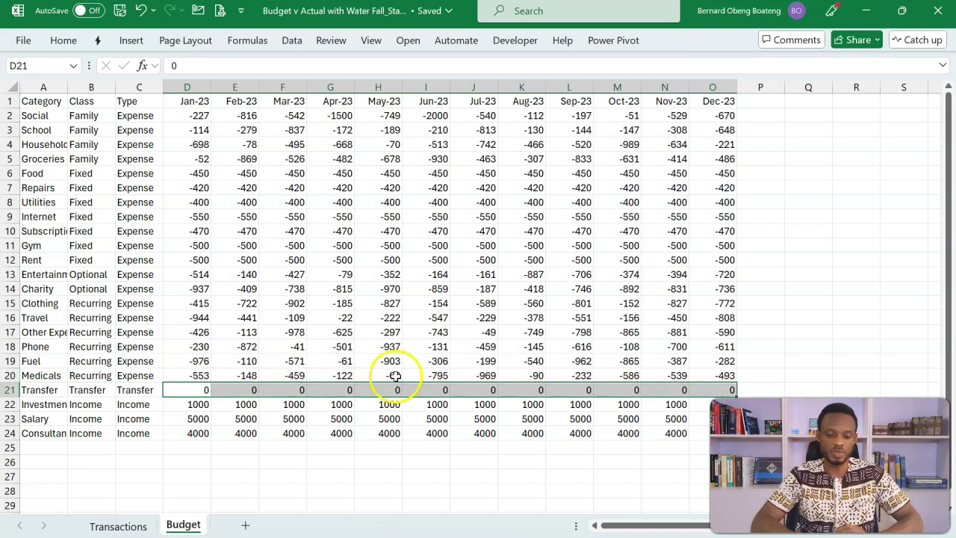
click(198, 407)
drag(200, 413, 717, 425)
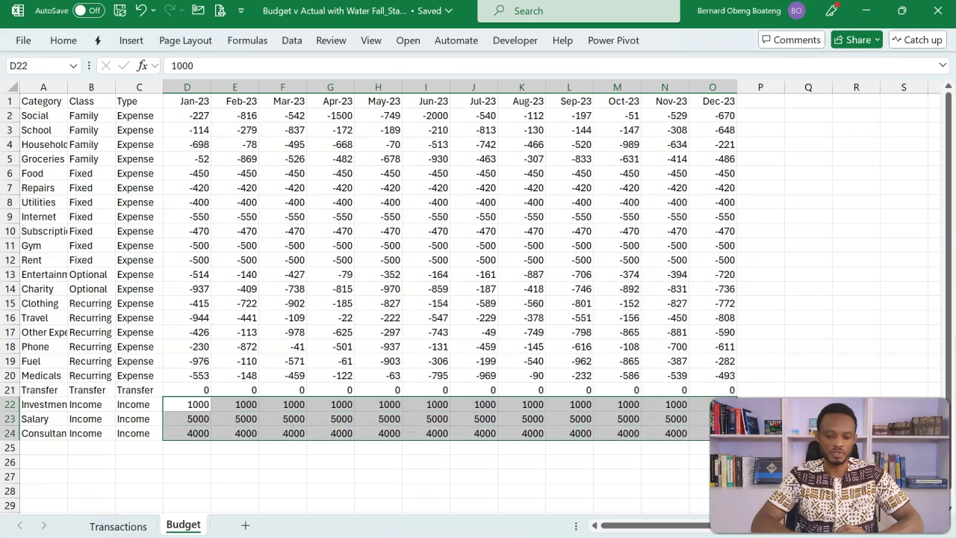
click(8, 404)
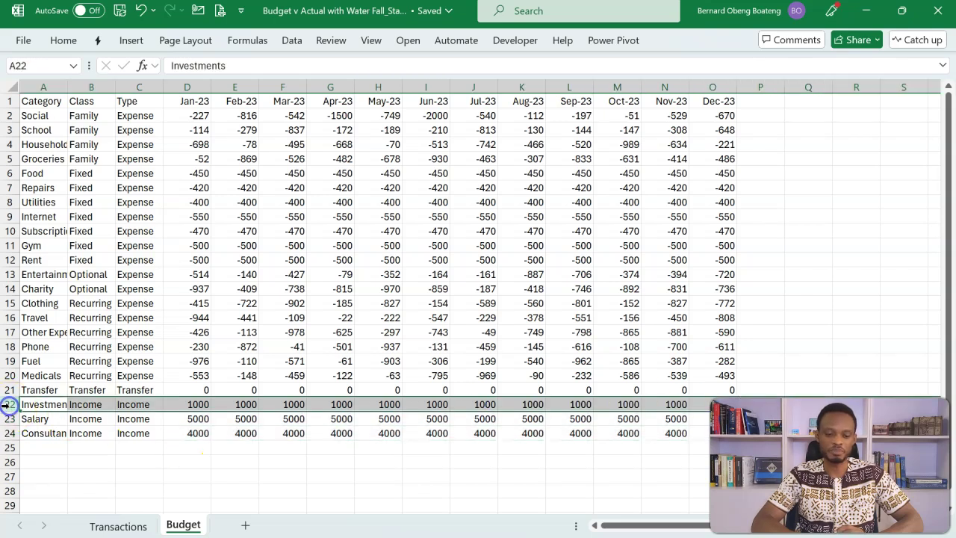
click(203, 404)
click(247, 404)
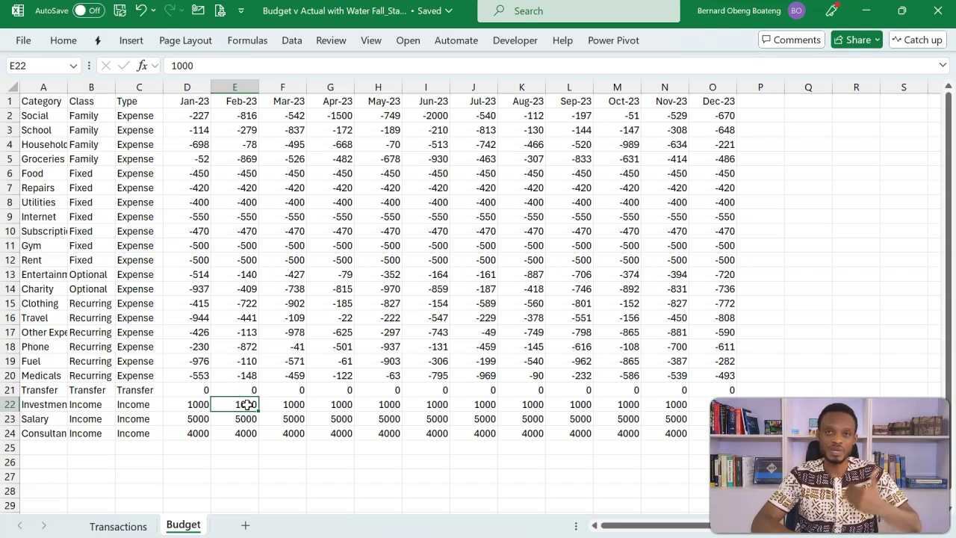
click(187, 245)
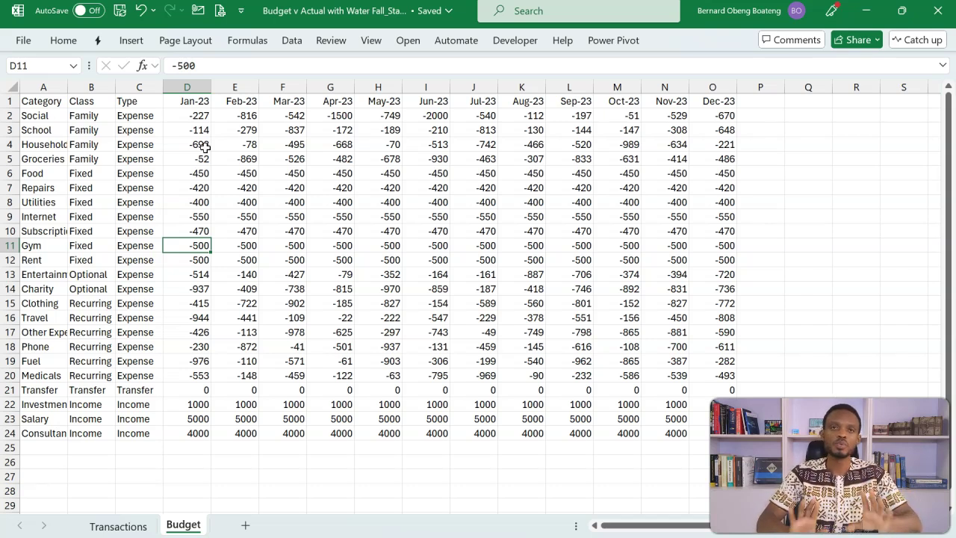
Review the Category, Class and Type columns of the budget data one by one.
click(46, 85)
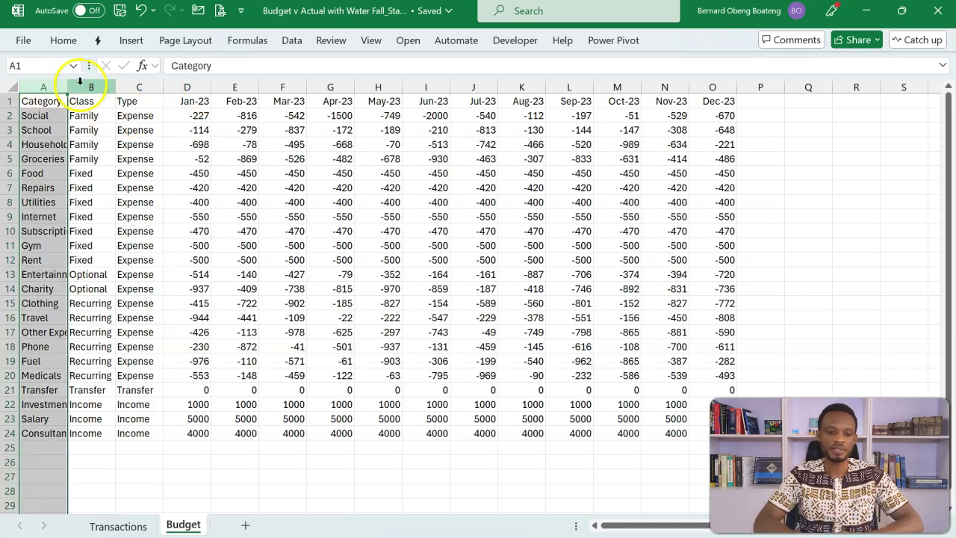
click(79, 85)
click(137, 81)
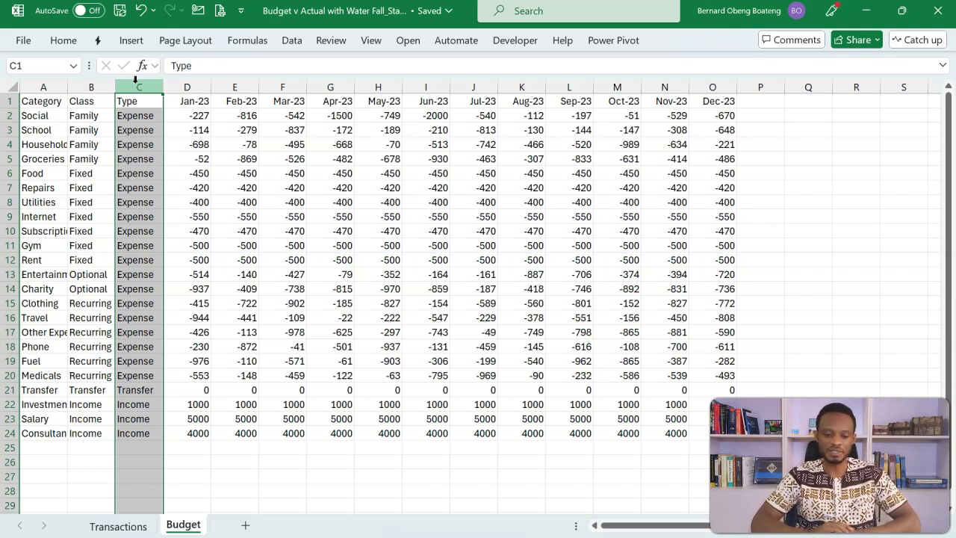
Convert the transactions data in A1:D296 on the Transactions sheet into a table with headers.
click(118, 525)
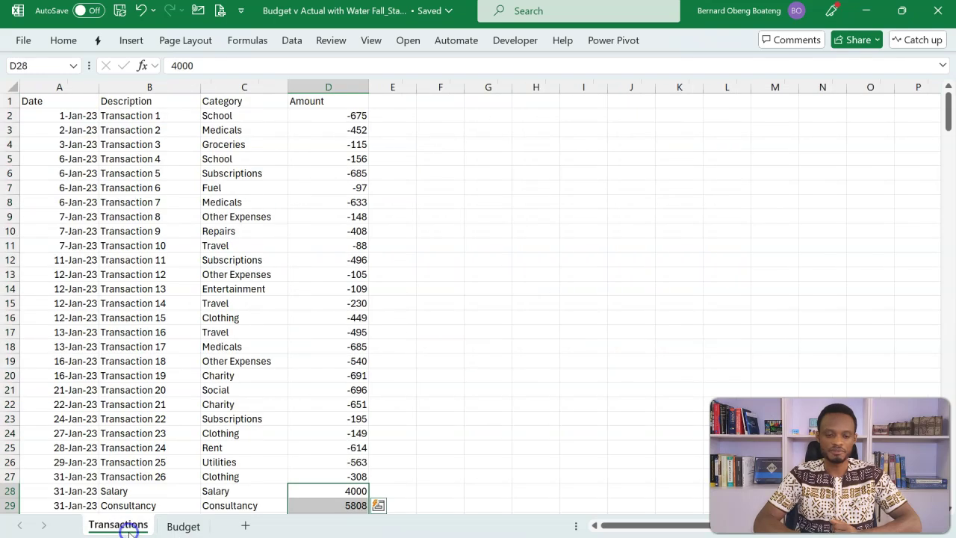
click(191, 278)
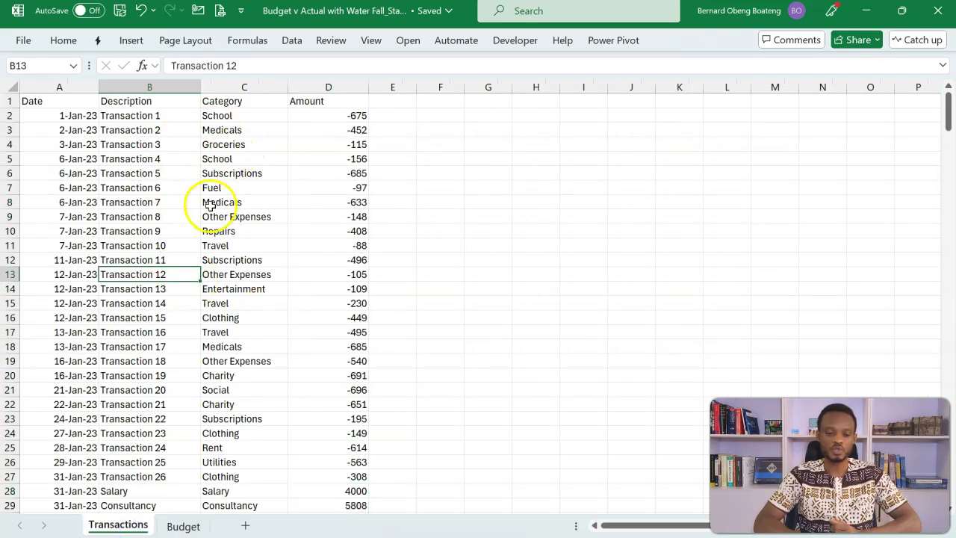
click(131, 40)
click(140, 74)
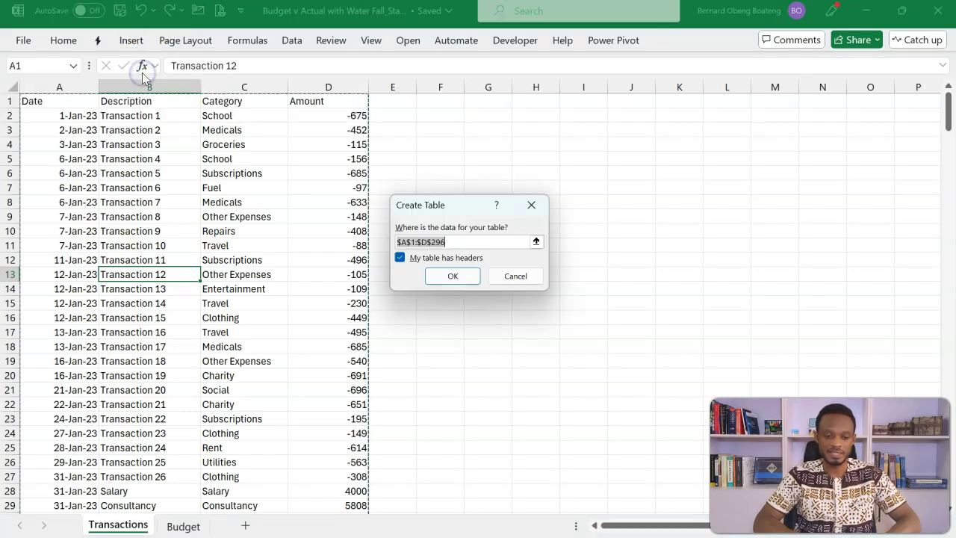
click(453, 275)
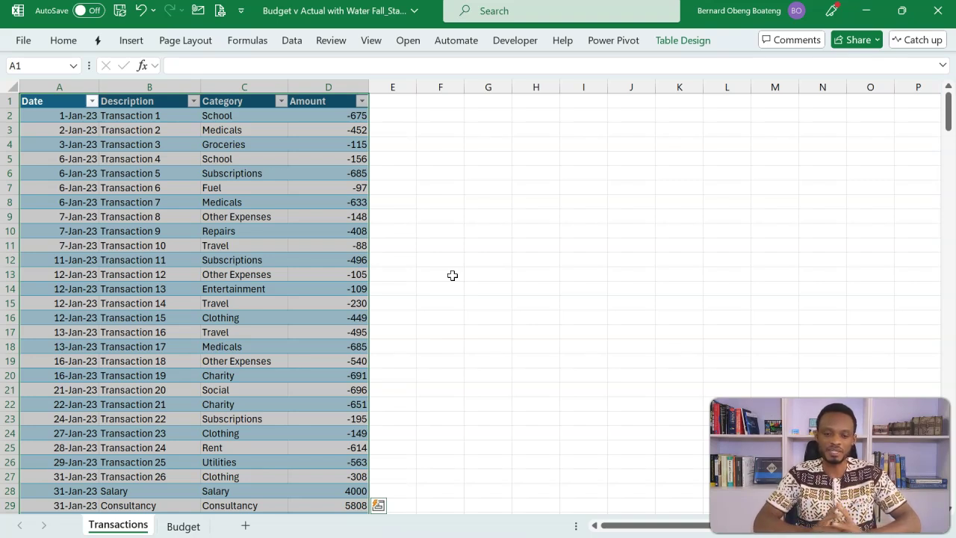
Name the transactions table Actual.
click(548, 135)
click(671, 42)
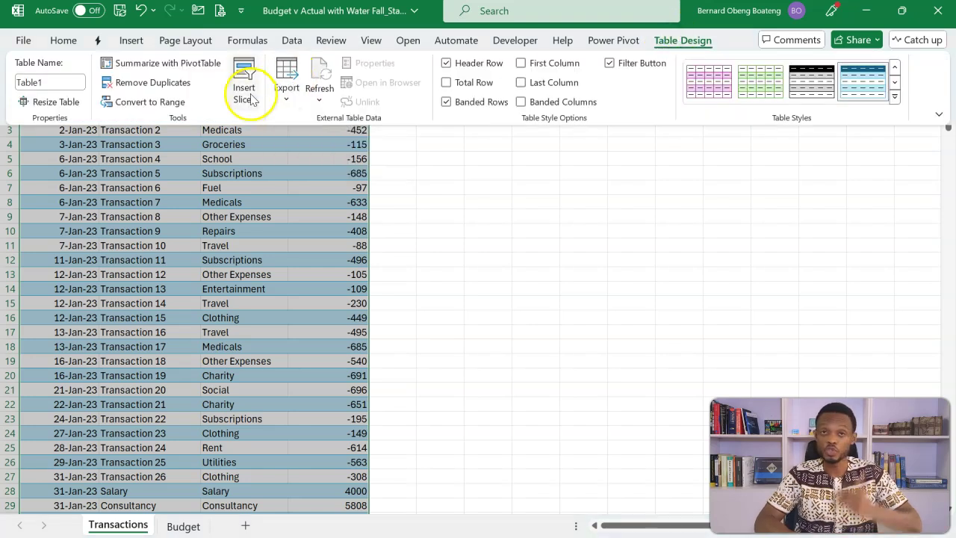
click(47, 80)
text(Actual)
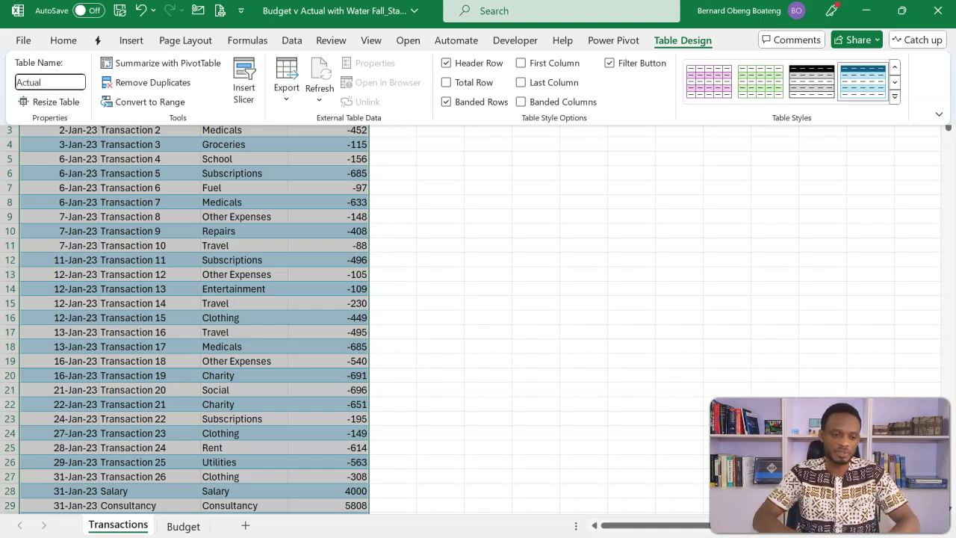
click(117, 216)
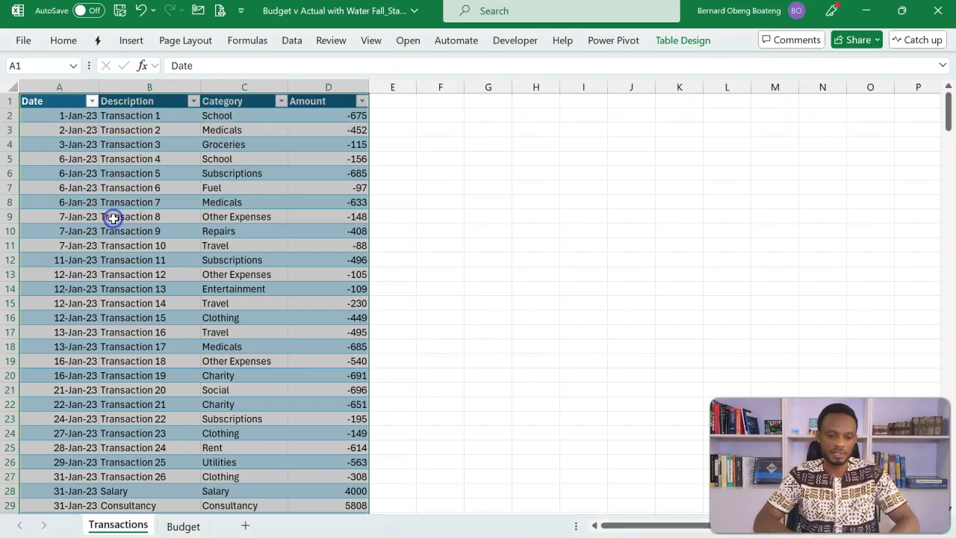
Convert the budget data in A1:O24 on the Budget sheet into a table with headers.
click(183, 525)
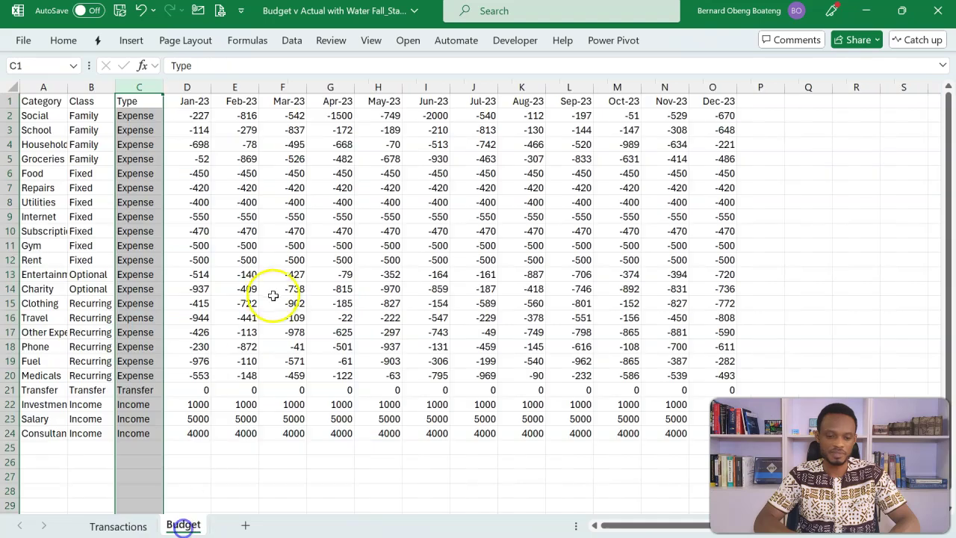
click(283, 289)
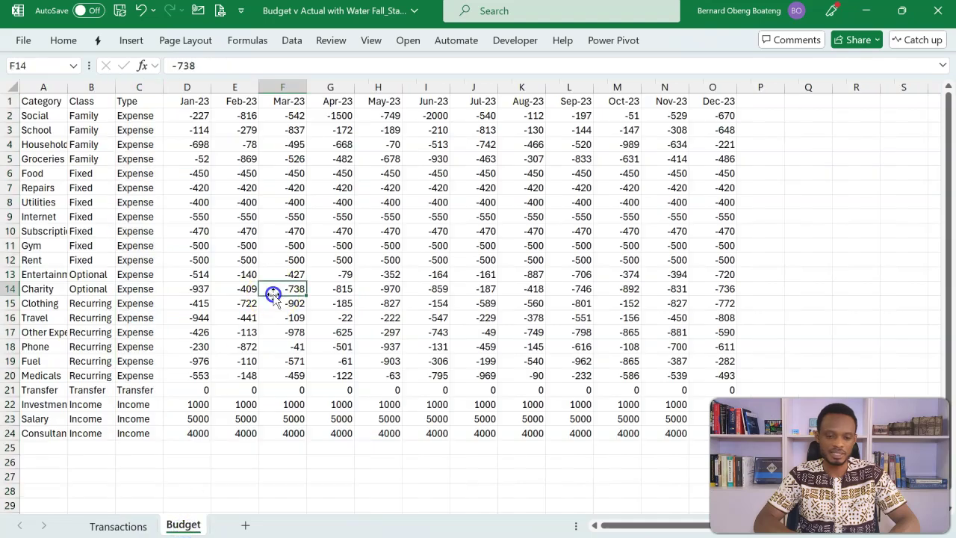
click(134, 41)
click(137, 73)
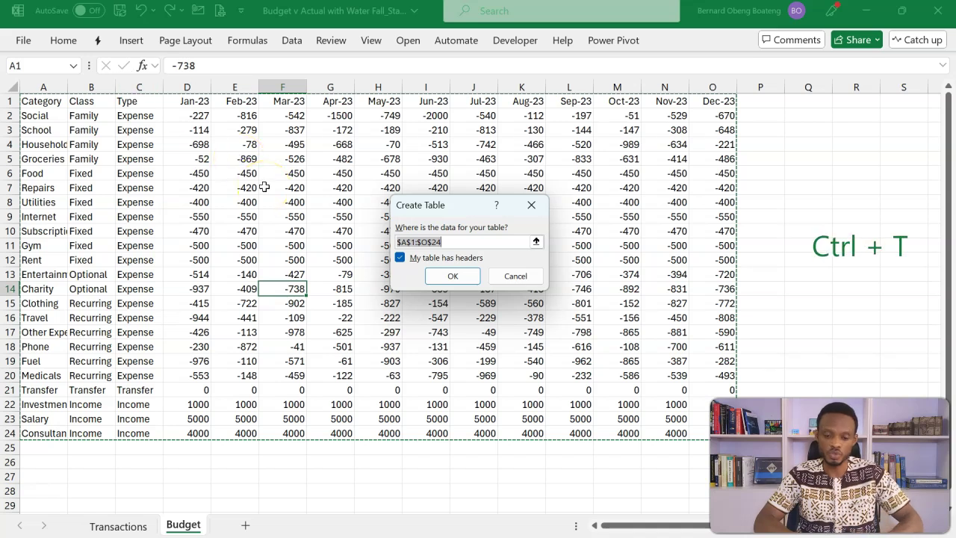
click(447, 276)
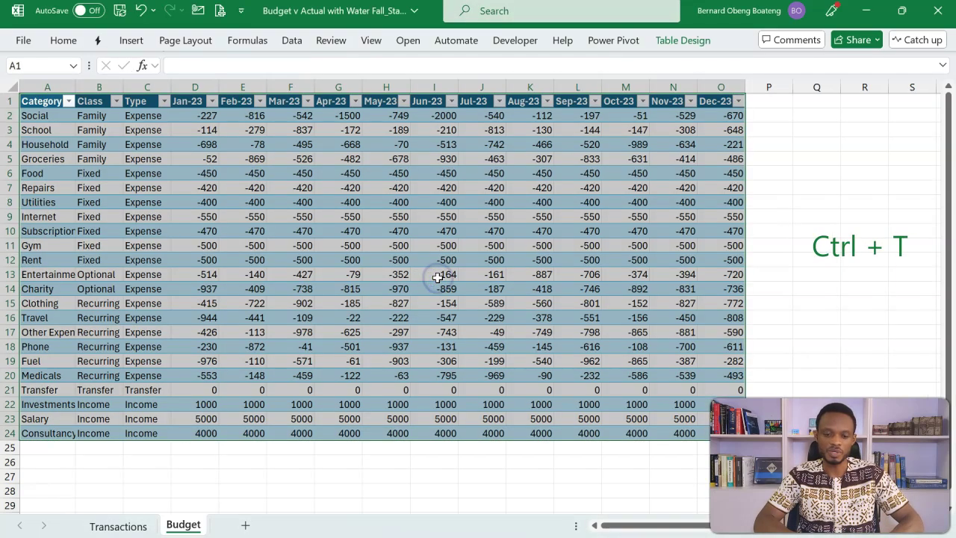
Name the table on the Budget sheet Budget.
click(679, 40)
click(68, 80)
text(Budget)
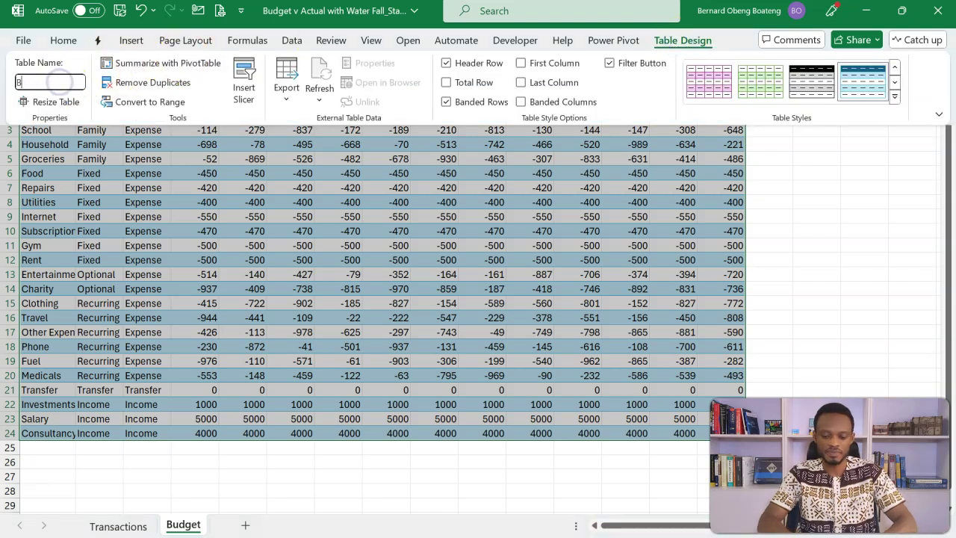
click(162, 232)
click(161, 231)
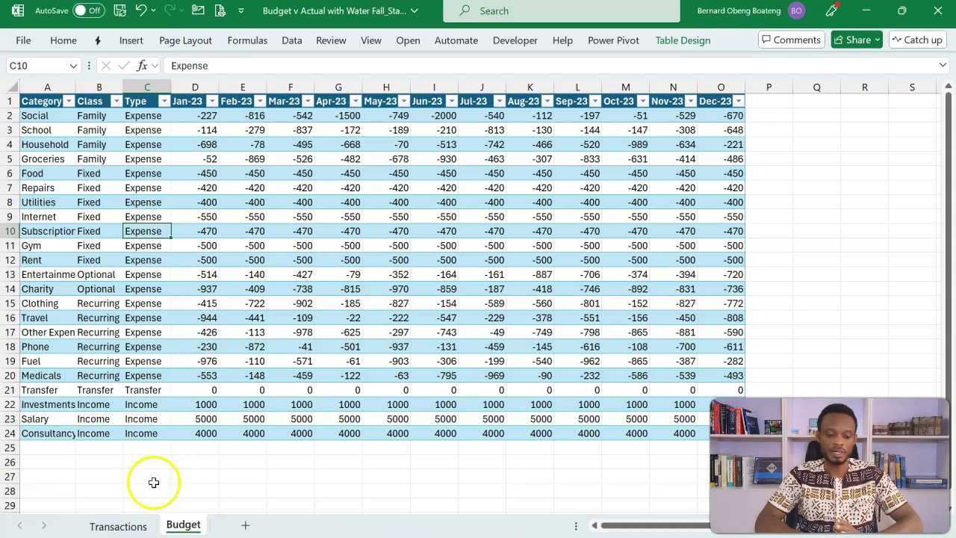
click(145, 527)
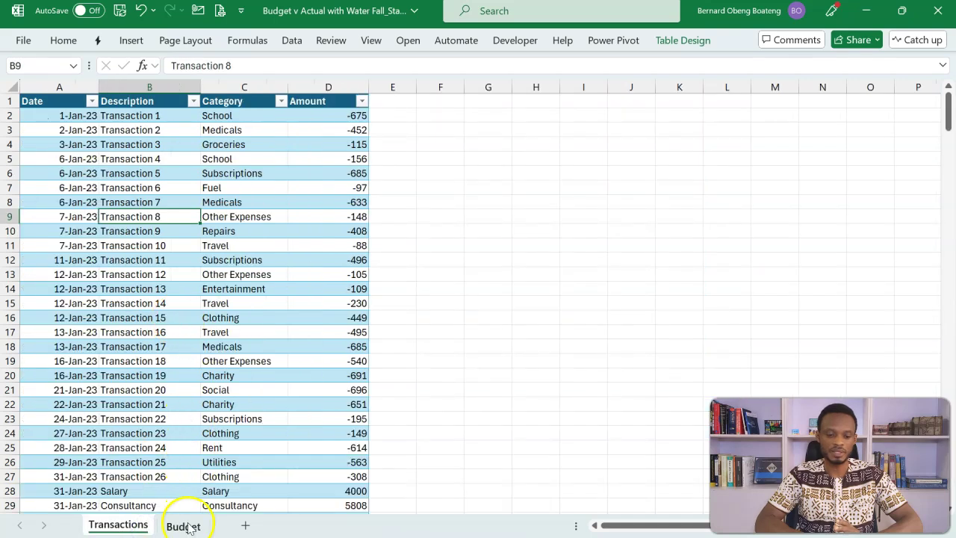
click(183, 526)
click(145, 527)
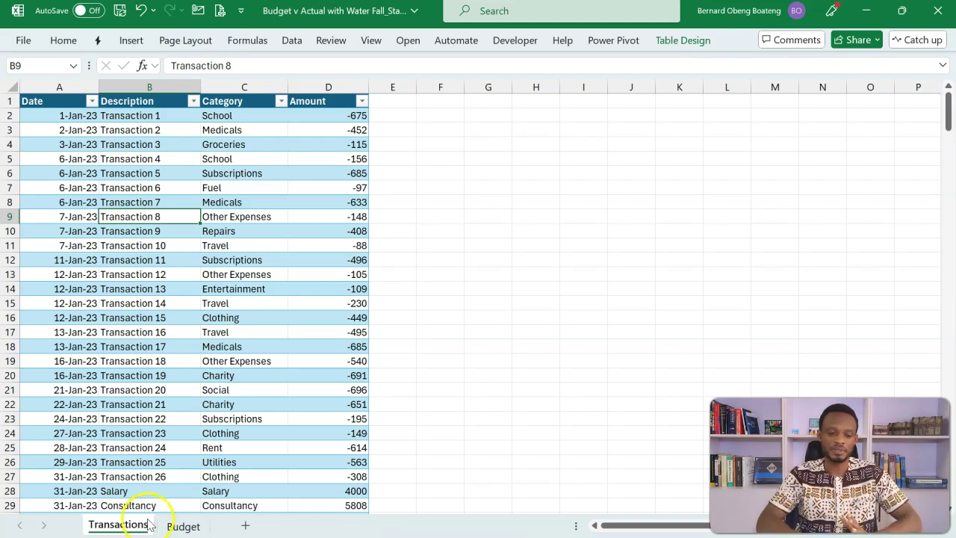
click(180, 526)
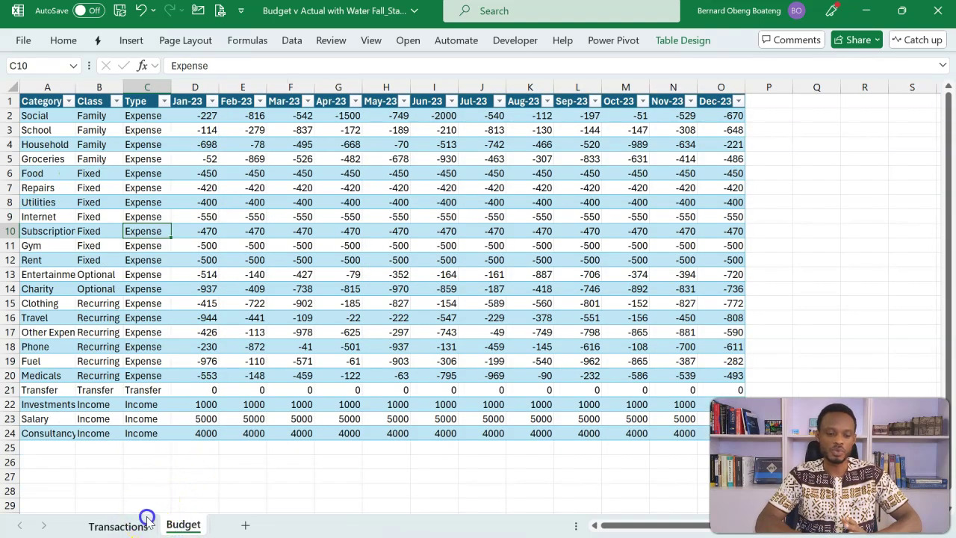
Load the Actual table from the Transactions sheet into the Power Query Editor as a new query.
click(148, 521)
click(207, 274)
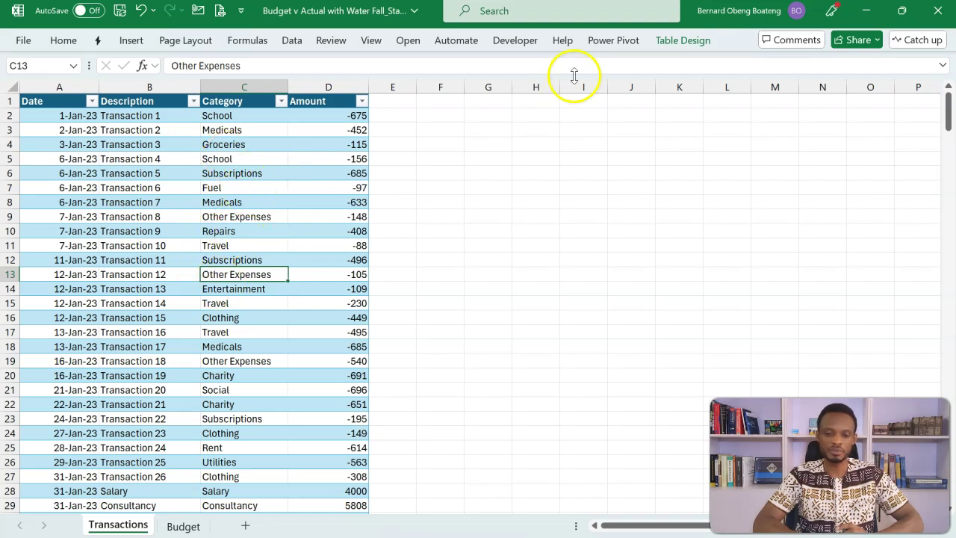
click(248, 218)
click(289, 47)
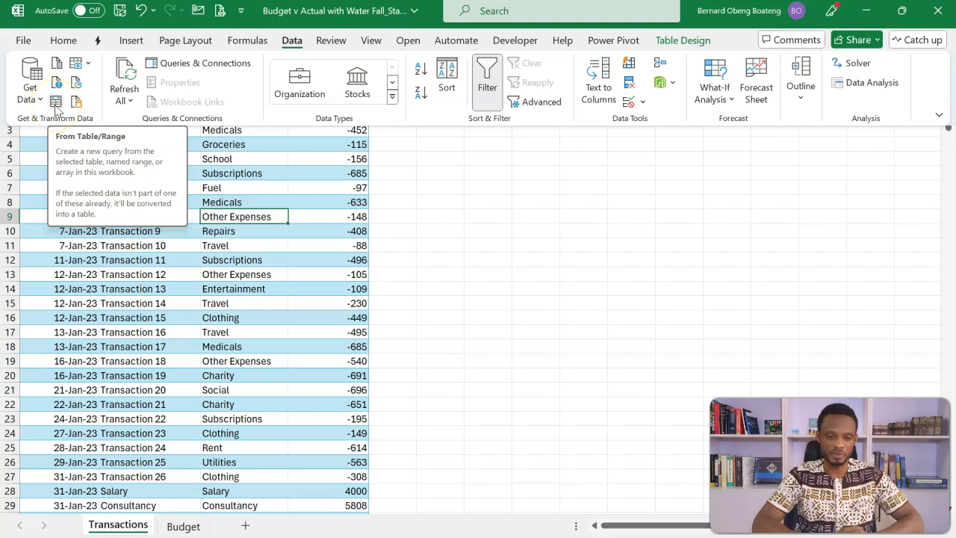
click(56, 108)
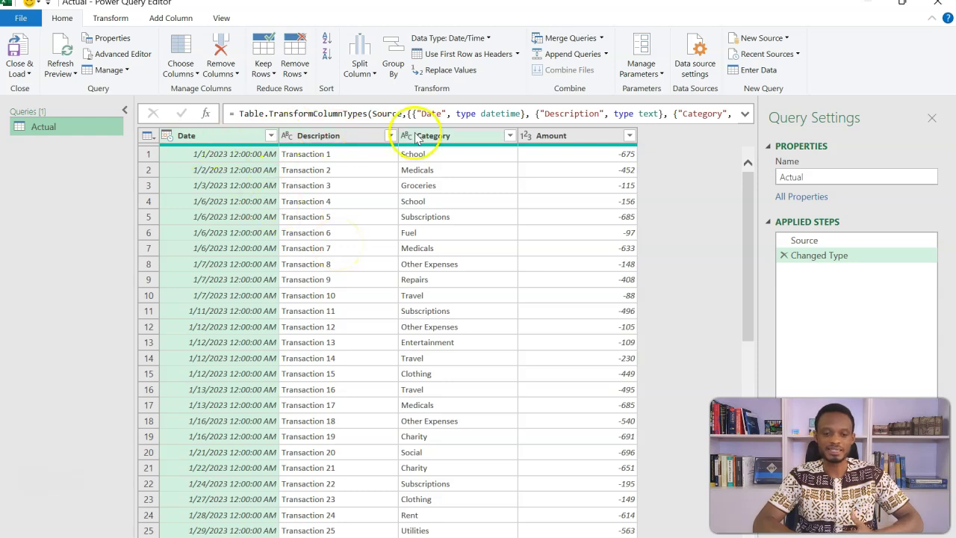
Set the Date column's data type to Date, replacing the current type conversion, and check the Description, Category and Amount columns.
click(167, 136)
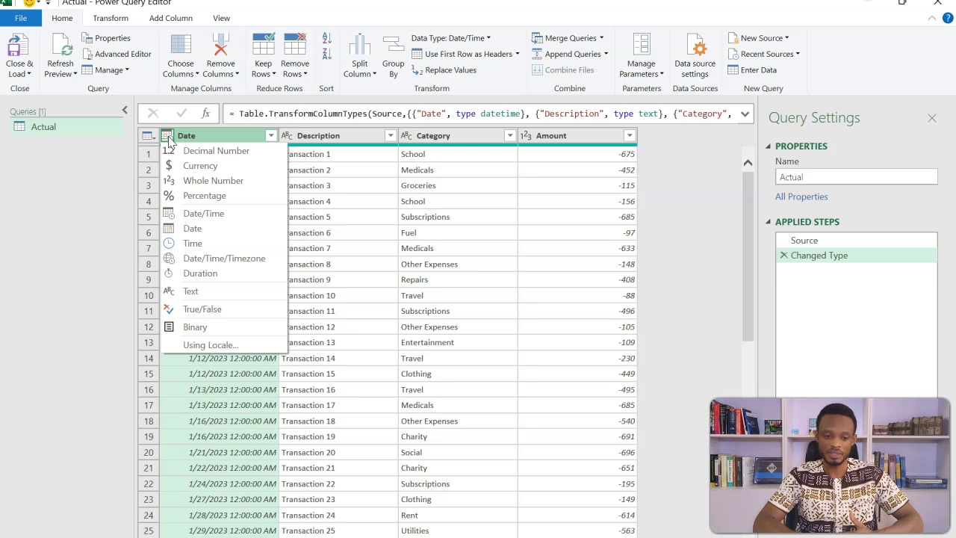
click(206, 230)
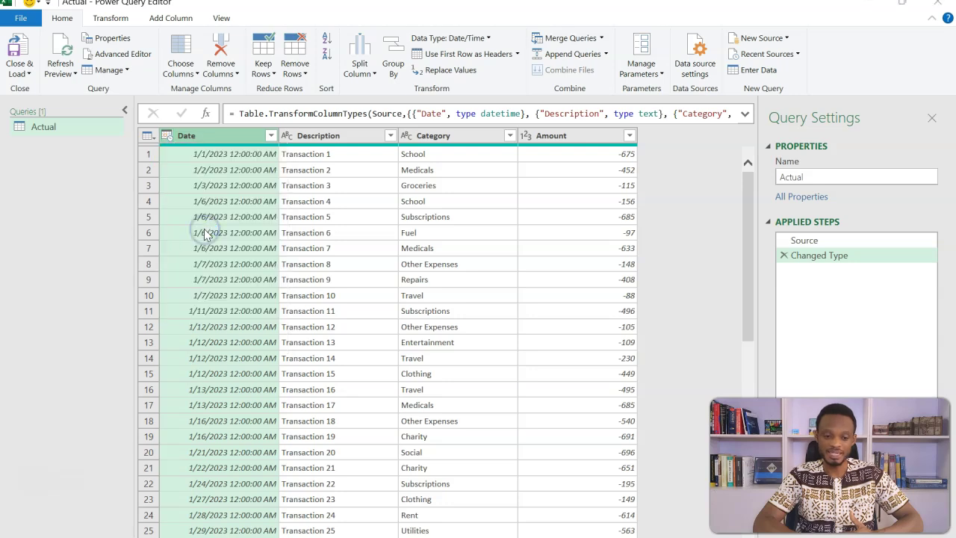
click(466, 319)
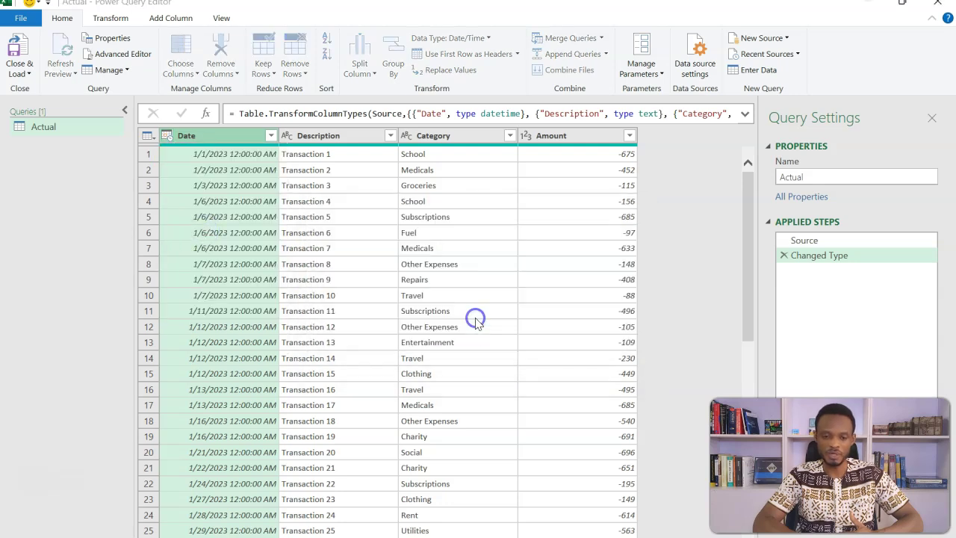
click(354, 138)
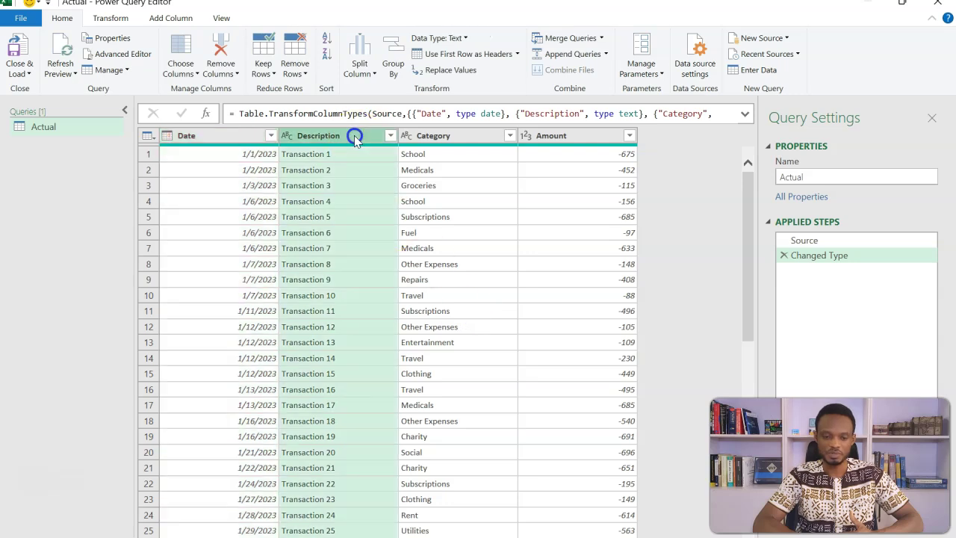
click(448, 138)
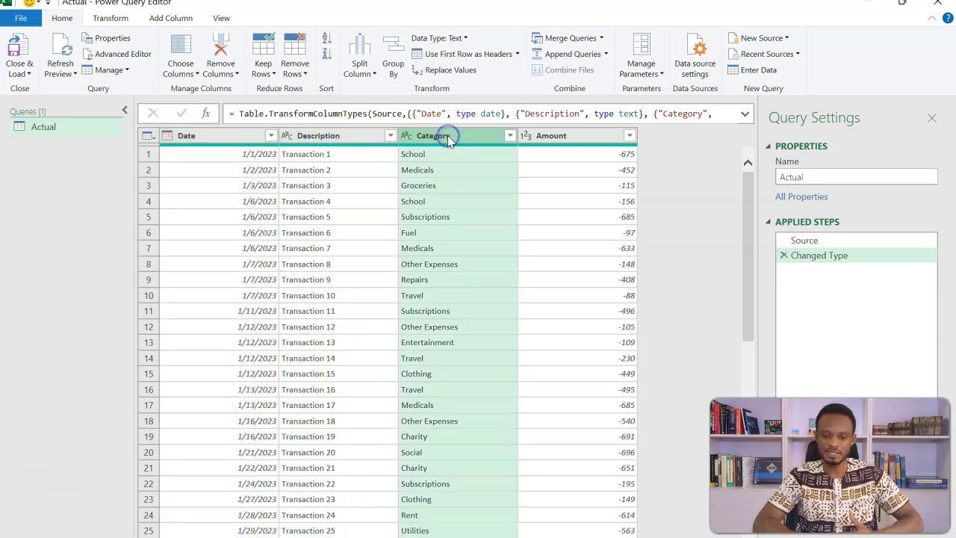
click(575, 136)
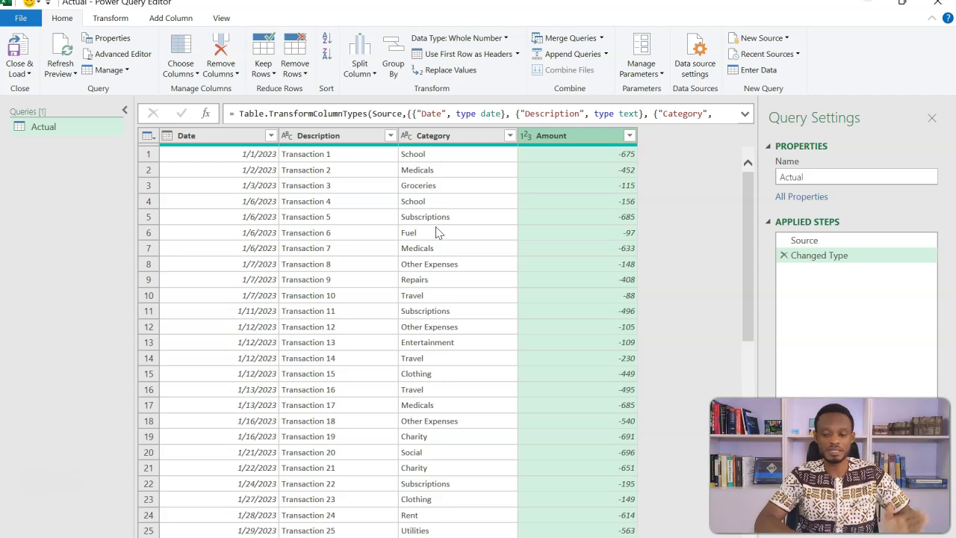
Copy the full formula of the Actual query's Source step.
click(800, 243)
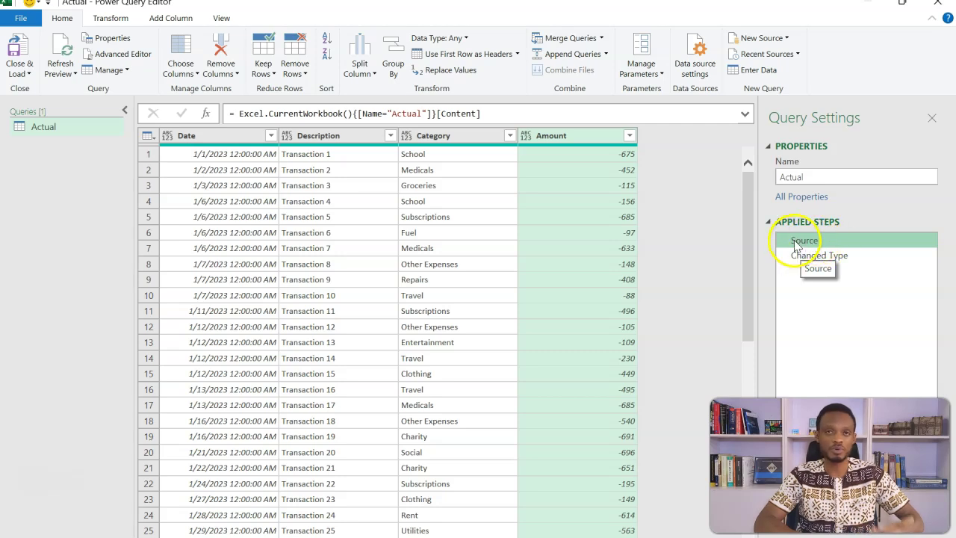
click(495, 113)
drag(496, 114, 232, 111)
key(ctrl+c)
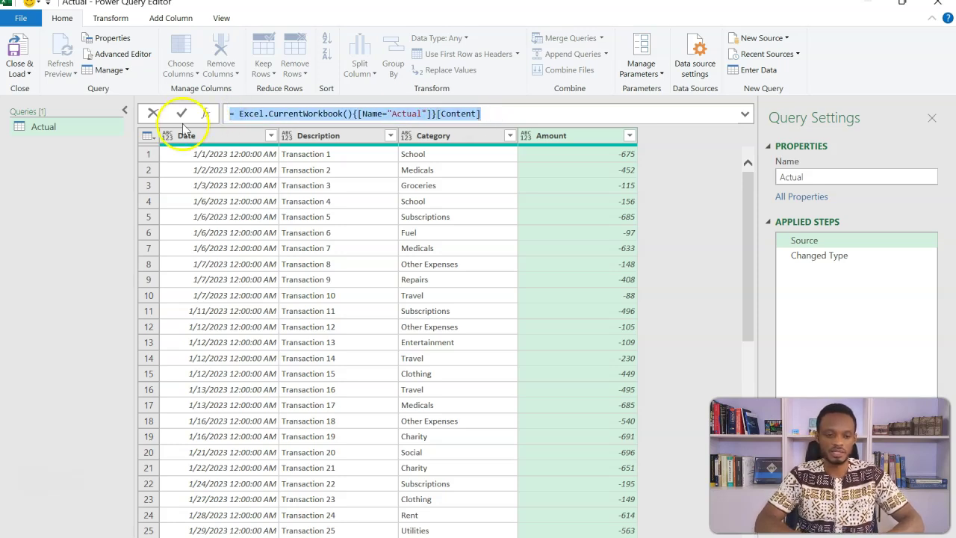
click(62, 148)
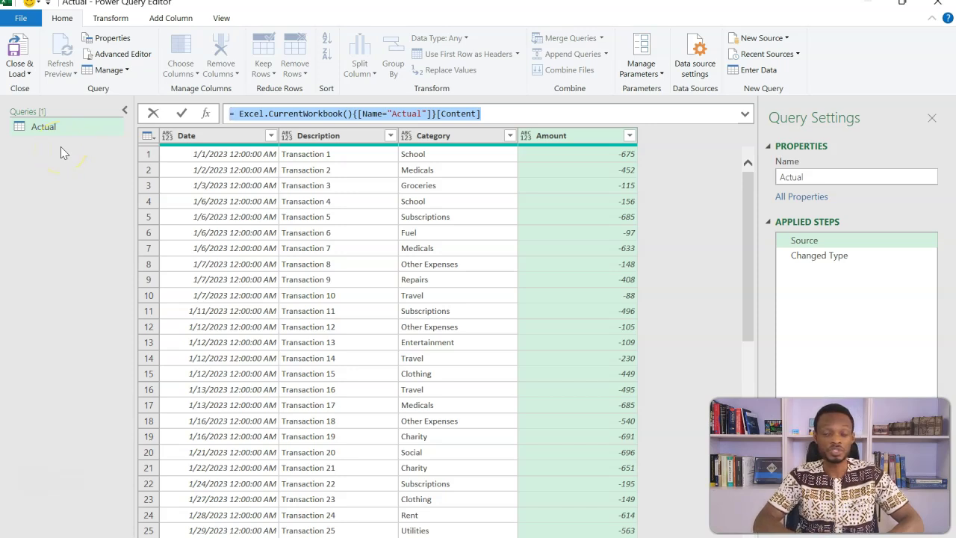
Create a blank query and paste the copied Excel.CurrentWorkbook formula as its source.
click(774, 37)
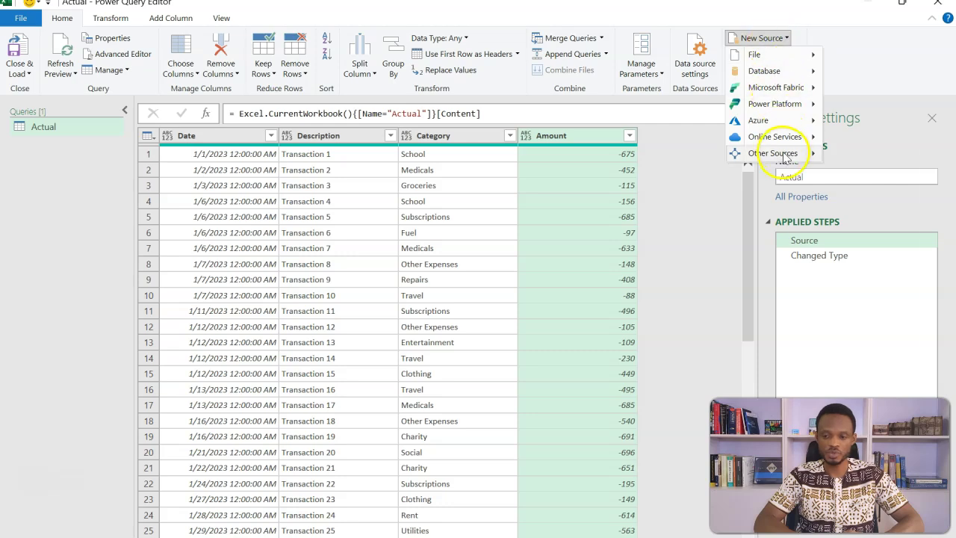
mouse_move(785, 156)
click(874, 426)
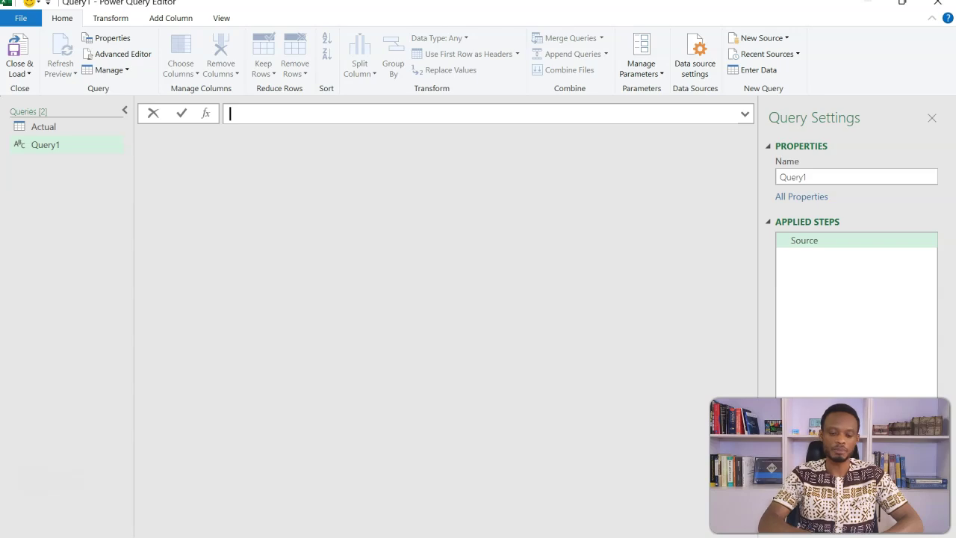
key(ctrl+v)
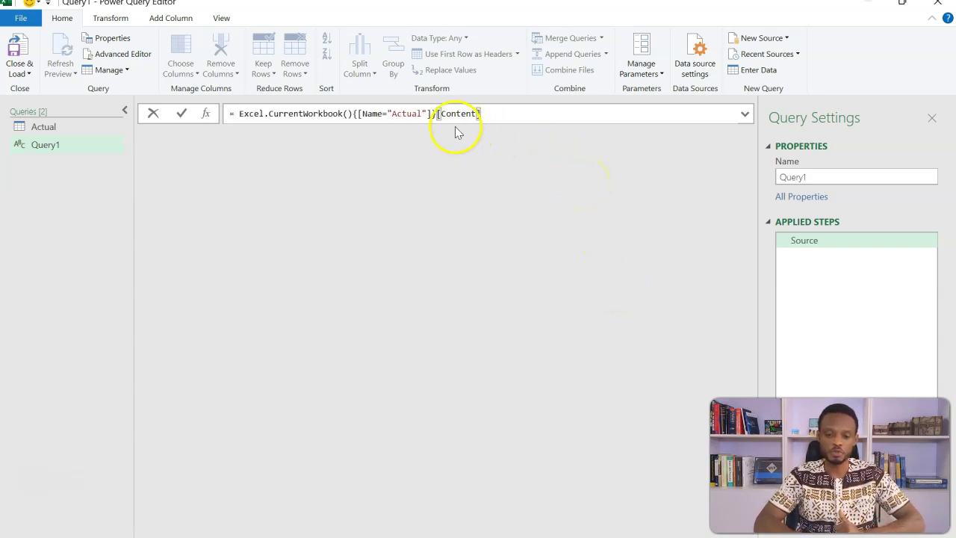
Replace the table name Actual with Budget in the new query's source formula and apply it.
click(422, 114)
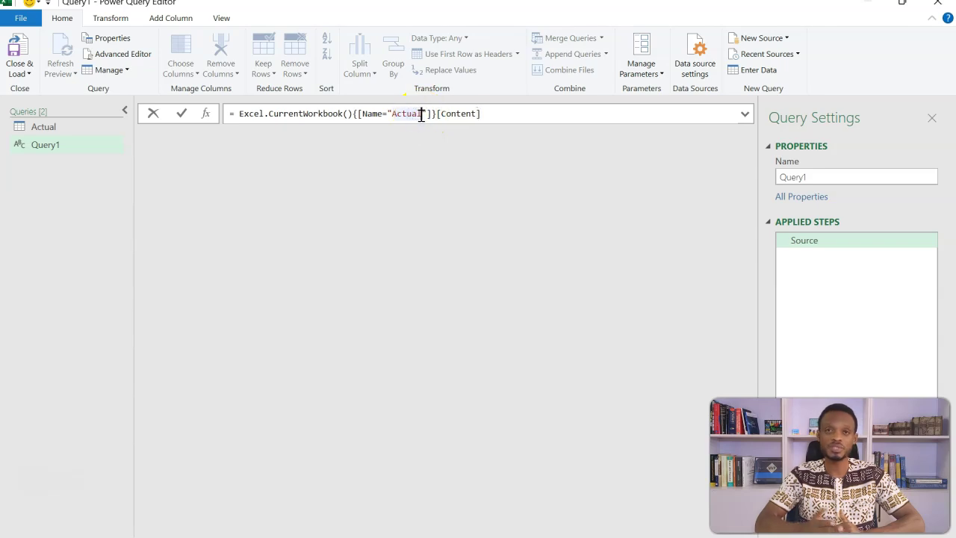
key(BackSpace)
key(BackSpace)
key(BackSpace)
key(BackSpace)
key(BackSpace)
key(BackSpace)
text(Budget)
click(496, 117)
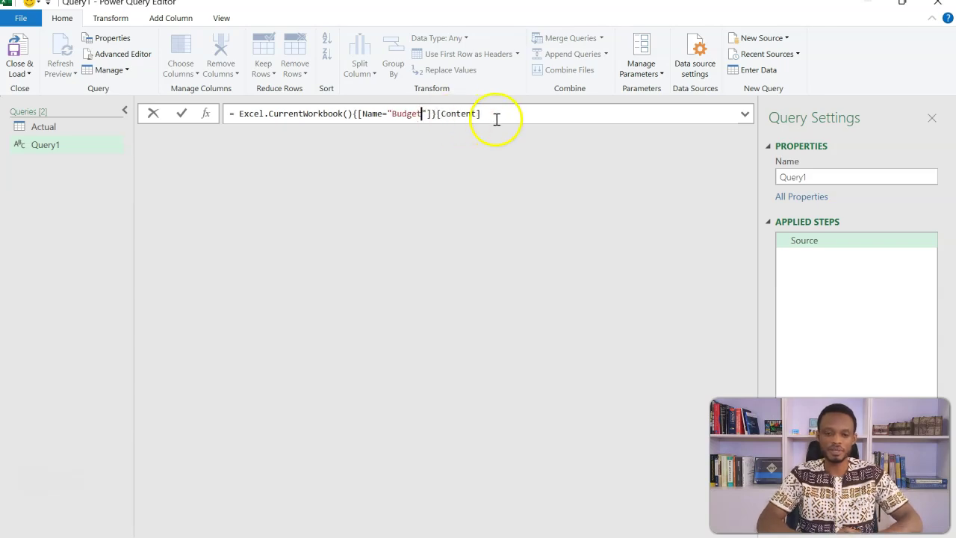
key(Return)
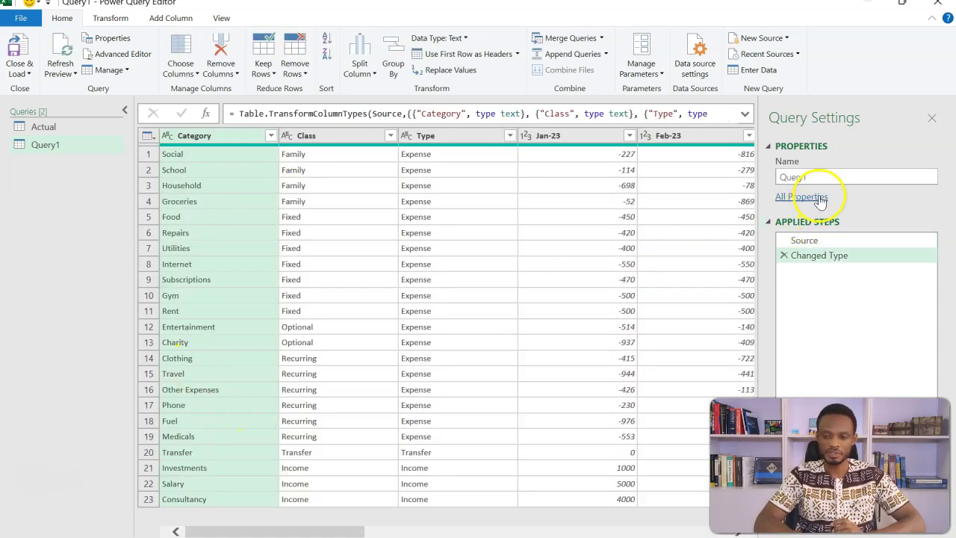
Rename the new query as Budget.
drag(826, 178, 728, 175)
text(B)
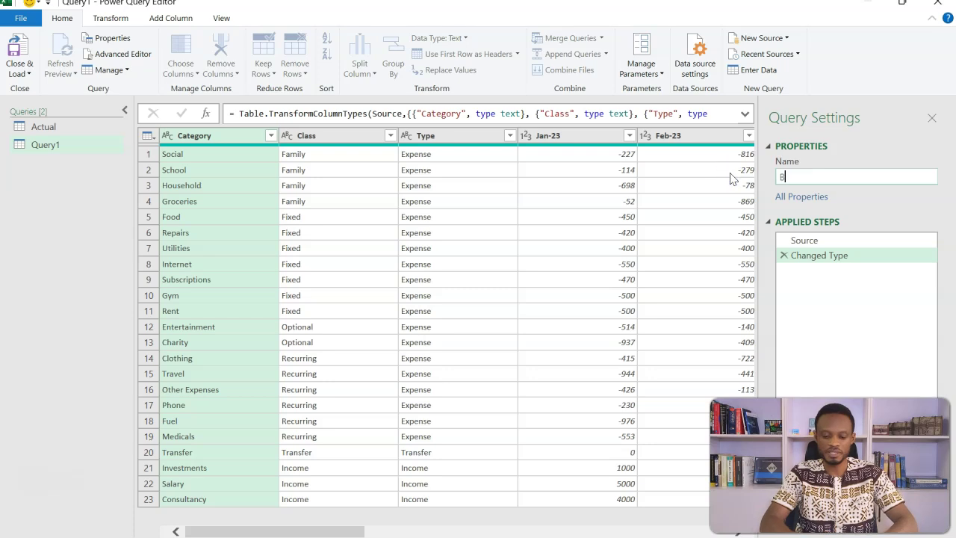
text(udget)
key(Return)
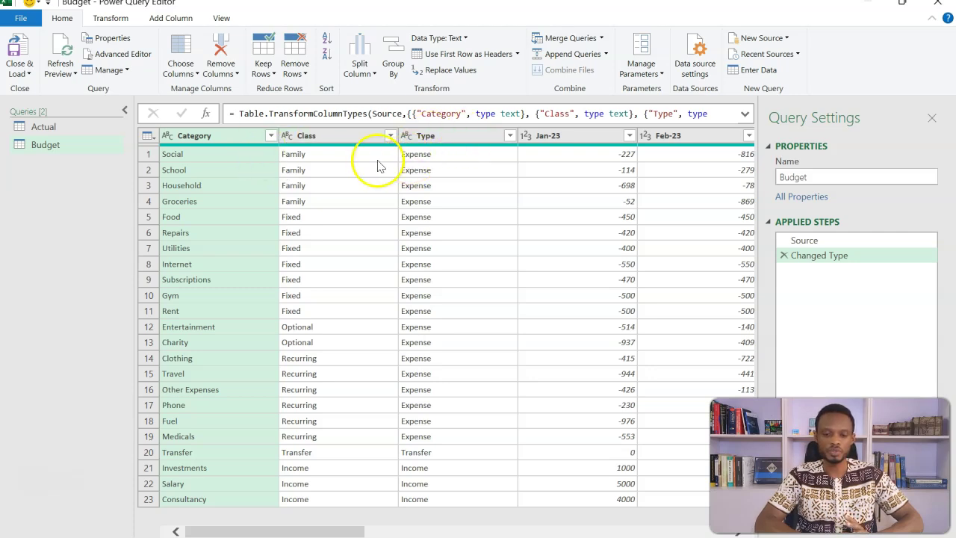
Review the Category, Class, Type and Jan-23 columns of the Budget query.
click(216, 135)
ctrl+click(326, 136)
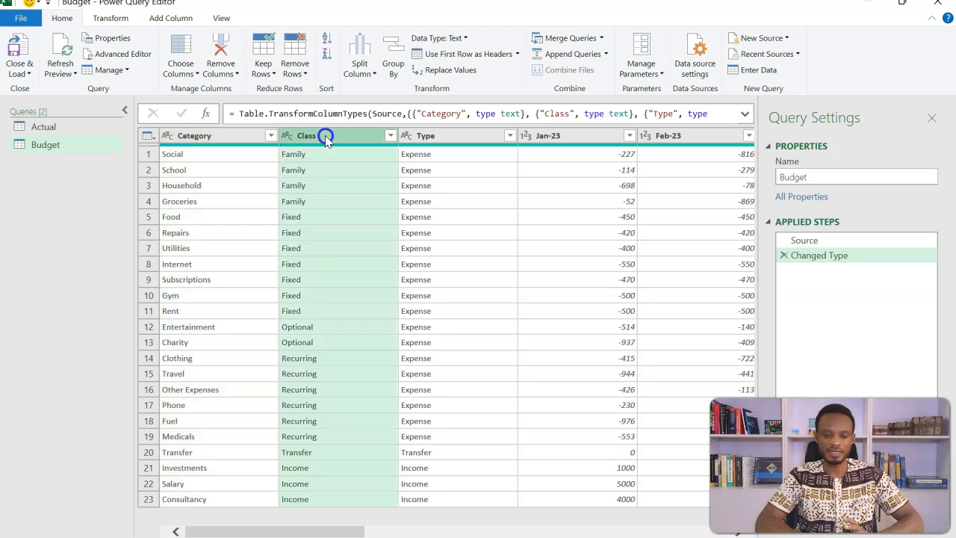
ctrl+click(470, 139)
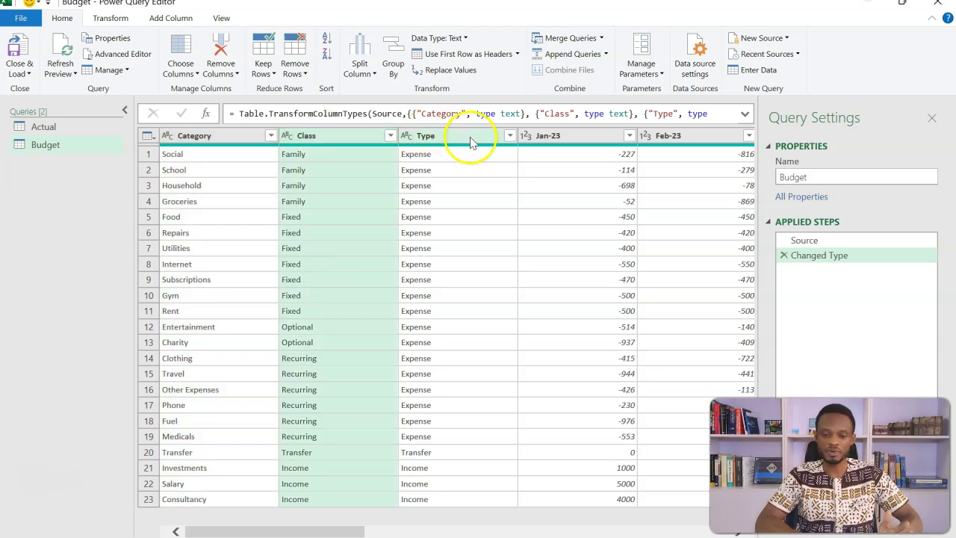
click(547, 137)
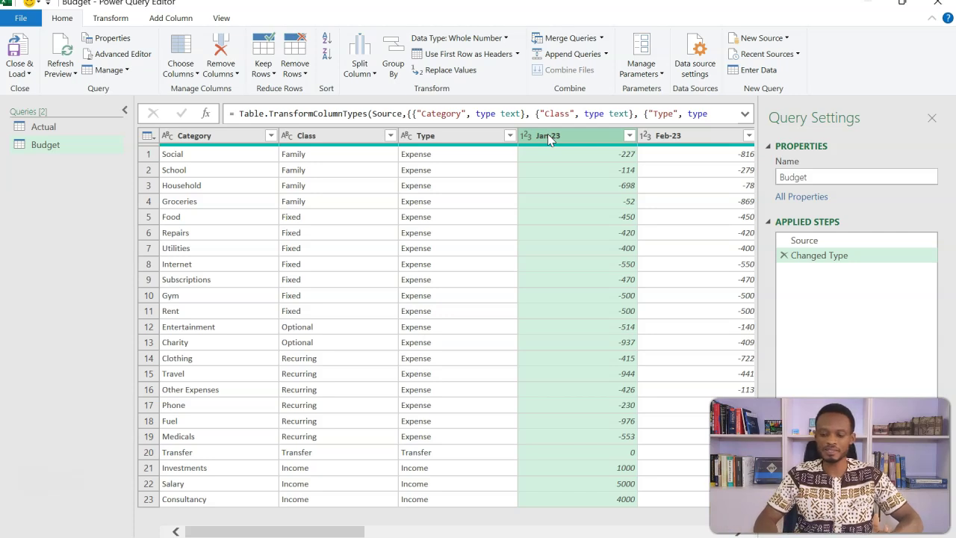
Examine the monthly columns of the Budget query from Jan-23 onwards alongside the Category, Class and Type columns.
key(shift+Right)
key(shift+Right)
key(shift+Right)
key(shift+Right)
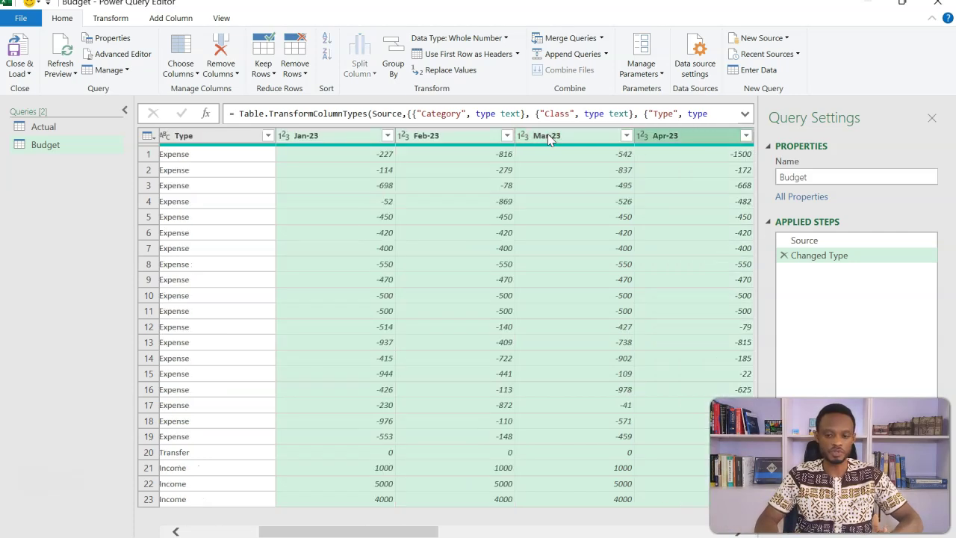
key(Left)
key(Left)
key(Left)
key(Left)
key(Left)
key(Left)
key(Left)
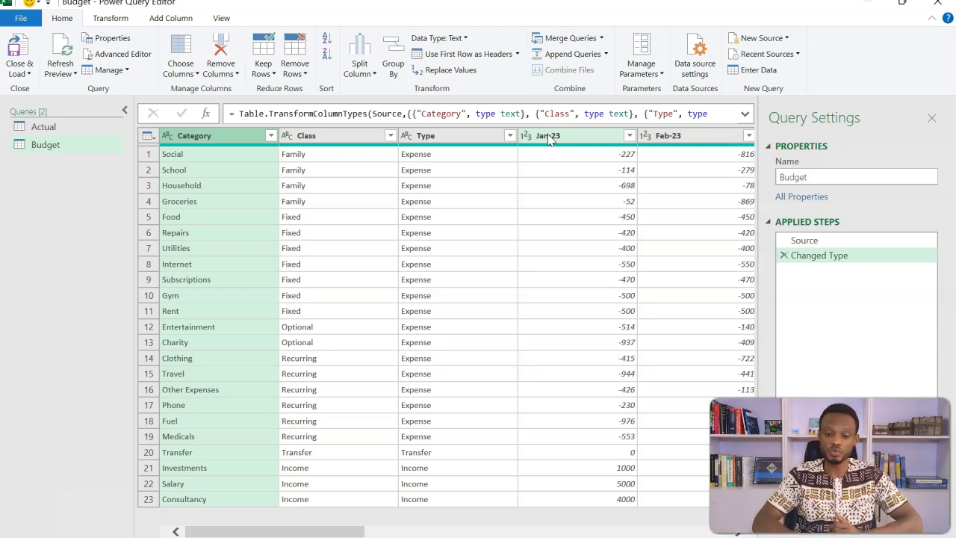
Unpivot all columns of the Budget query other than Category, Class and Type.
click(228, 139)
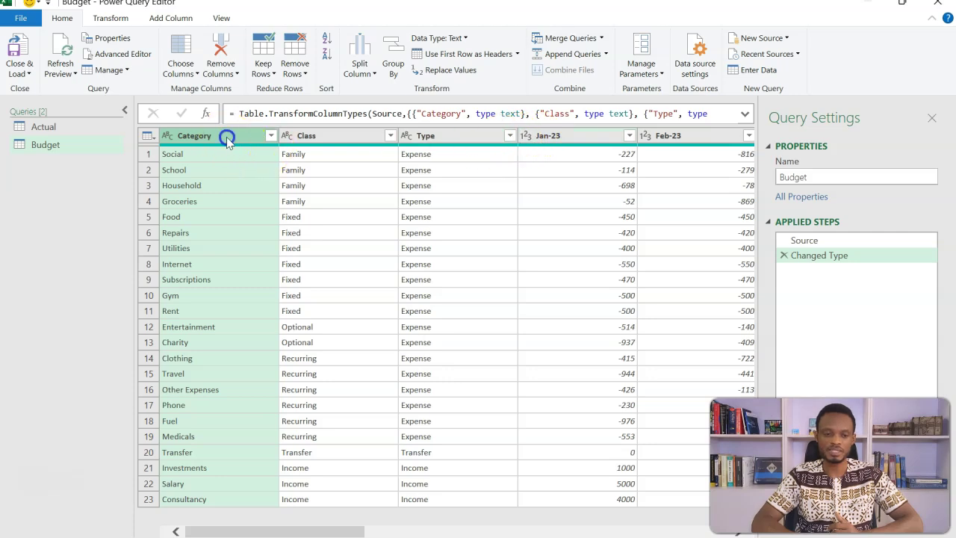
key(shift+Right)
key(shift+Right)
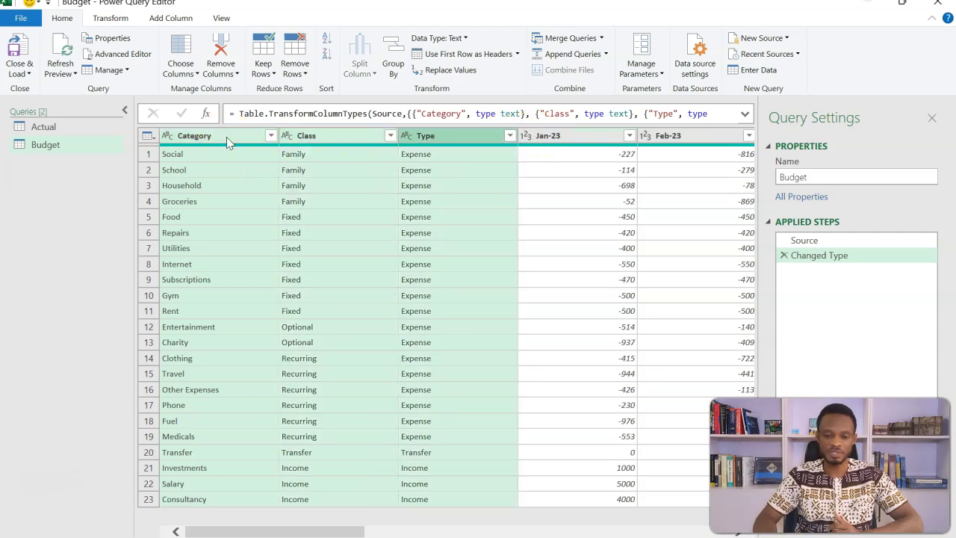
right_click(226, 137)
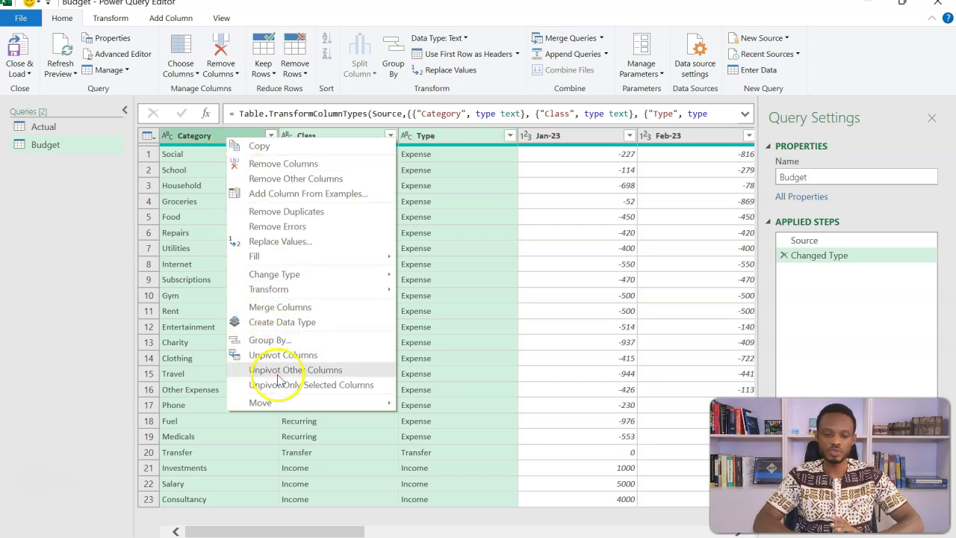
click(297, 371)
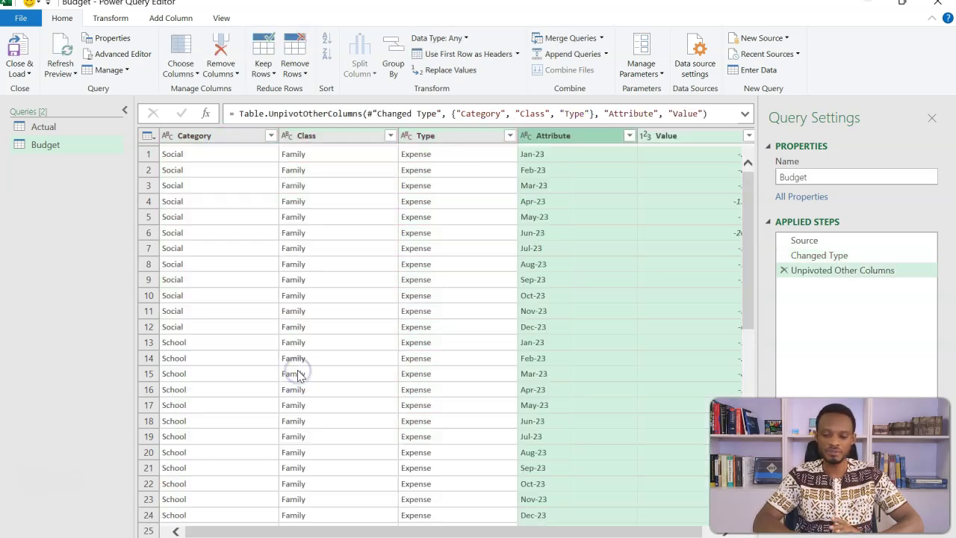
Try to convert the Attribute column of month labels to the Date type, and remove that type change.
click(570, 139)
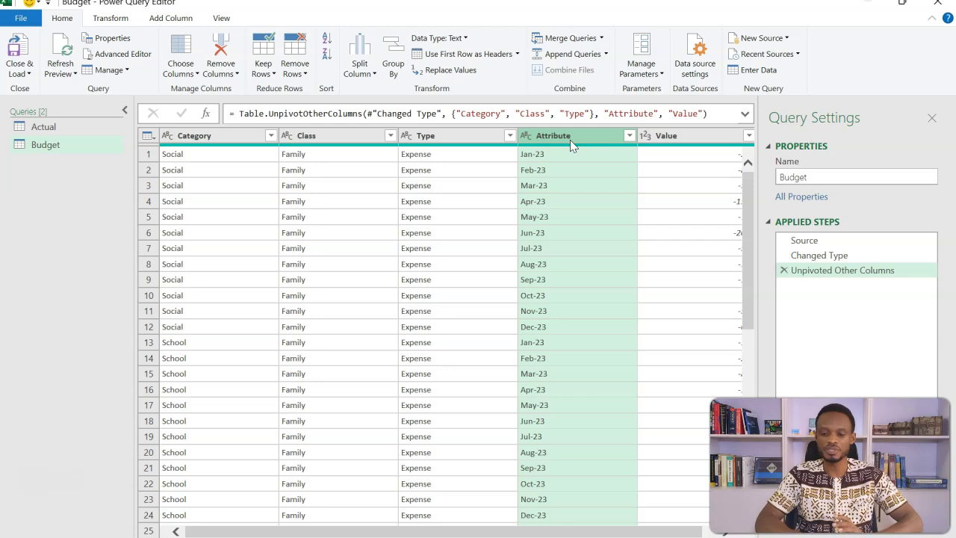
click(700, 143)
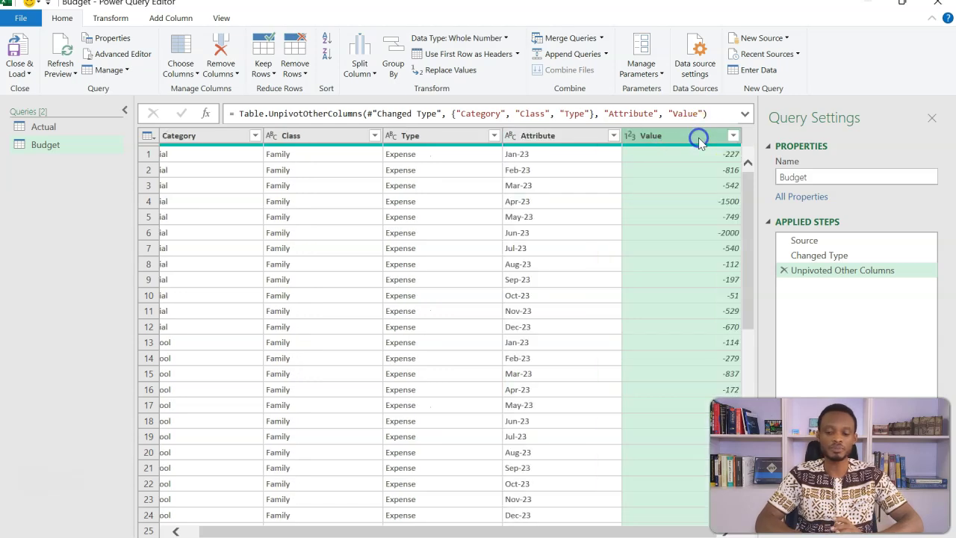
click(570, 140)
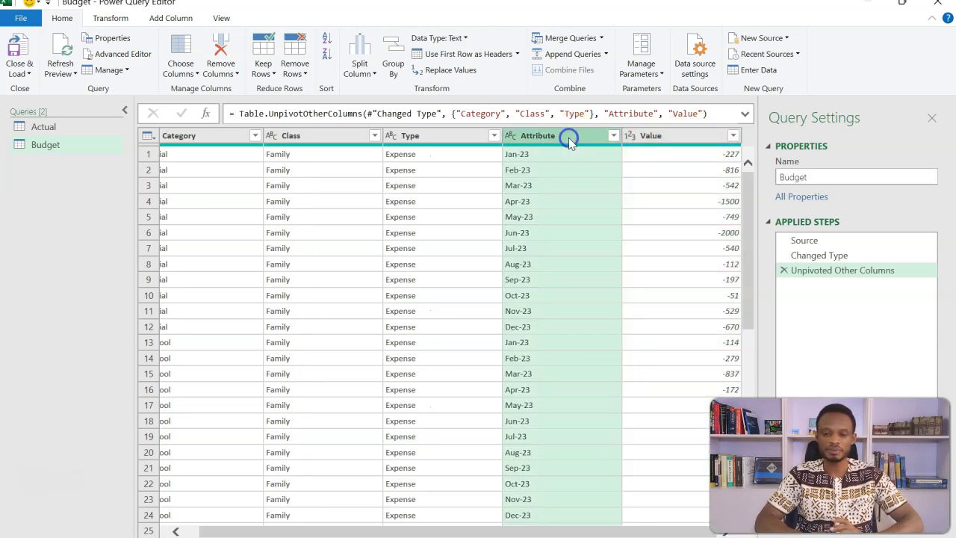
click(511, 141)
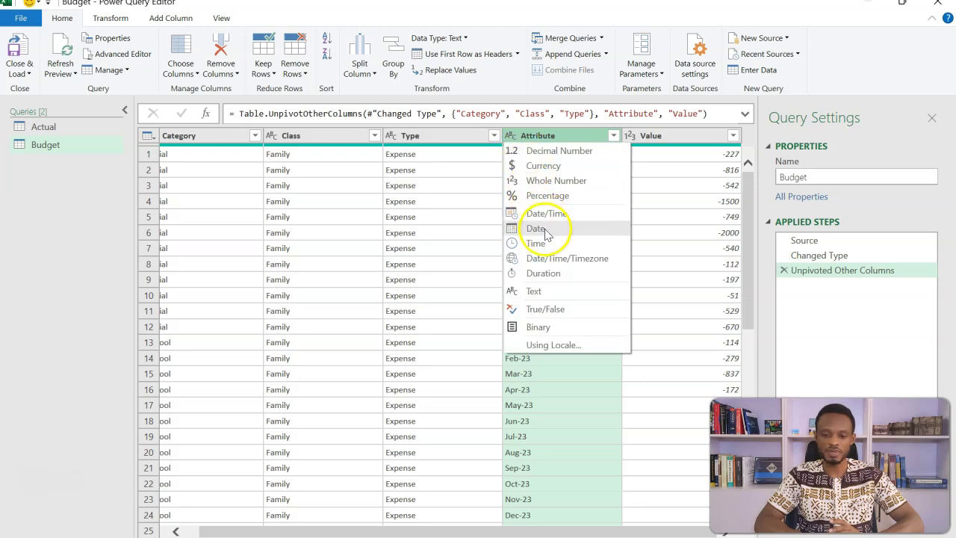
click(545, 230)
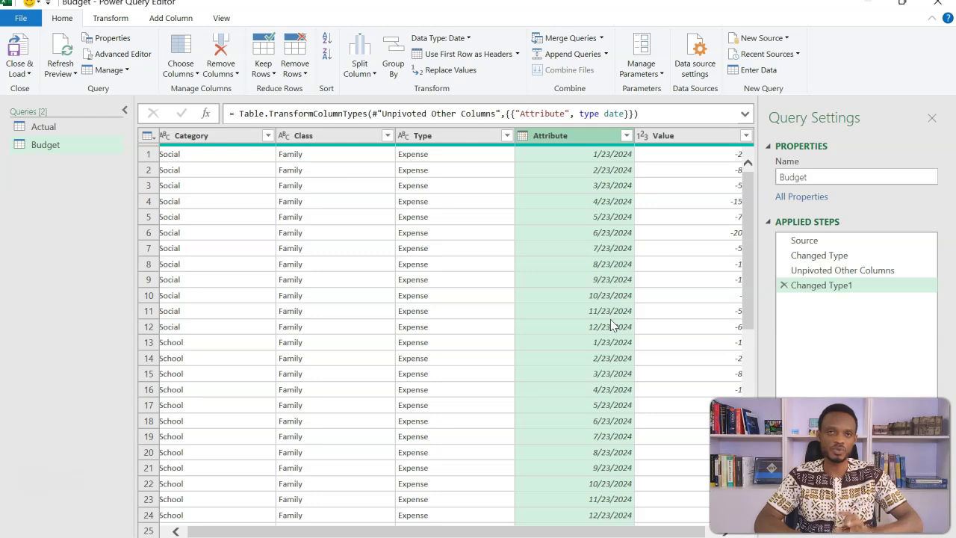
click(784, 285)
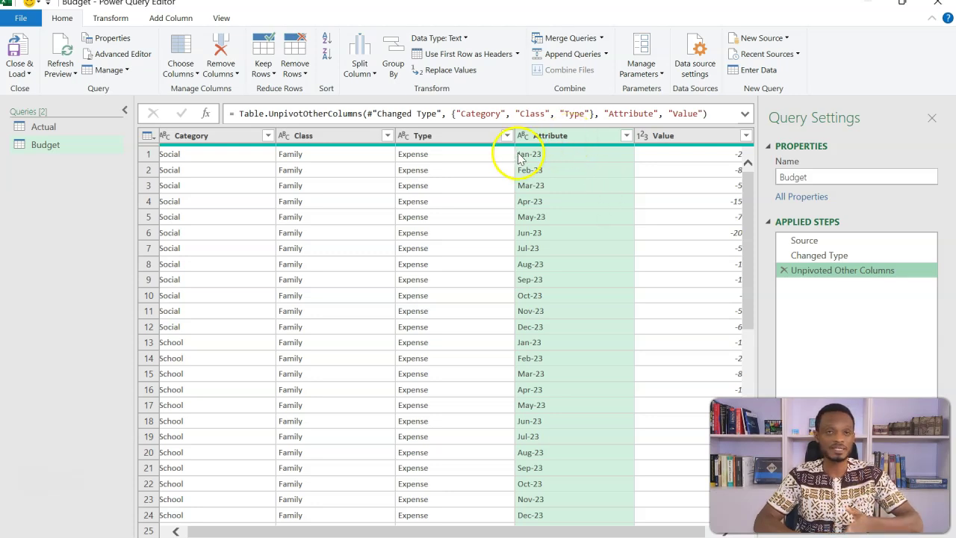
Add the prefix 01- to every value in the Attribute column.
click(572, 136)
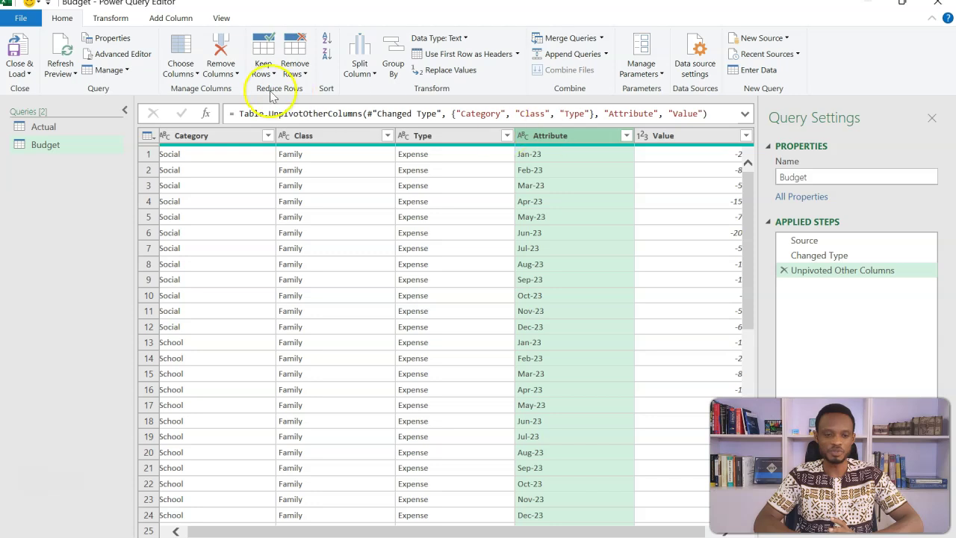
click(108, 21)
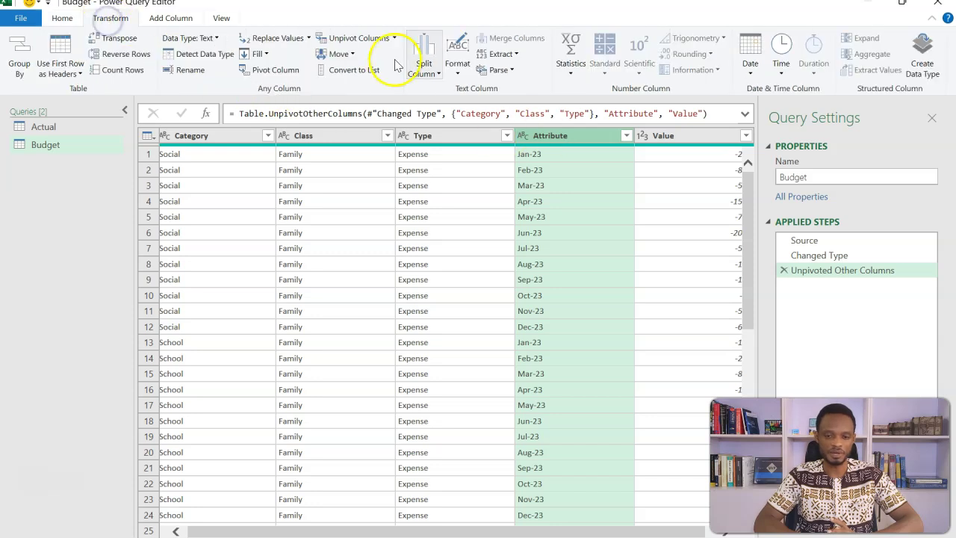
click(452, 70)
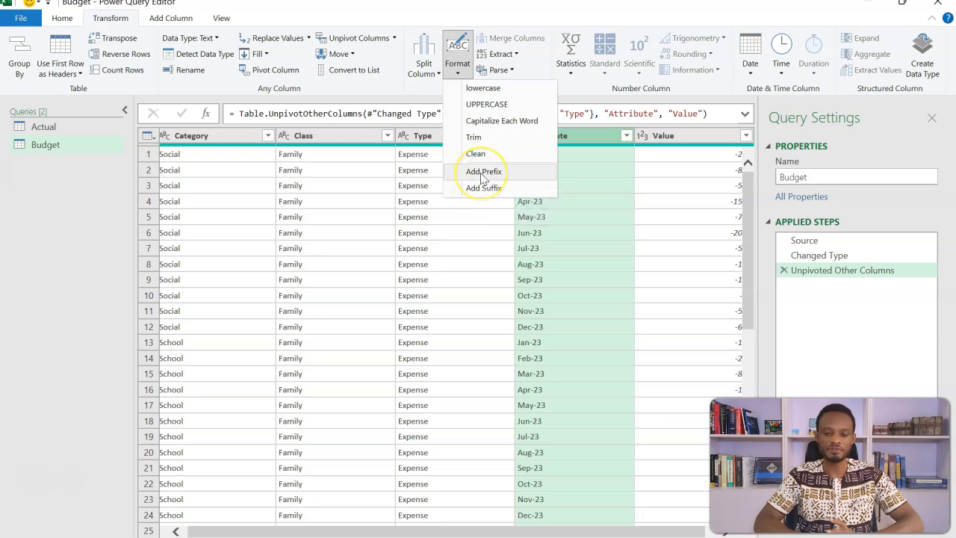
click(481, 173)
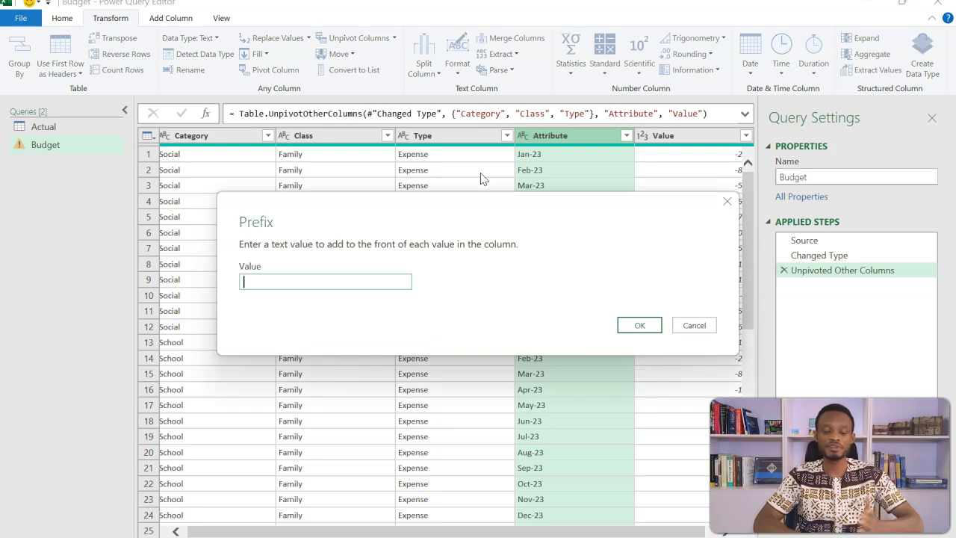
text(01-)
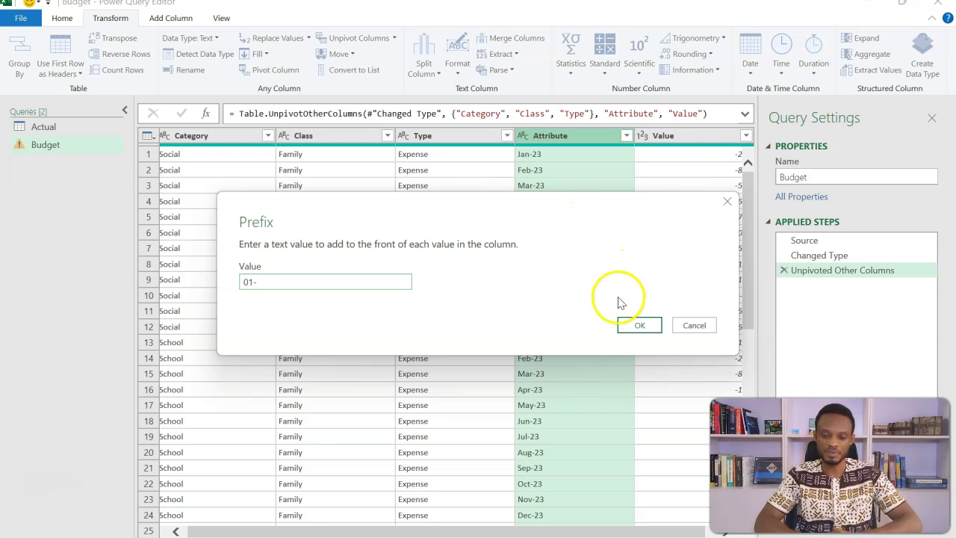
click(635, 327)
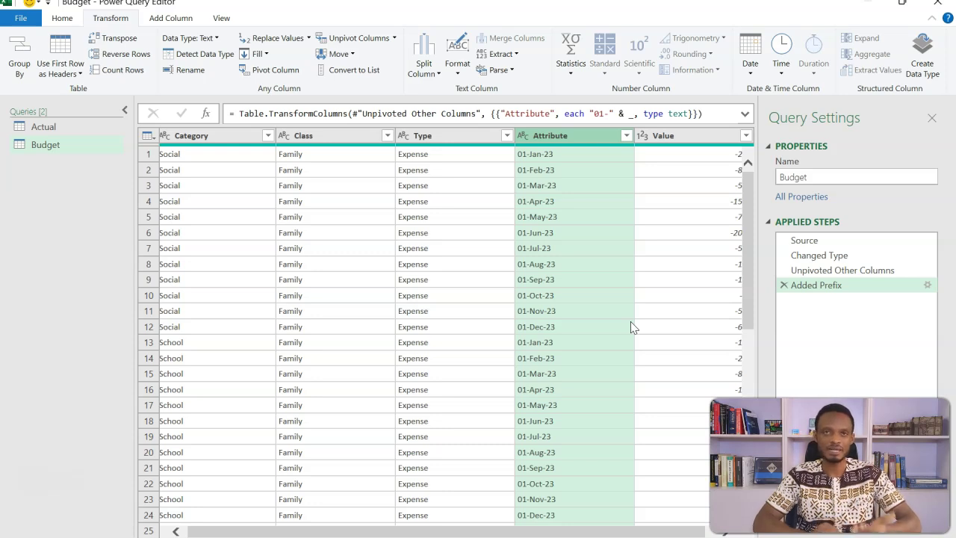
Convert the prefixed Attribute column to the Date data type and rename it Date.
click(522, 135)
click(549, 228)
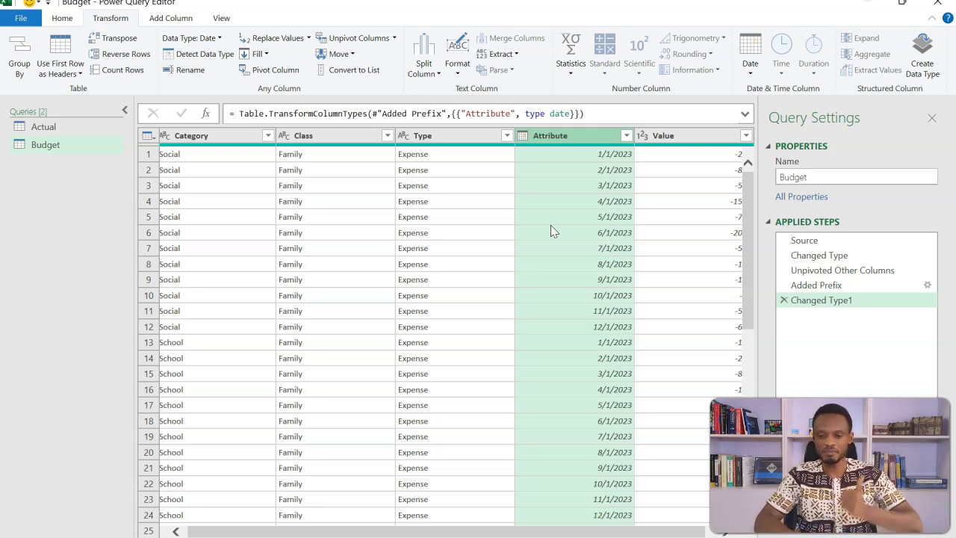
double_click(595, 136)
text(Dae)
key(Return)
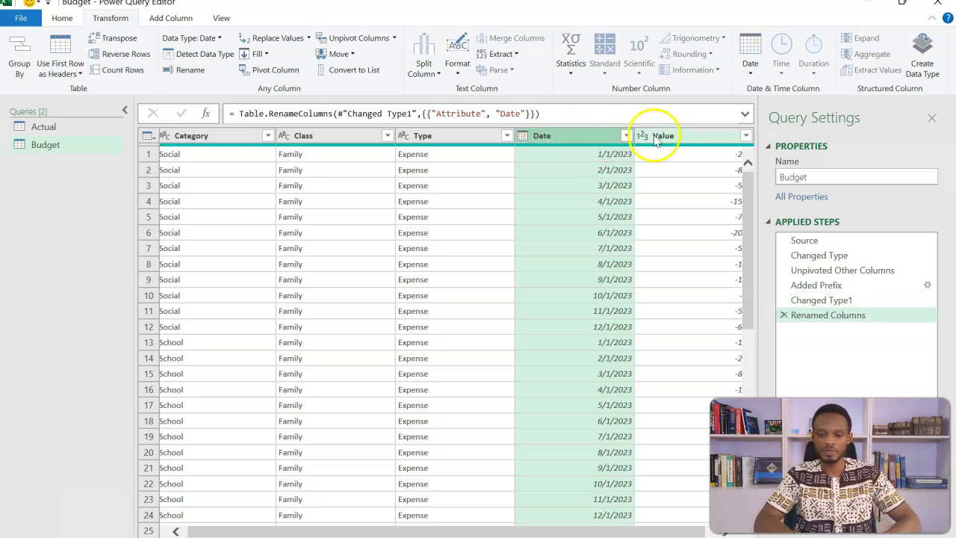
Rename the Value column of the Budget query as Amount.
click(672, 136)
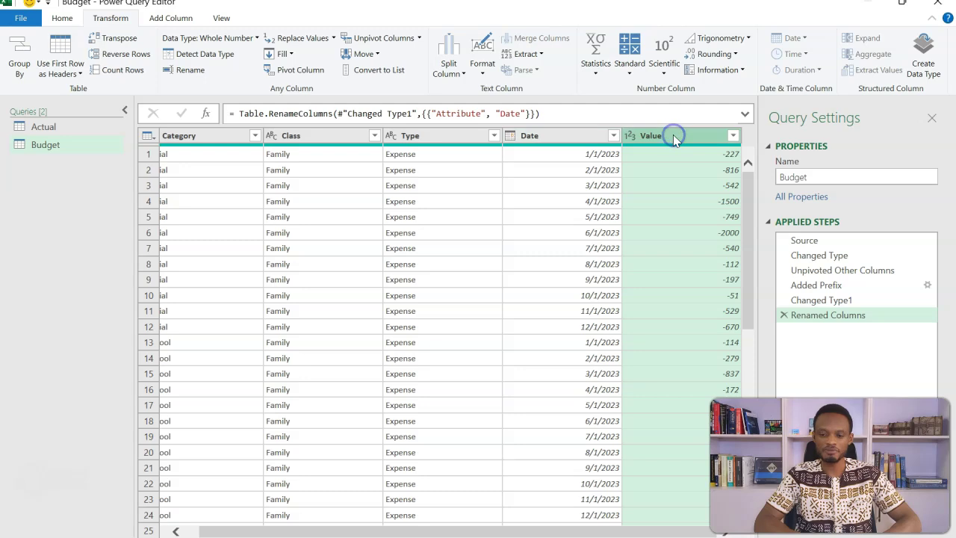
double_click(674, 136)
text(Amount)
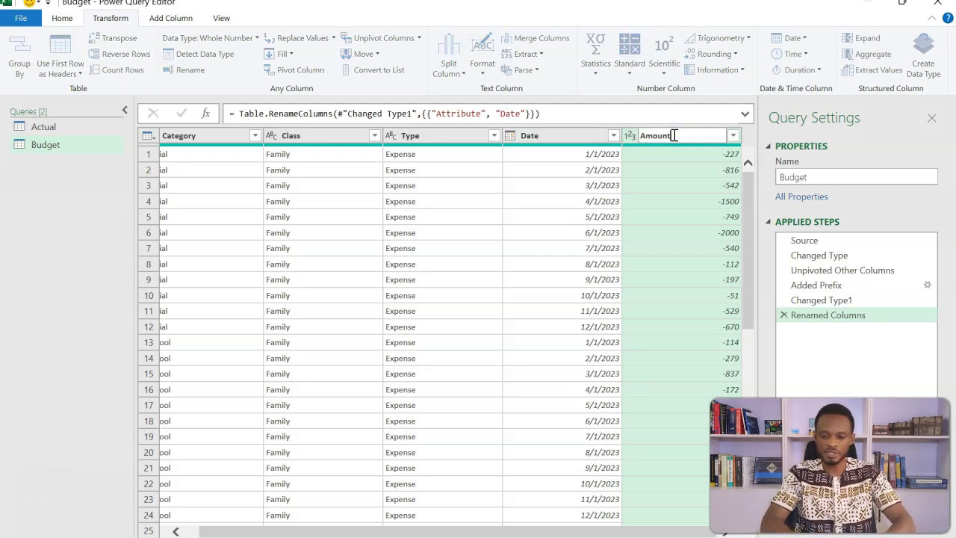
key(Return)
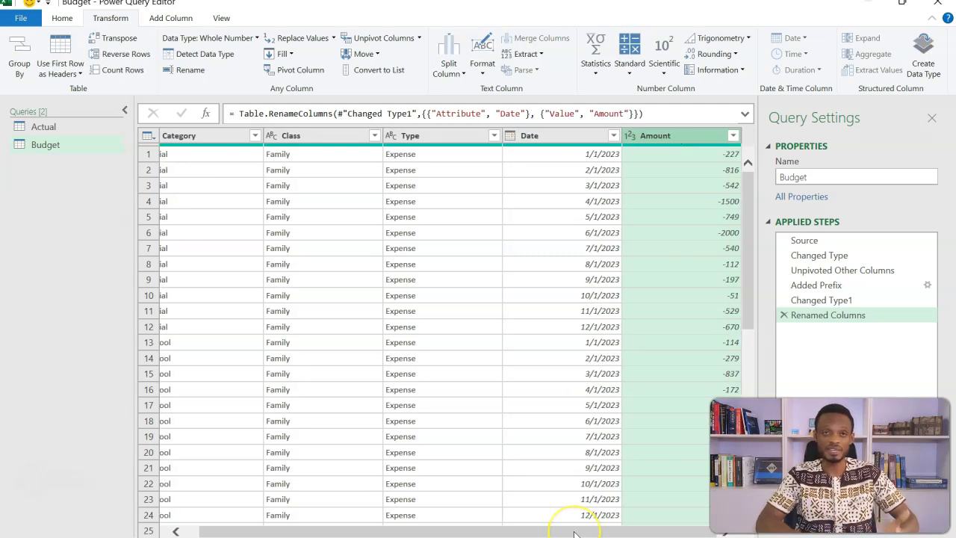
Create a new query as a reference to the Budget query.
drag(575, 533, 480, 533)
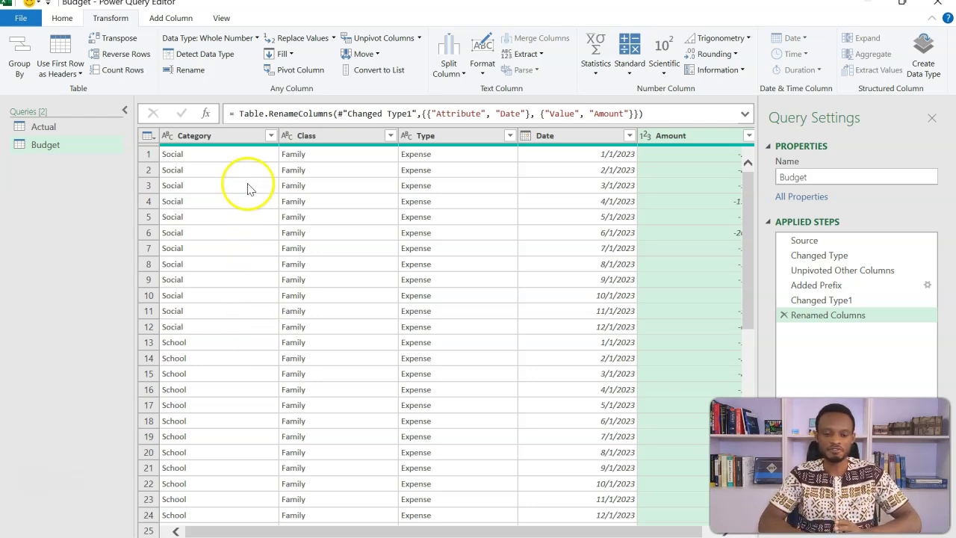
click(243, 138)
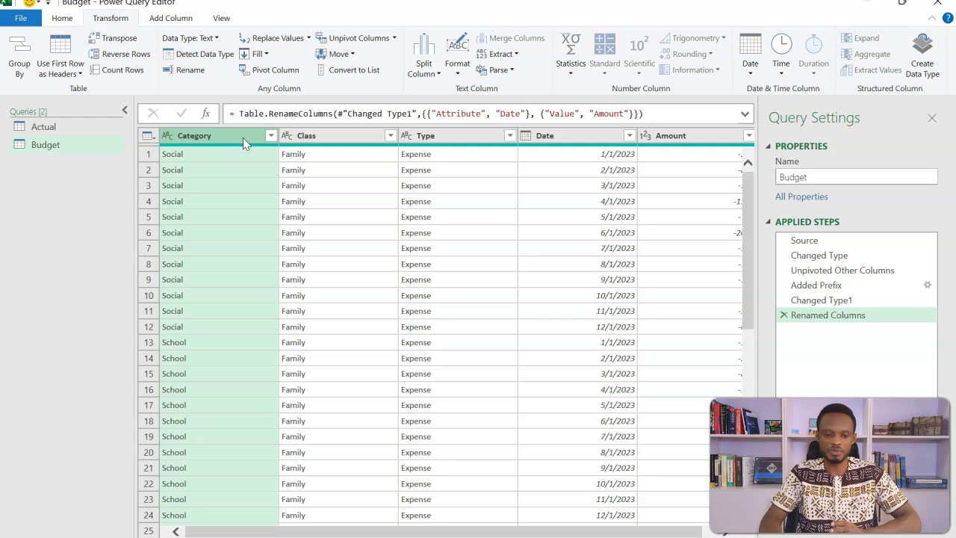
key(shift+Right)
key(shift+Right)
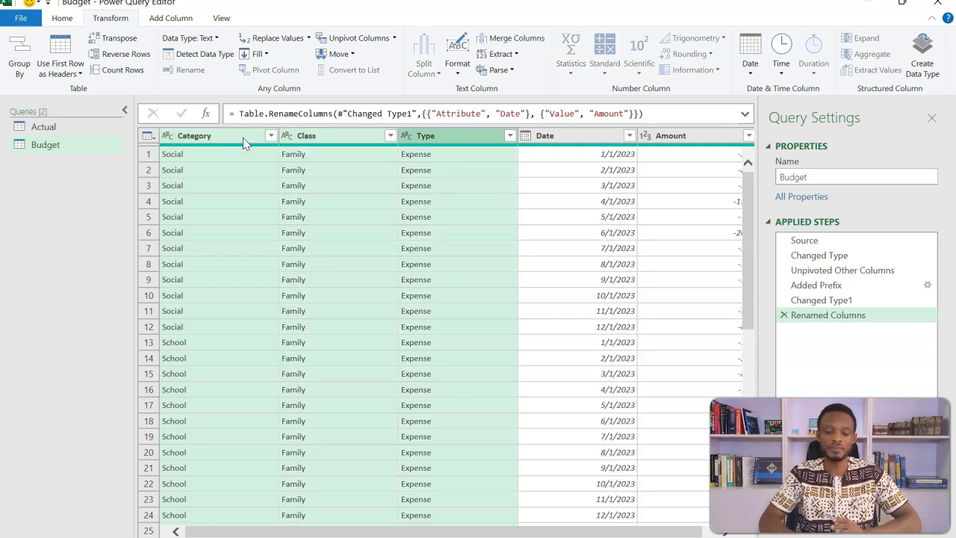
click(75, 148)
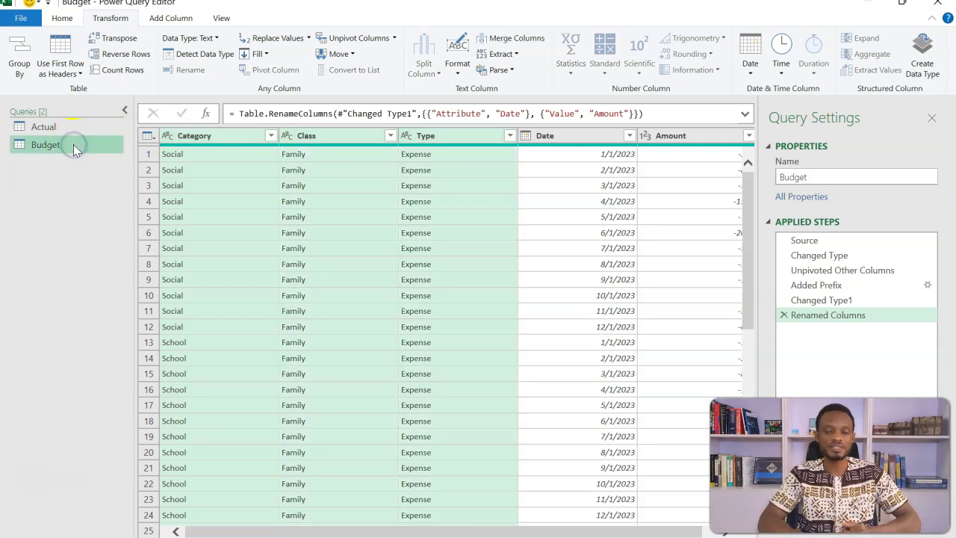
right_click(73, 146)
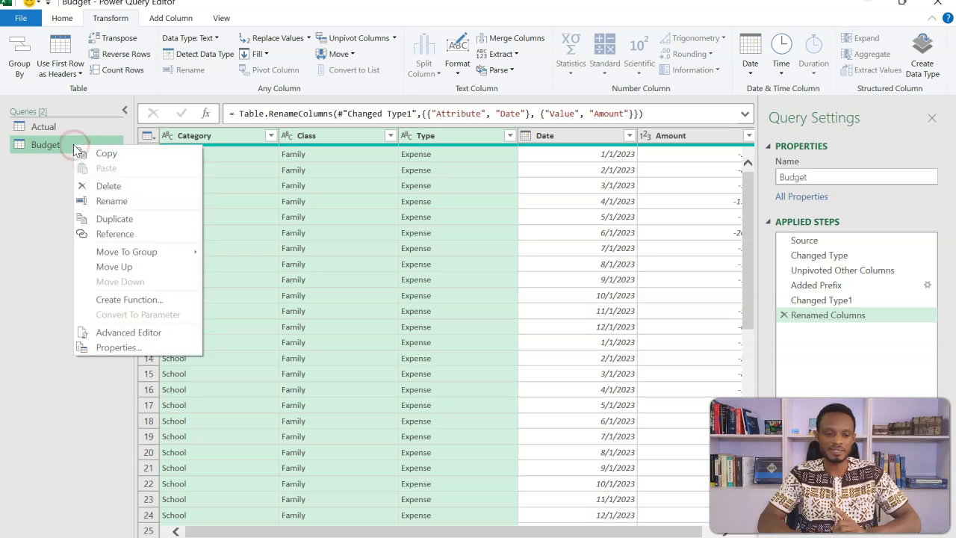
click(78, 234)
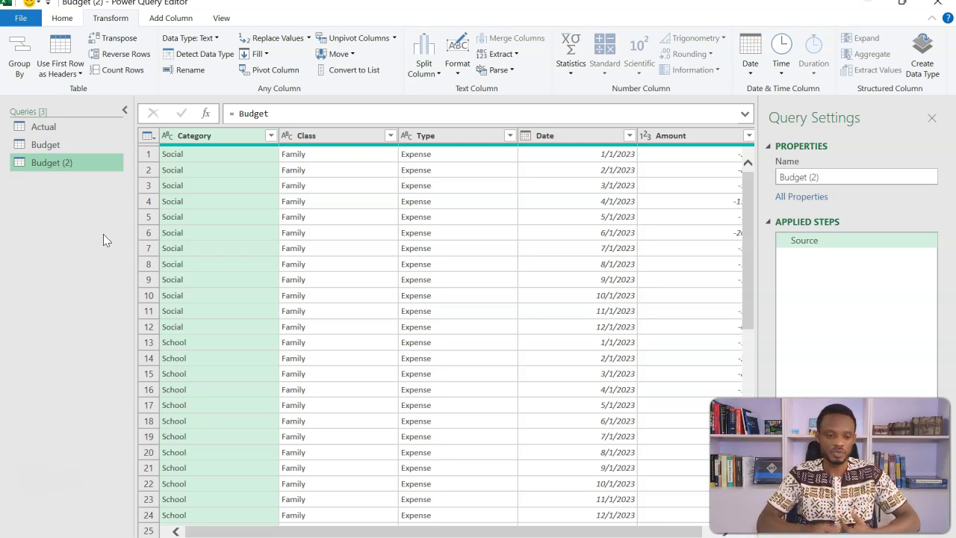
Rename the referenced query as Categories.
drag(835, 175, 742, 181)
text(Categ)
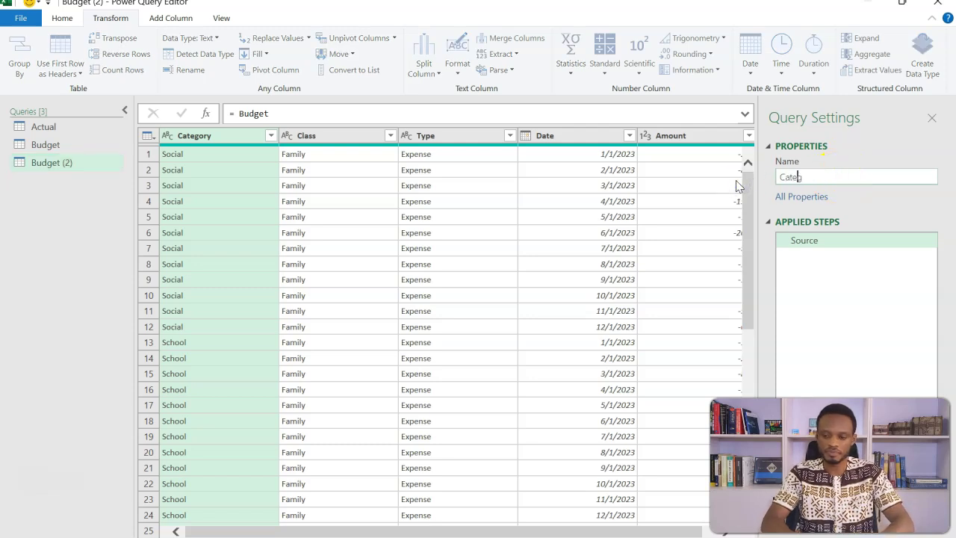
text(ories)
key(Return)
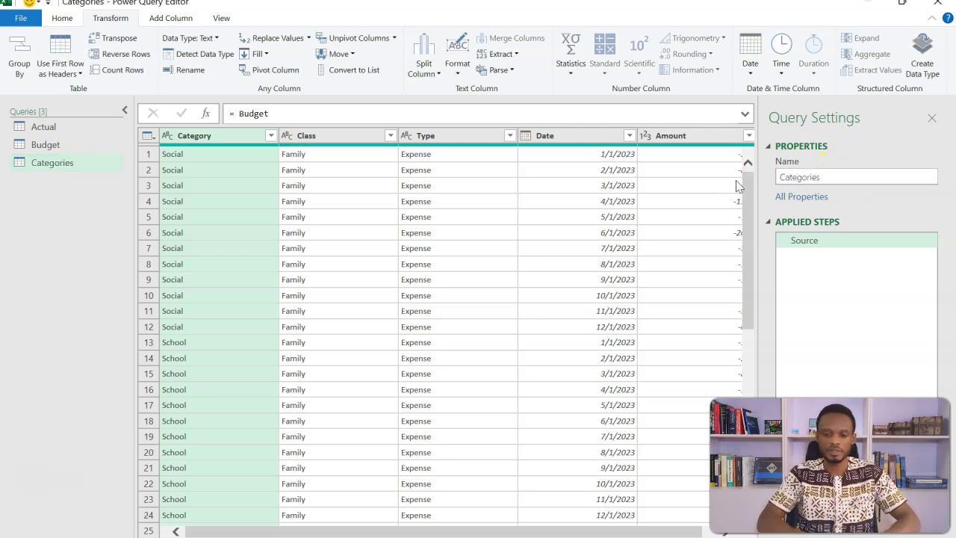
Keep only the Category, Class and Type columns in the Categories query by removing the other columns.
click(250, 138)
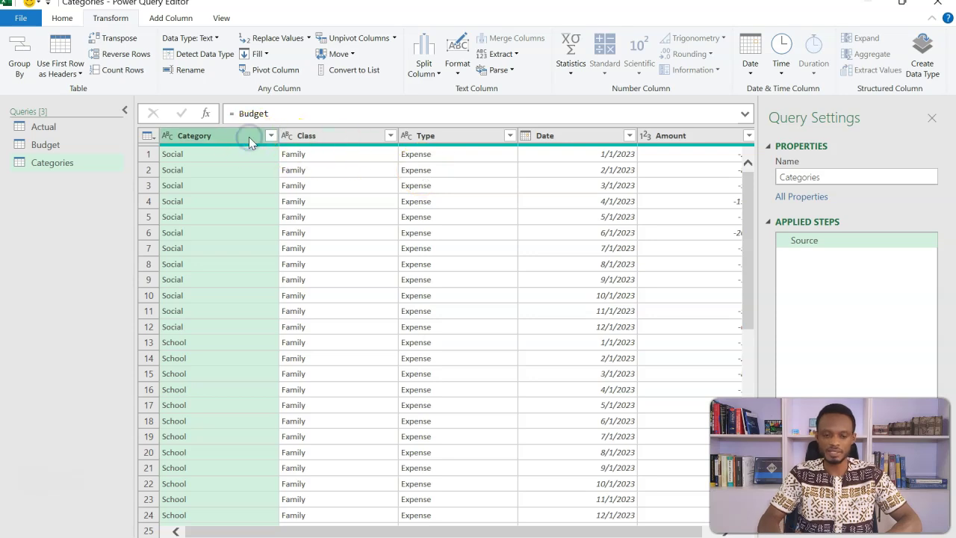
key(shift+Right)
key(shift+Right)
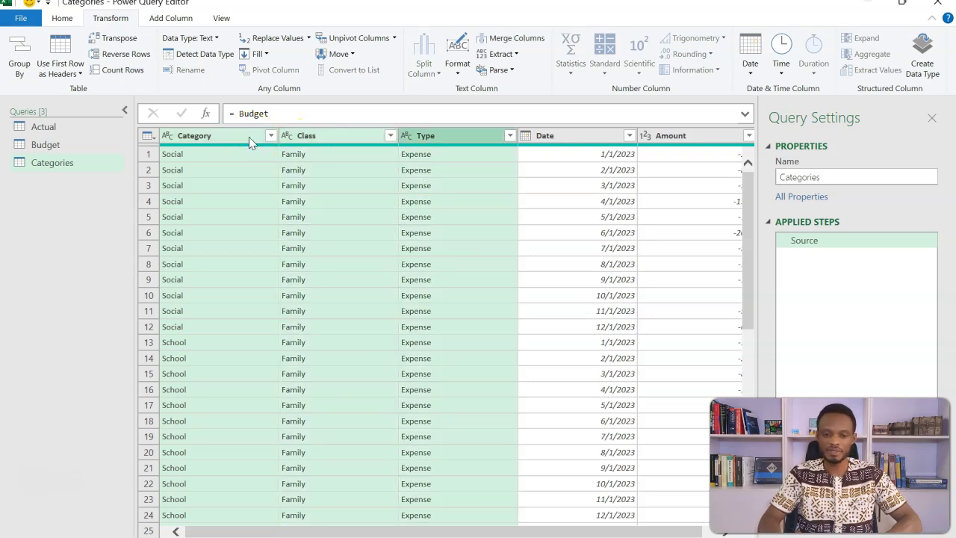
right_click(250, 142)
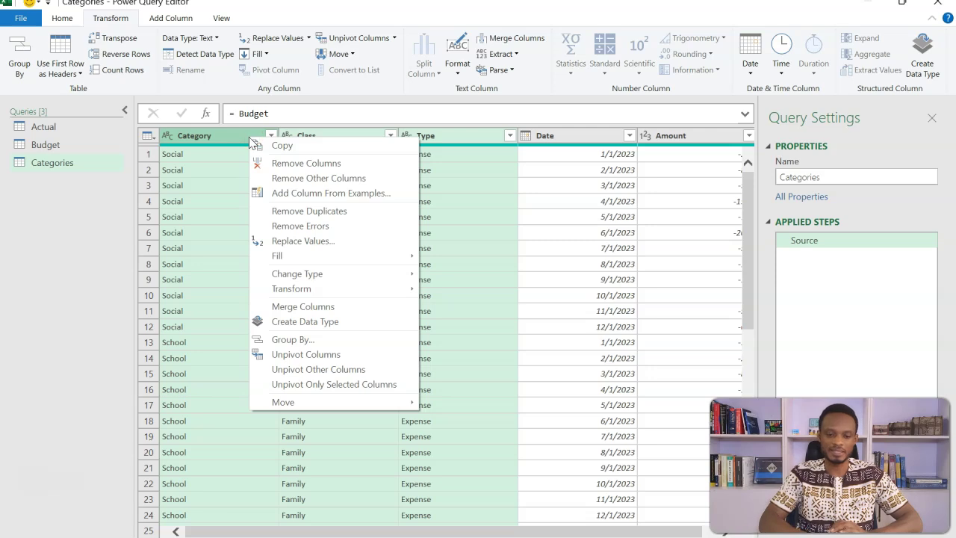
click(286, 177)
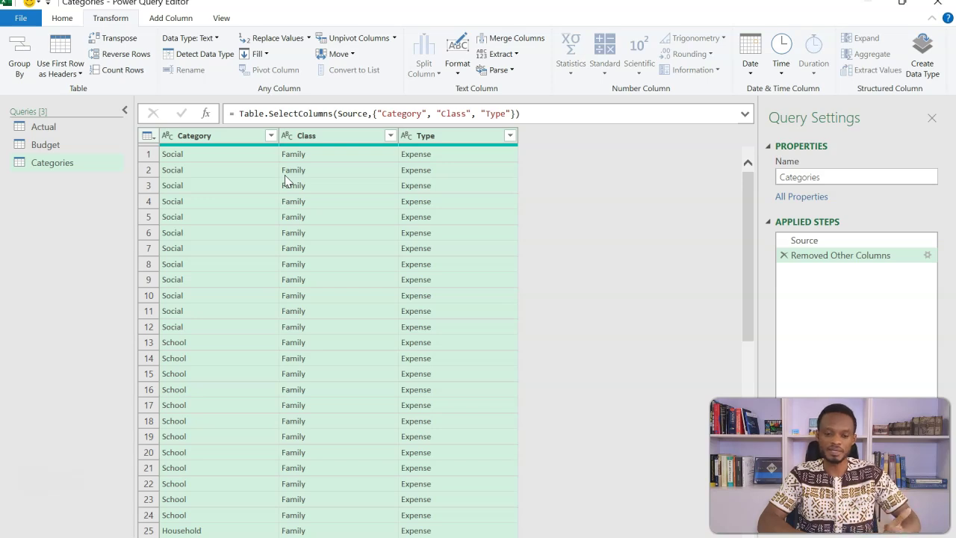
Remove the duplicate rows across the Category, Class and Type columns of the Categories query.
right_click(241, 139)
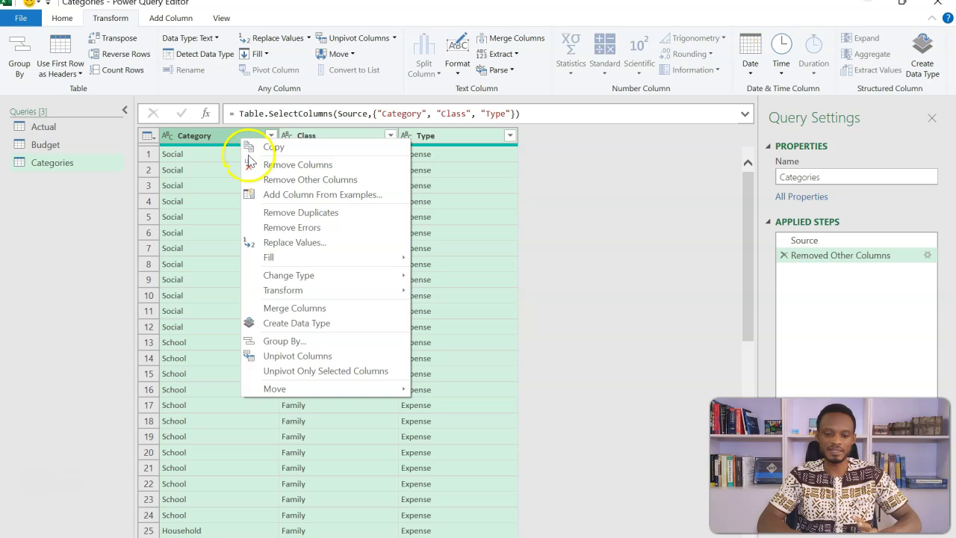
click(277, 213)
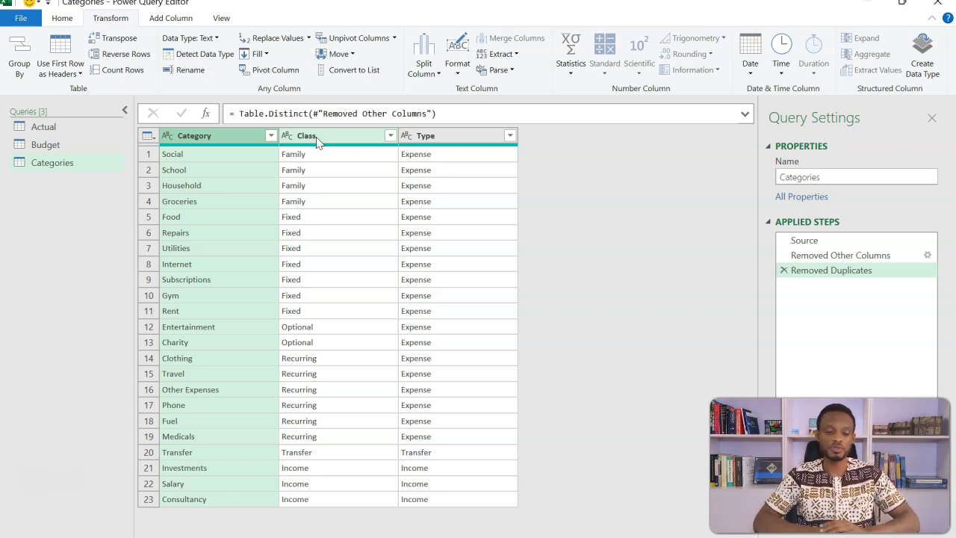
click(77, 129)
click(70, 143)
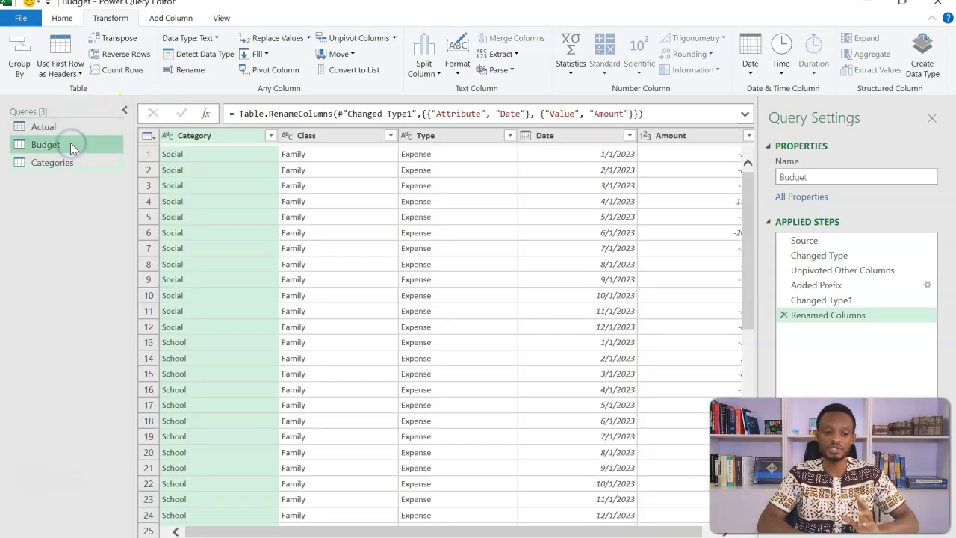
click(70, 159)
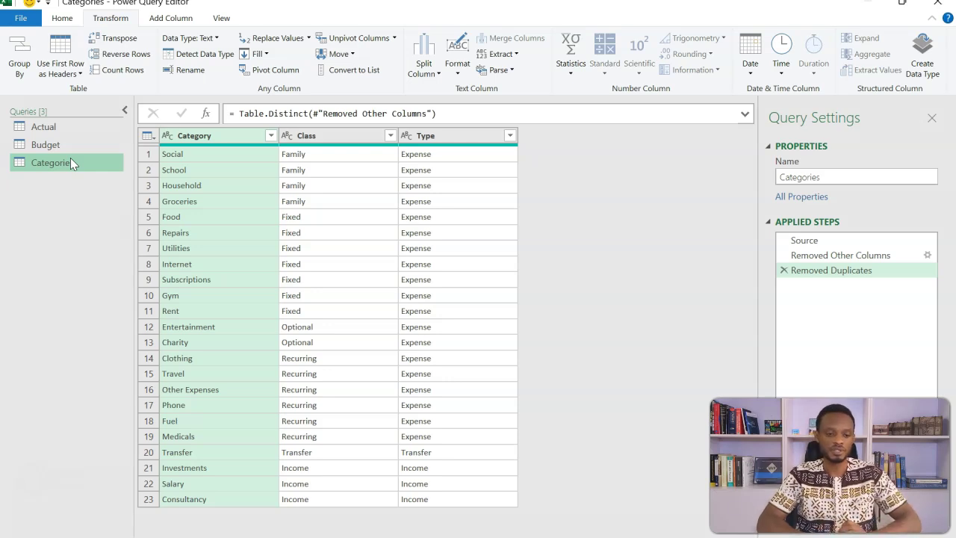
Load the queries into the workbook as connection only and add their data to the Data Model.
click(64, 18)
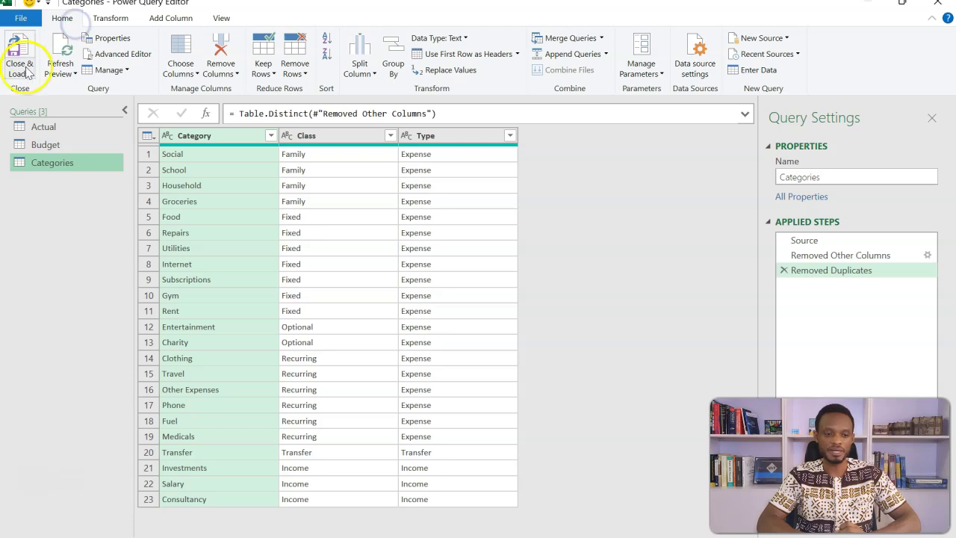
click(22, 73)
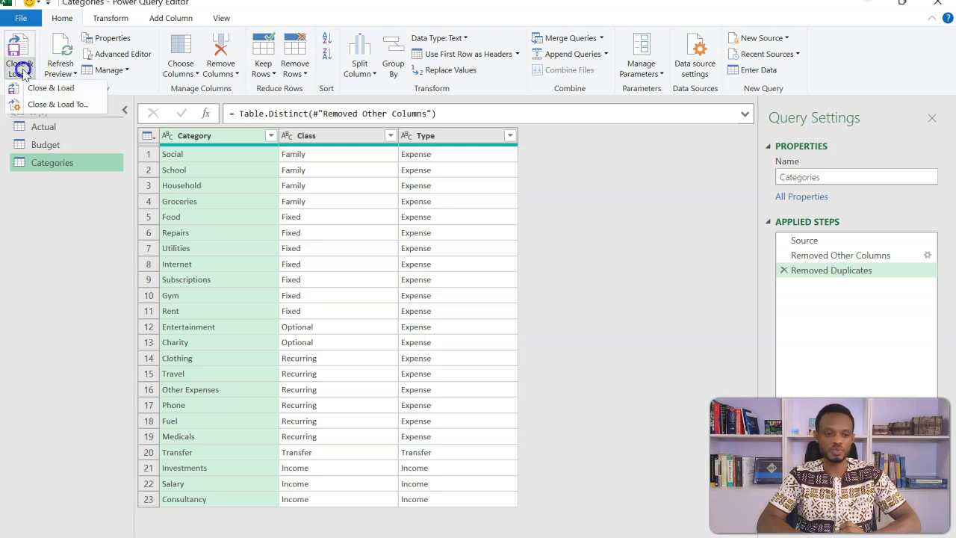
click(52, 105)
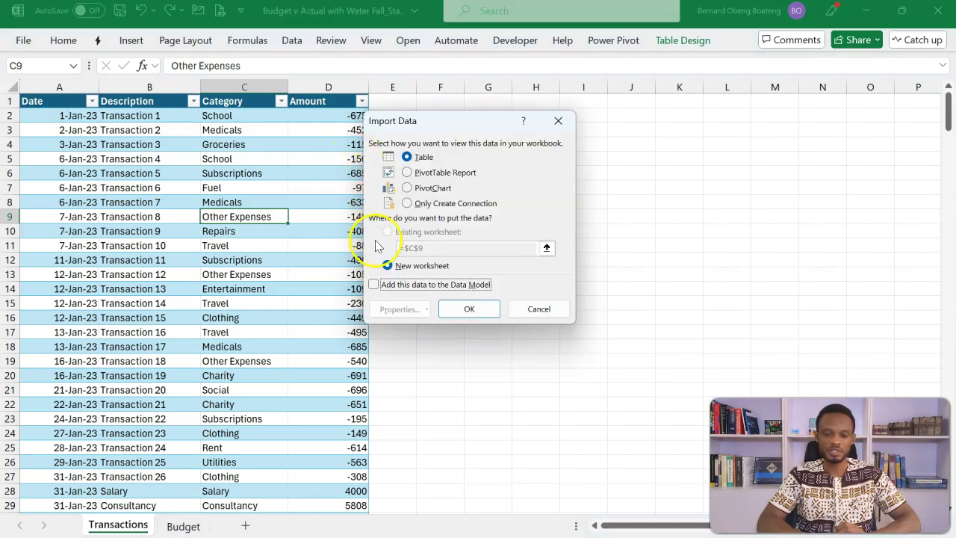
click(373, 286)
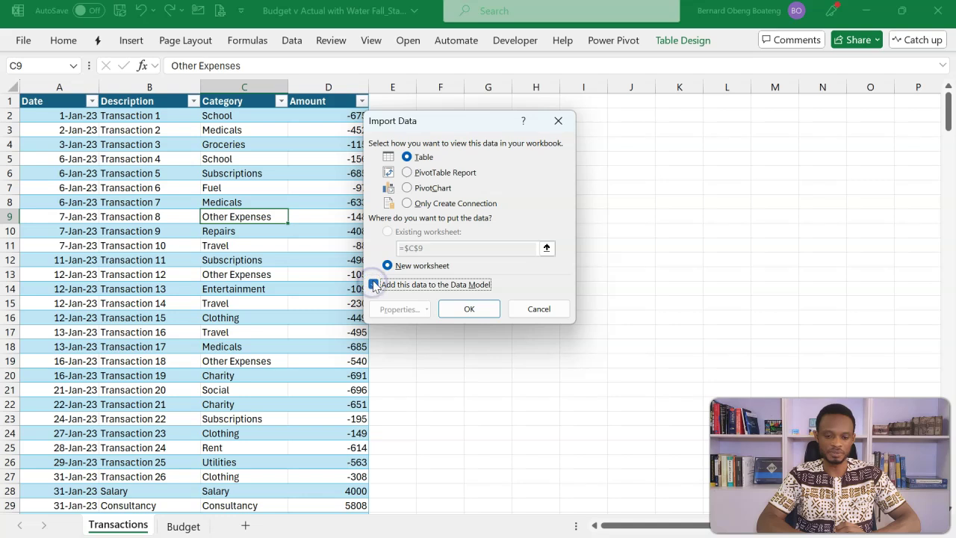
click(409, 204)
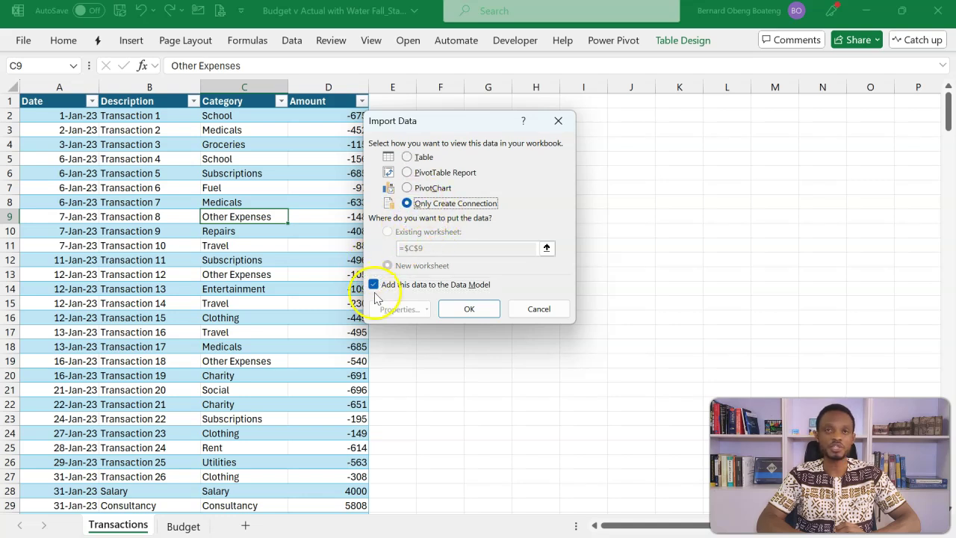
click(467, 309)
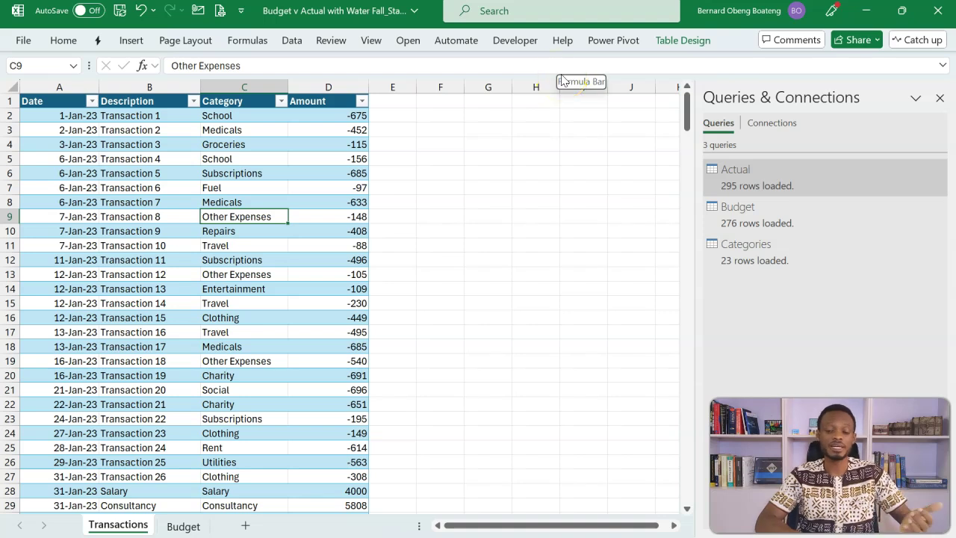
Open the Power Pivot data model and show its tables in Diagram View.
click(606, 43)
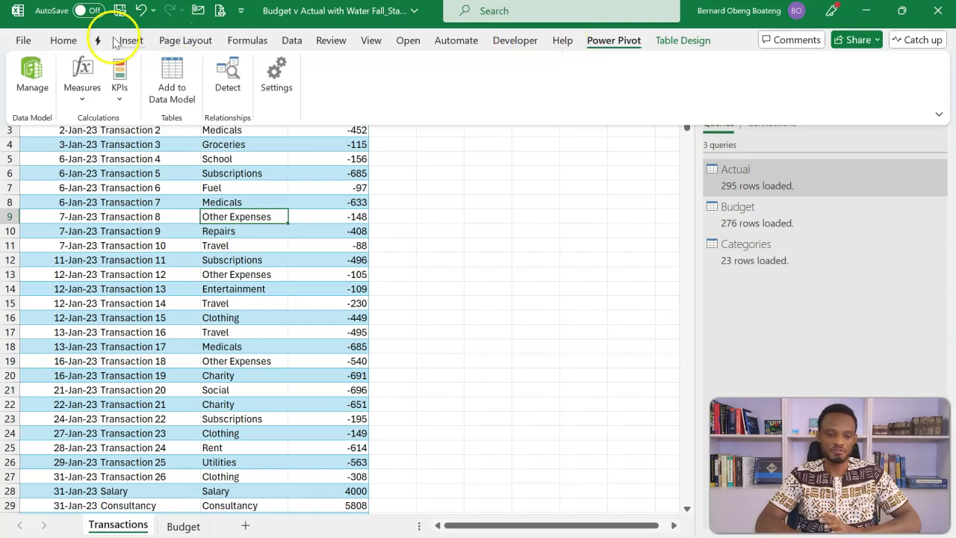
click(63, 40)
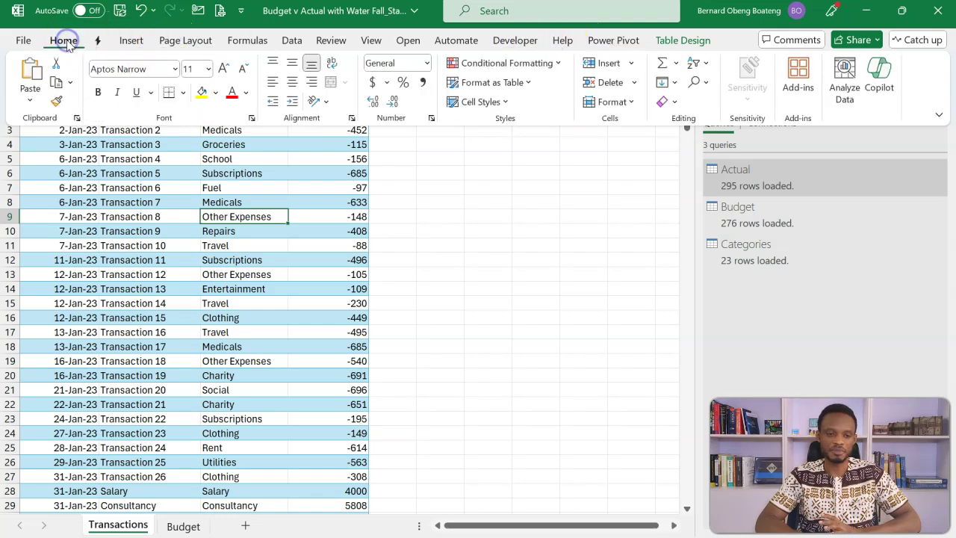
click(291, 40)
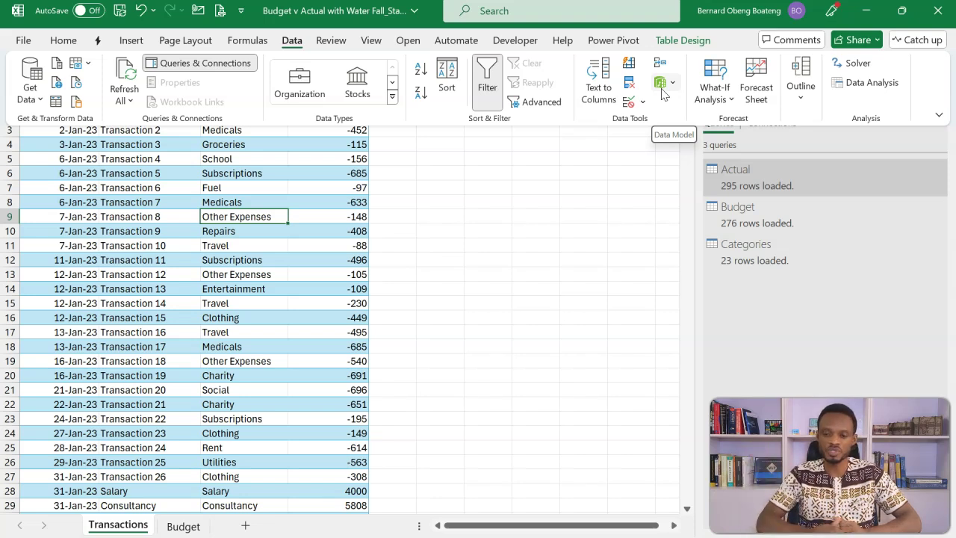
click(608, 40)
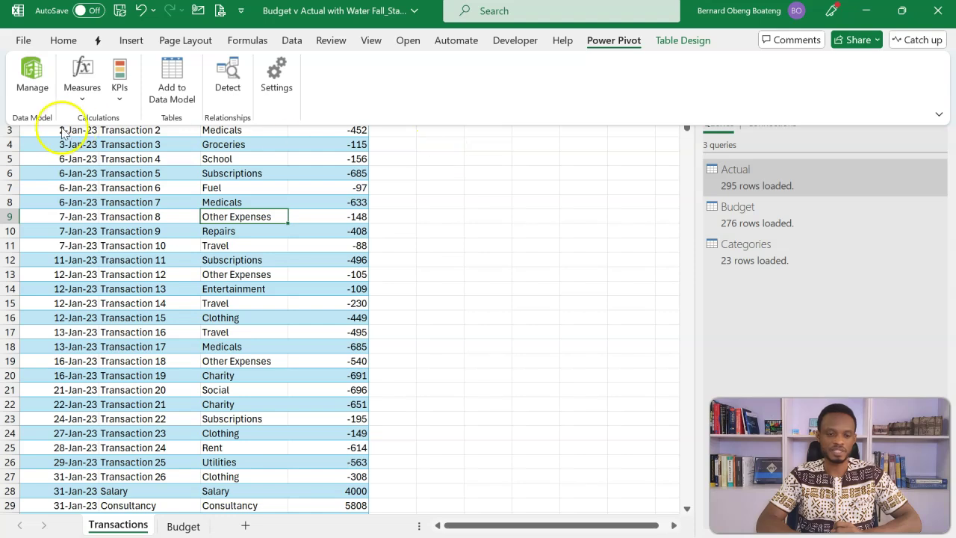
click(34, 86)
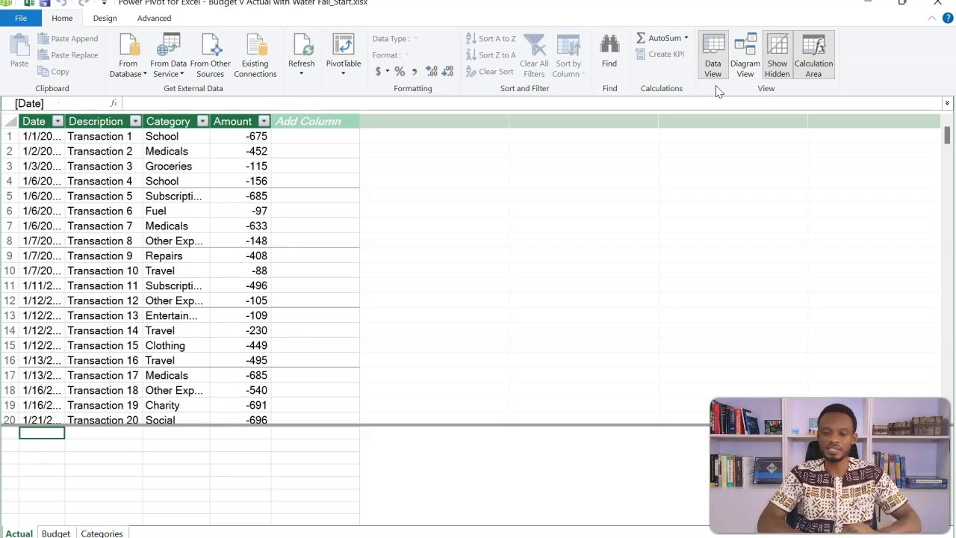
click(742, 57)
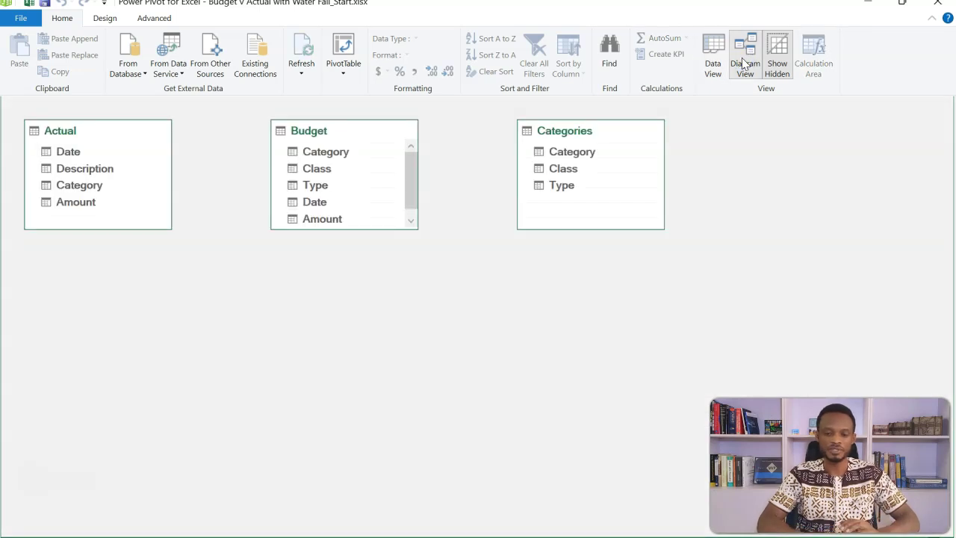
click(346, 347)
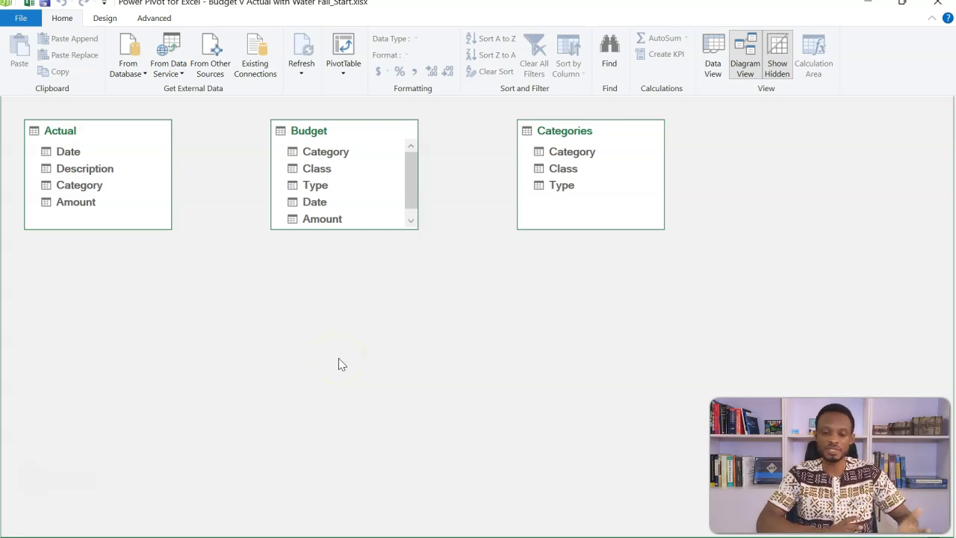
Arrange the diagram with the Actual and Budget tables side by side below the Categories table.
drag(107, 138, 346, 298)
drag(324, 133, 513, 298)
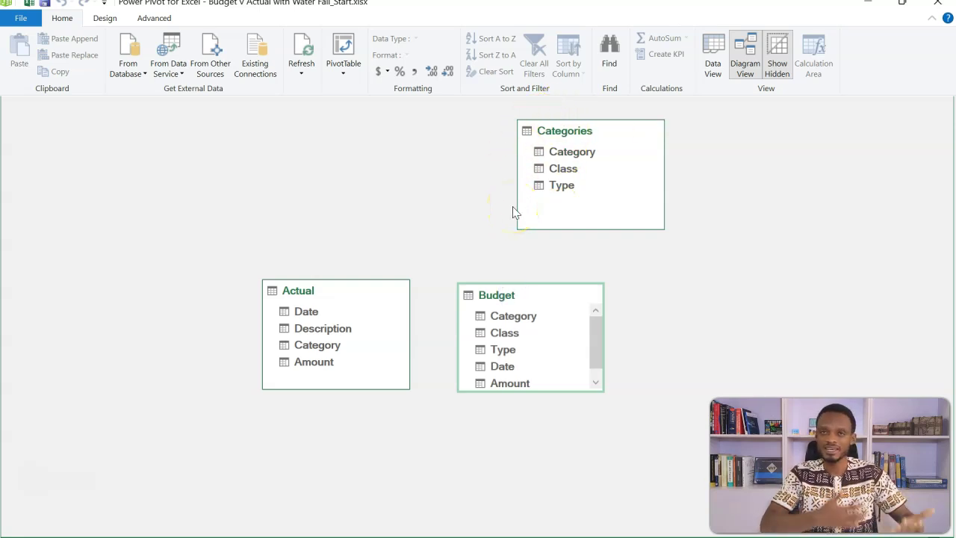
drag(567, 130, 529, 144)
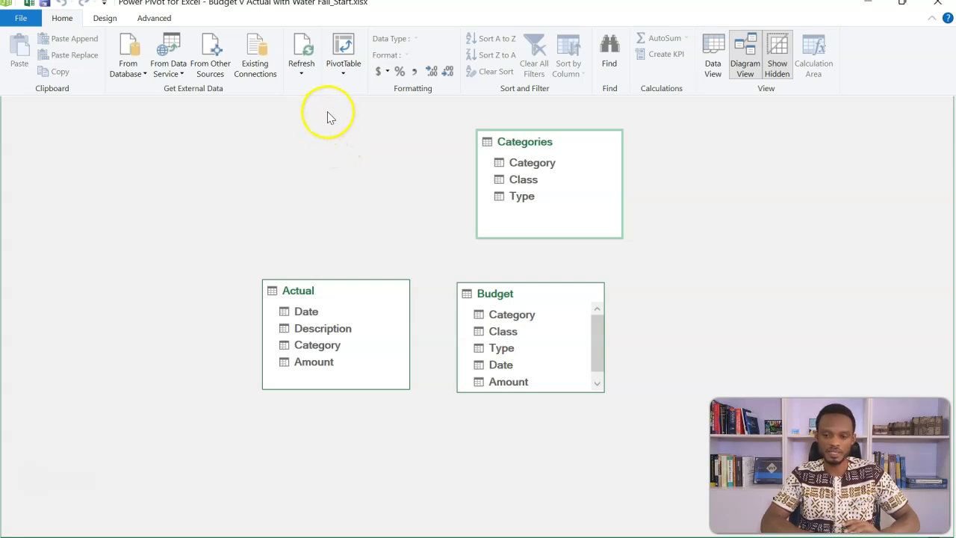
Create a new date table in the data model and place it beside Categories, above the Actual table.
click(107, 18)
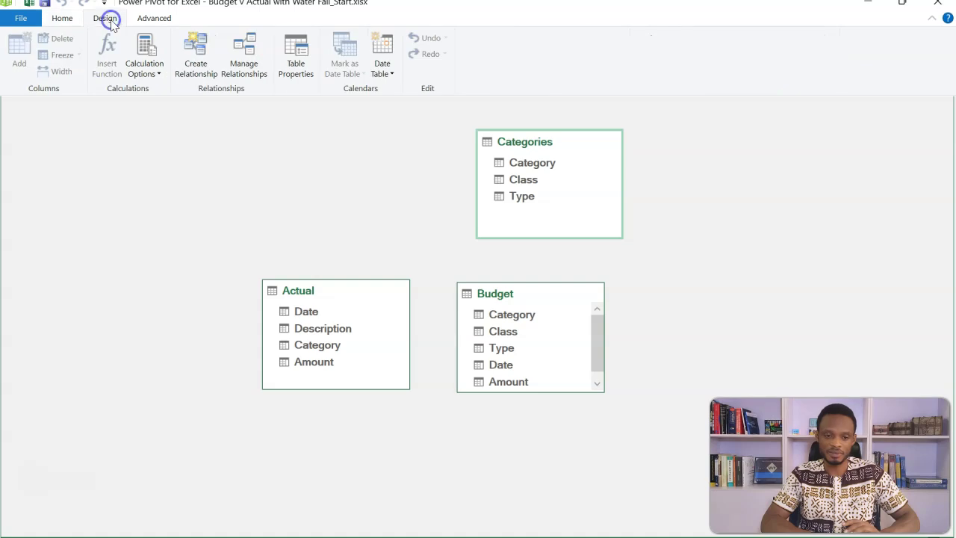
click(387, 74)
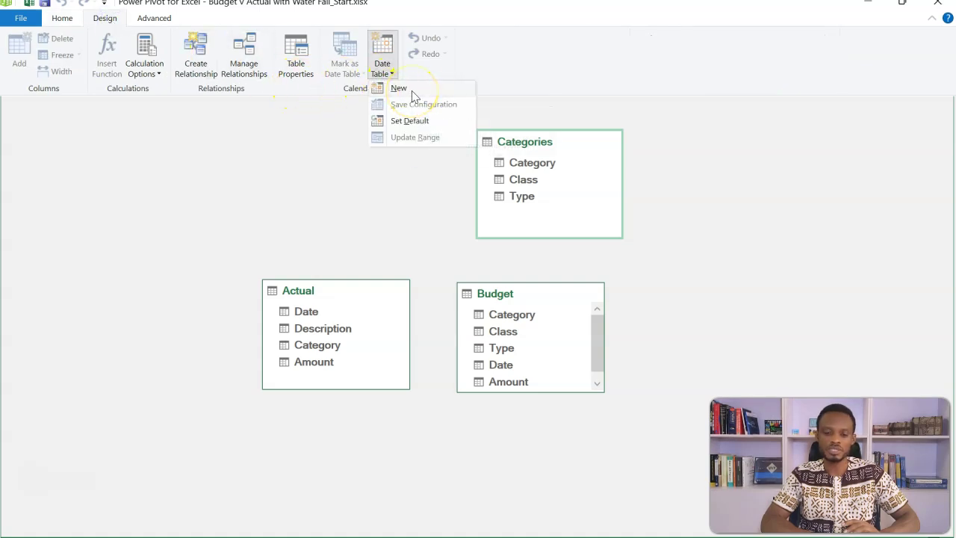
click(413, 91)
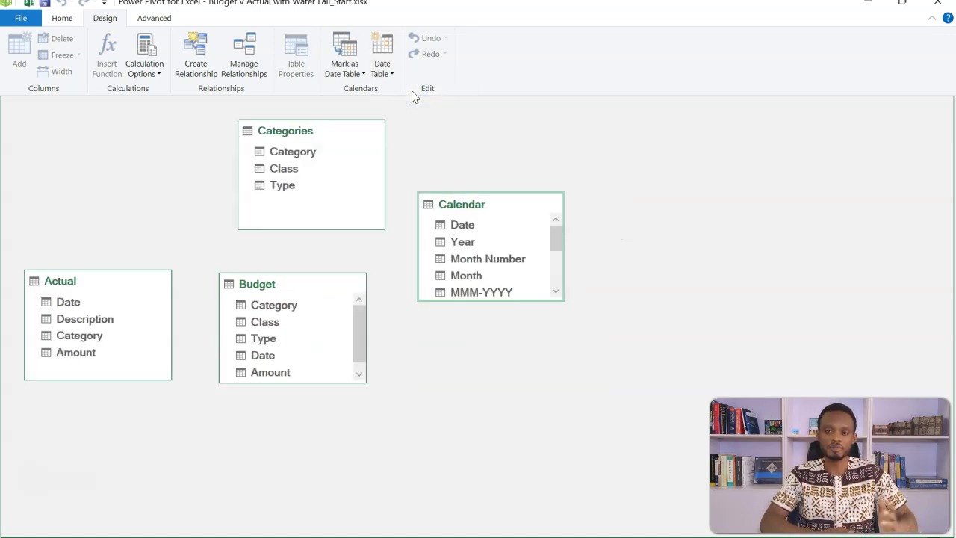
drag(446, 204, 69, 138)
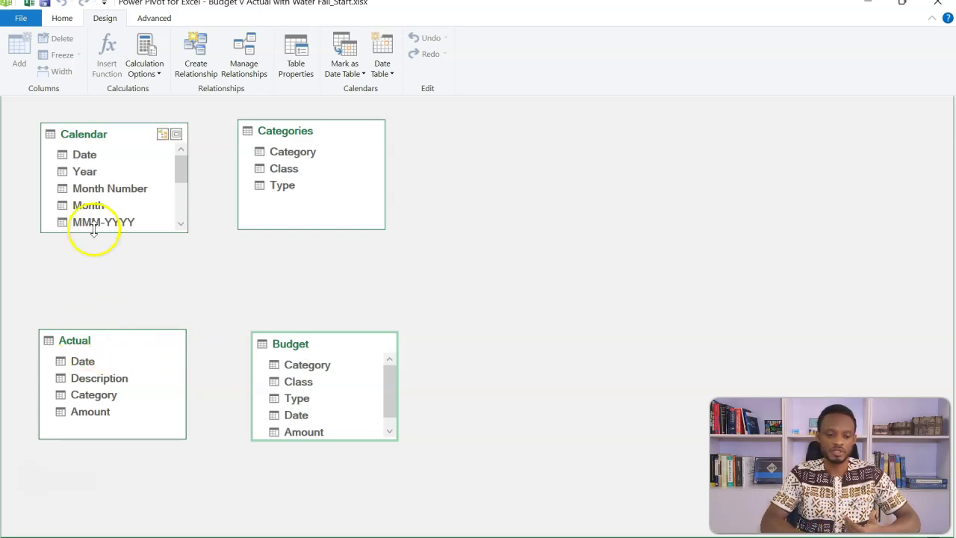
Relate the Actual table's Date to Calendar's Date and its Category to the Category field of Categories.
click(86, 361)
drag(88, 363, 97, 160)
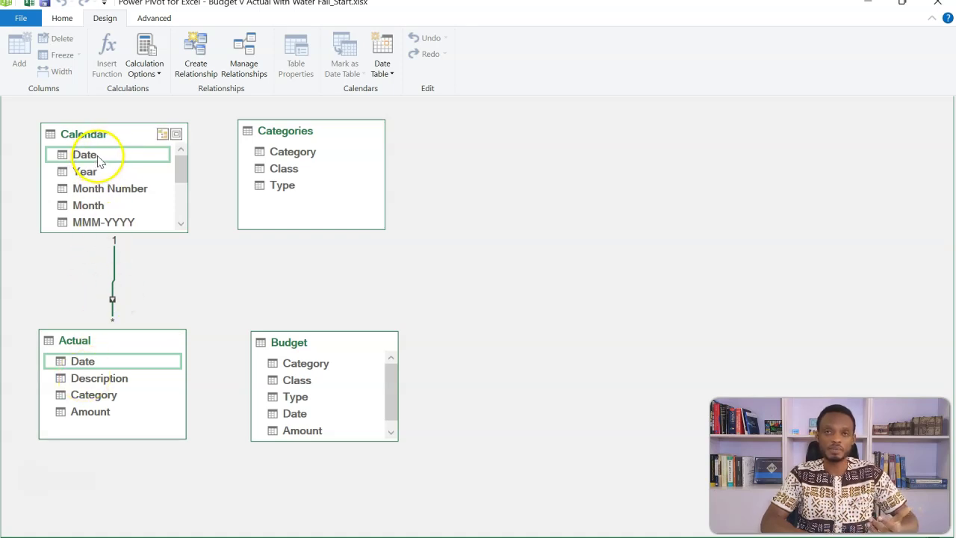
click(109, 396)
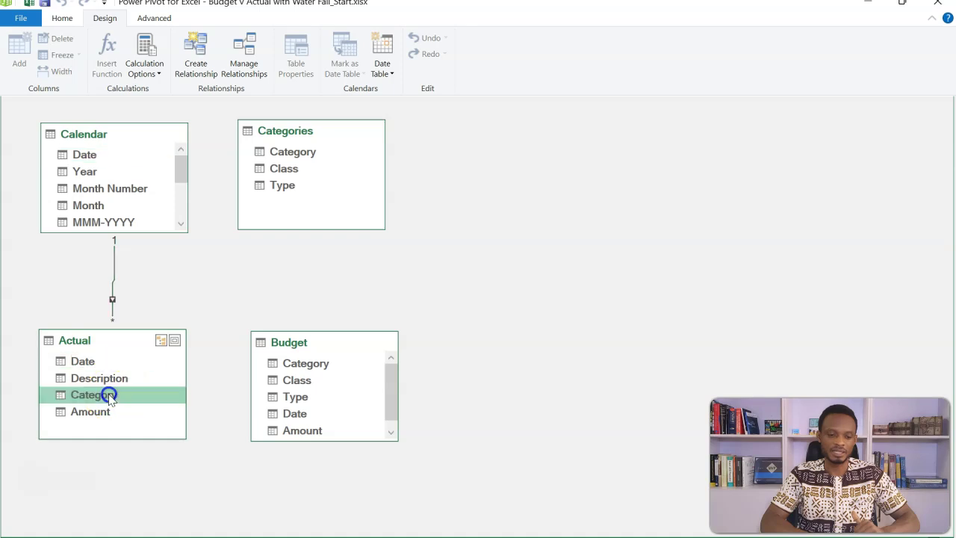
drag(109, 395, 280, 152)
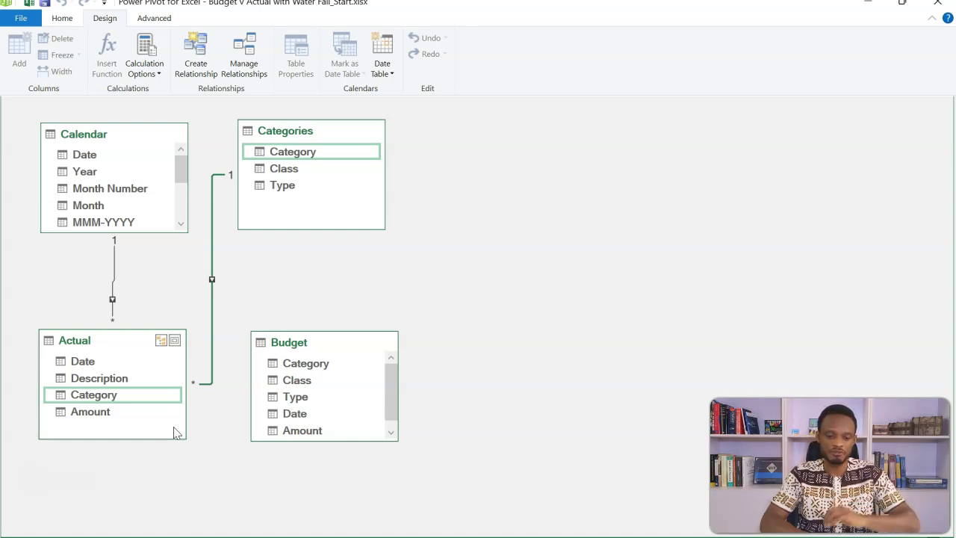
Relate the Budget table's Category to the Category field of Categories and its Date to Calendar's Date.
click(306, 365)
drag(306, 366, 310, 155)
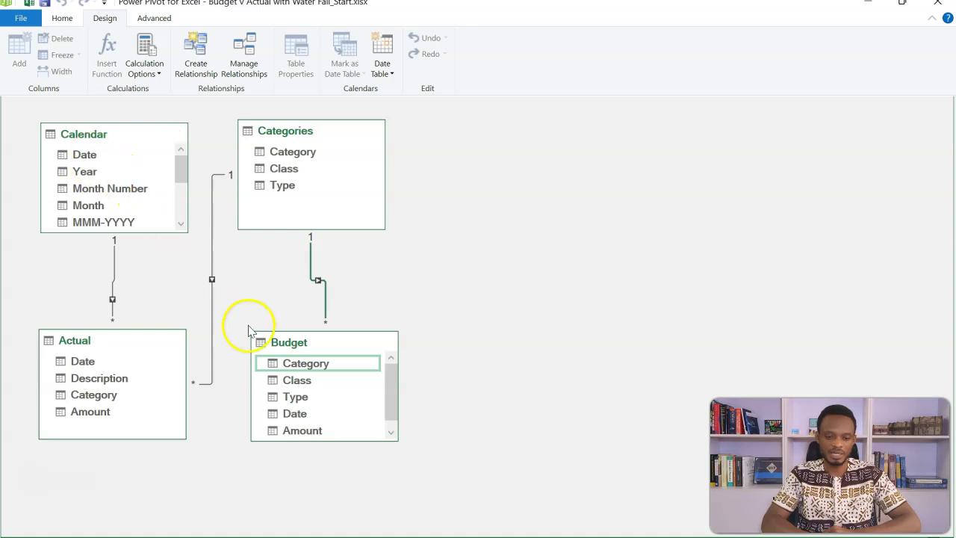
drag(307, 413, 89, 153)
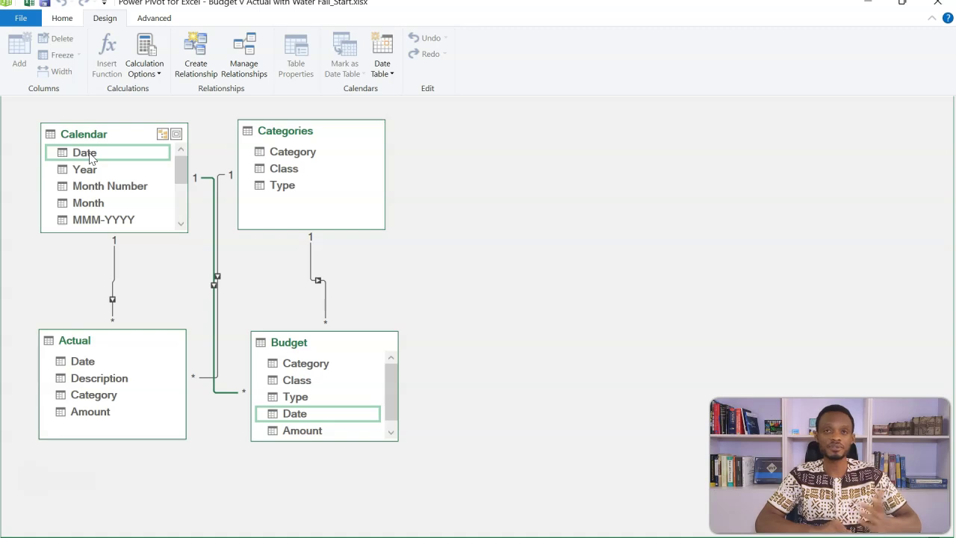
Return to the workbook, add a new worksheet named Calculations, and close the Queries & Connections list.
click(867, 4)
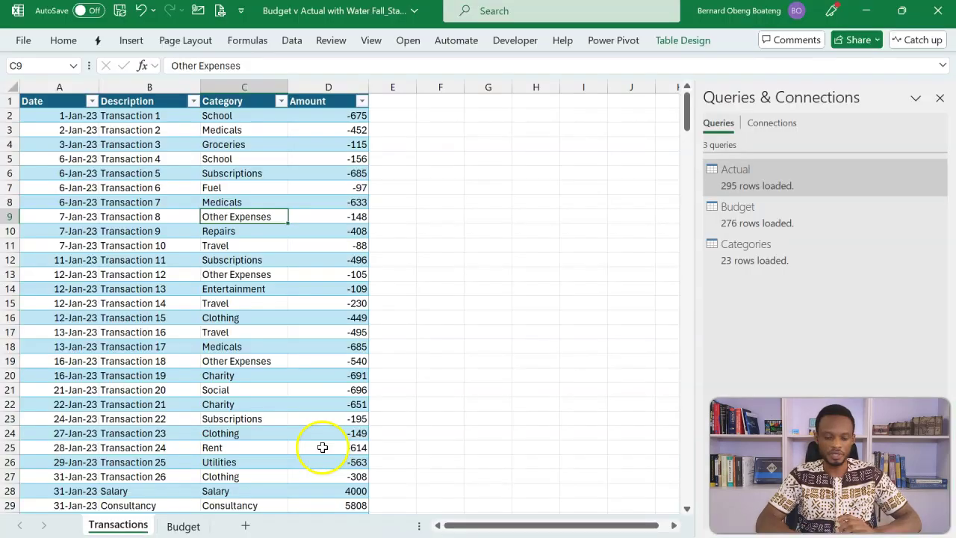
click(189, 405)
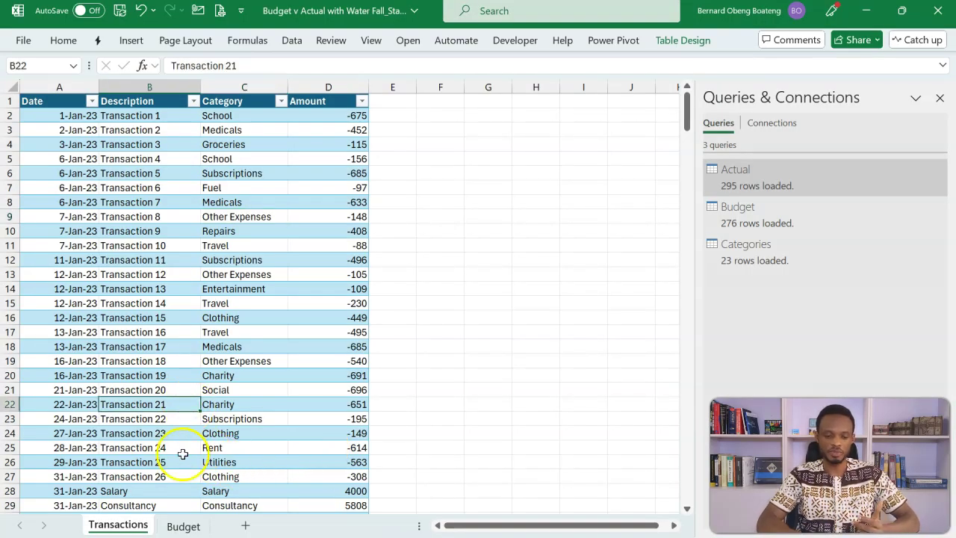
click(179, 525)
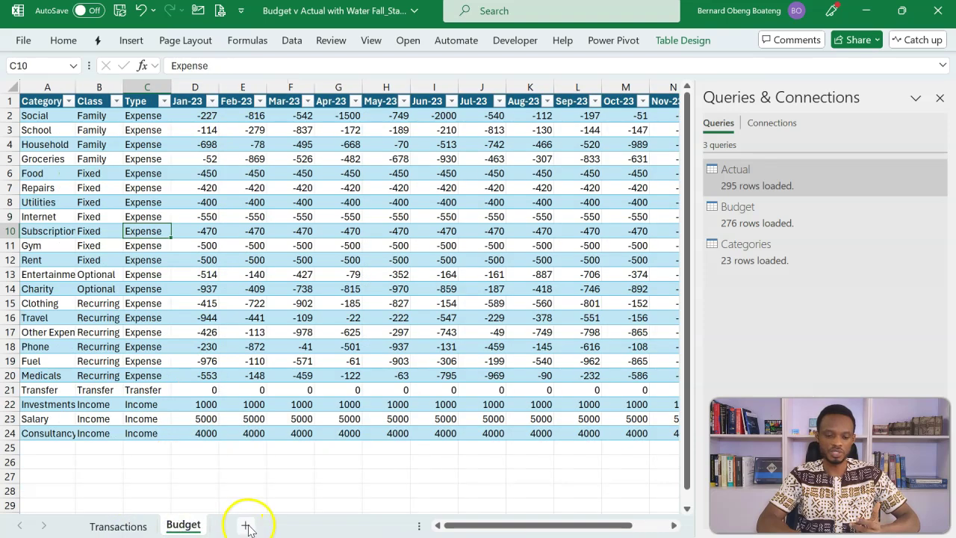
click(245, 525)
key(alt)
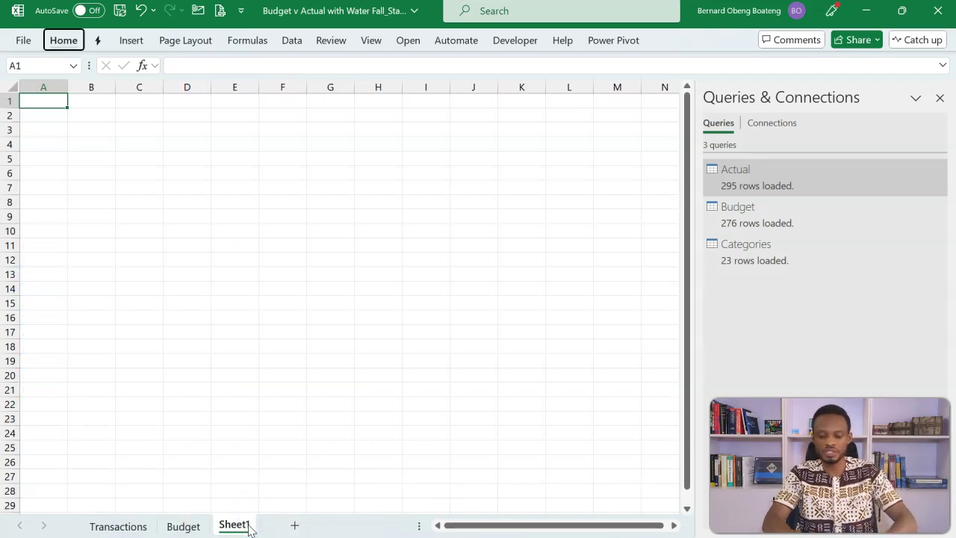
key(h)
text(orCalculations)
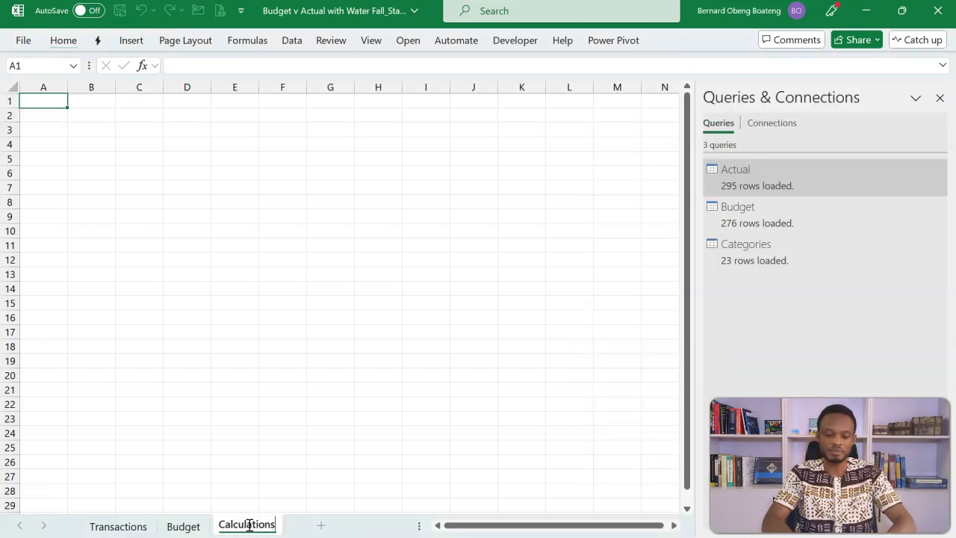
click(113, 144)
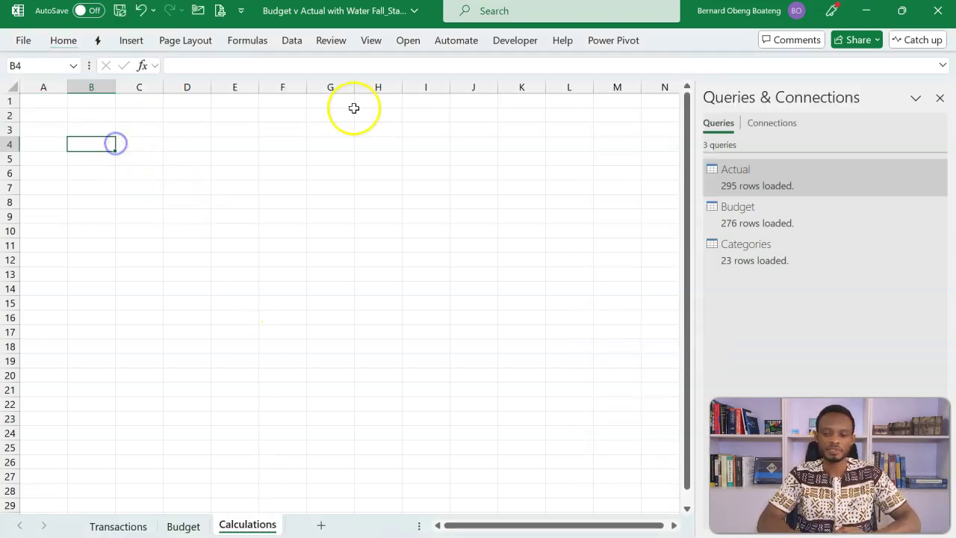
click(939, 99)
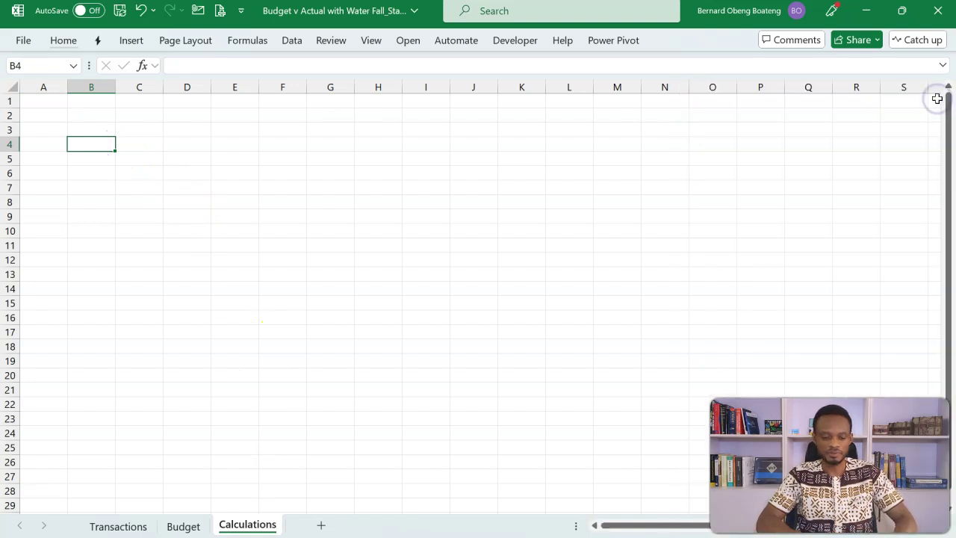
Check the finished dashboard workbook, return to Calculations and insert a PivotTable from the data model at cell B4.
key(alt+Tab)
click(448, 179)
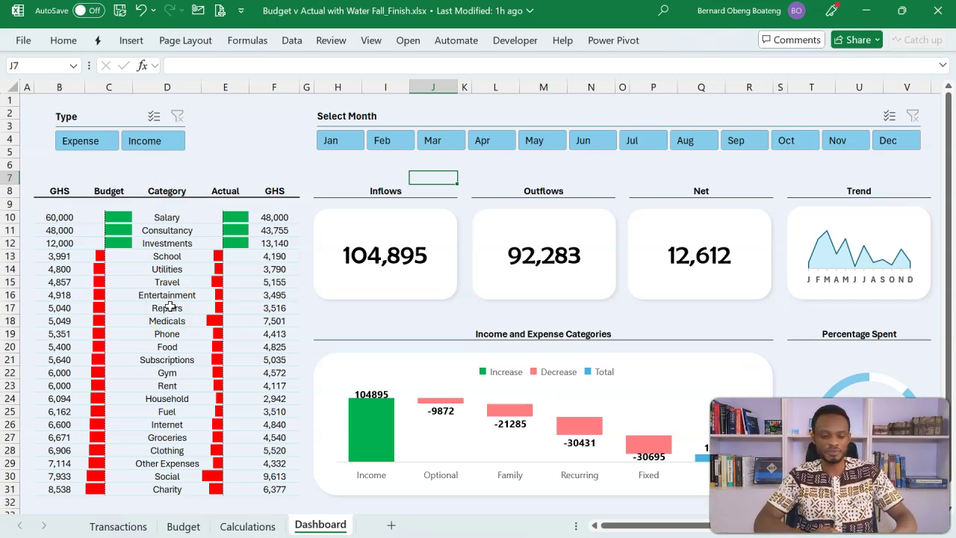
key(ctrl+Page_Up)
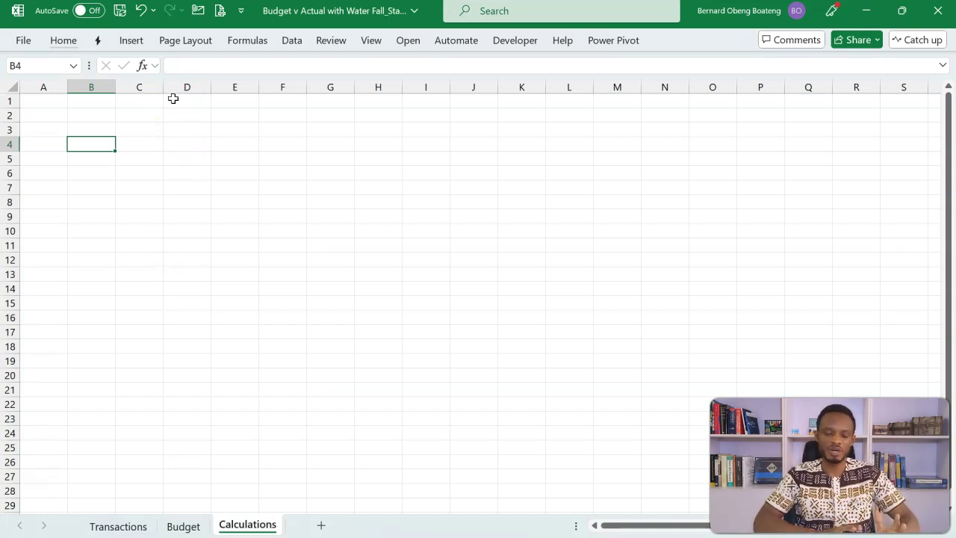
click(135, 44)
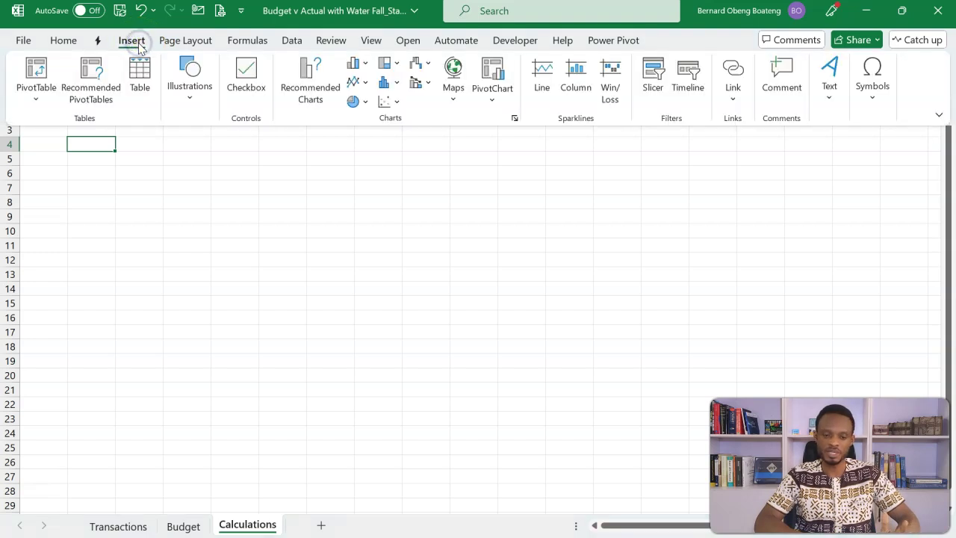
click(35, 97)
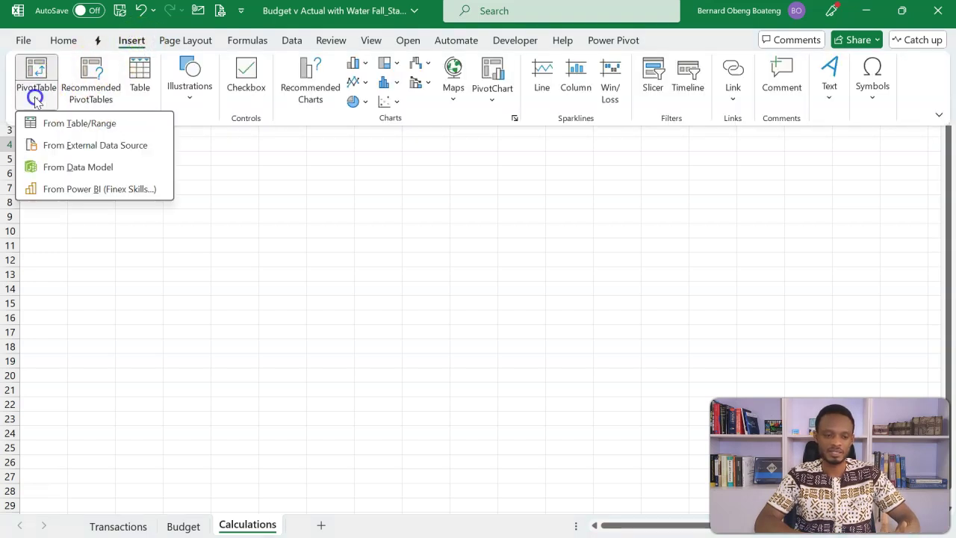
click(52, 169)
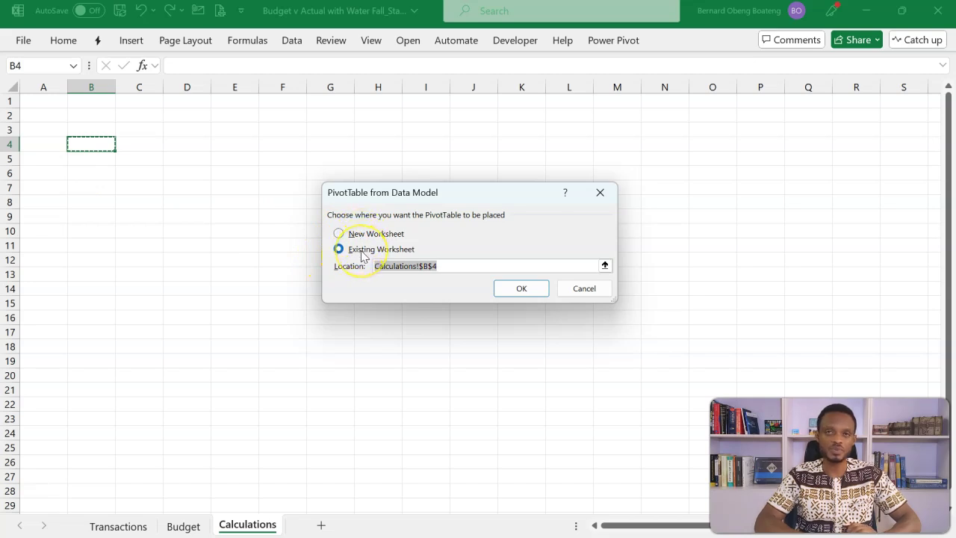
click(506, 293)
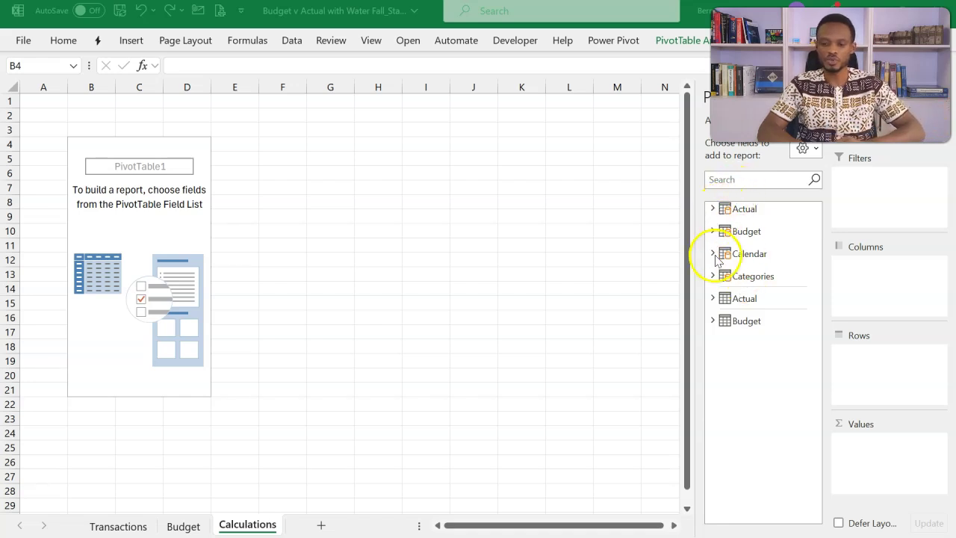
Summarise the data model's Actual Amount as the PivotTable values and place Type from Categories in the rows.
click(712, 210)
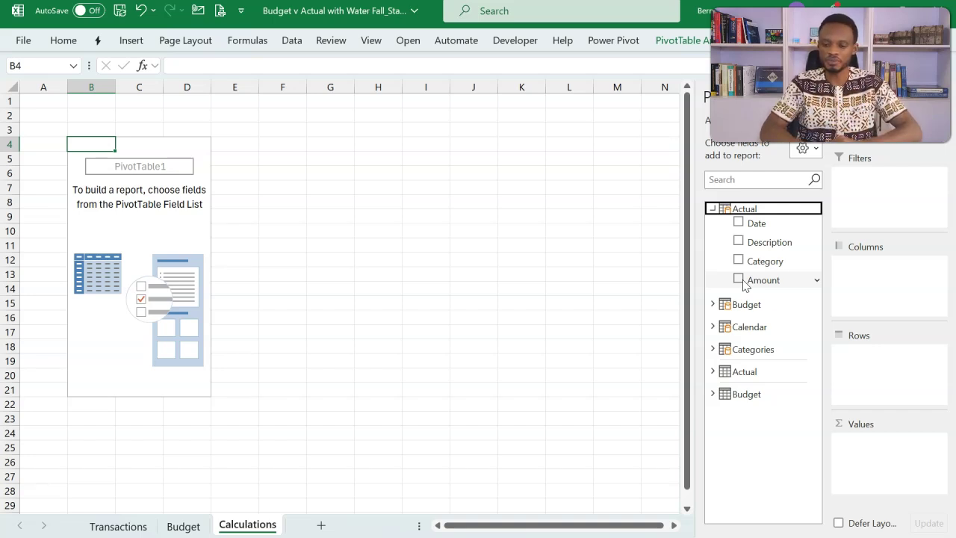
drag(771, 278, 877, 478)
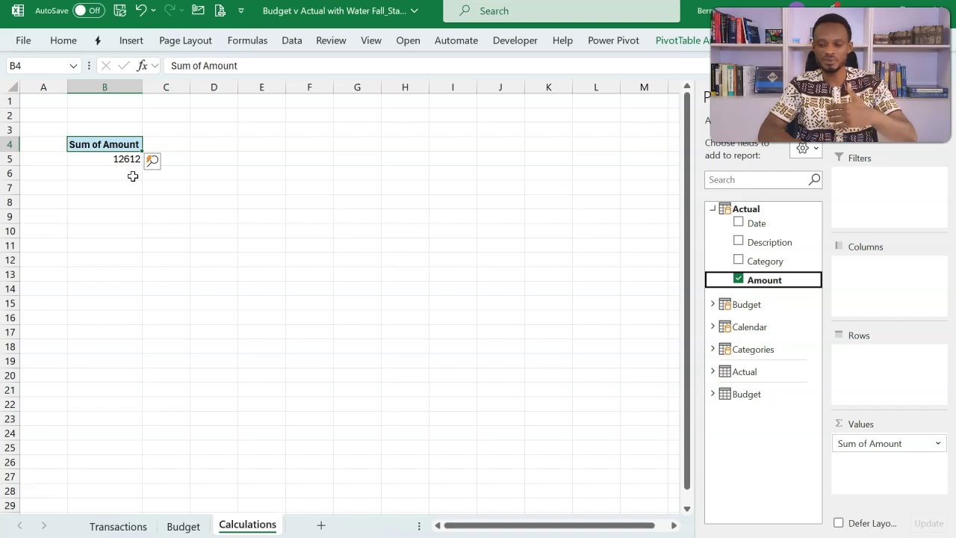
click(712, 210)
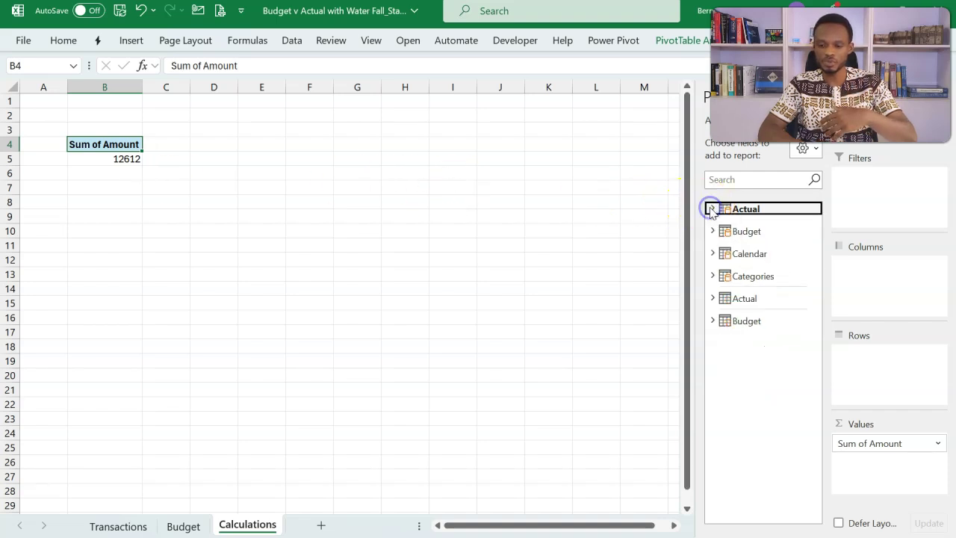
click(712, 276)
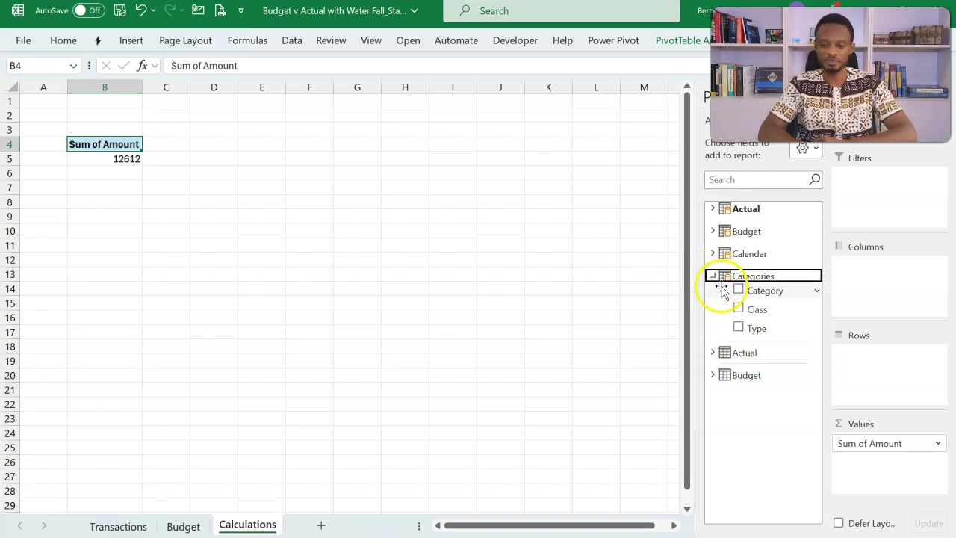
click(752, 330)
drag(753, 331, 875, 376)
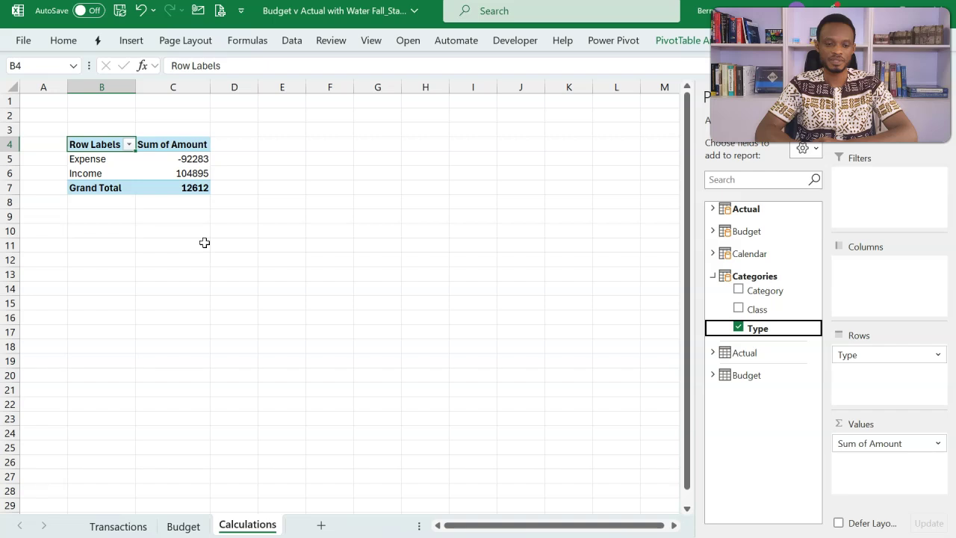
Sort the Income and Expense amounts in the first PivotTable from largest to smallest.
mouse_move(200, 159)
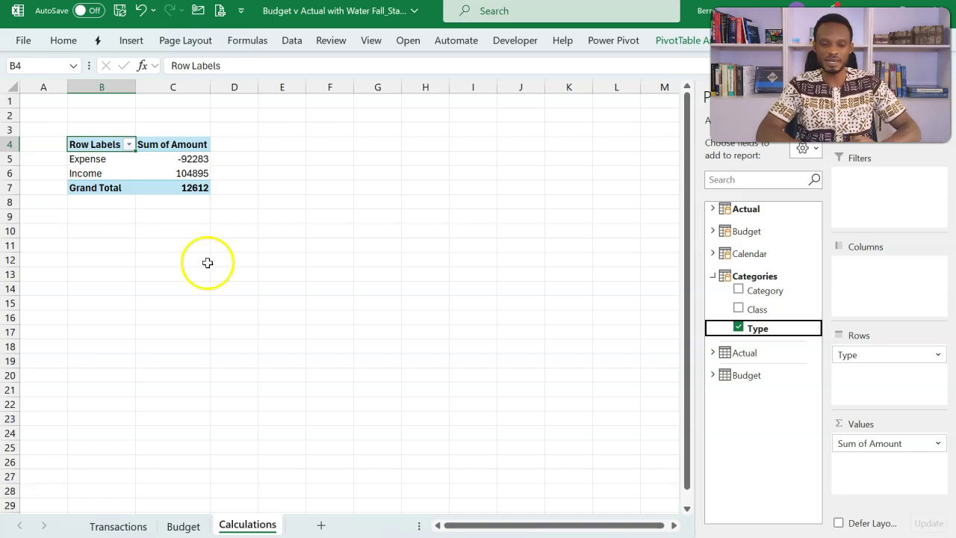
click(202, 174)
drag(199, 158, 196, 173)
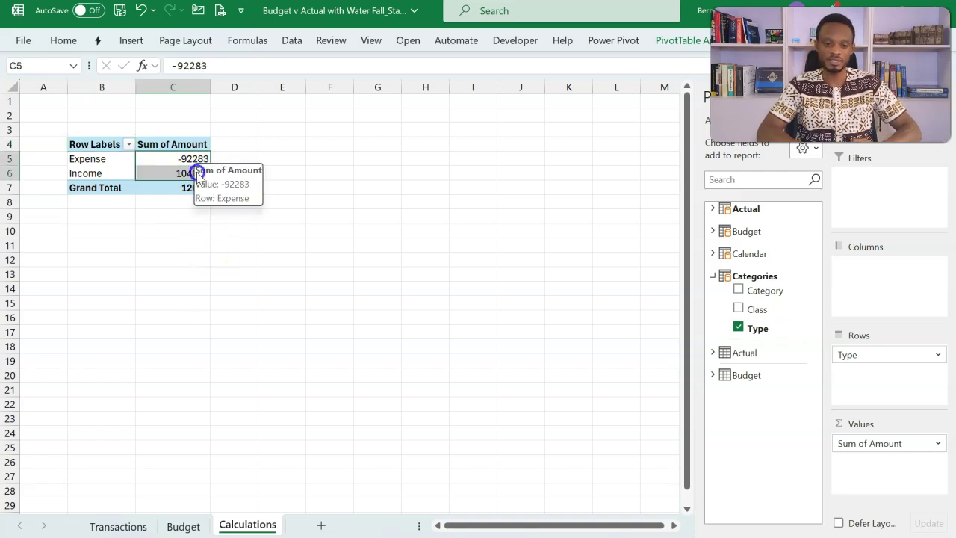
click(291, 41)
click(418, 90)
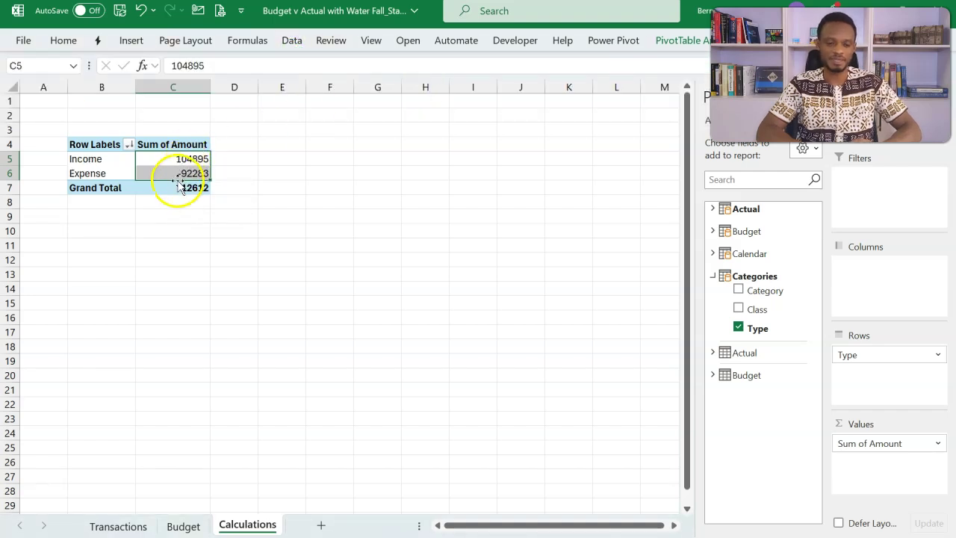
click(198, 243)
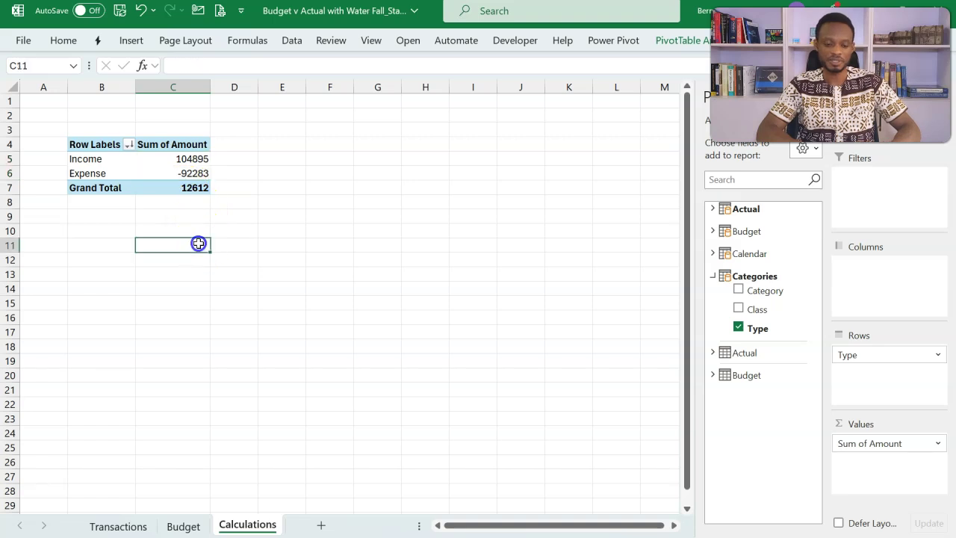
Check the finished dashboard again and insert a second PivotTable from the data model at cell F4 of Calculations.
key(alt+Tab)
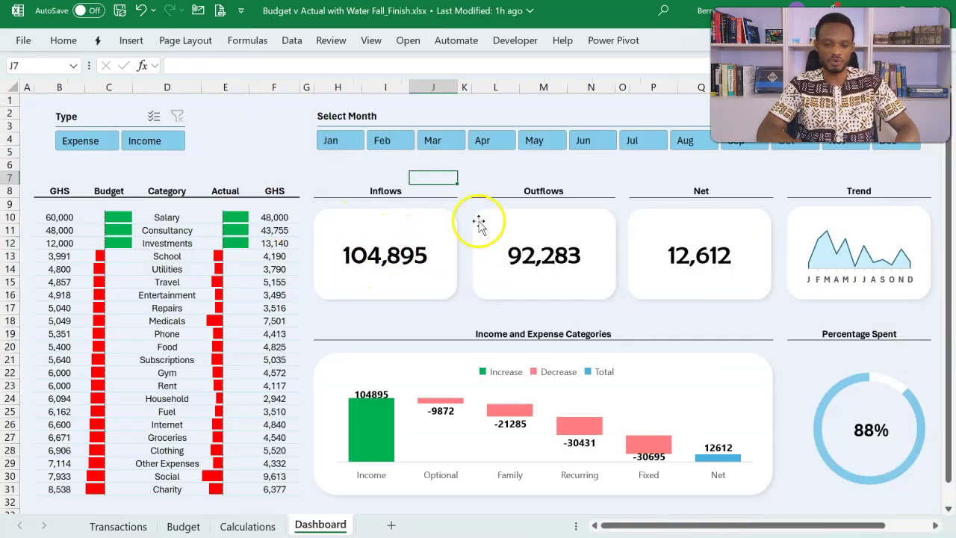
key(alt+Tab)
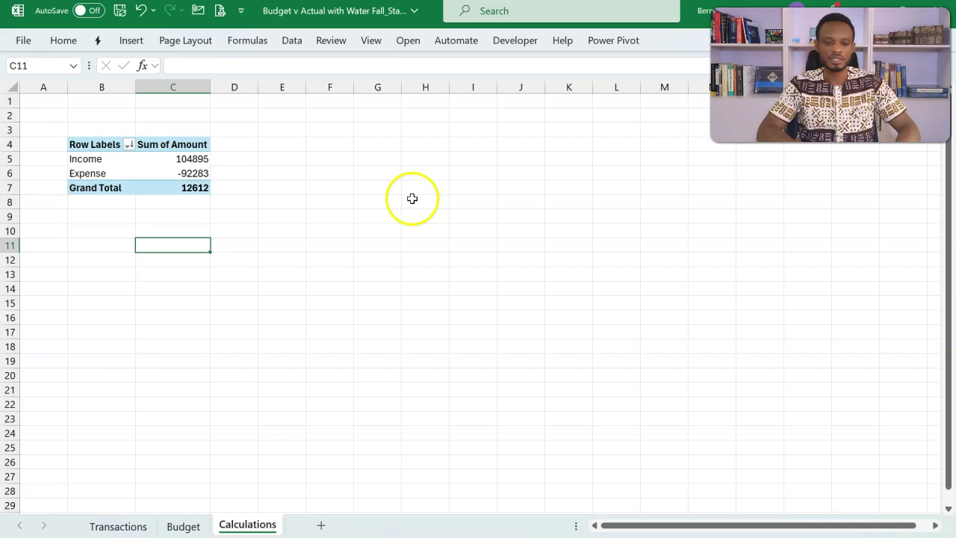
click(346, 146)
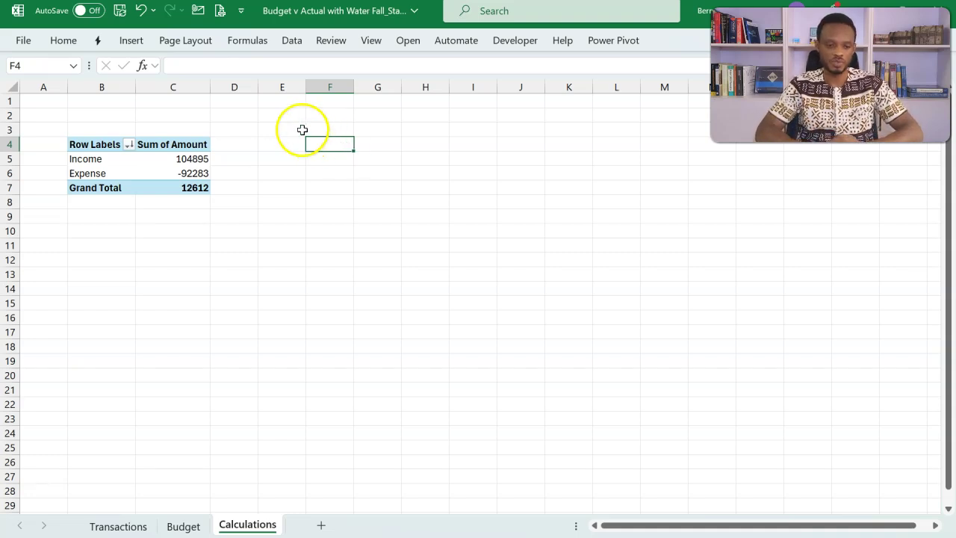
click(144, 45)
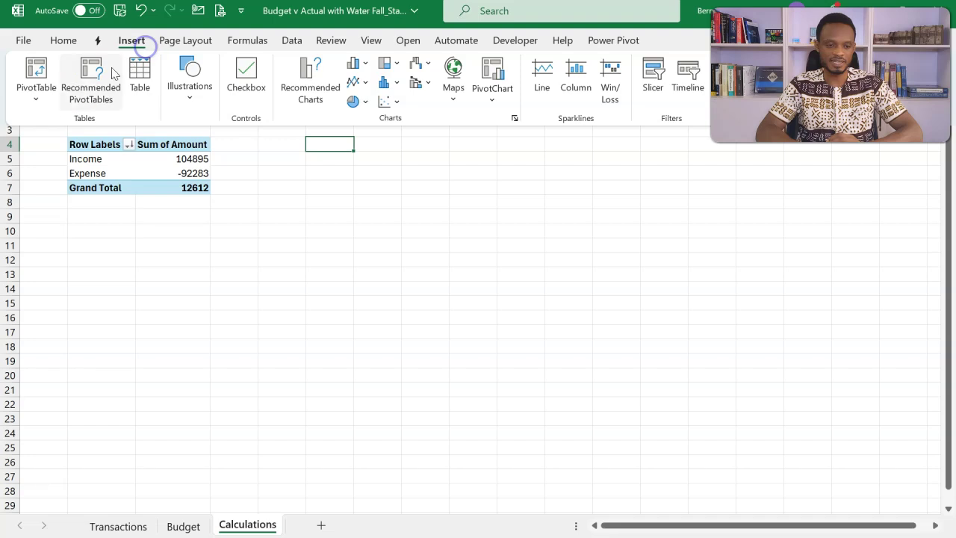
click(37, 97)
click(72, 166)
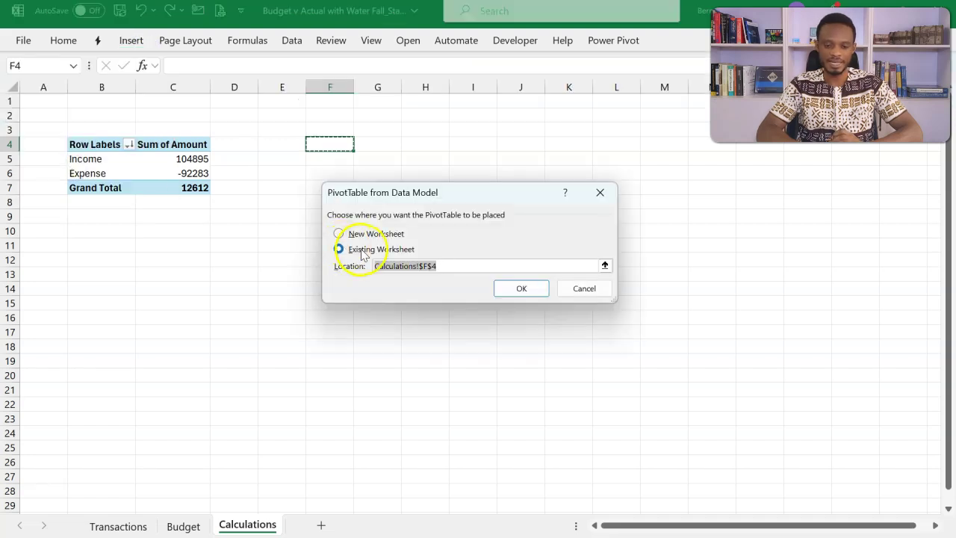
click(515, 288)
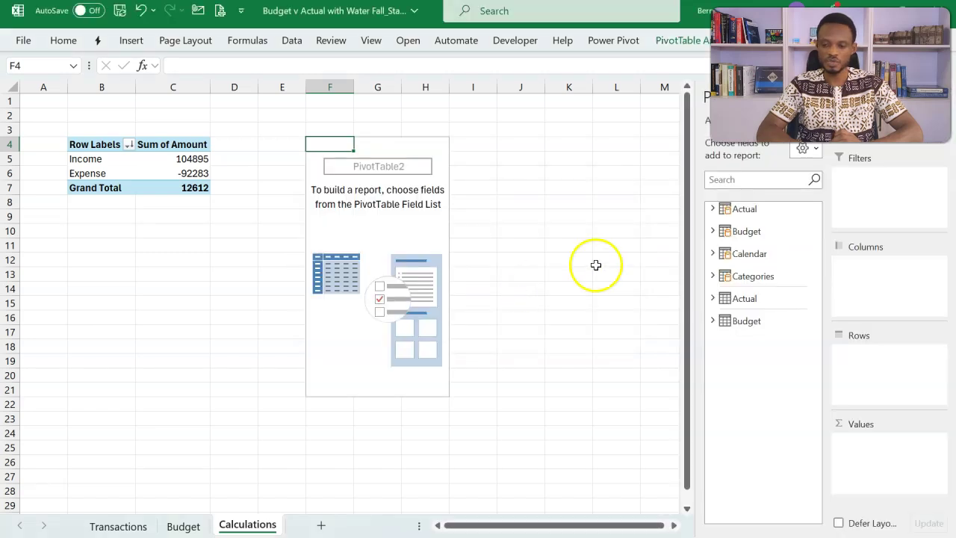
Summarise Actual Amount by Calendar Month in the second PivotTable and compare it with the finished dashboard's Trend chart.
click(712, 209)
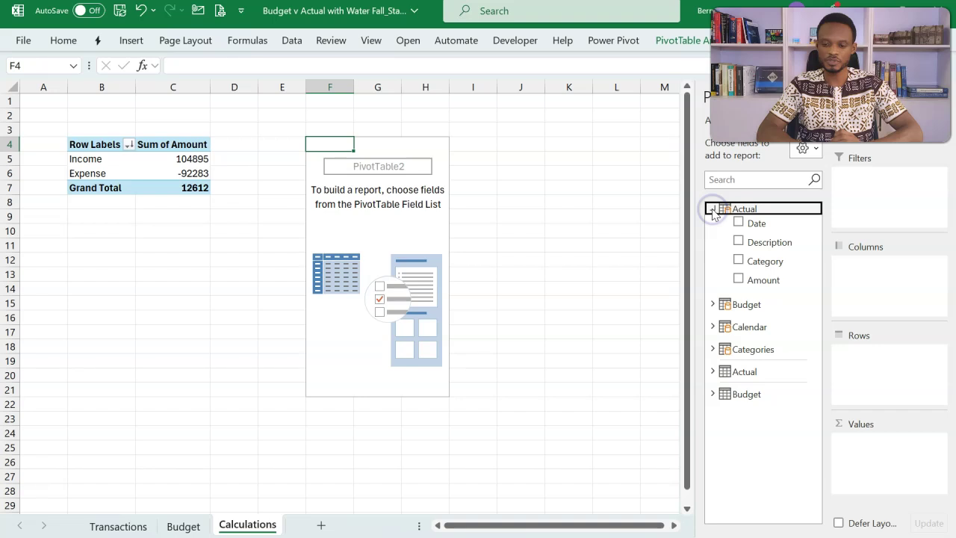
click(739, 281)
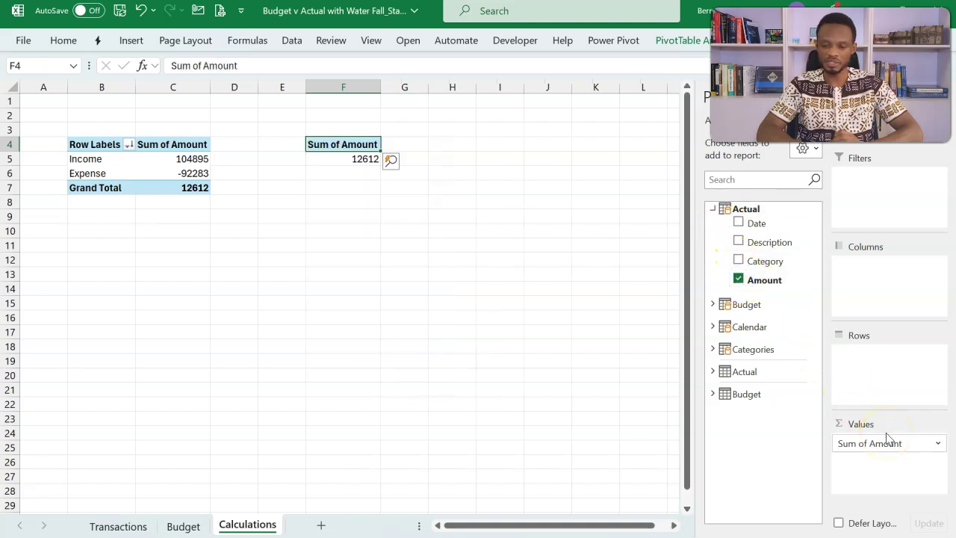
click(712, 209)
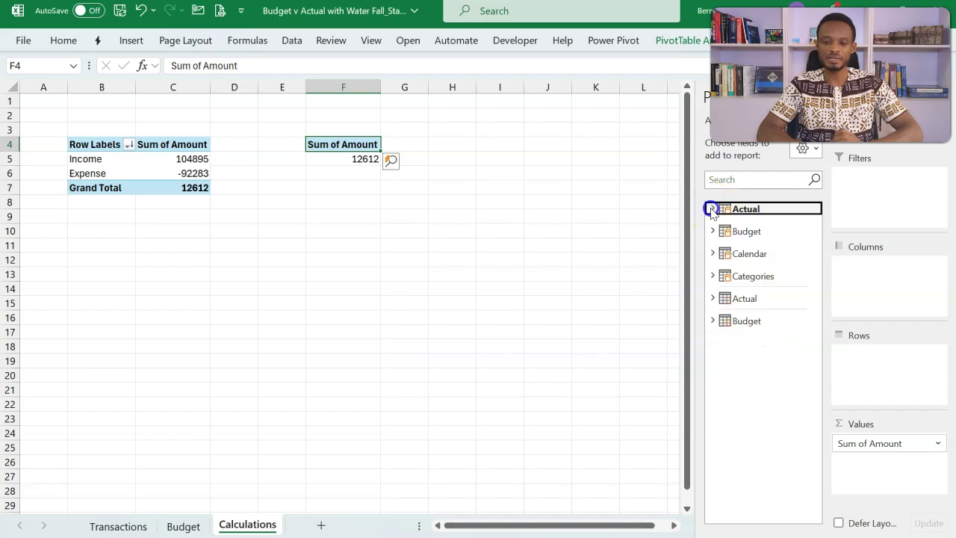
click(713, 255)
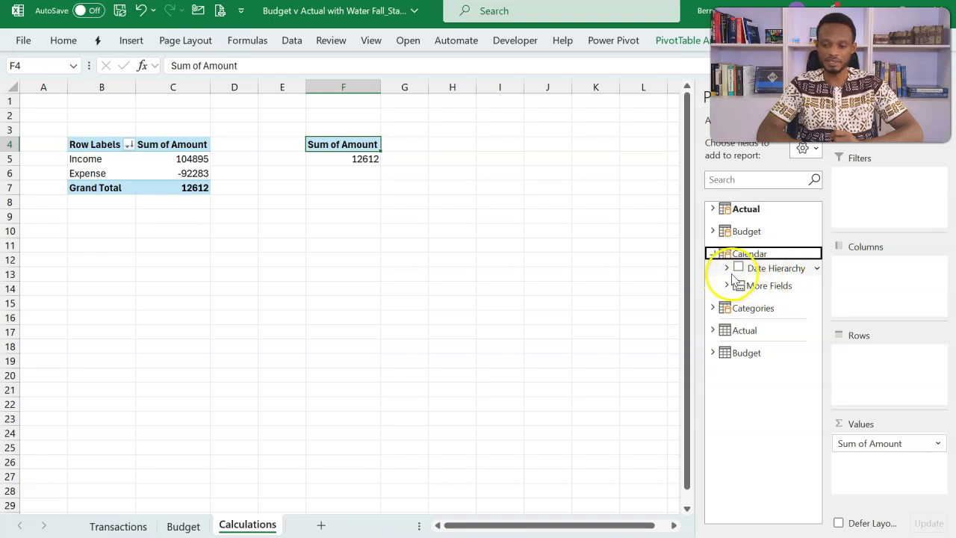
click(727, 286)
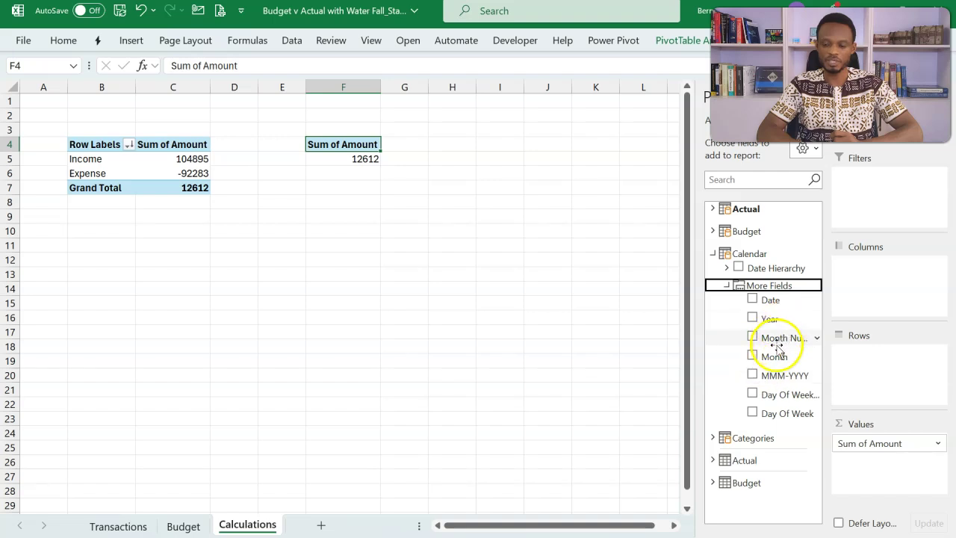
drag(776, 364, 856, 369)
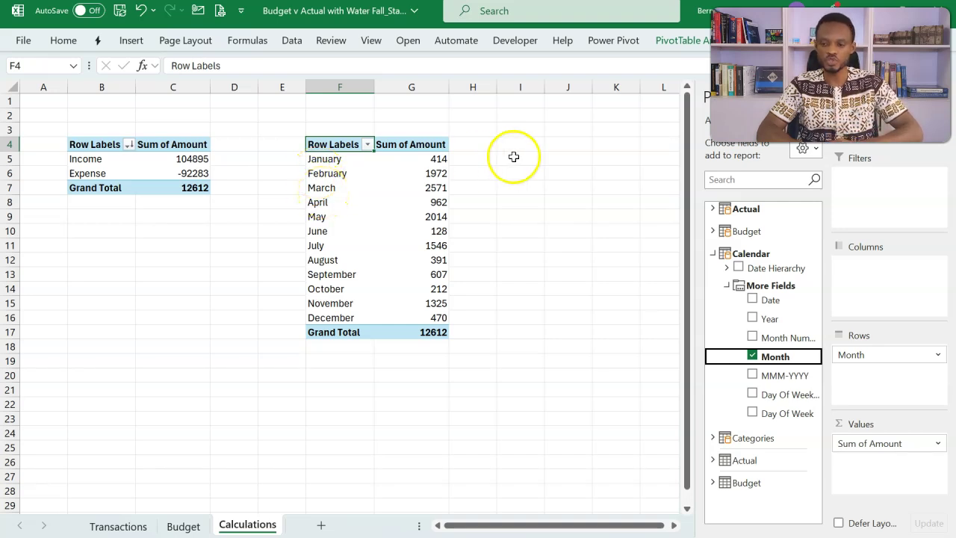
click(712, 254)
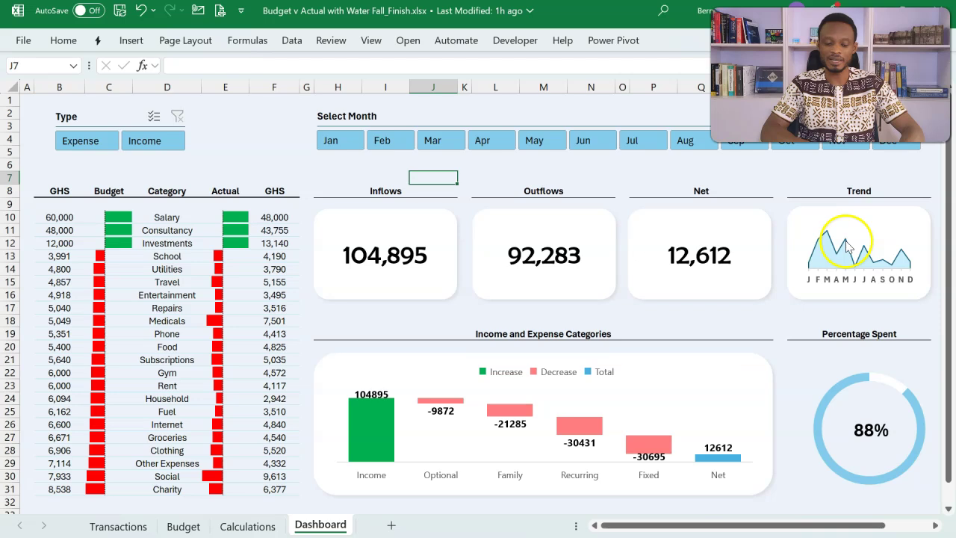
key(alt+Tab)
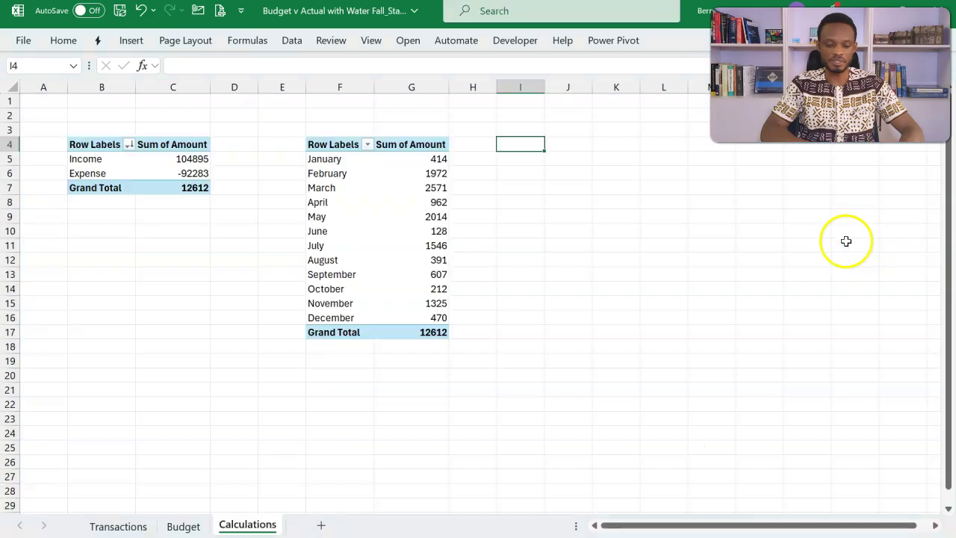
Fill cells H5:H16 beside the monthly amounts with the letter x.
click(509, 161)
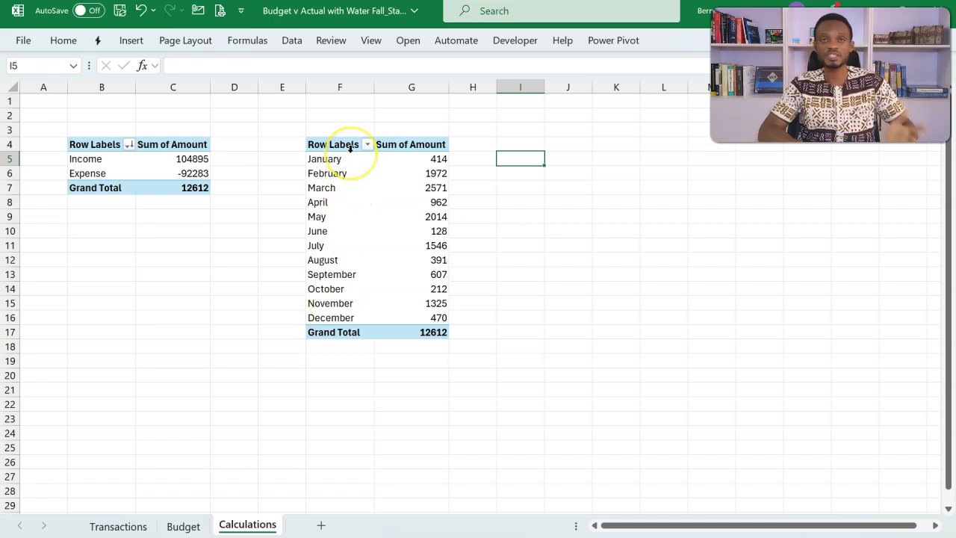
drag(469, 159, 471, 318)
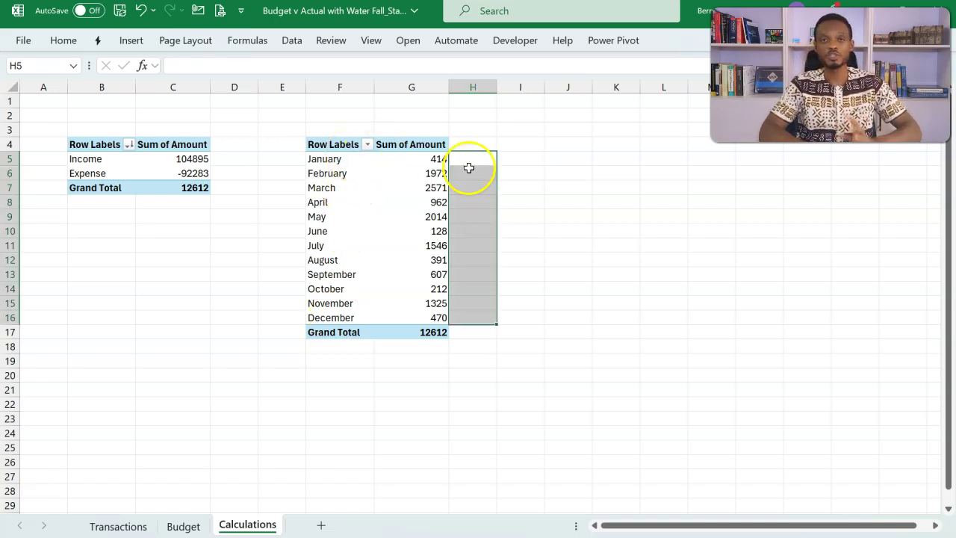
drag(470, 158, 465, 319)
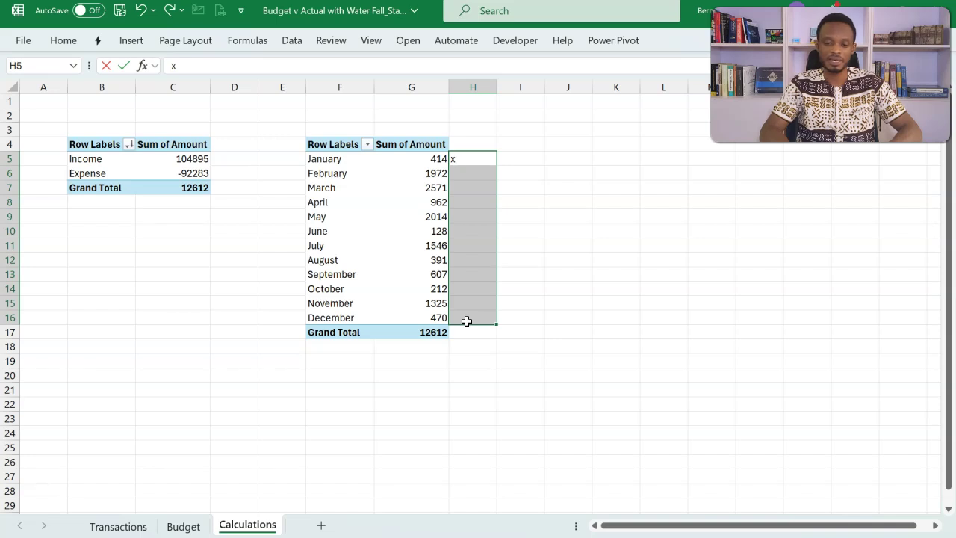
text(x)
key(ctrl+Return)
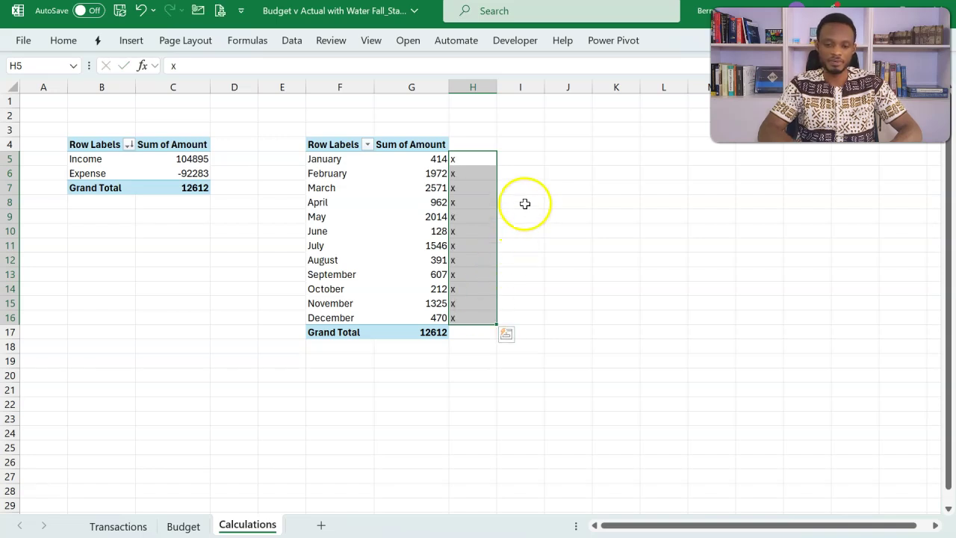
Enter the month initials J and F in I5 and I6 and Flash Fill the rest of column I.
click(528, 161)
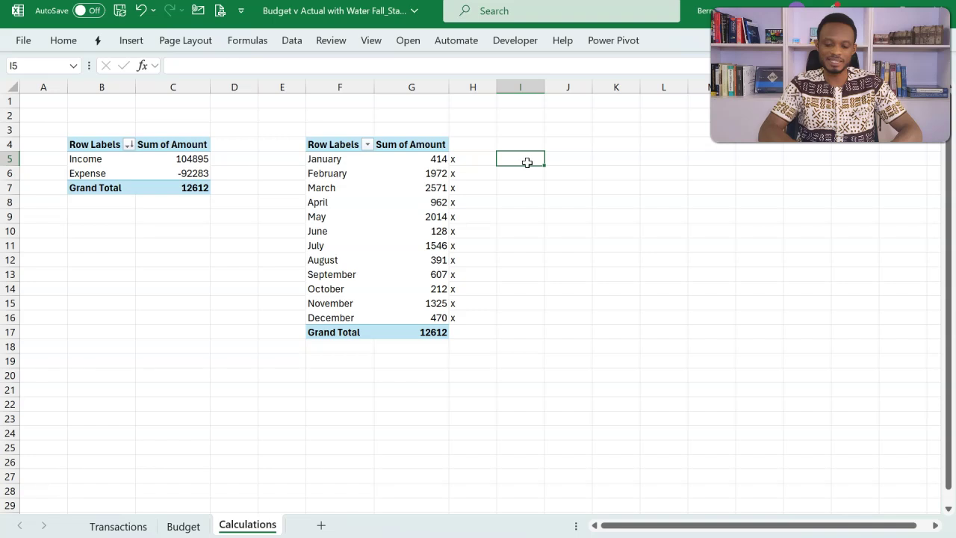
text(J)
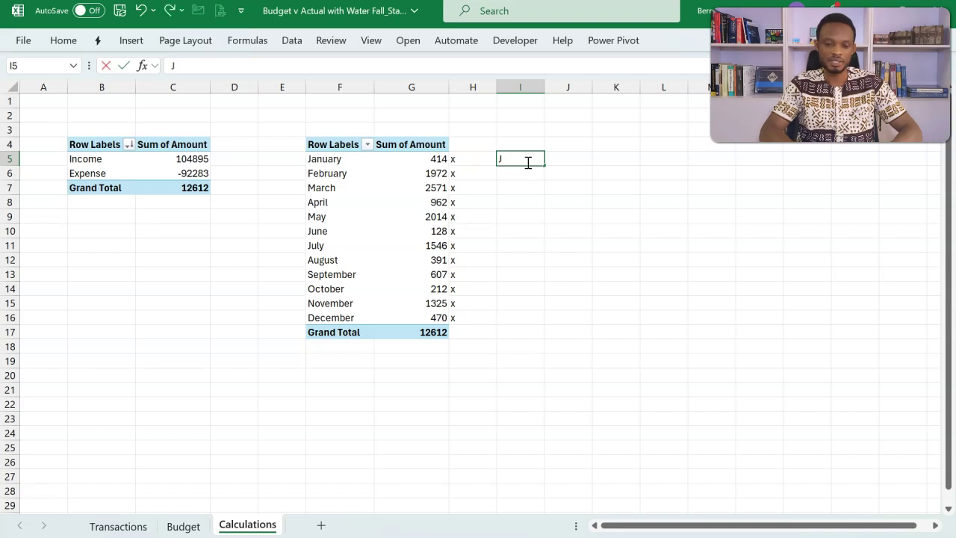
key(Return)
key(Return)
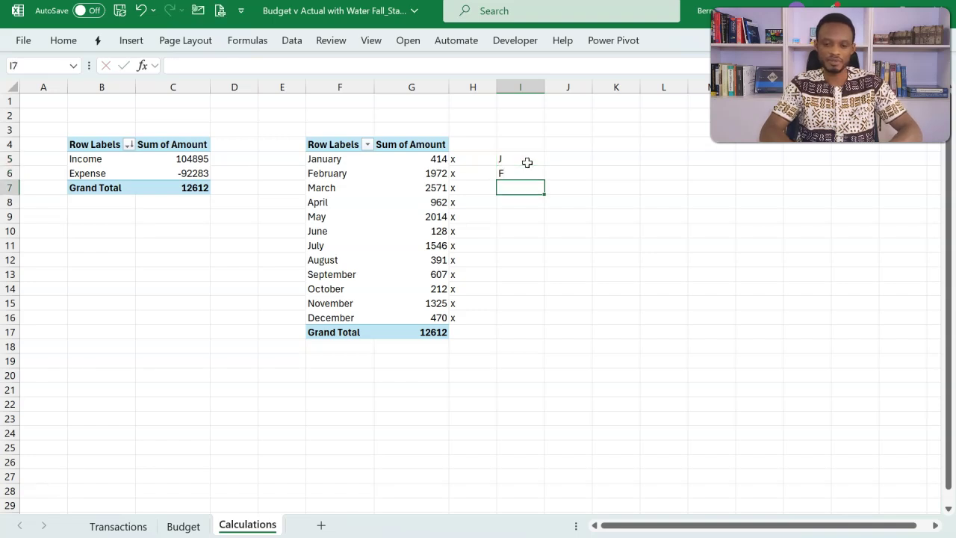
key(ctrl+e)
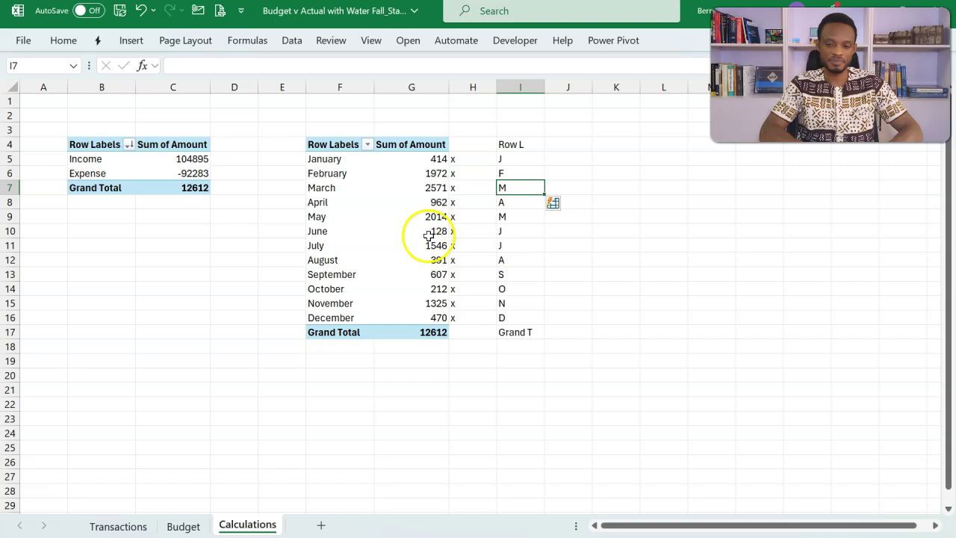
Link J5 to the January amount with =G5 and fill the formula down to J16.
click(568, 158)
text(=)
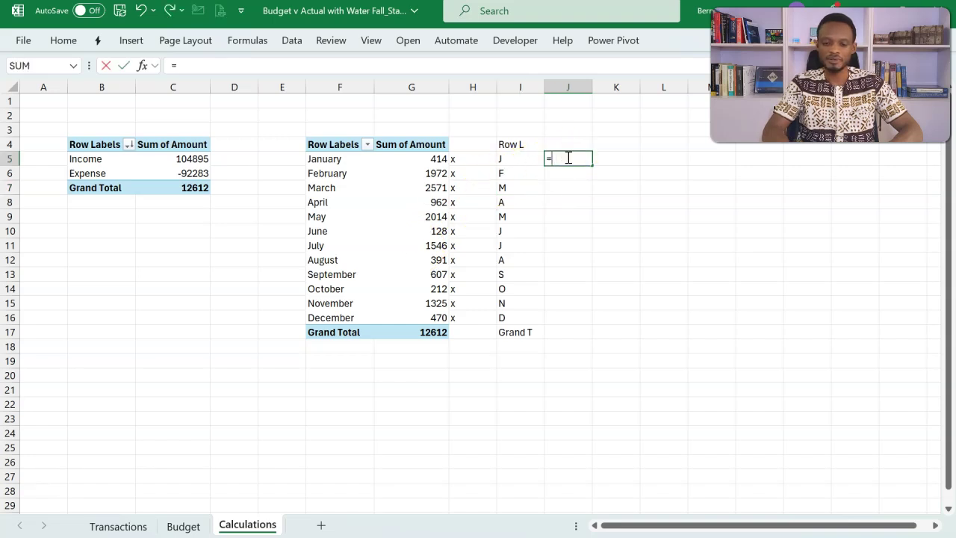
key(Return)
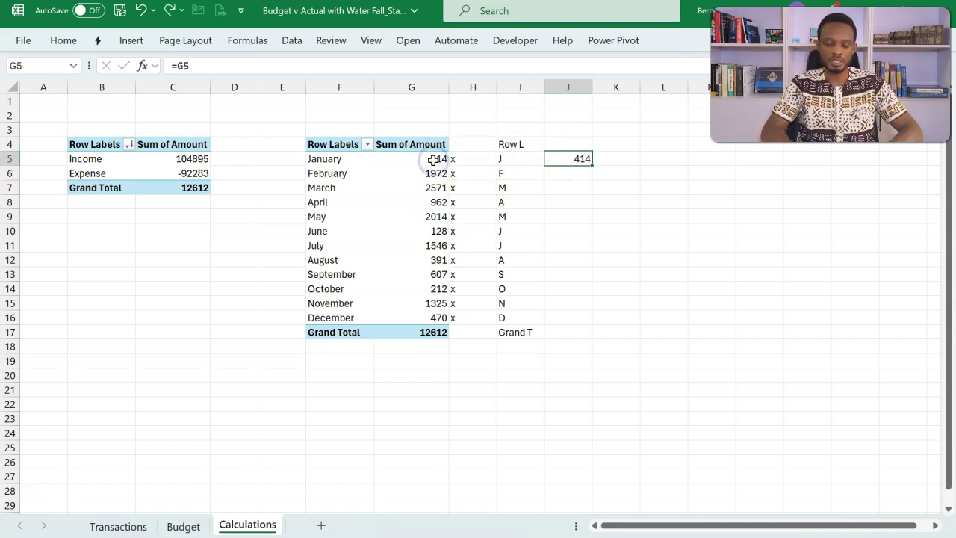
click(568, 160)
drag(567, 160, 567, 316)
key(ctrl+d)
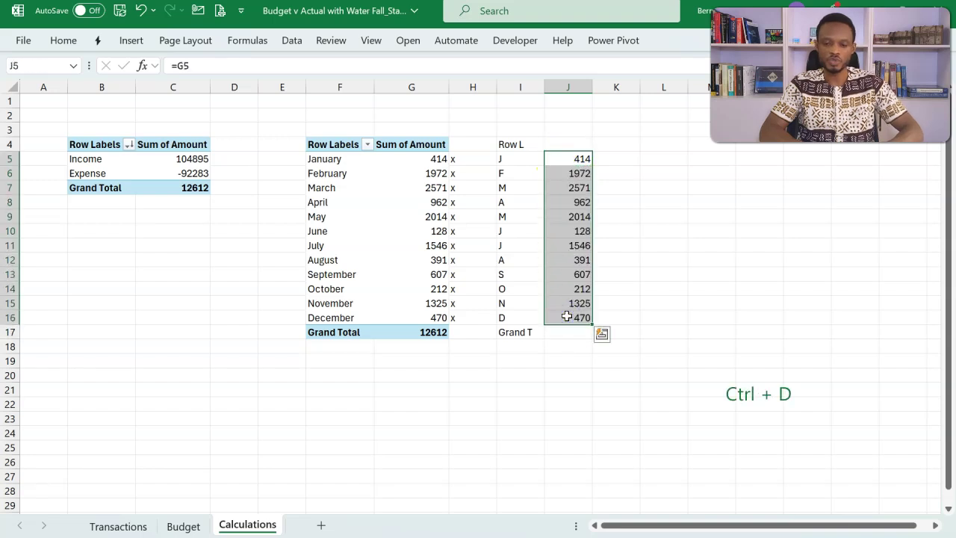
Head the helper columns Month in I4 and Amount in J4, and clear the leftover Grand T text in I17.
click(516, 144)
text(mONTH)
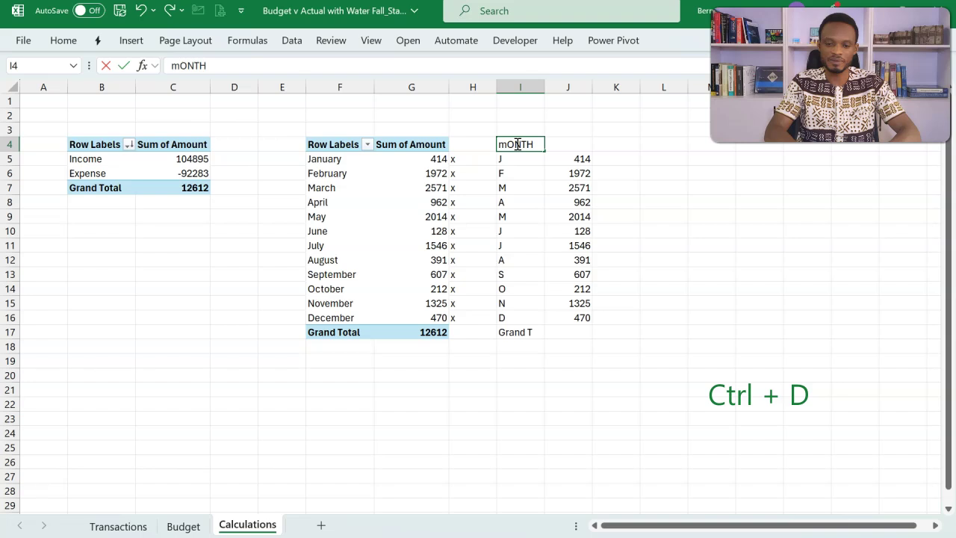
key(Tab)
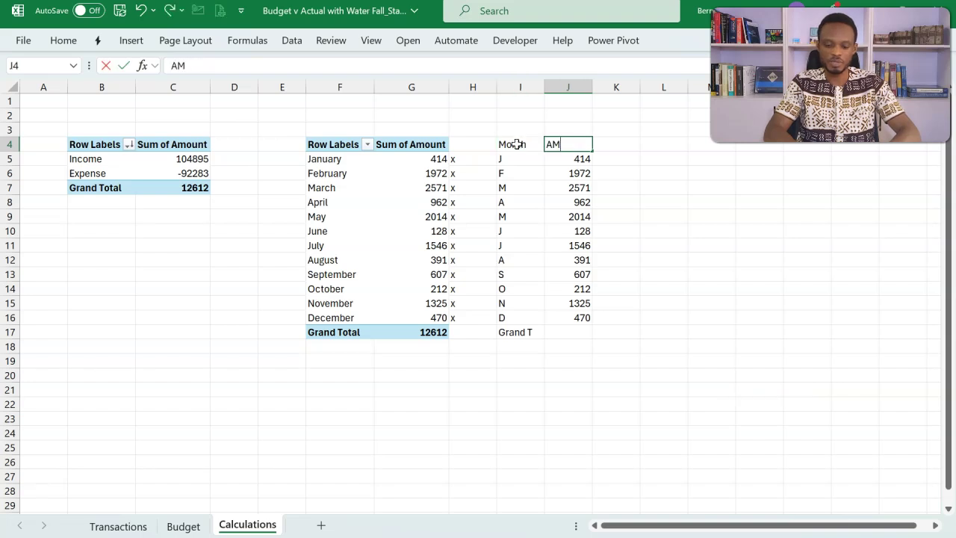
key(Return)
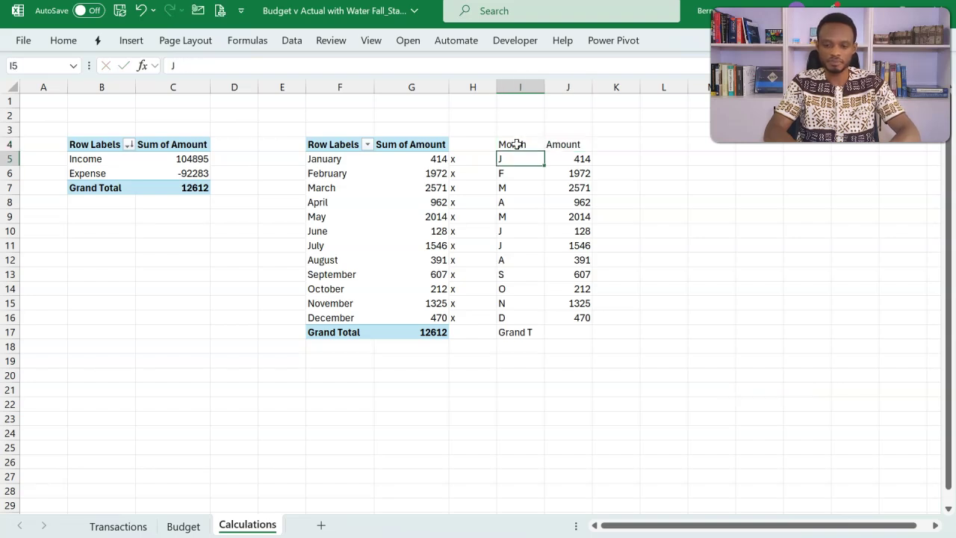
click(521, 331)
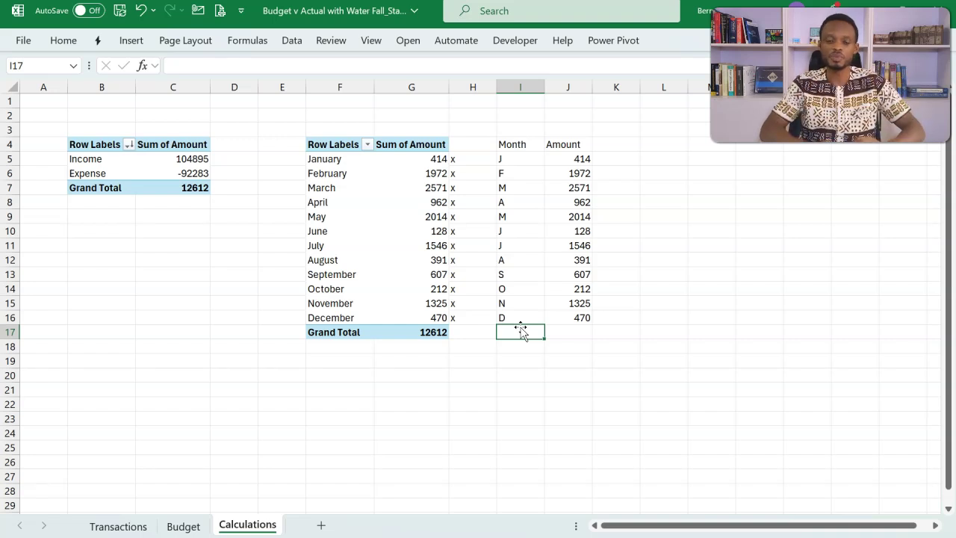
Set the monthly PivotTable's display options to show items with no data on rows.
click(348, 178)
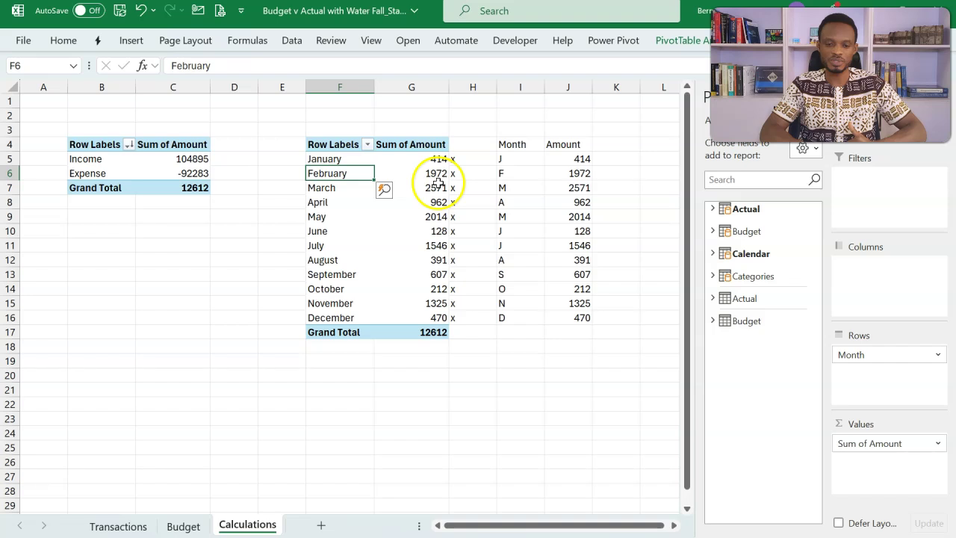
click(702, 41)
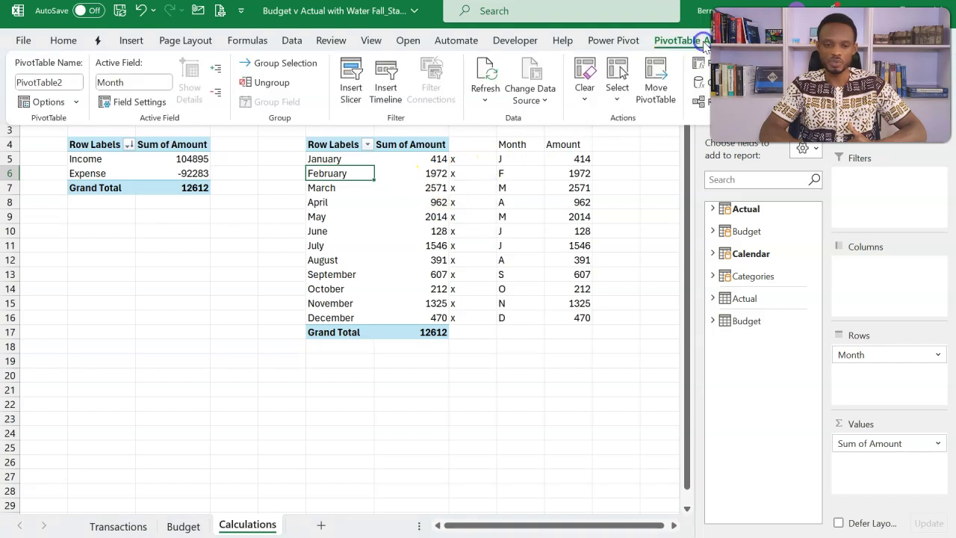
click(77, 102)
click(60, 123)
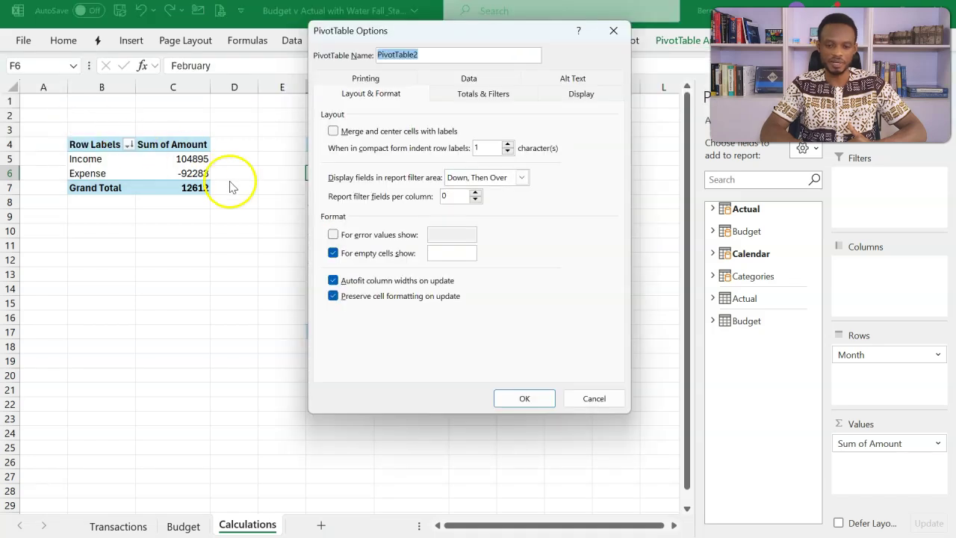
click(562, 96)
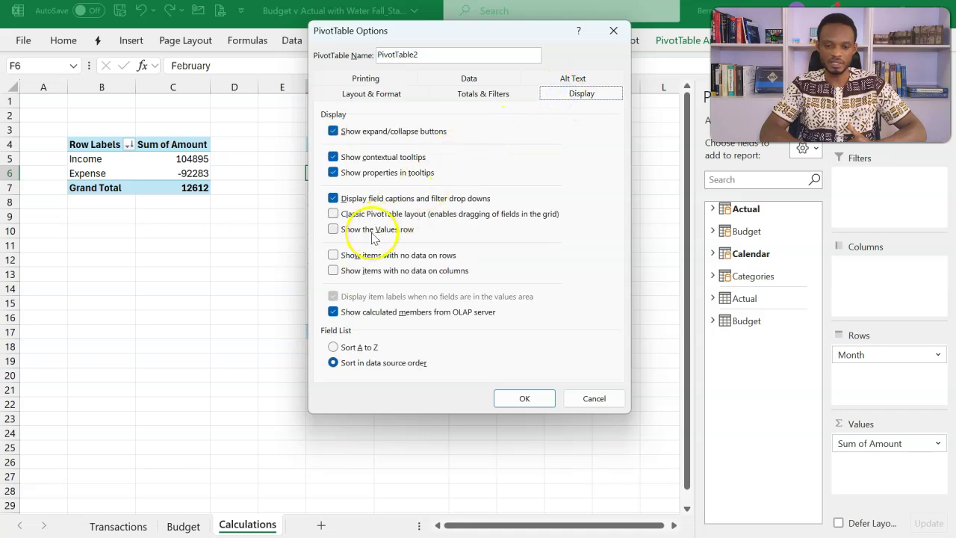
click(334, 255)
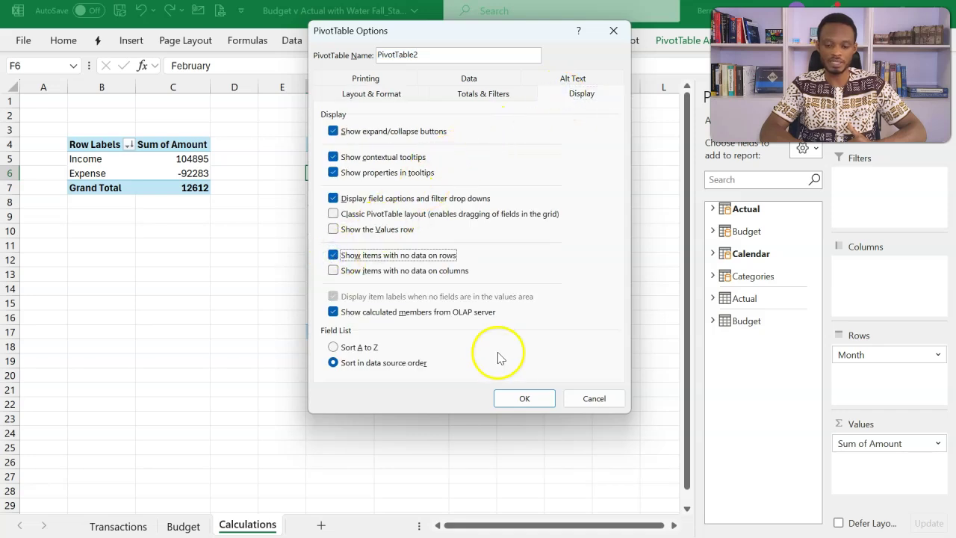
click(519, 398)
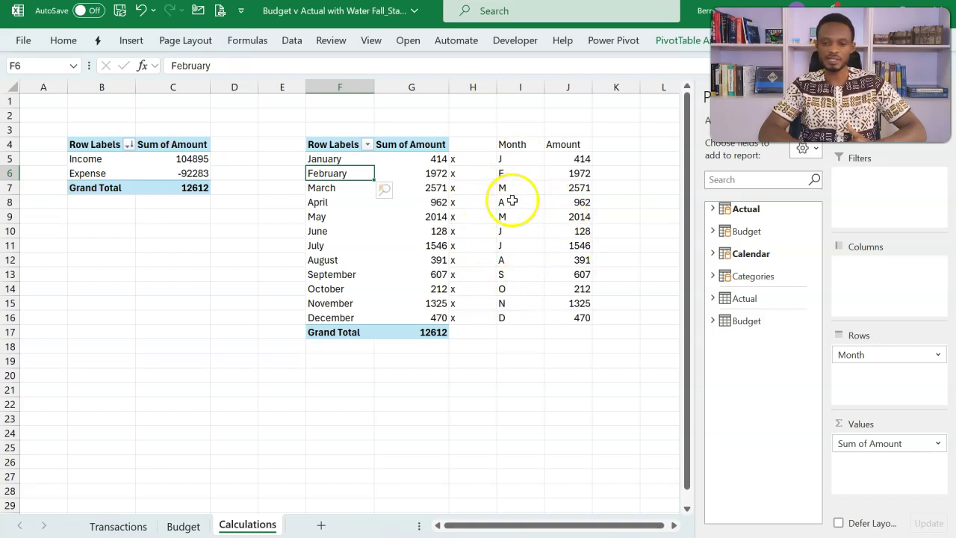
Insert a standard Area chart from the Month and Amount helper range I4:J16.
drag(515, 146, 565, 319)
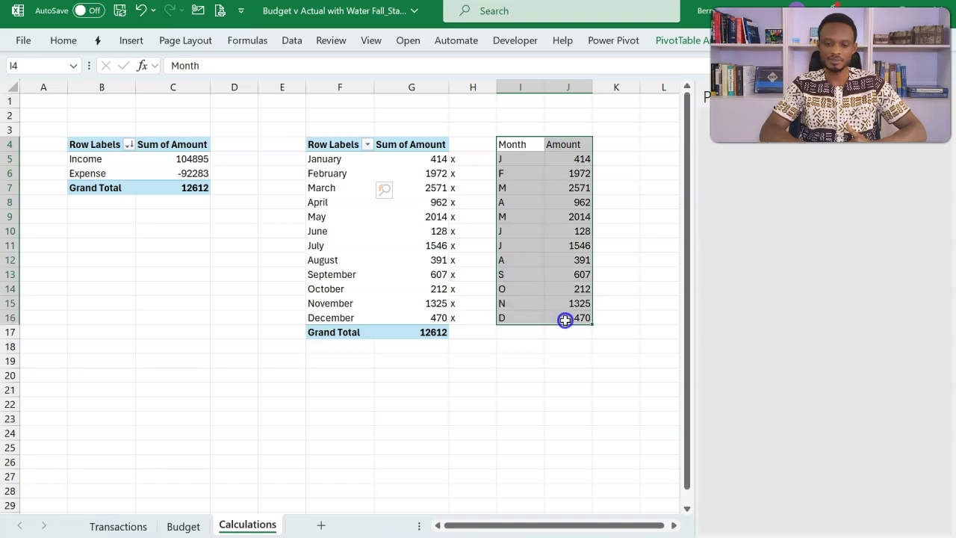
click(131, 40)
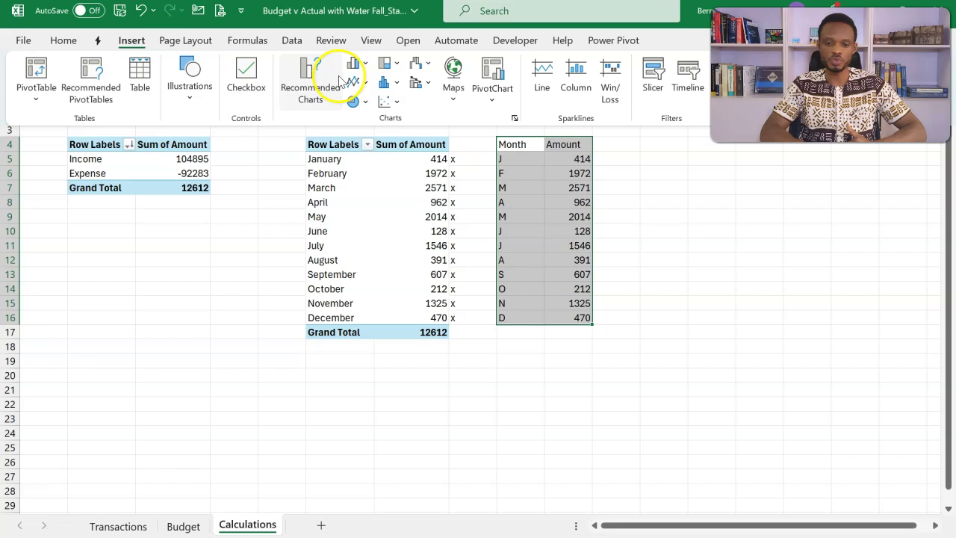
click(314, 75)
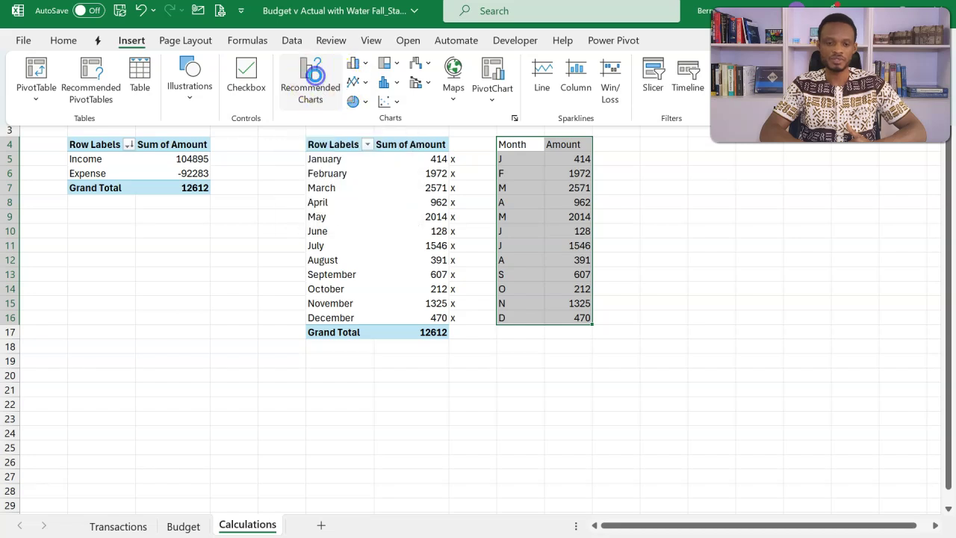
click(348, 84)
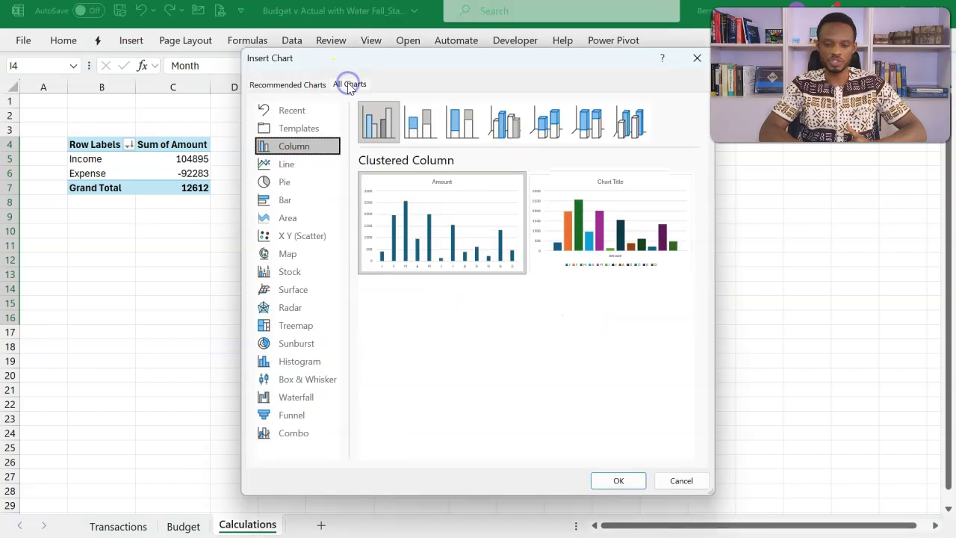
click(296, 216)
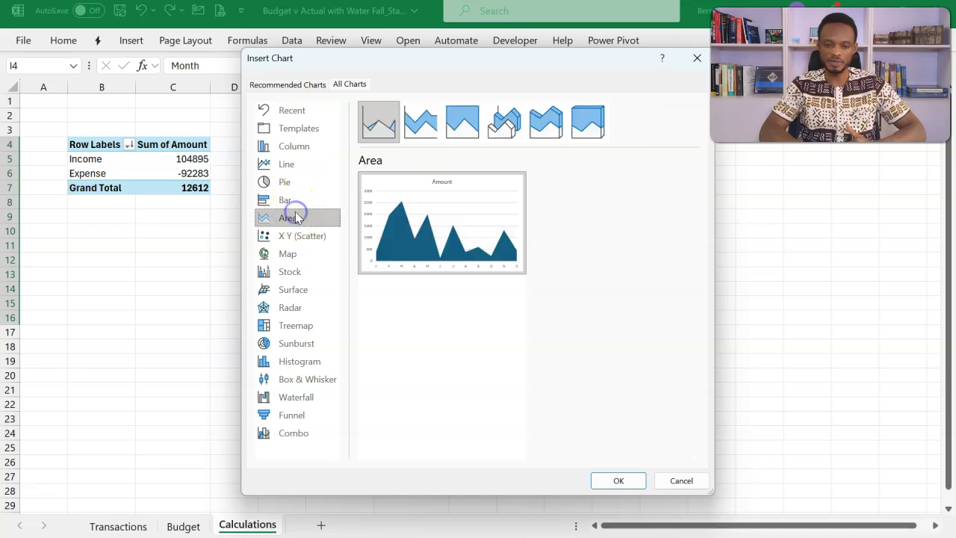
click(427, 217)
click(617, 480)
Remove the title, vertical axis and gridlines from the area chart.
click(313, 241)
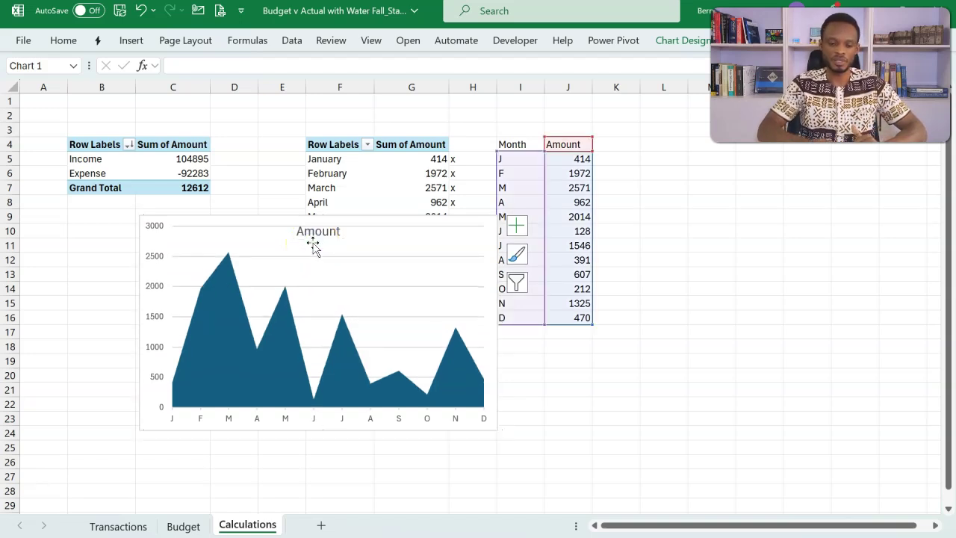
key(Delete)
click(165, 292)
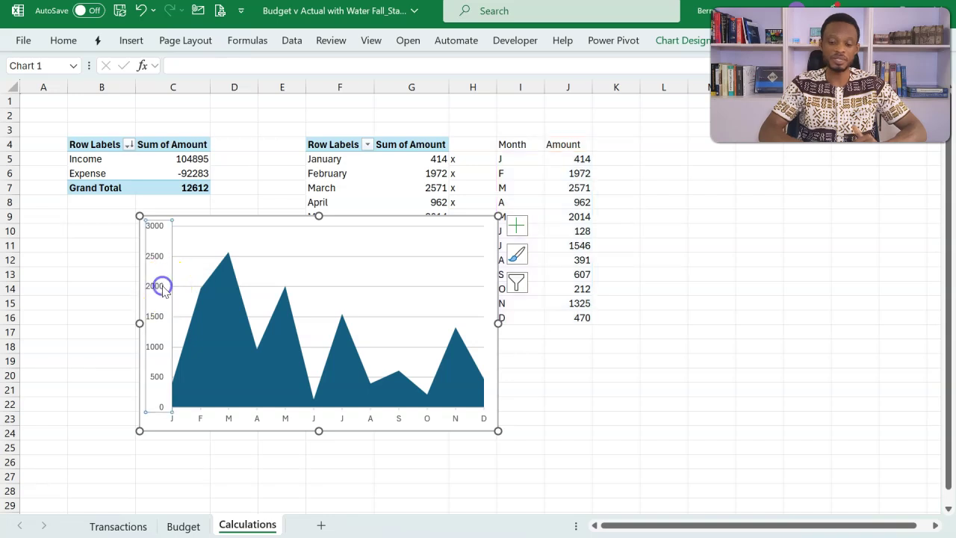
key(Delete)
click(235, 286)
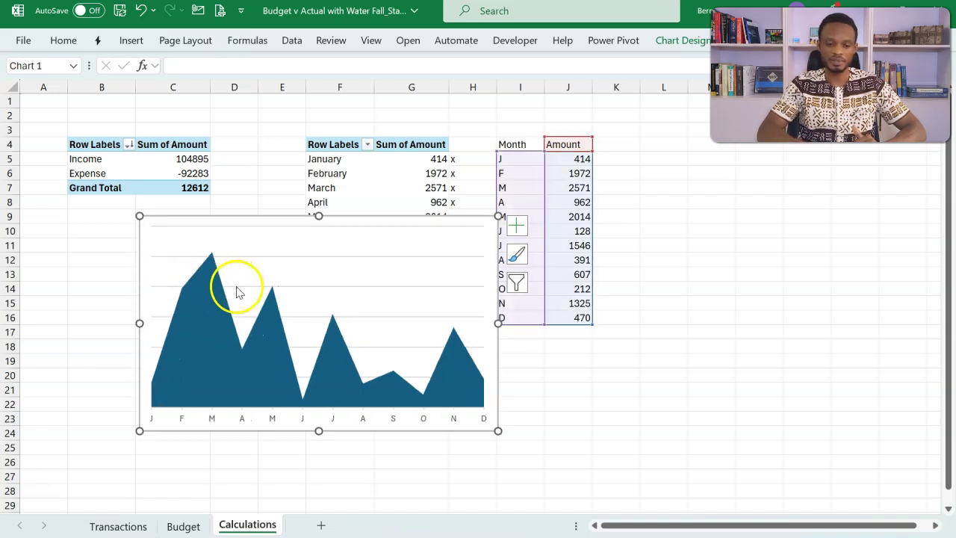
key(Delete)
Give the chart's Amount series a solid fill in a light blue theme colour.
click(211, 312)
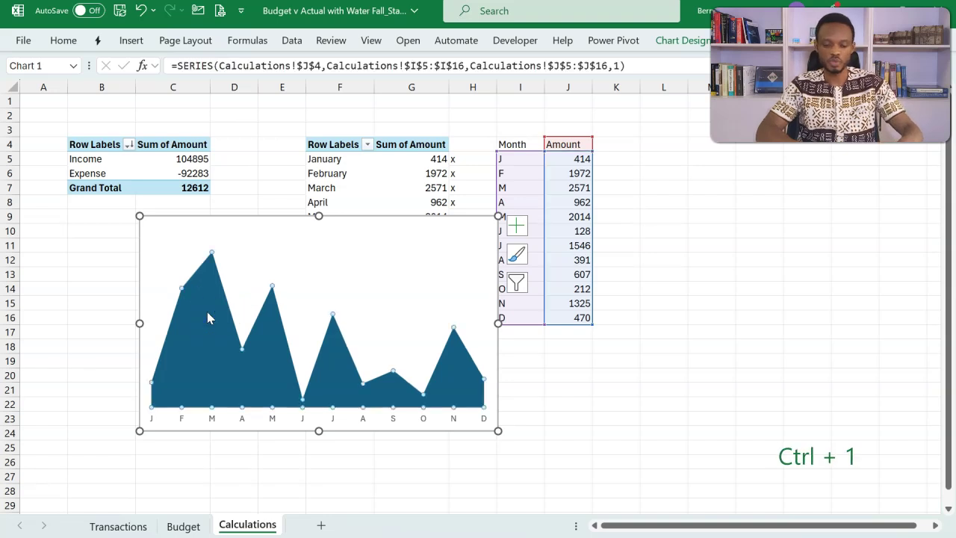
key(ctrl+1)
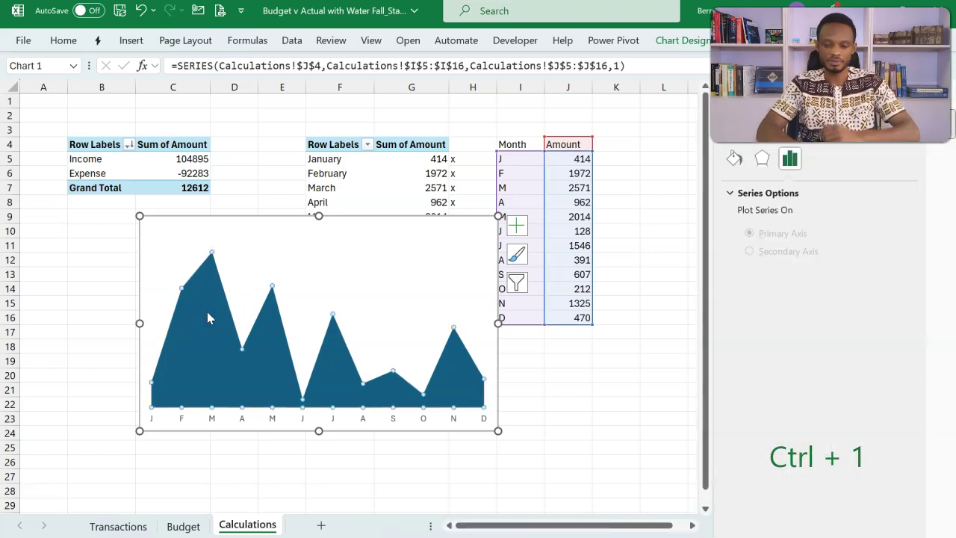
click(735, 159)
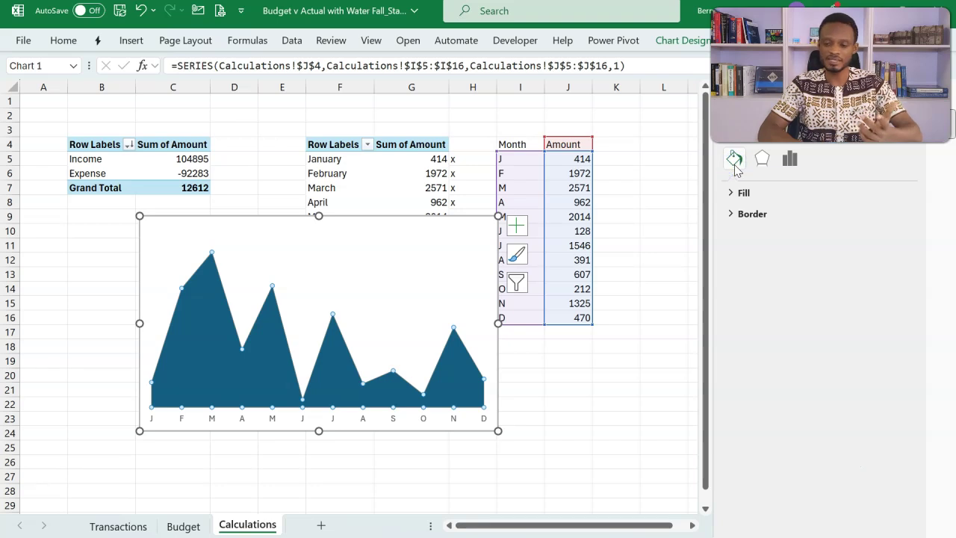
click(734, 195)
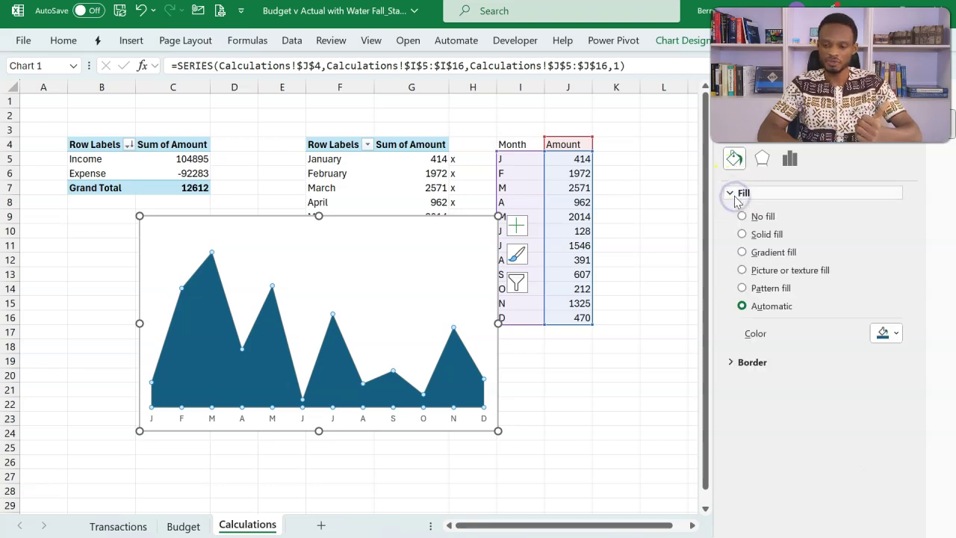
click(742, 234)
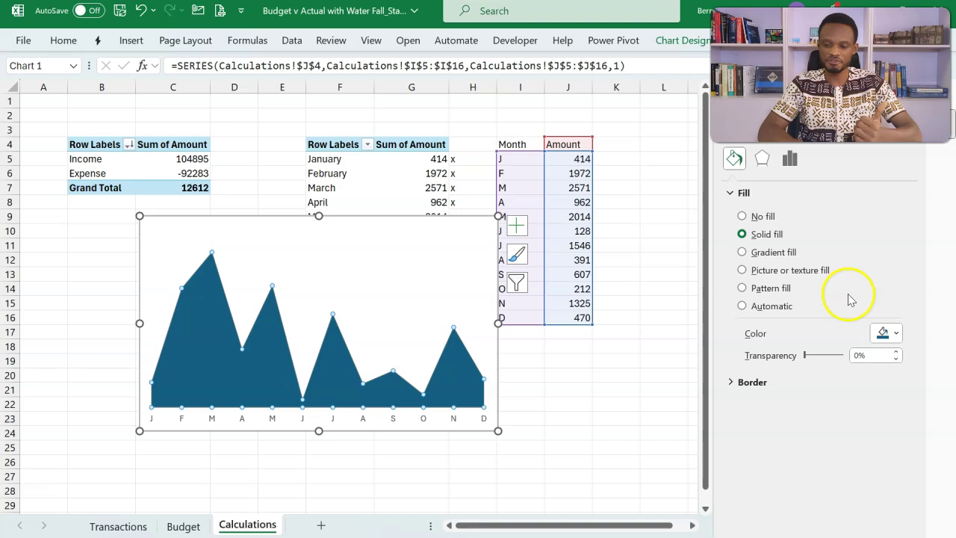
click(898, 334)
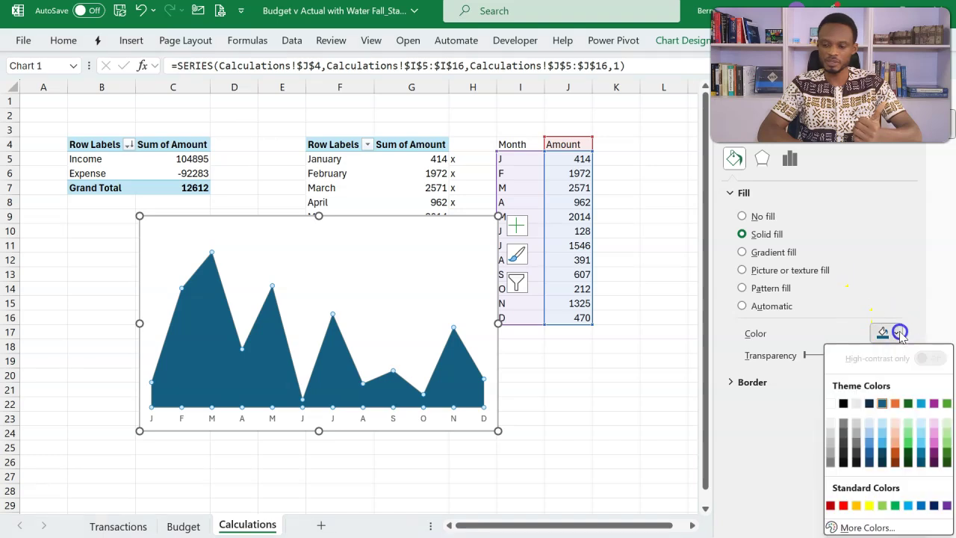
click(883, 422)
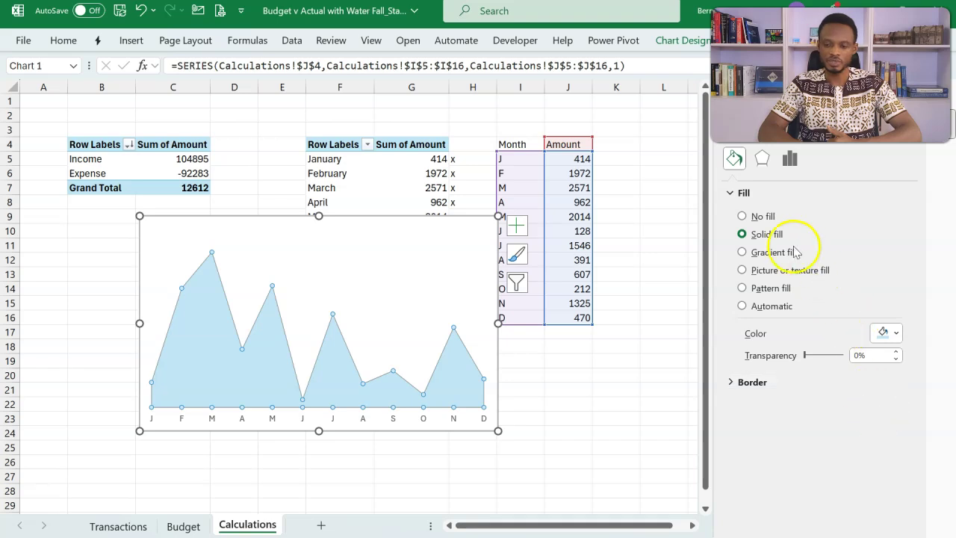
Give the Amount series a solid line border with a width of 1.75 pt.
click(732, 196)
click(732, 214)
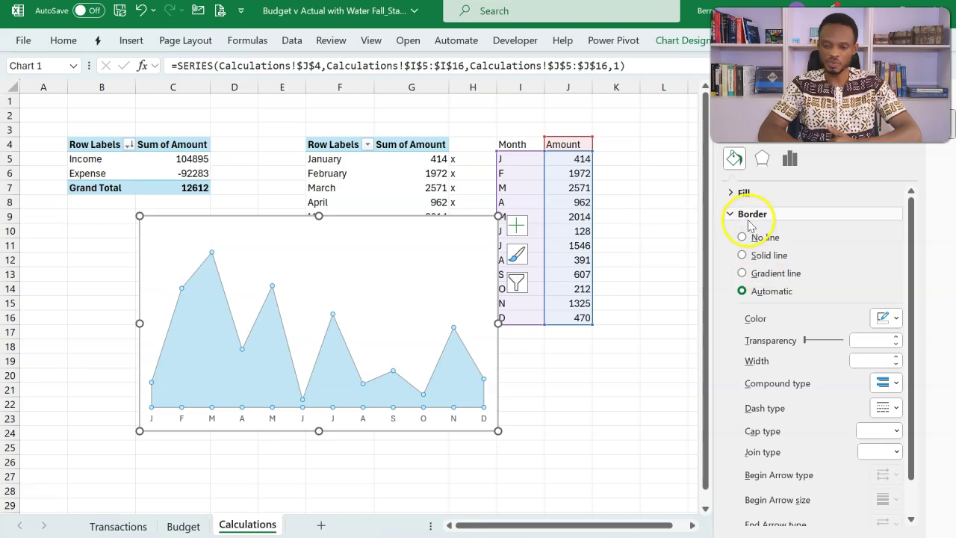
click(747, 257)
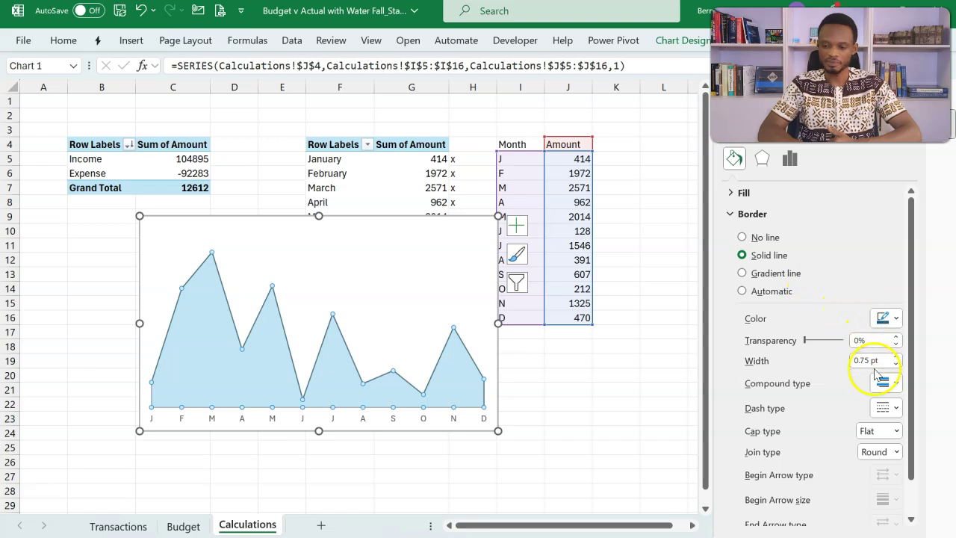
click(896, 356)
click(896, 357)
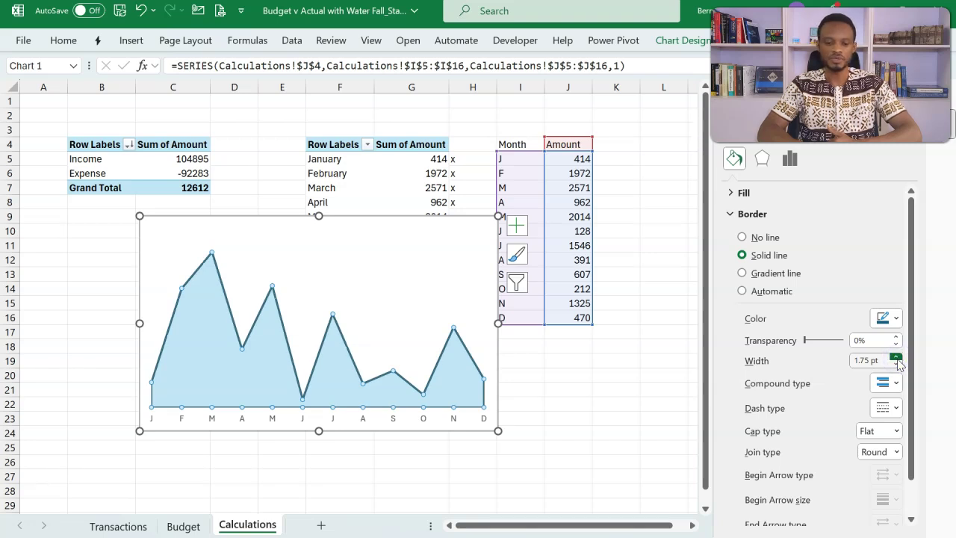
Move the area chart below the monthly data, starting around row 18, and return to the Calculations sheet.
drag(317, 216, 439, 355)
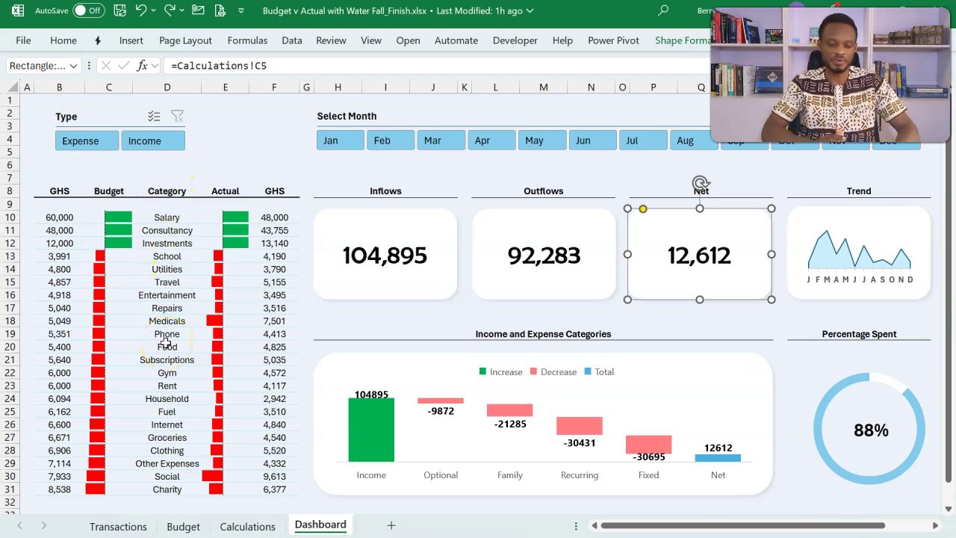
key(ctrl+Page_Up)
Insert a PivotTable from the Data Model in cell M4 of the existing Calculations worksheet.
click(617, 145)
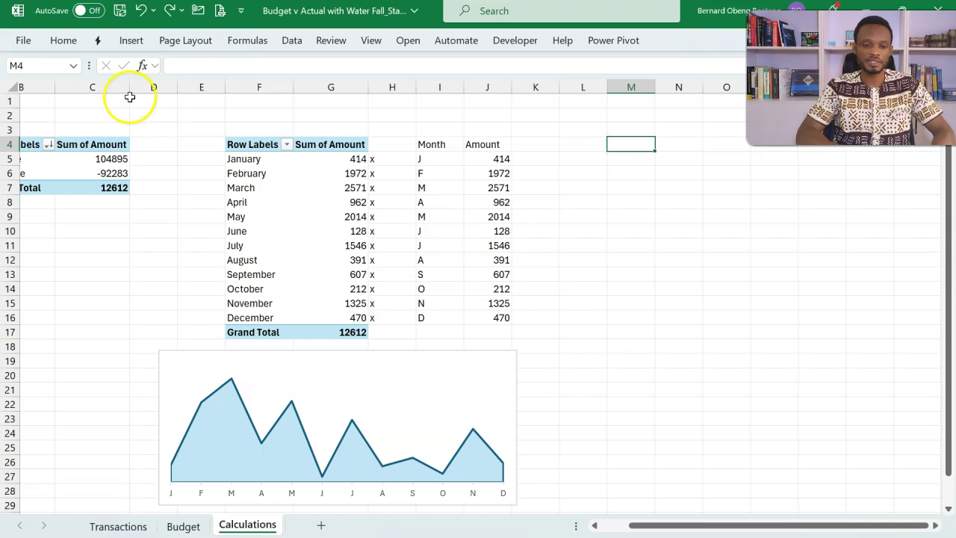
click(132, 42)
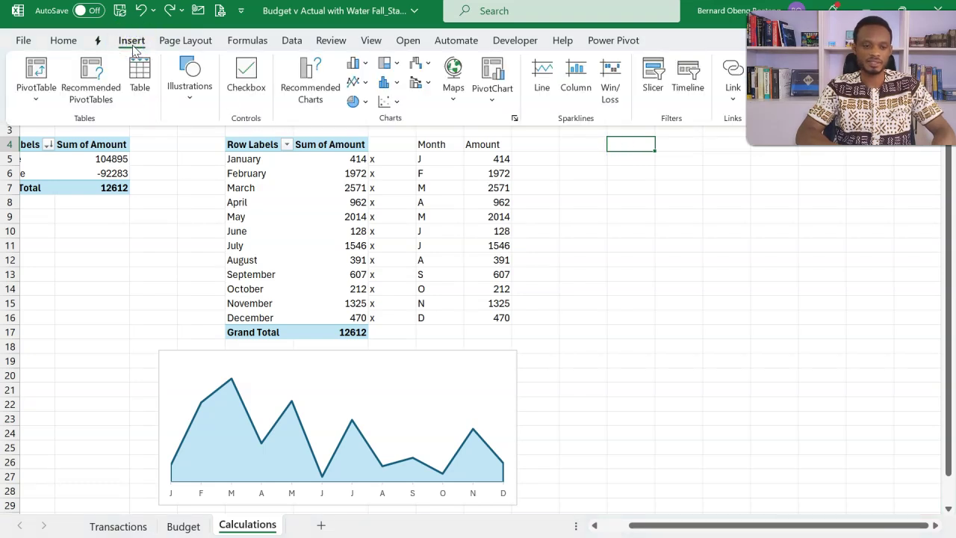
click(36, 80)
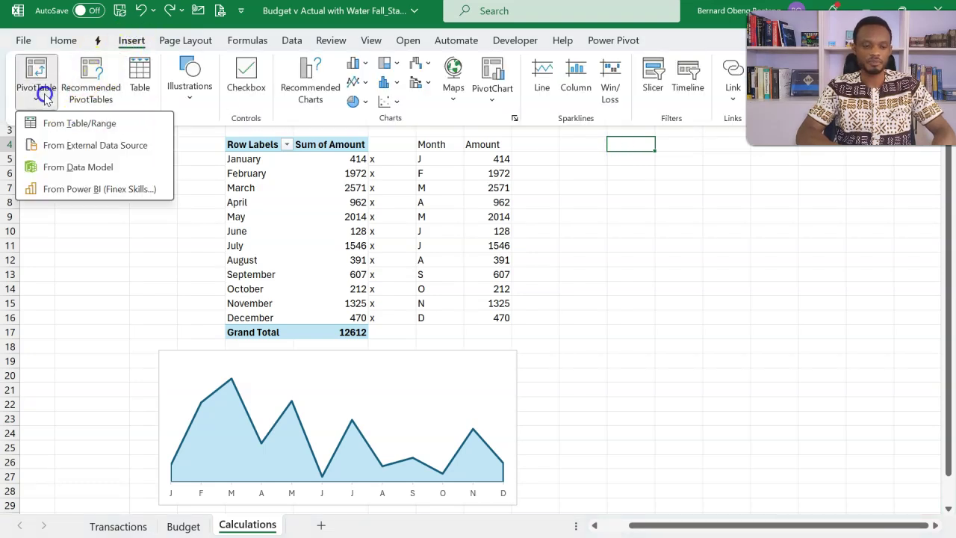
click(62, 168)
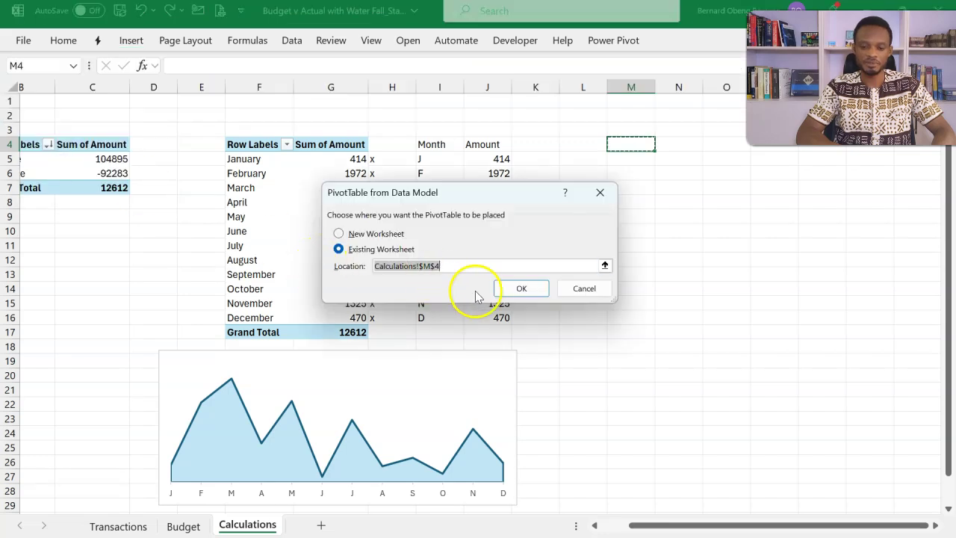
click(519, 289)
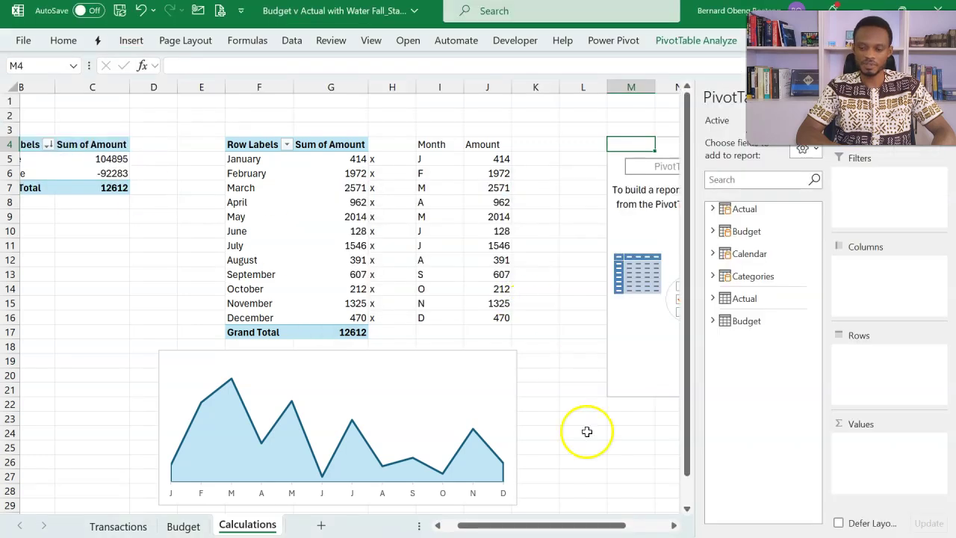
Add Amount from the Budget table and Amount from the Actual table to the new PivotTable's values, in that order.
click(675, 525)
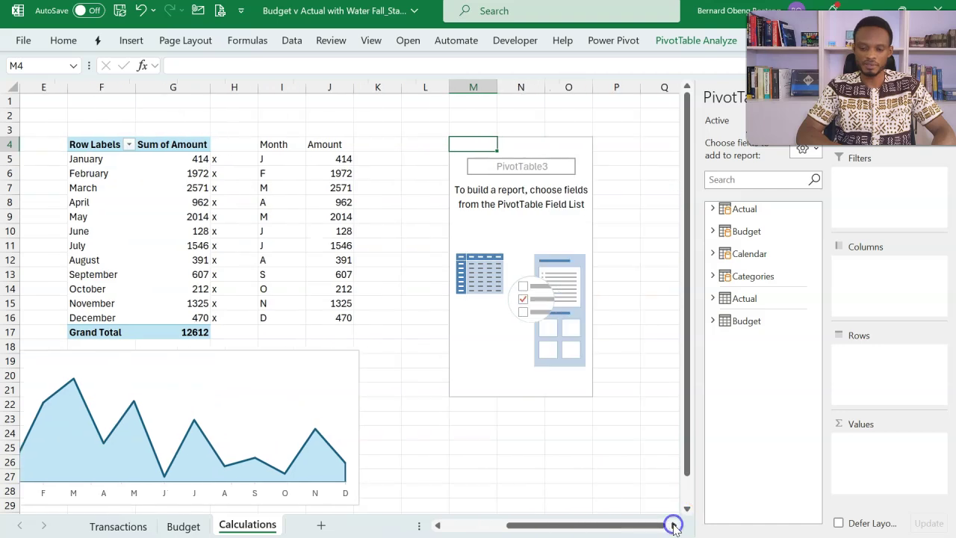
click(675, 525)
click(675, 525)
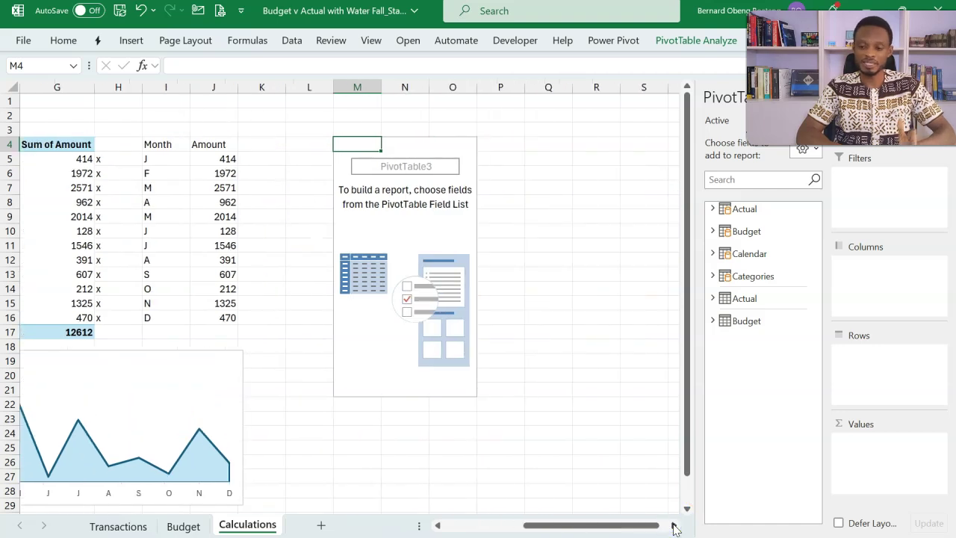
click(712, 232)
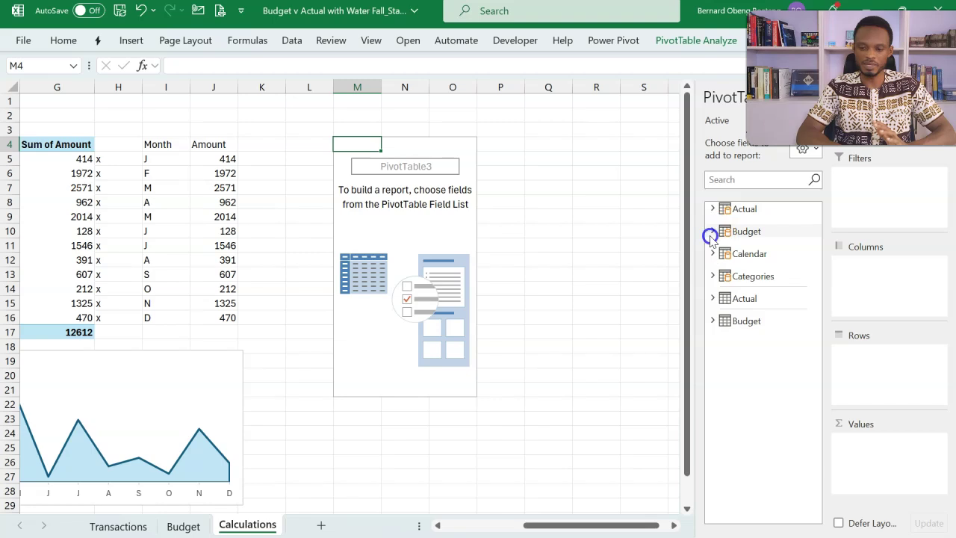
click(743, 322)
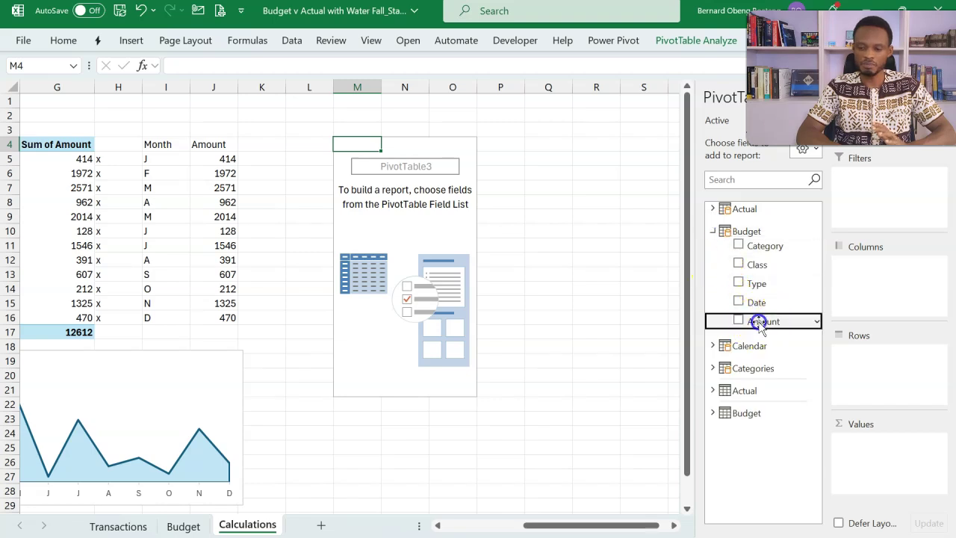
click(712, 232)
click(712, 209)
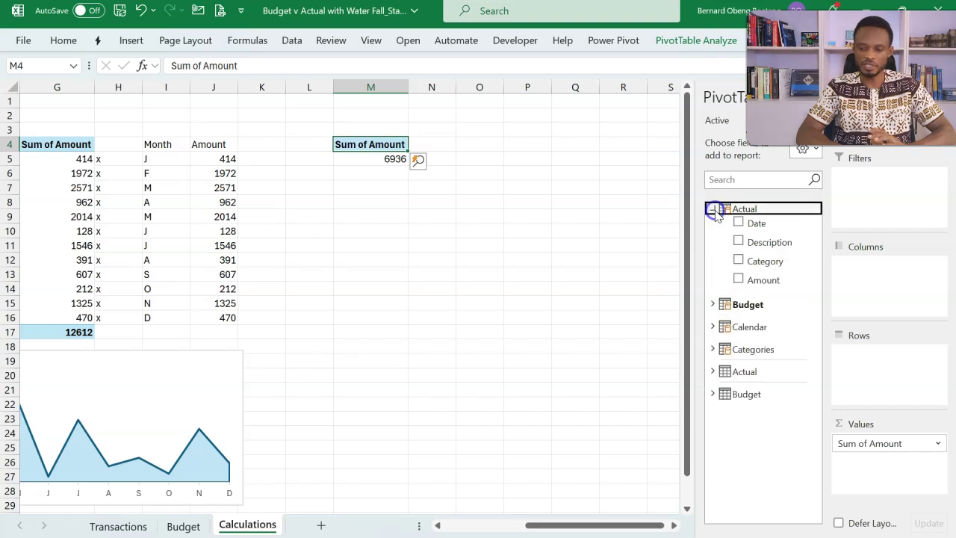
drag(762, 280, 876, 463)
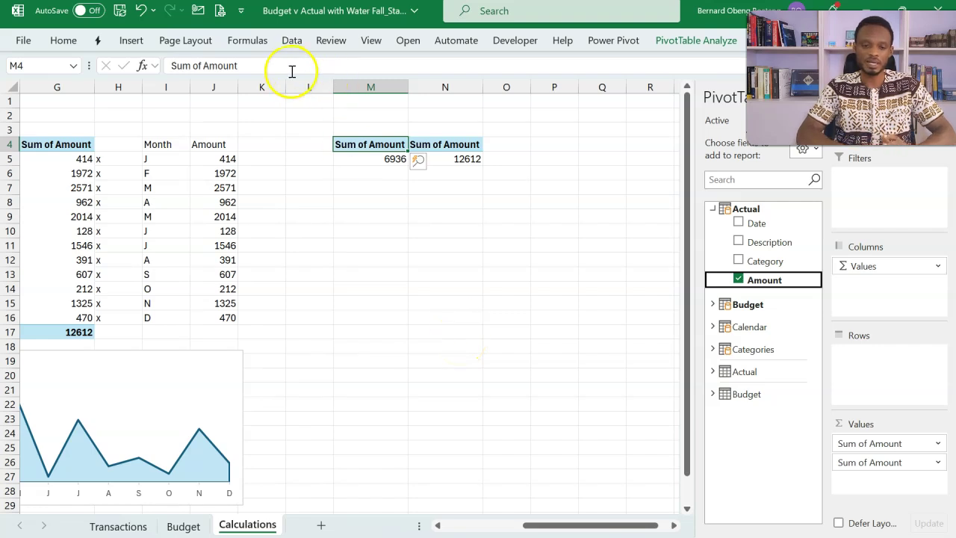
Rename the PivotTable's value headers in M4 and N4 as Budget and Actual.
click(263, 67)
drag(262, 67, 170, 66)
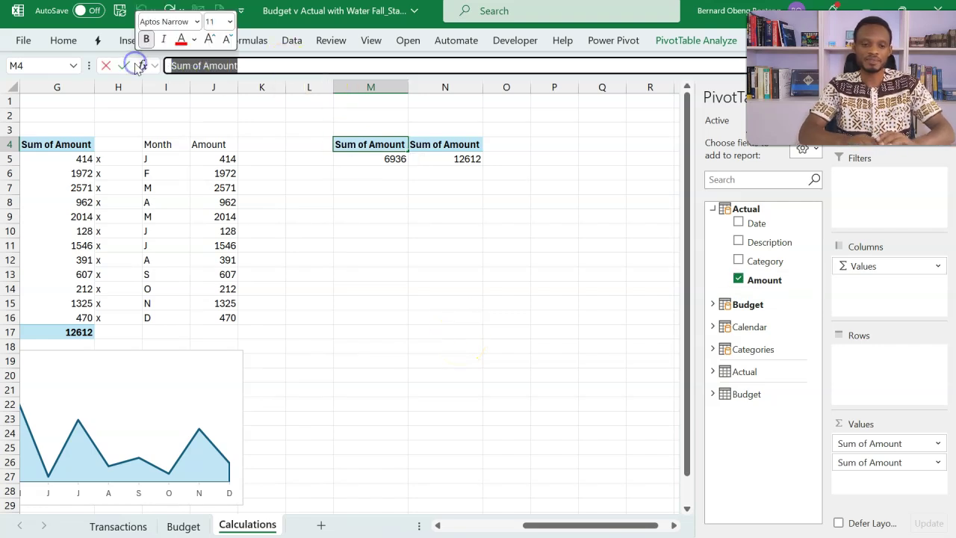
text(B)
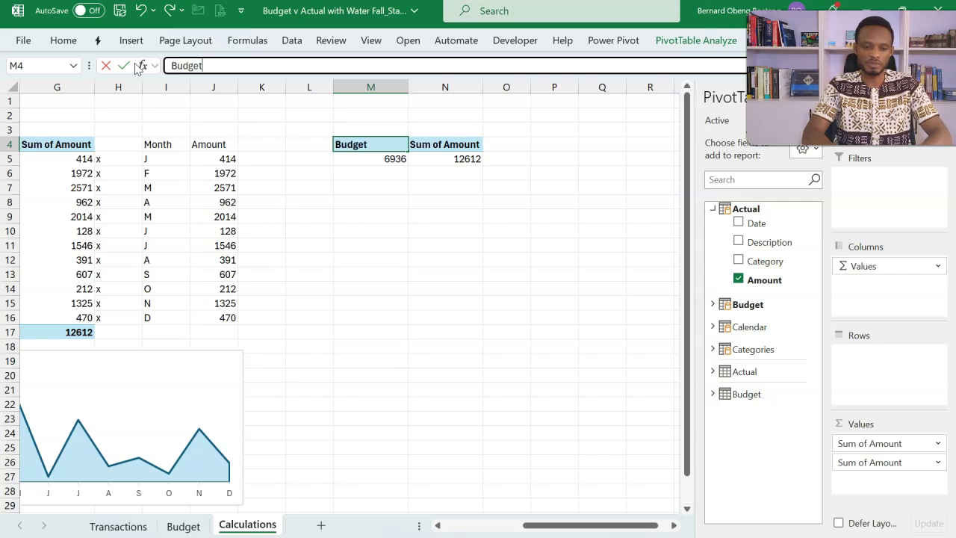
text(udget)
key(Return)
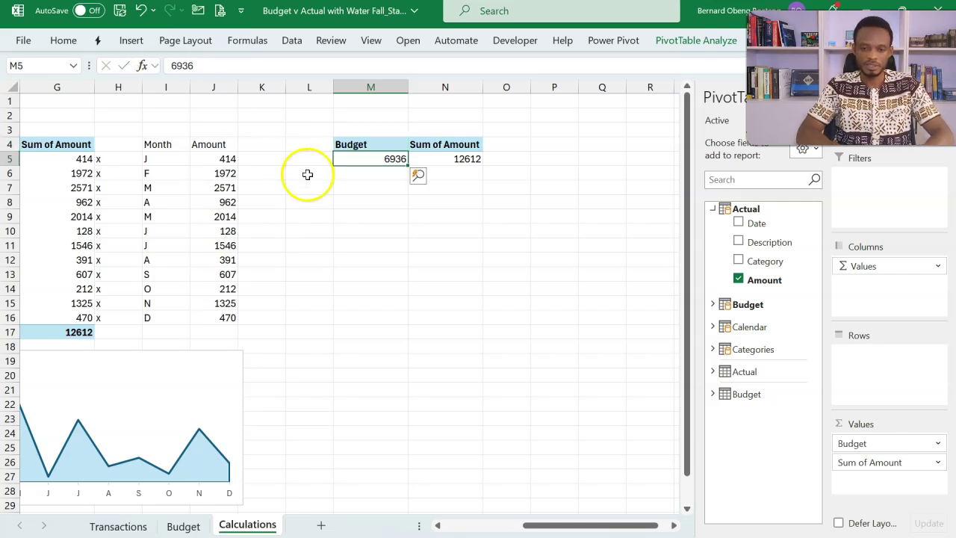
click(463, 146)
drag(289, 67, 123, 49)
text(Actual)
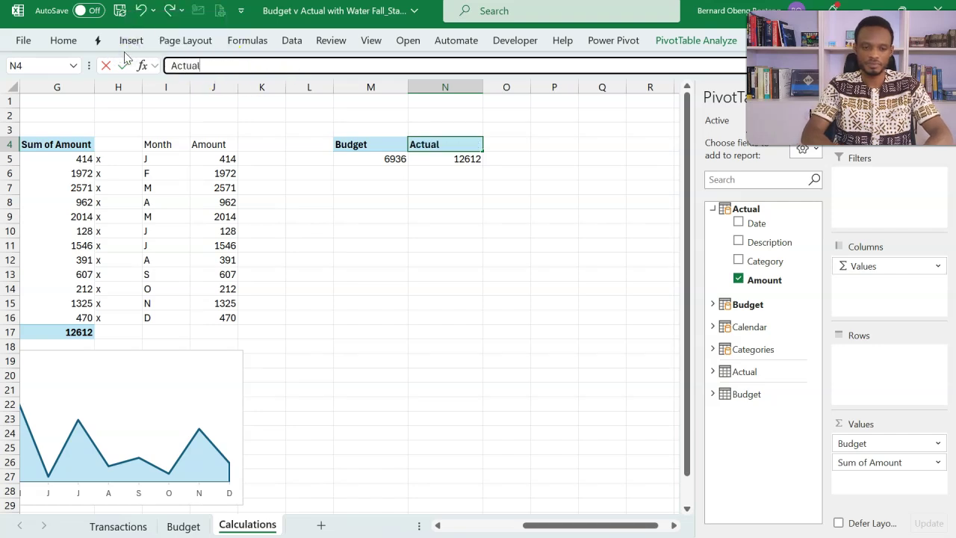
key(Return)
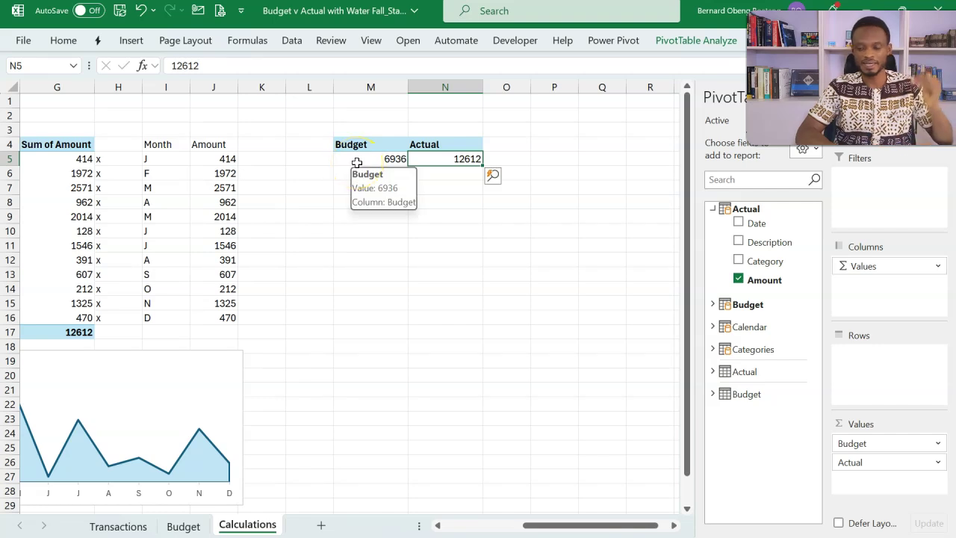
Add Category from the Categories table to the rows of the Budget and Actual PivotTable.
click(711, 209)
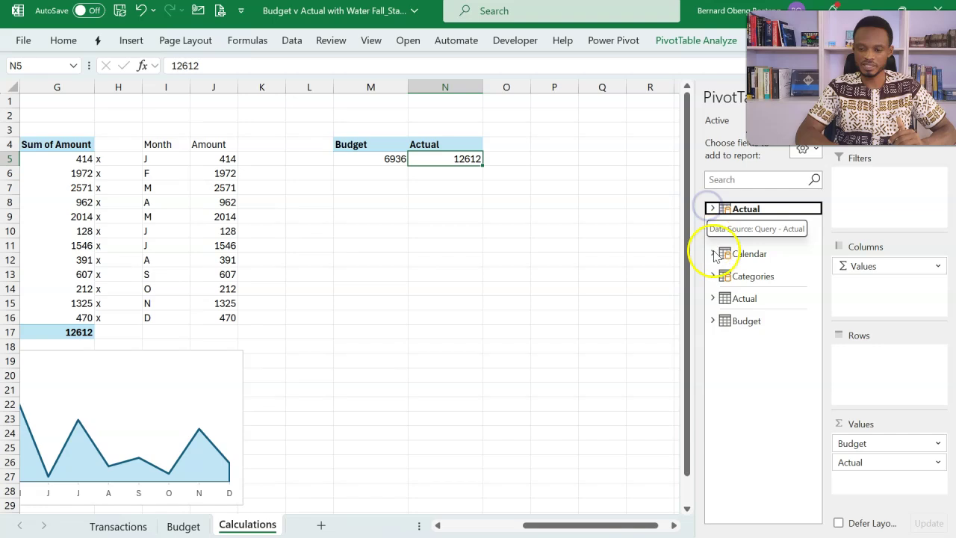
click(714, 276)
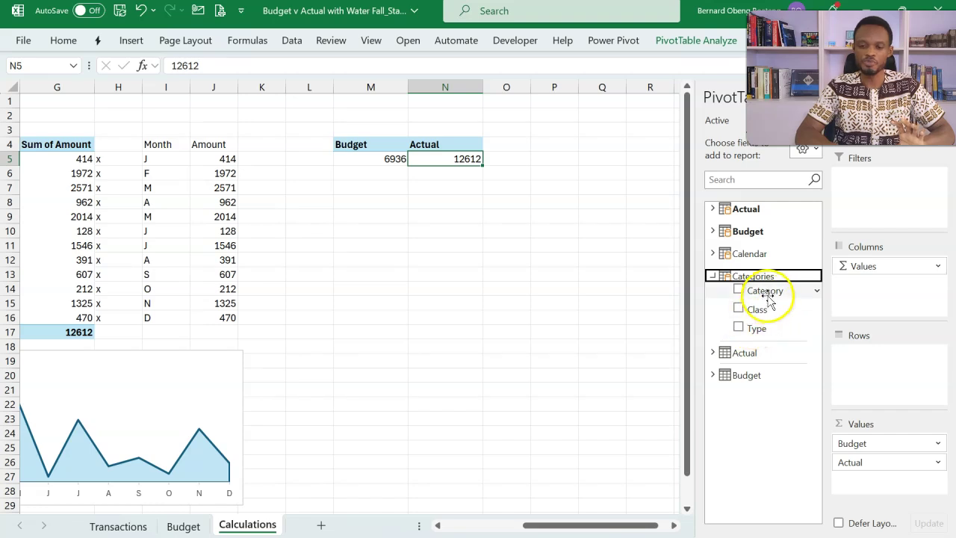
drag(768, 299, 844, 377)
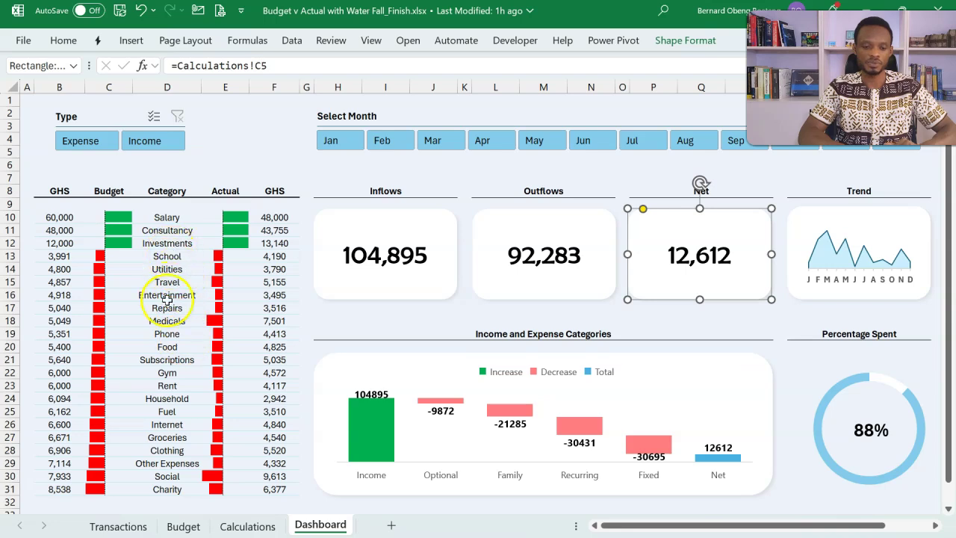
key(alt+Tab)
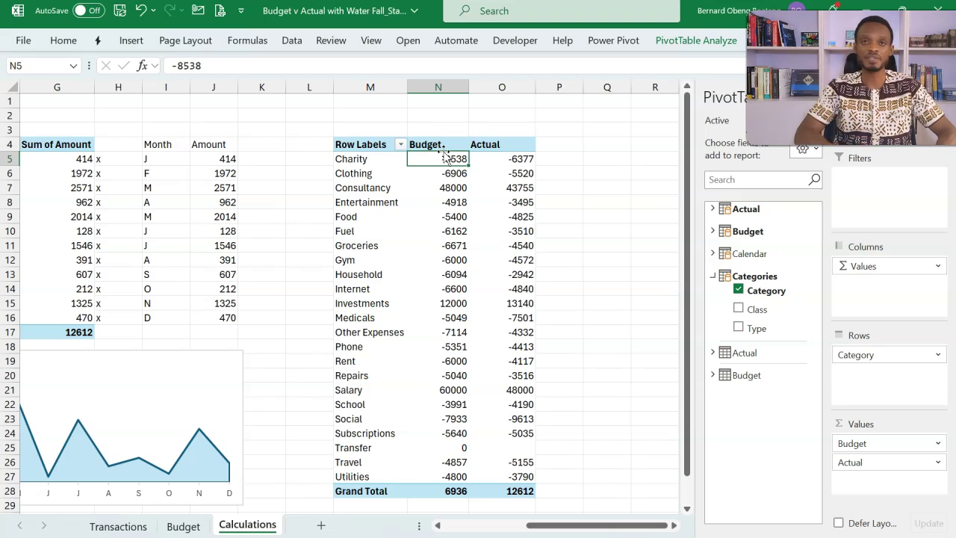
Sort the PivotTable's categories in descending order by Budget and widen the Budget and Actual columns.
click(401, 145)
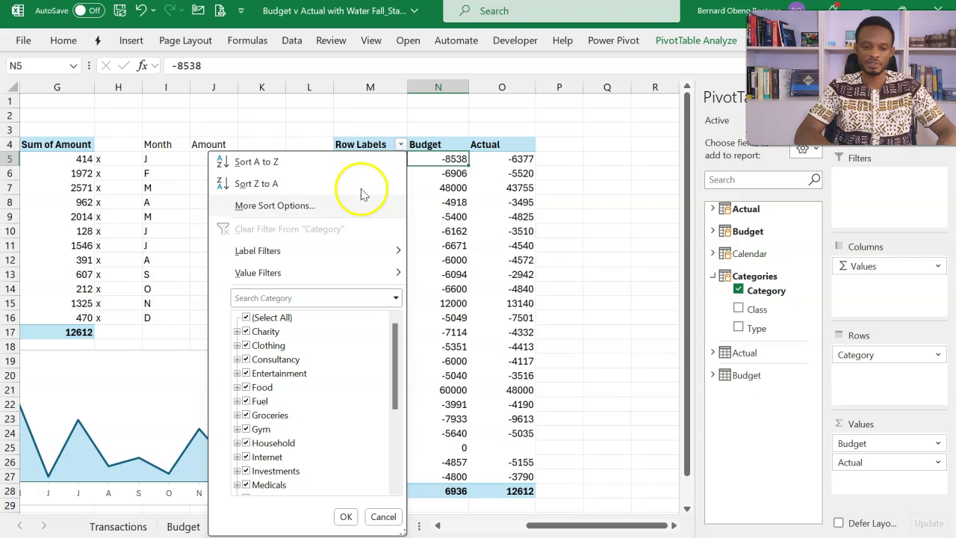
click(318, 213)
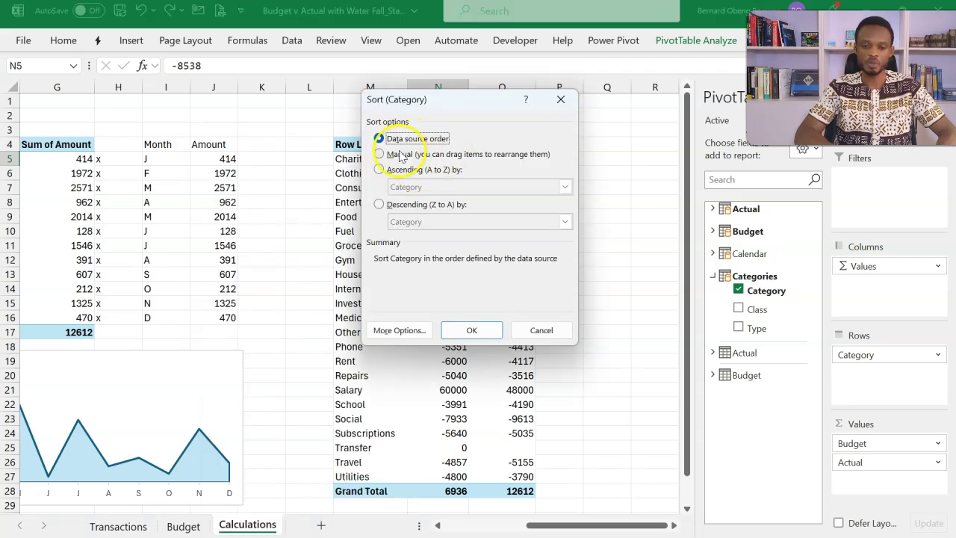
click(380, 205)
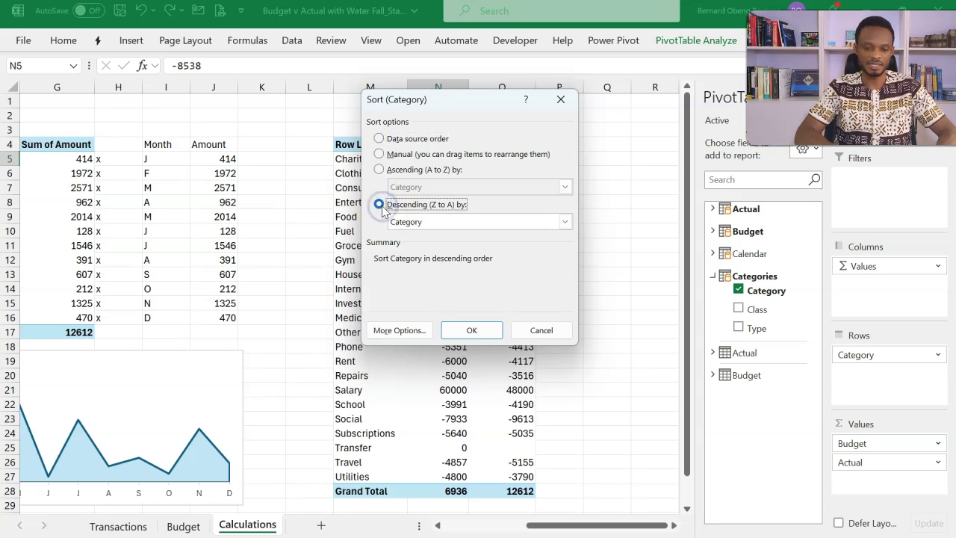
click(566, 224)
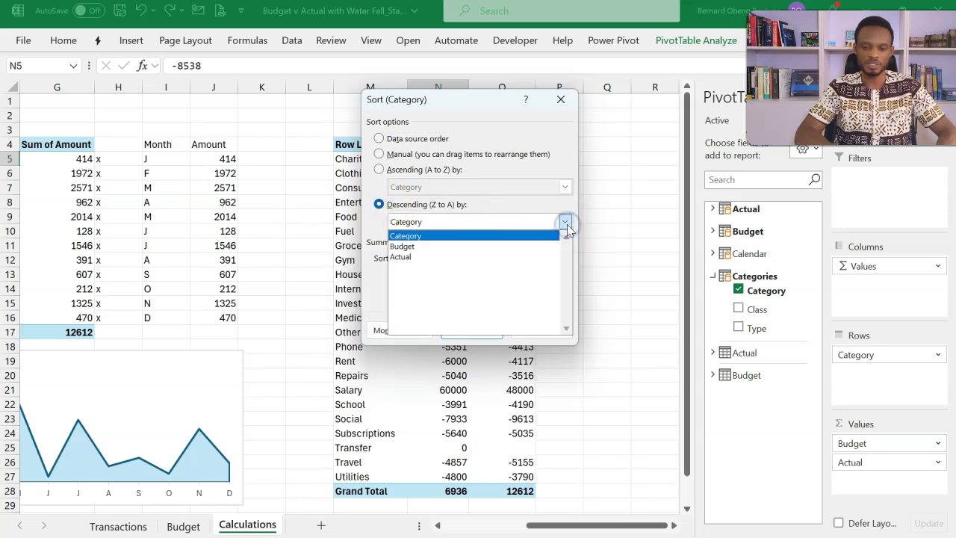
click(501, 247)
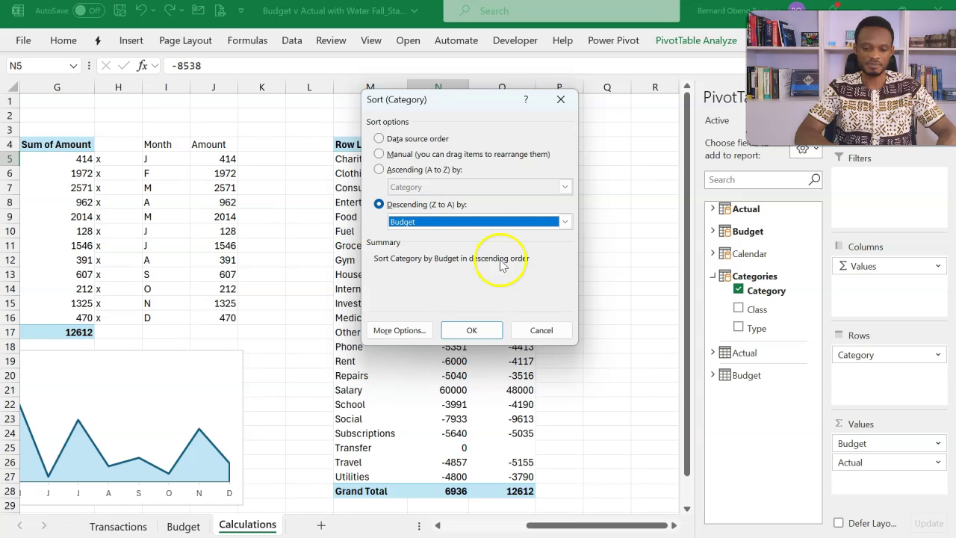
click(481, 330)
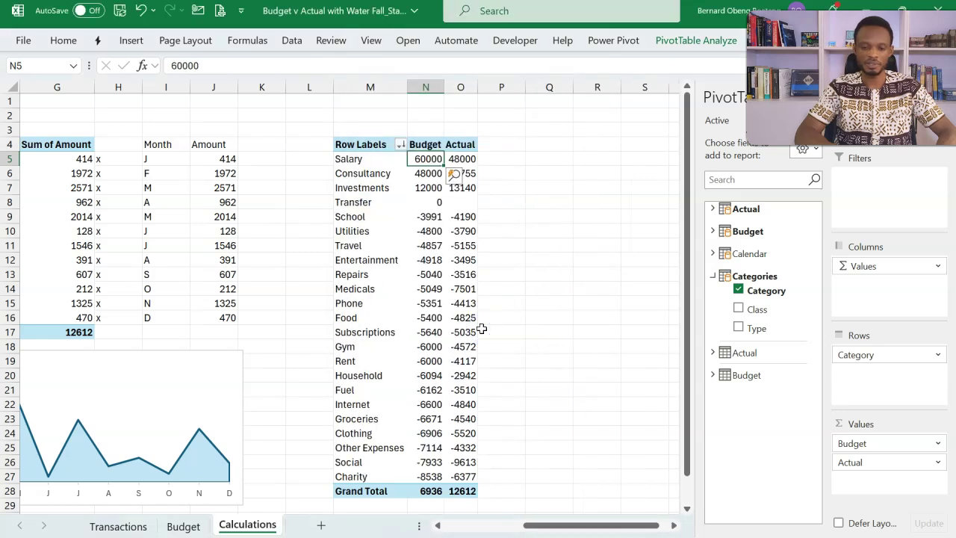
drag(445, 87, 522, 88)
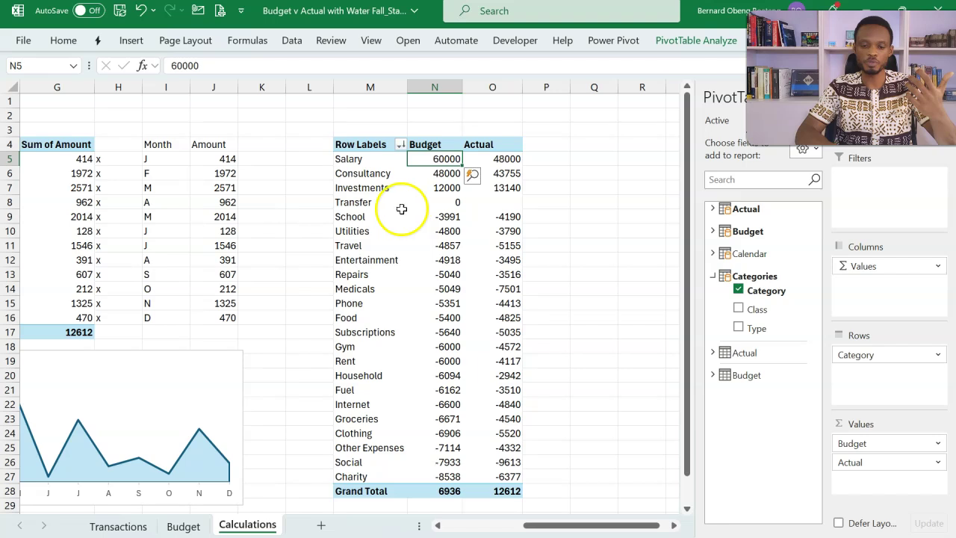
Filter the Transfer category out of the PivotTable and widen columns N and O again.
click(401, 144)
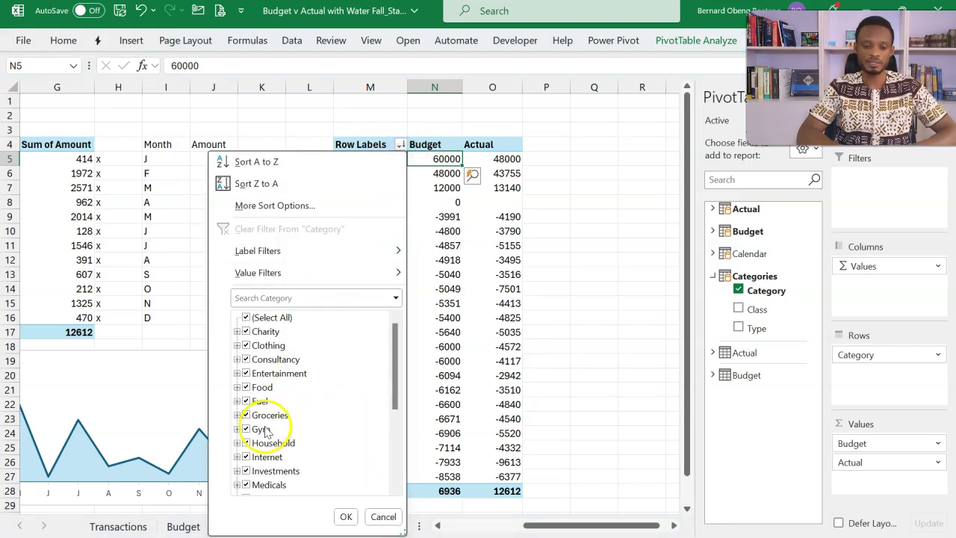
drag(385, 389, 393, 490)
click(246, 457)
click(346, 516)
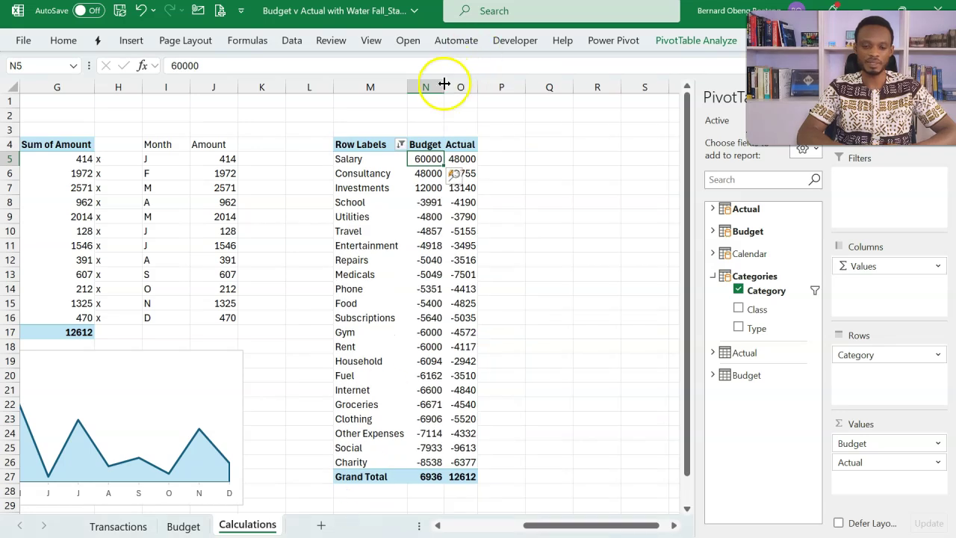
drag(440, 89, 464, 87)
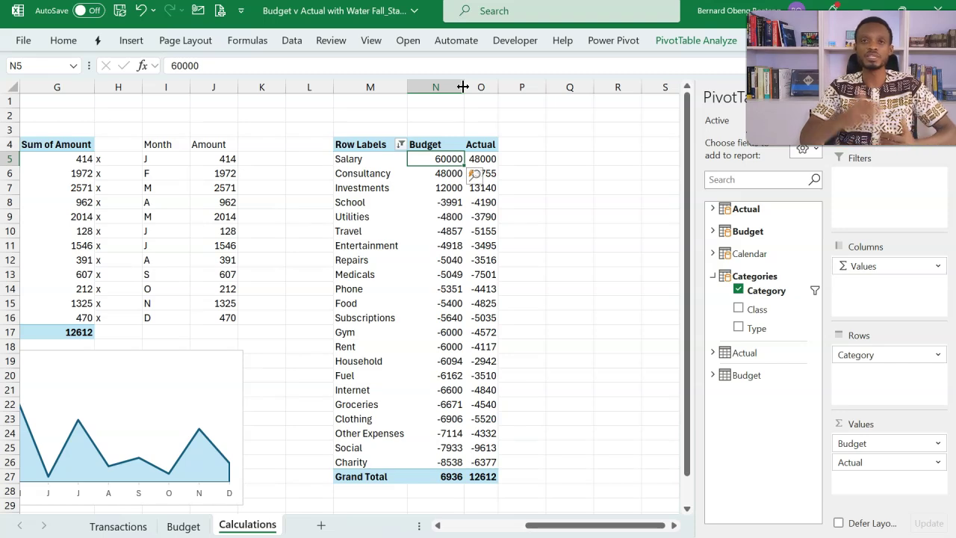
drag(498, 87, 516, 88)
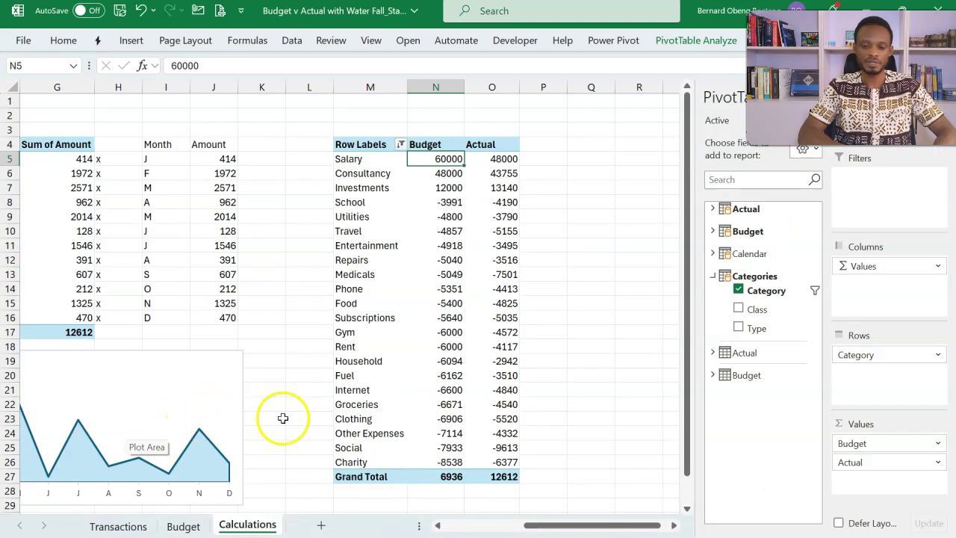
Insert a PivotTable from the Data Model at S4 on the Calculations sheet.
scroll(632, 475, right, 3)
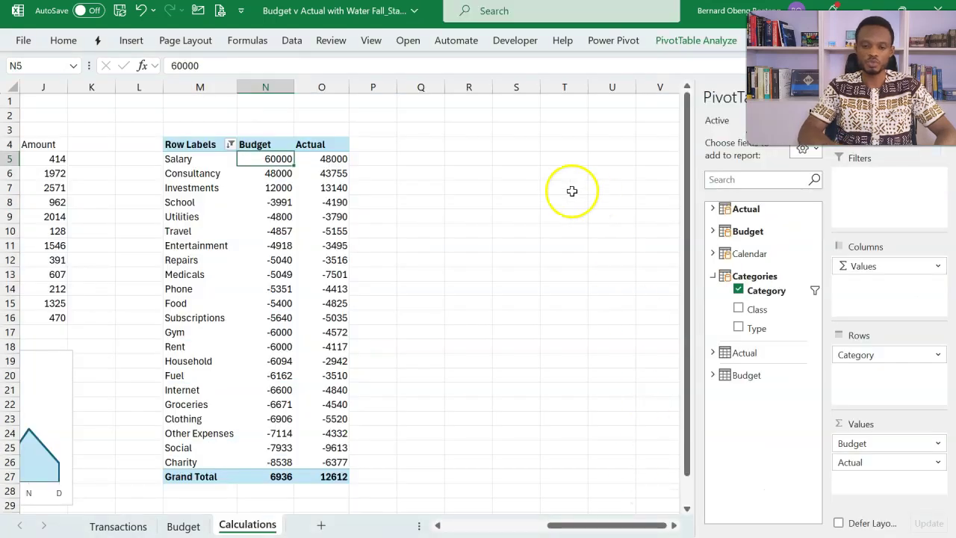
click(514, 147)
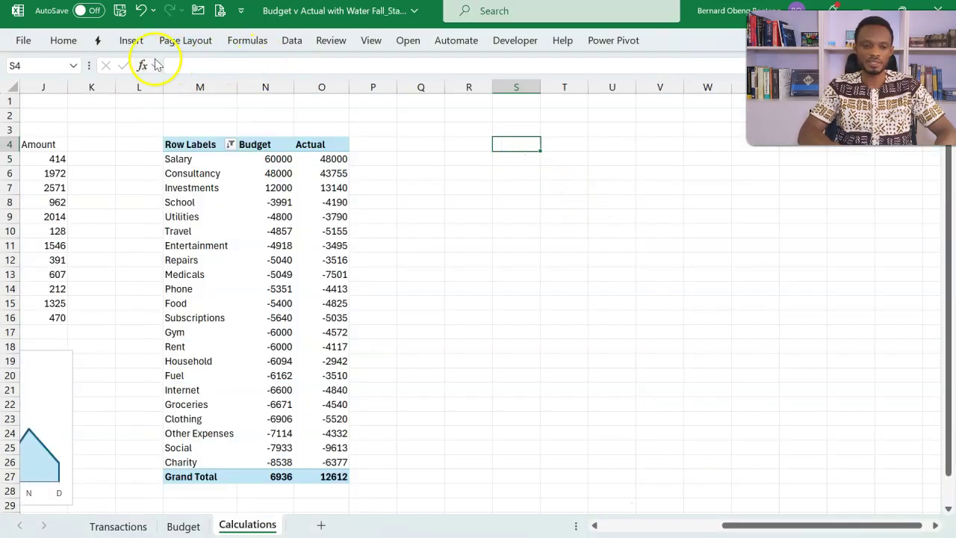
click(133, 49)
click(34, 78)
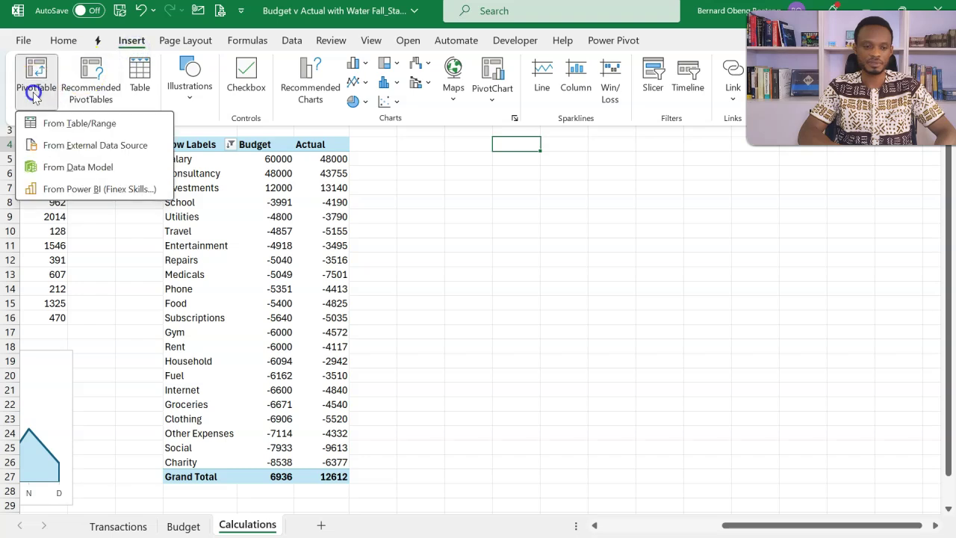
click(61, 166)
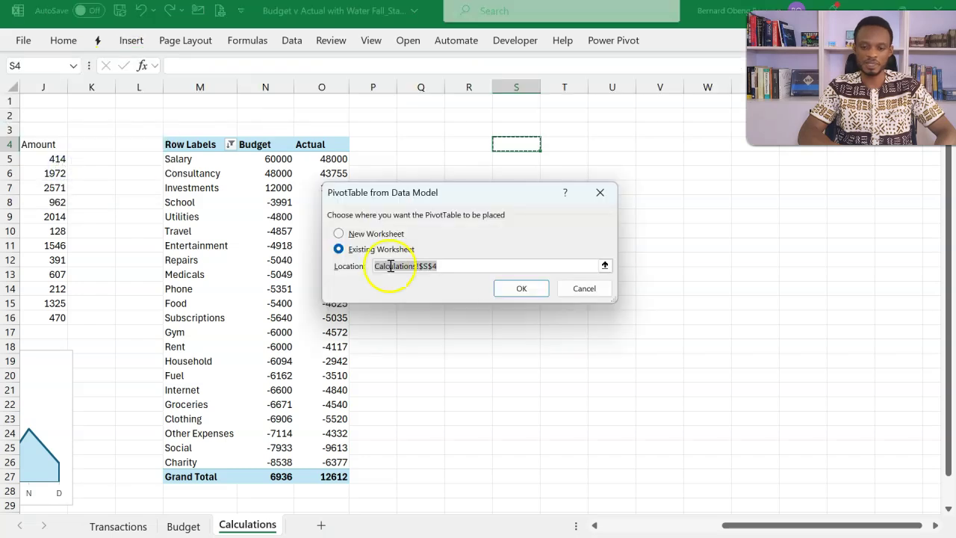
click(512, 288)
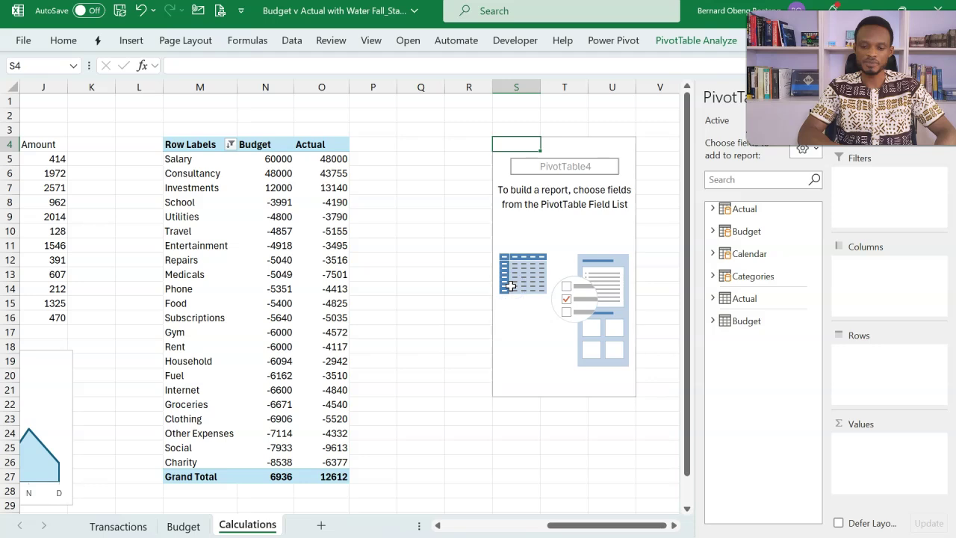
Add Amount from the Actual table to the new PivotTable's values and Class from the Categories table to its rows.
click(673, 525)
click(673, 525)
click(673, 525)
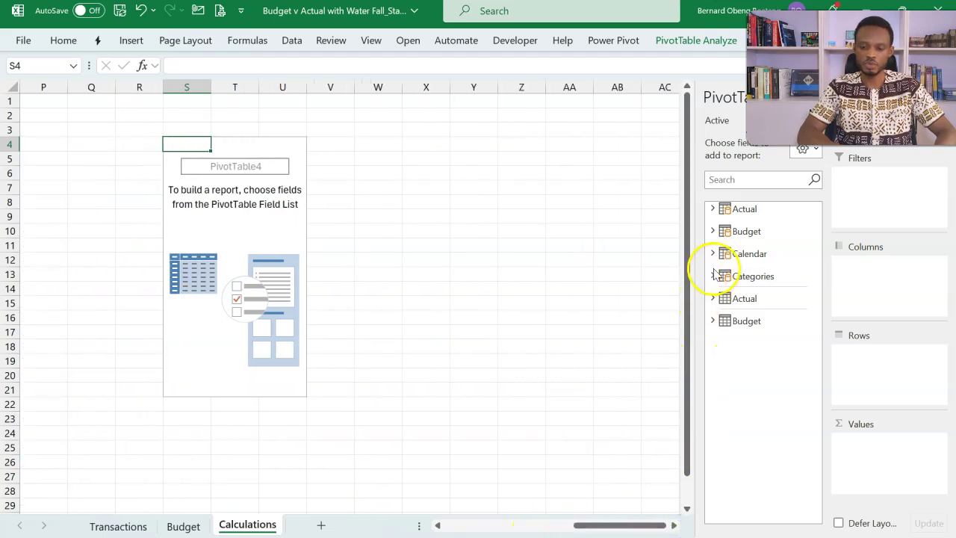
click(712, 209)
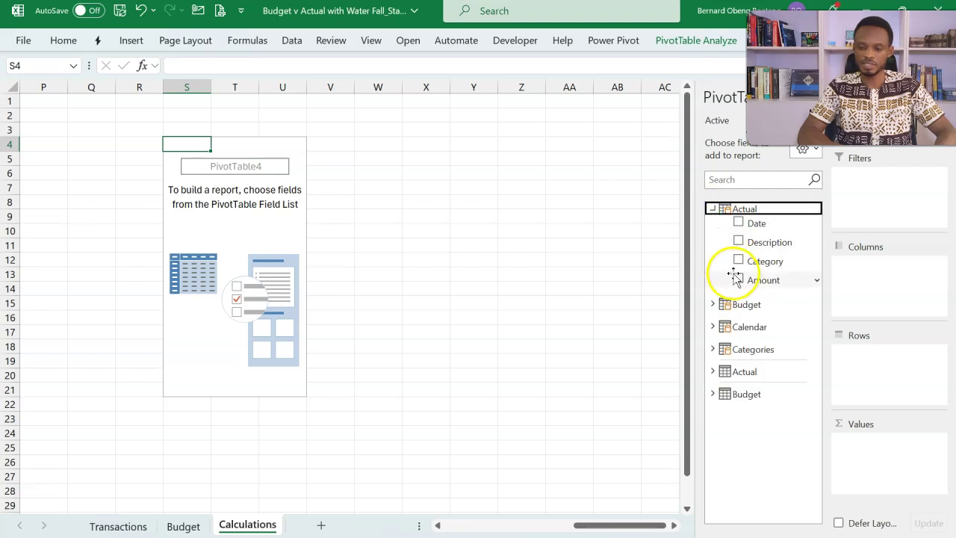
click(738, 280)
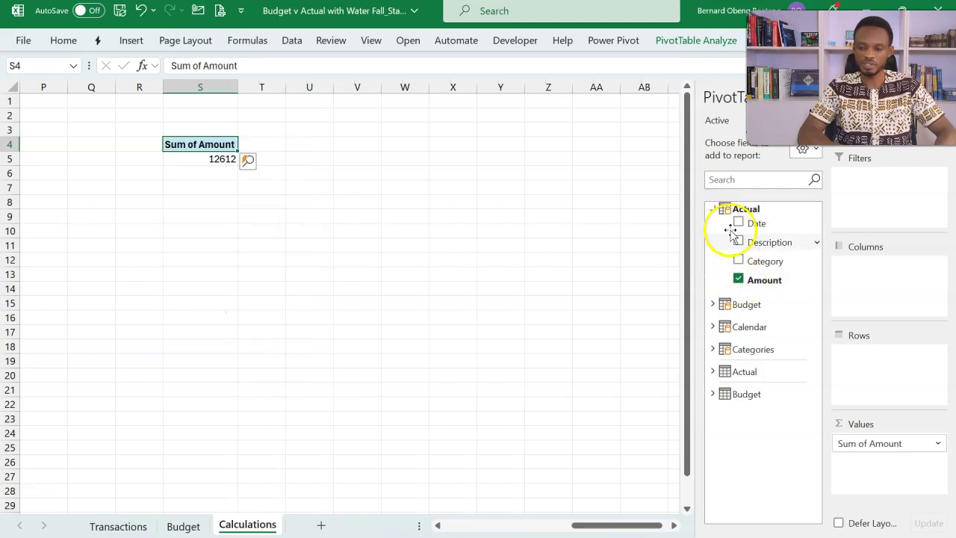
click(713, 210)
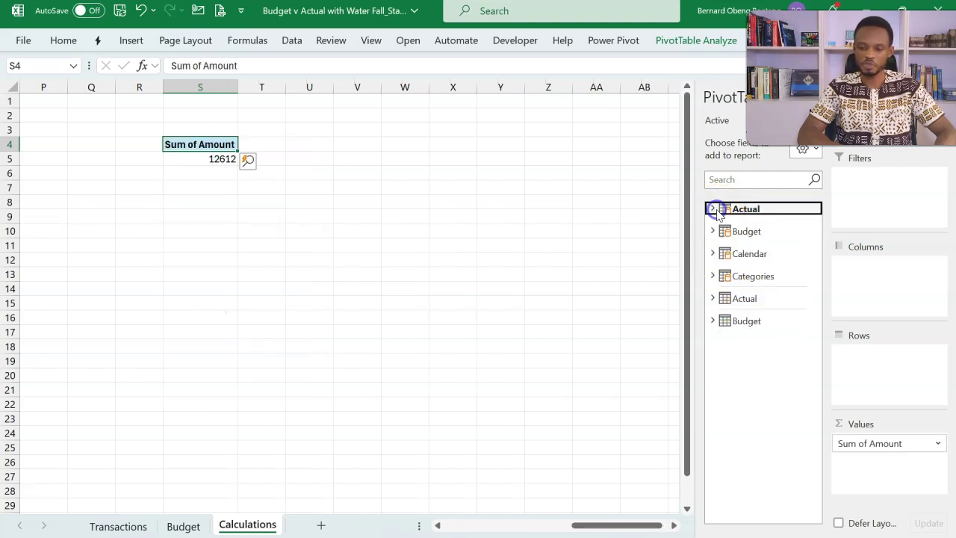
click(712, 275)
drag(761, 310, 864, 366)
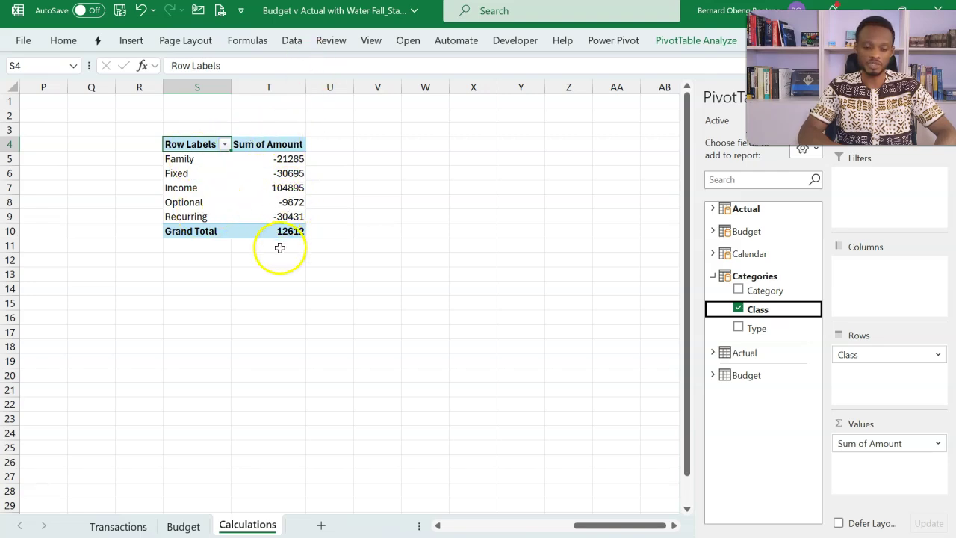
Sort the PivotTable's classes in descending order by Sum of Amount.
click(290, 160)
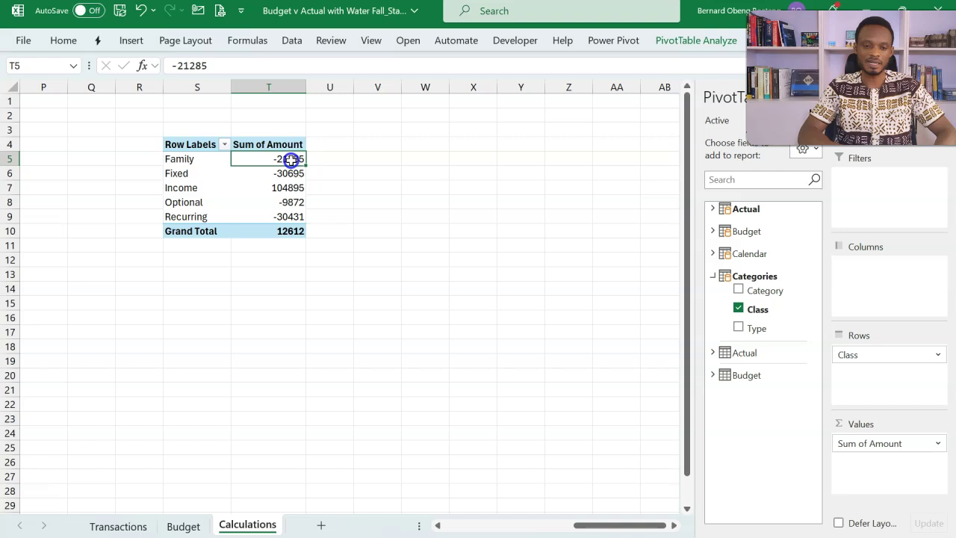
click(291, 40)
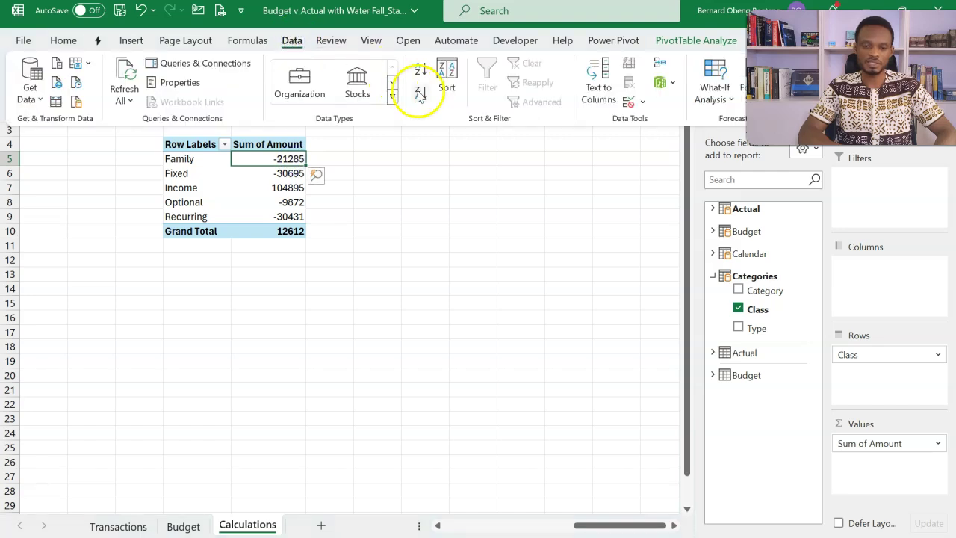
click(421, 93)
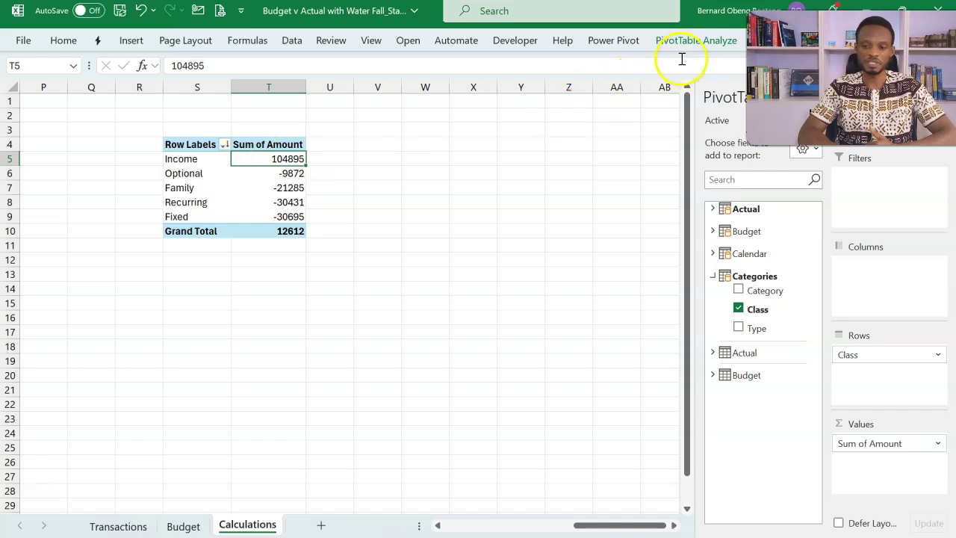
Set the class PivotTable's display options to show items with no data on rows.
click(696, 42)
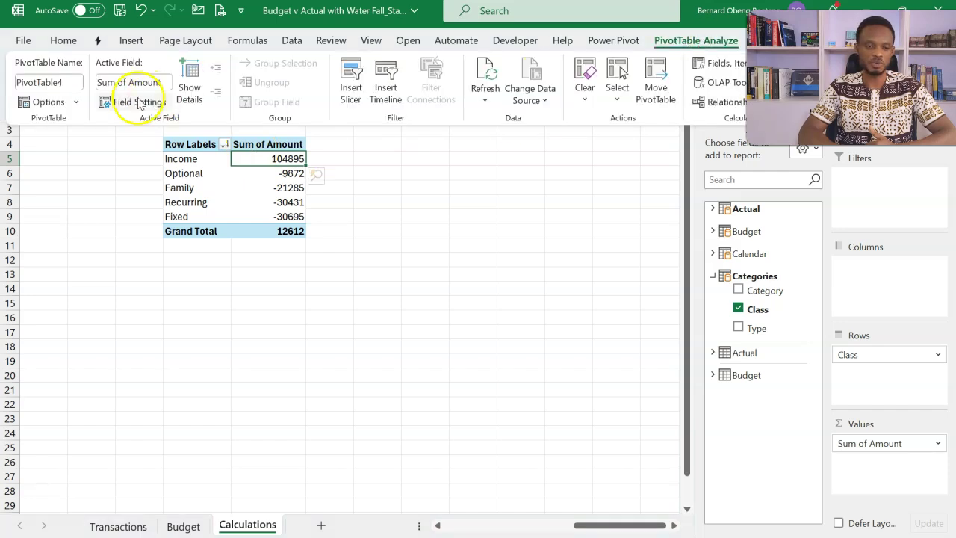
click(79, 102)
click(75, 124)
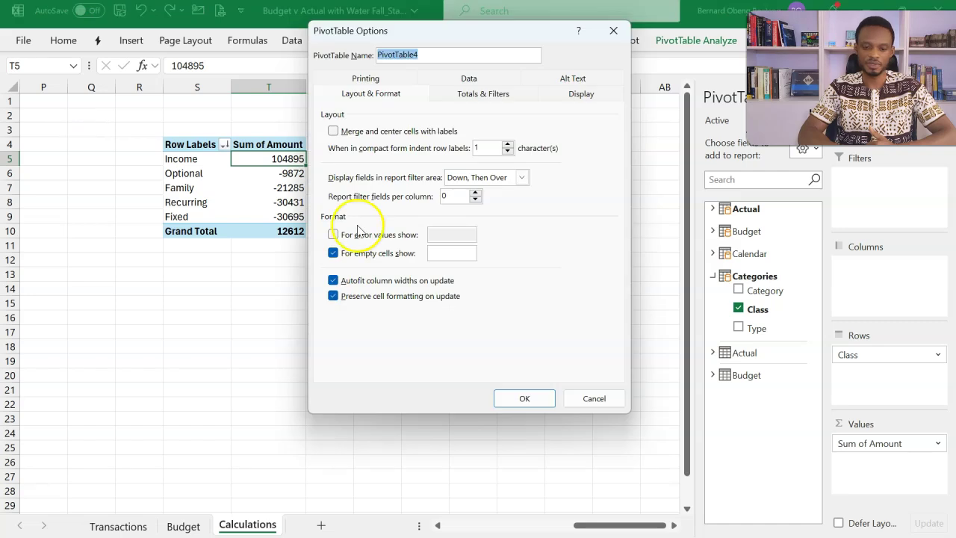
click(561, 94)
click(360, 256)
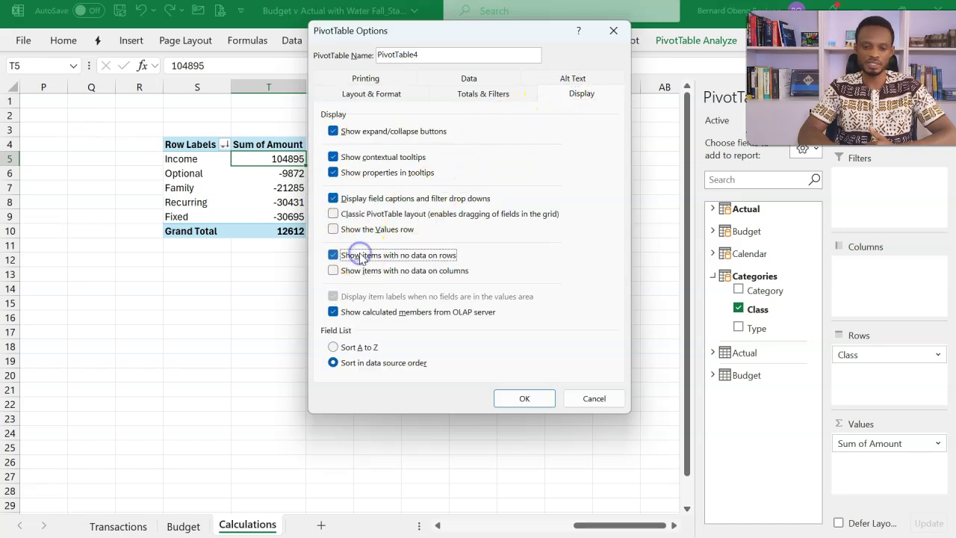
click(498, 398)
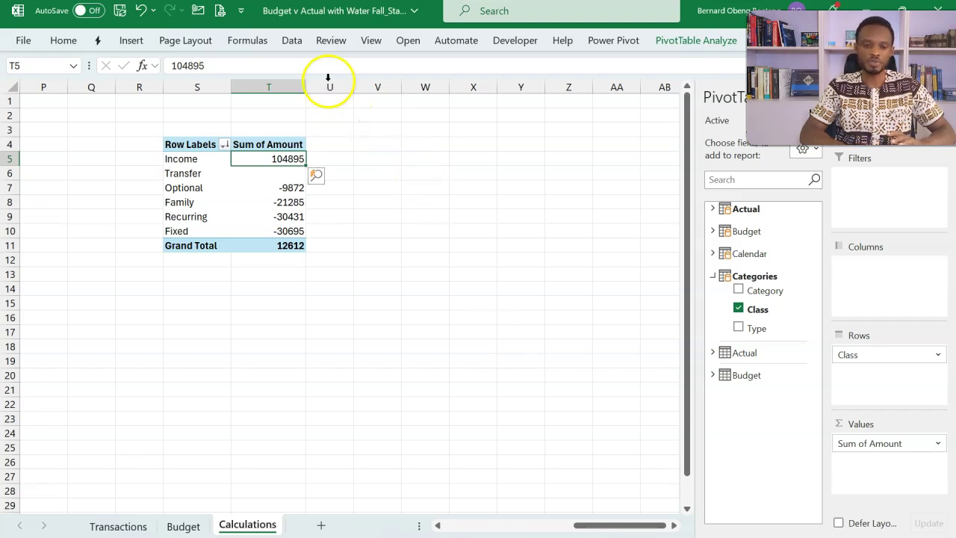
Filter Transfer out of the Class column in the Budget query in Power Query Editor, then load the change into the workbook.
click(298, 45)
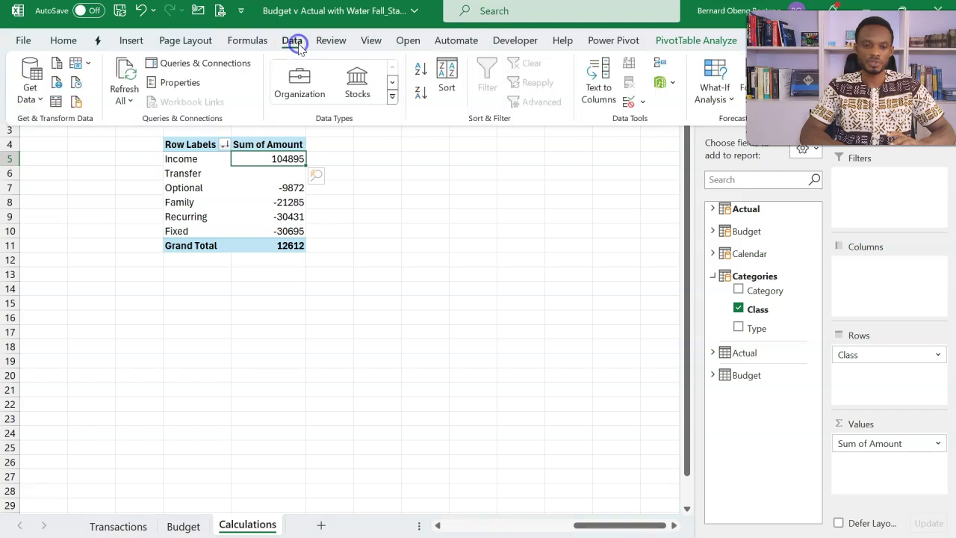
click(214, 69)
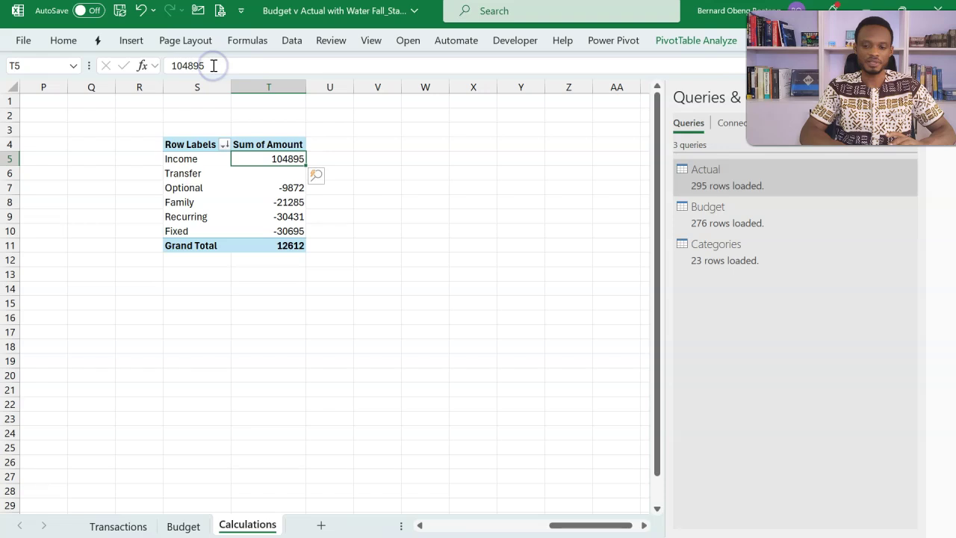
double_click(767, 185)
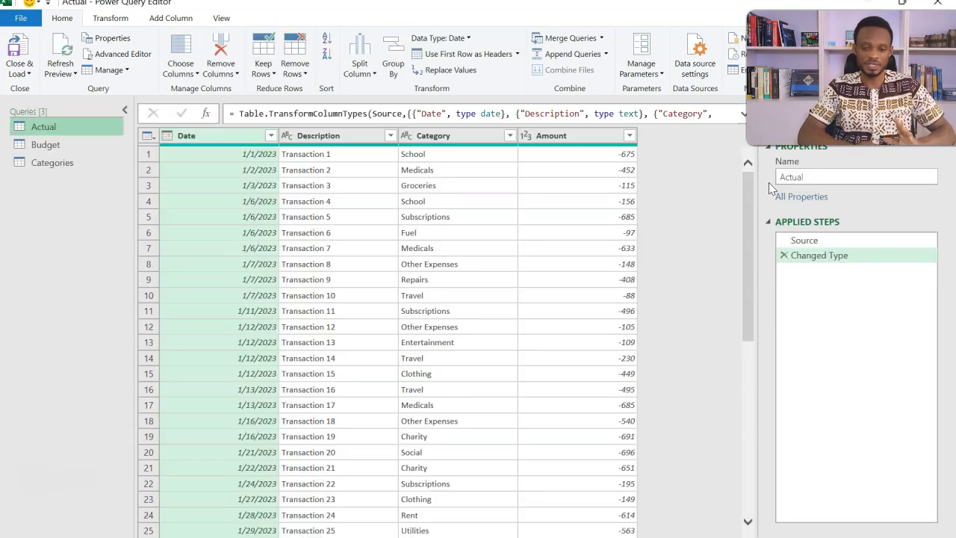
click(70, 150)
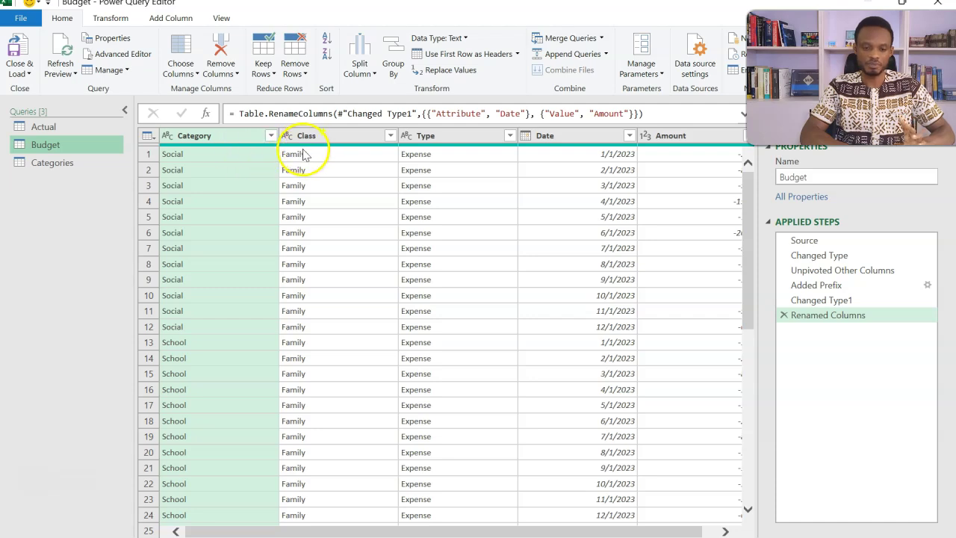
click(389, 135)
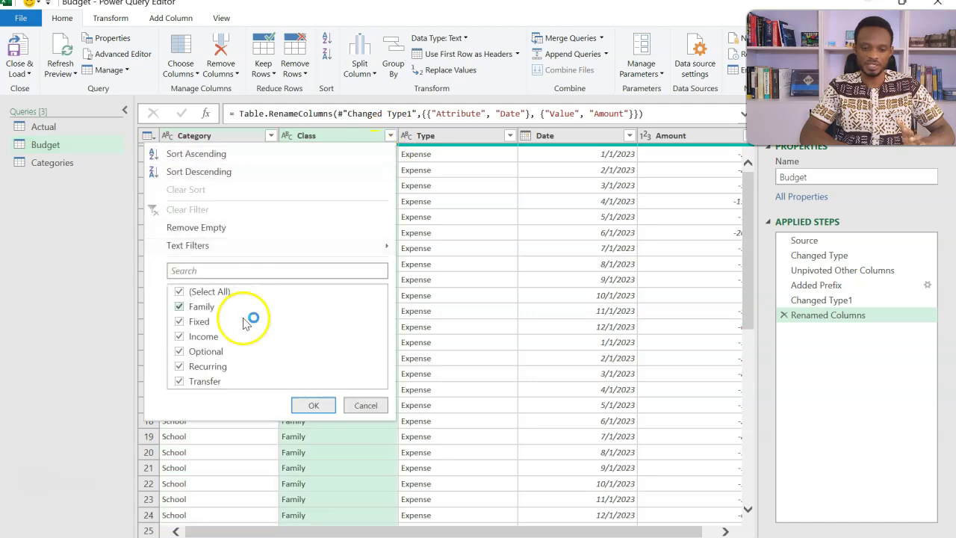
click(201, 386)
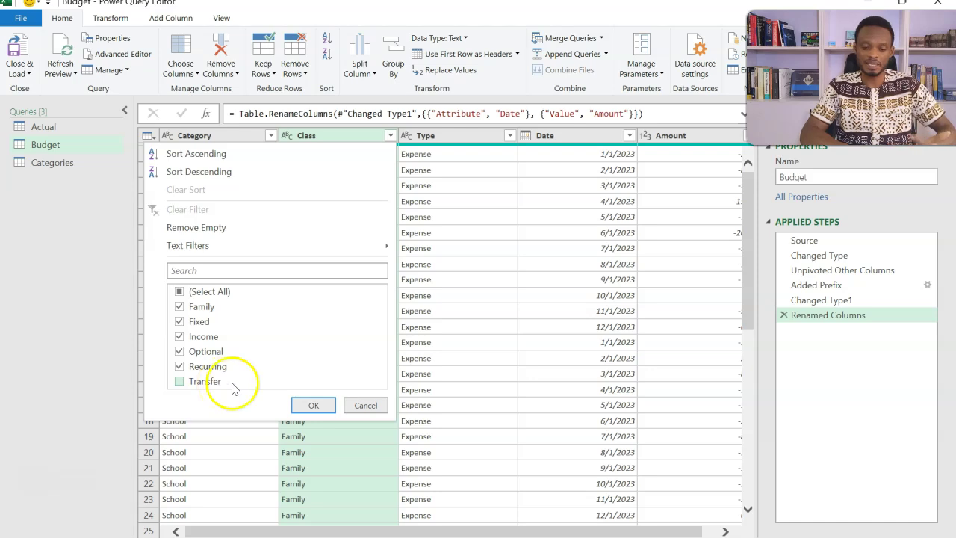
click(315, 406)
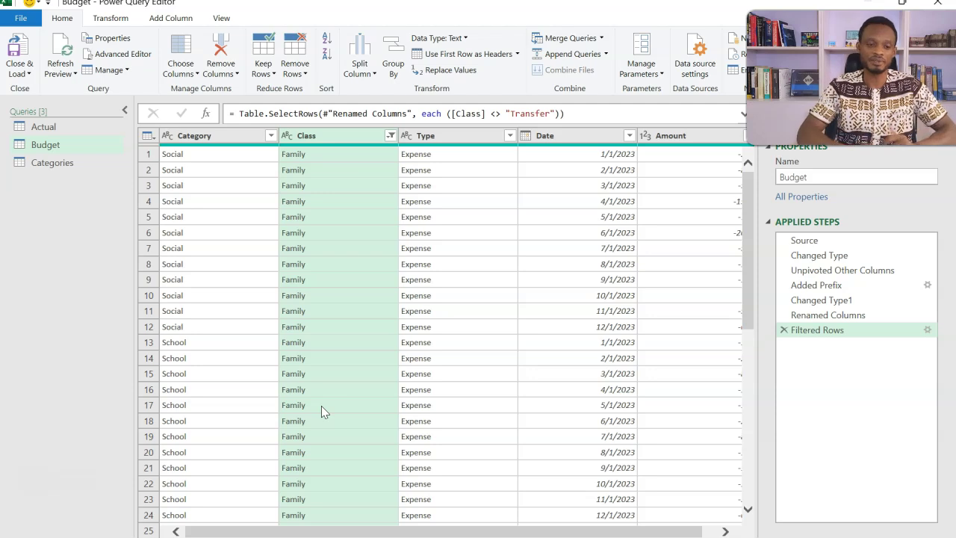
click(29, 52)
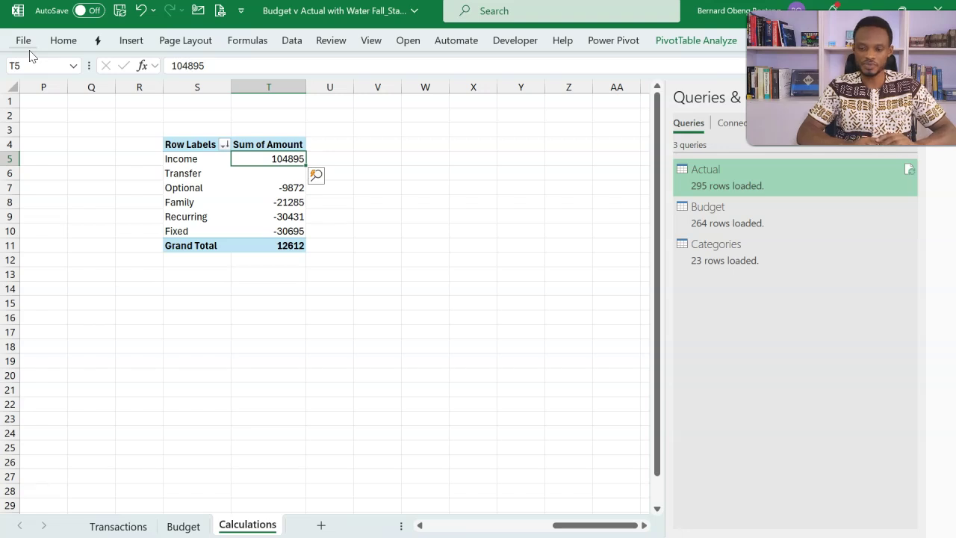
Refresh all of the workbook's queries and PivotTables.
click(287, 41)
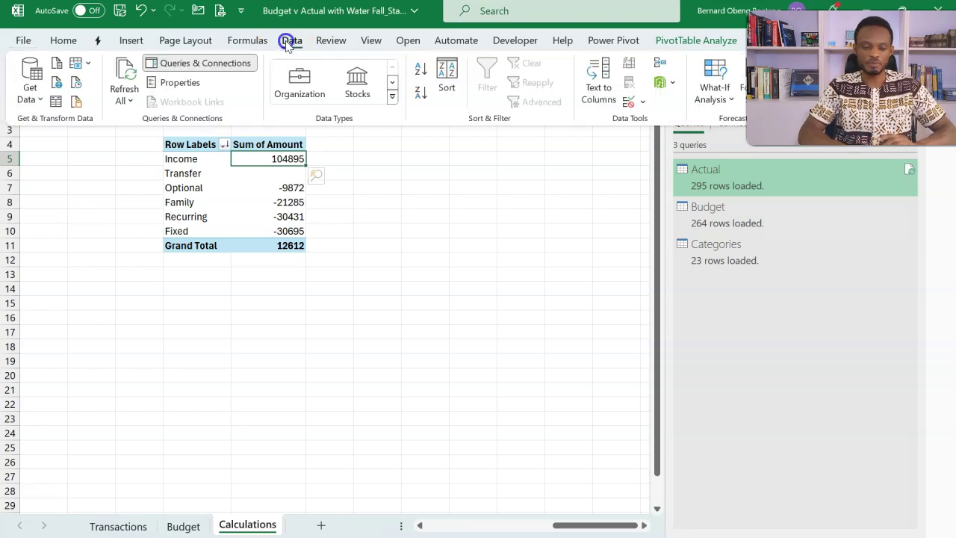
click(130, 101)
click(149, 121)
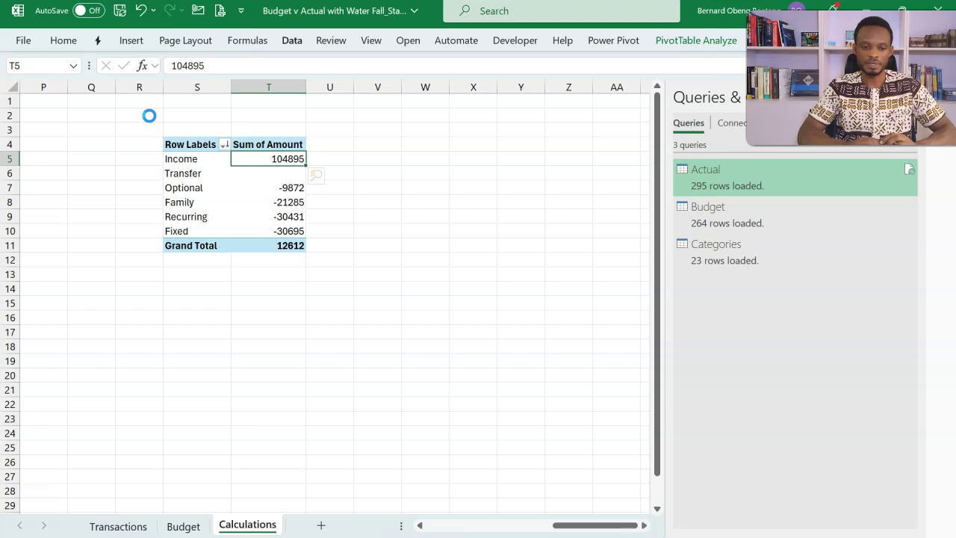
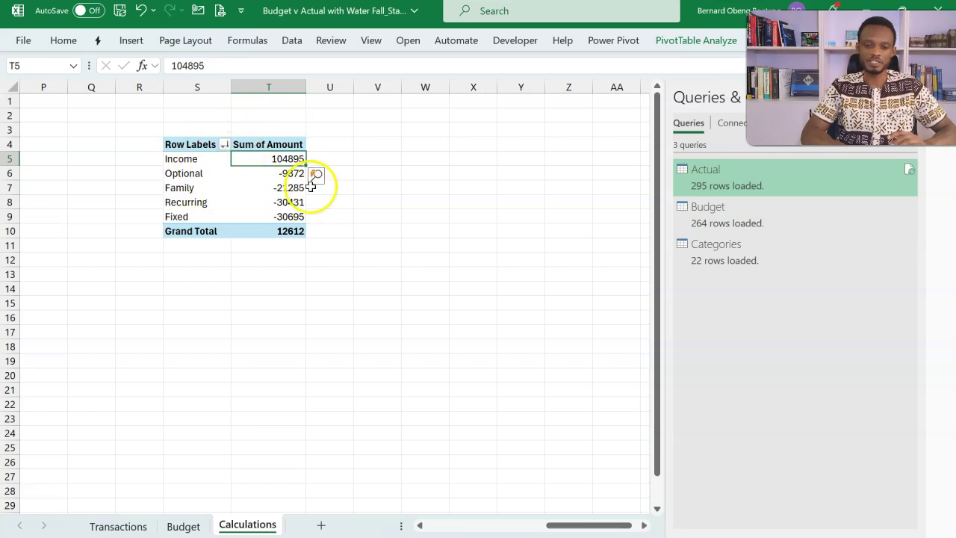
Enter =S5 in W5 and fill it down through W9 to list the PivotTable's class names.
click(412, 156)
text(=)
key(Left)
key(Left)
key(Left)
key(Left)
key(Return)
click(411, 156)
key(shift+Down)
key(shift+Down)
key(shift+Down)
key(shift+Down)
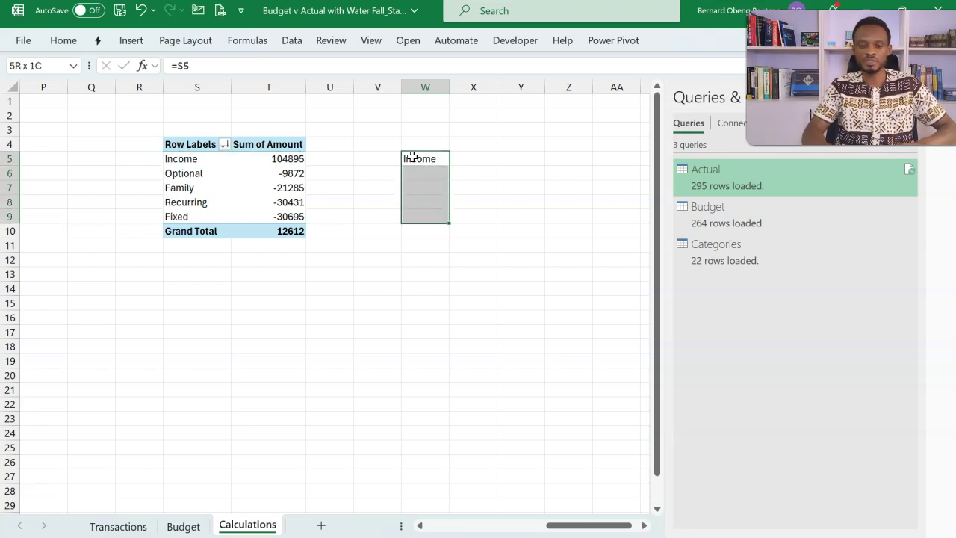
key(ctrl+d)
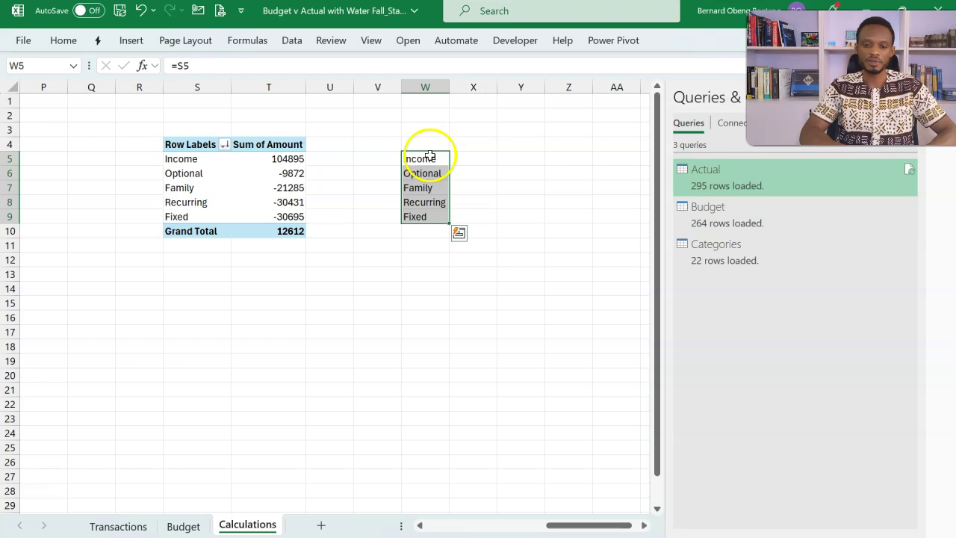
Reference the Income amount in T5 from X5 and fill the formula down through X9.
click(473, 157)
text(=)
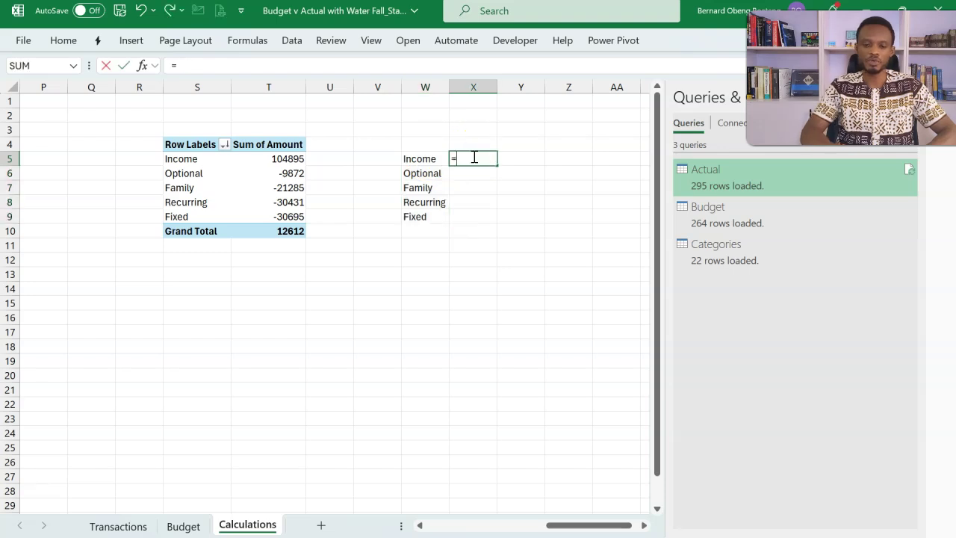
click(290, 159)
key(Return)
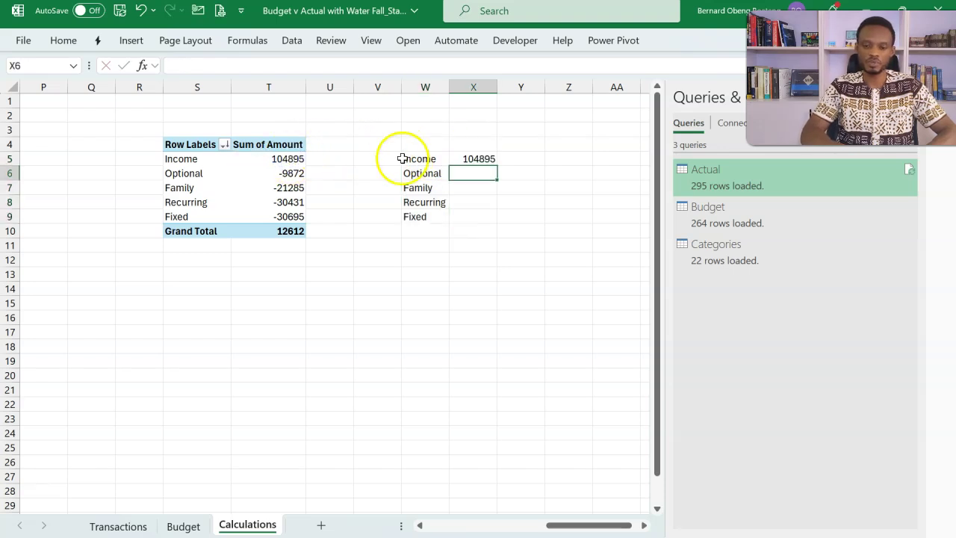
drag(478, 158, 471, 216)
key(ctrl+d)
Add the headers Class and Amount in W4 and X4, and extend the formulas in W9:X9 down to row 10.
click(426, 145)
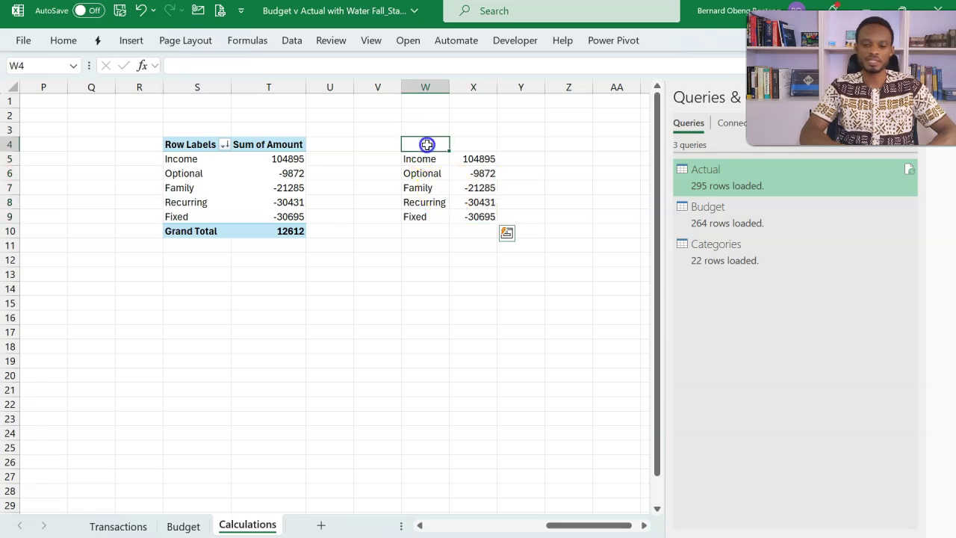
text(A)
text(Class)
key(Tab)
text(Amount)
key(Return)
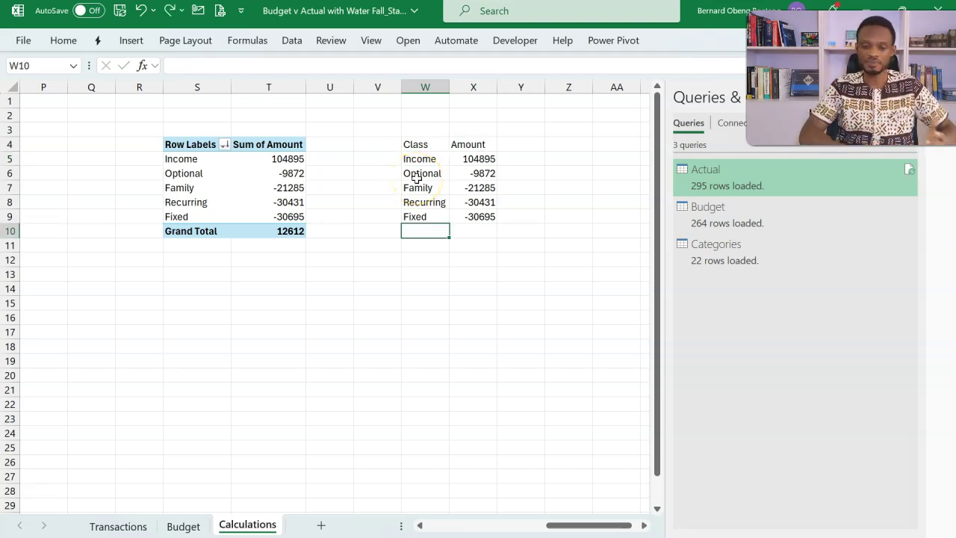
drag(427, 217, 475, 230)
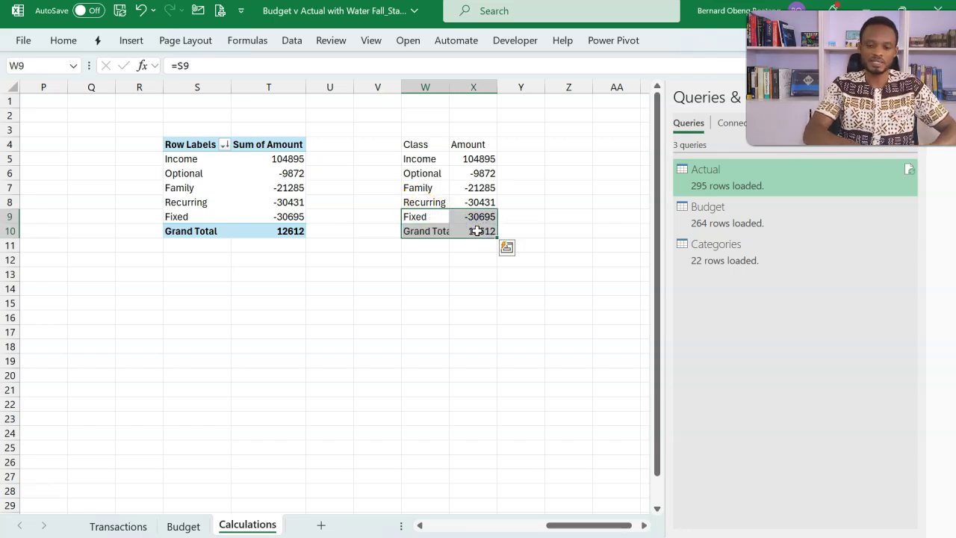
Fit column W to its contents and replace the label in W10 with Net.
double_click(450, 88)
click(427, 232)
text(Net)
key(Return)
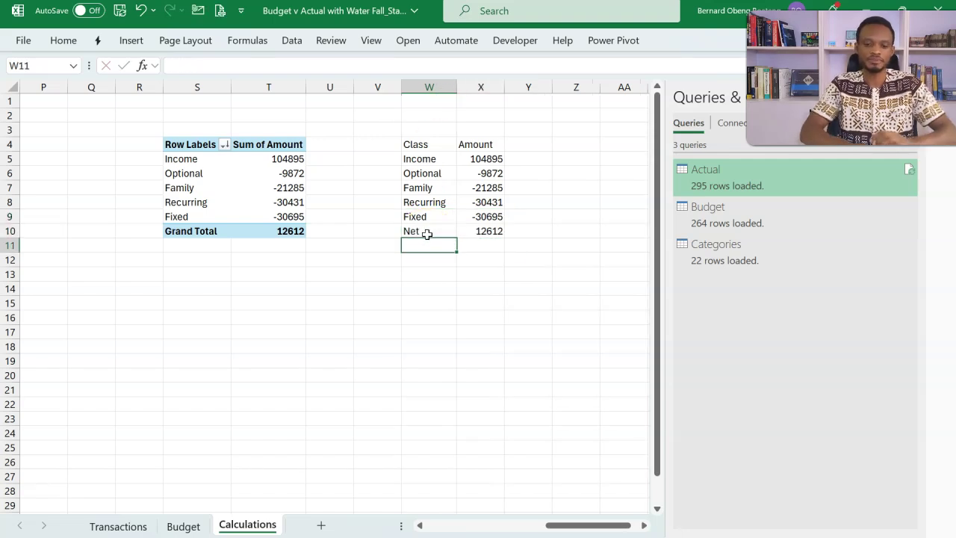
Insert a Waterfall chart from the Class and Amount data in W4:X10 and place it just below the data.
click(433, 146)
drag(433, 145, 475, 233)
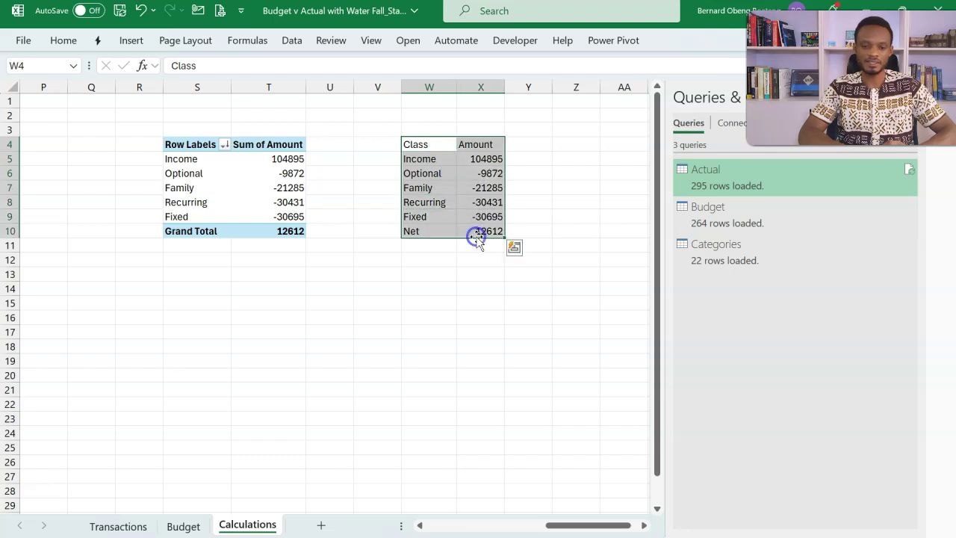
click(132, 40)
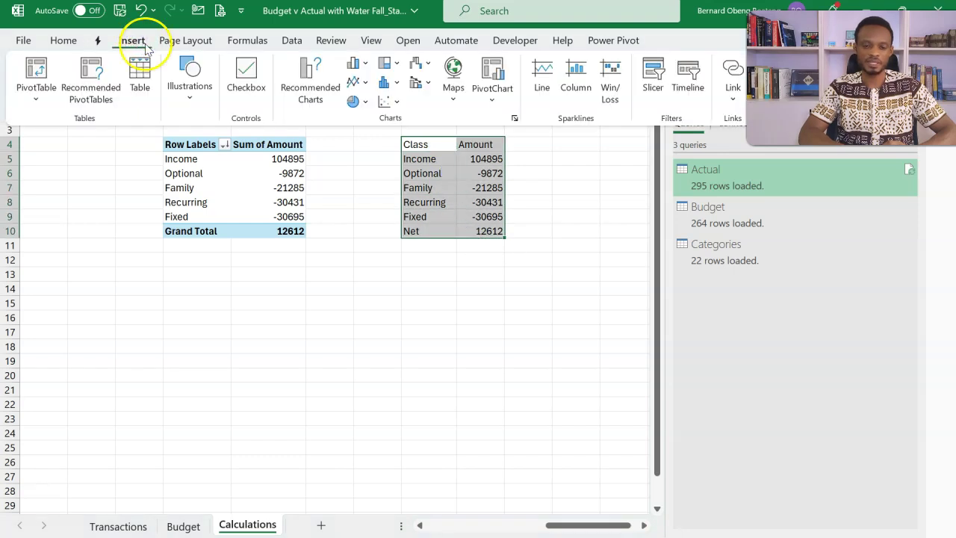
click(305, 91)
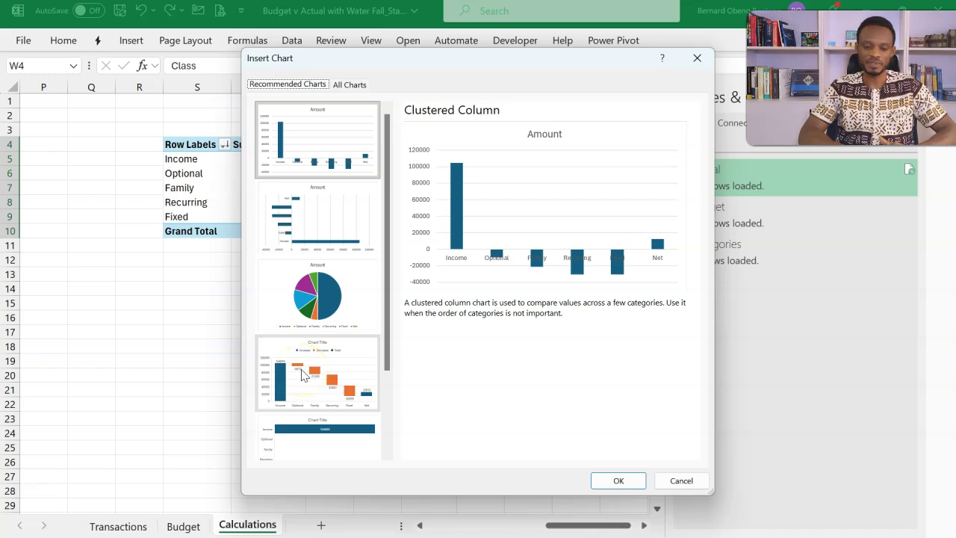
click(302, 374)
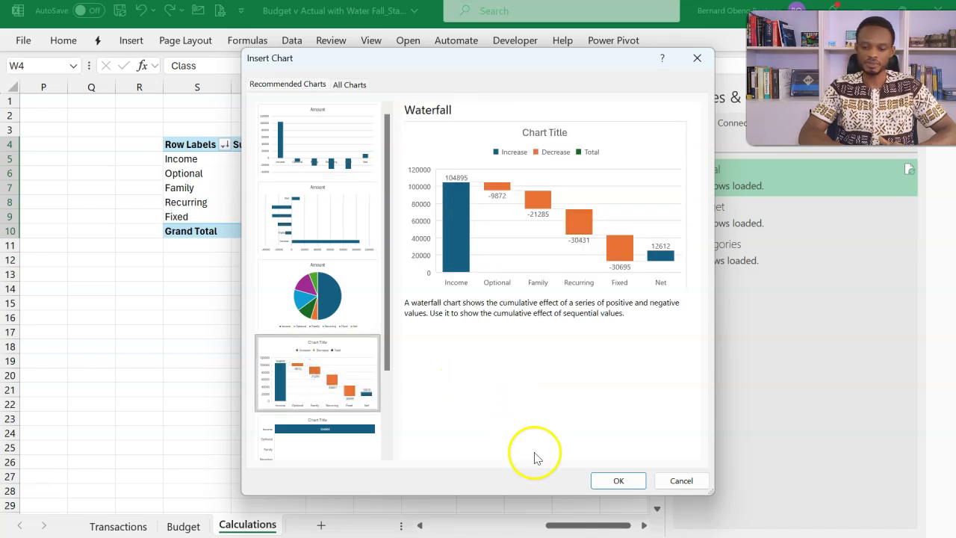
click(602, 481)
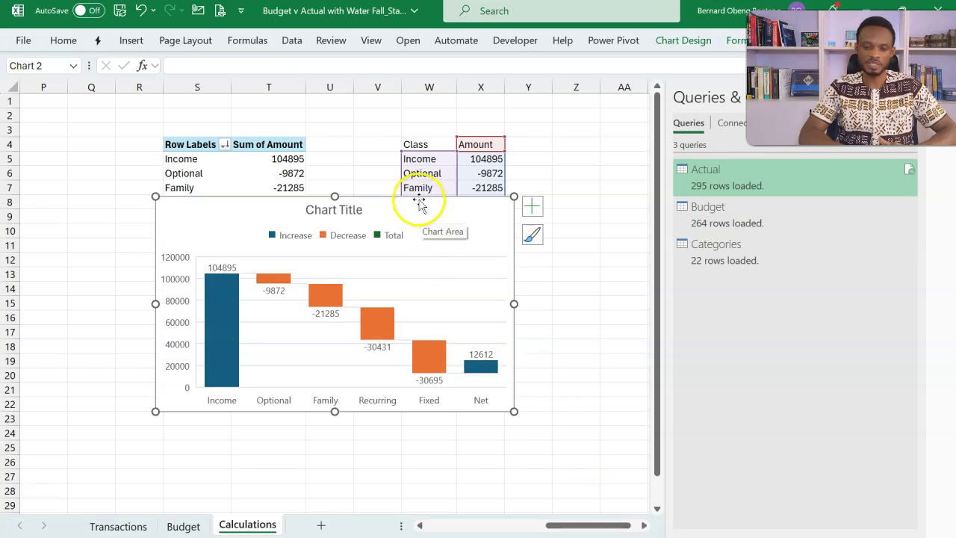
drag(421, 207, 425, 243)
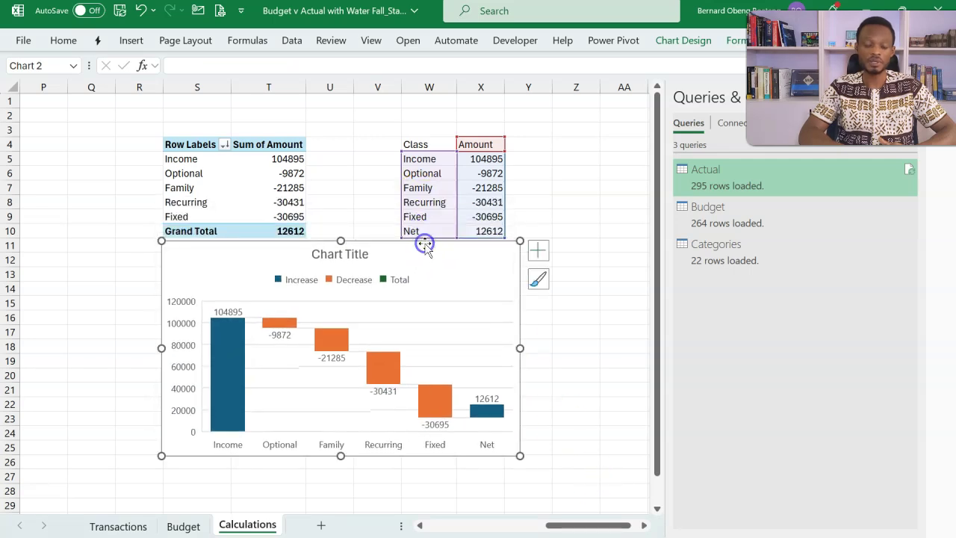
Delete the waterfall chart's title and its vertical axis.
click(358, 260)
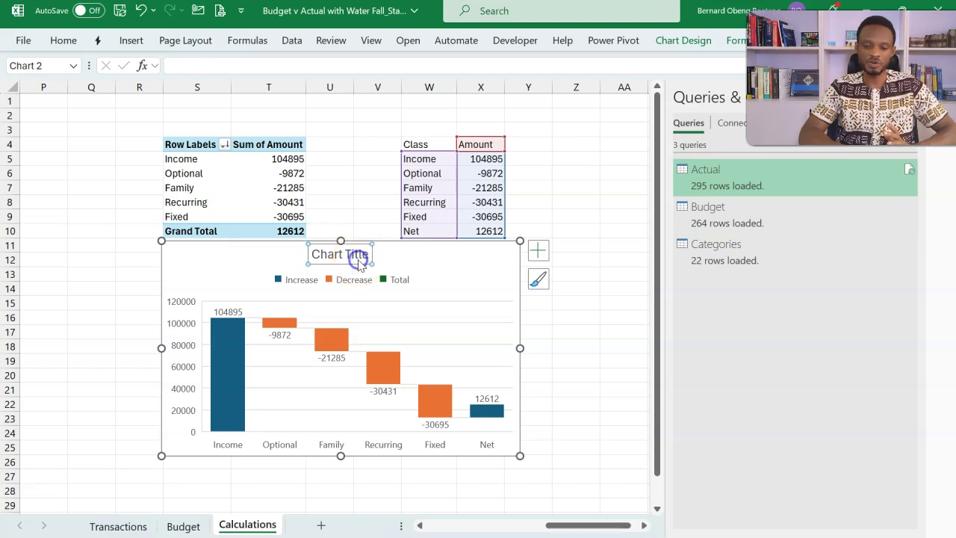
key(Delete)
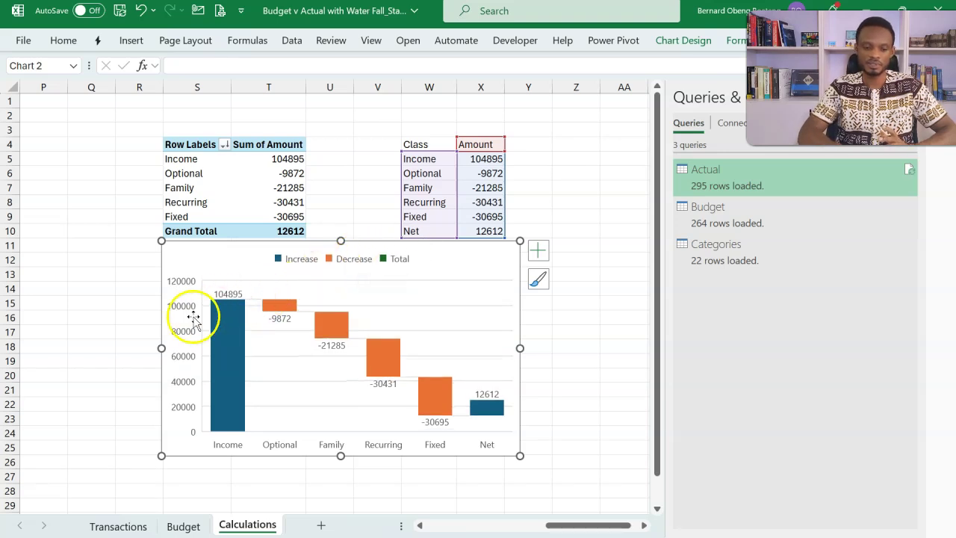
click(187, 307)
key(Delete)
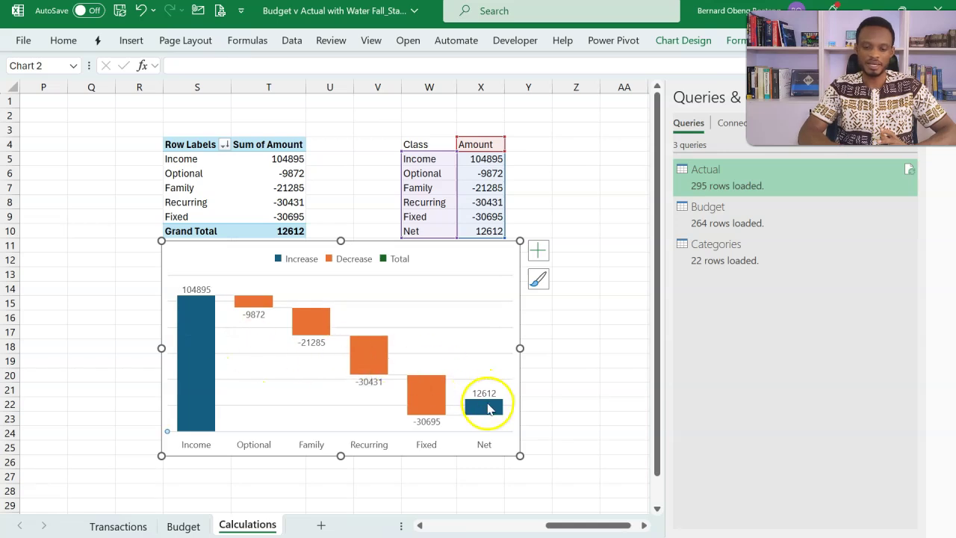
Set the Net column of the waterfall chart as a total.
mouse_move(482, 412)
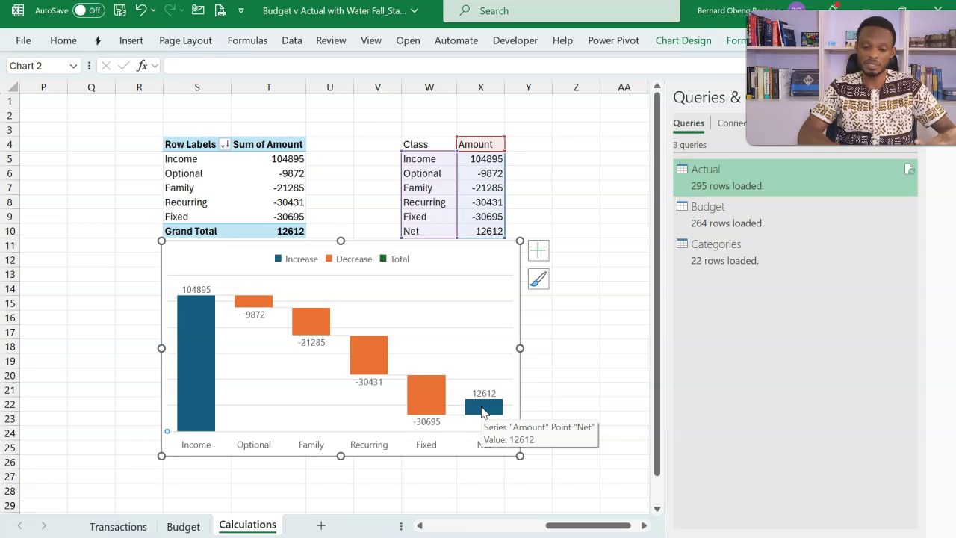
click(482, 412)
click(482, 412)
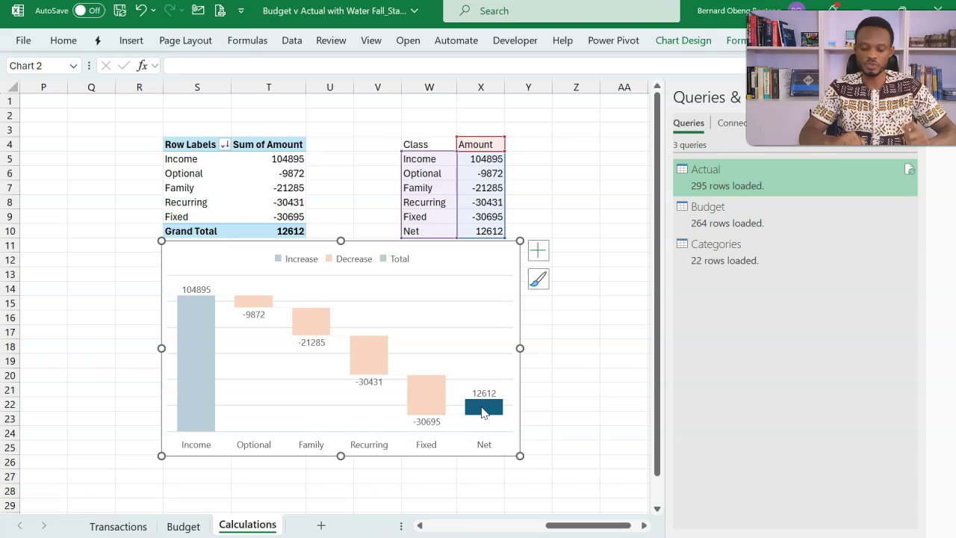
right_click(482, 413)
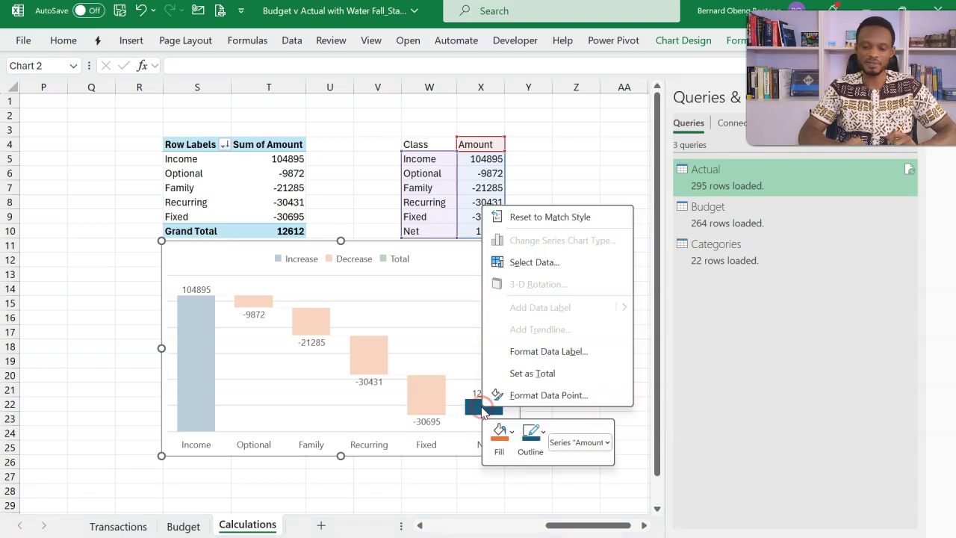
click(535, 374)
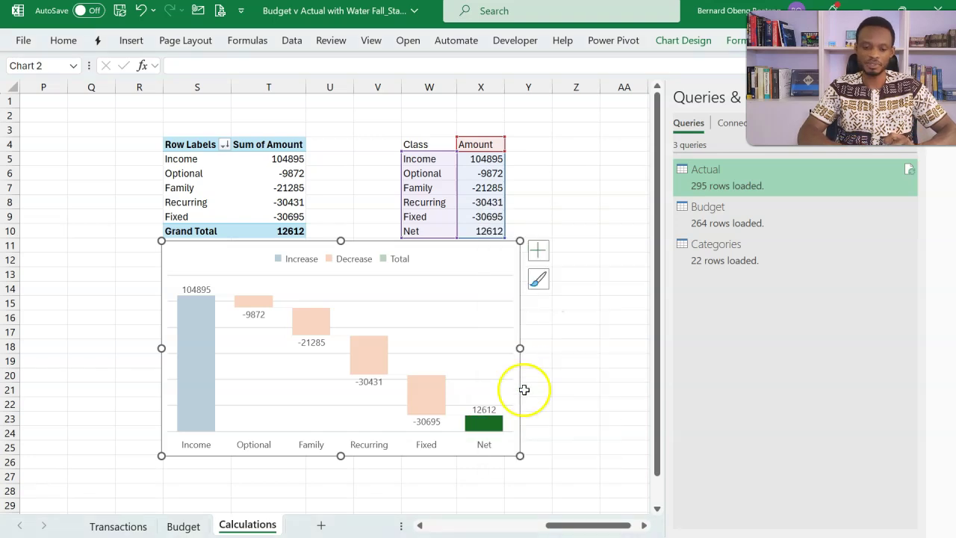
click(502, 427)
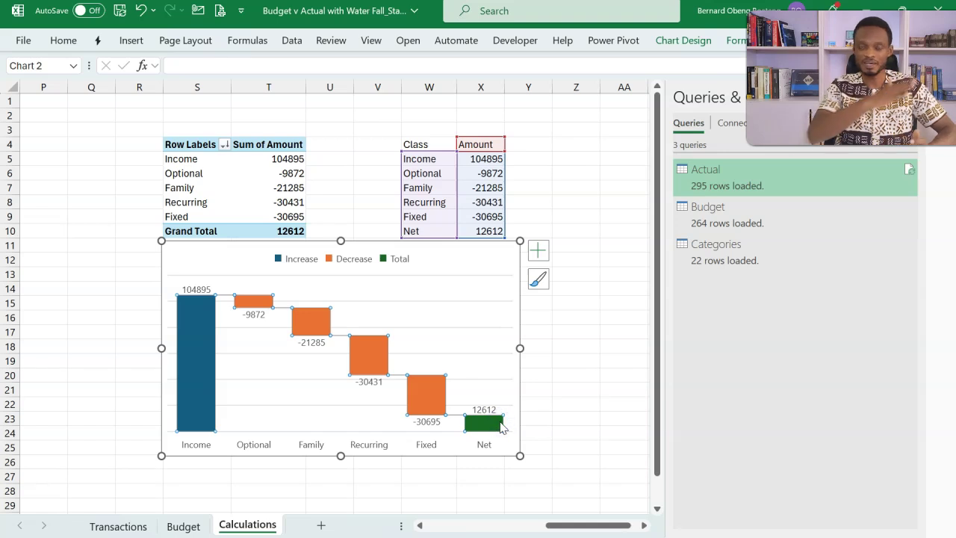
Remove the waterfall chart's gridlines and resize it to span about columns S to Y and rows 15 to 25.
drag(520, 348, 574, 346)
click(523, 332)
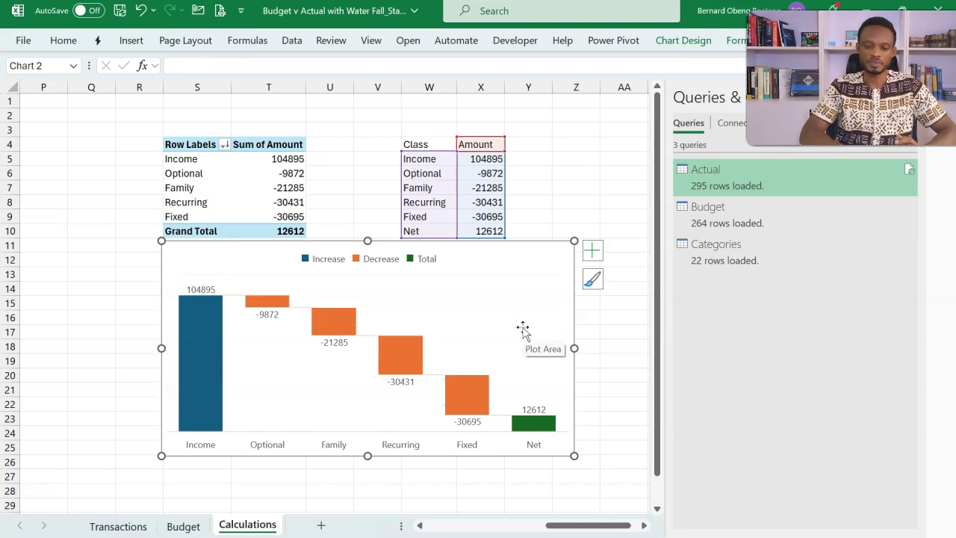
click(574, 242)
drag(574, 241, 536, 298)
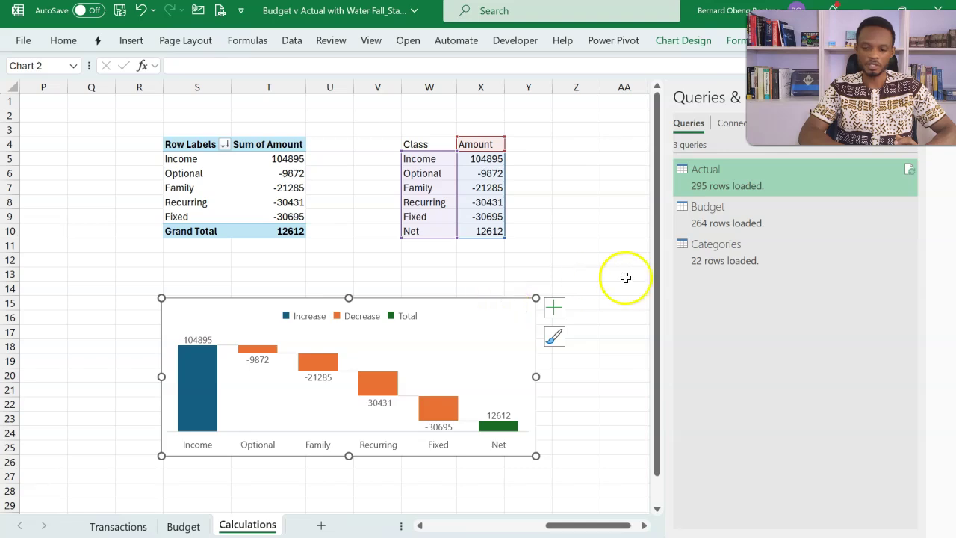
click(517, 259)
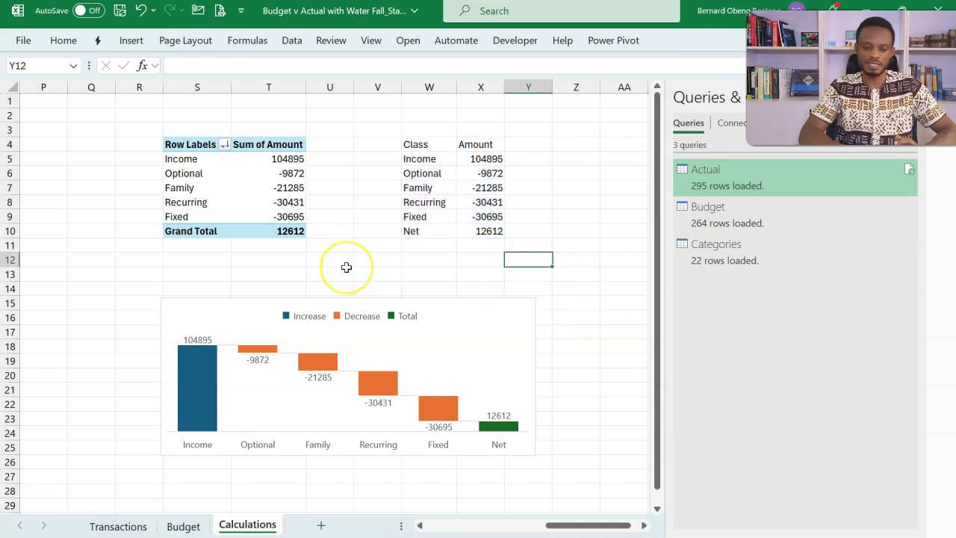
Enter =-C6/C5 in C10 to calculate expenses as a share of income, and format it as a percentage.
scroll(351, 266, left, 5)
scroll(346, 267, left, 2)
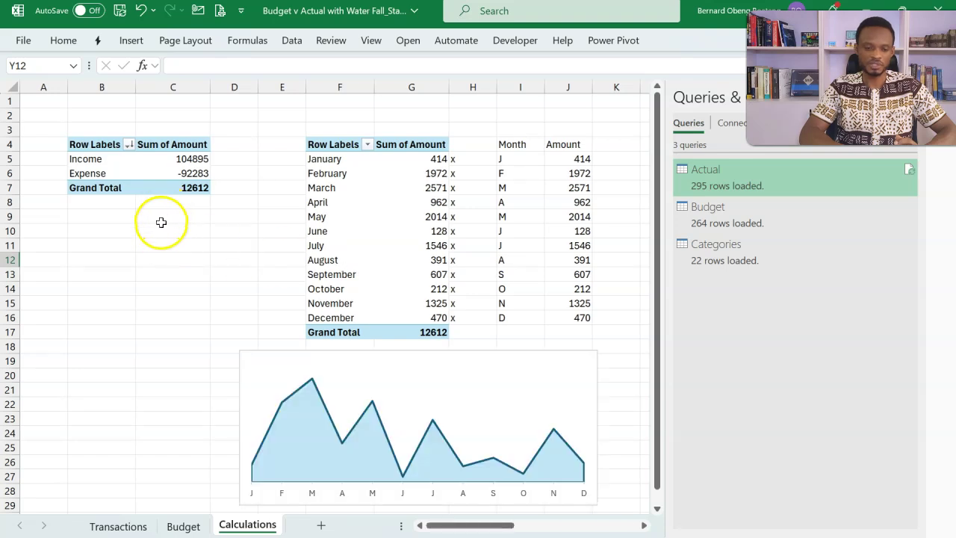
click(163, 230)
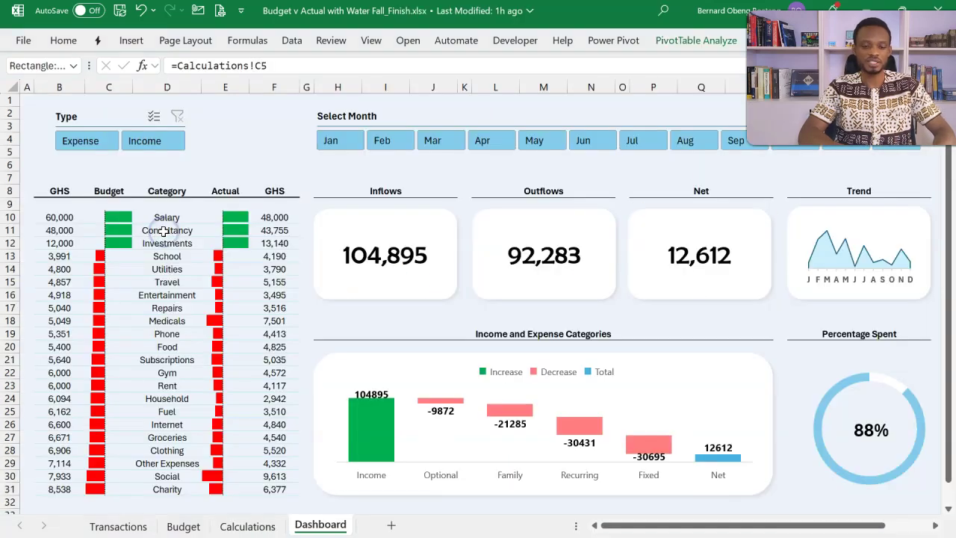
click(699, 188)
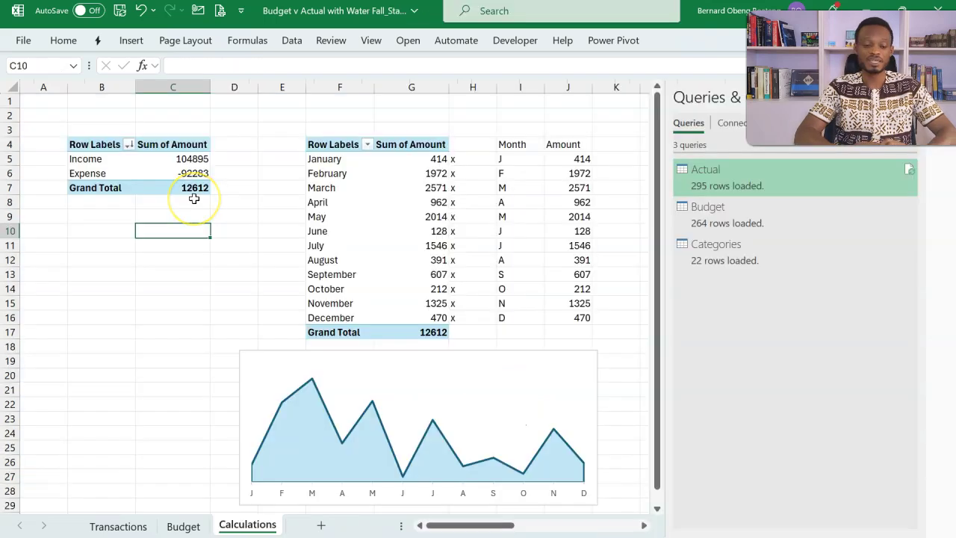
text(=)
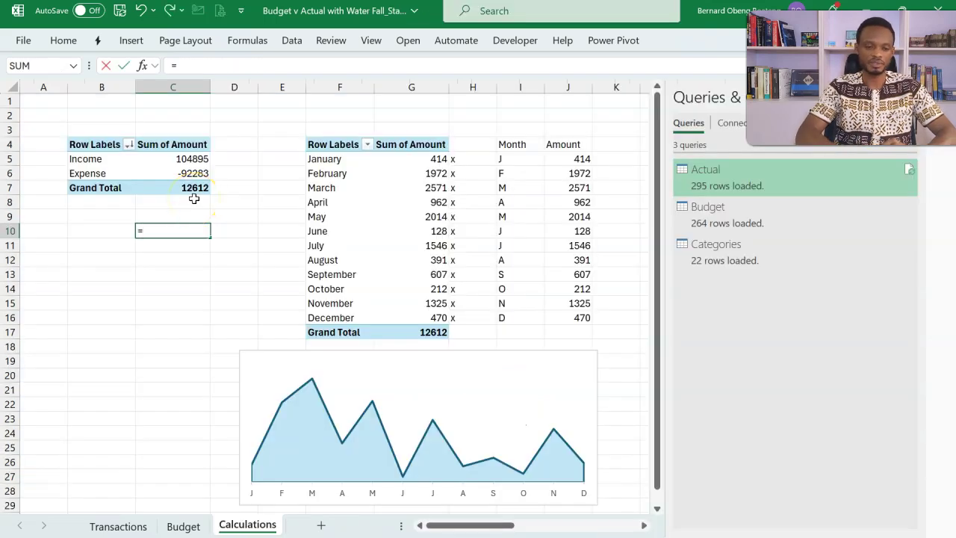
click(189, 174)
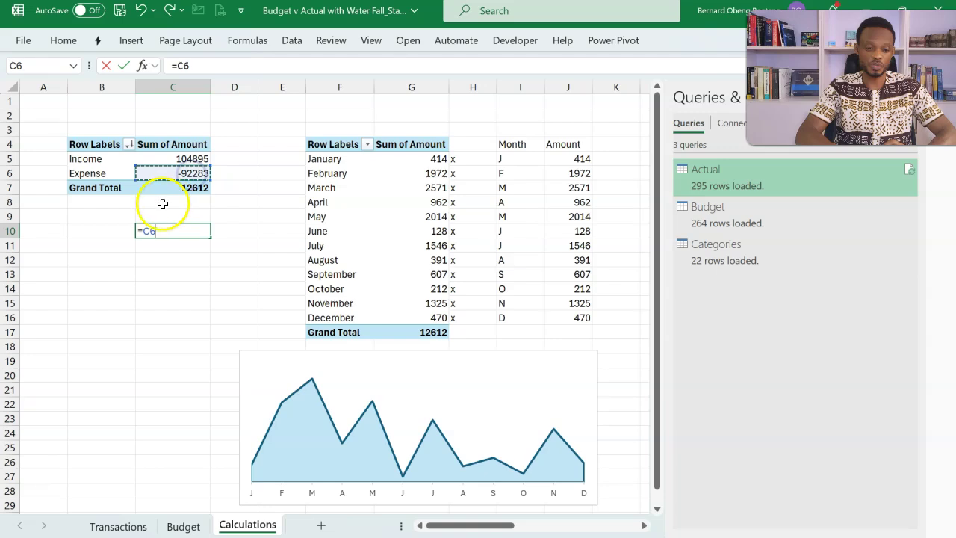
click(142, 231)
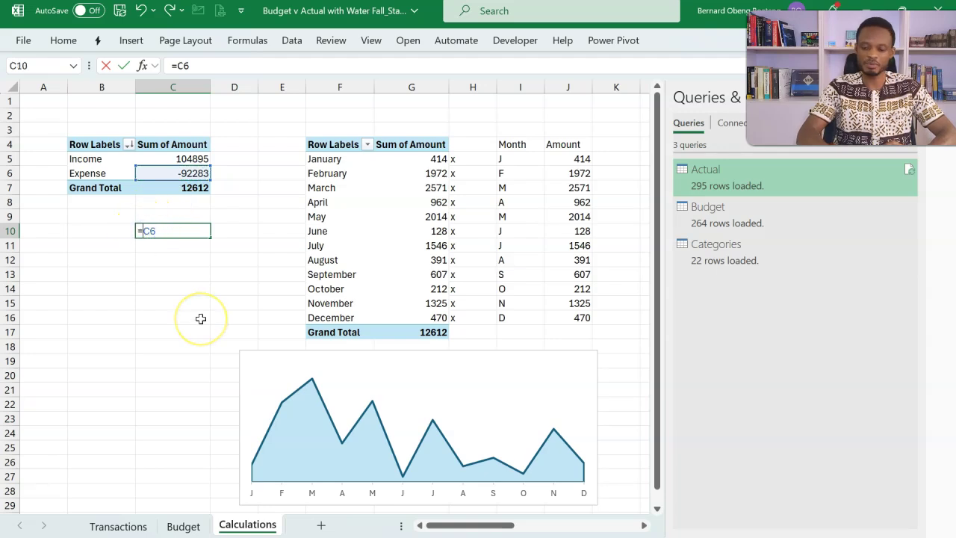
click(176, 230)
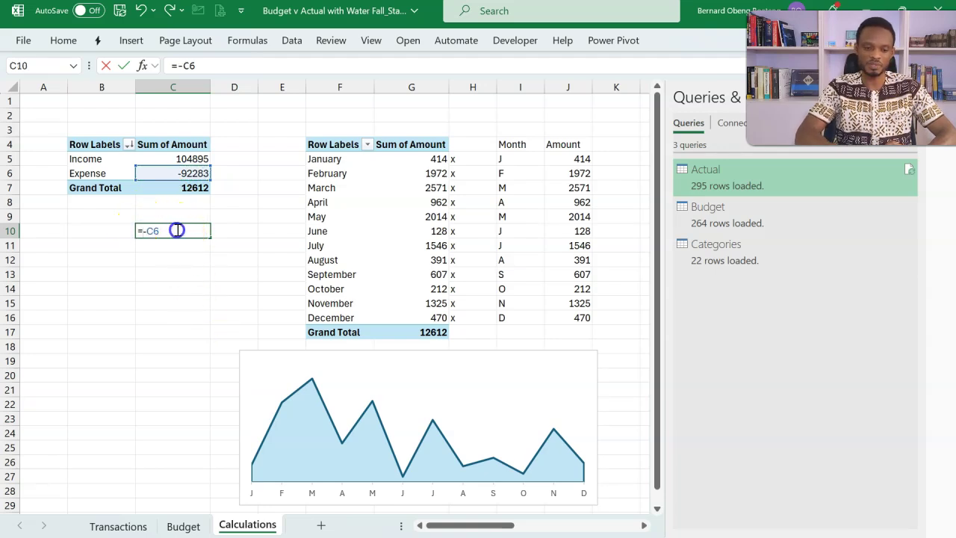
click(191, 159)
key(Return)
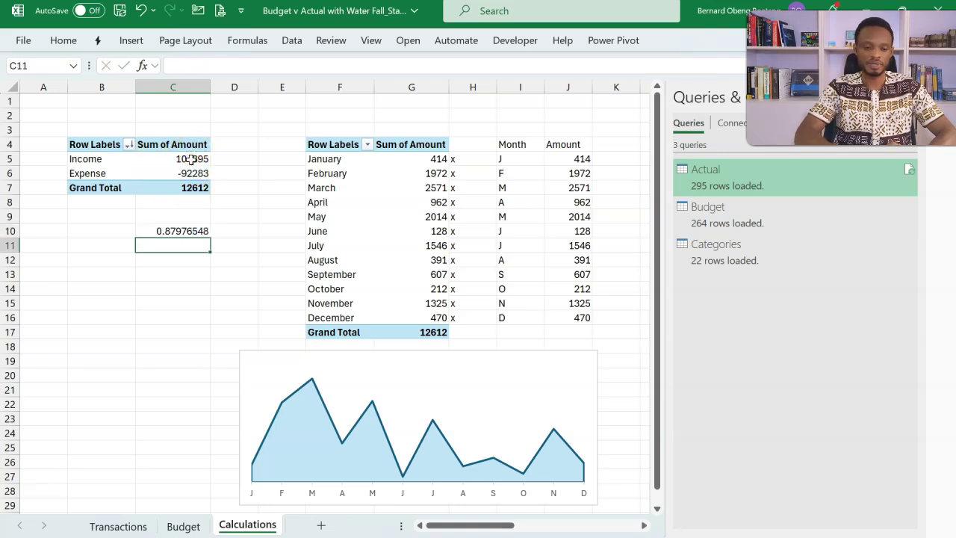
click(164, 230)
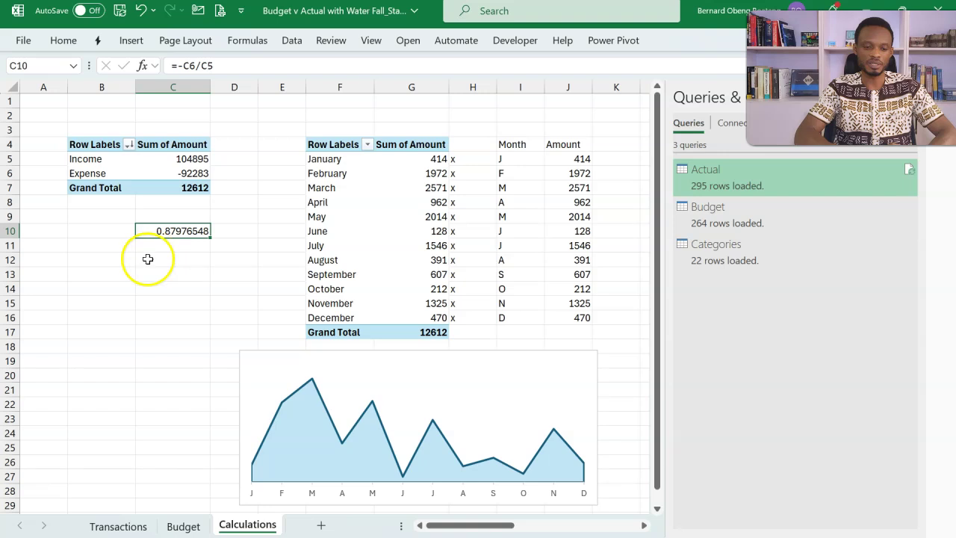
key(ctrl+shift+5)
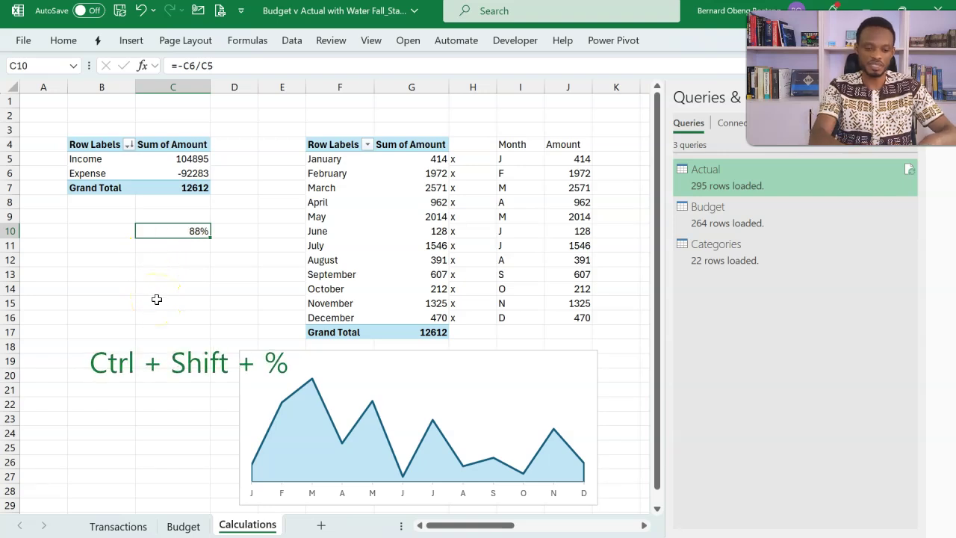
Enter =1-C10 in C9 to calculate the remaining share of income.
click(179, 219)
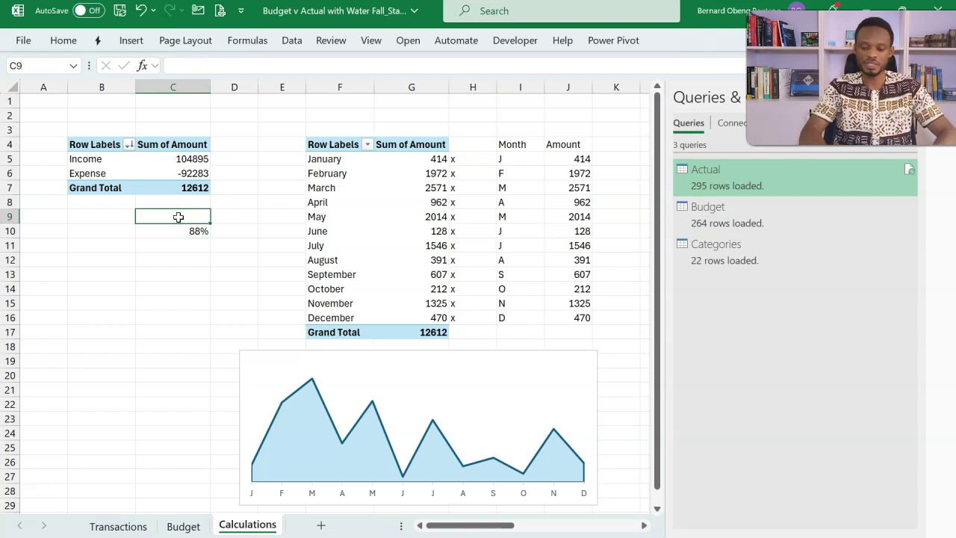
text(=1-)
click(175, 231)
key(Return)
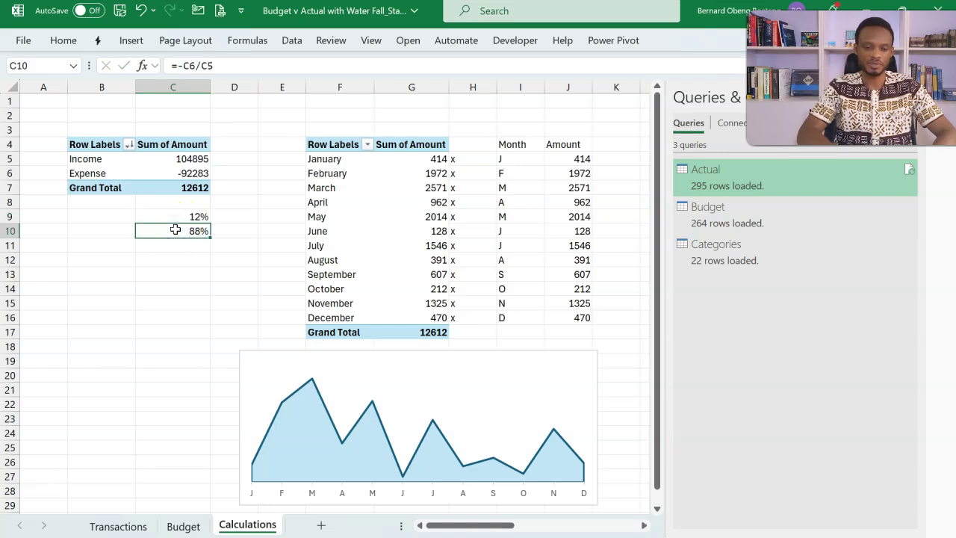
drag(179, 220, 180, 231)
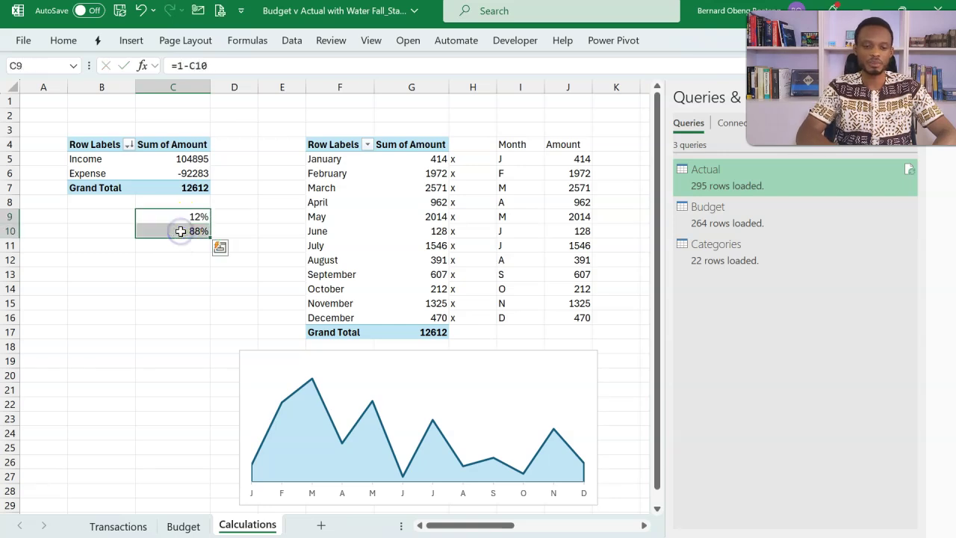
Label the percentage figures by entering % Spent in B9.
click(97, 216)
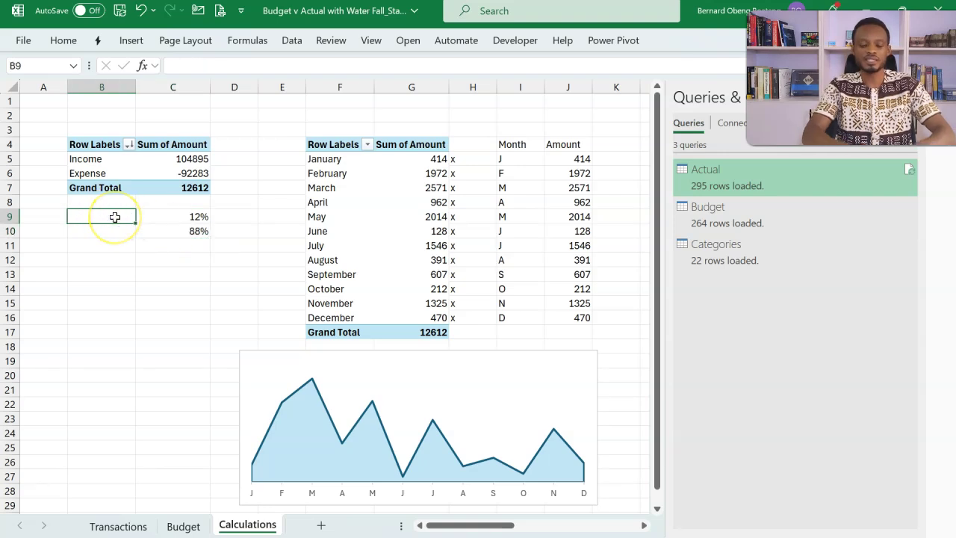
text(%)
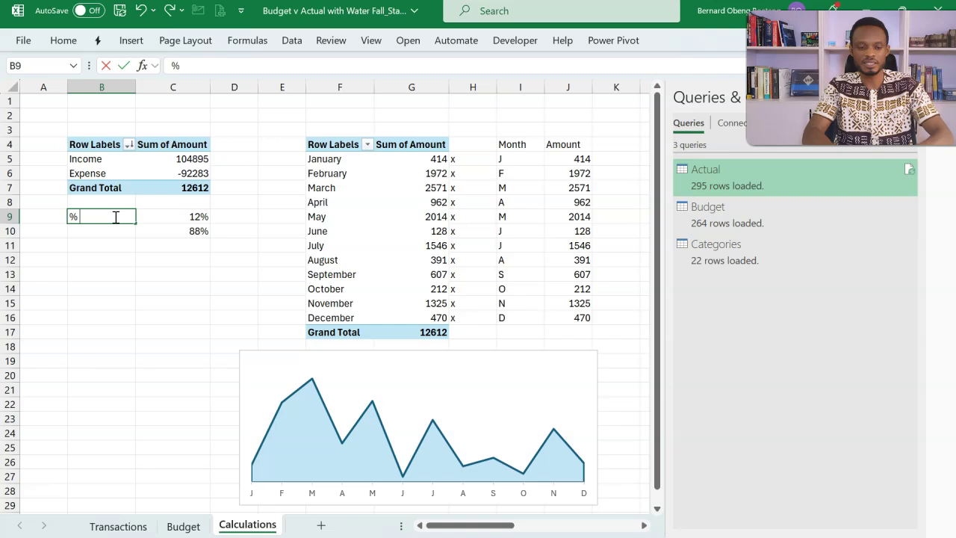
text( Spent)
key(Return)
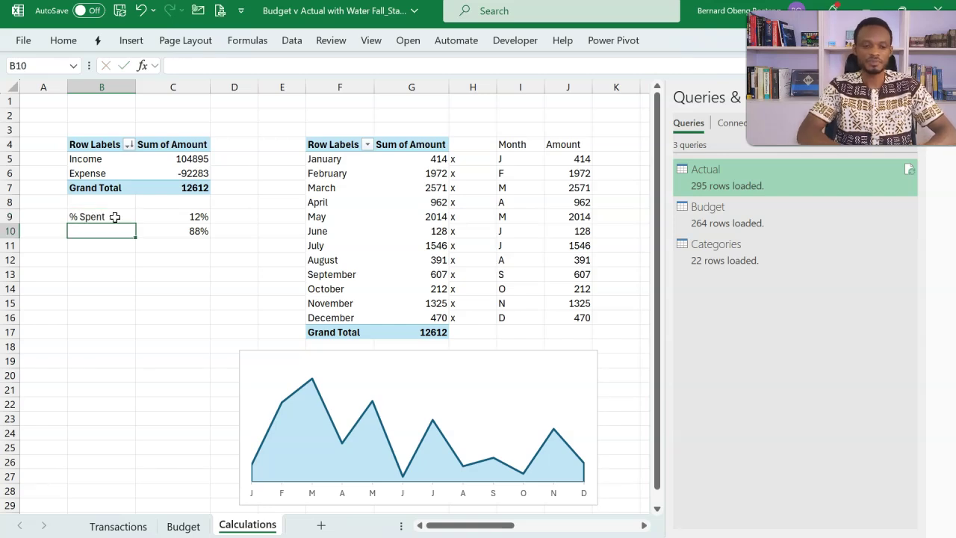
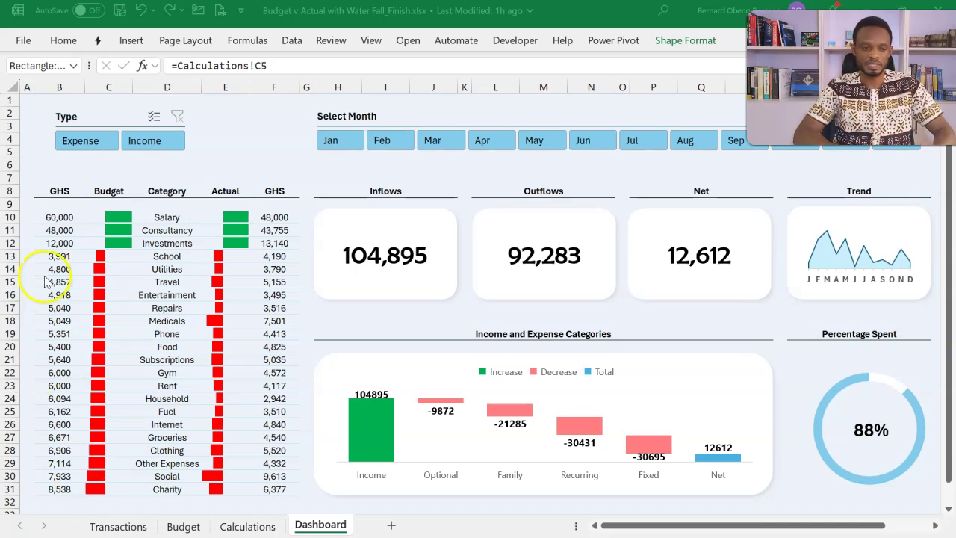
Examine the finished dashboard's narrow spacer columns A, G, K, O and S to see how the layout is divided.
click(26, 86)
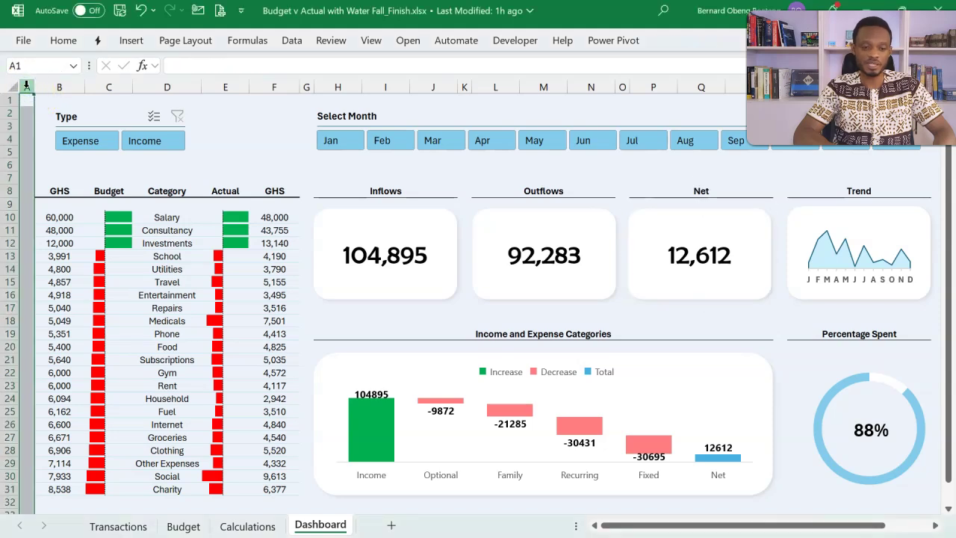
click(307, 87)
ctrl+click(464, 87)
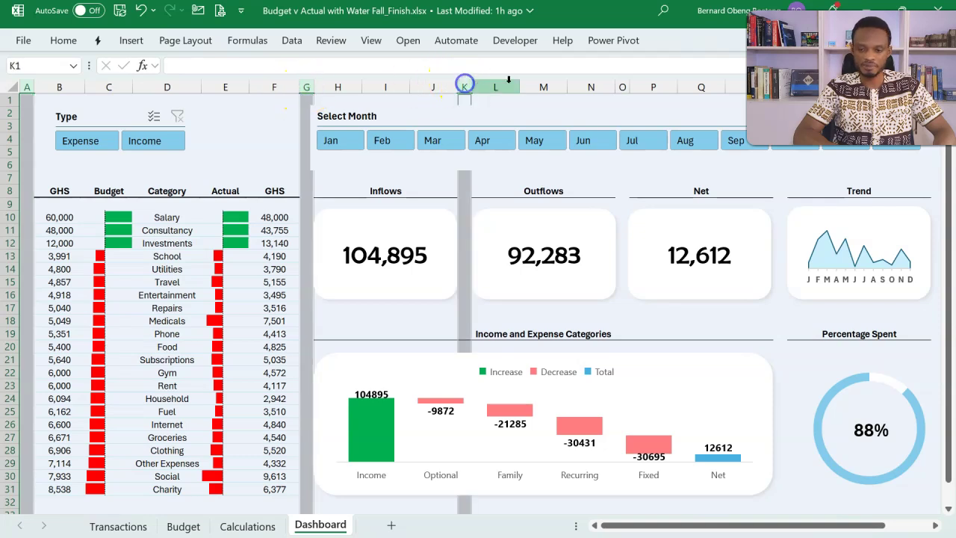
ctrl+click(622, 86)
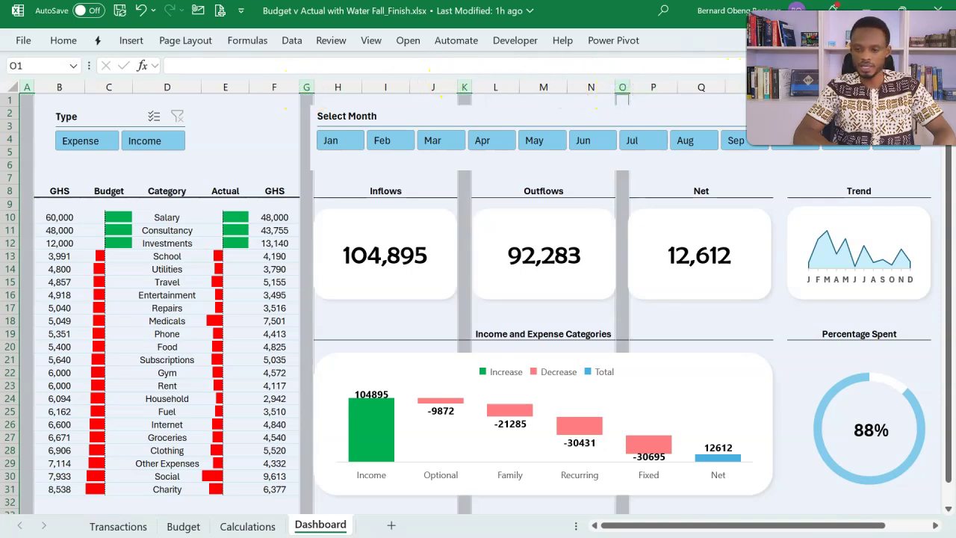
ctrl+click(780, 86)
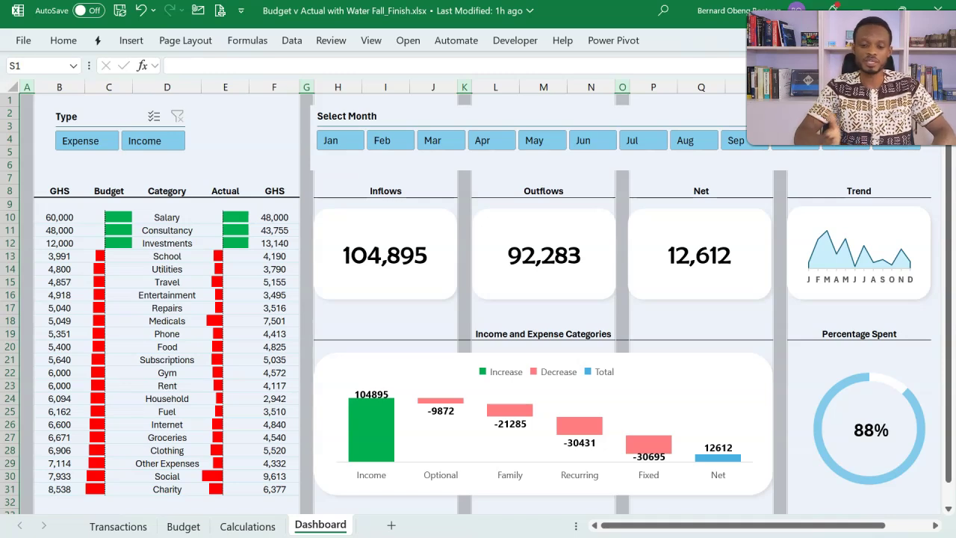
click(258, 154)
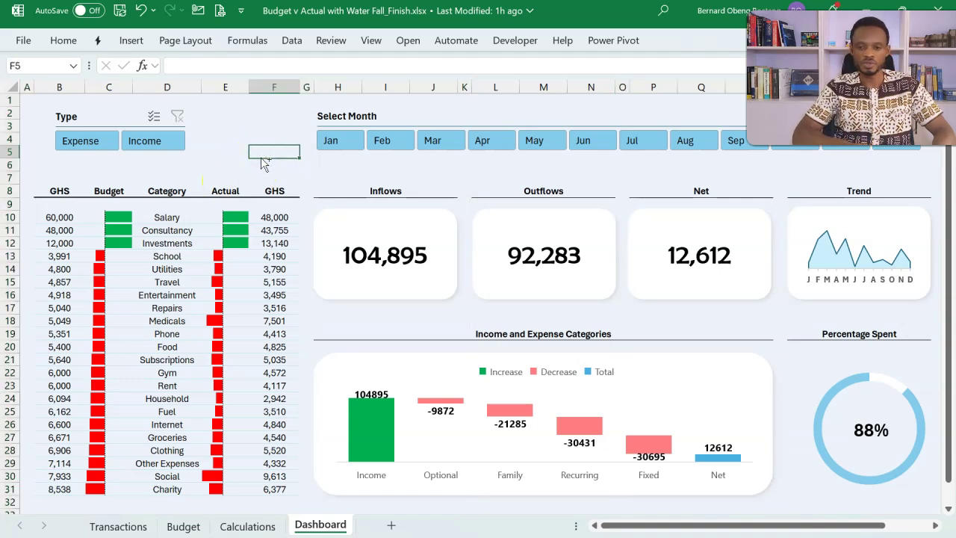
Return to the working copy of the workbook, add a new worksheet, and name it Dashboard.
key(ctrl+Page_Up)
click(321, 525)
click(282, 364)
key(alt)
text(horDashboard)
click(254, 329)
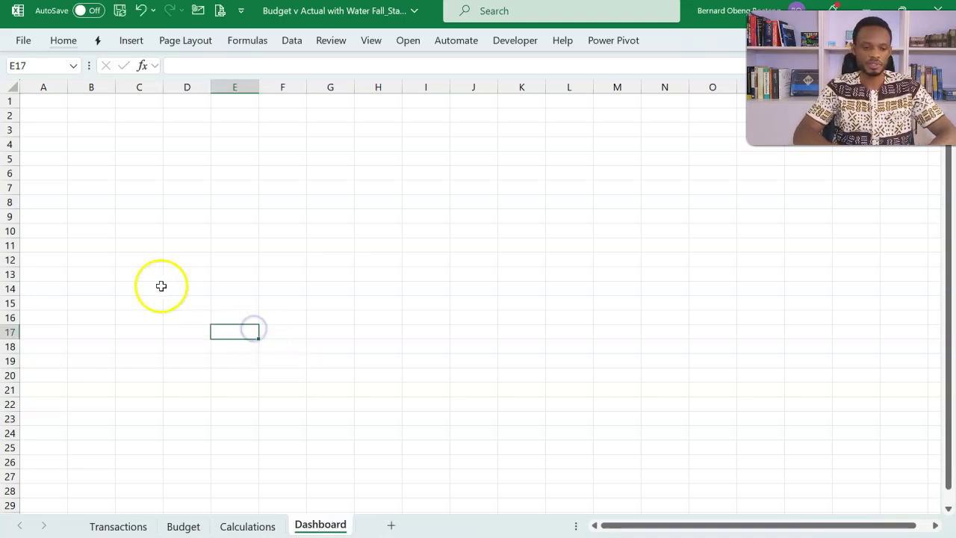
Set the width of columns A, G, K, O and S to 2 on the Dashboard sheet.
click(40, 202)
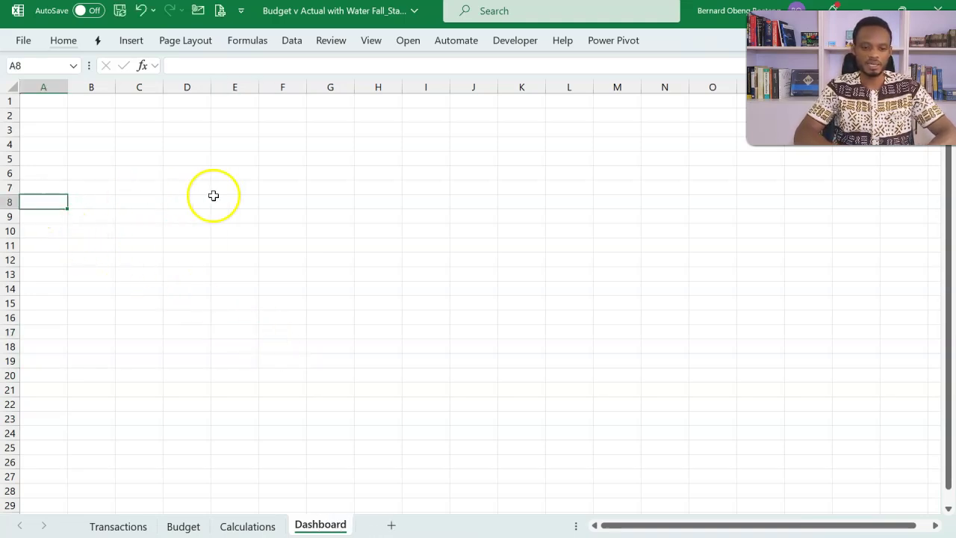
ctrl+click(329, 202)
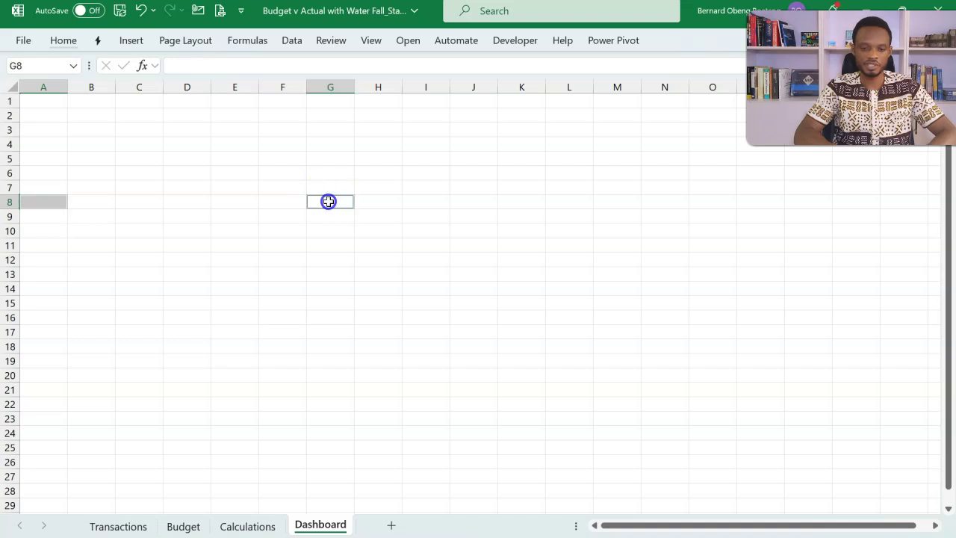
ctrl+click(517, 197)
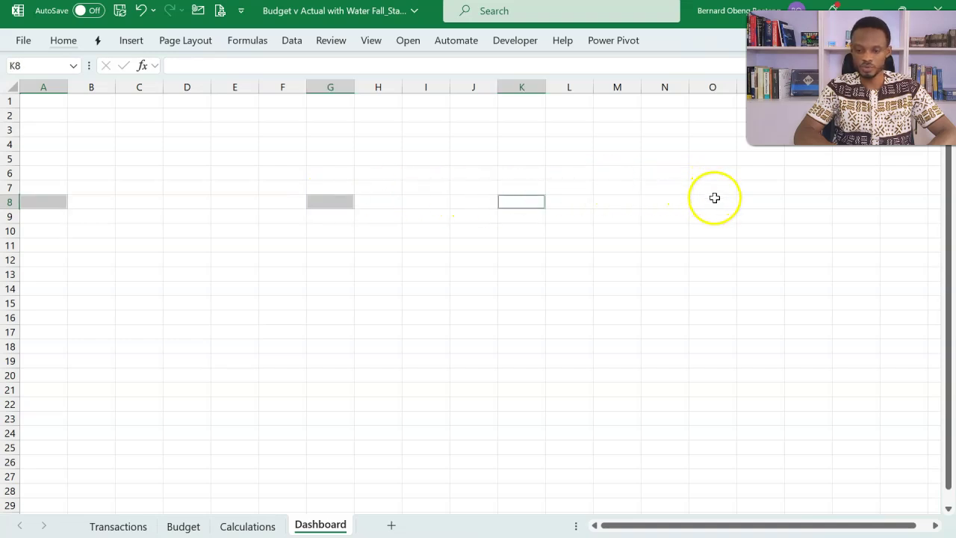
ctrl+click(720, 206)
ctrl+click(894, 202)
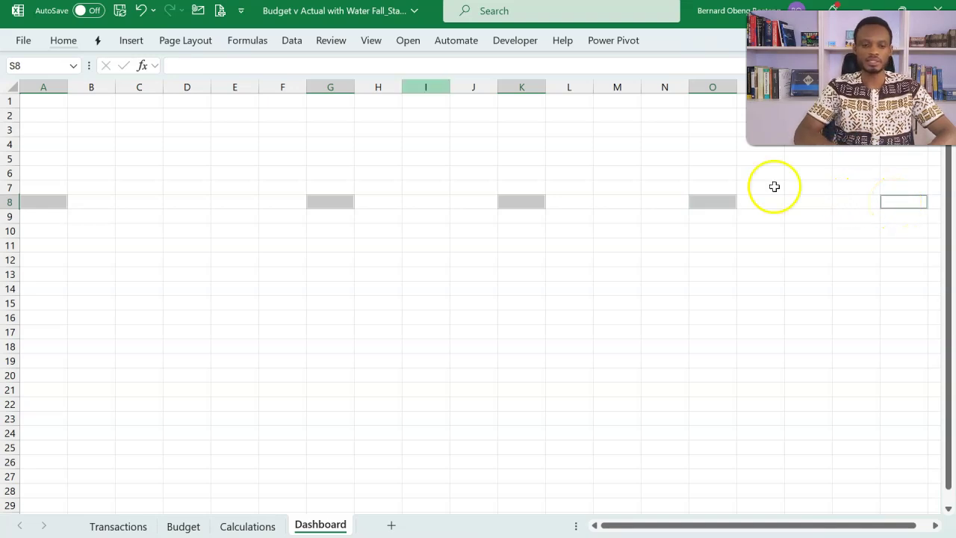
click(71, 40)
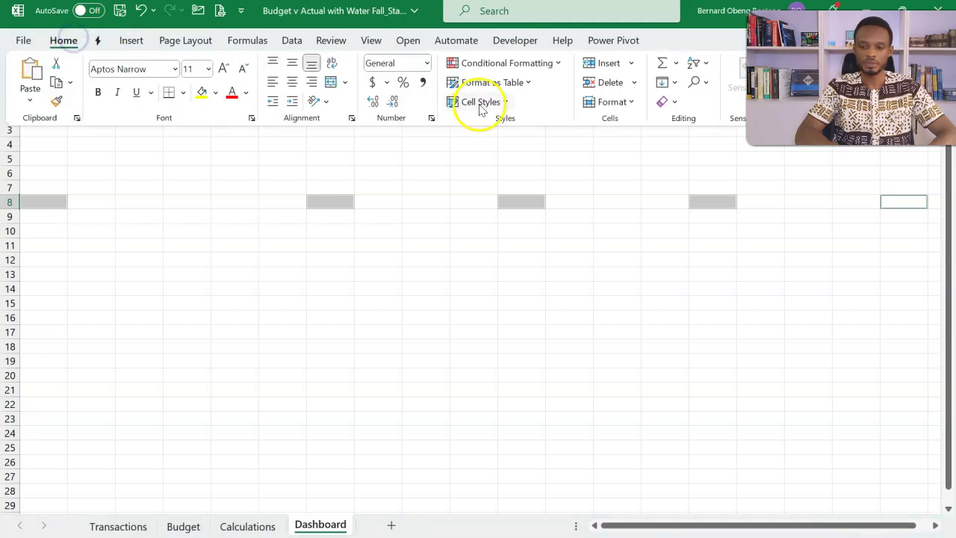
click(631, 101)
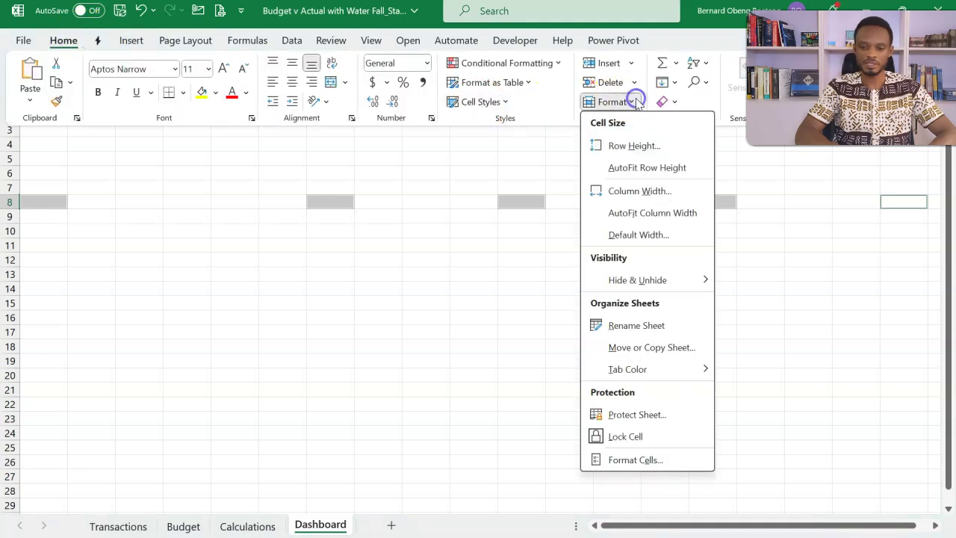
click(627, 190)
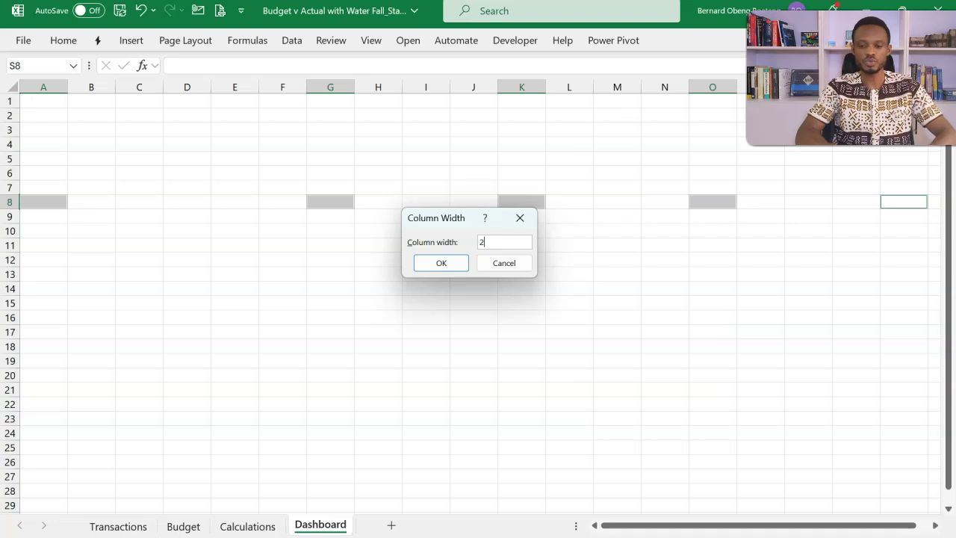
key(Return)
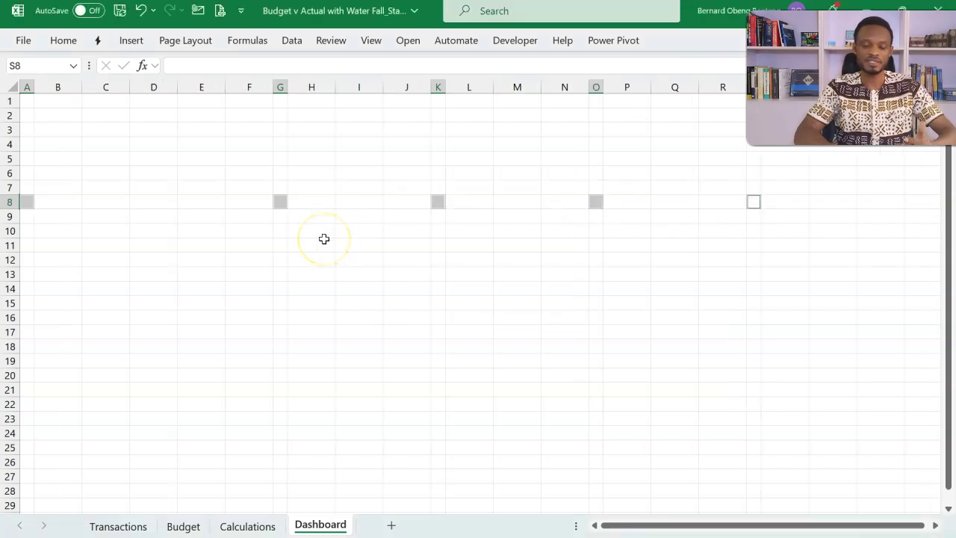
Reduce the font size of the entire Dashboard sheet to 10.
click(137, 213)
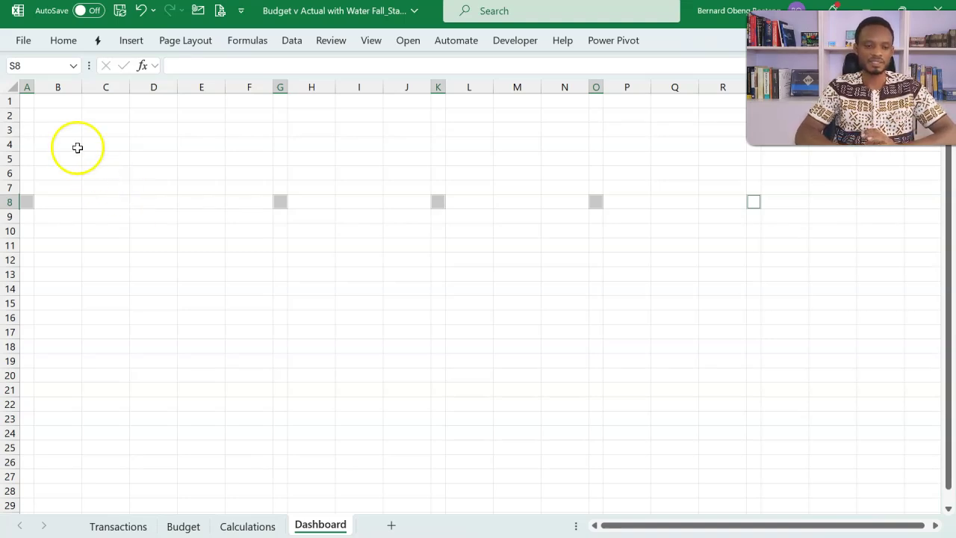
click(13, 88)
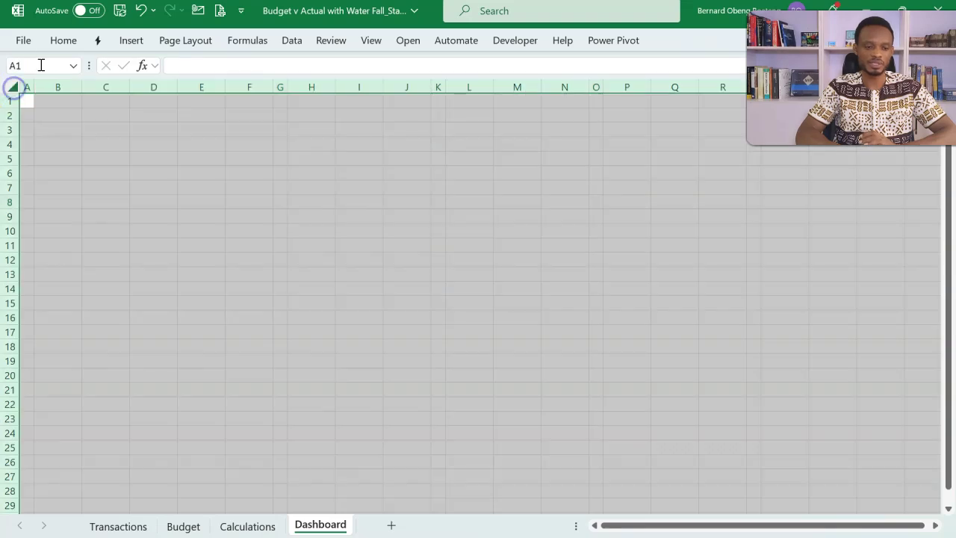
click(67, 39)
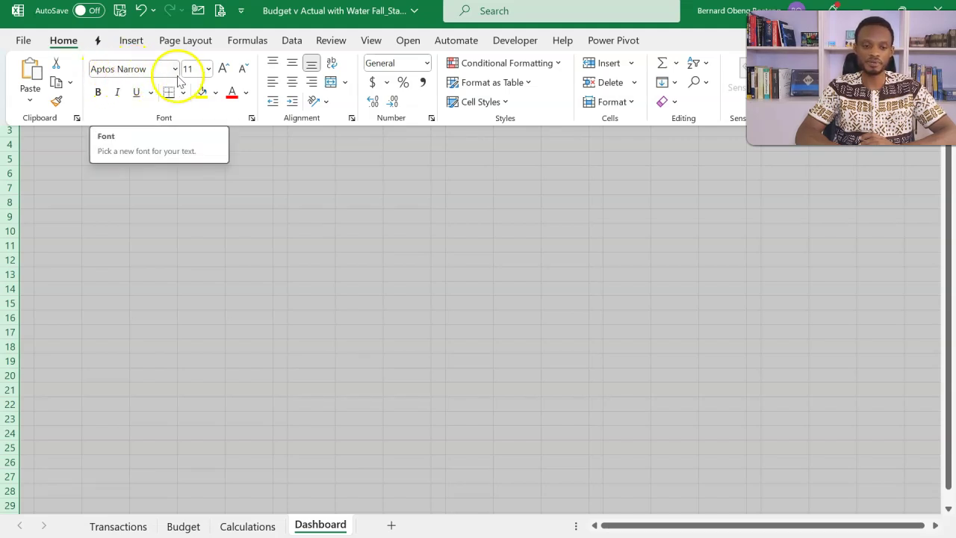
click(242, 70)
click(229, 249)
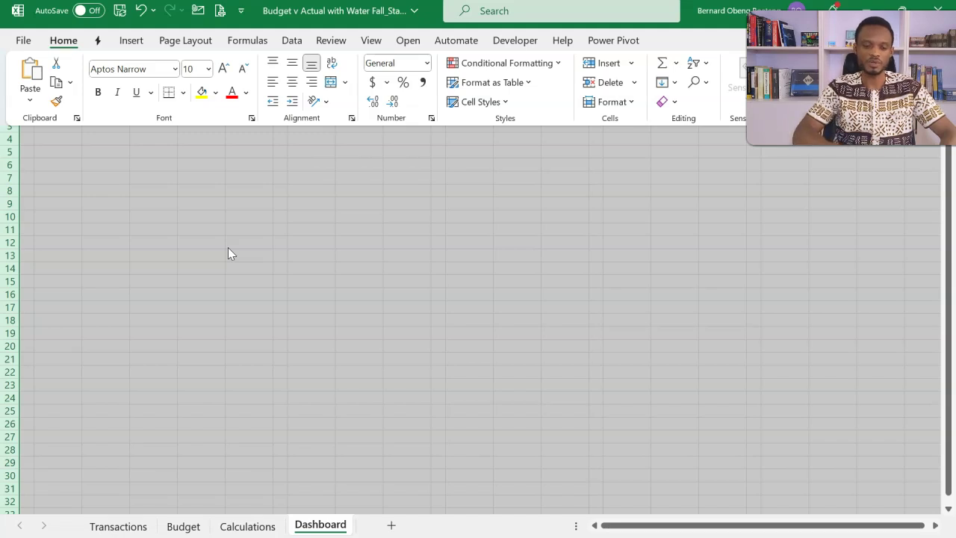
click(227, 247)
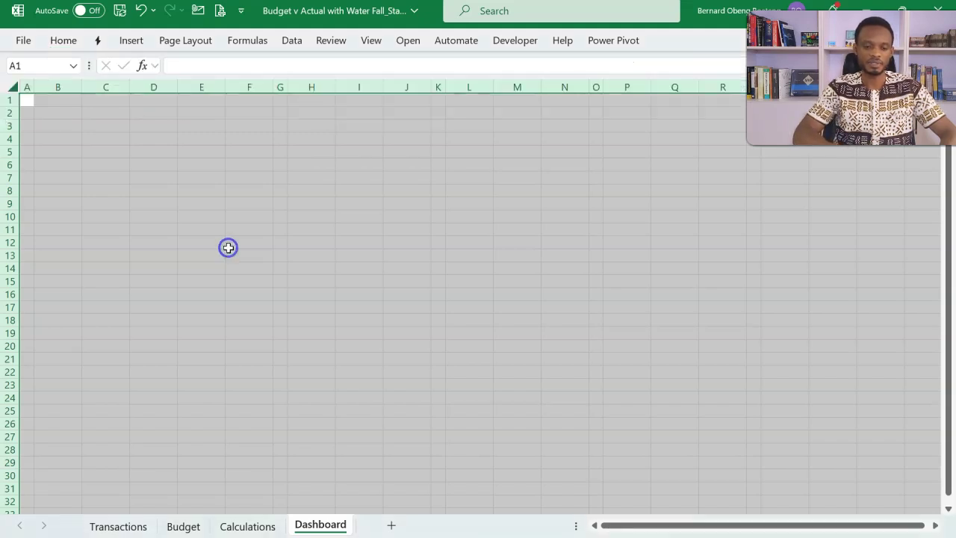
Check in the finished workbook which rows and columns the Inflows card covers, then return to the working copy.
key(alt+Tab)
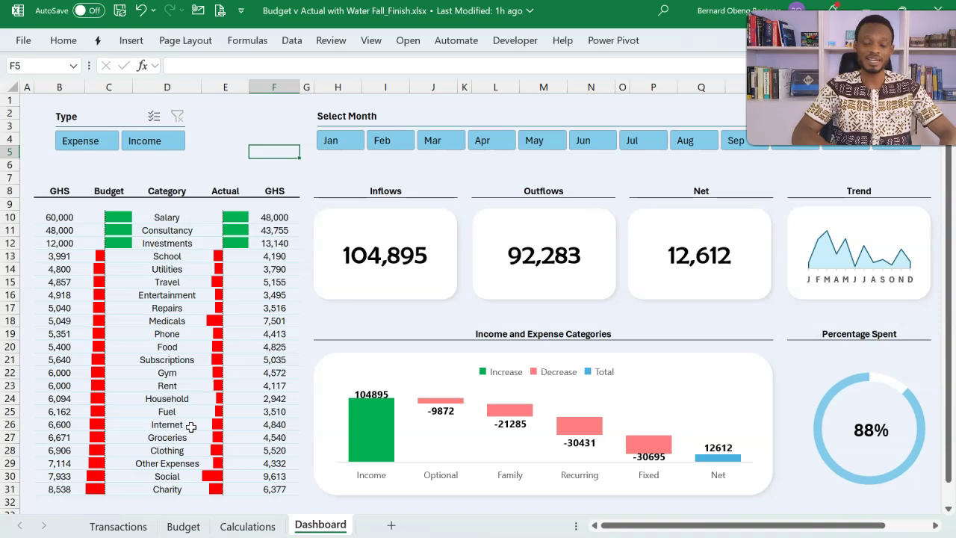
click(323, 202)
key(Down)
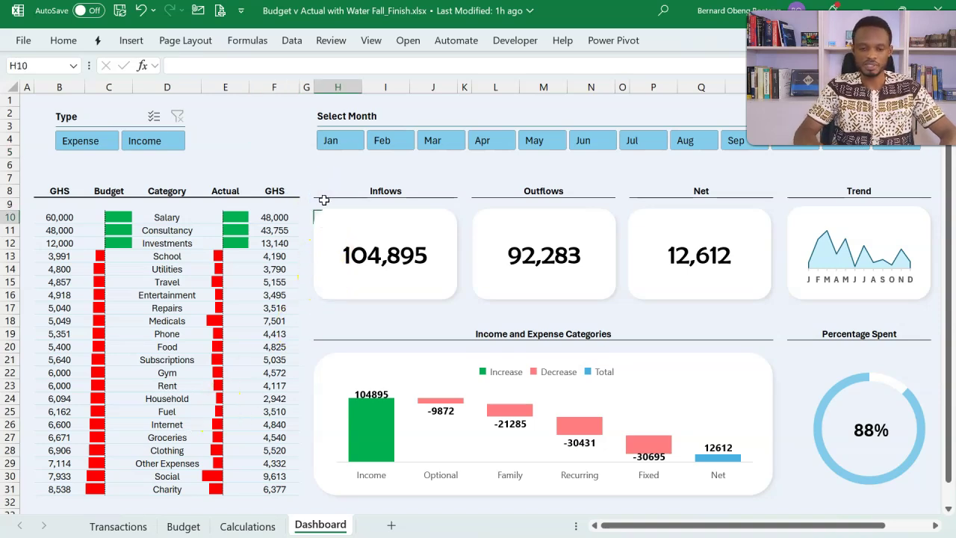
key(shift+Down)
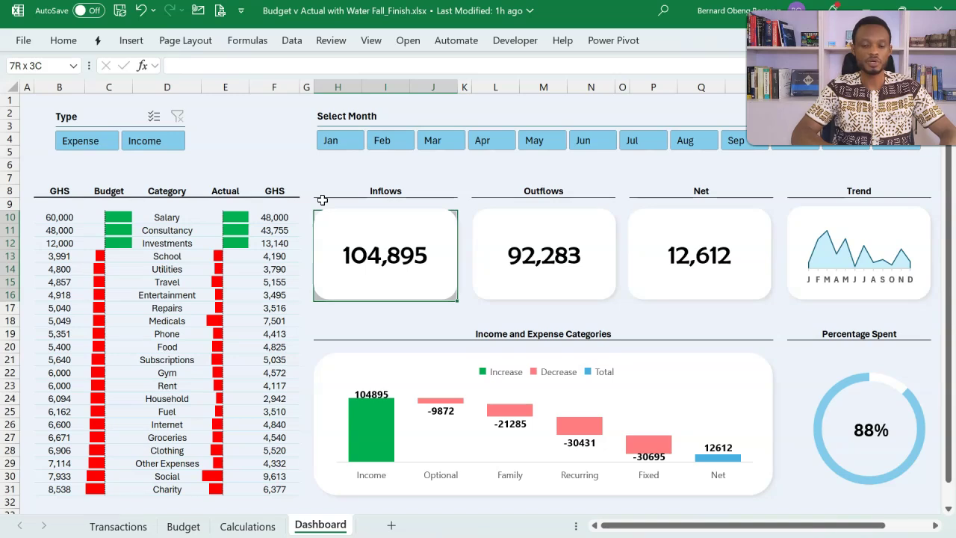
key(alt+Tab)
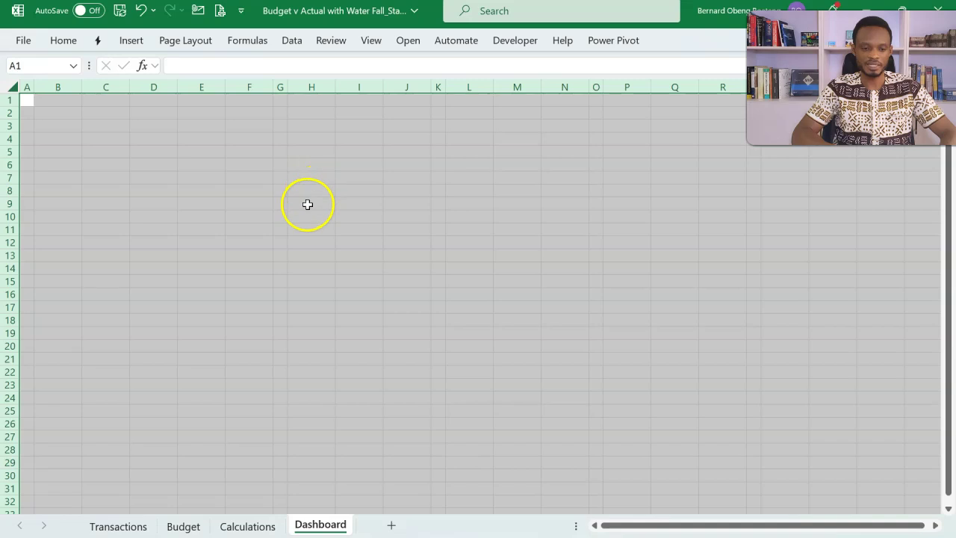
Outline H9:J16 with an outside border as the placeholder for the first dashboard card.
click(306, 203)
key(shift+Right)
key(shift+Right)
key(shift+Down)
key(shift+Down)
key(shift+Down)
key(shift+Down)
key(shift+Down)
key(shift+Down)
key(shift+Down)
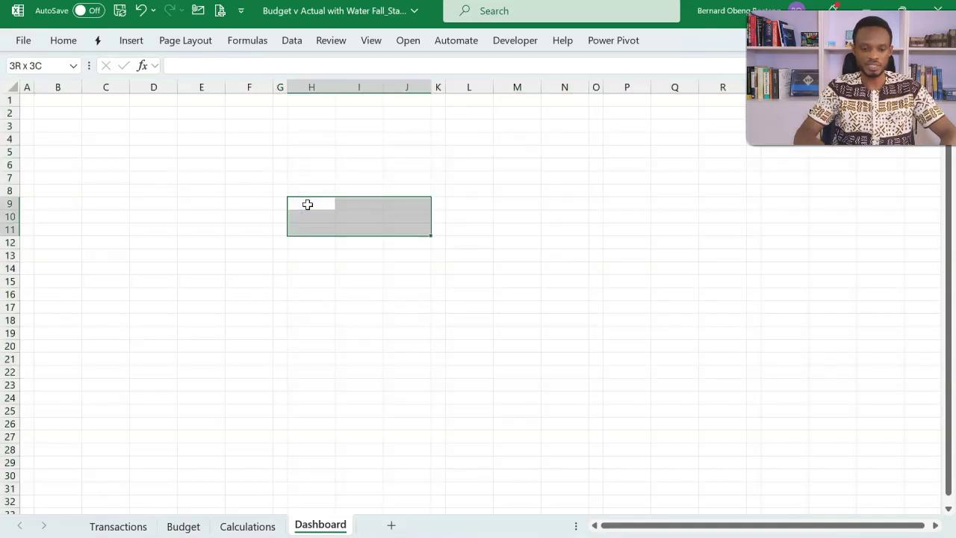
click(66, 42)
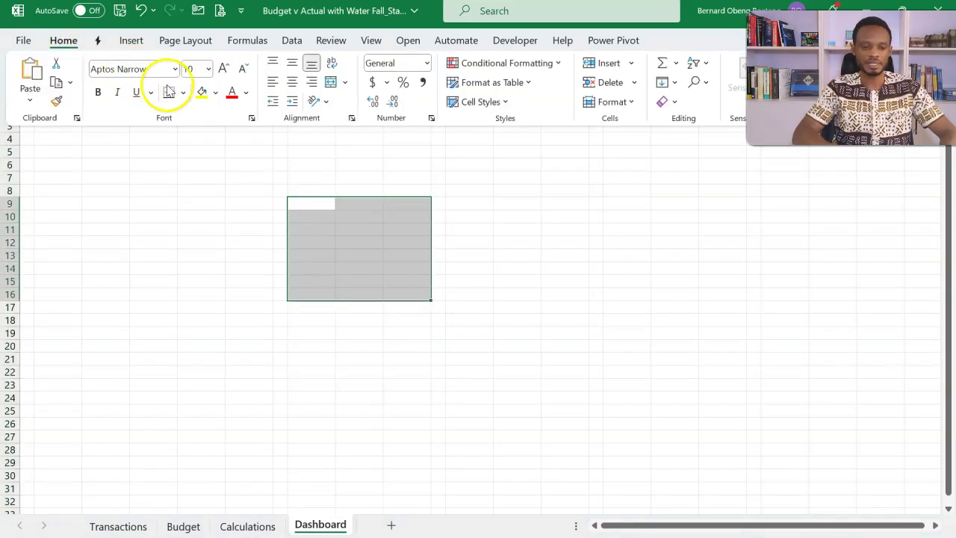
click(182, 94)
click(199, 270)
click(480, 214)
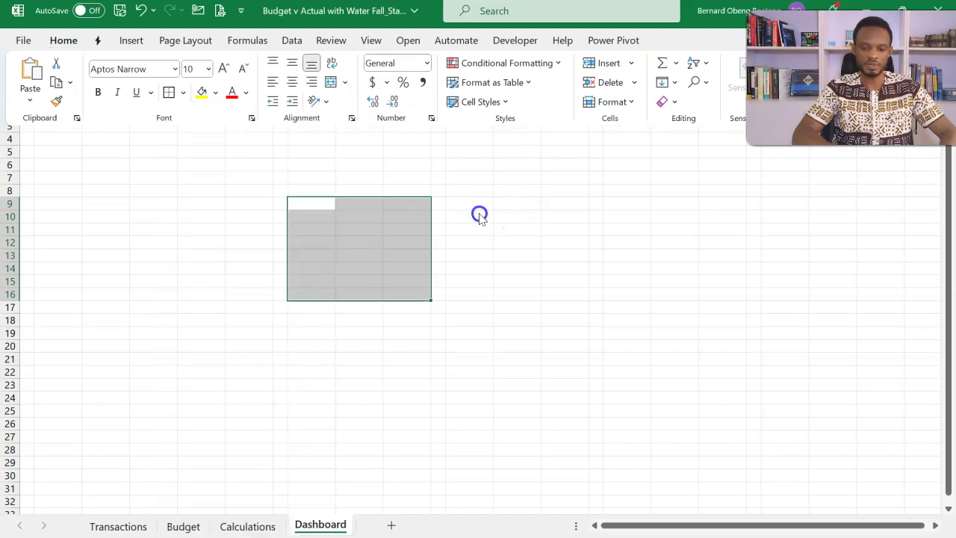
Repeat the outside border around L9:N16, P9:R16 and T9:V16 for the remaining three cards.
drag(475, 201, 550, 295)
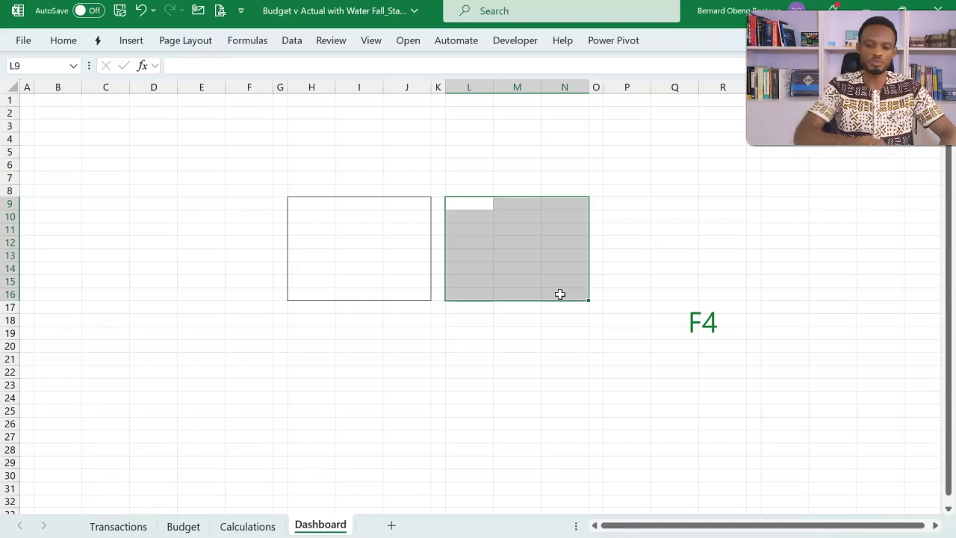
drag(632, 203, 710, 298)
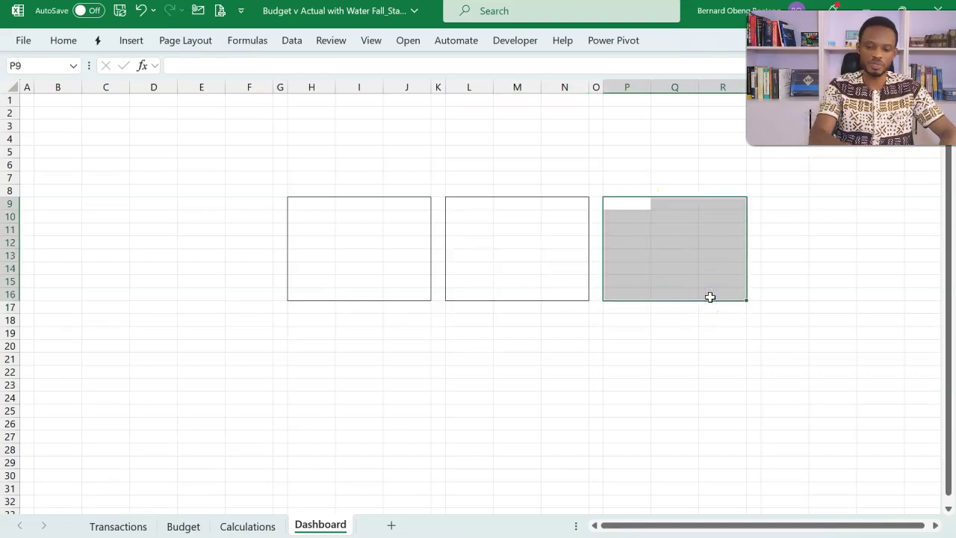
drag(781, 200, 862, 292)
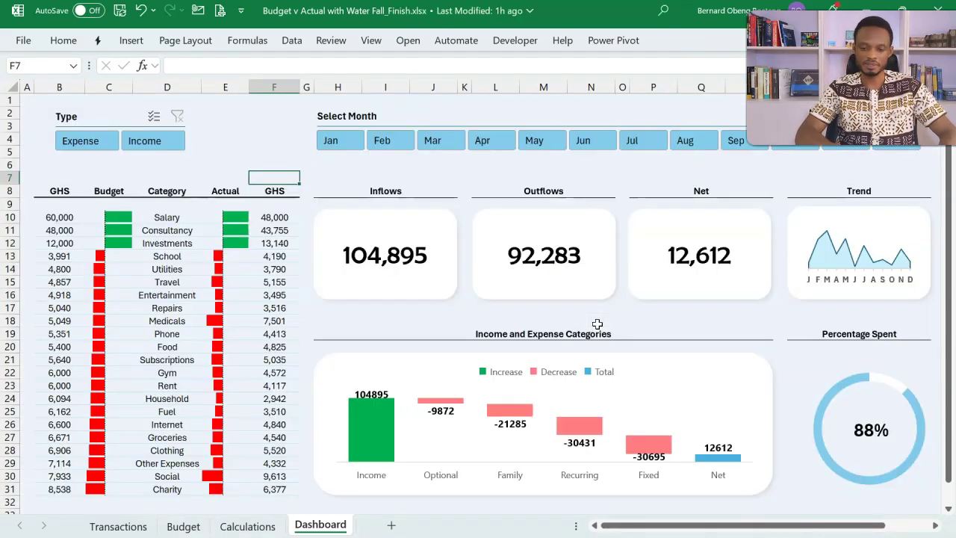
Outline H20:R31 with an outside border as the waterfall chart's placeholder, and try to outline T20:V31 the same way.
click(336, 349)
key(Escape)
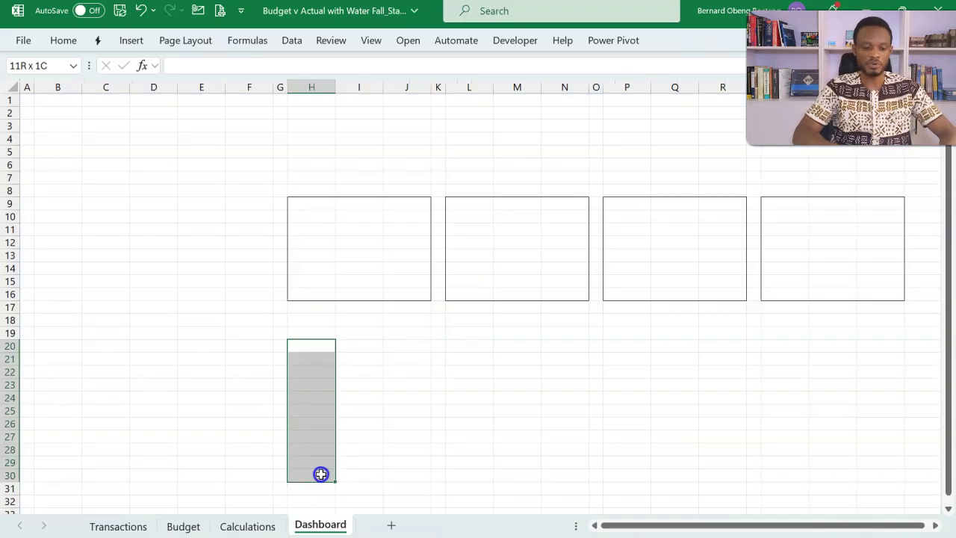
drag(321, 474, 712, 485)
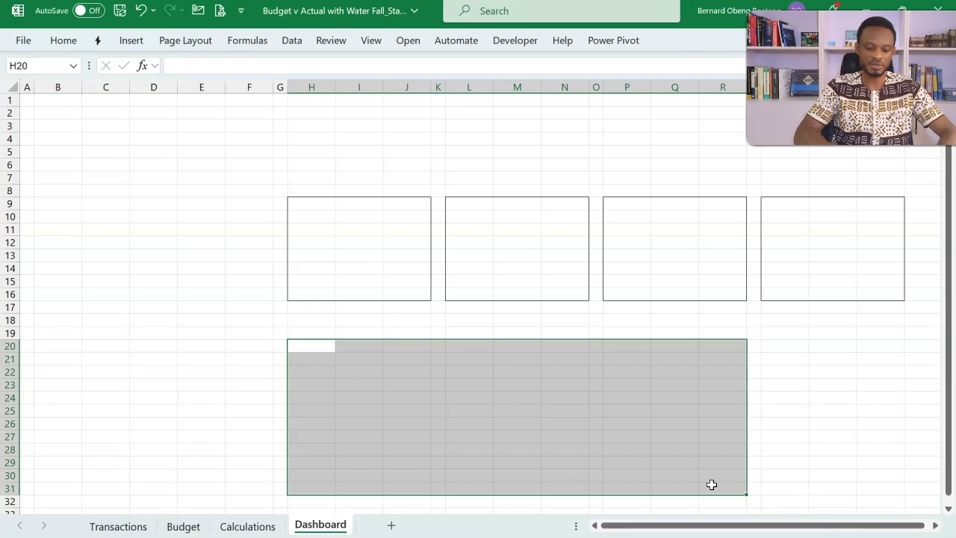
drag(777, 343, 883, 484)
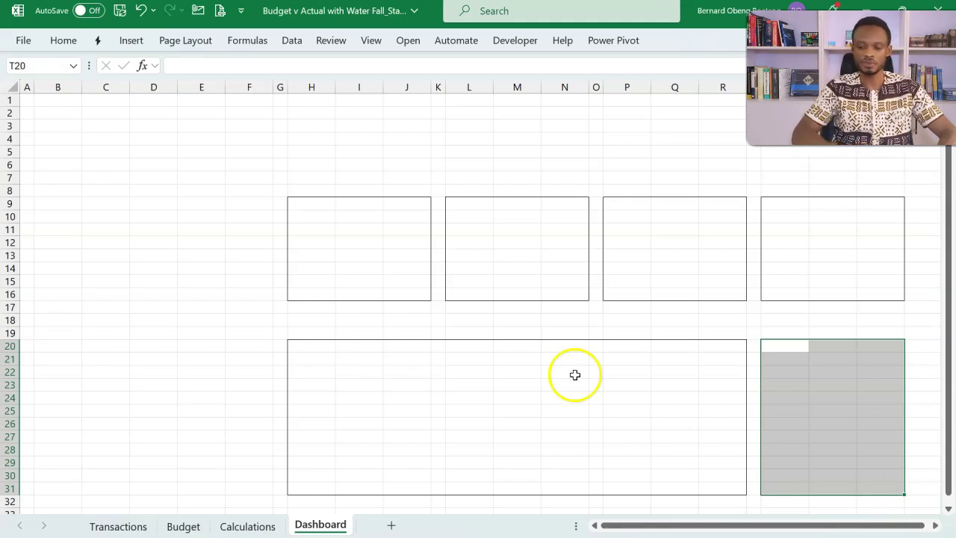
Outline B10:F31 with an outside border as the placeholder for the budget versus actual category table.
click(56, 220)
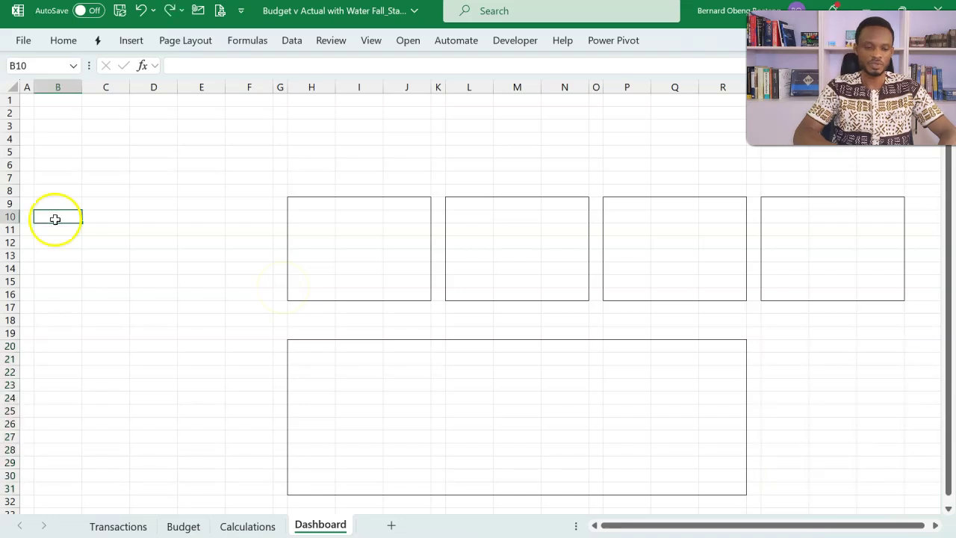
drag(62, 222, 241, 489)
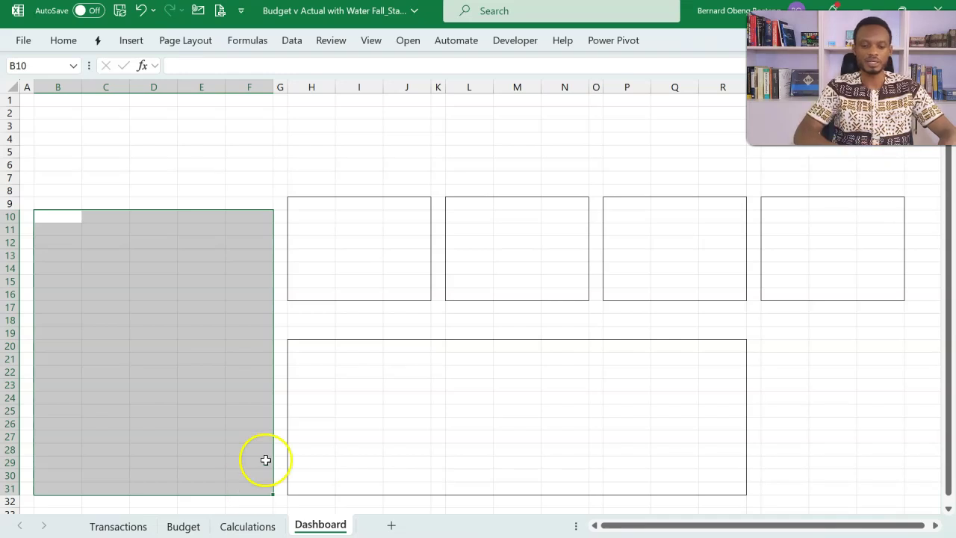
click(381, 383)
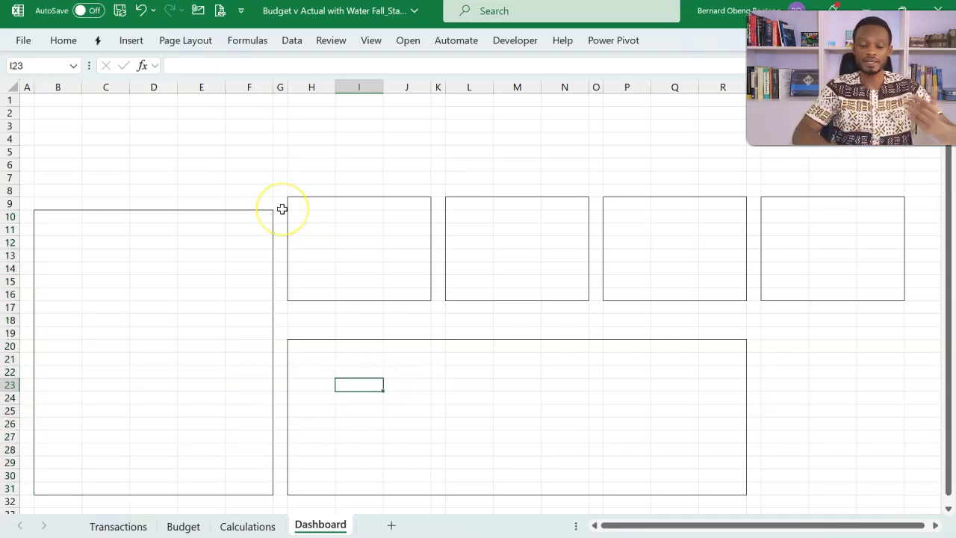
Switch to the finished workbook and copy the custom hex code of its Dashboard background fill, leaving that fill as it is.
click(202, 270)
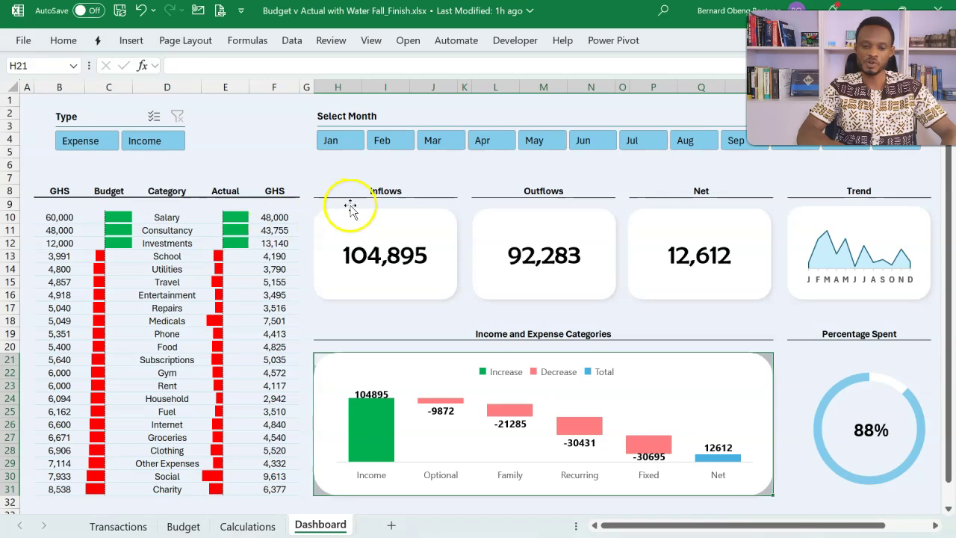
click(360, 215)
click(277, 161)
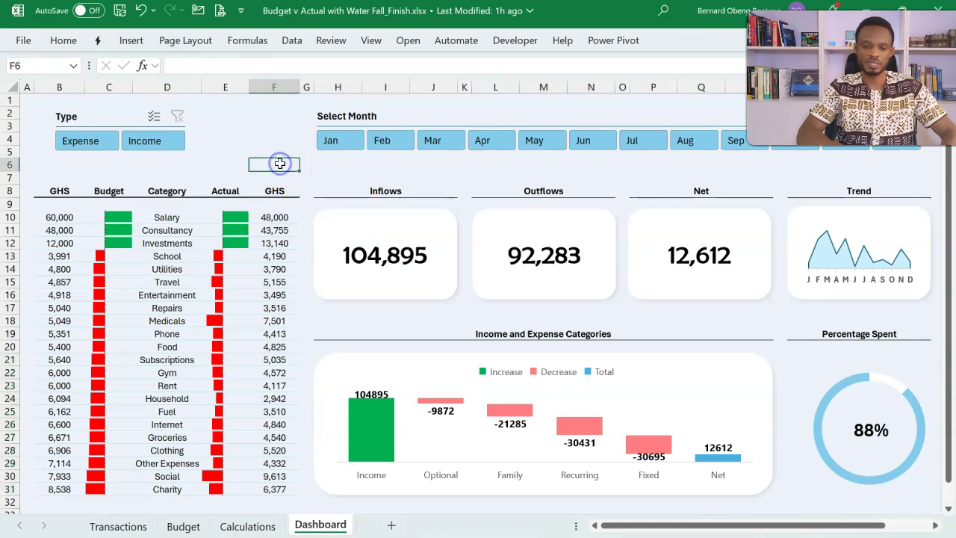
click(64, 41)
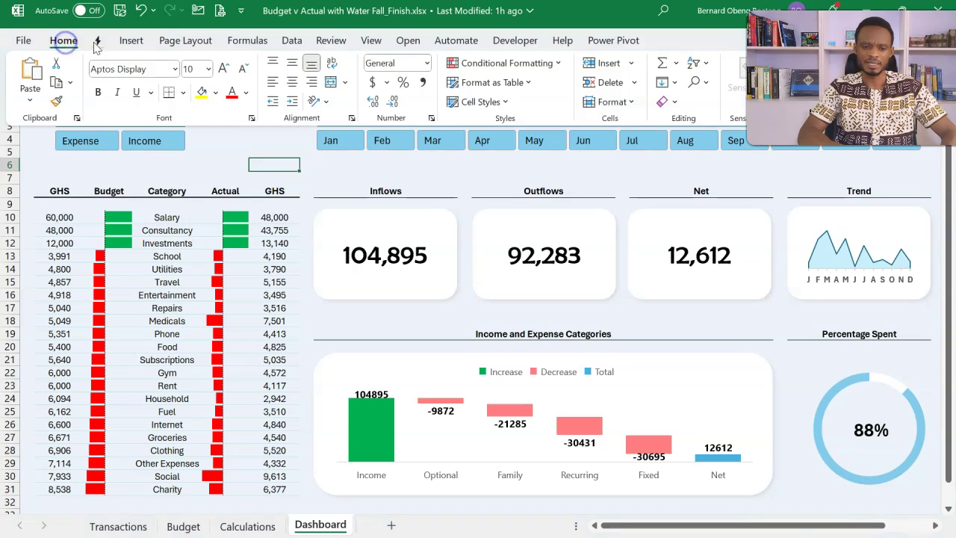
click(215, 92)
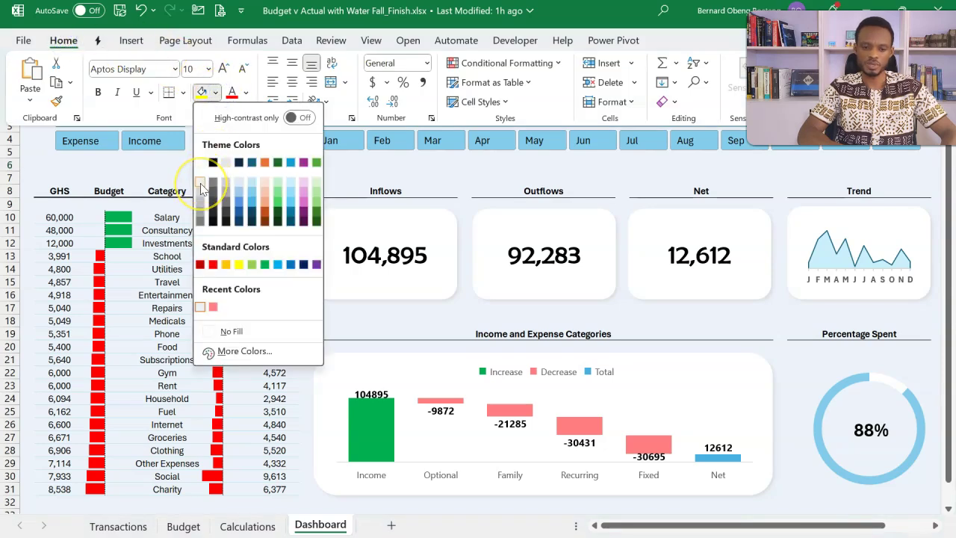
click(177, 177)
click(216, 92)
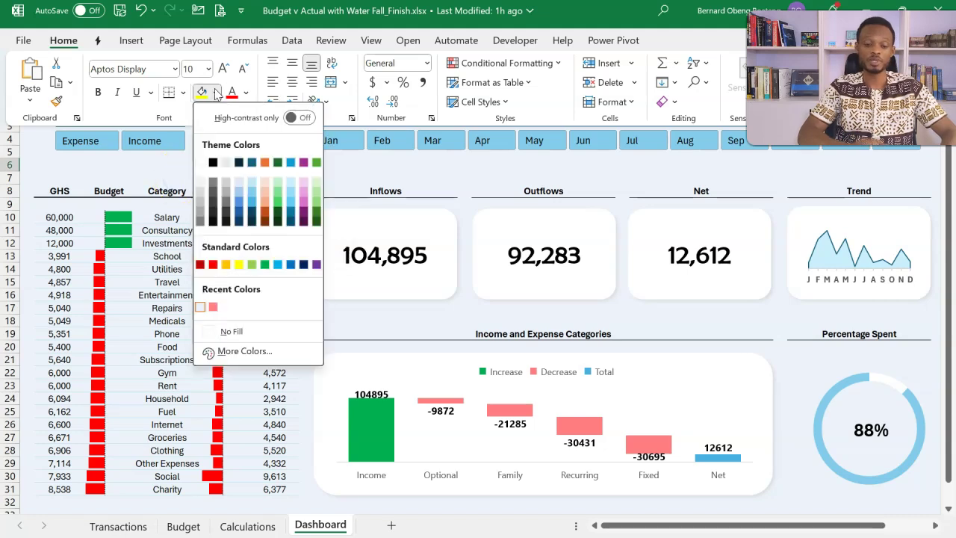
click(213, 350)
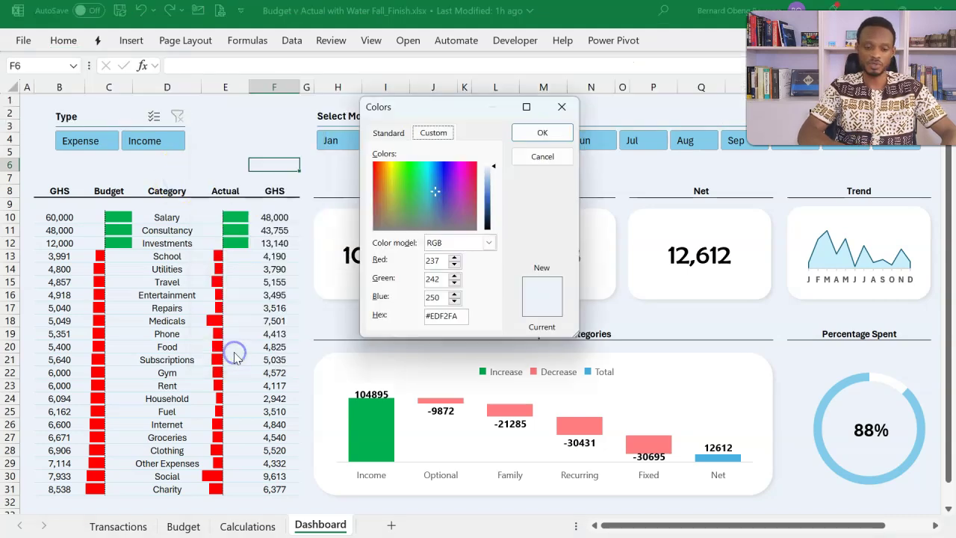
drag(463, 318, 407, 322)
key(Escape)
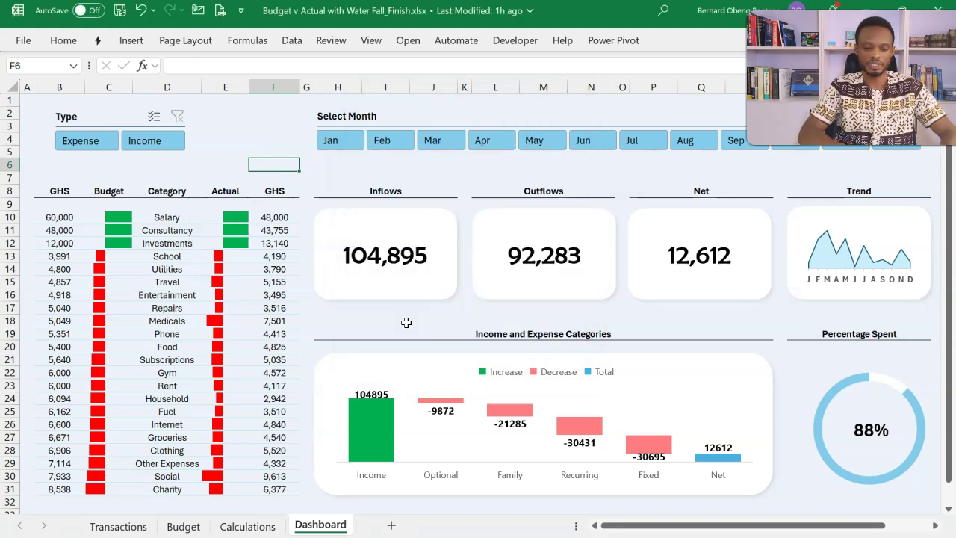
Return to the starter workbook and fill the entire Dashboard sheet with the custom colour #EDF2FA.
key(alt+Tab)
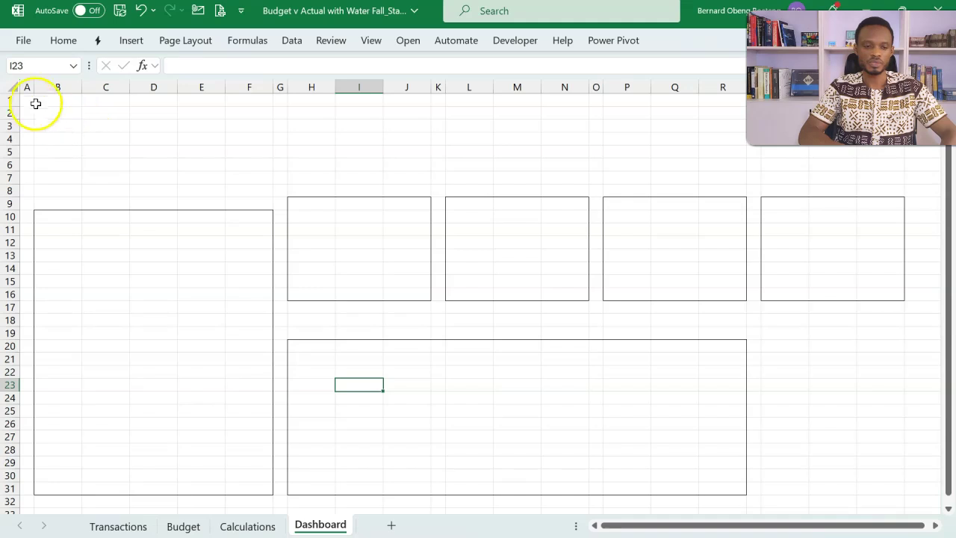
click(17, 89)
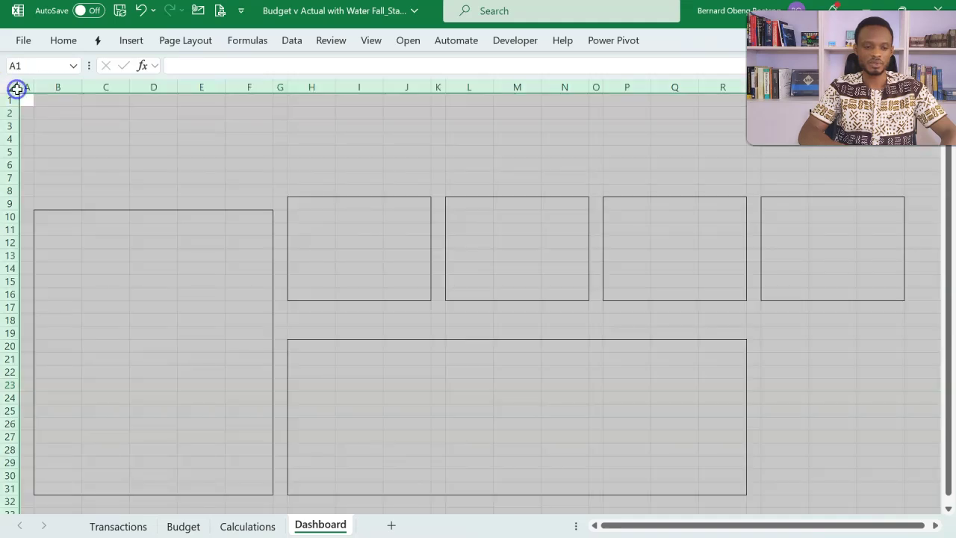
click(64, 40)
click(215, 92)
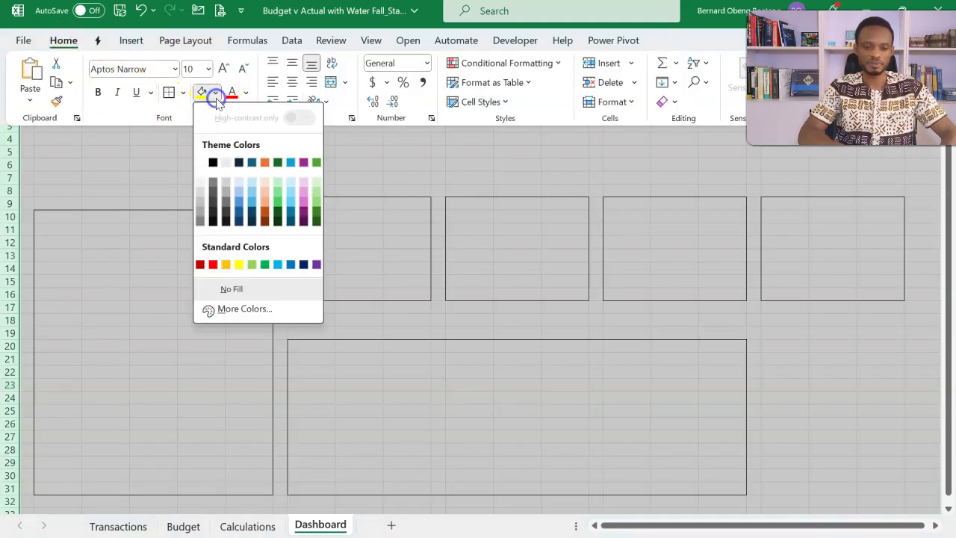
click(250, 314)
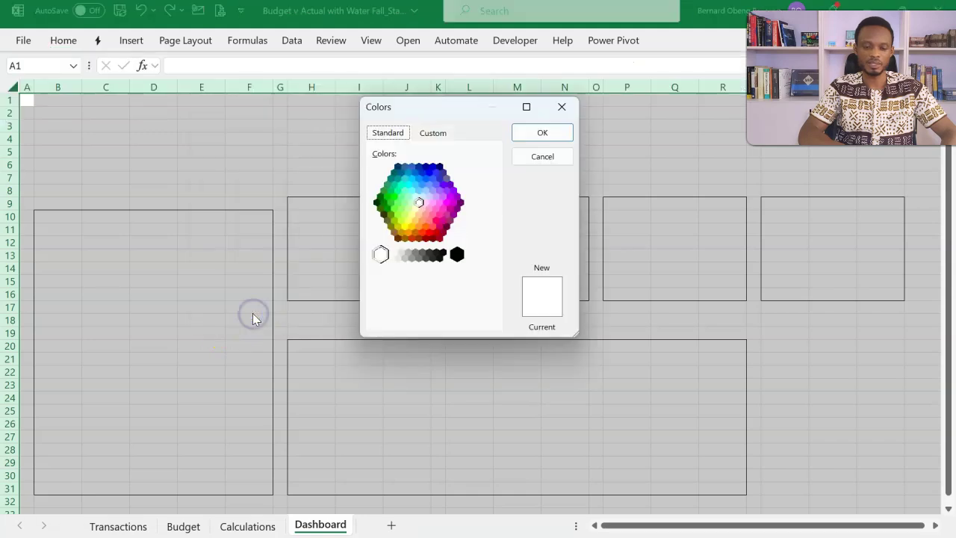
click(431, 133)
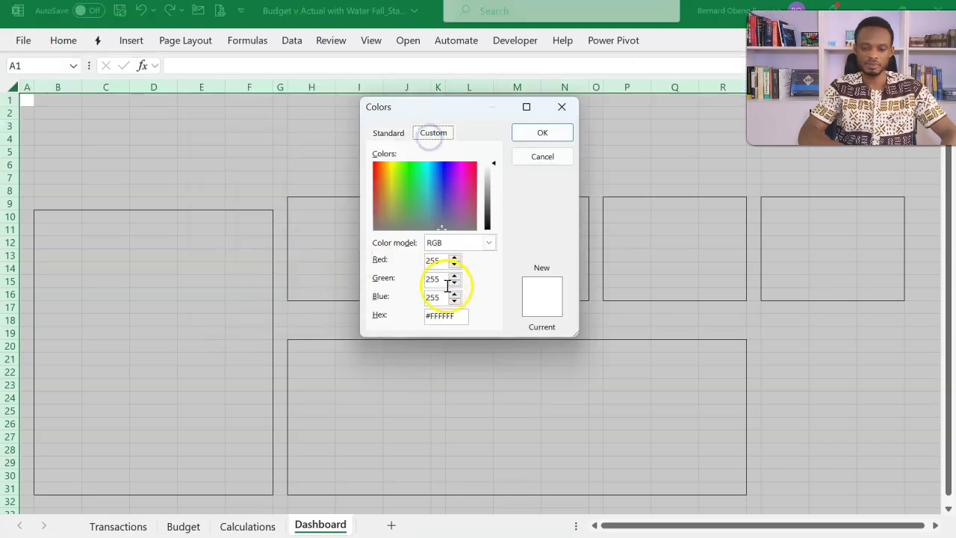
drag(463, 315, 372, 317)
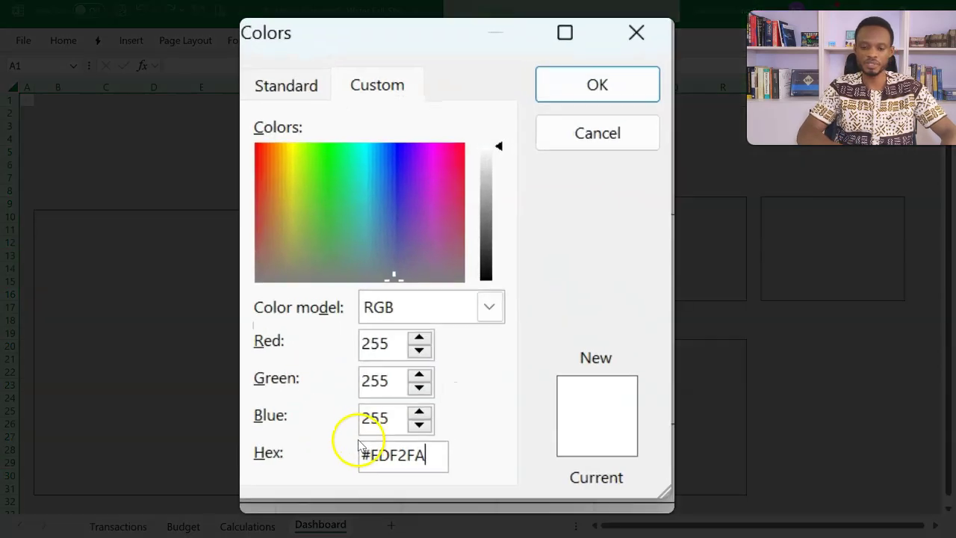
click(380, 419)
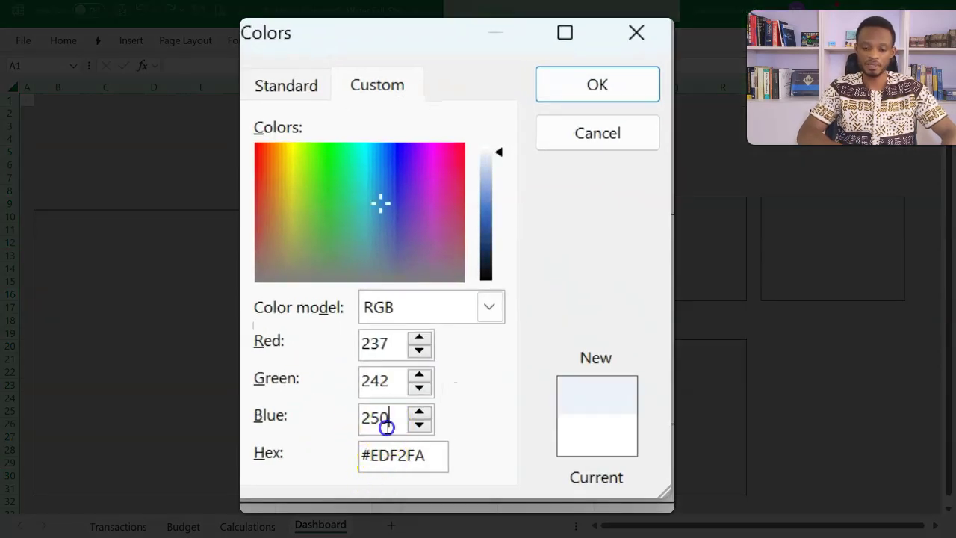
click(586, 84)
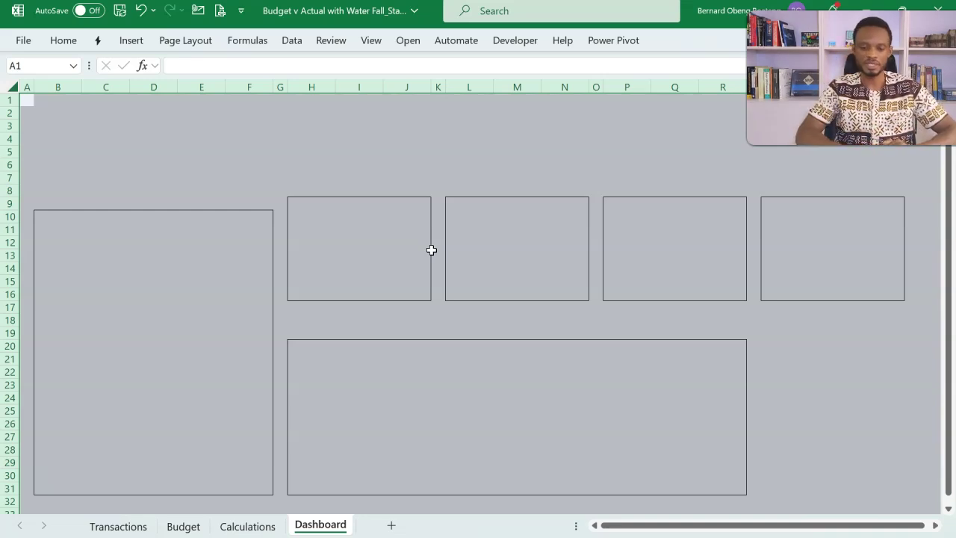
click(377, 240)
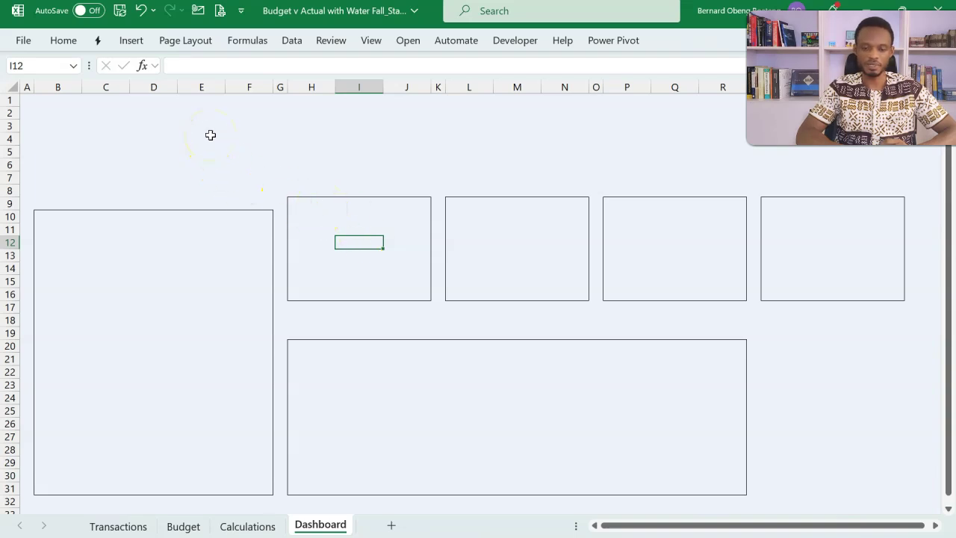
Insert a rounded rectangle that covers the first card placeholder, H9:J16.
click(131, 40)
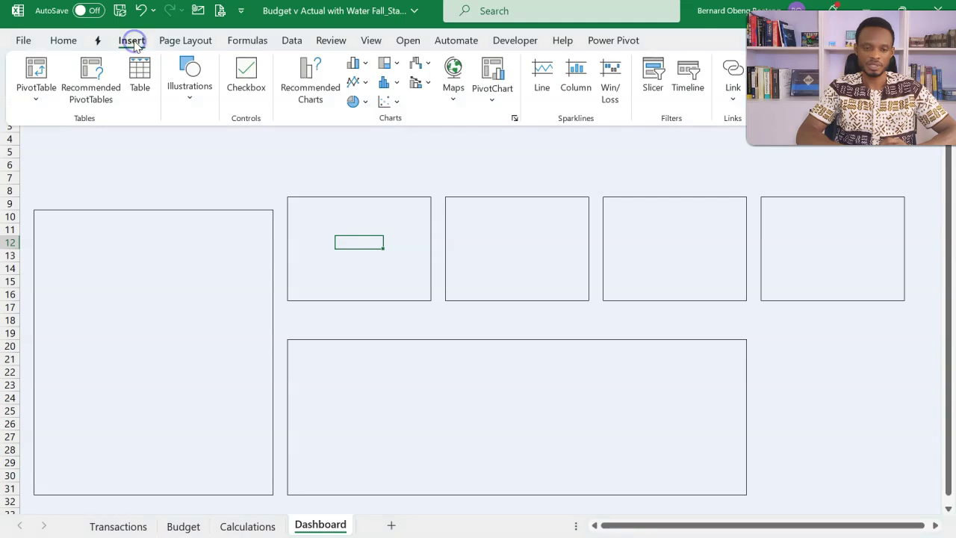
click(191, 82)
click(214, 153)
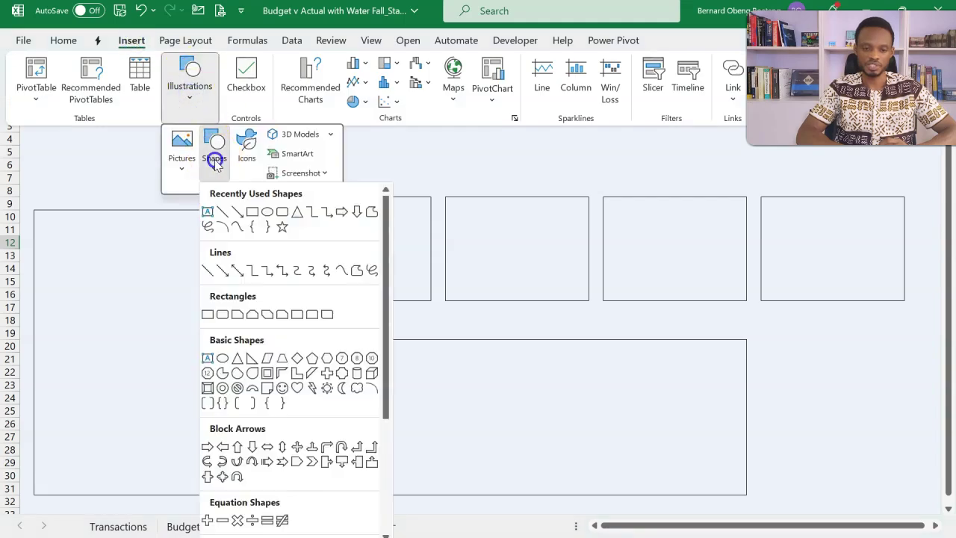
click(282, 215)
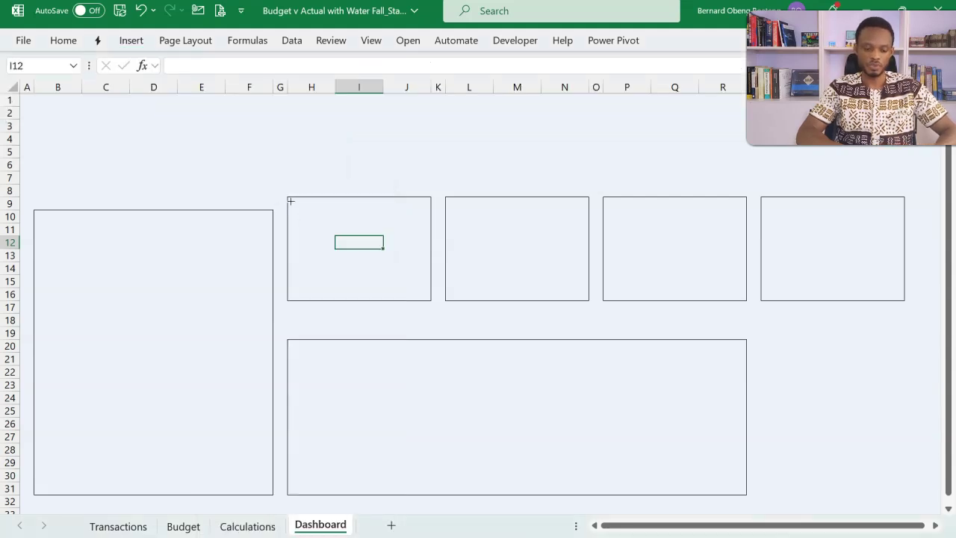
drag(285, 238, 423, 297)
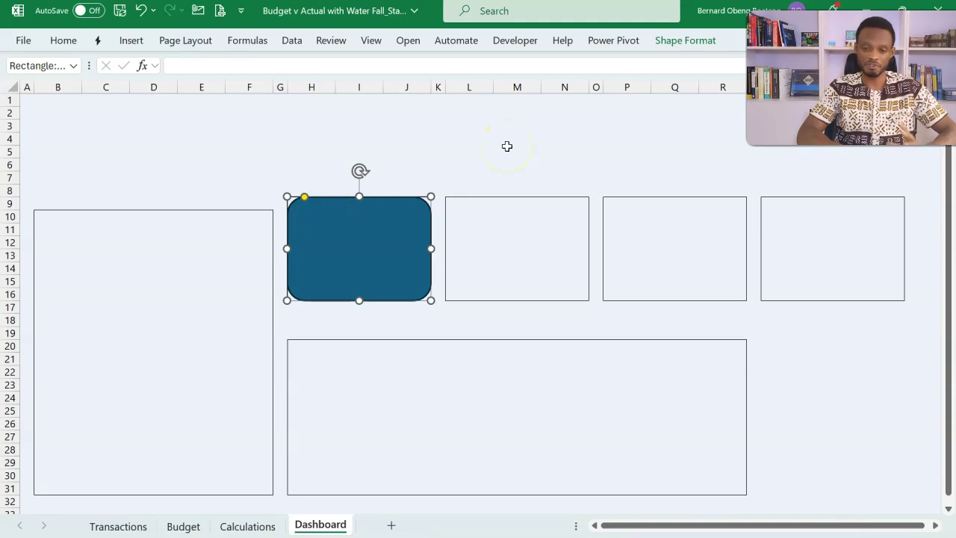
Fill the rounded rectangle with white and remove its outline.
click(680, 43)
click(414, 65)
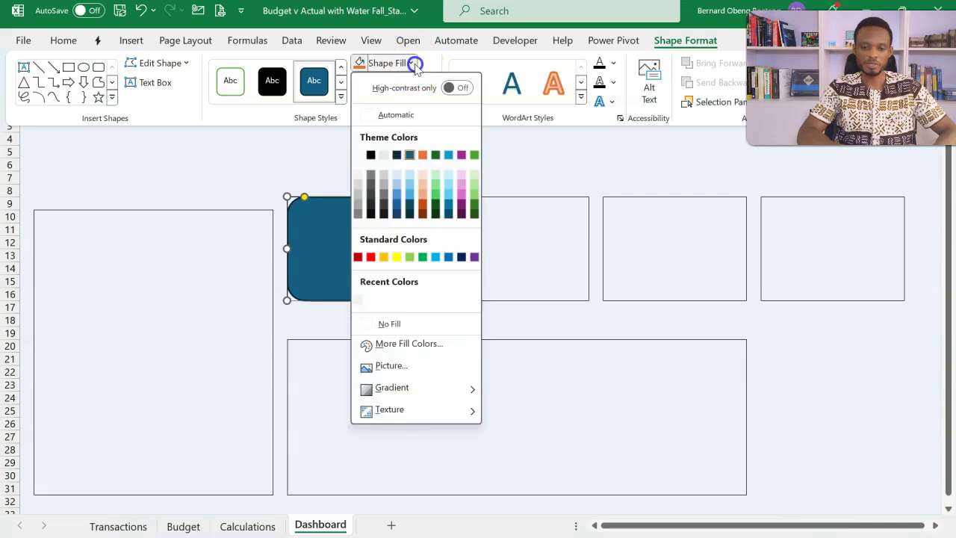
click(357, 153)
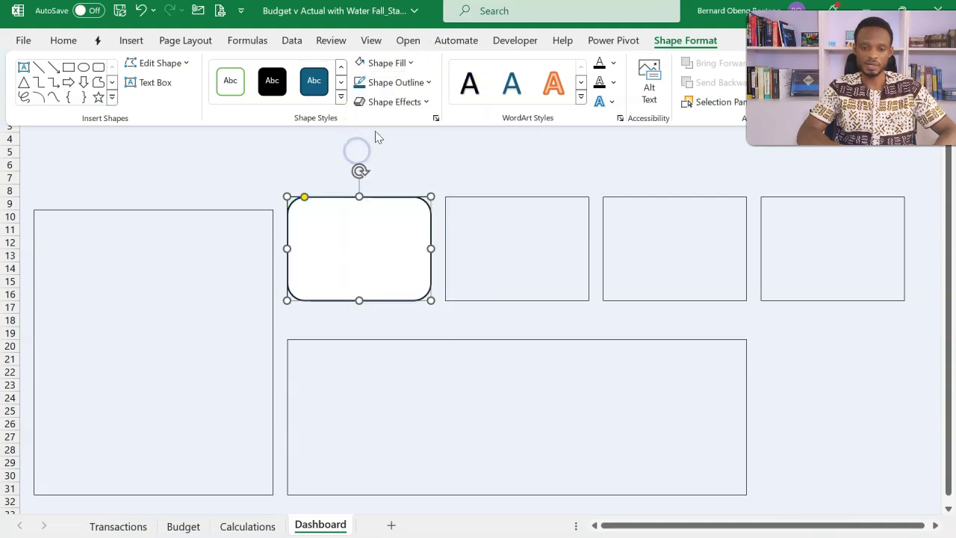
click(416, 83)
click(368, 343)
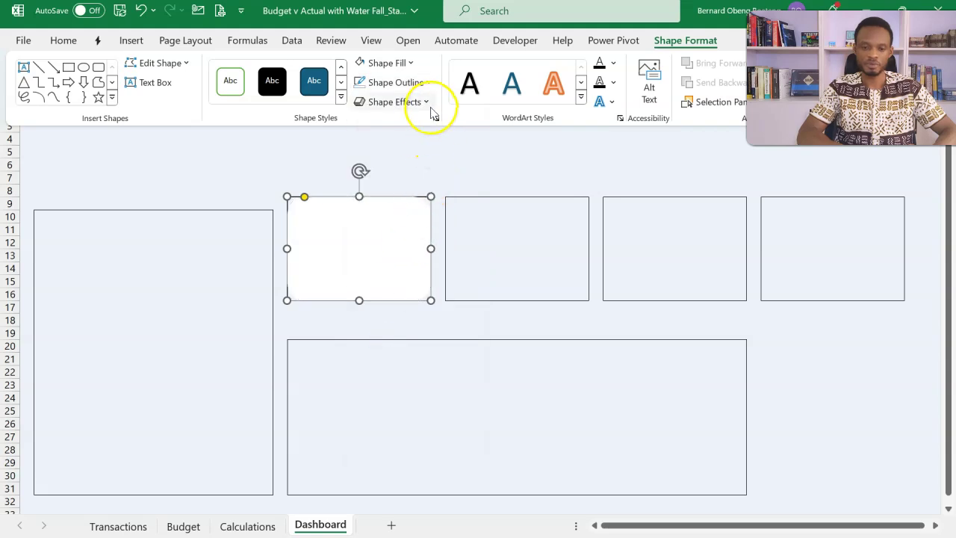
Apply the outer bottom-right offset shadow preset to the white card through the shadow options, and open the shadow colour choices.
click(427, 102)
click(432, 159)
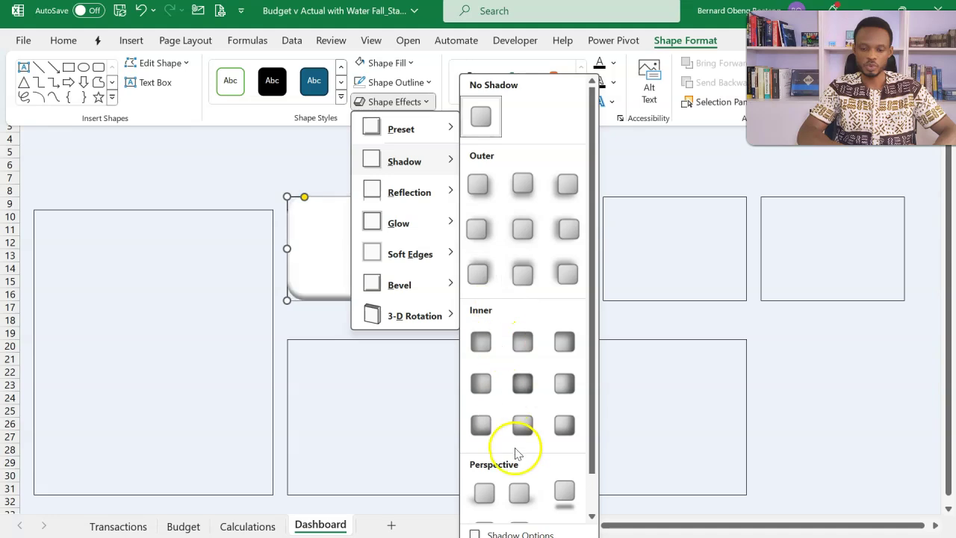
drag(590, 454, 590, 486)
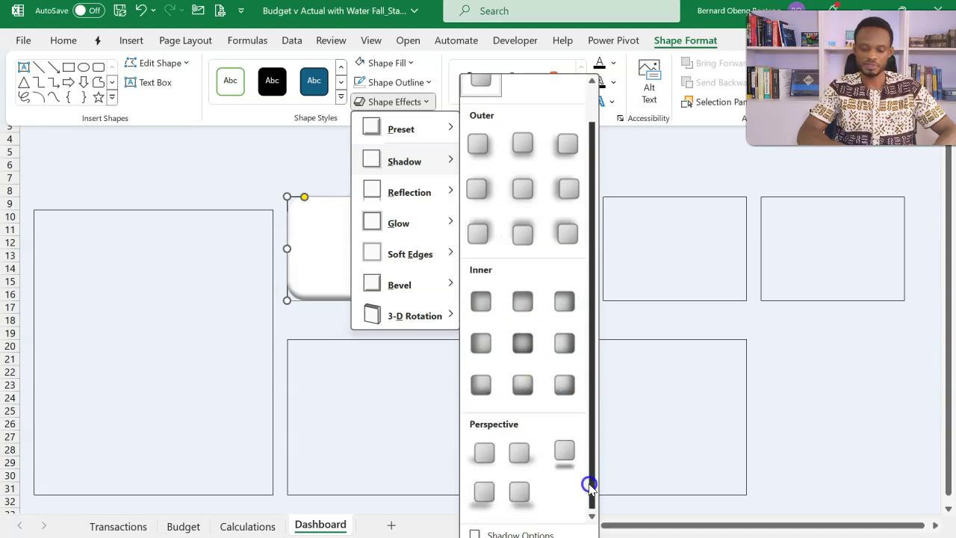
click(549, 534)
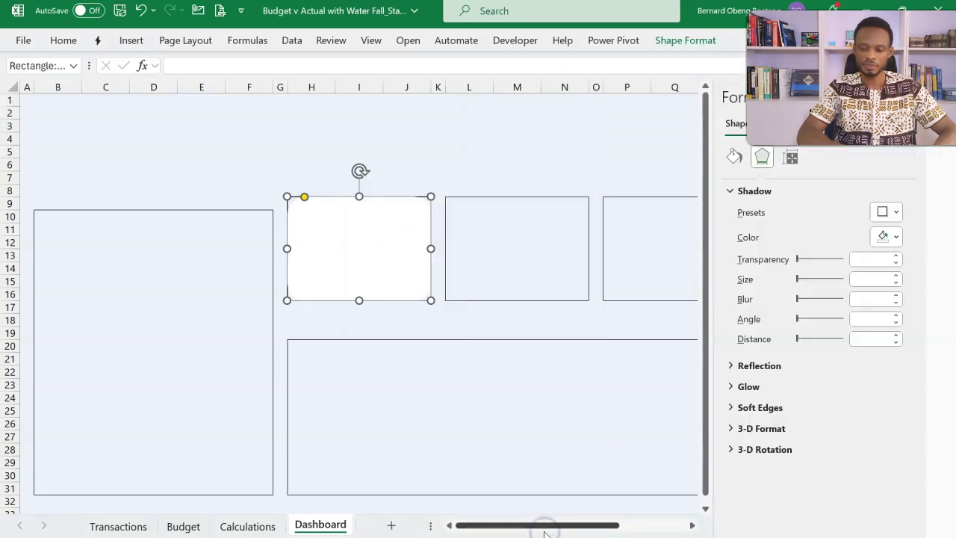
click(895, 213)
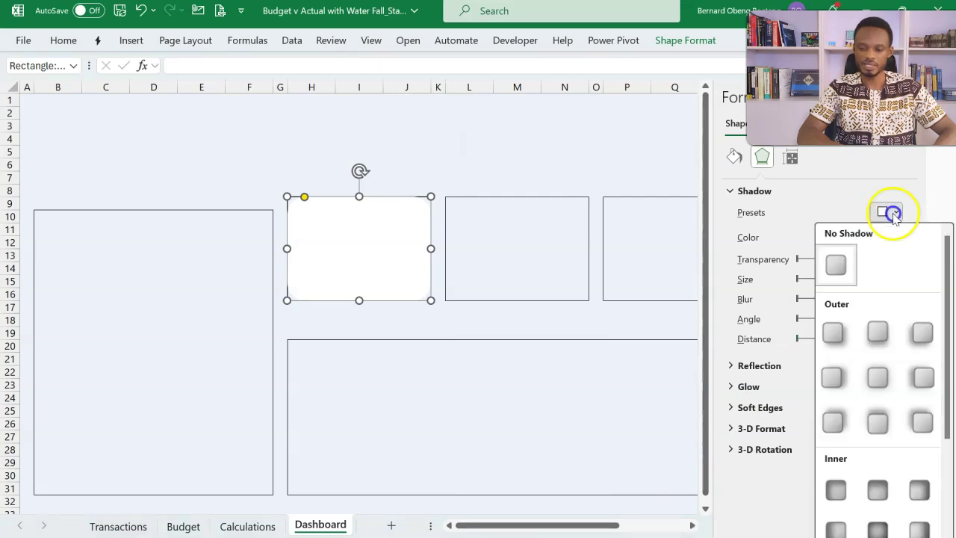
click(837, 334)
click(873, 258)
click(893, 237)
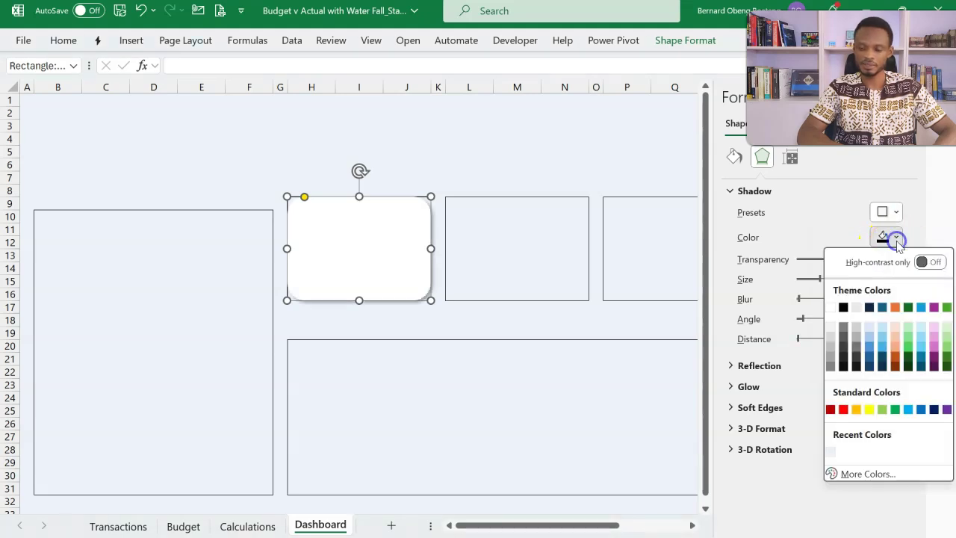
Set the rounded card's shadow colour to White, Background 1, Darker 25% and copy the card into the other three frames of its row.
click(831, 345)
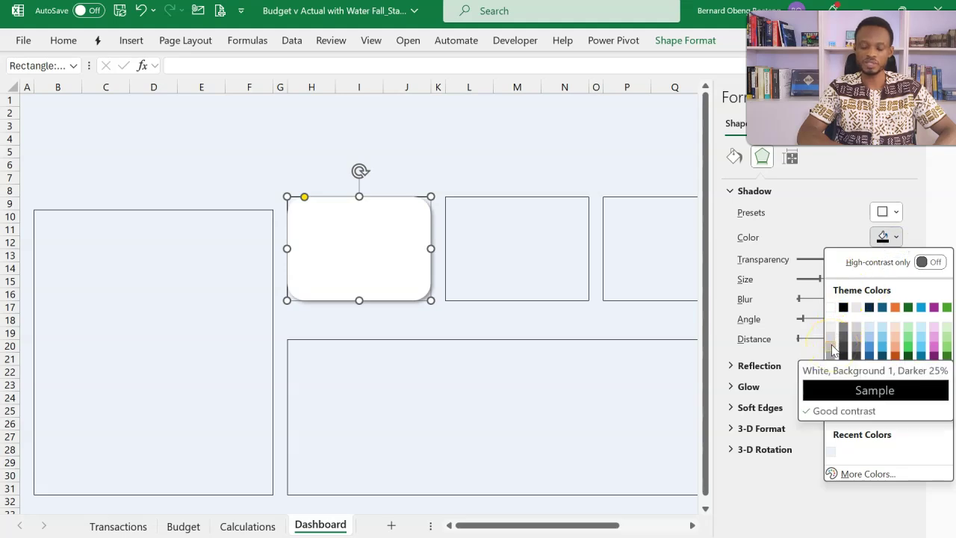
click(832, 348)
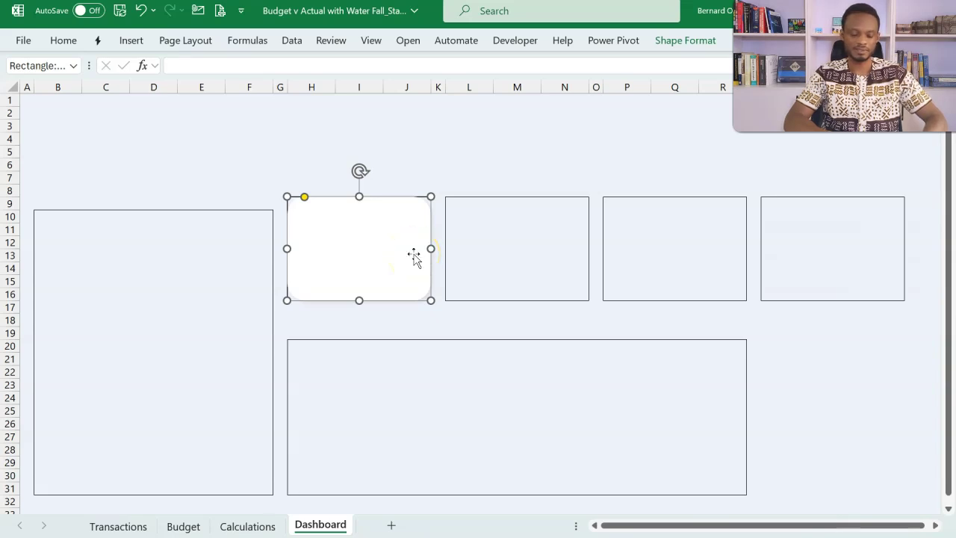
drag(414, 254, 891, 254)
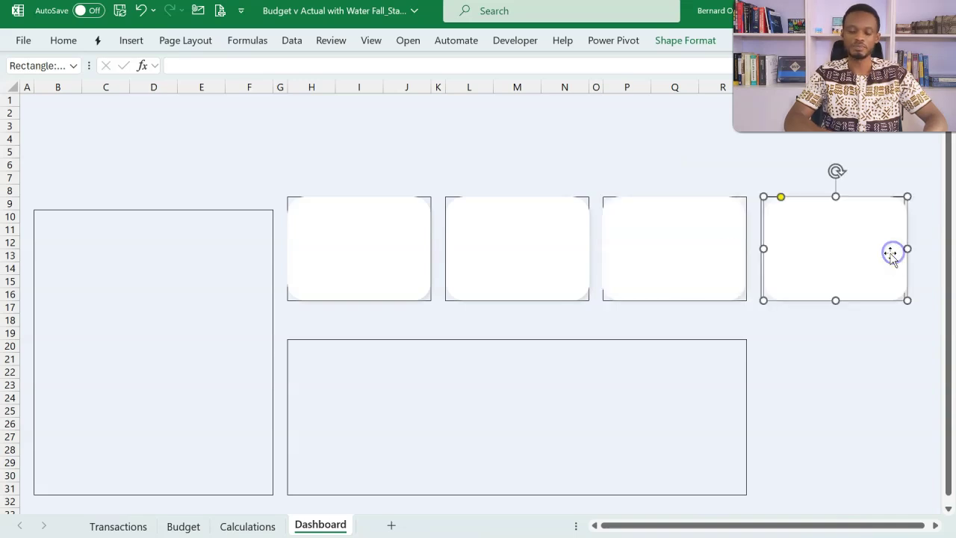
Duplicate the first card and resize the copy to fill the wide frame spanning rows 20 to 31.
click(405, 274)
key(ctrl+d)
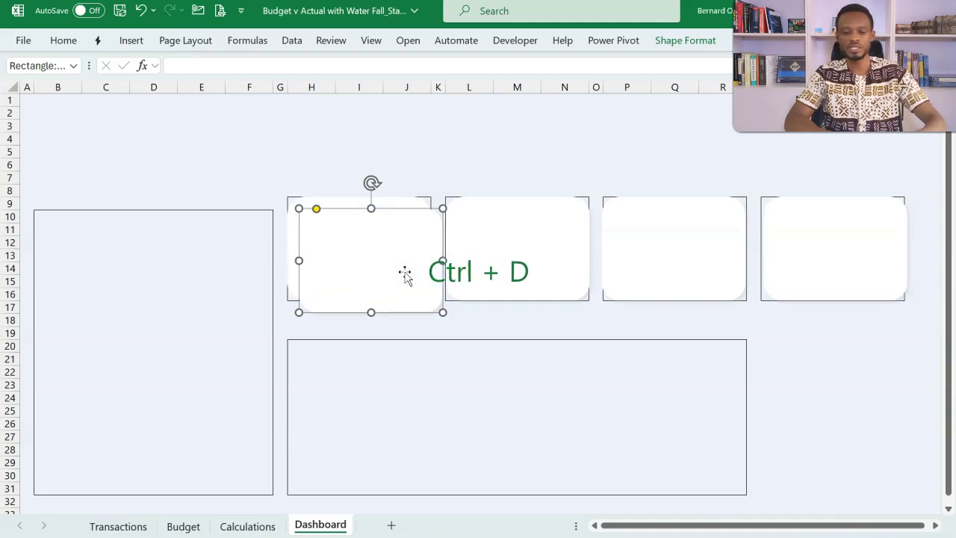
drag(402, 278, 741, 399)
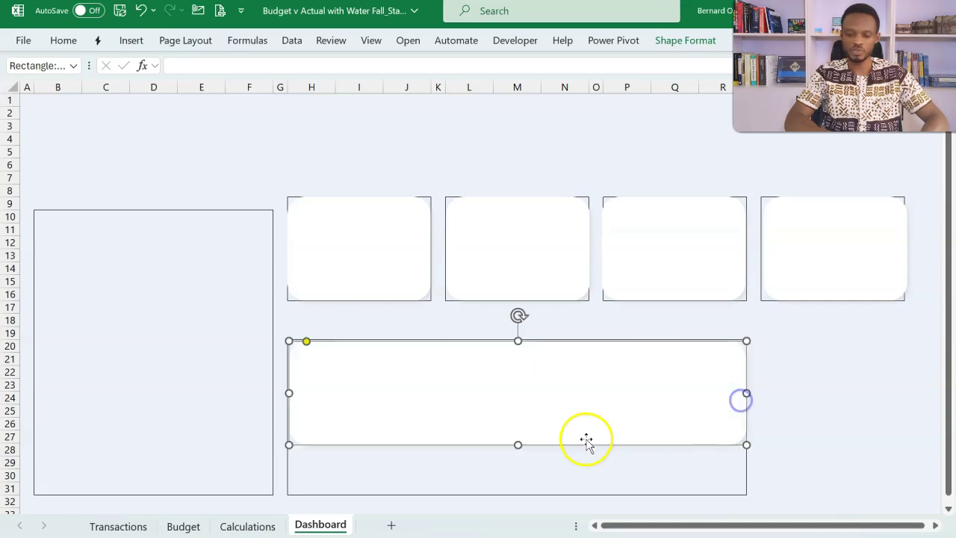
drag(514, 448, 514, 495)
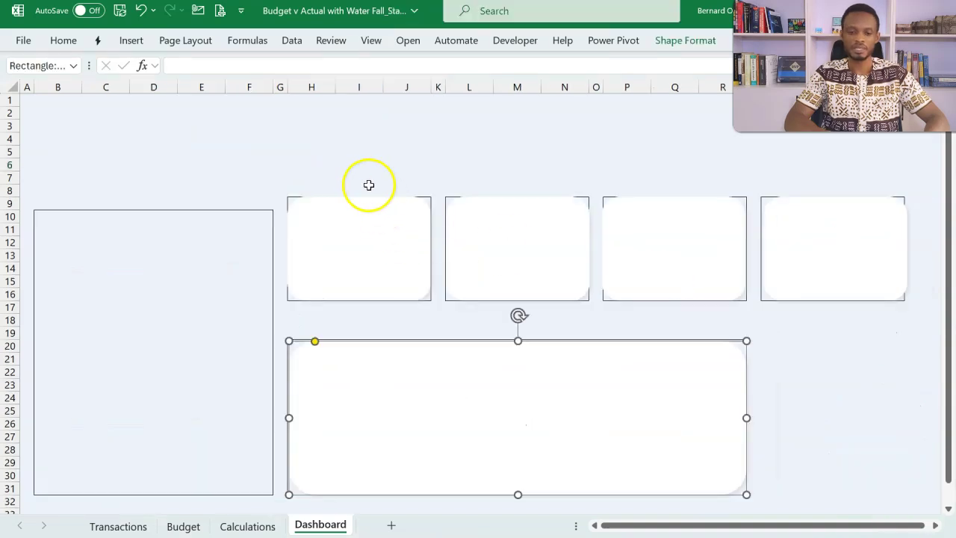
Link the first card's text to the Income total with the formula =Calculations!C5.
click(336, 225)
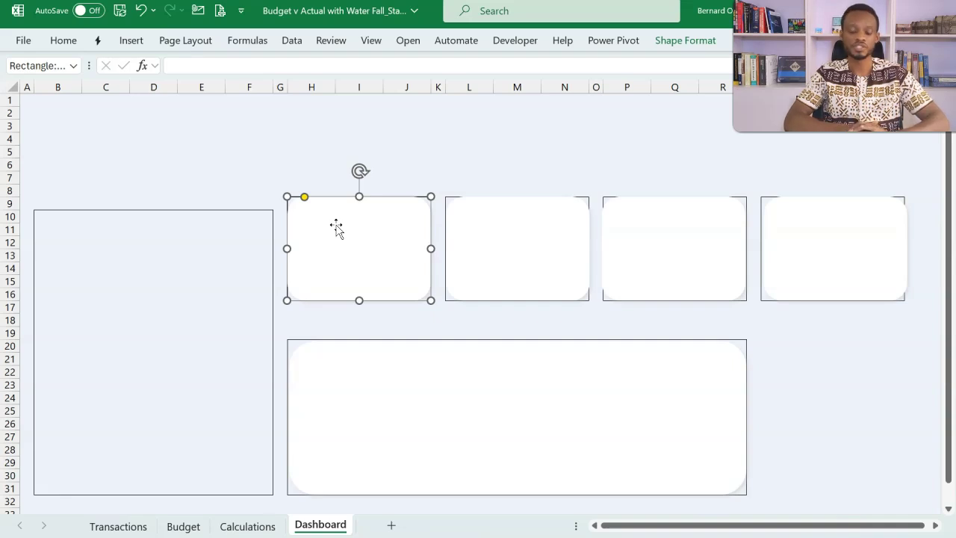
click(321, 64)
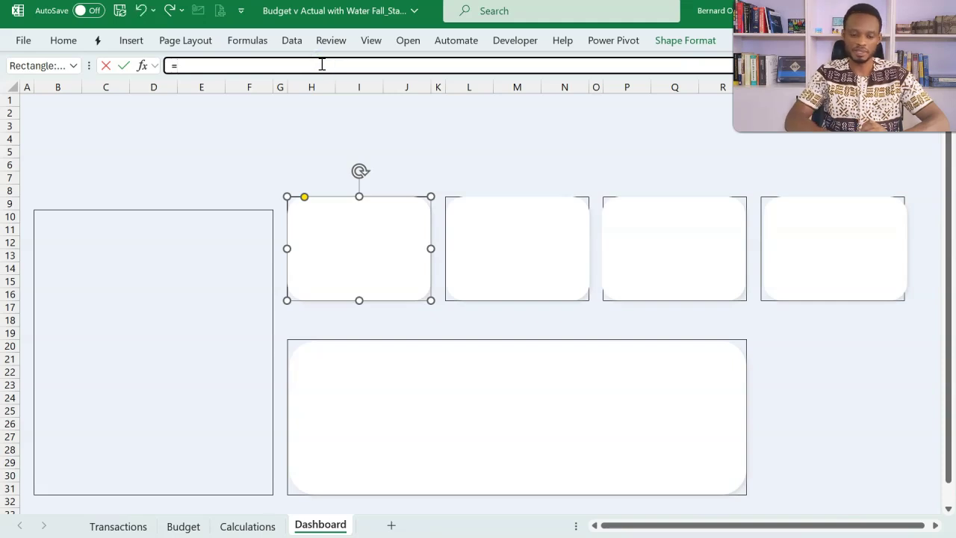
click(247, 525)
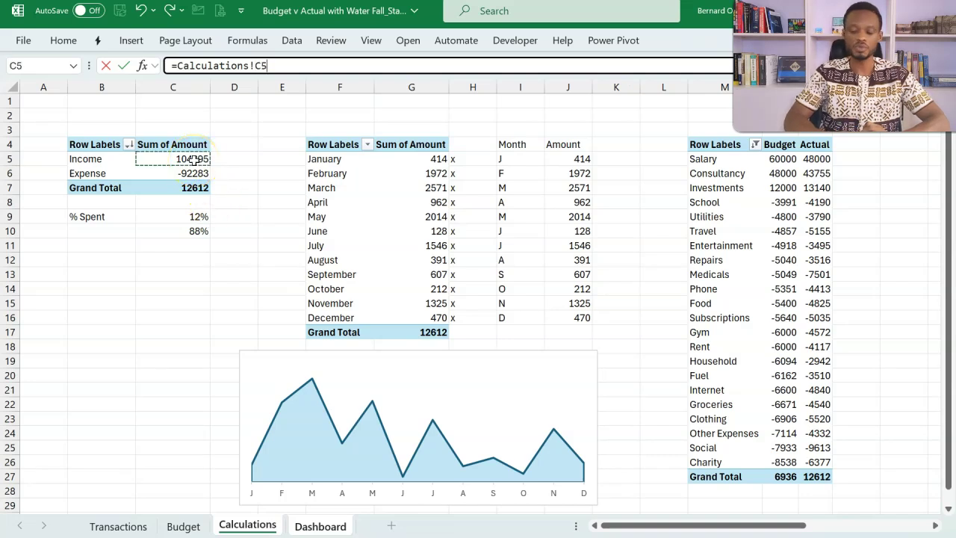
key(Return)
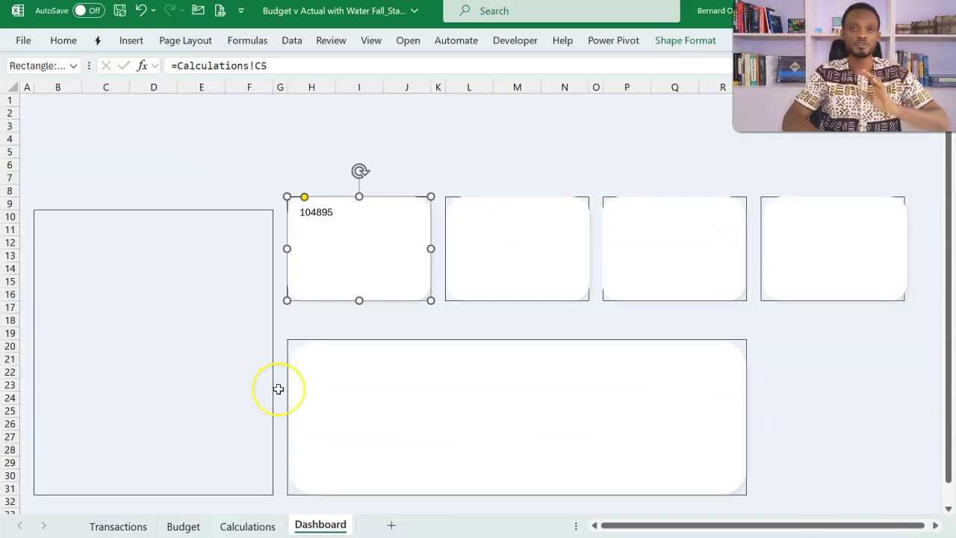
Check the Generate GetPivotData setting of the Income and Expense PivotTable on the Calculations sheet.
click(248, 525)
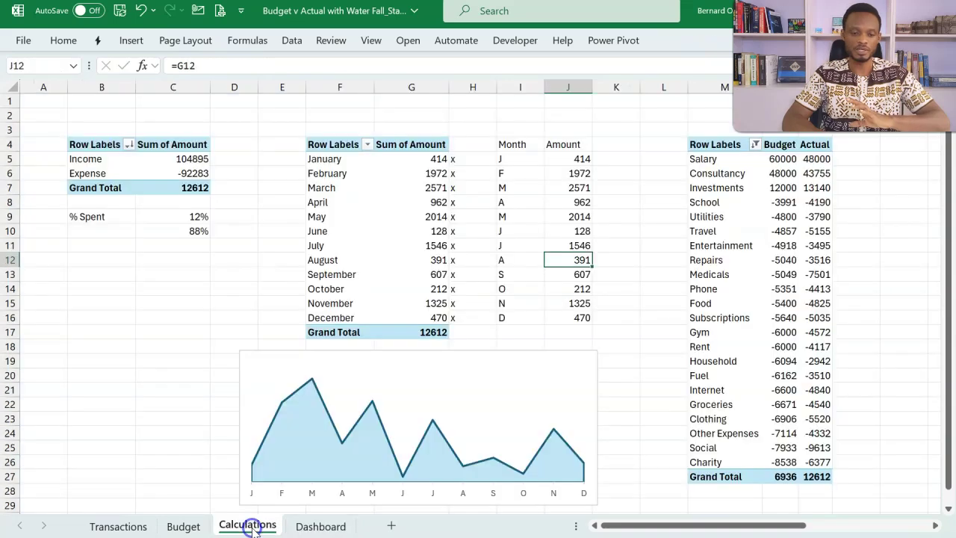
click(191, 173)
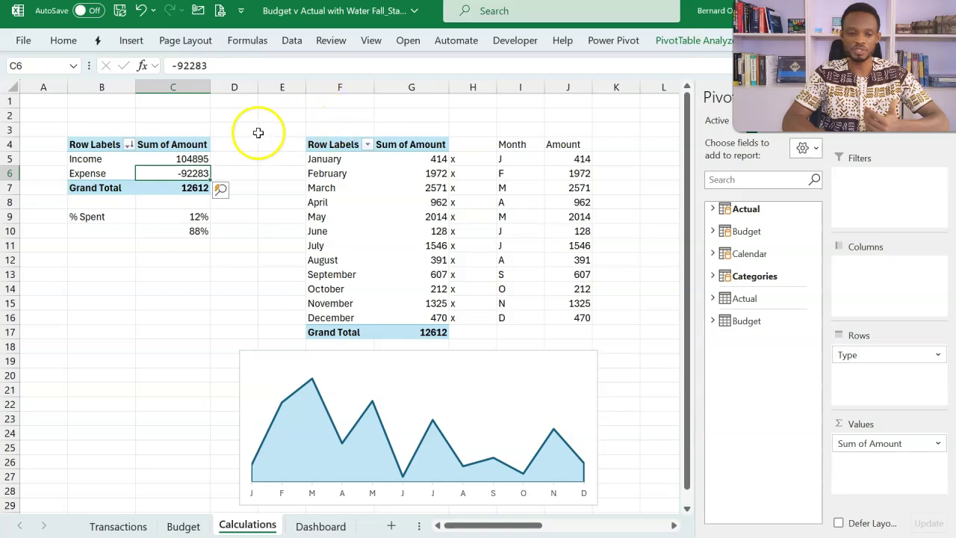
click(195, 159)
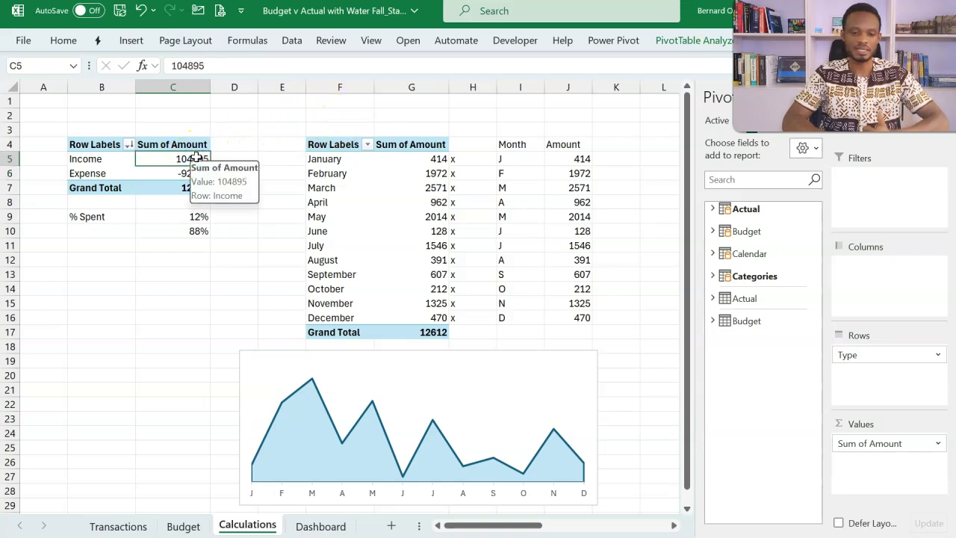
click(689, 49)
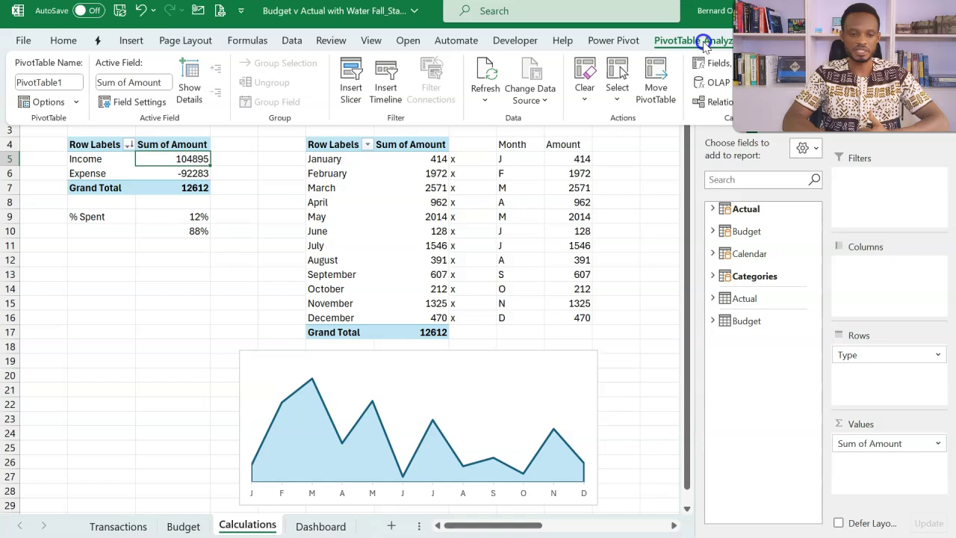
click(76, 103)
click(44, 172)
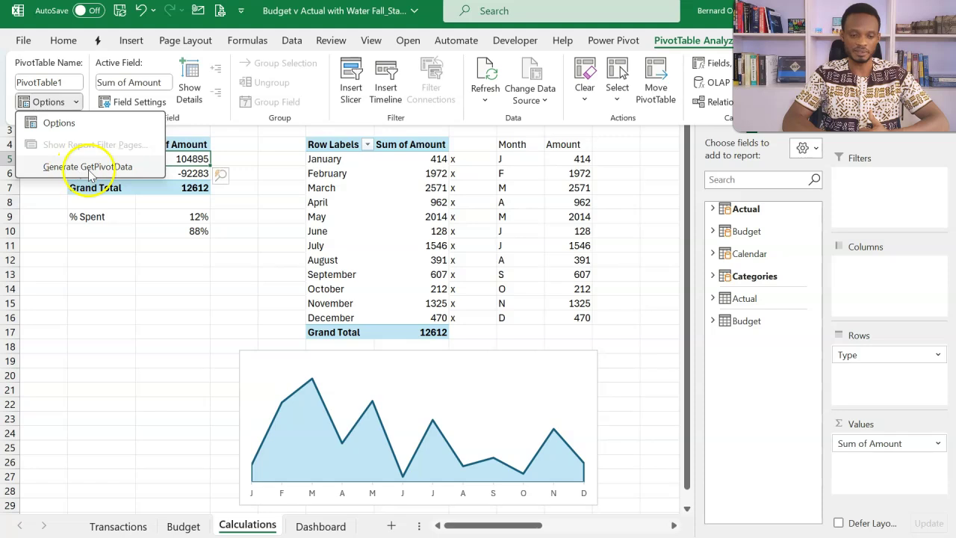
click(127, 233)
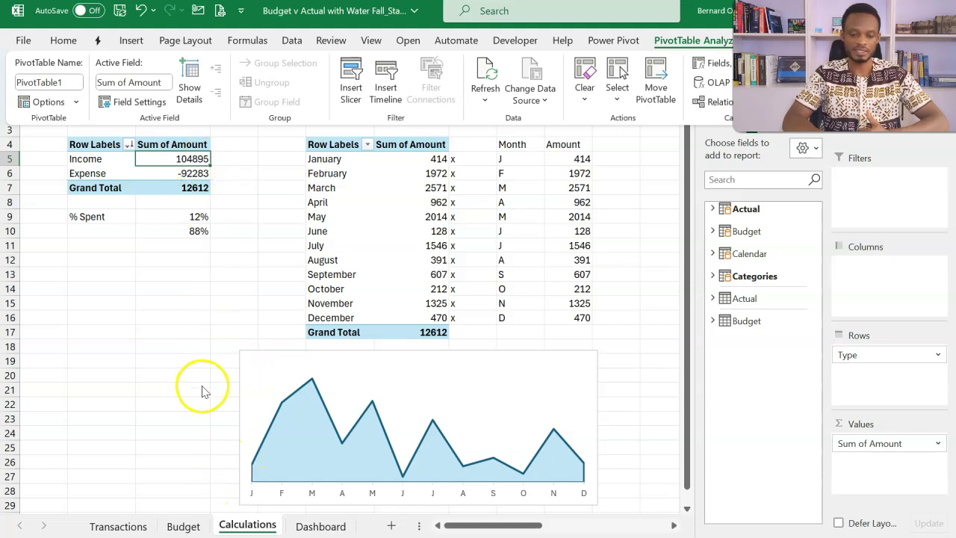
Change the font of the first card's value on the Dashboard sheet to Berlin Sans FB.
click(297, 526)
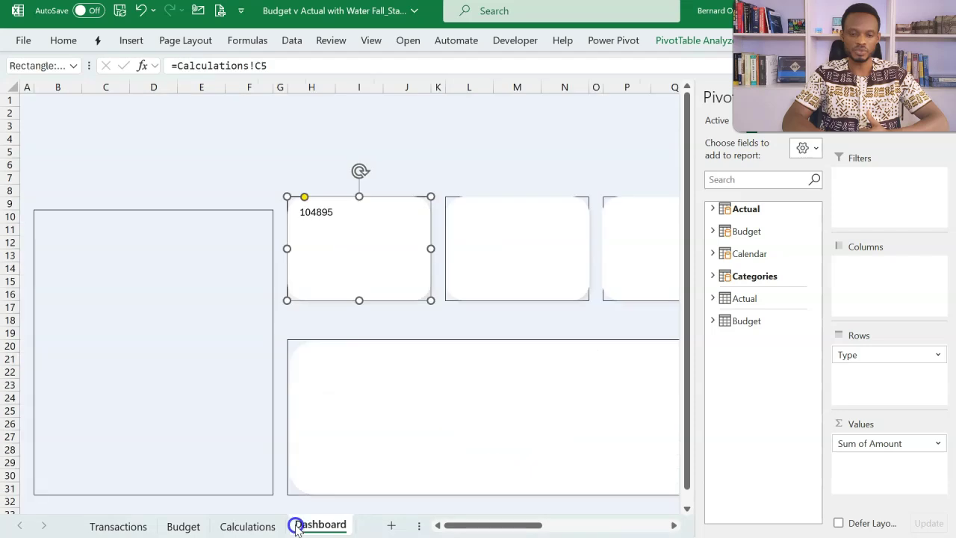
click(339, 232)
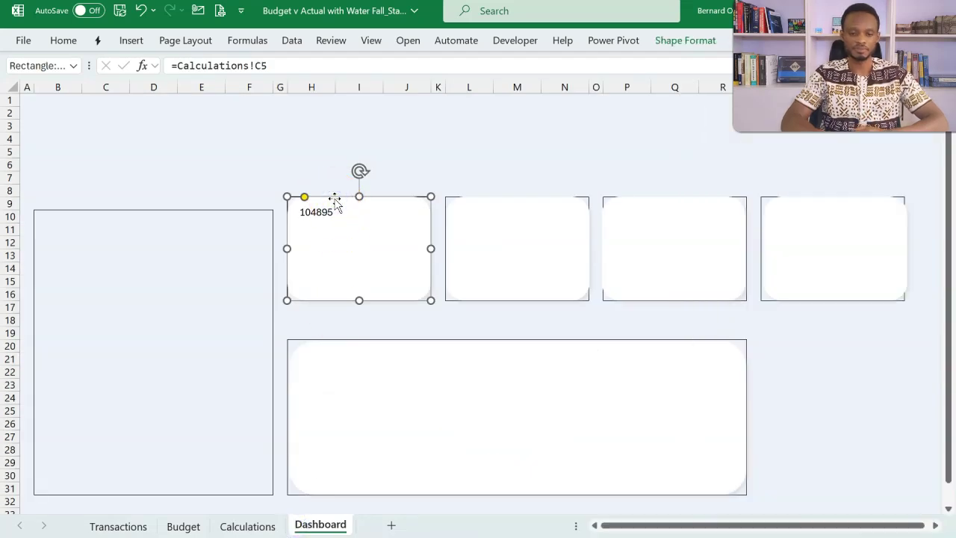
click(65, 43)
click(174, 68)
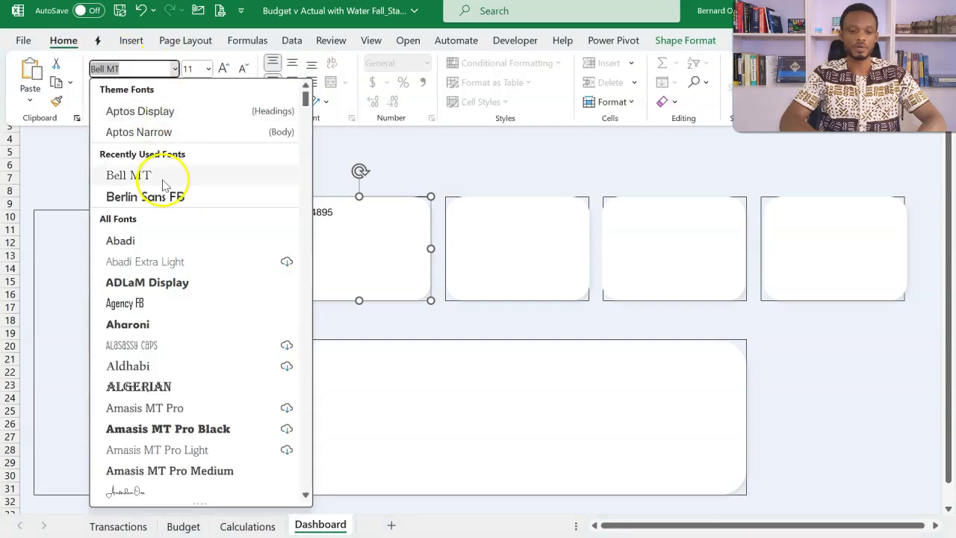
click(167, 200)
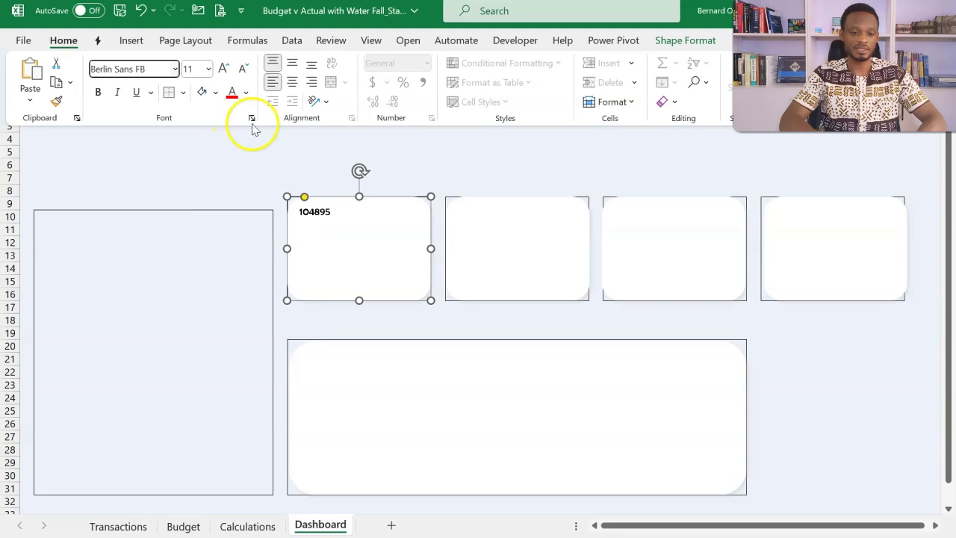
Enlarge the first card's value to font size 28 and centre it both vertically and horizontally.
click(224, 70)
click(224, 69)
click(224, 69)
click(224, 70)
click(224, 69)
click(224, 70)
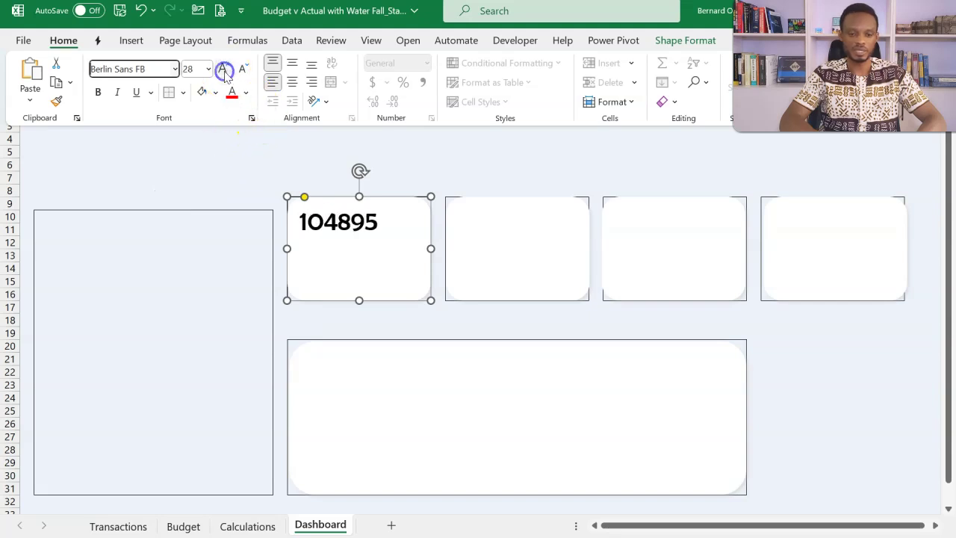
click(292, 65)
click(293, 84)
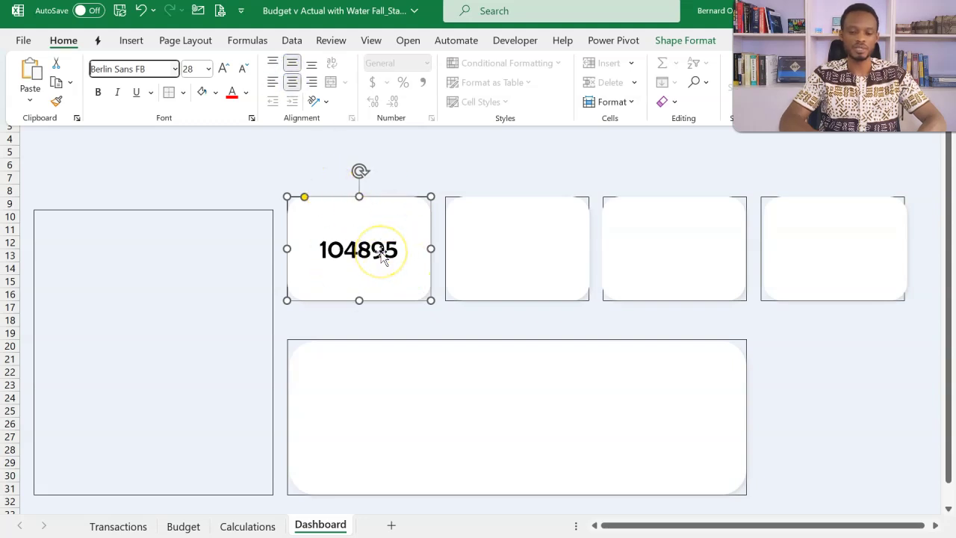
Apply the custom number format #,##0;#,##0 to the Sum of Amount values in the Income and Expense PivotTable.
click(266, 528)
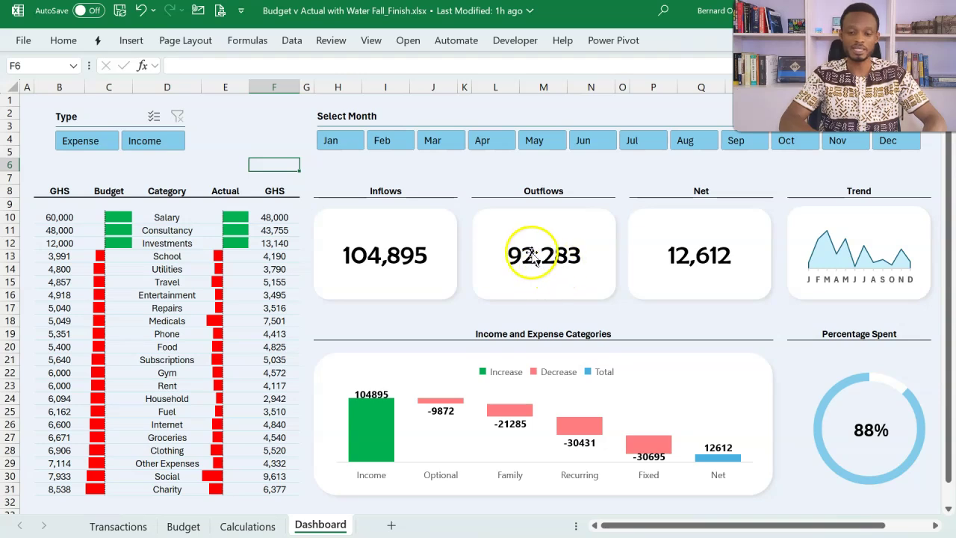
key(ctrl+Page_Up)
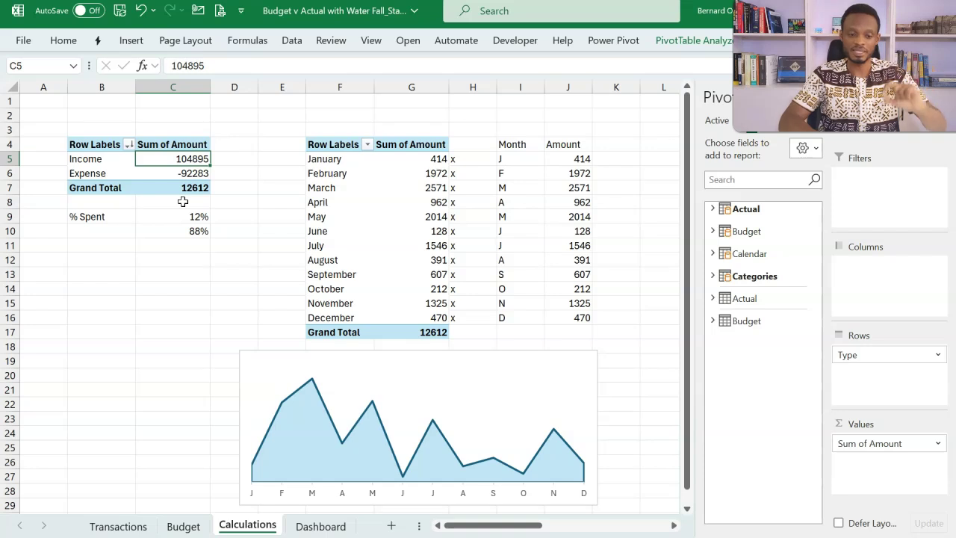
right_click(168, 155)
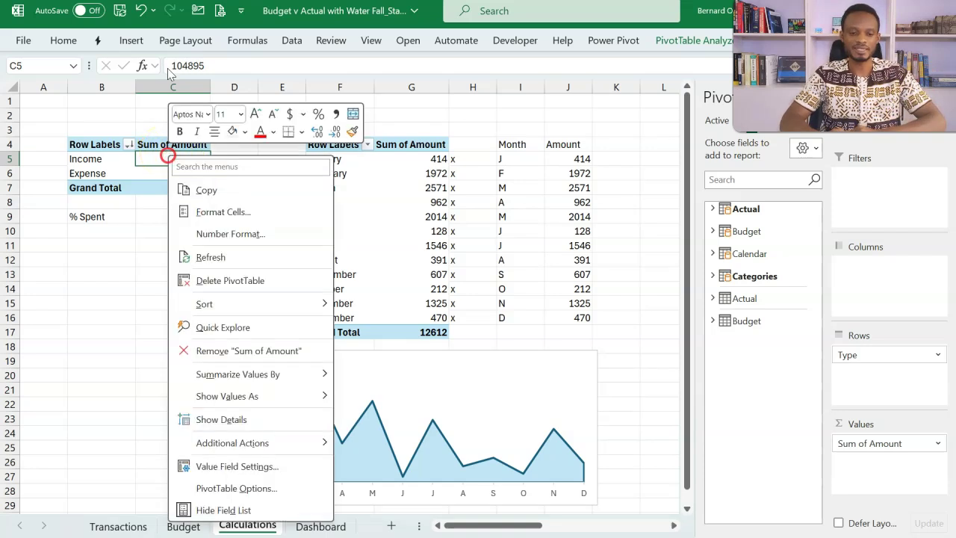
click(205, 236)
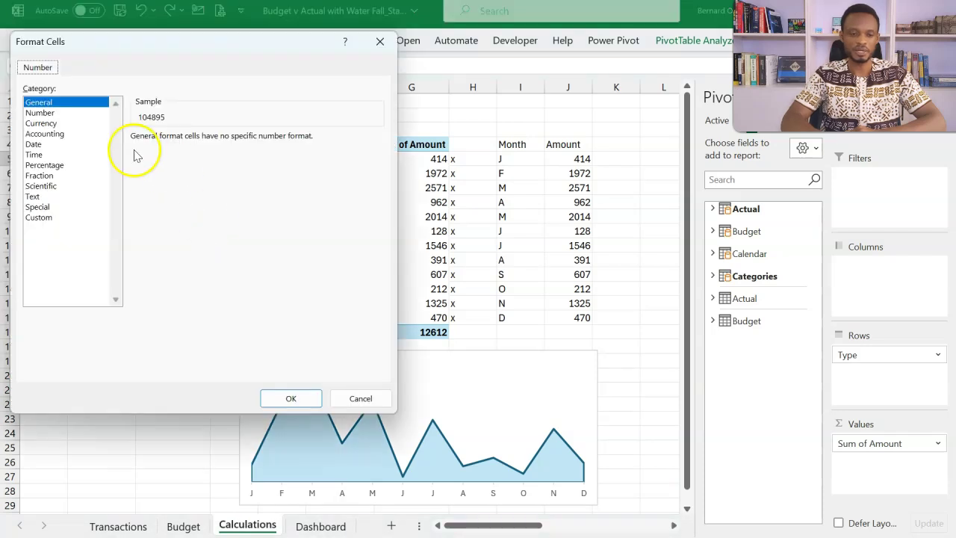
click(56, 218)
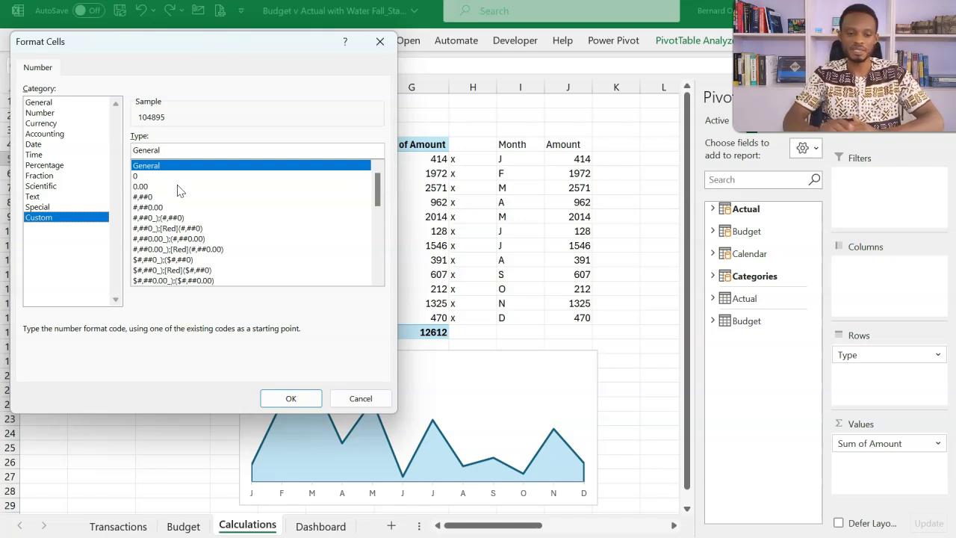
click(157, 196)
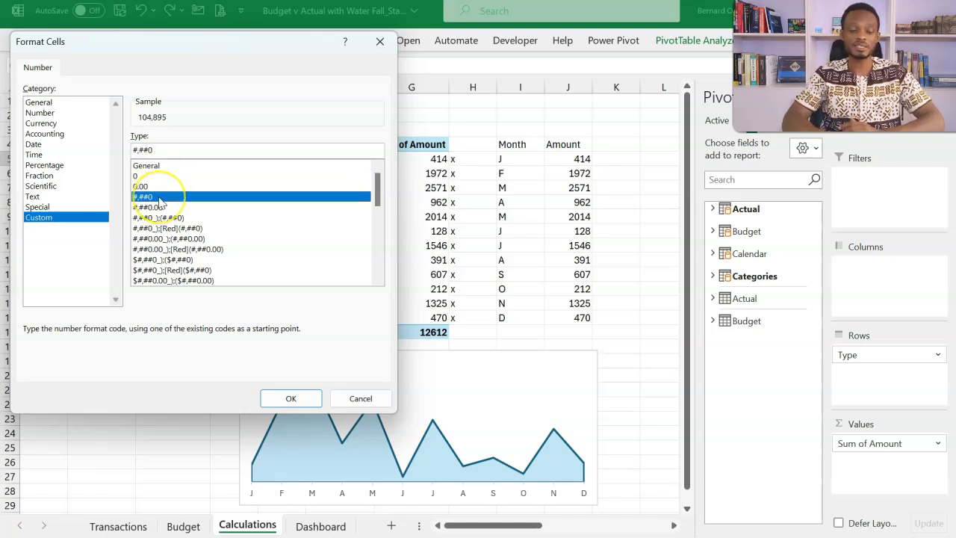
click(172, 149)
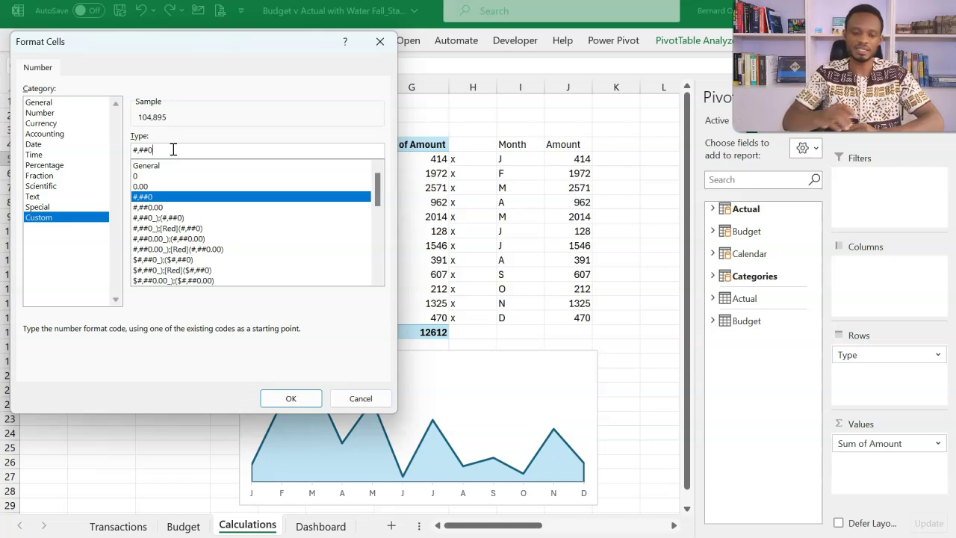
click(151, 149)
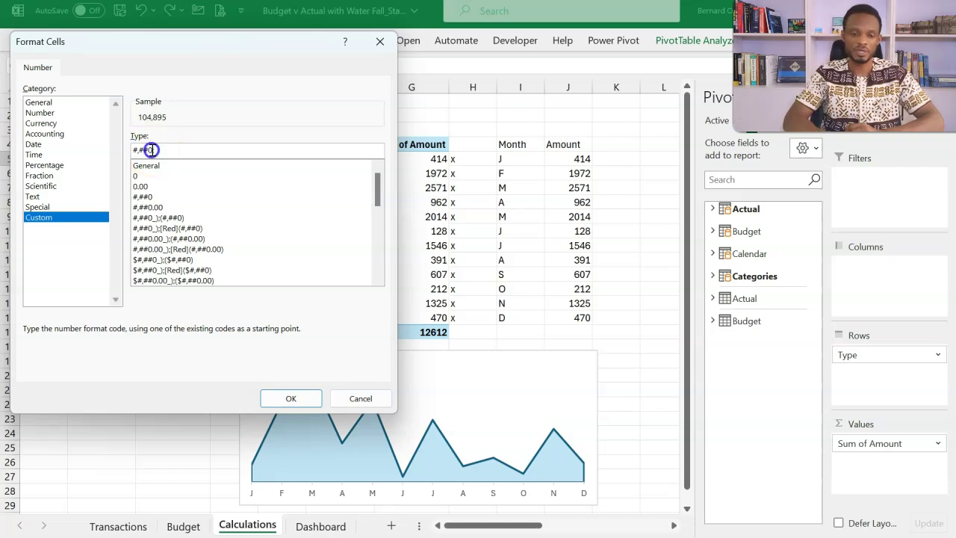
click(172, 149)
text(#,##0)
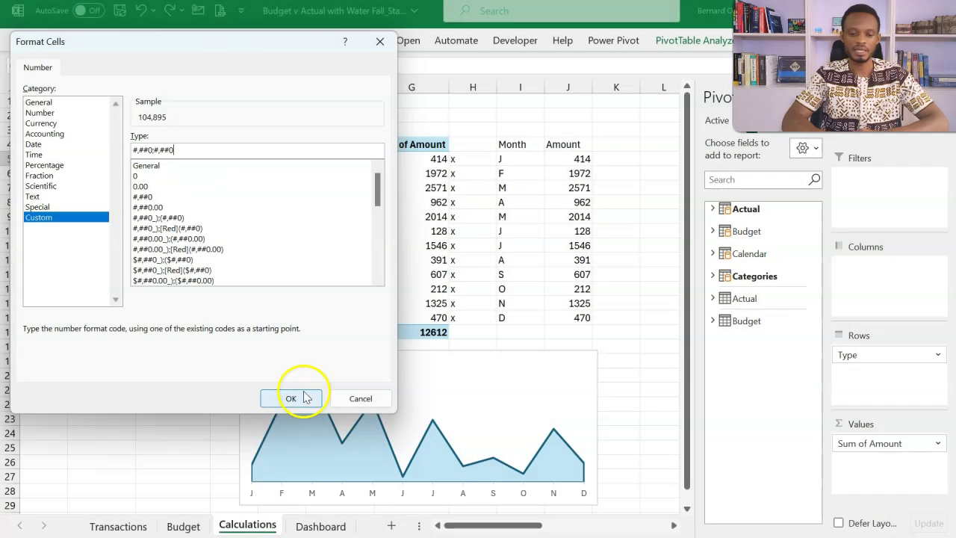
click(304, 398)
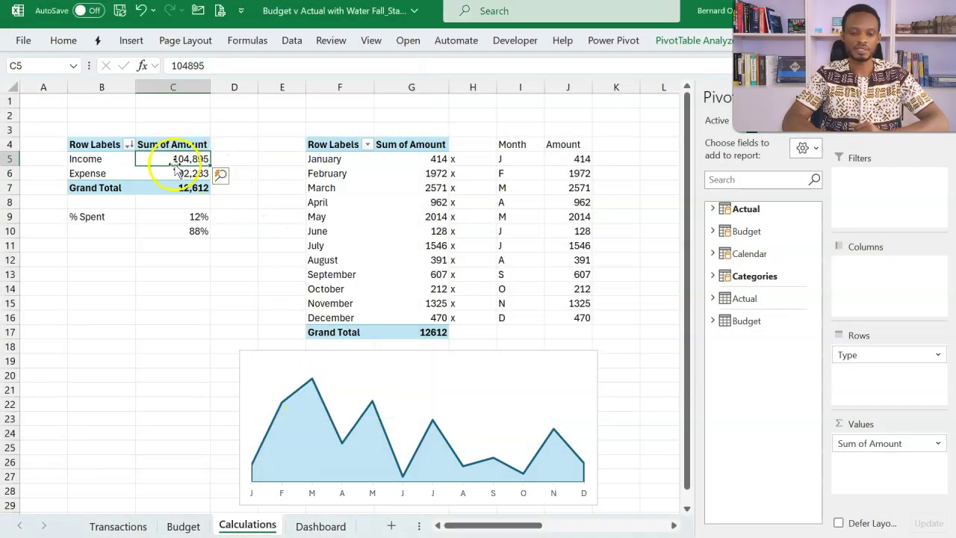
Link the second card on the Dashboard sheet to the Expense amount in cell C6 of the Calculations sheet.
mouse_move(183, 187)
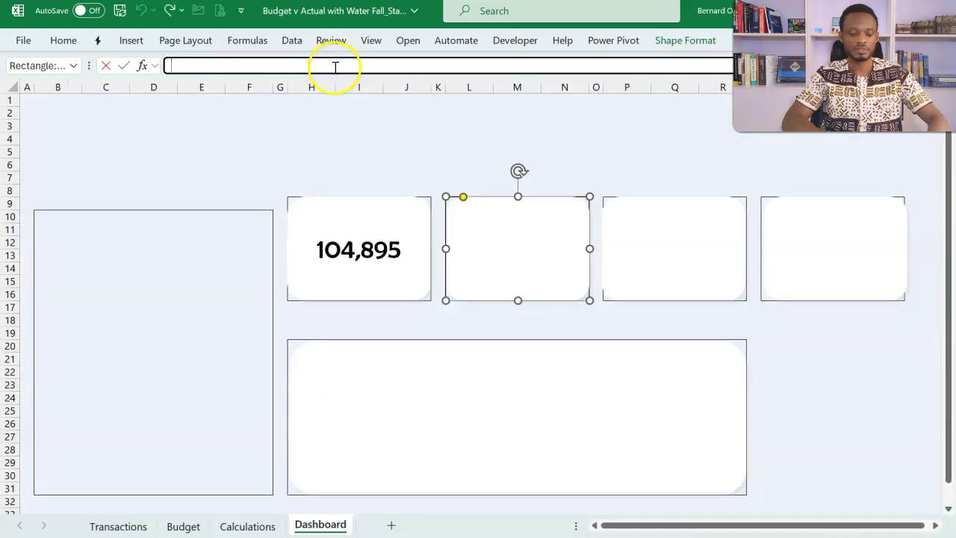
click(335, 68)
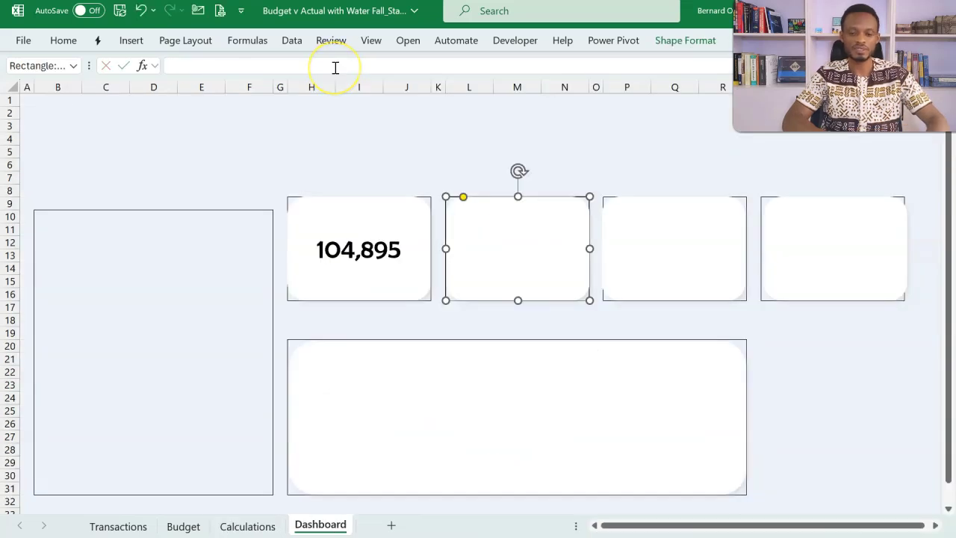
text(=)
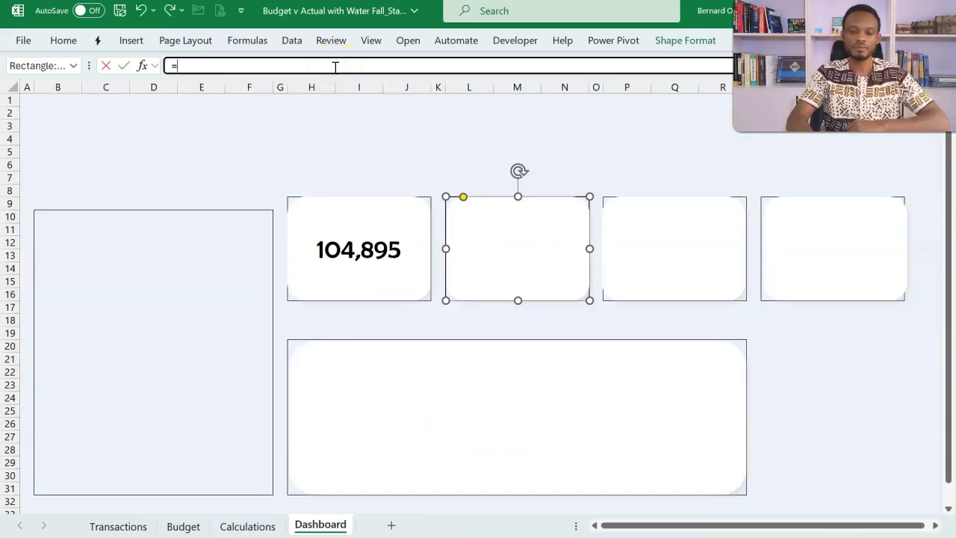
click(247, 525)
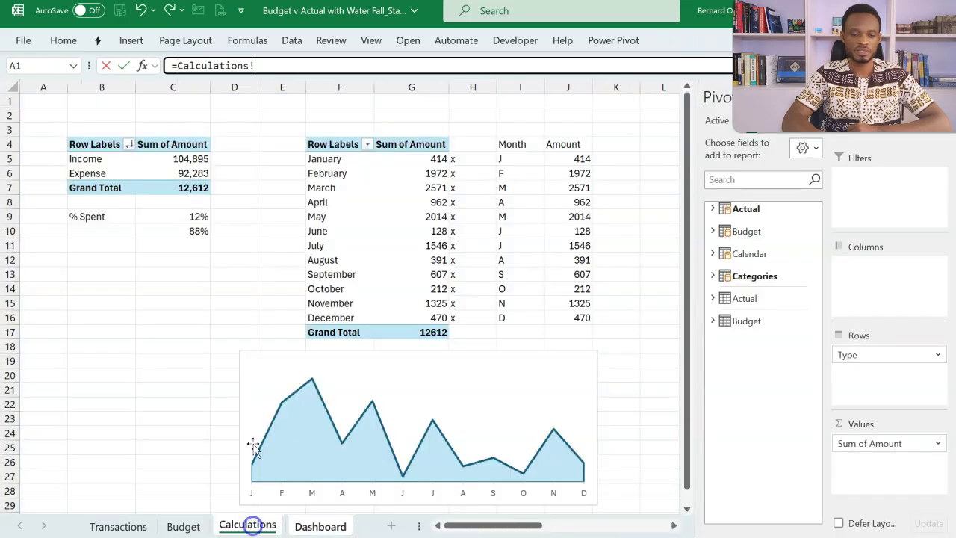
click(193, 173)
key(Return)
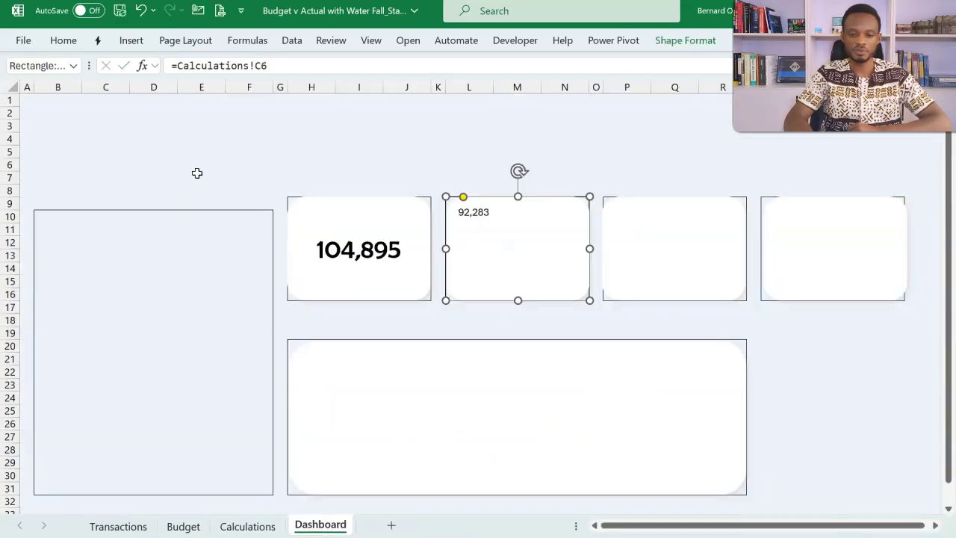
Link the third card to the Grand Total amount in cell C7 of the Calculations sheet.
click(645, 237)
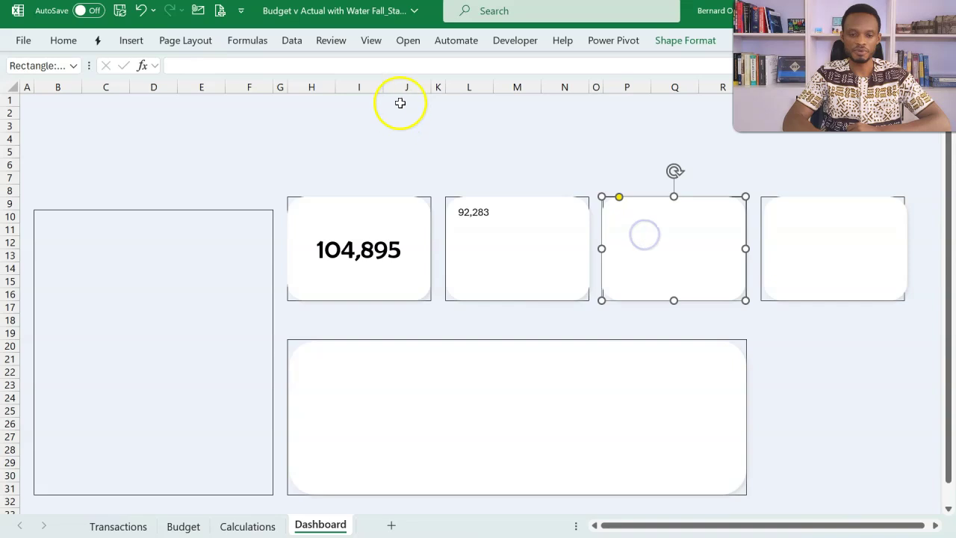
click(400, 68)
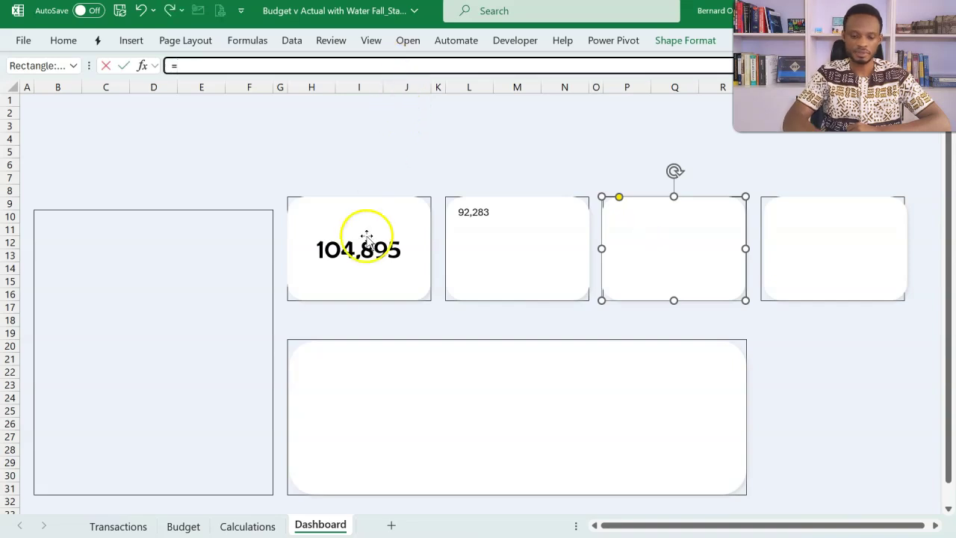
click(247, 525)
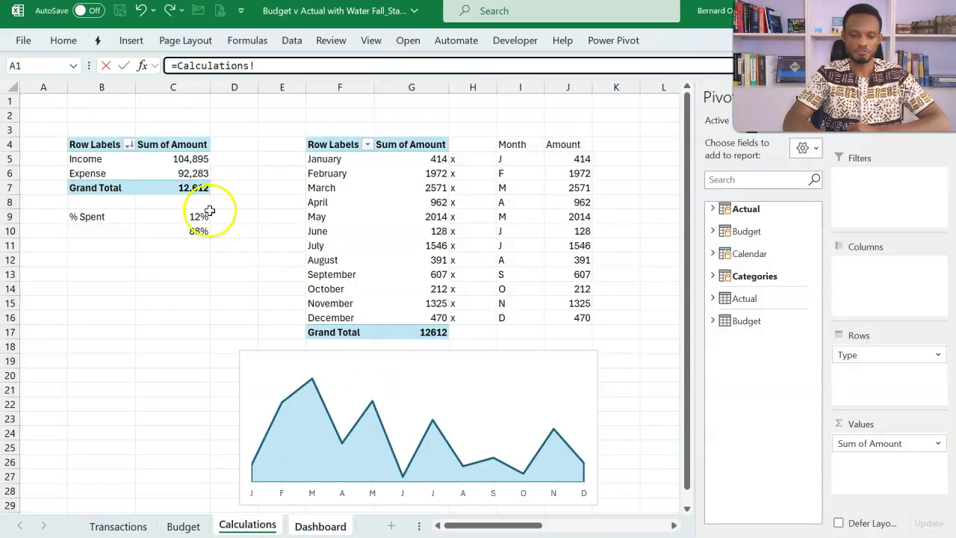
click(198, 188)
key(Return)
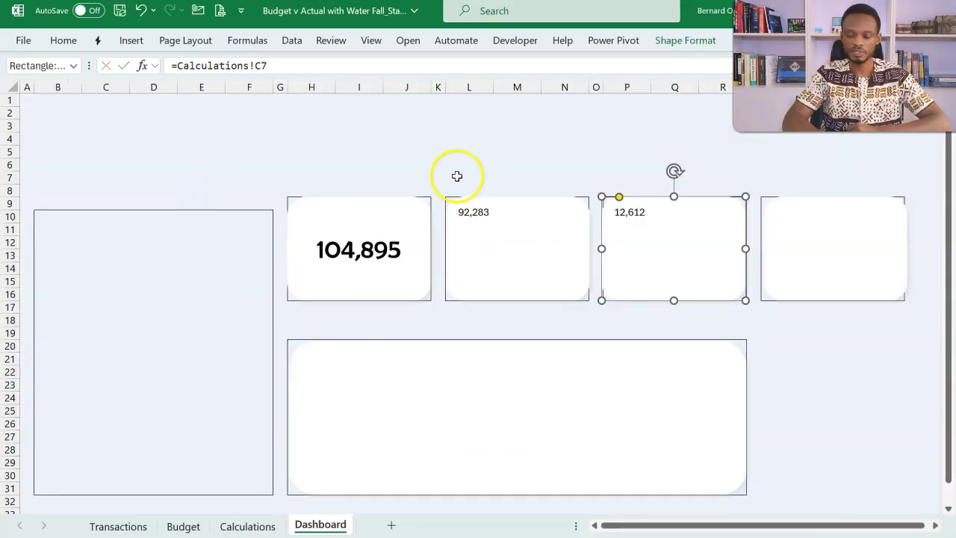
Copy the first card's formatting to the second and third cards with Format Painter.
click(427, 224)
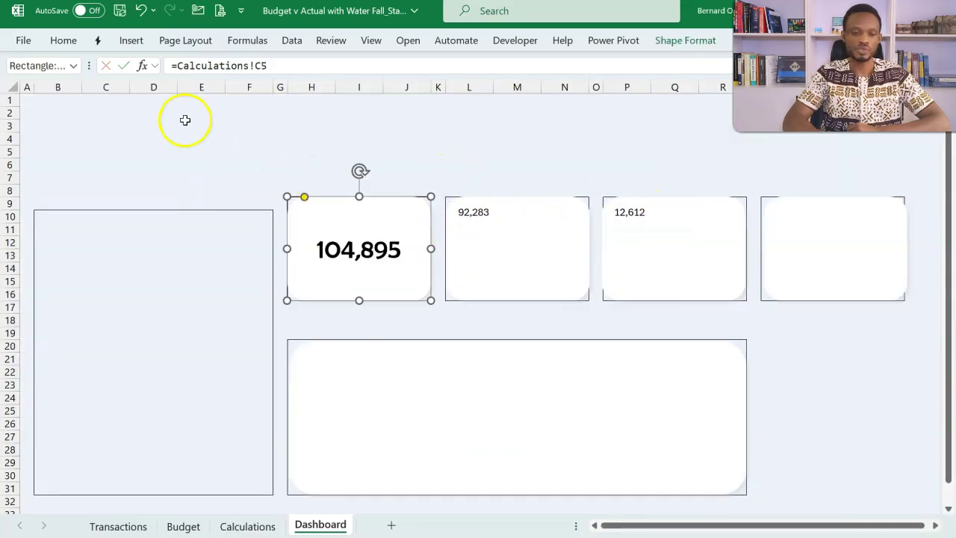
click(63, 39)
click(57, 103)
click(519, 258)
click(646, 252)
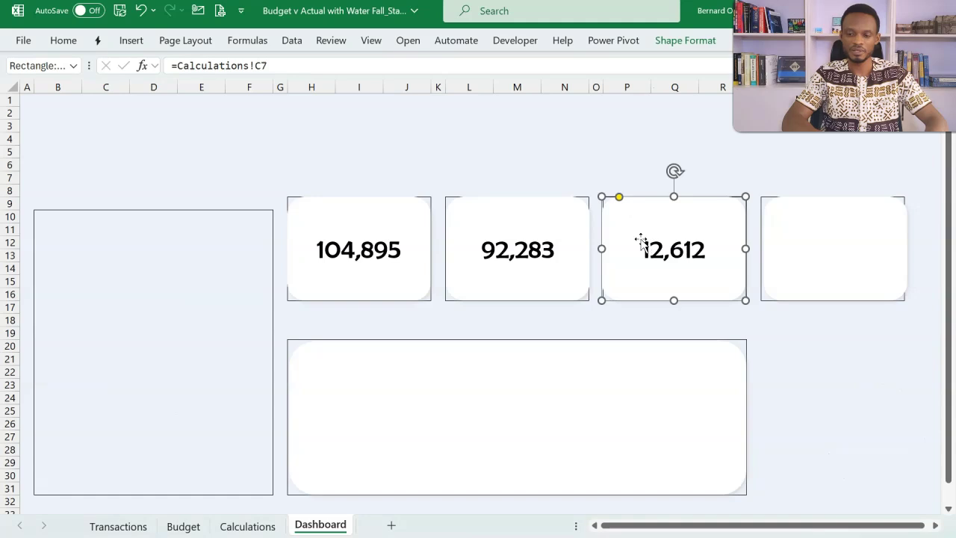
Move the monthly area chart from the Calculations sheet to the Dashboard sheet by cutting and pasting it.
click(784, 242)
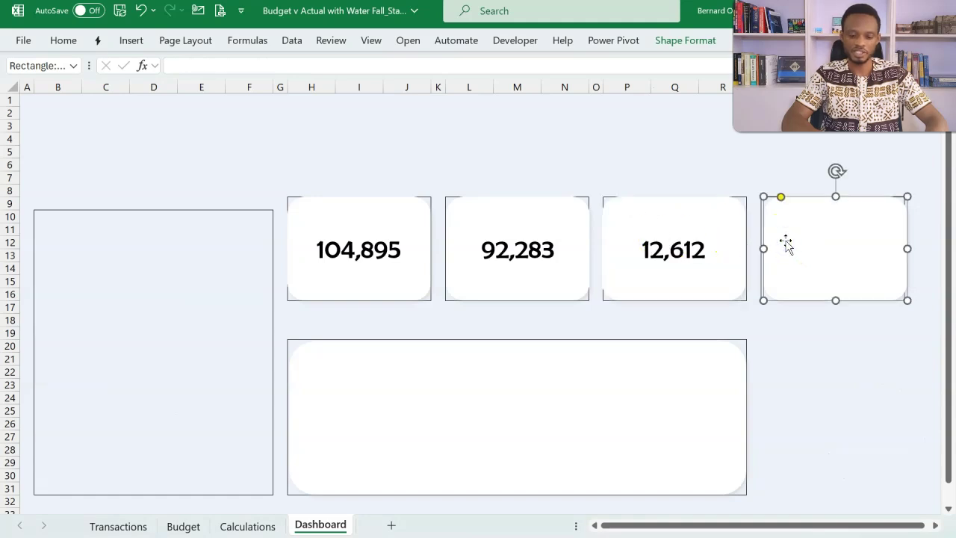
click(243, 526)
click(390, 361)
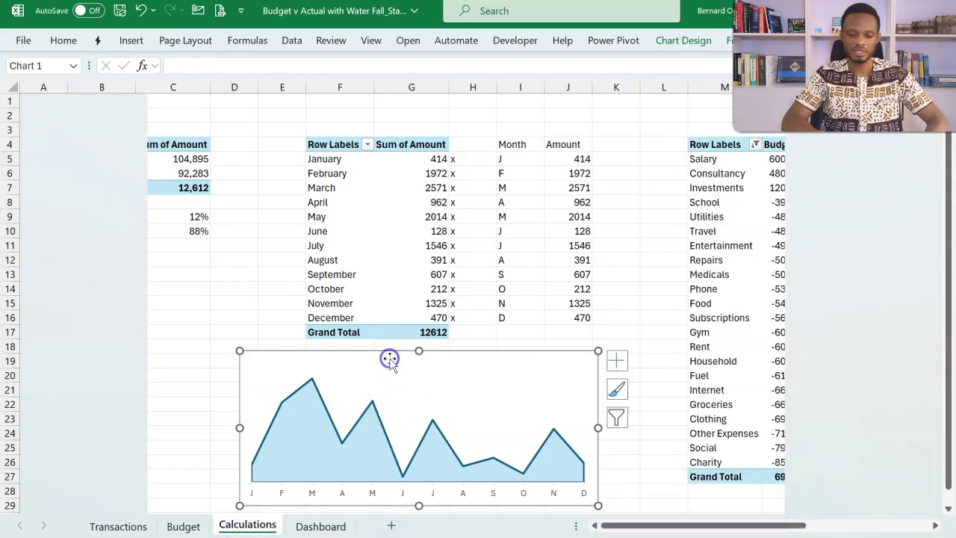
key(ctrl+x)
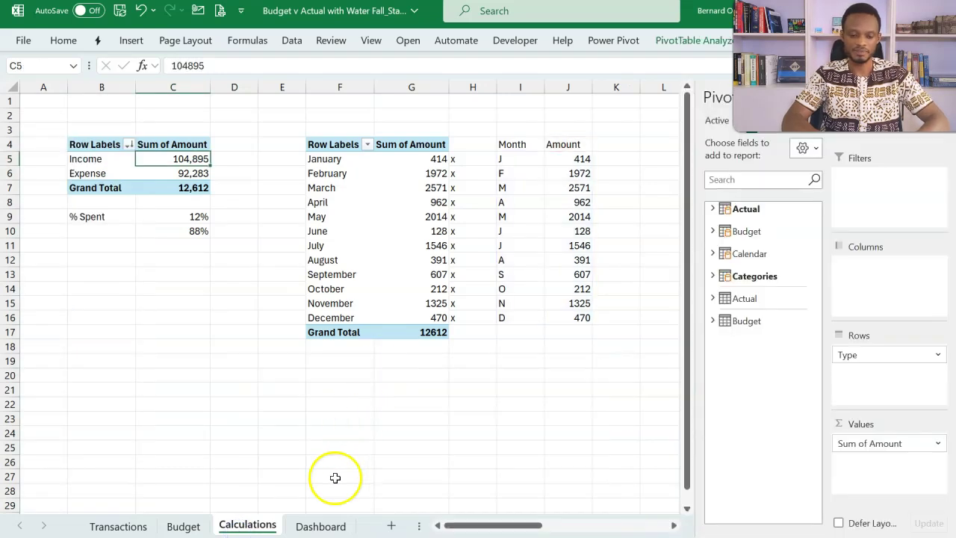
click(320, 526)
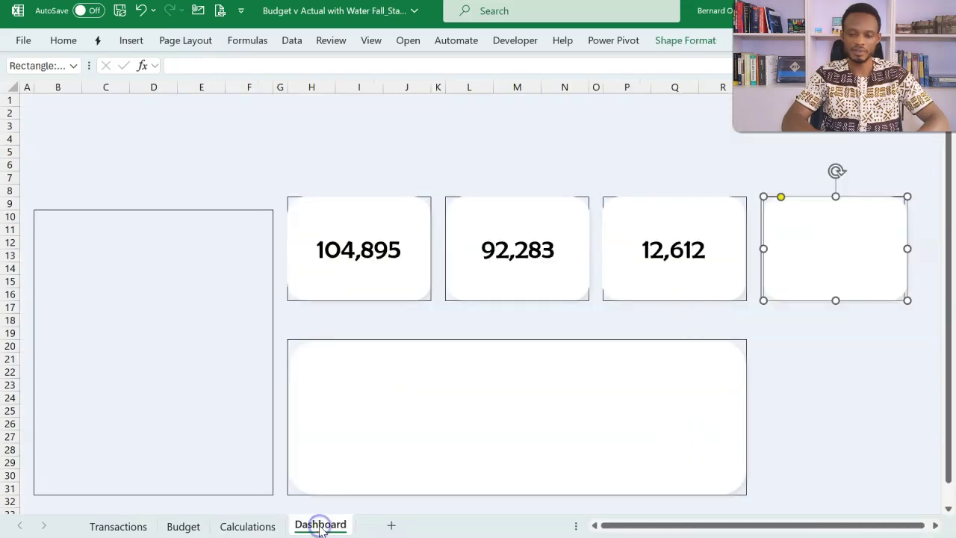
click(693, 164)
key(ctrl+v)
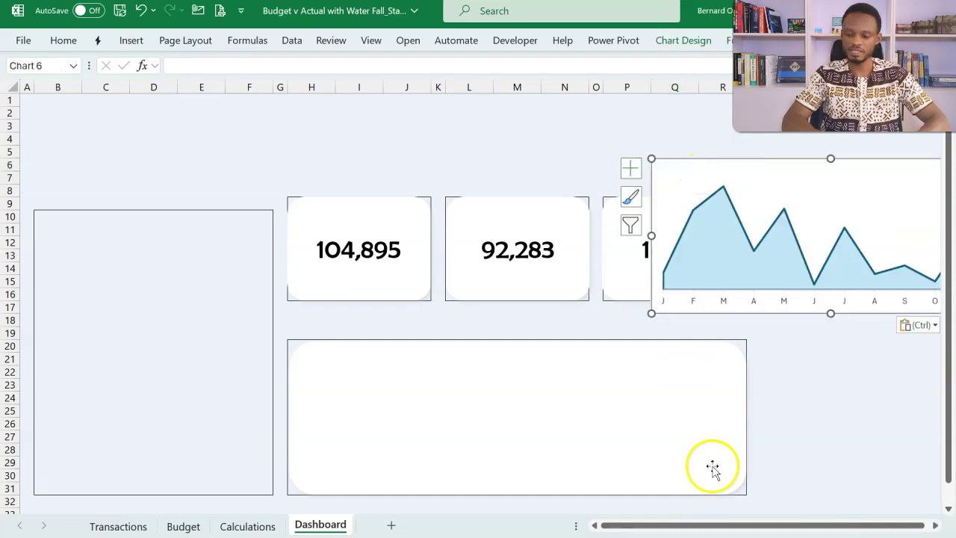
Shrink the area chart and position it inside the fourth card.
click(935, 526)
click(935, 526)
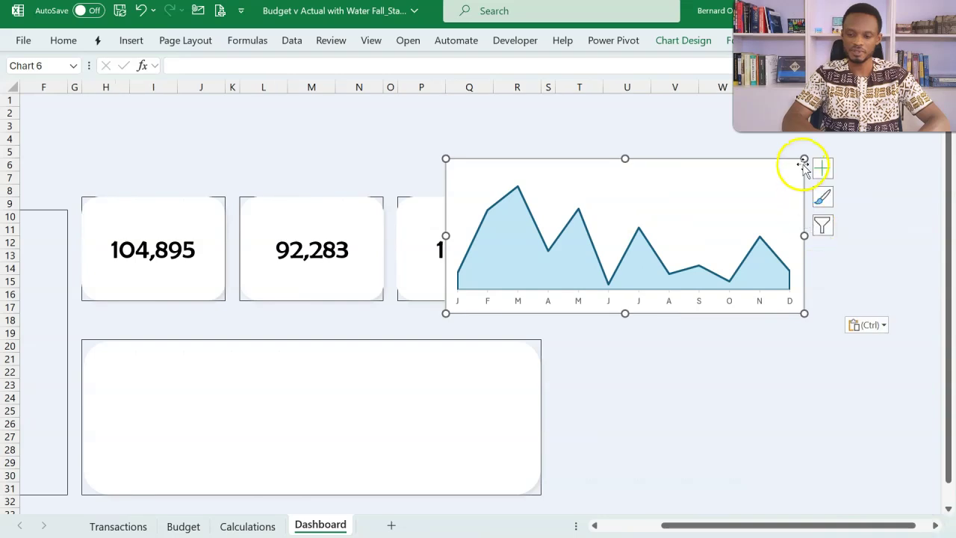
drag(690, 257, 690, 257)
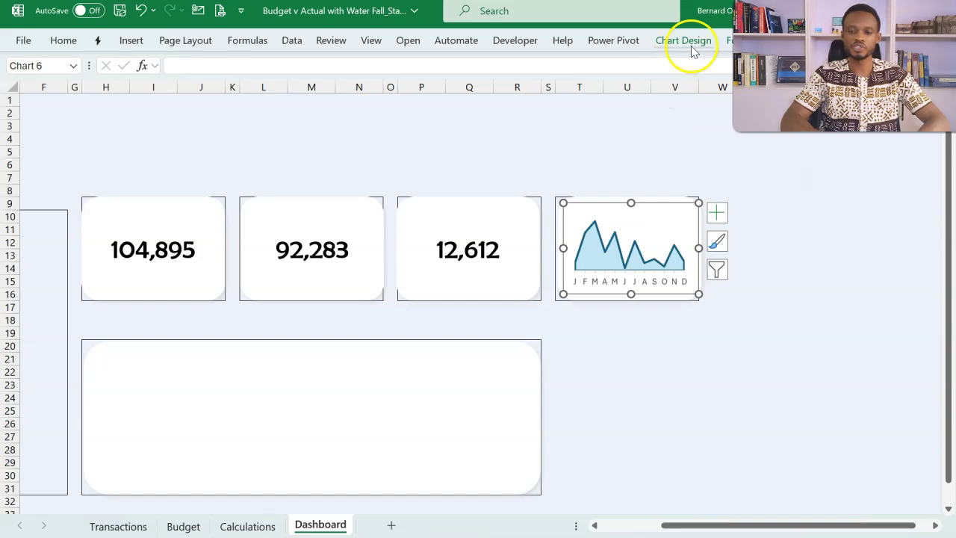
Remove the area chart's outline and trim its size slightly to sit within the fourth card's edges.
click(730, 39)
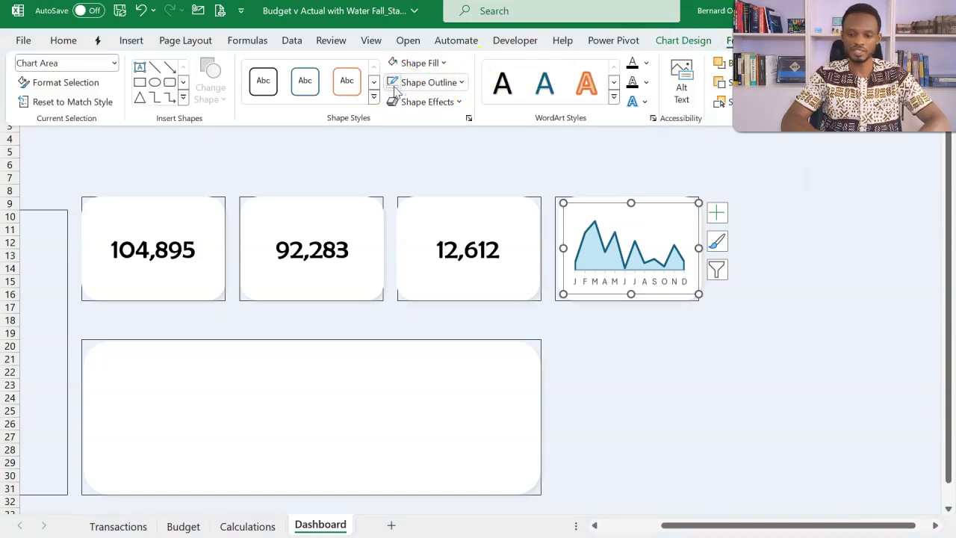
click(696, 203)
drag(692, 208, 693, 203)
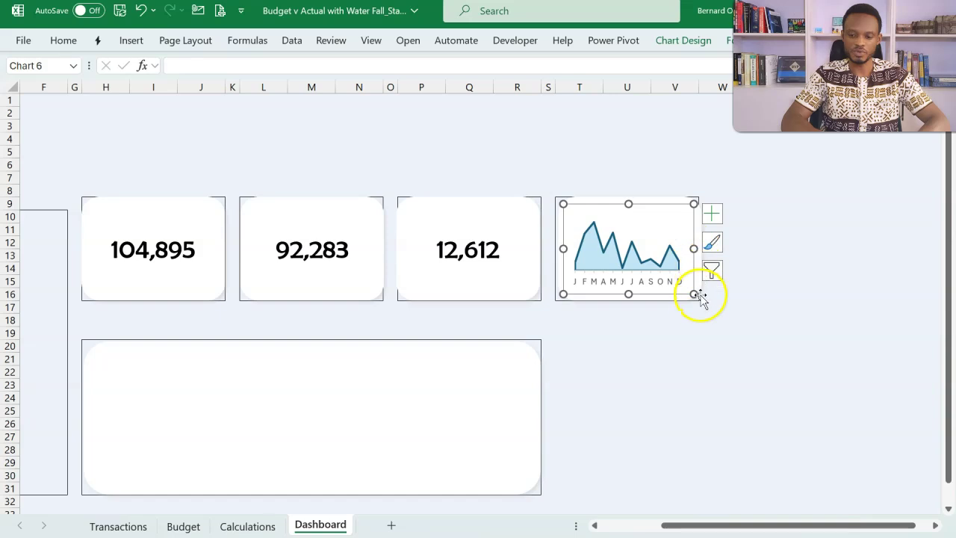
drag(693, 294, 693, 294)
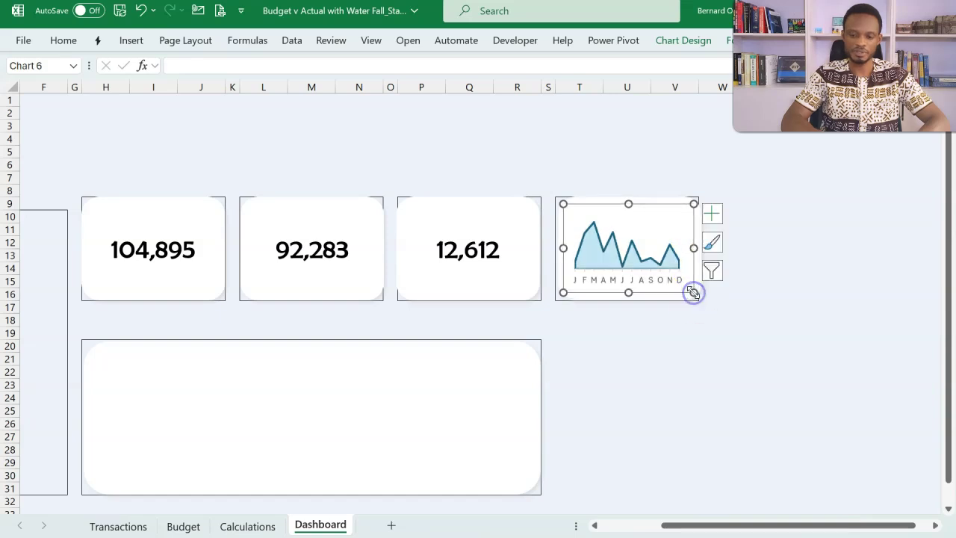
click(695, 347)
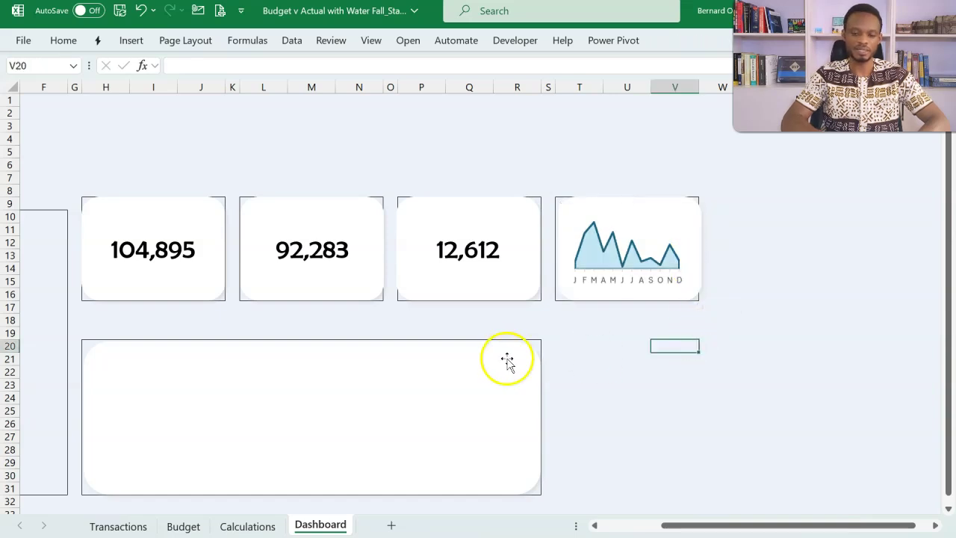
Refer to the finished workbook's dashboard and move the waterfall chart from the Calculations sheet to the Dashboard sheet.
scroll(489, 363, left, 3)
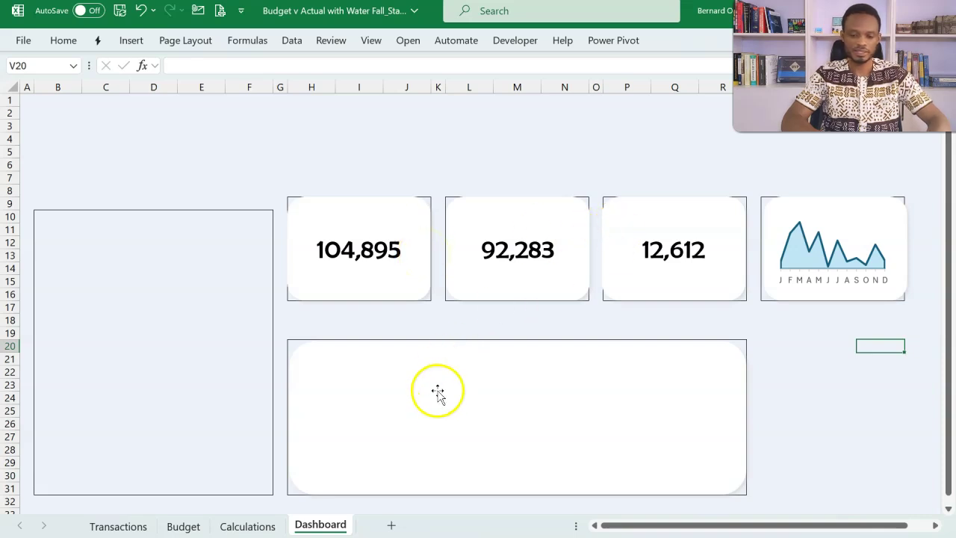
key(ctrl+Tab)
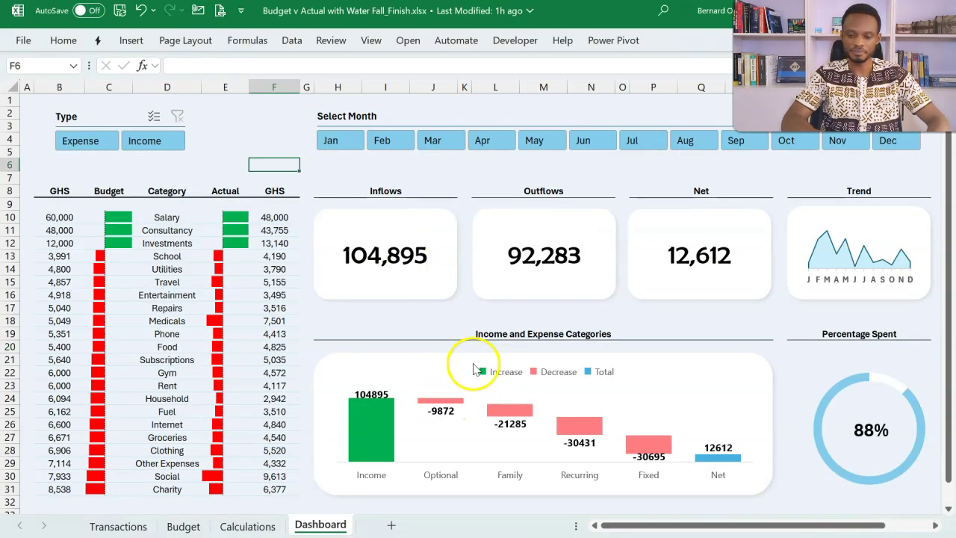
key(ctrl+Tab)
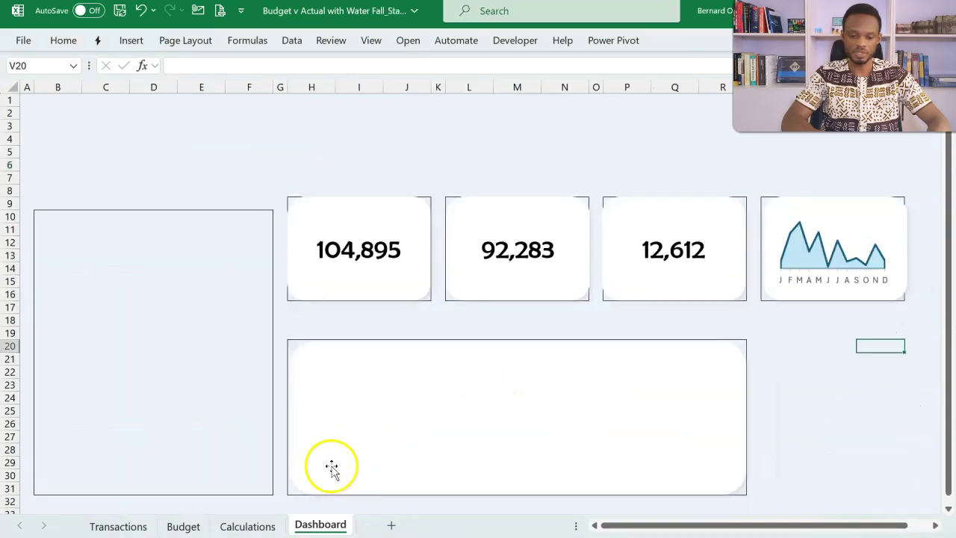
click(248, 524)
scroll(402, 429, right, 5)
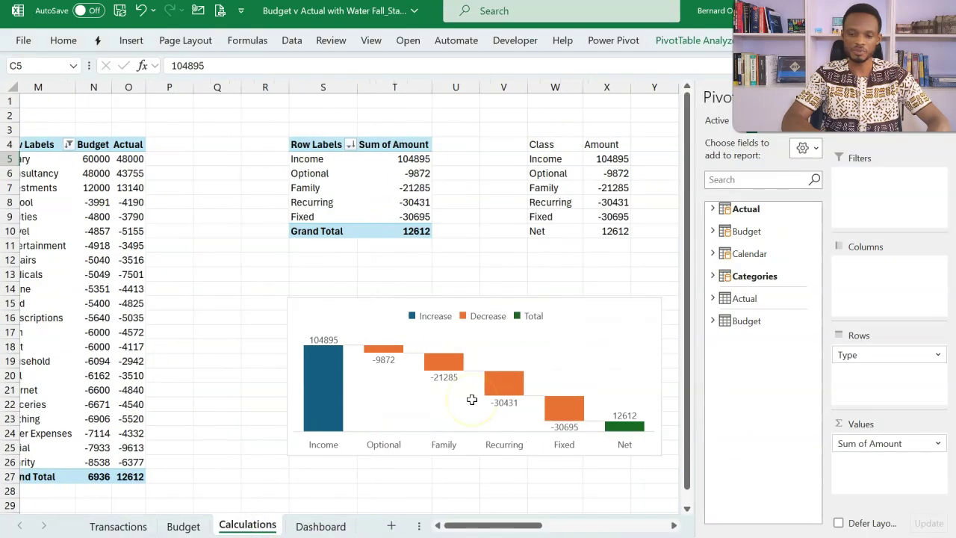
click(412, 302)
key(ctrl+x)
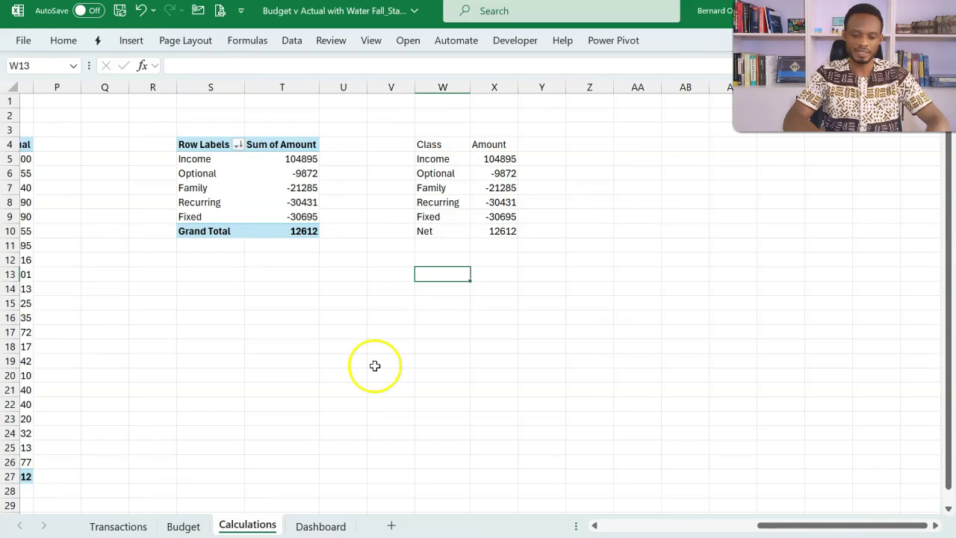
click(320, 524)
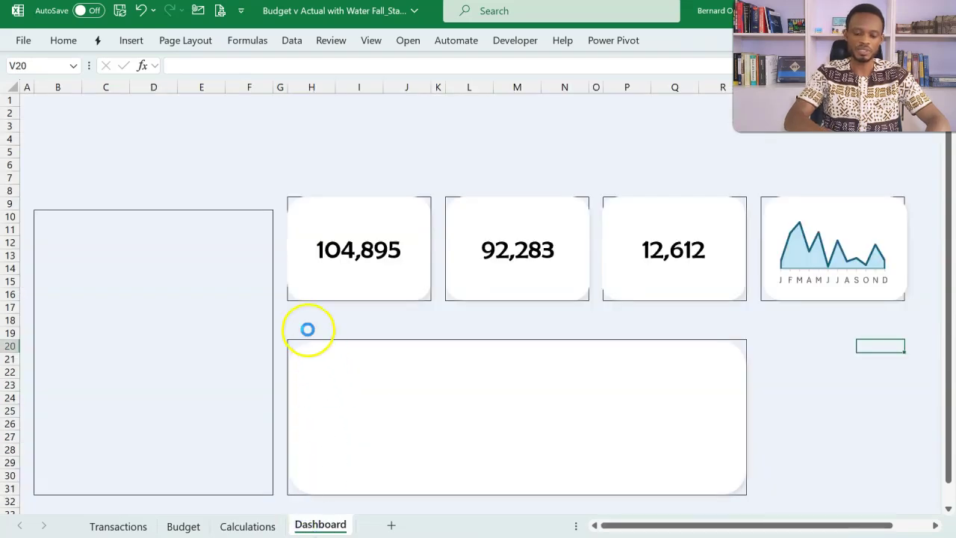
key(ctrl+v)
Position the waterfall chart on the large card below the value cards and widen it to span the card.
drag(871, 335, 313, 349)
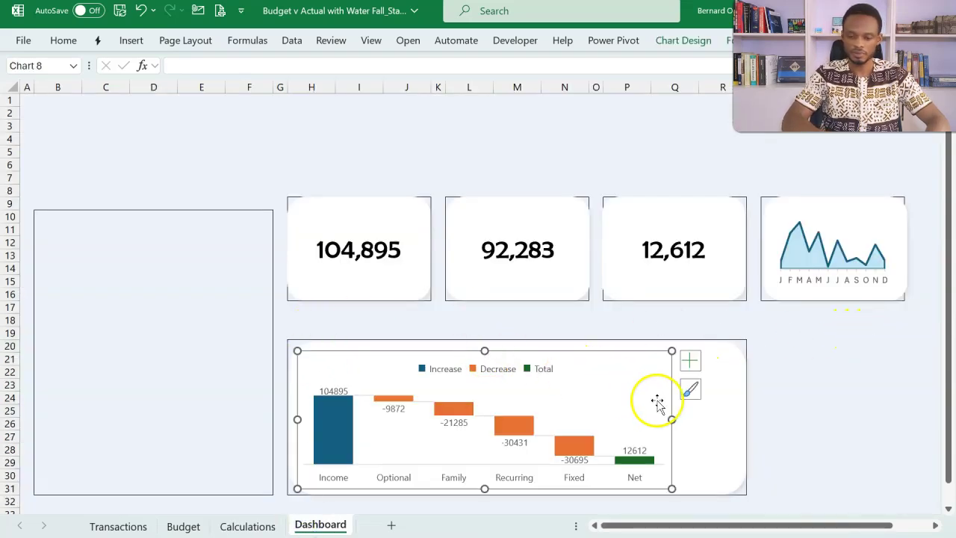
drag(672, 419, 736, 421)
drag(298, 420, 307, 421)
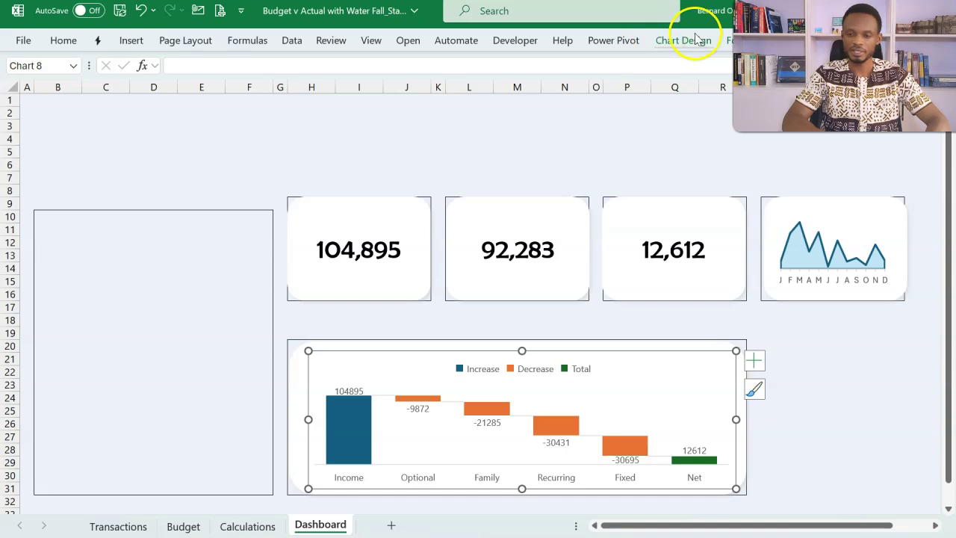
Remove the waterfall chart's outline and extend its upper edge slightly within the large card.
click(729, 40)
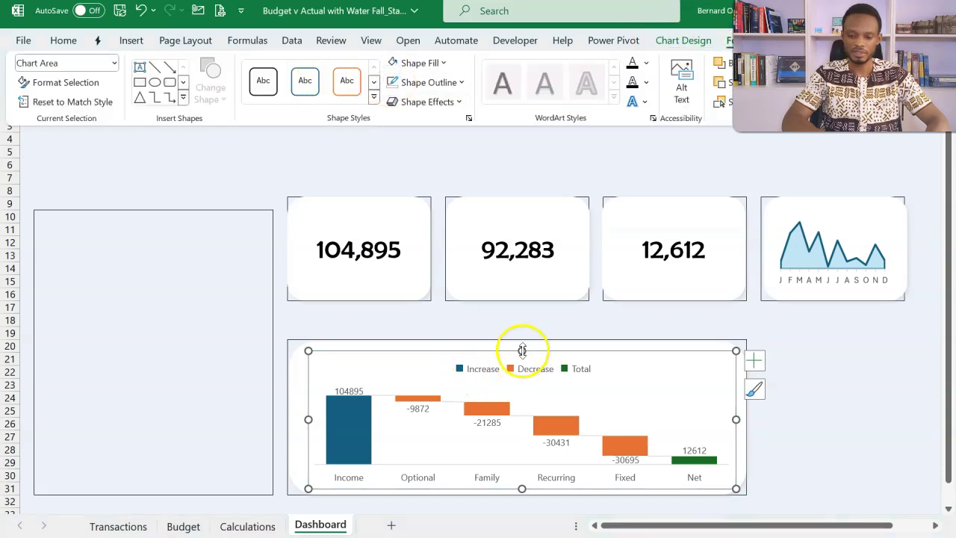
drag(522, 350, 522, 348)
click(579, 329)
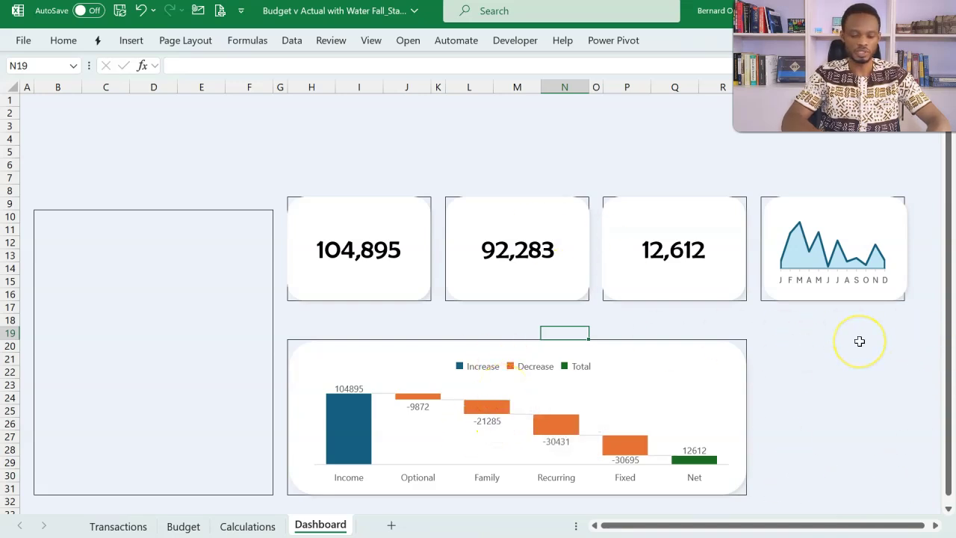
Insert a doughnut chart from the % Spent values in C9:C10 on the Calculations sheet.
key(alt+Tab)
key(alt+Tab)
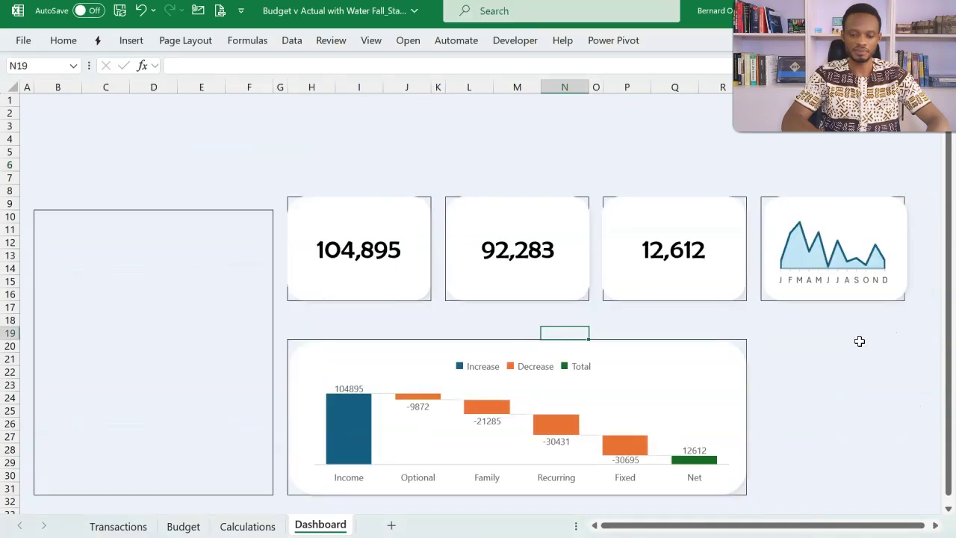
click(247, 525)
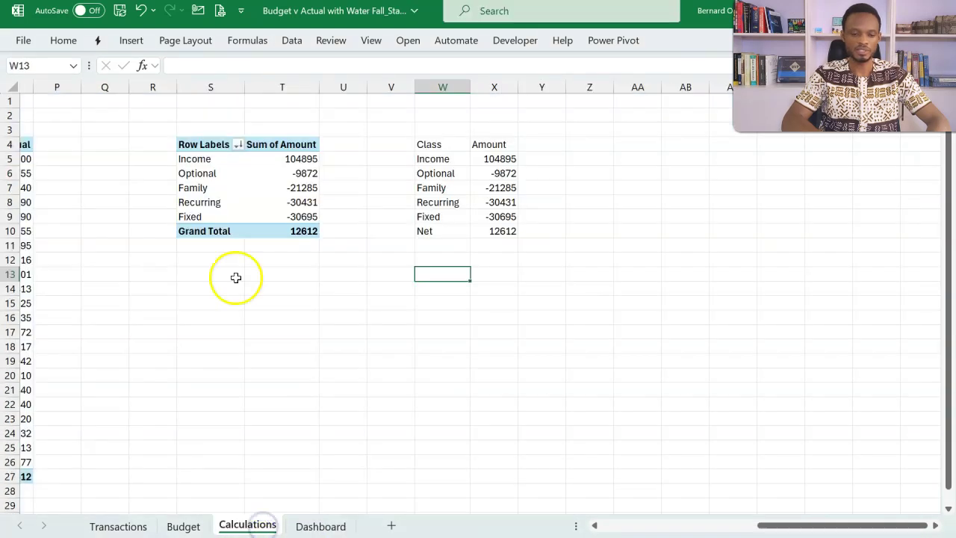
scroll(201, 265, left, 5)
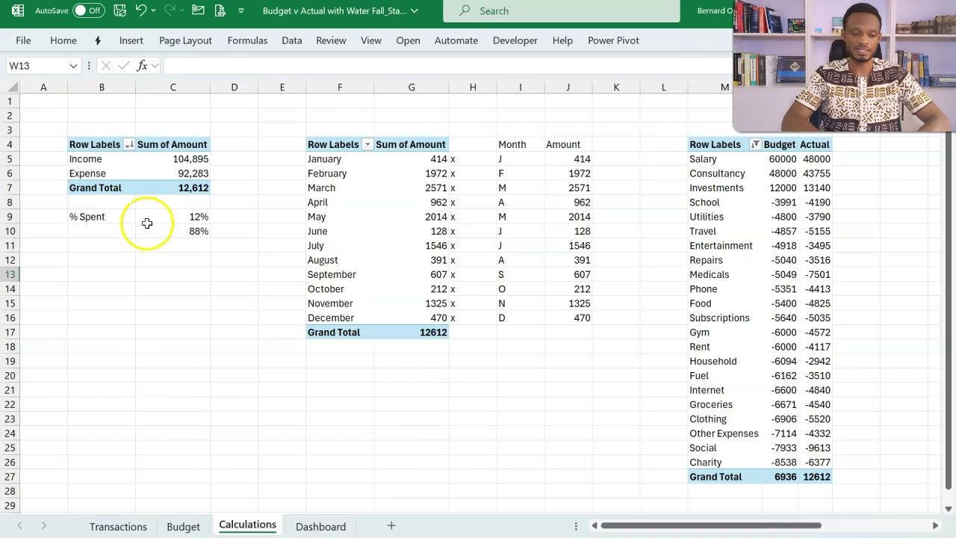
click(159, 218)
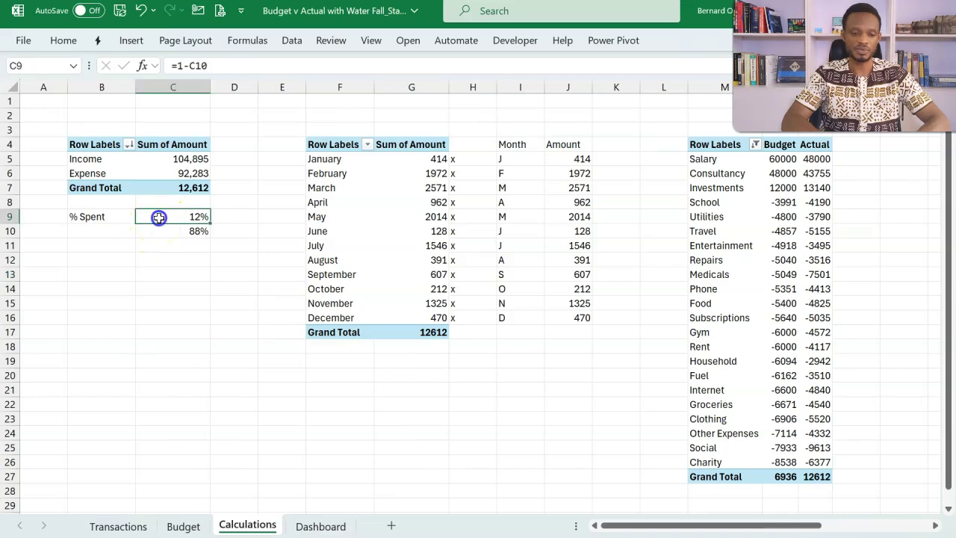
drag(159, 220, 158, 231)
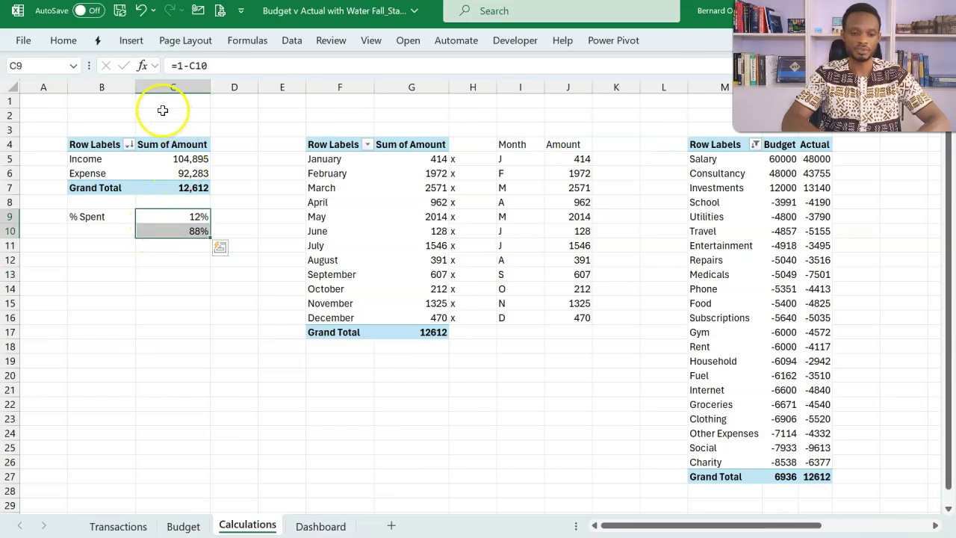
click(139, 41)
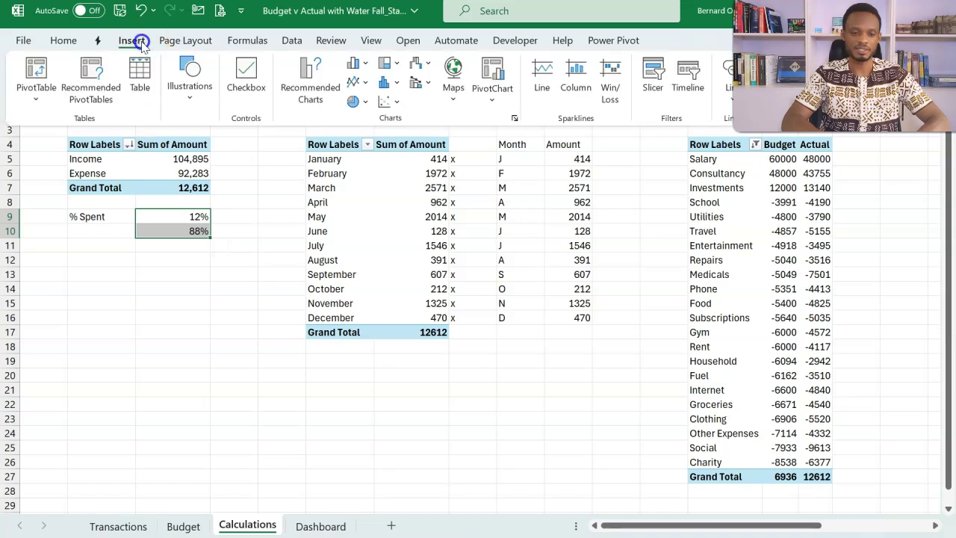
click(363, 102)
click(371, 297)
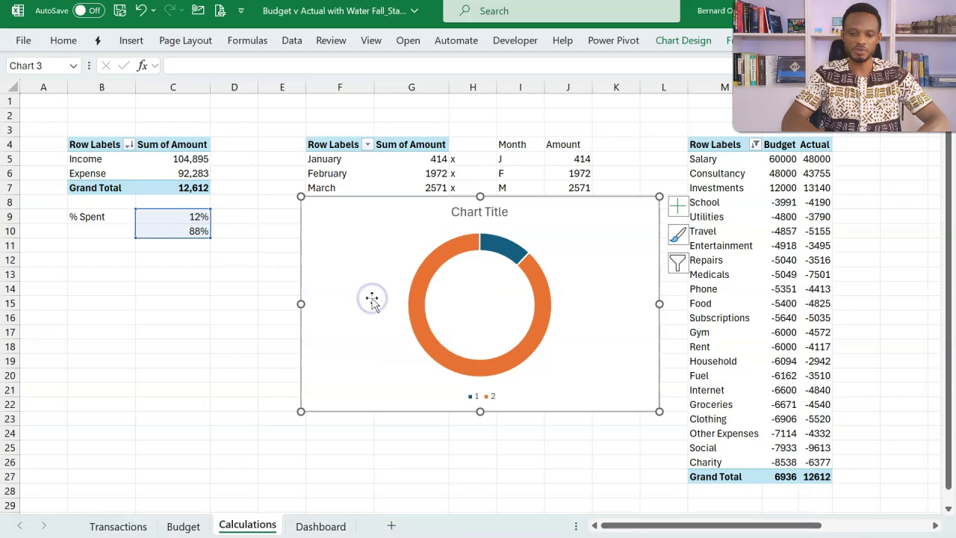
Delete the title and the legend from the doughnut chart.
click(471, 213)
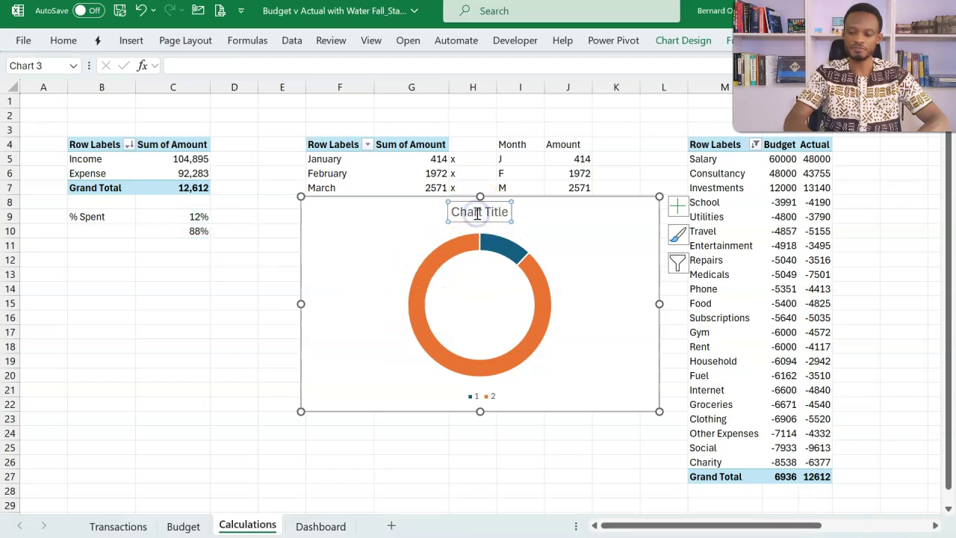
key(Delete)
click(483, 390)
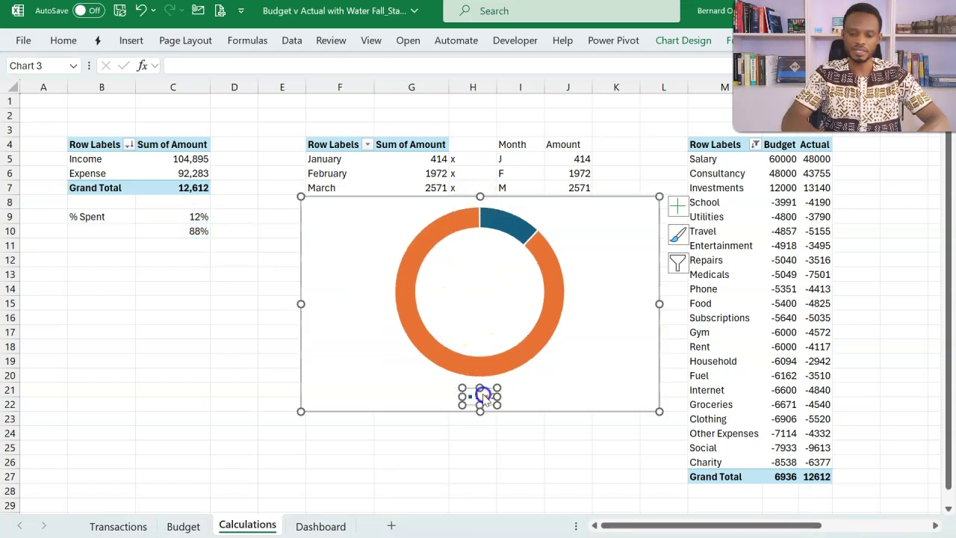
key(Delete)
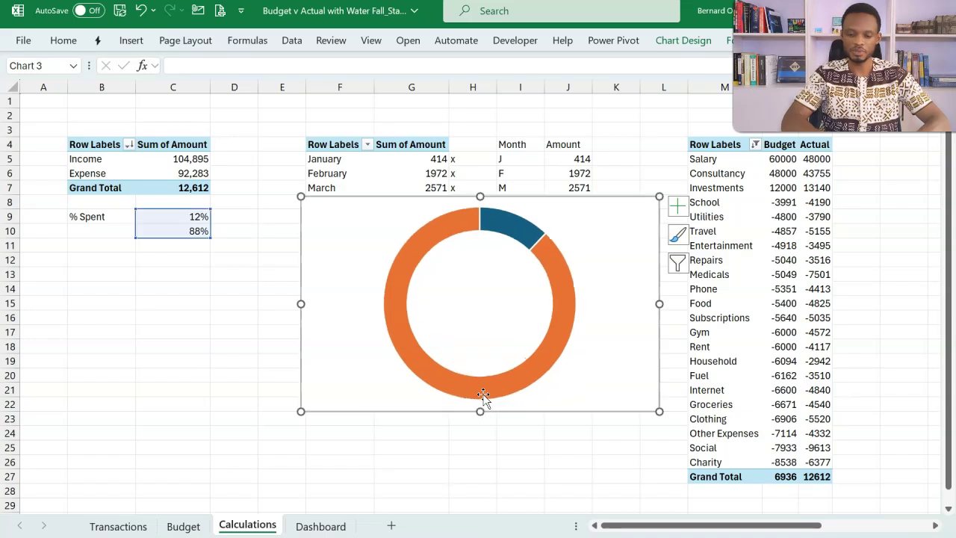
Move the doughnut chart from the Calculations sheet to cell T20 on the Dashboard sheet.
click(617, 196)
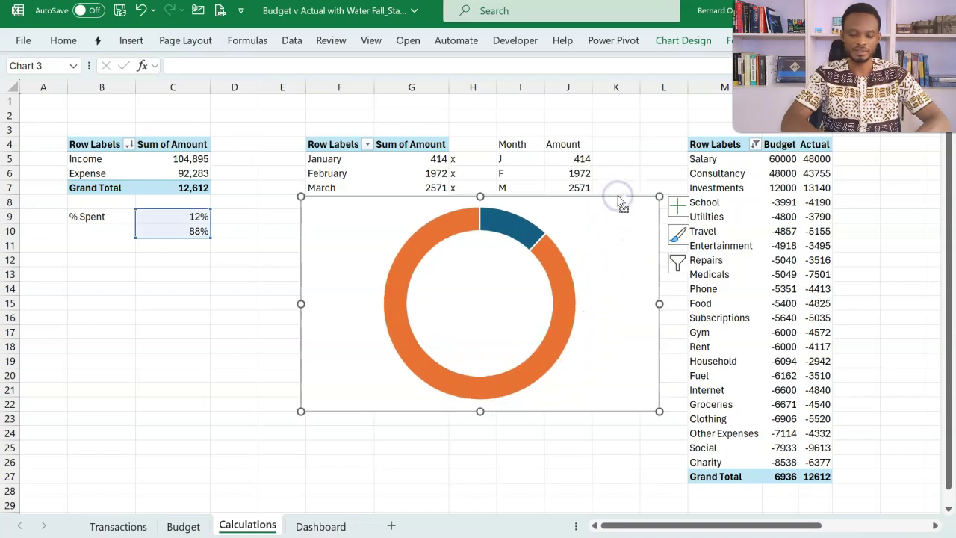
key(ctrl+x)
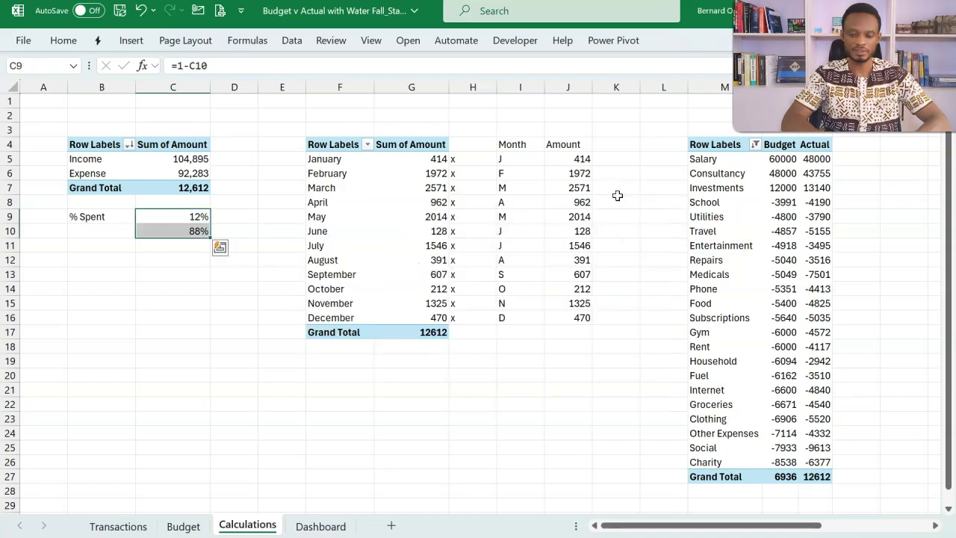
click(319, 527)
click(807, 348)
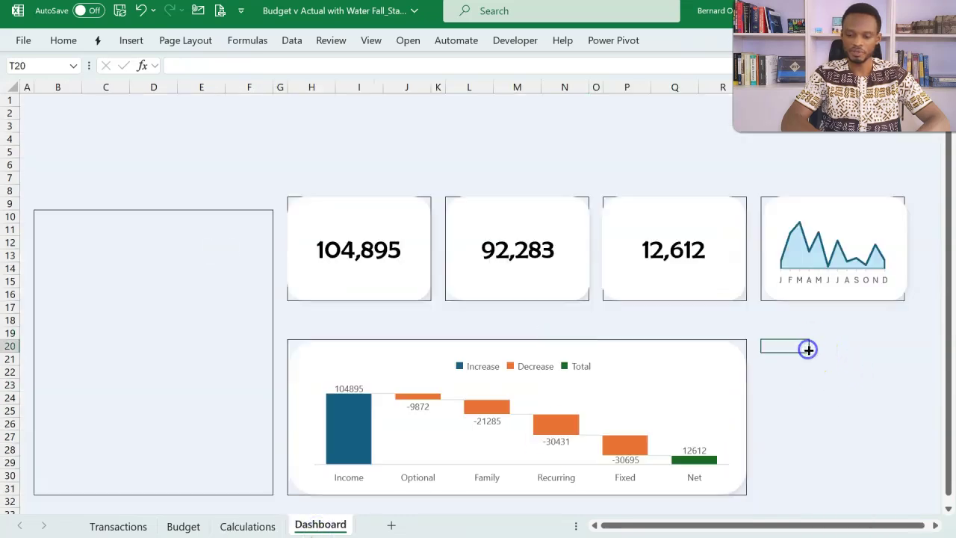
key(ctrl+v)
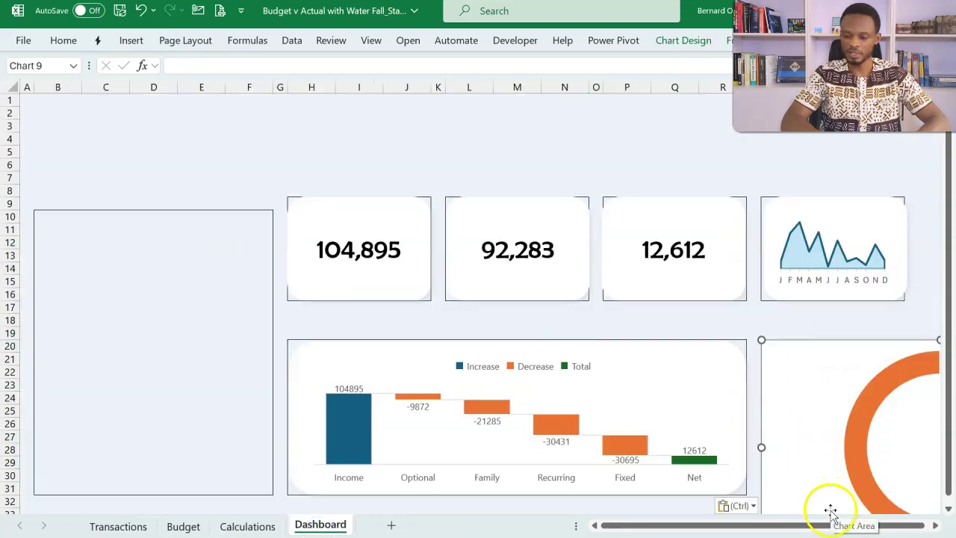
Shrink the doughnut chart to the width of the area chart's card above, beside the waterfall chart.
drag(830, 523, 883, 521)
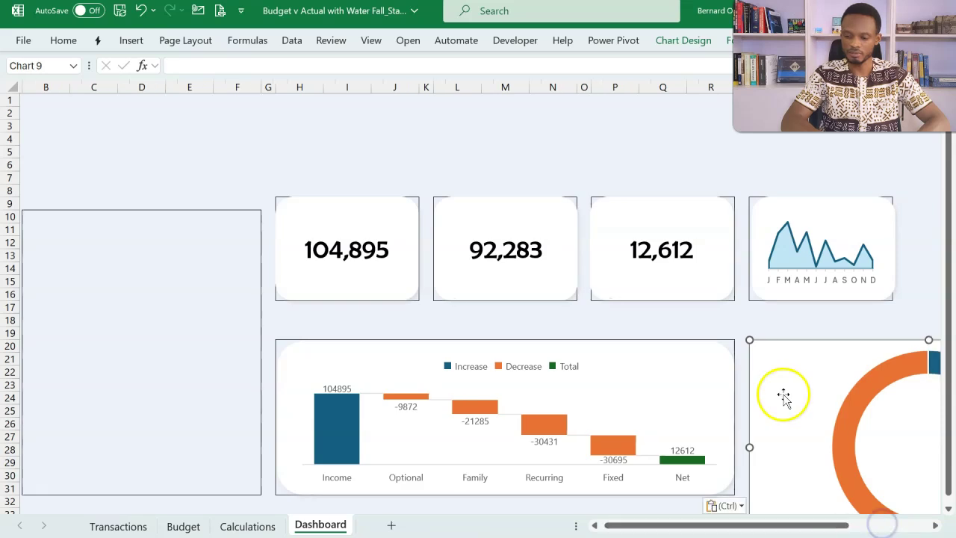
drag(750, 341, 769, 334)
scroll(572, 419, left, 1)
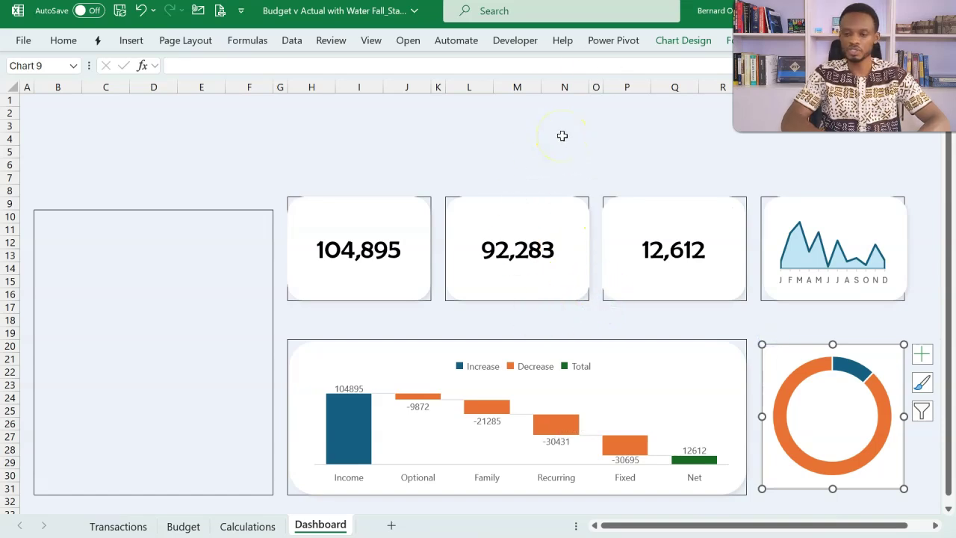
Remove the doughnut chart area's fill so the dashboard background shows through.
click(730, 40)
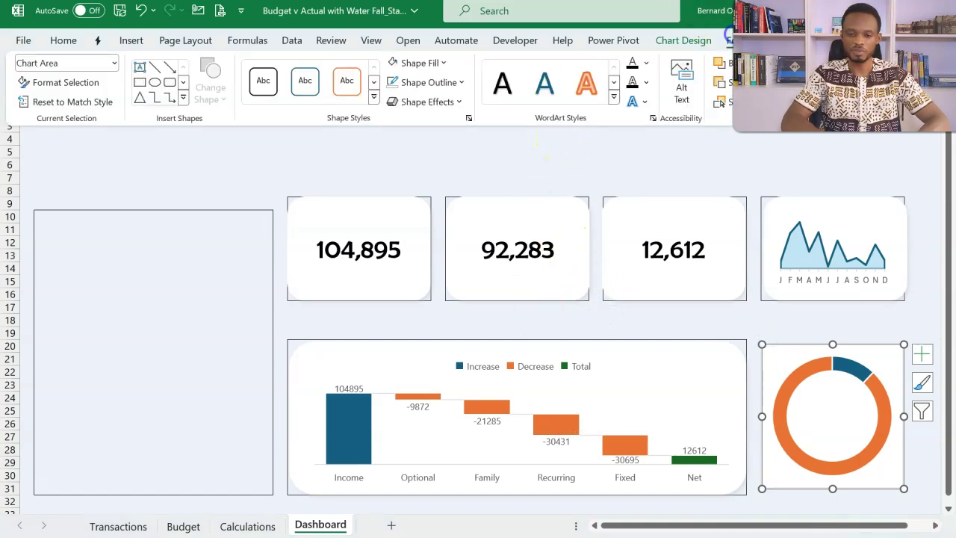
click(451, 65)
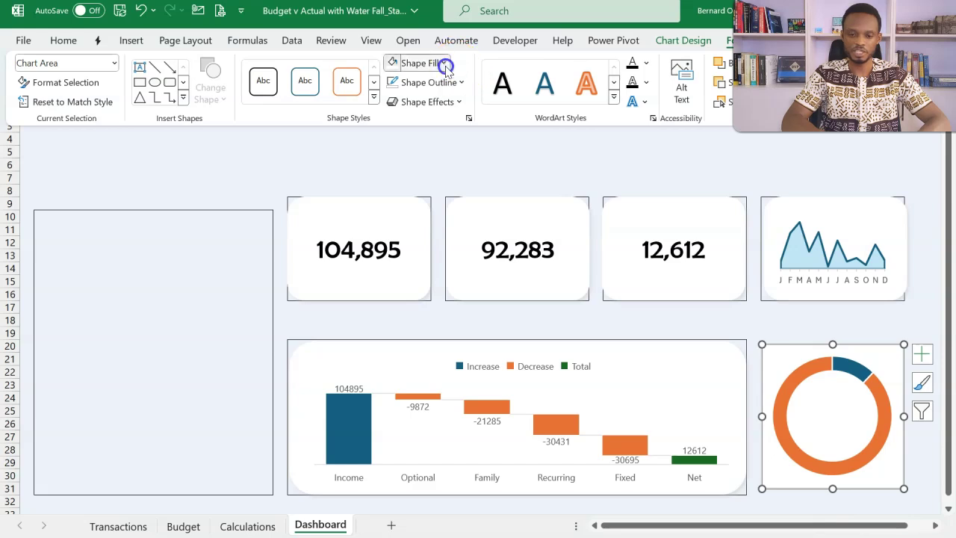
click(403, 323)
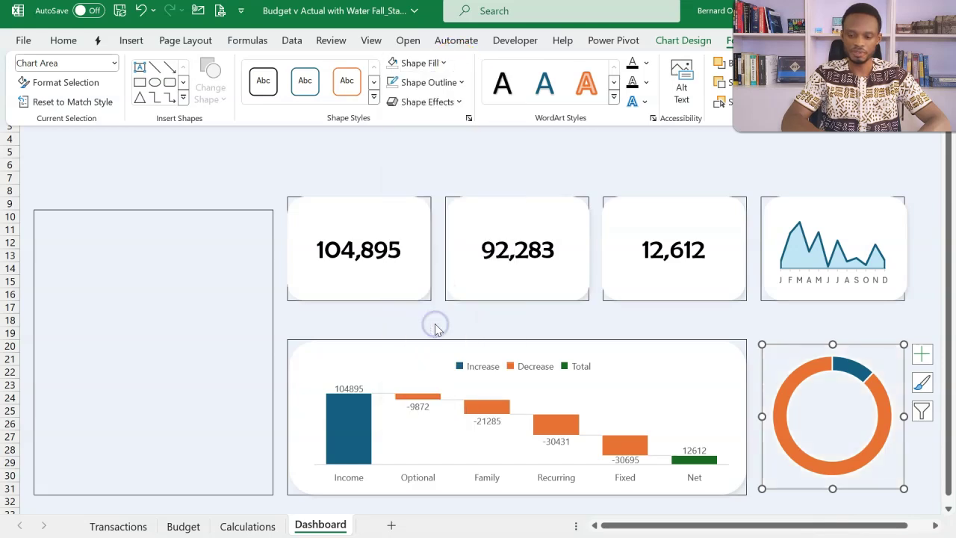
Set the border of the doughnut's larger orange slice to No line.
click(797, 378)
click(797, 378)
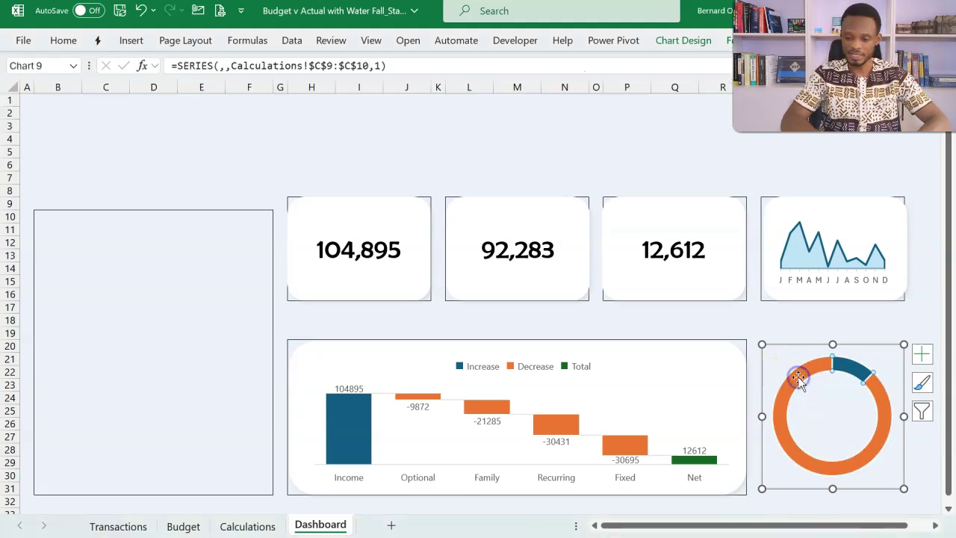
double_click(798, 379)
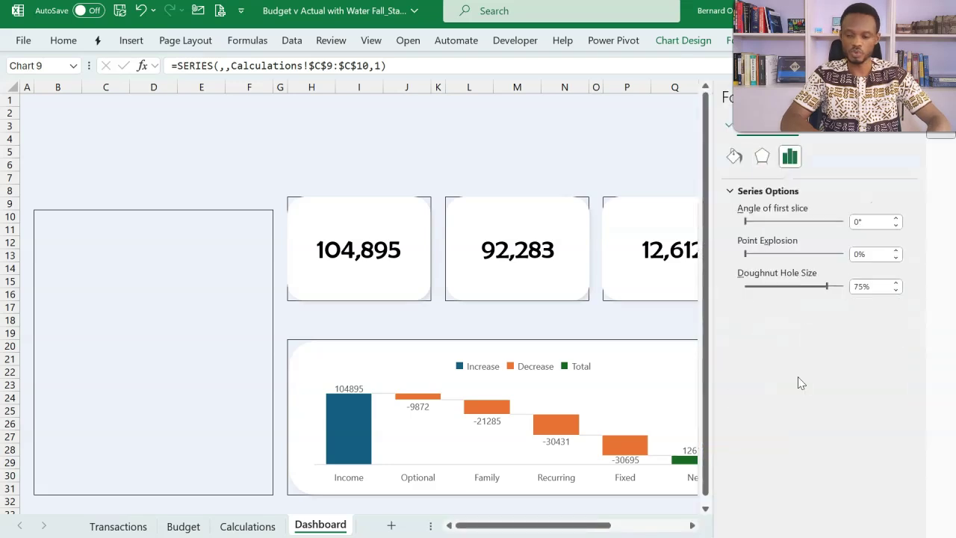
click(742, 161)
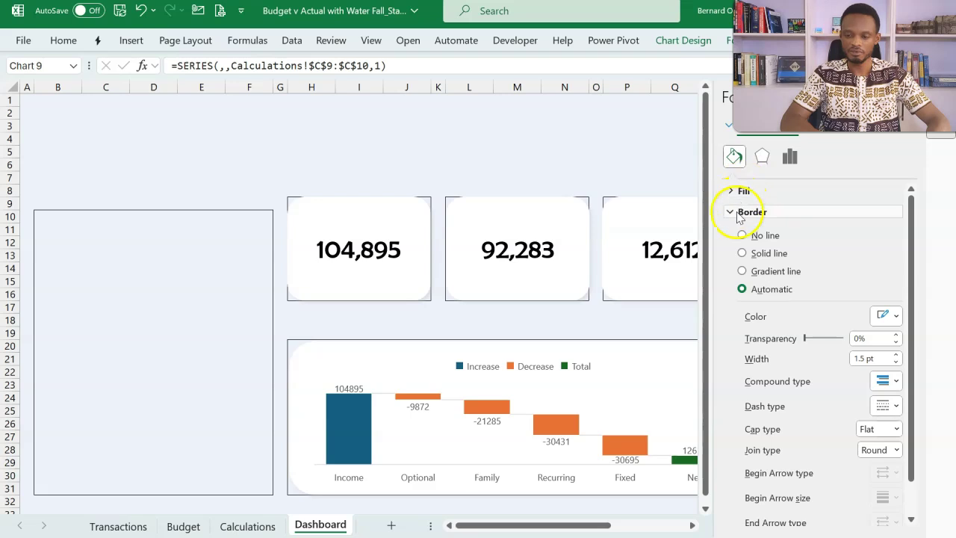
drag(629, 525, 674, 526)
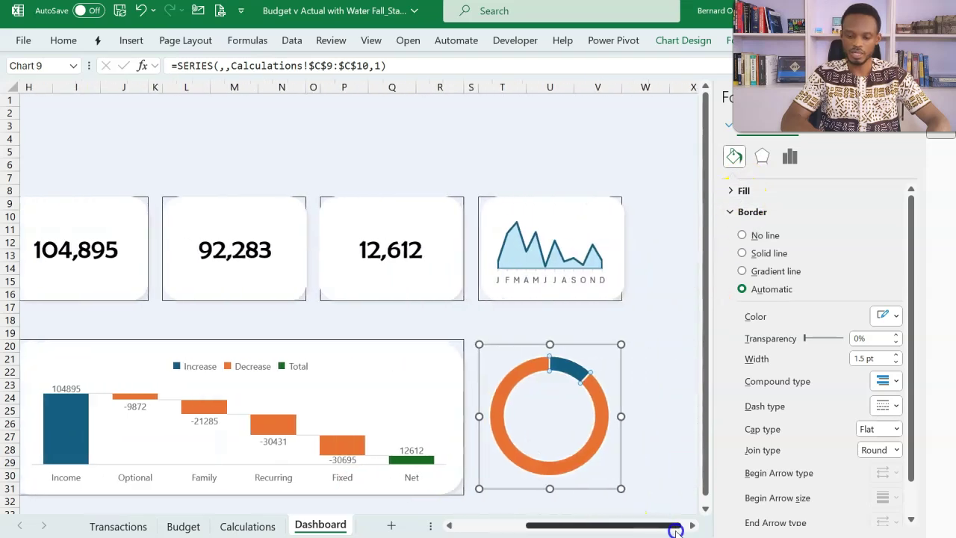
click(742, 235)
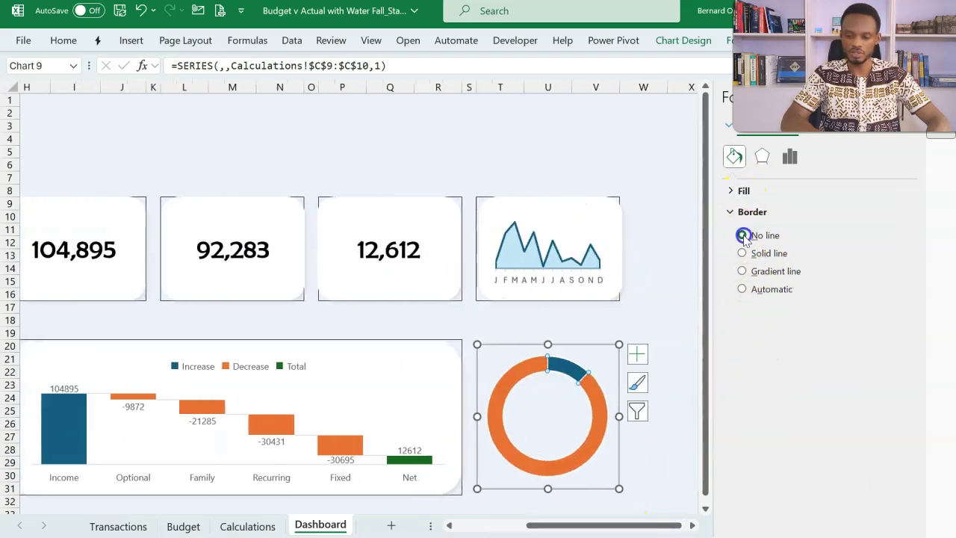
Give the doughnut's larger slice a solid light blue theme color fill.
click(734, 192)
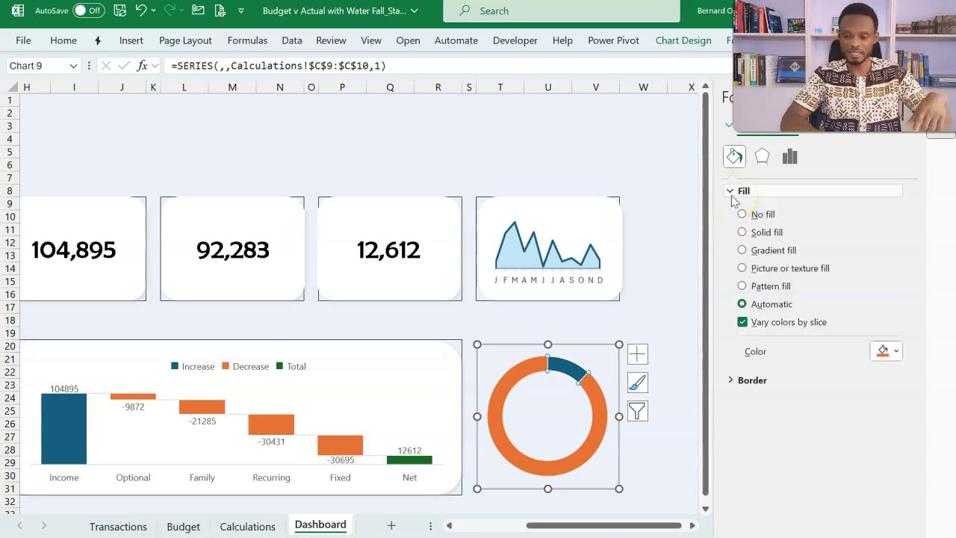
click(749, 233)
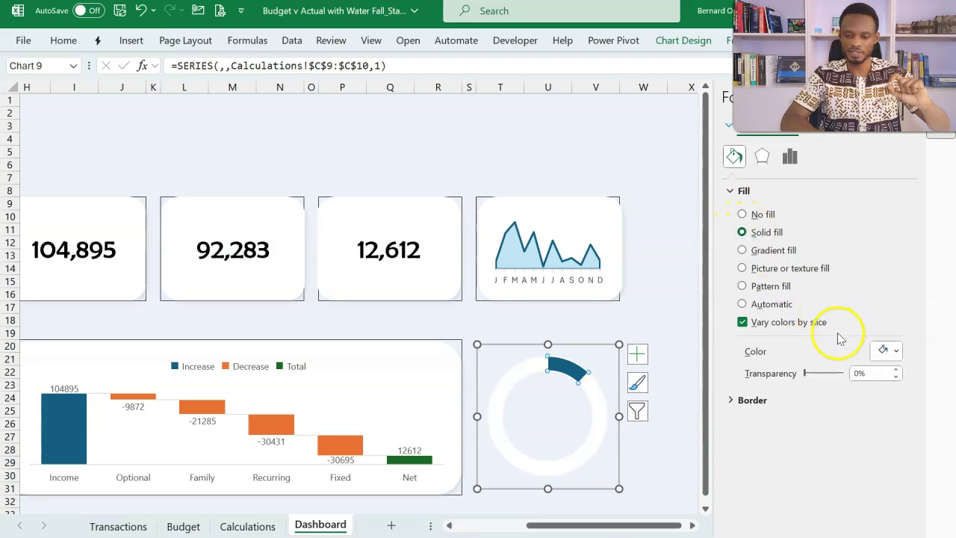
click(902, 351)
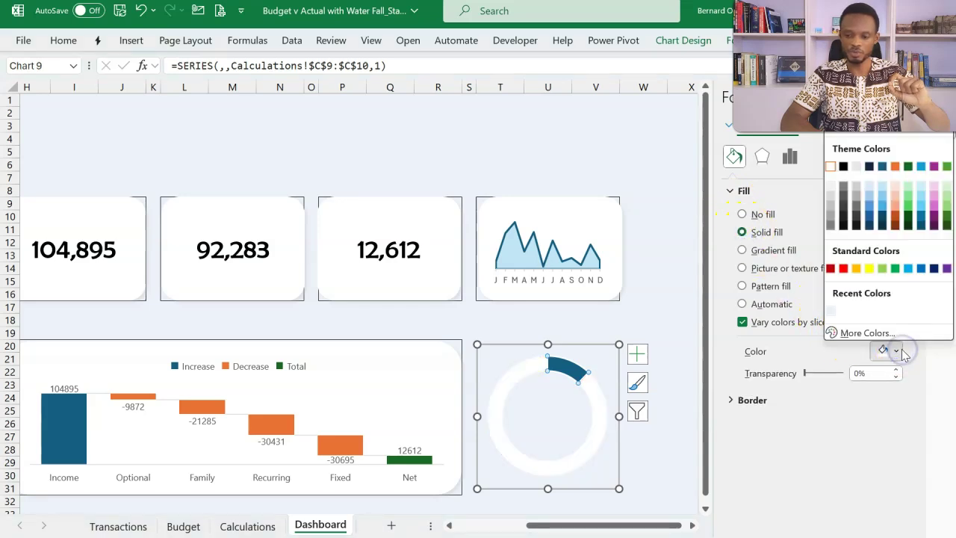
click(882, 201)
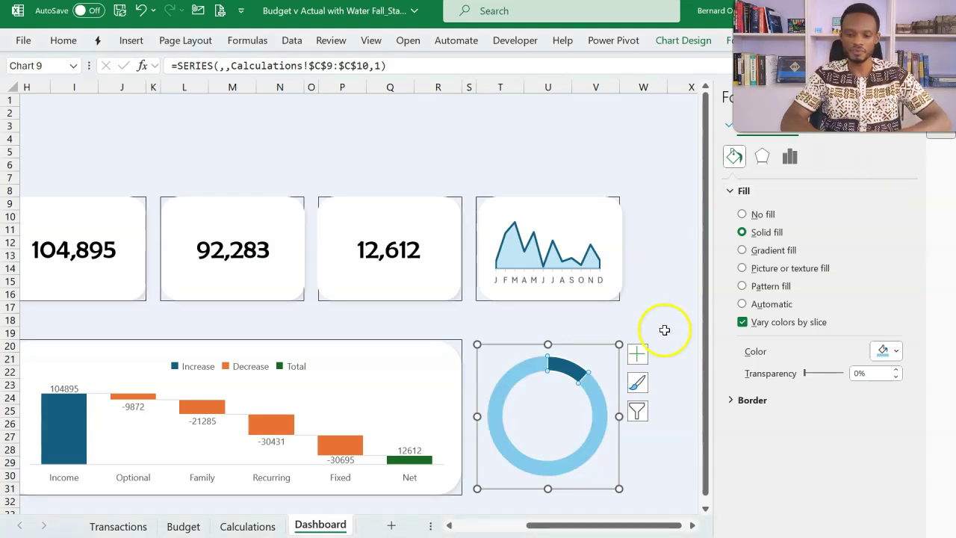
Give the doughnut's smaller dark blue slice a solid white fill and set its border to No line.
click(572, 373)
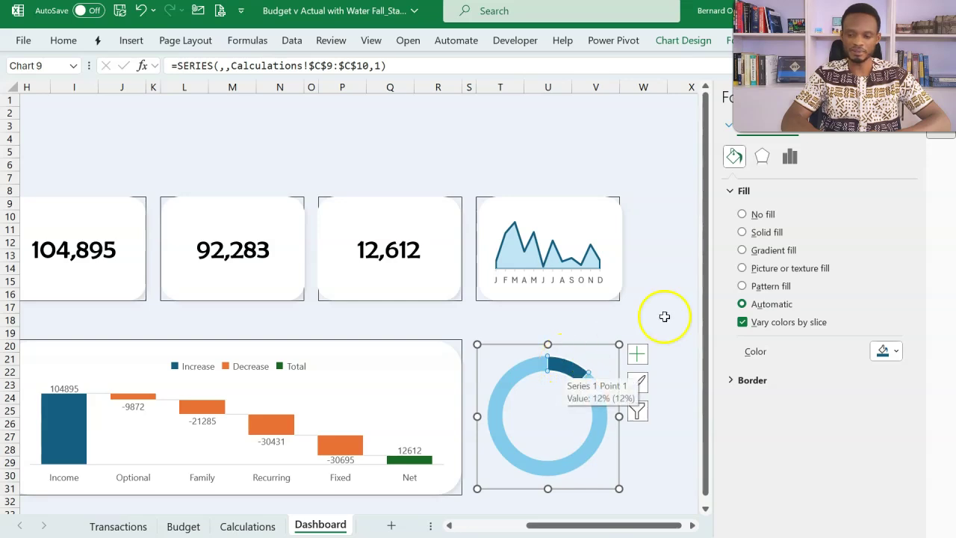
click(743, 233)
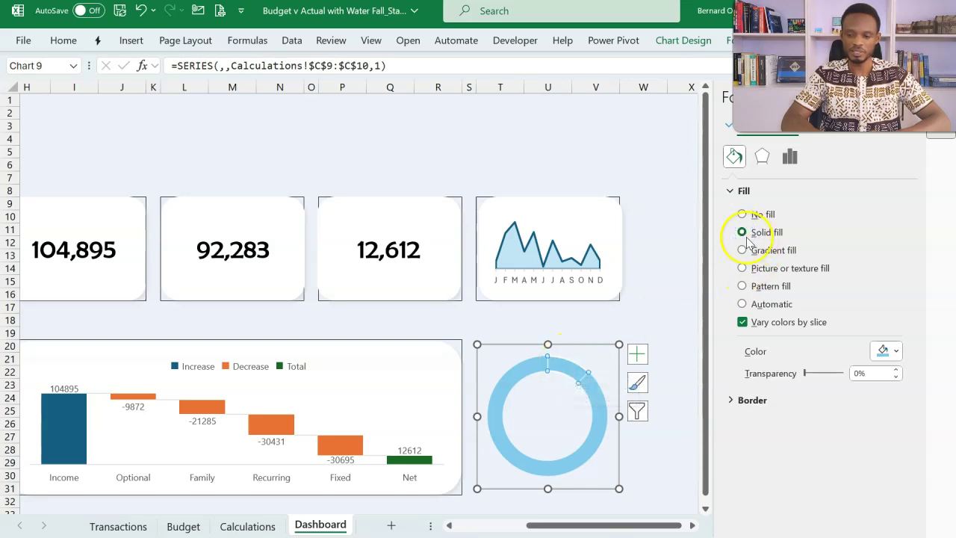
click(896, 352)
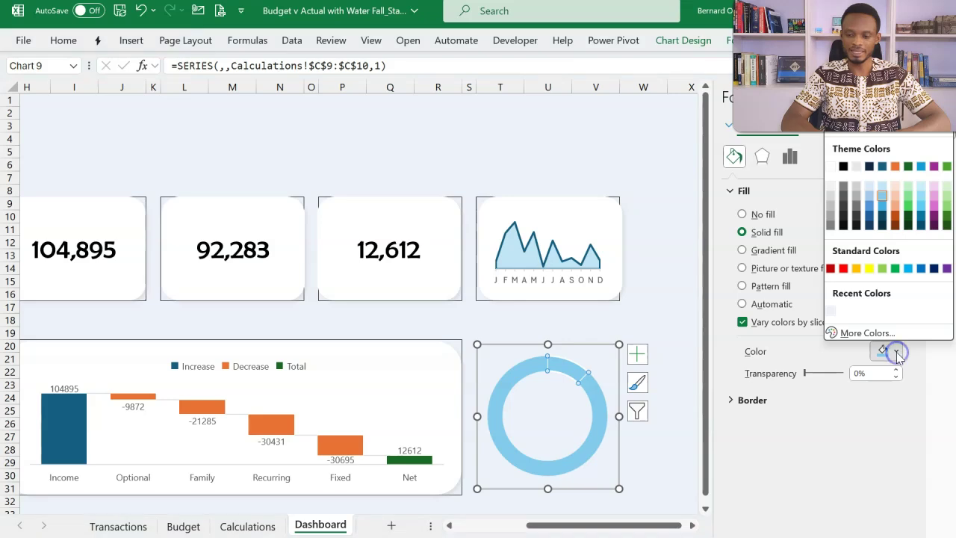
click(830, 168)
click(733, 400)
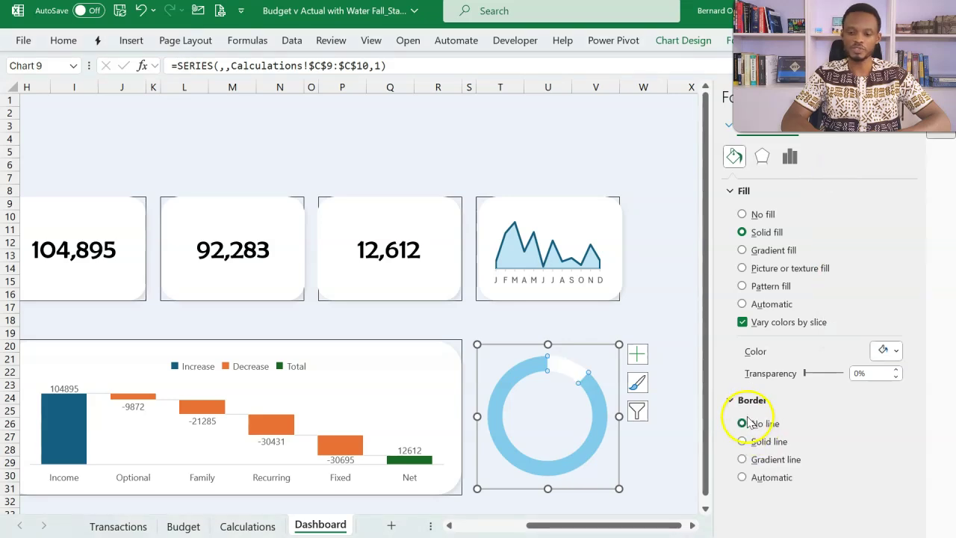
click(732, 401)
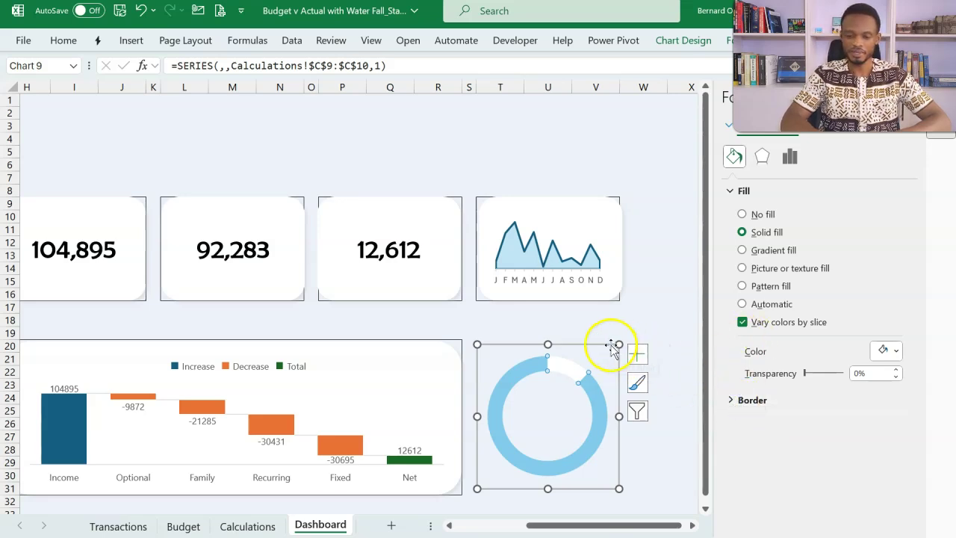
click(733, 191)
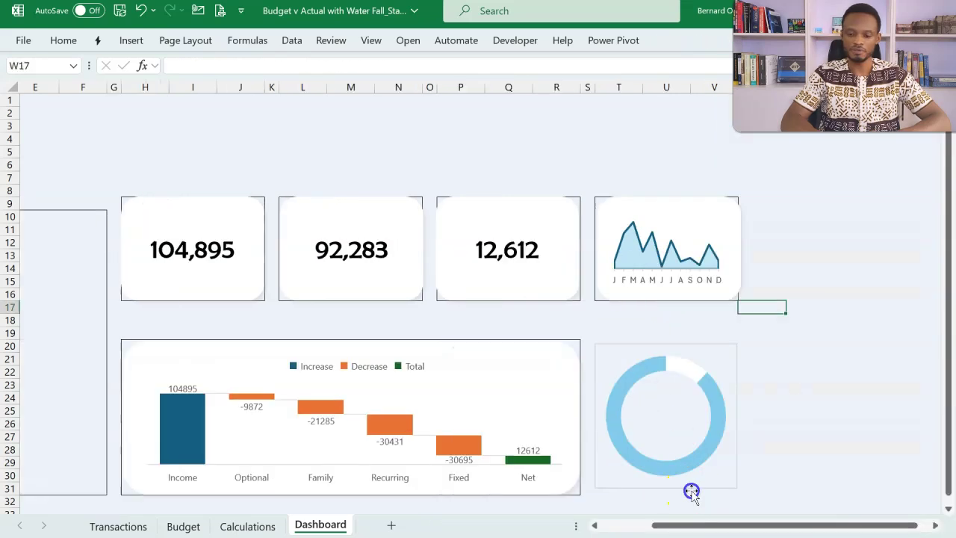
Remove the doughnut chart's outline and resize the chart to span rows 20 to 31 beside the waterfall chart.
click(691, 491)
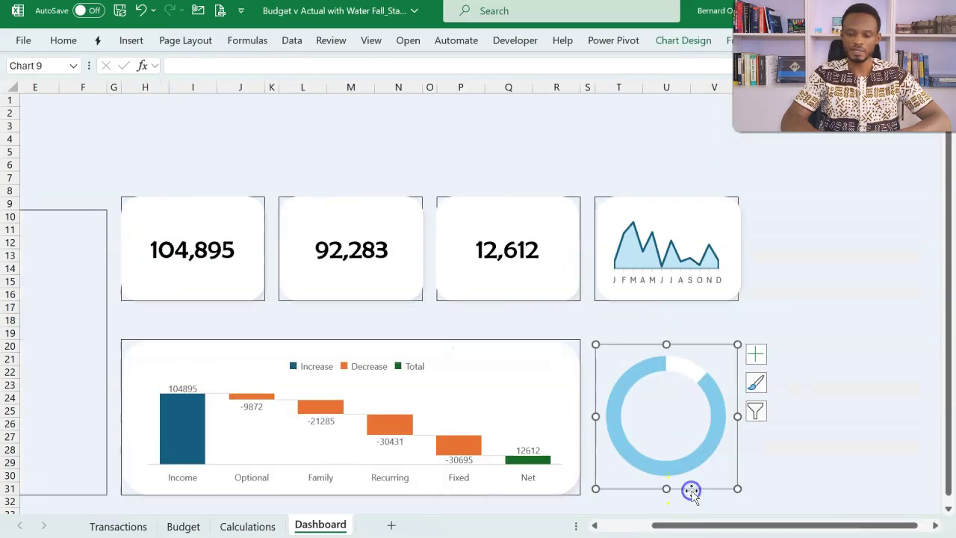
drag(668, 490, 667, 493)
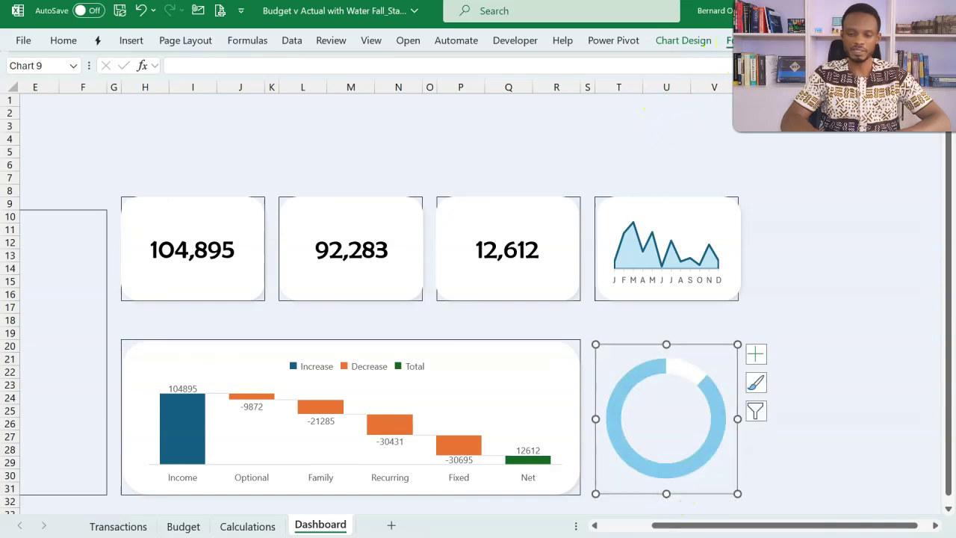
click(738, 42)
click(397, 84)
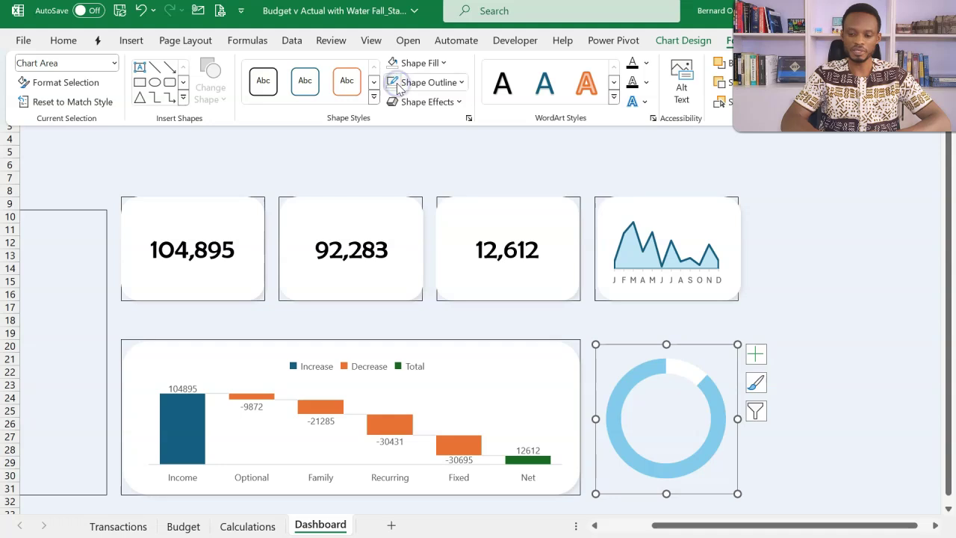
click(664, 335)
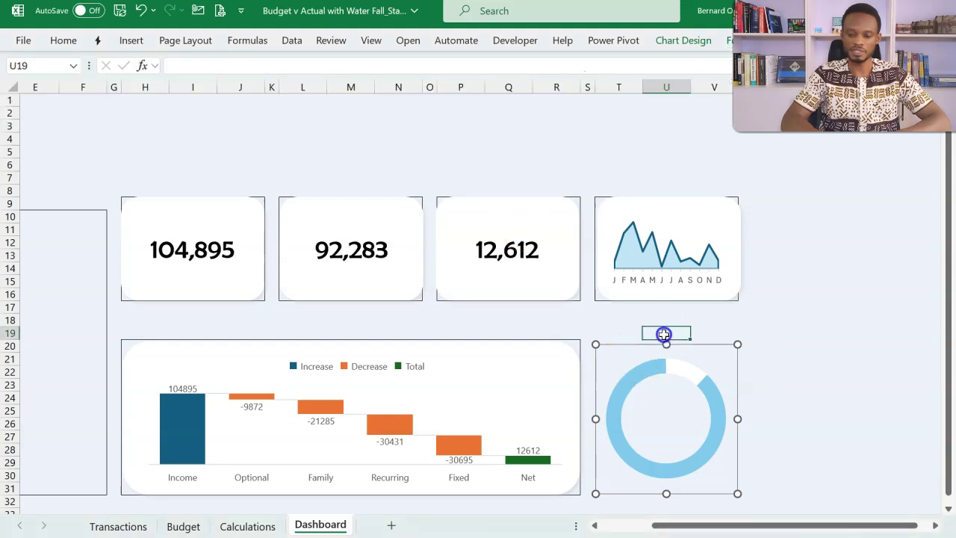
scroll(662, 341, left, 2)
click(717, 342)
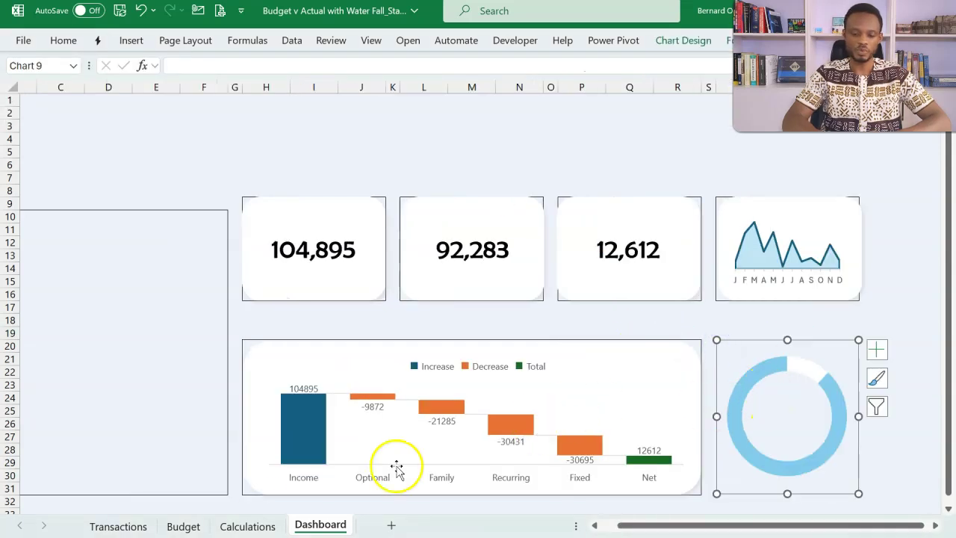
Check the % Spent cell C10 on the Calculations sheet and insert a small text box in the centre of the Dashboard's doughnut.
click(247, 525)
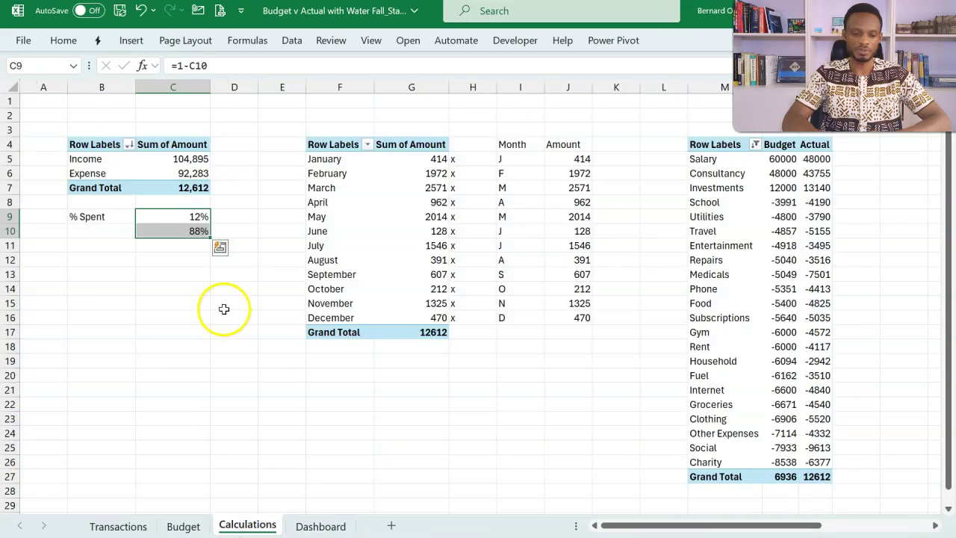
click(164, 232)
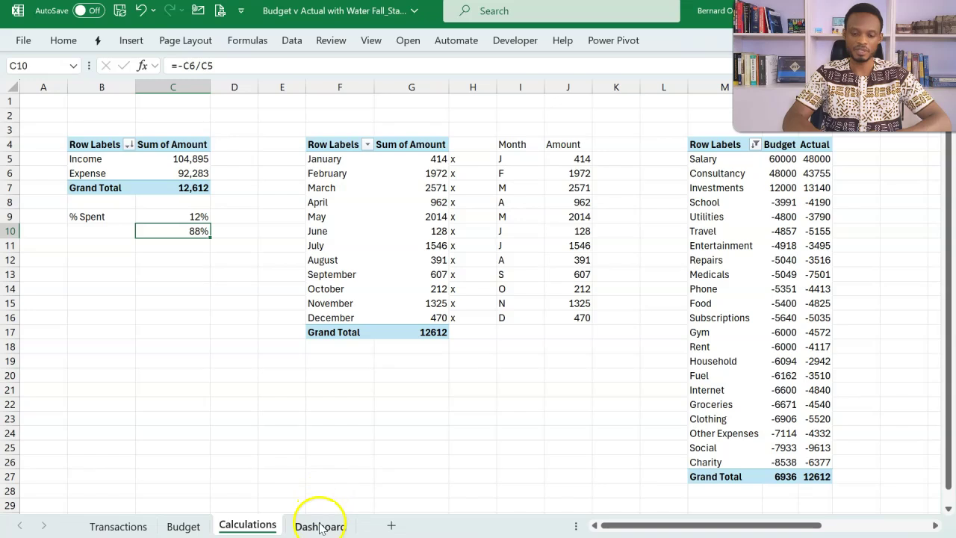
click(321, 526)
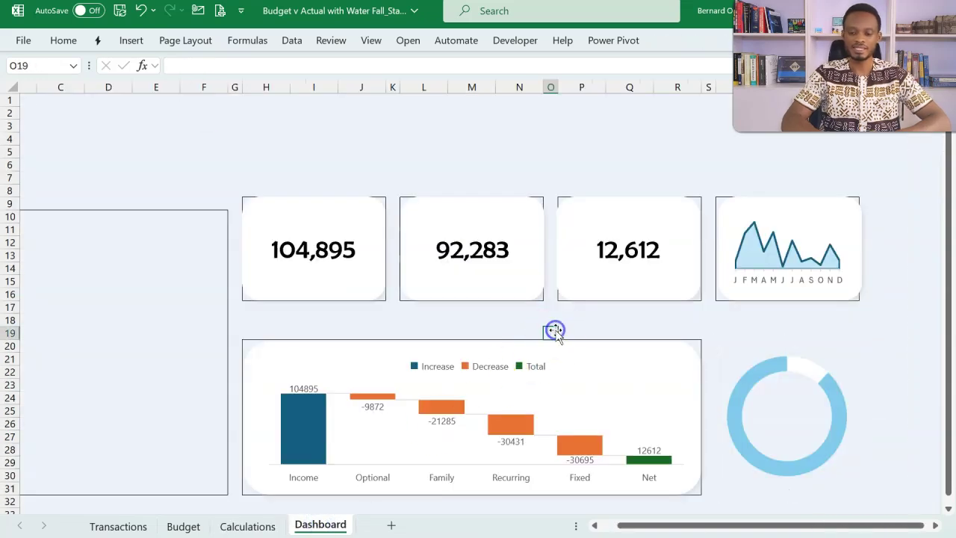
click(131, 40)
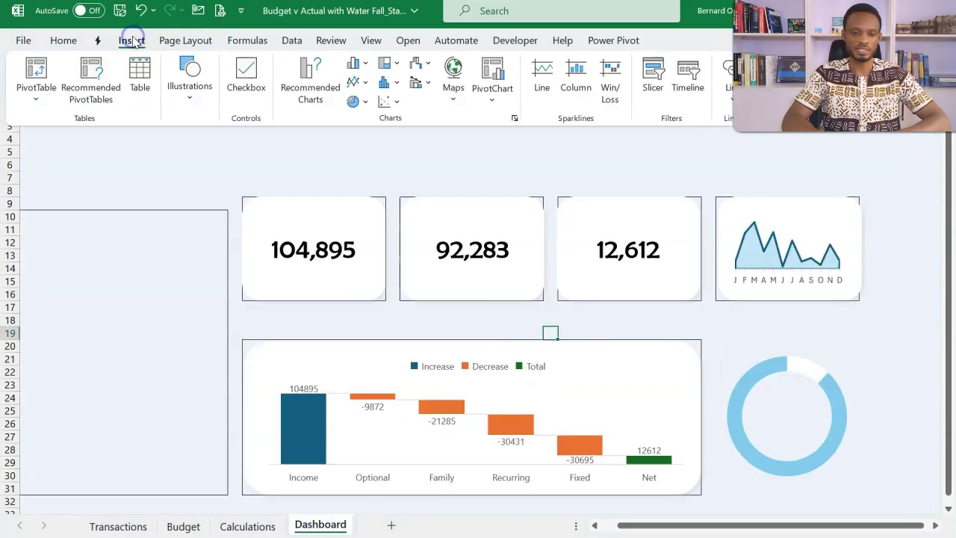
click(198, 97)
click(200, 102)
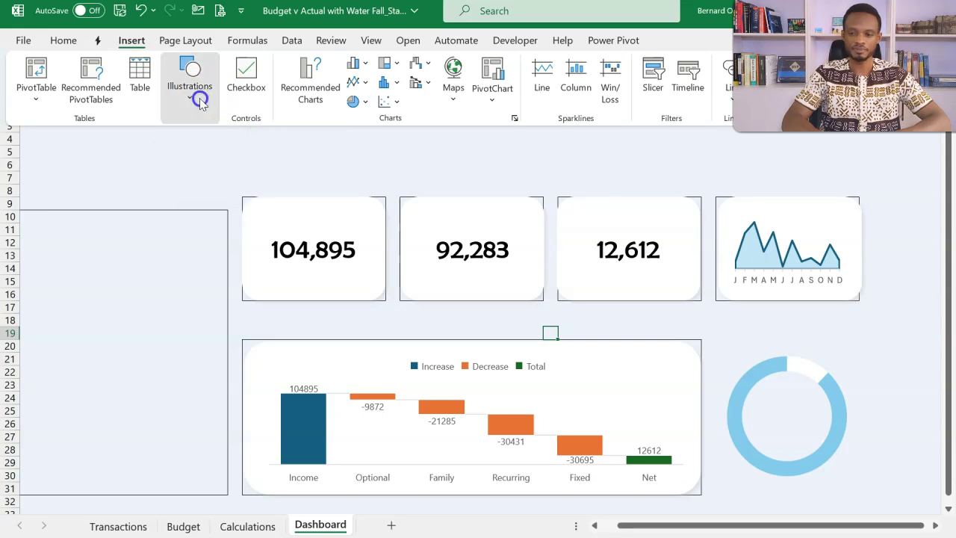
click(795, 159)
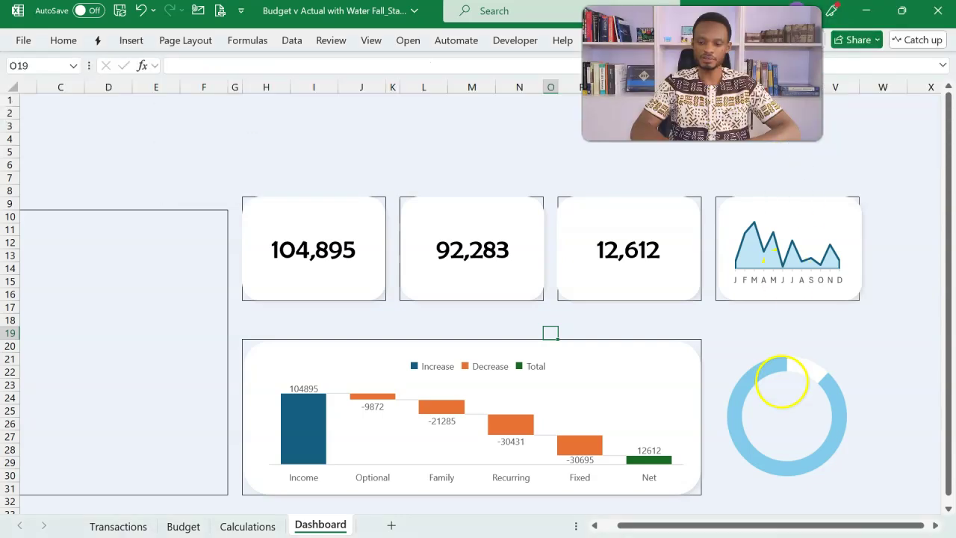
drag(800, 436, 812, 438)
click(797, 401)
drag(796, 401, 796, 399)
click(797, 399)
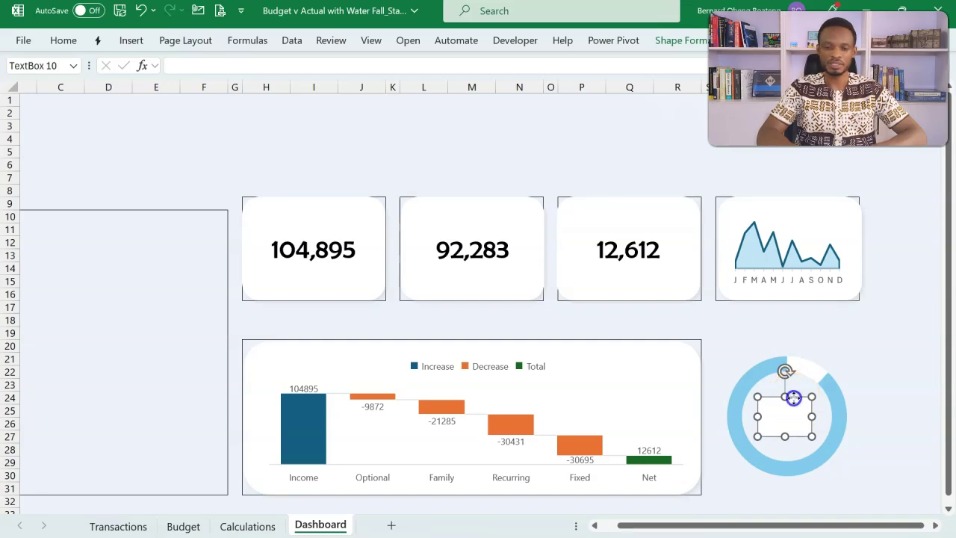
Link the text box in the doughnut's centre to the spent percentage with =Calculations!C10.
click(244, 64)
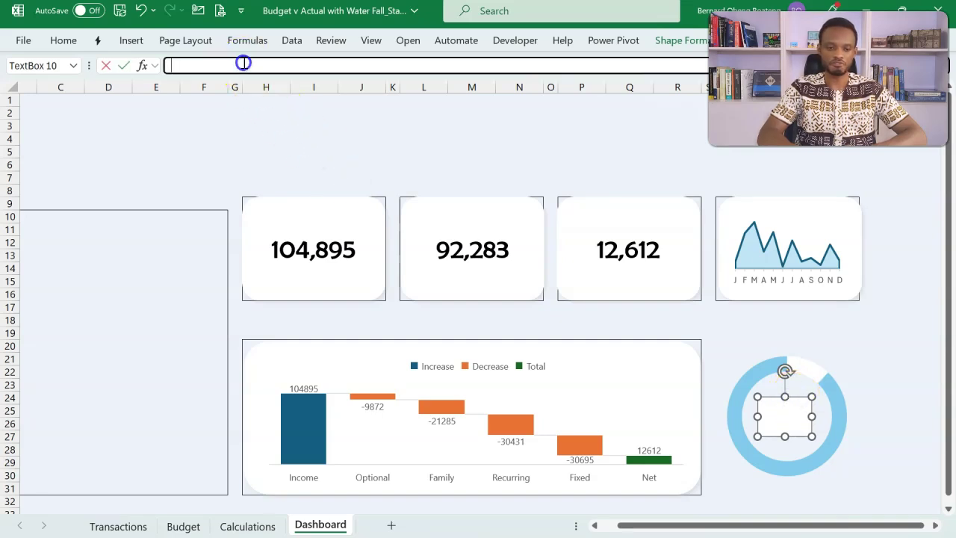
click(249, 526)
click(198, 233)
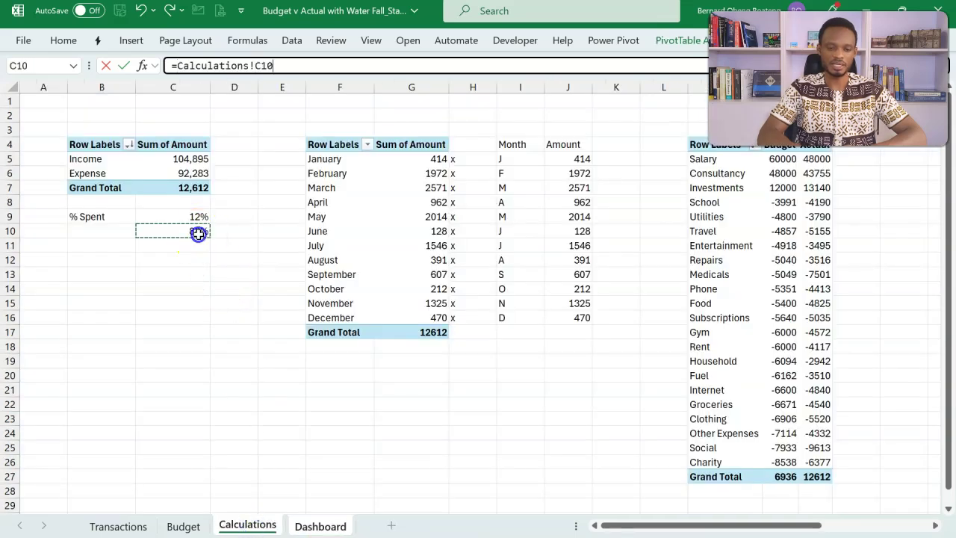
key(Return)
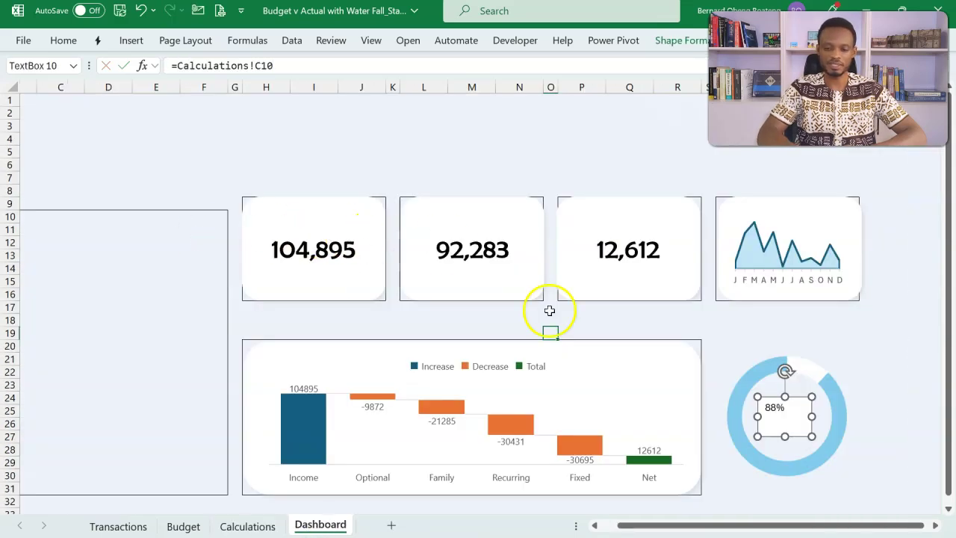
Format the doughnut's percentage label in Berlin Sans FB at size 20, centred horizontally and vertically.
click(63, 40)
click(175, 69)
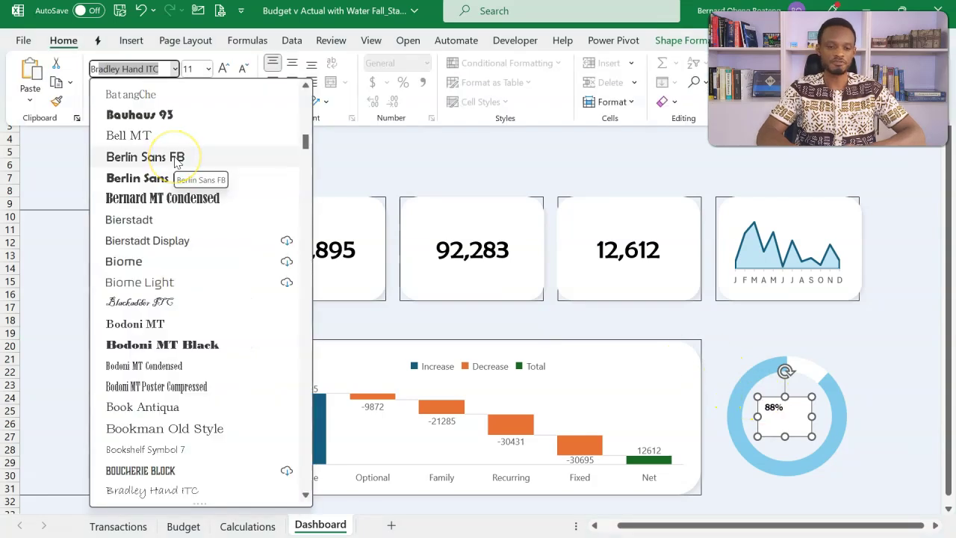
click(176, 157)
click(294, 83)
click(294, 62)
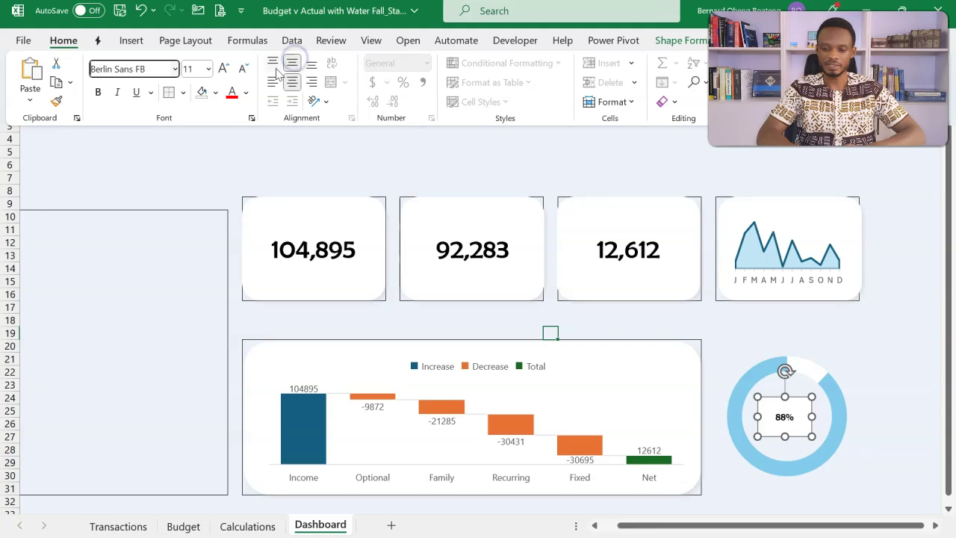
click(223, 68)
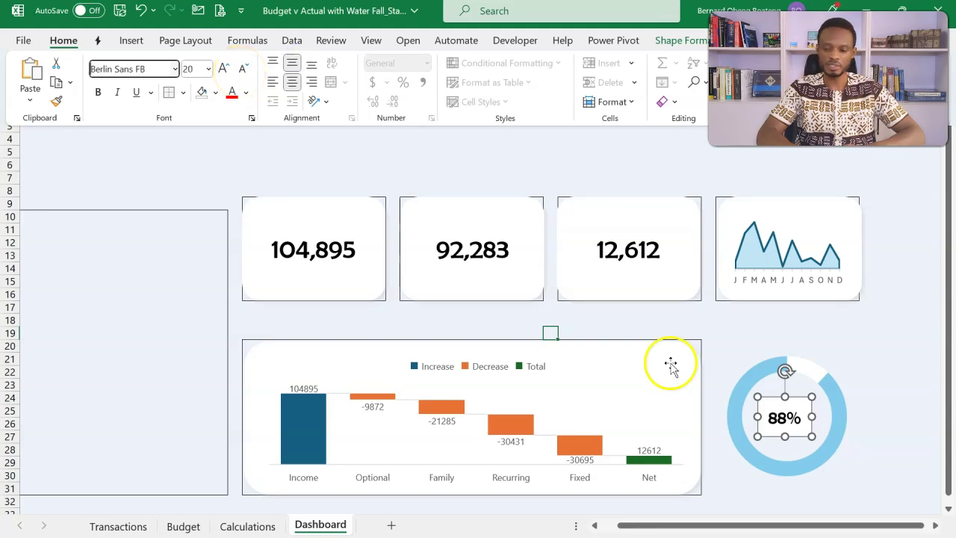
key(ctrl+F1)
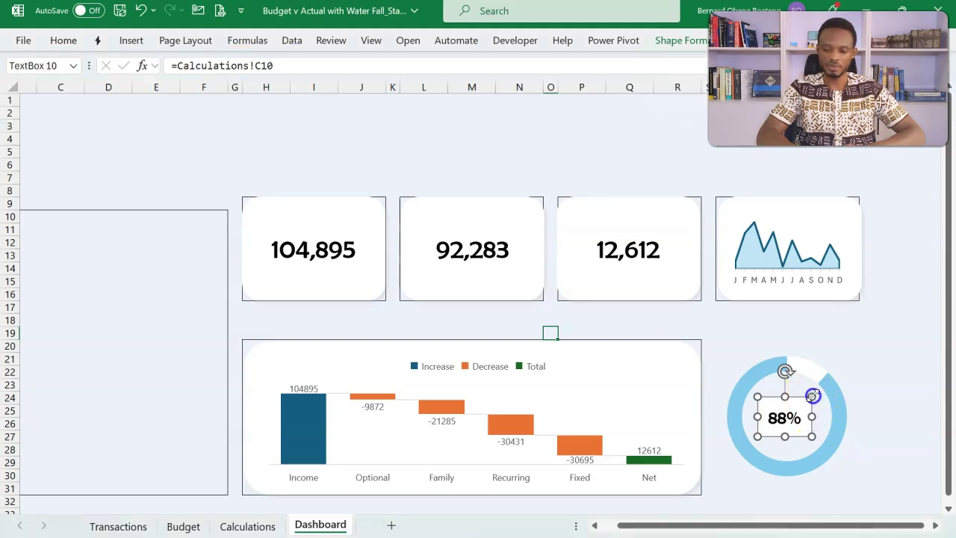
Enlarge the percentage text box slightly and remove its fill and outline.
drag(813, 396, 816, 391)
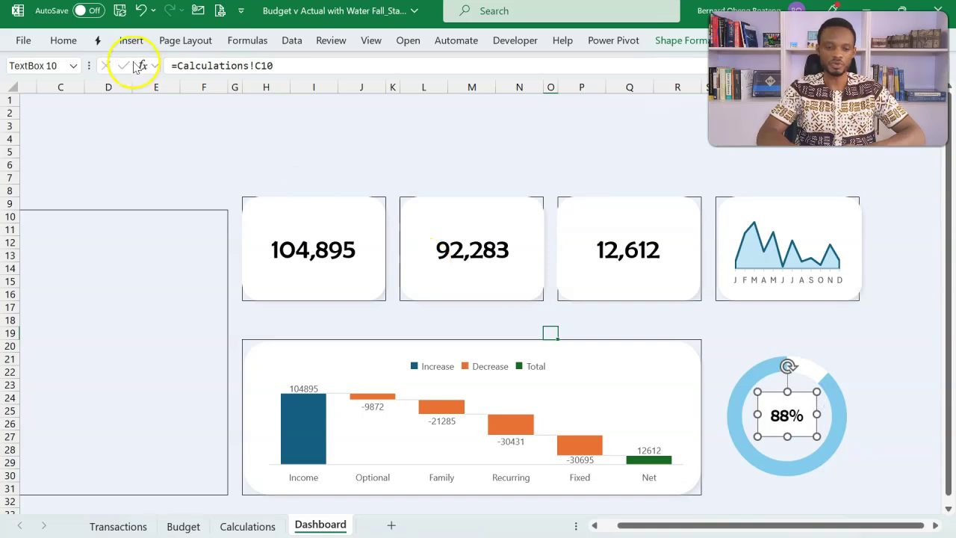
click(64, 40)
click(675, 39)
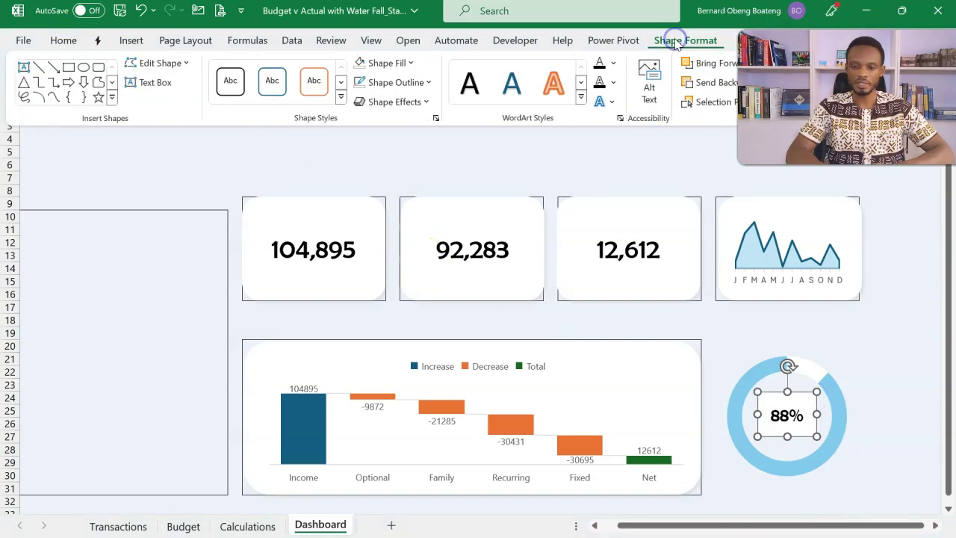
click(361, 64)
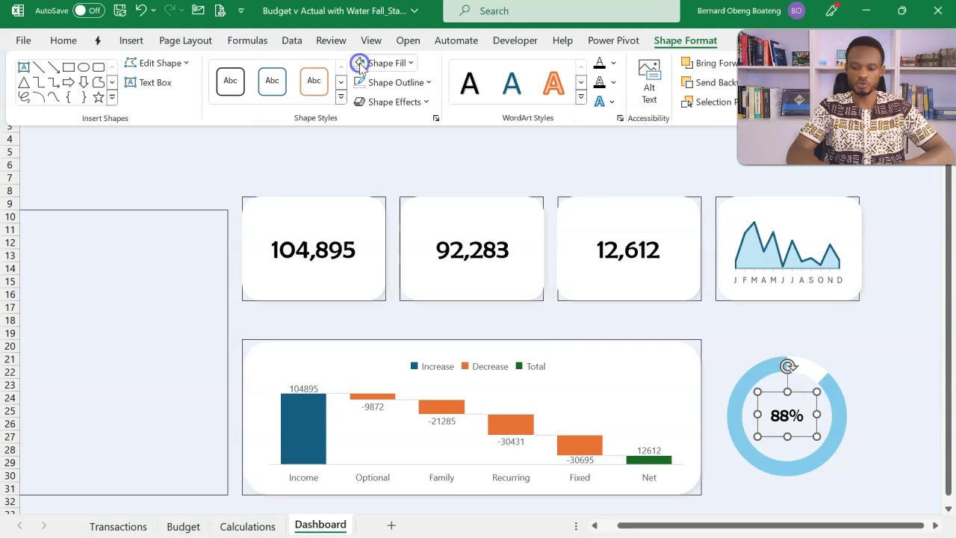
click(360, 82)
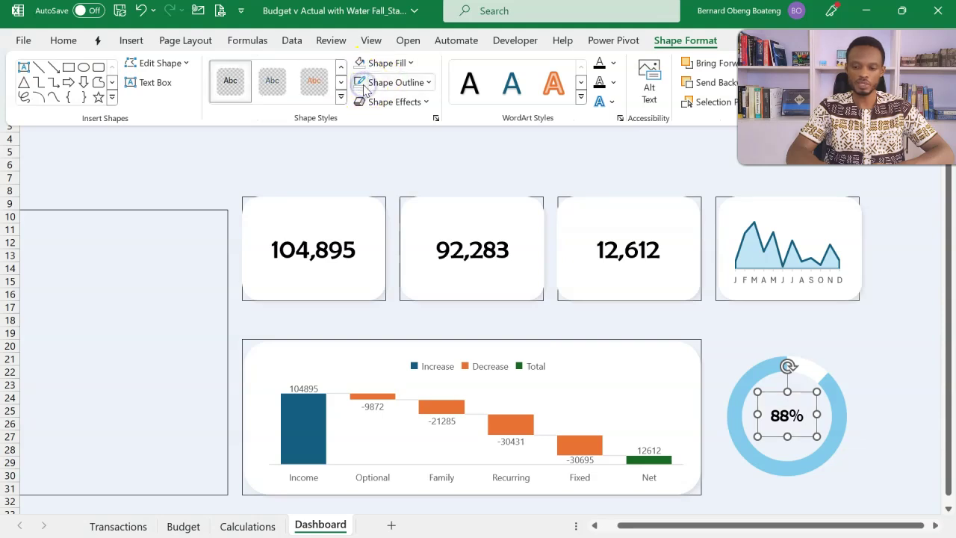
Make the doughnut ring thinner by increasing its hole size to about 85%.
click(856, 354)
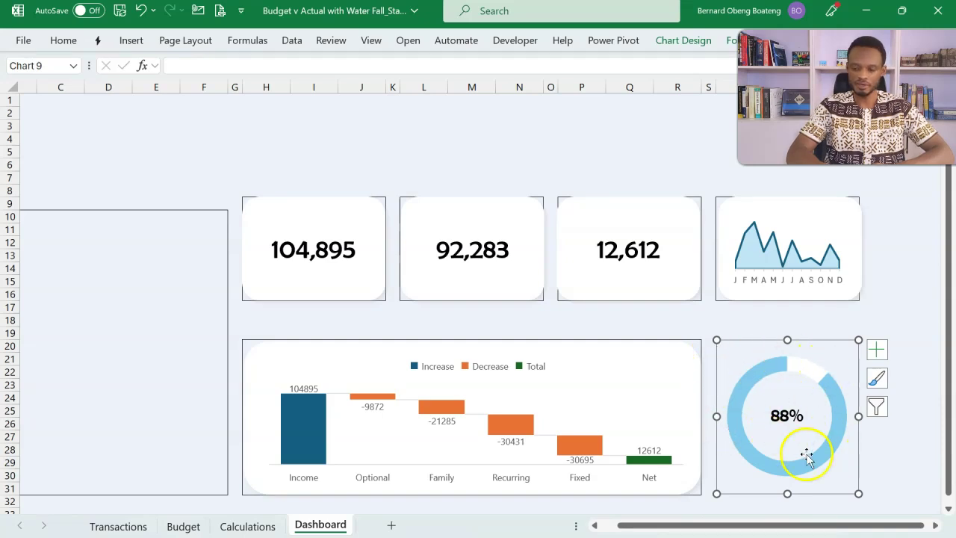
scroll(298, 352, left, 1)
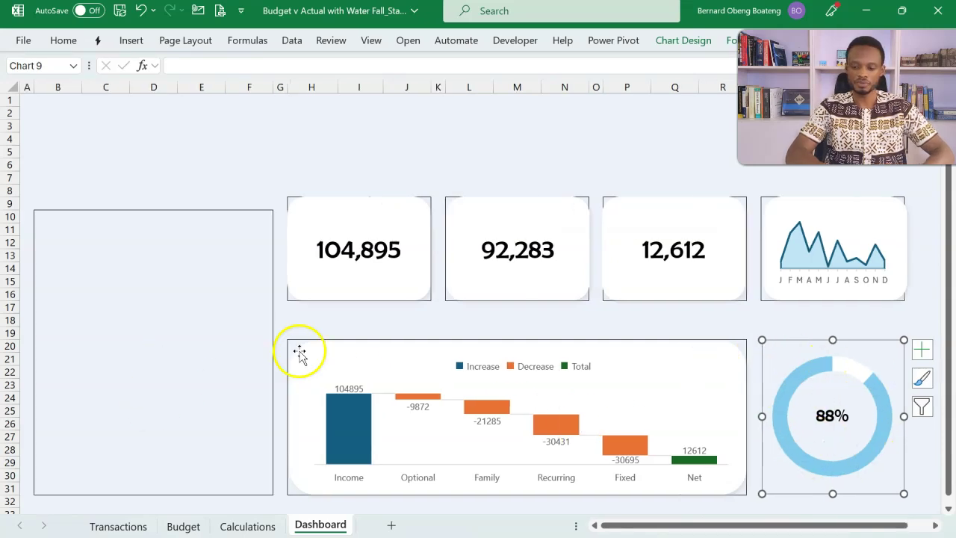
mouse_move(779, 406)
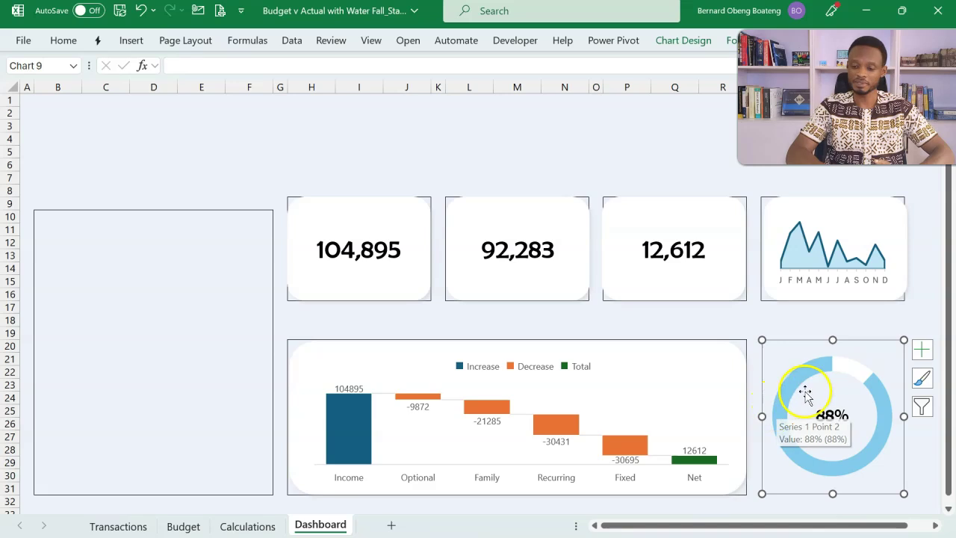
click(803, 378)
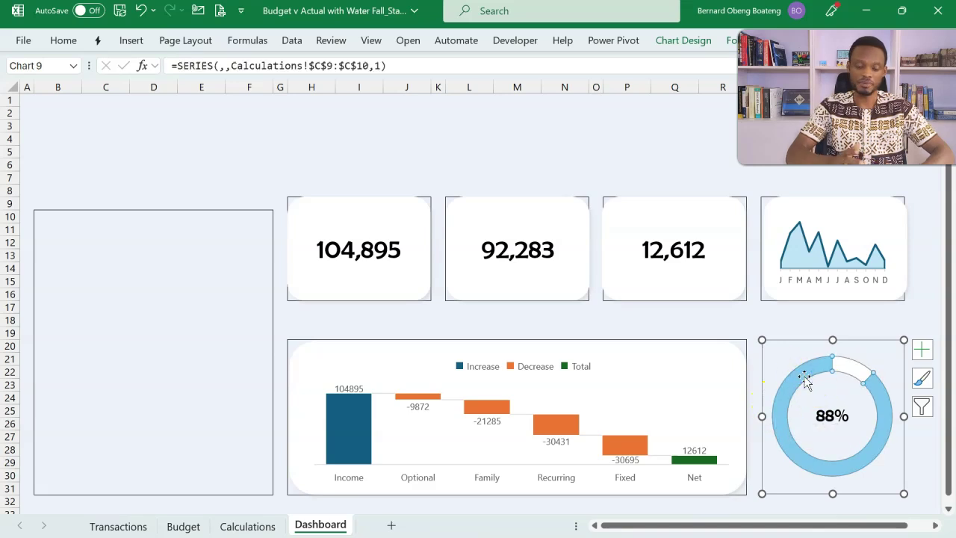
double_click(803, 377)
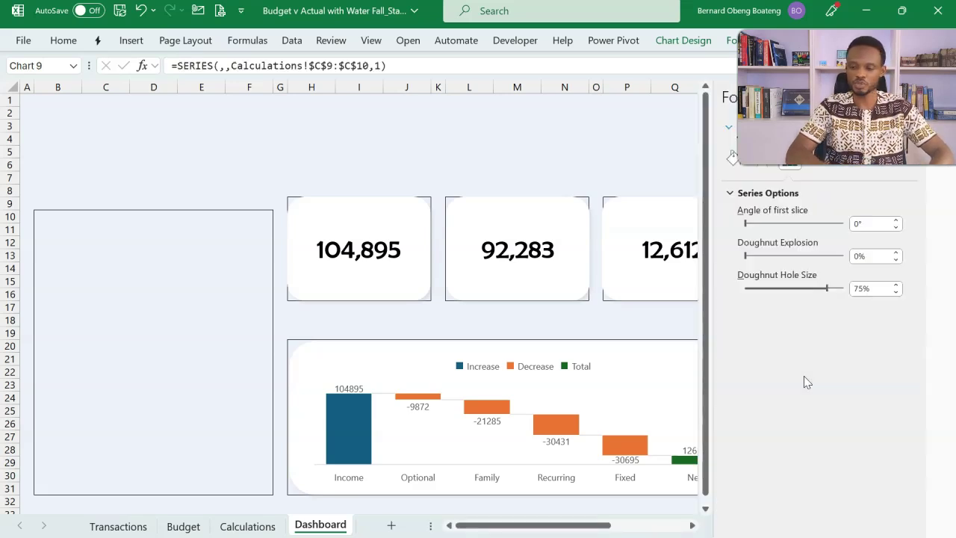
click(830, 290)
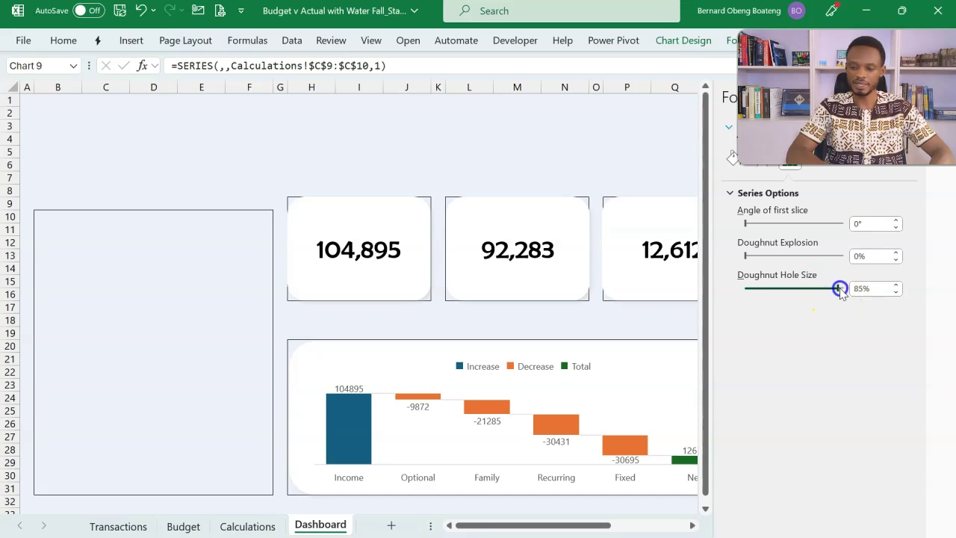
drag(841, 289, 845, 290)
click(709, 177)
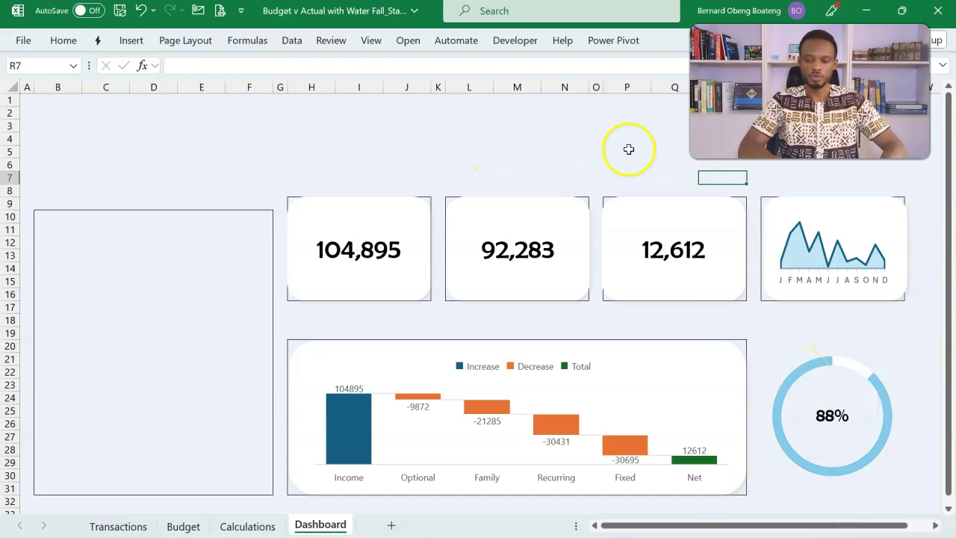
Link Dashboard cell D10 to the first category with =Calculations!M5 and fill the formula down to D31.
key(alt+Tab)
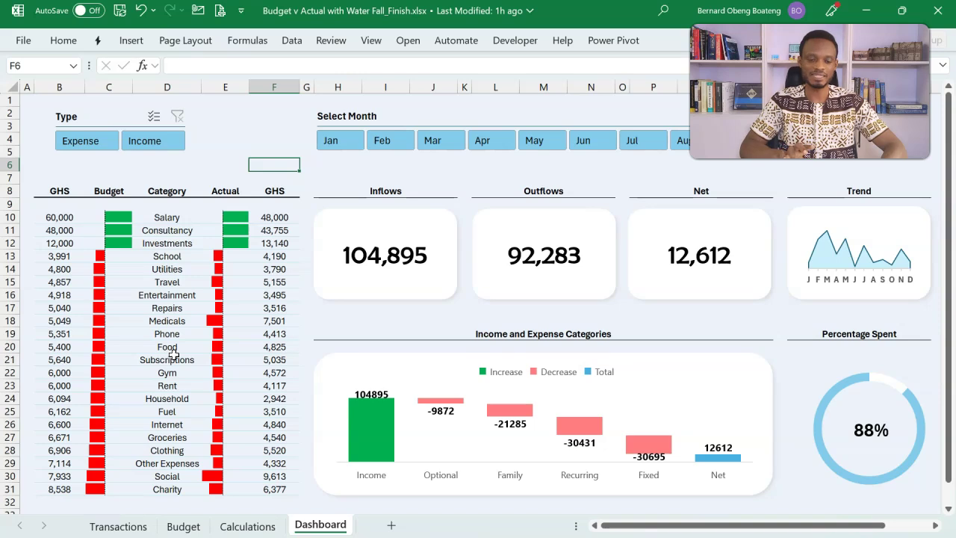
key(alt+Tab)
click(149, 219)
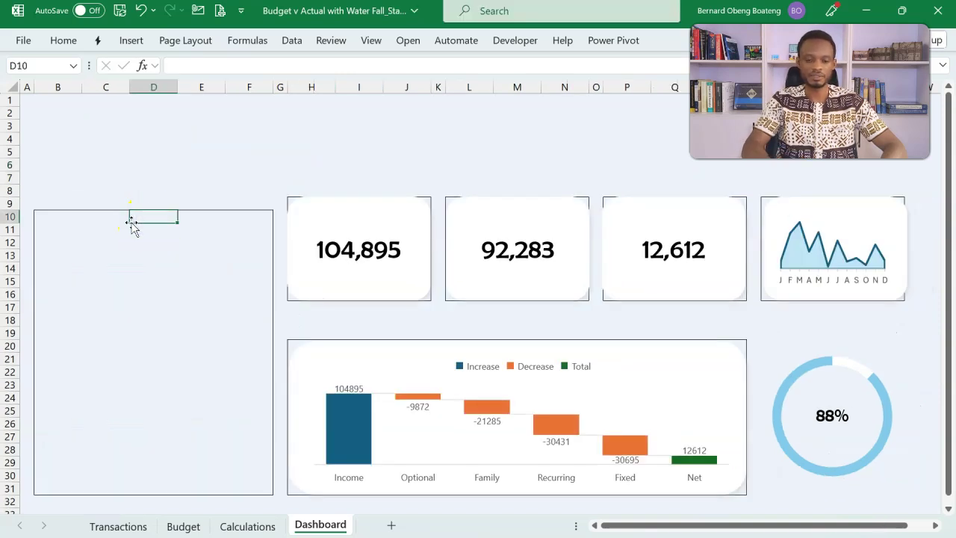
click(245, 526)
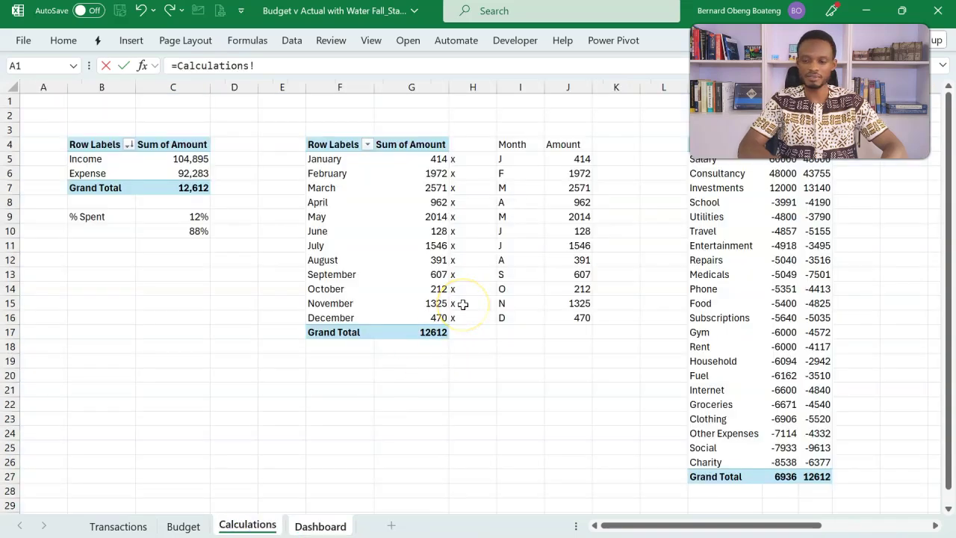
scroll(464, 303, right, 3)
click(512, 160)
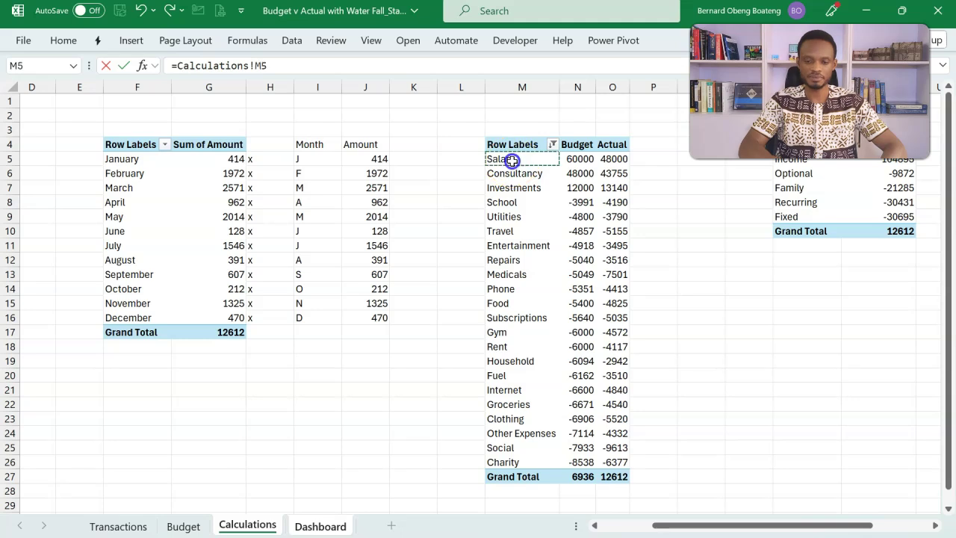
key(Return)
drag(150, 216, 146, 488)
key(ctrl+d)
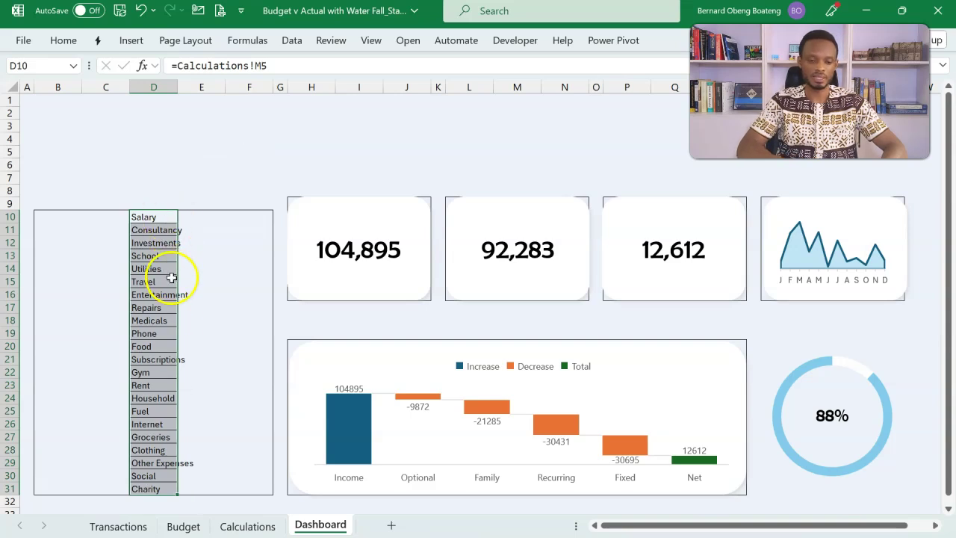
Autofit column D to the category names, then link C10 to the Salary budget with =Calculations!N5 and fill down to C31.
double_click(181, 88)
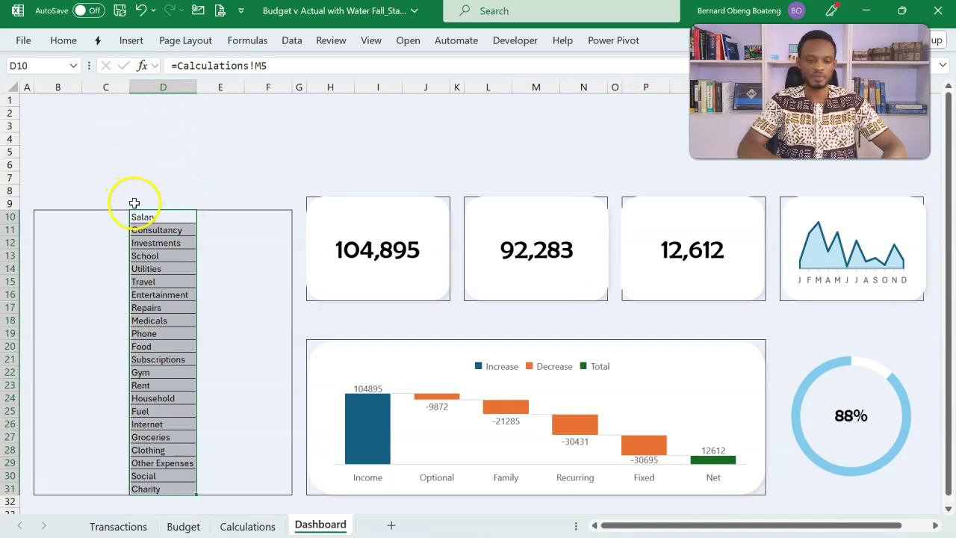
click(114, 218)
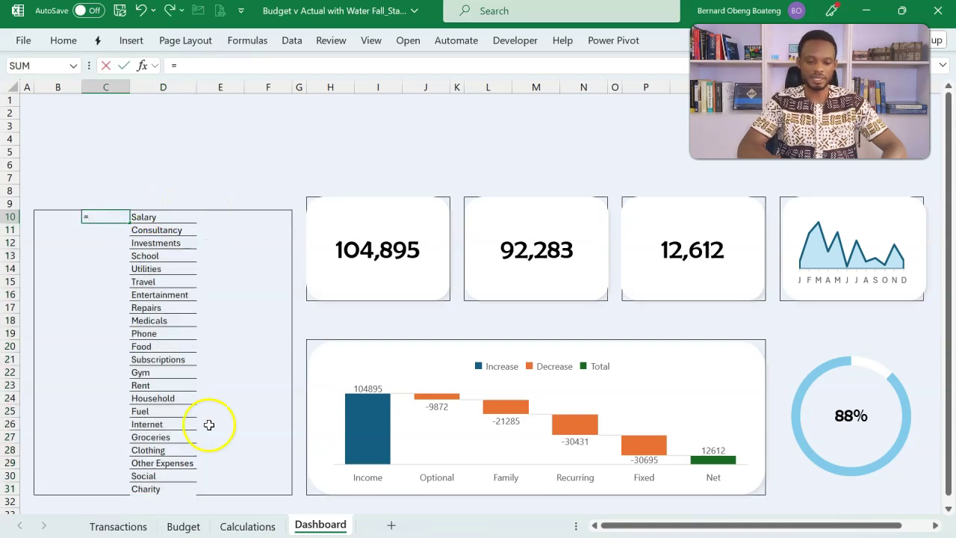
click(245, 525)
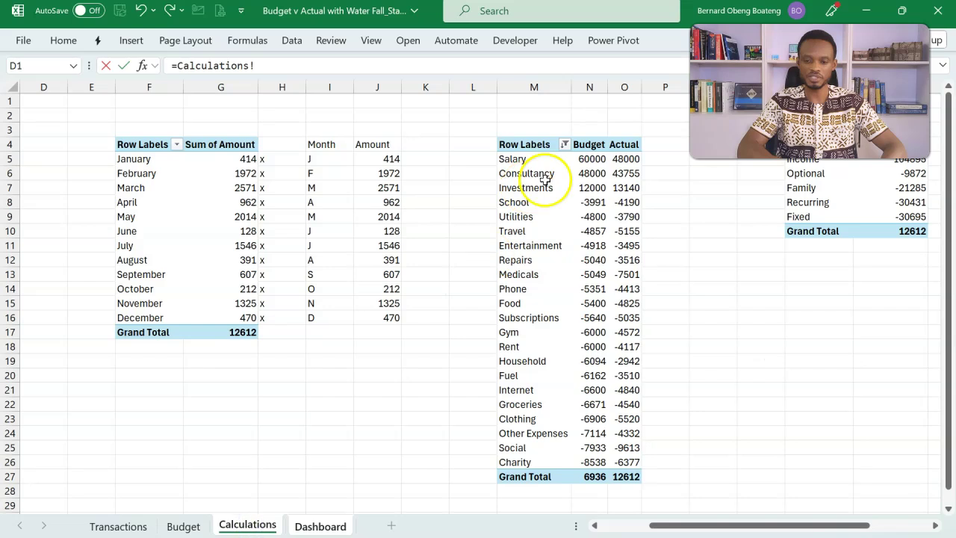
click(590, 160)
key(Return)
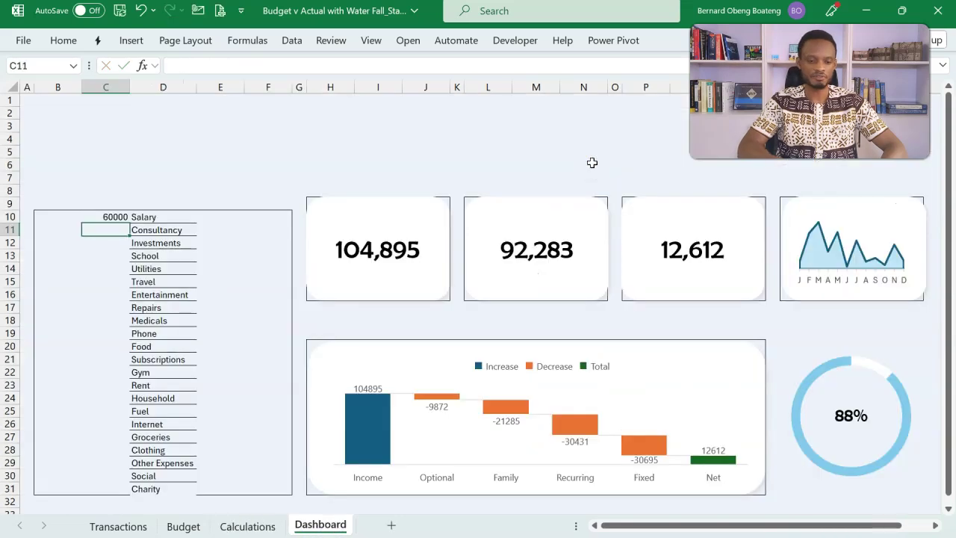
drag(95, 466, 103, 484)
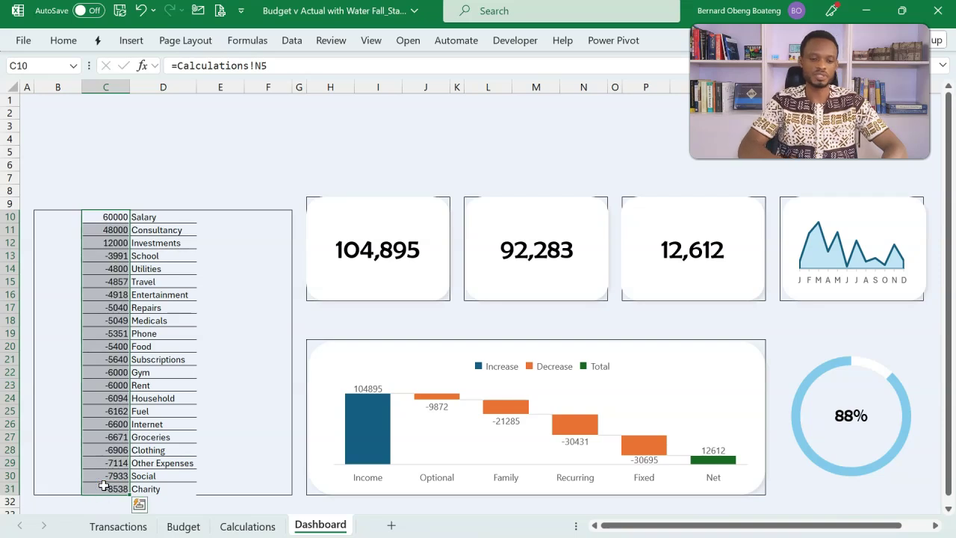
Link Dashboard cell E10 to the Salary actual with =Calculations!O5 and fill the formula down to E31.
click(218, 218)
text(=)
click(247, 525)
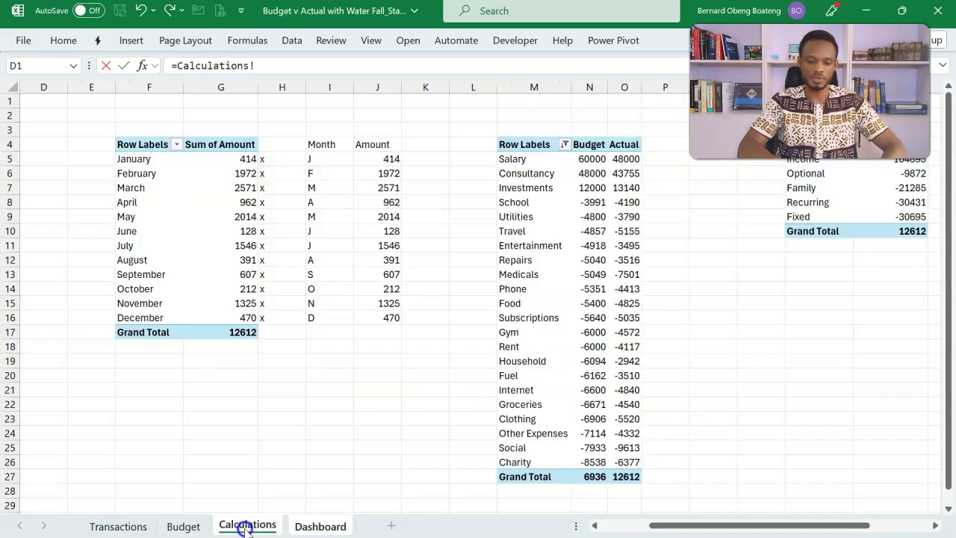
click(631, 160)
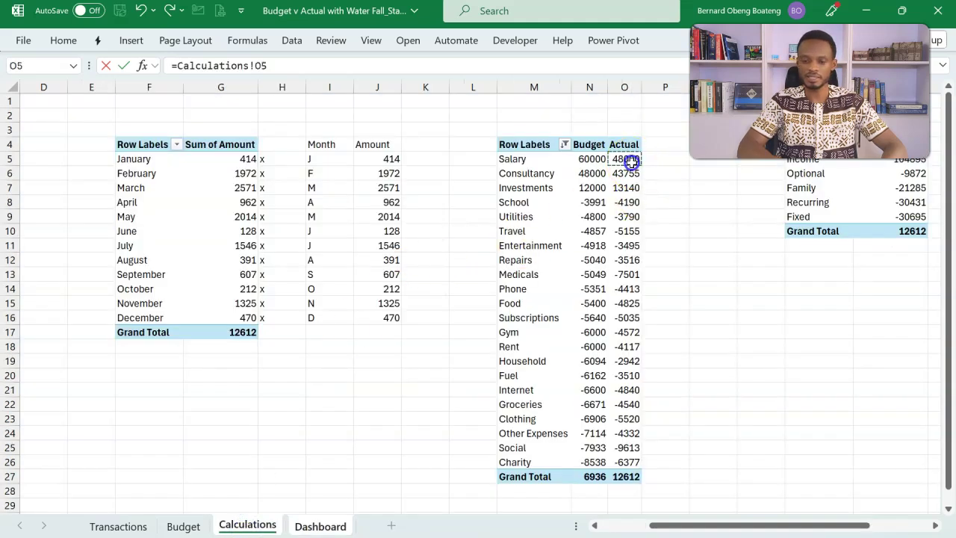
key(Return)
drag(217, 217, 205, 485)
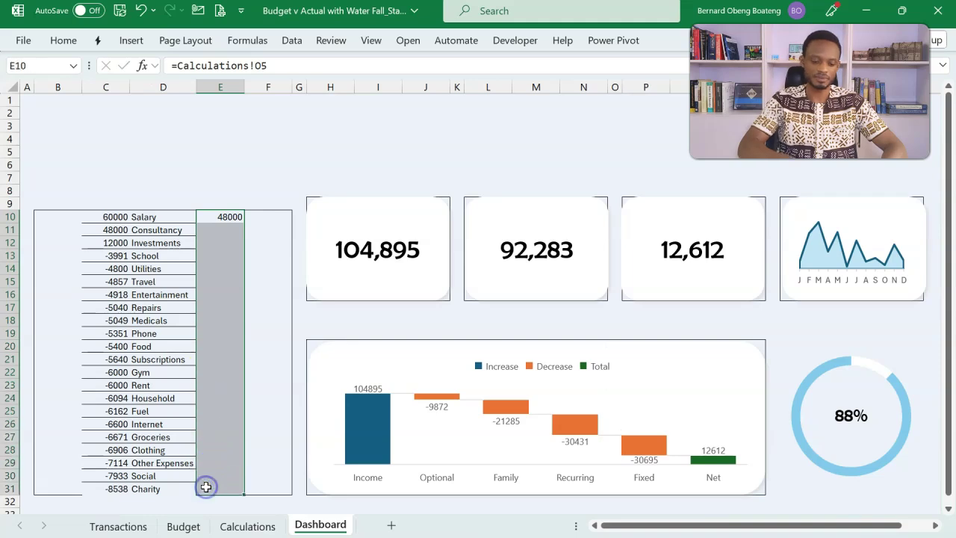
key(ctrl+d)
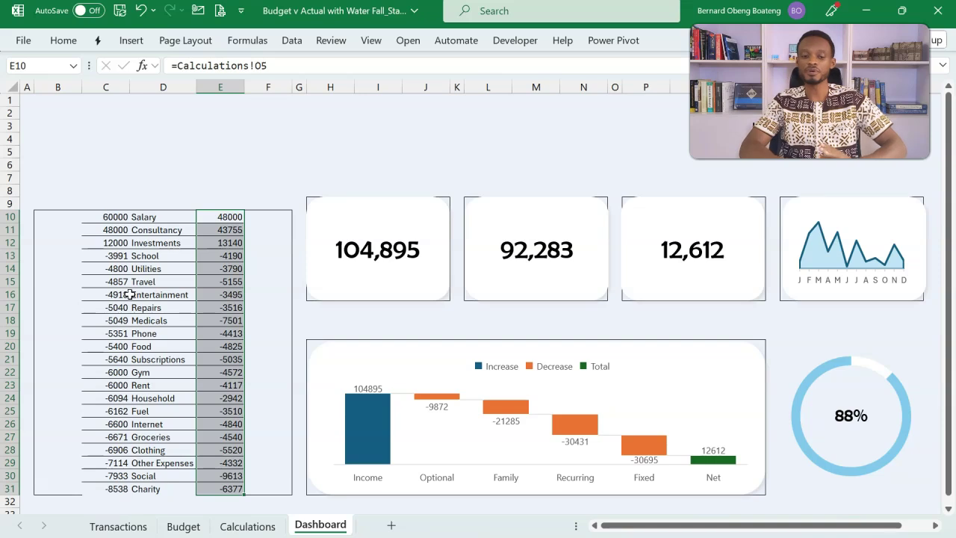
Create a custom data bar rule for C10:C31 with a solid green fill, and accept red for the negative bars.
click(110, 216)
drag(109, 219, 111, 487)
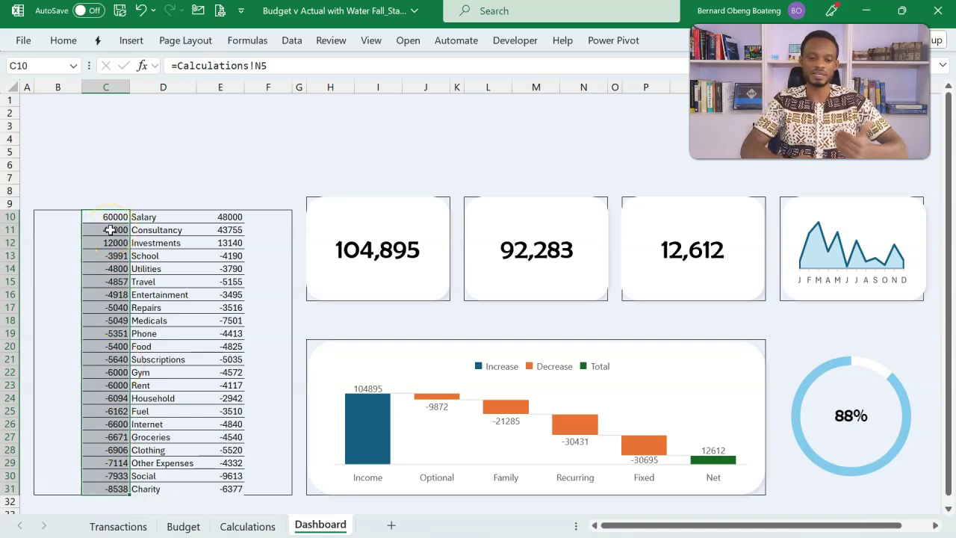
key(ctrl+shift+Up)
key(ctrl+shift+Down)
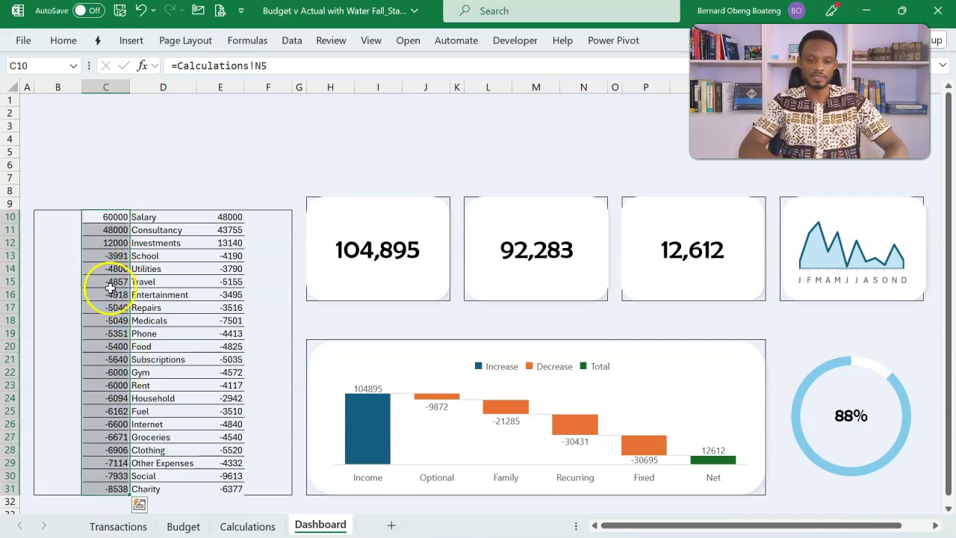
click(63, 41)
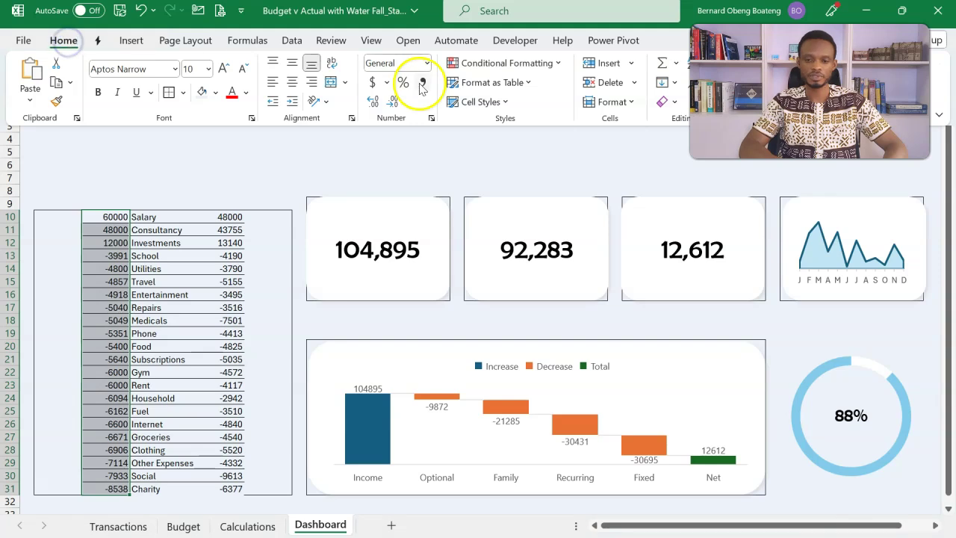
click(498, 63)
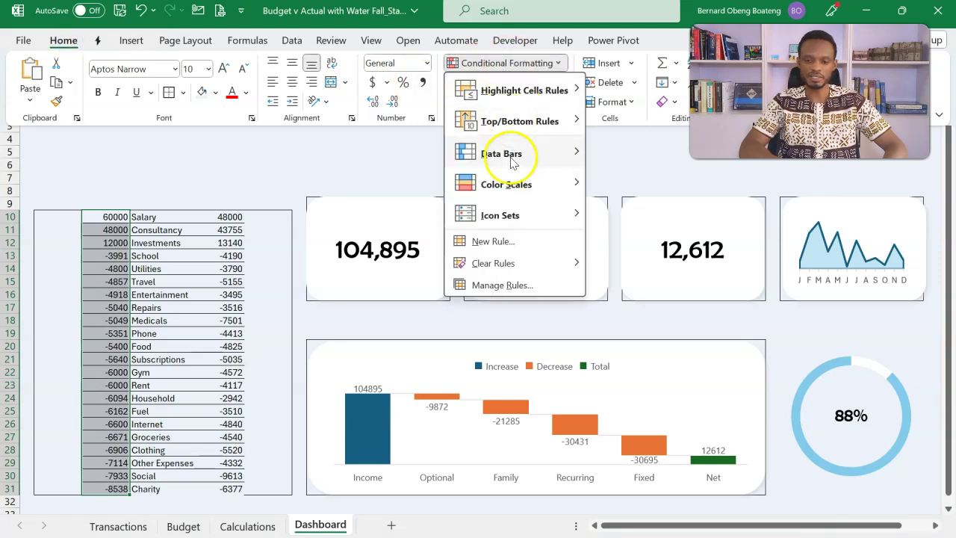
mouse_move(513, 163)
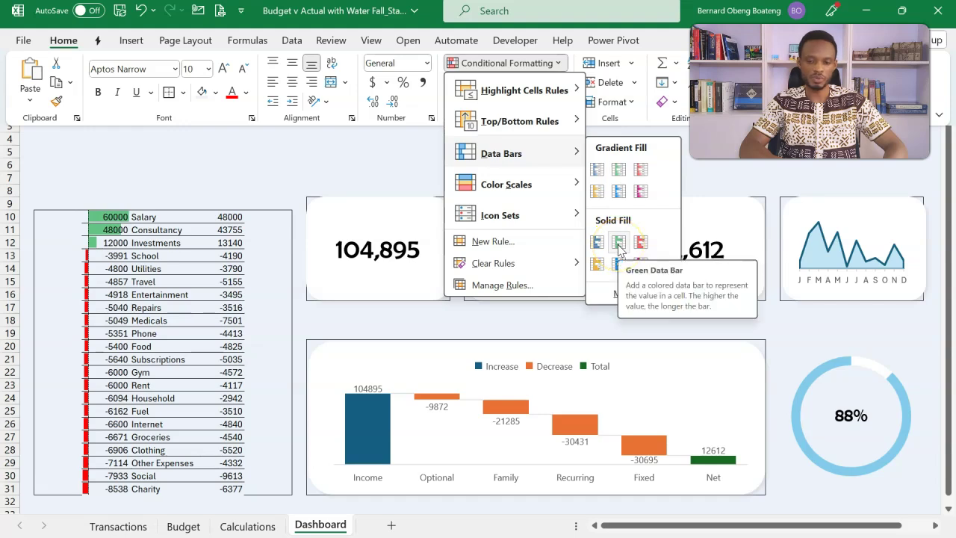
click(598, 291)
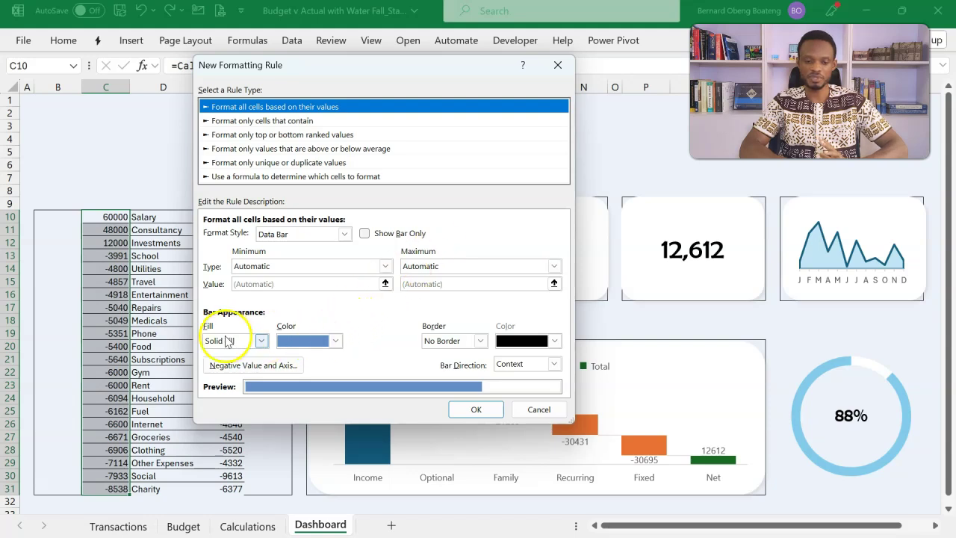
click(334, 343)
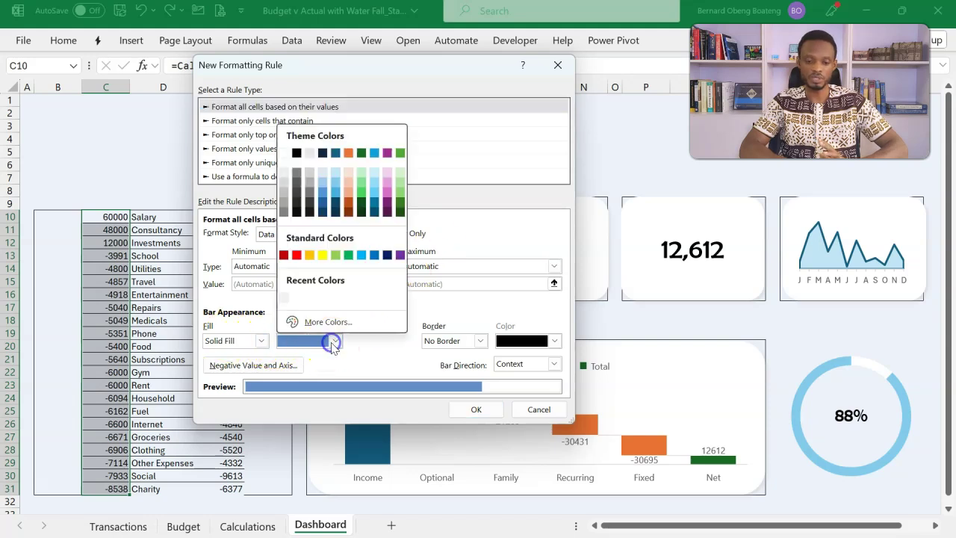
click(348, 255)
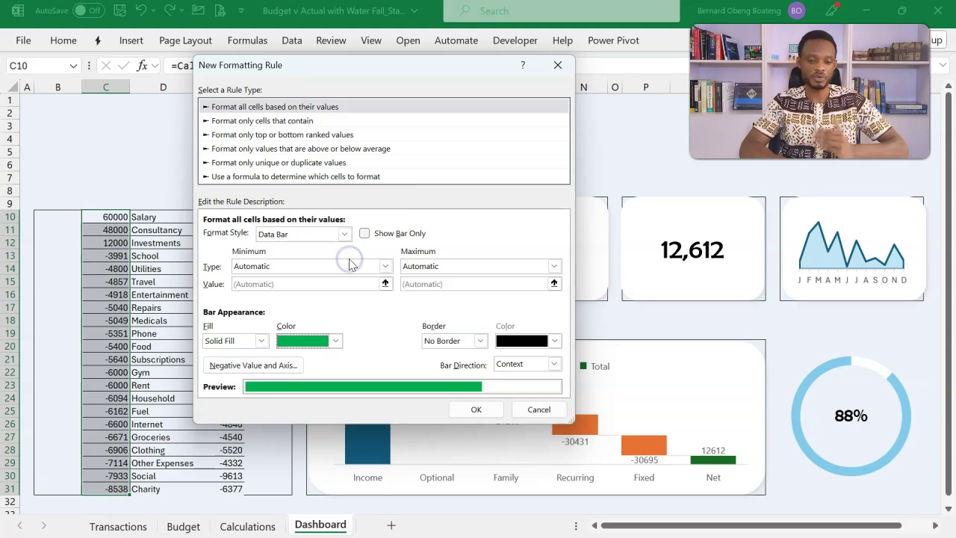
click(276, 365)
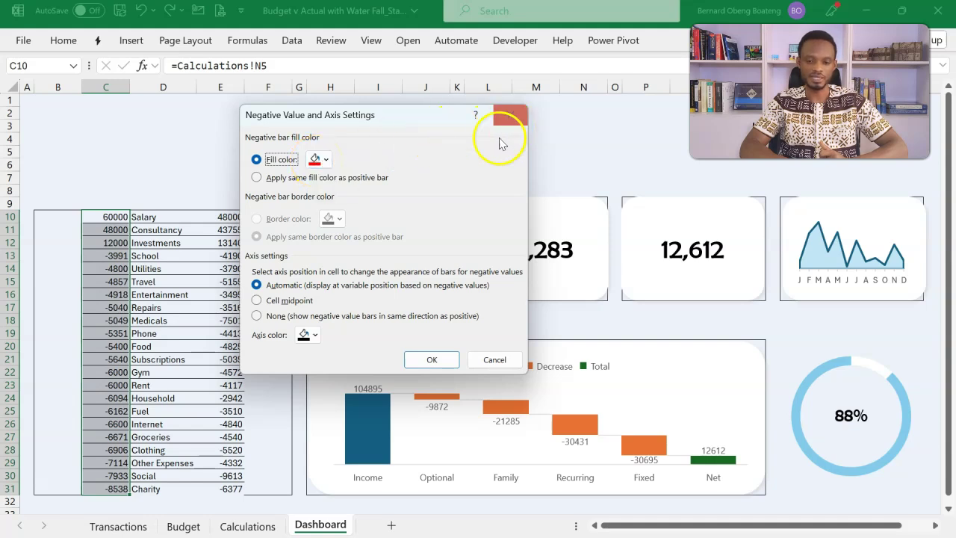
click(425, 357)
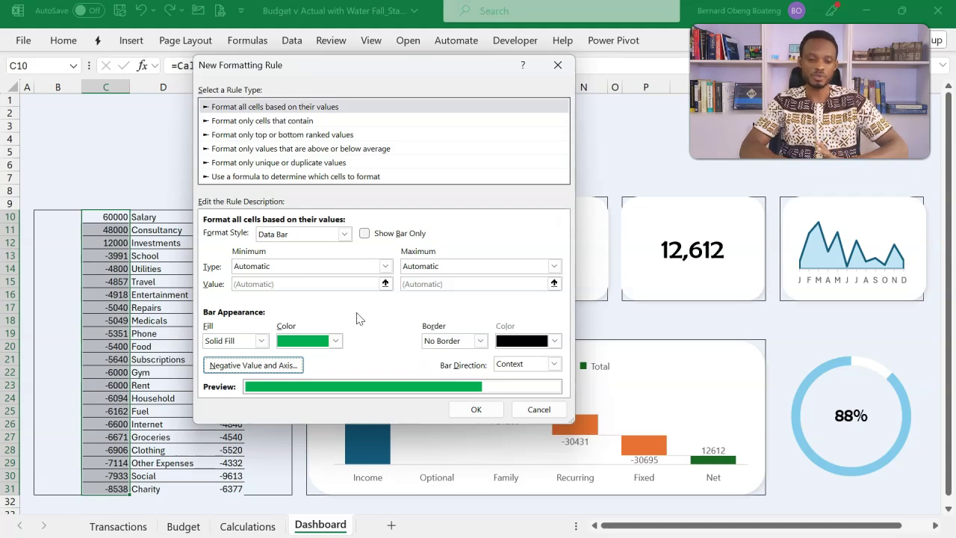
Make the data bar rule show bars only, set its maximum to the formula =$C$10/5, and apply it.
click(365, 234)
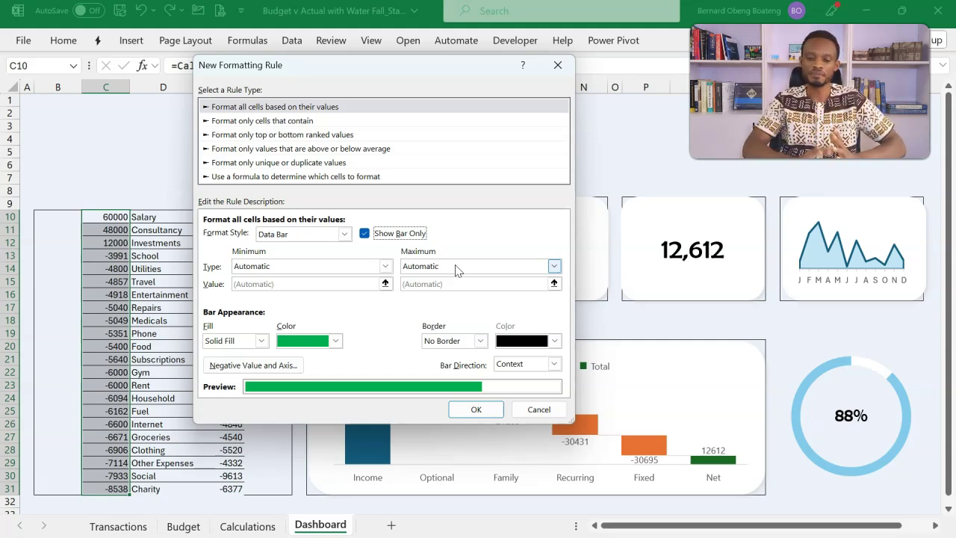
click(555, 268)
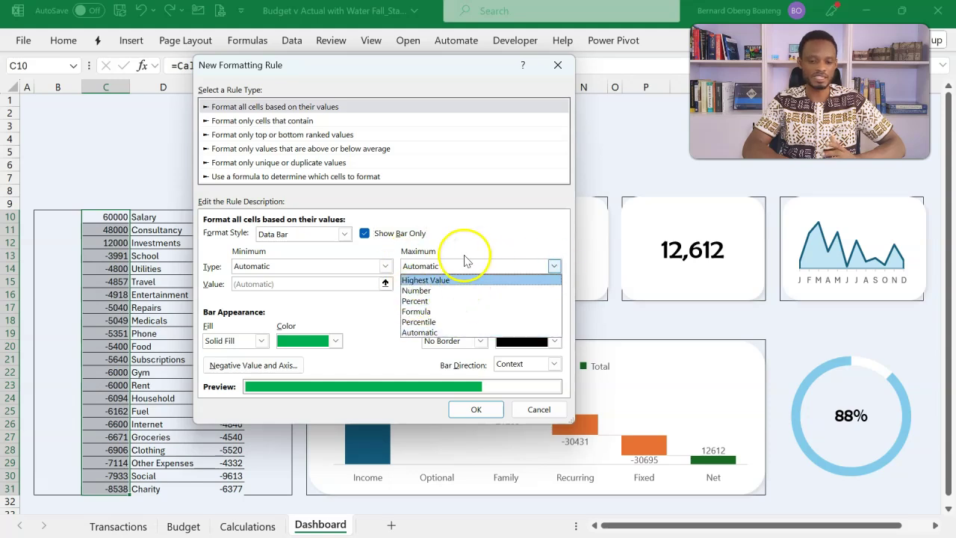
click(444, 312)
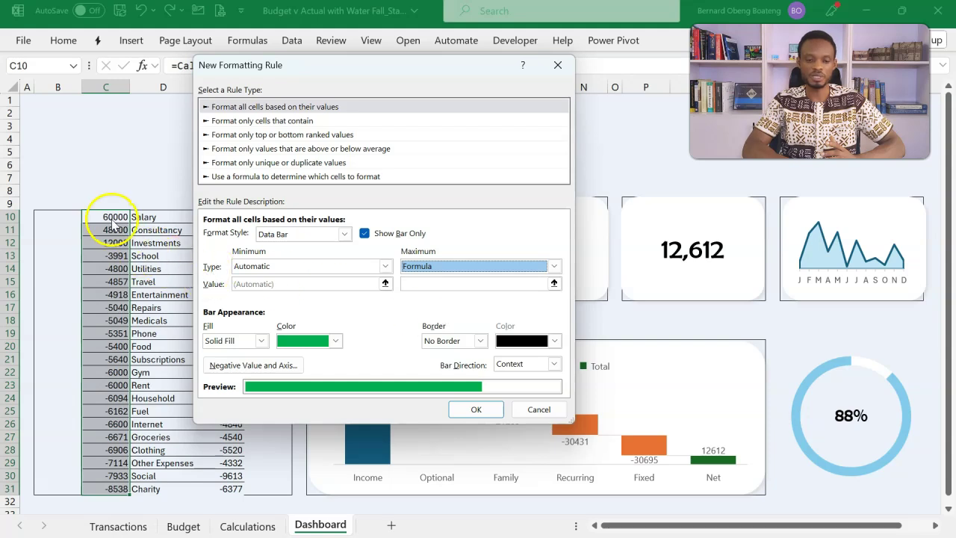
click(553, 283)
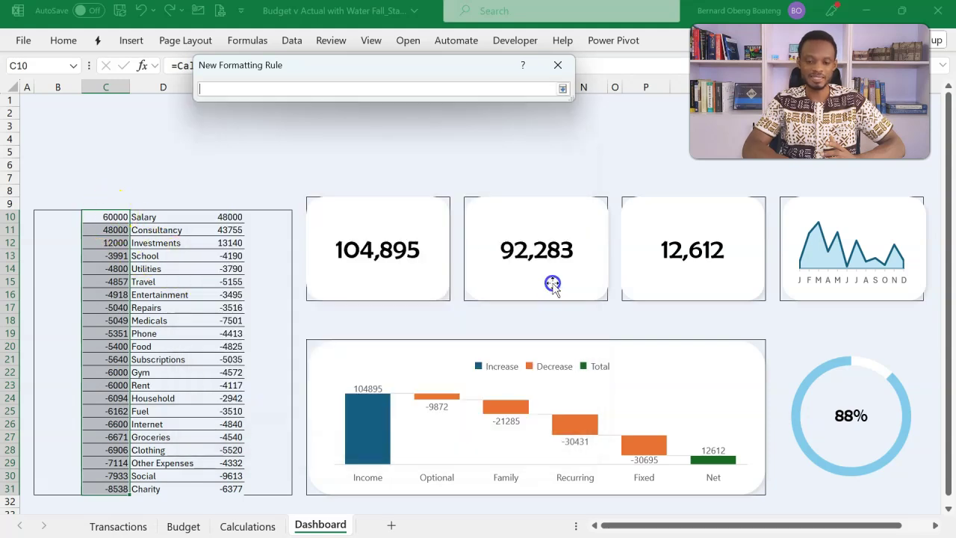
click(101, 216)
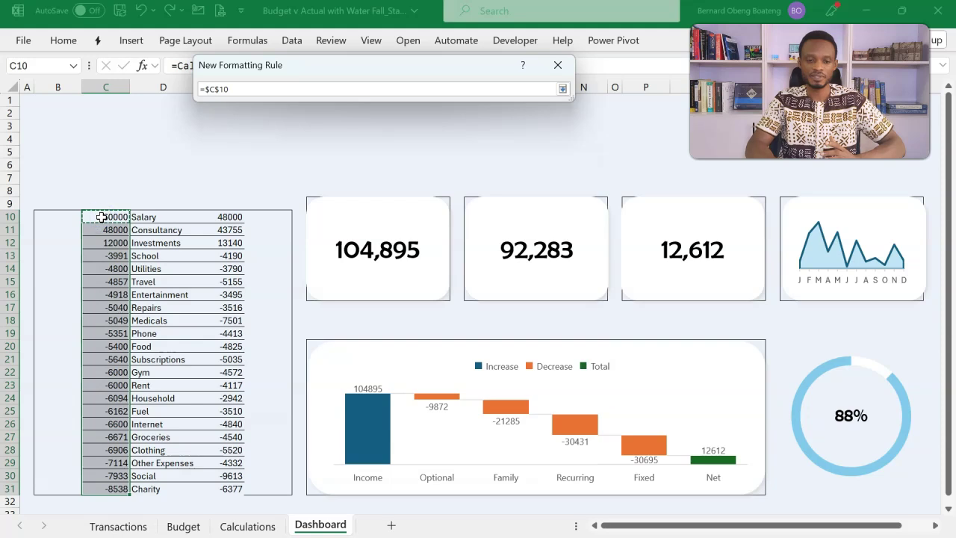
key(Return)
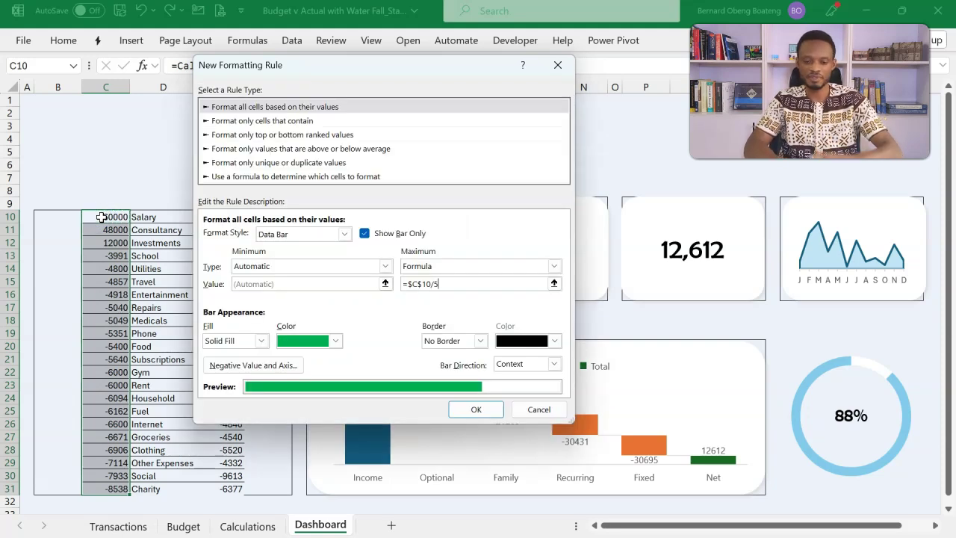
click(476, 410)
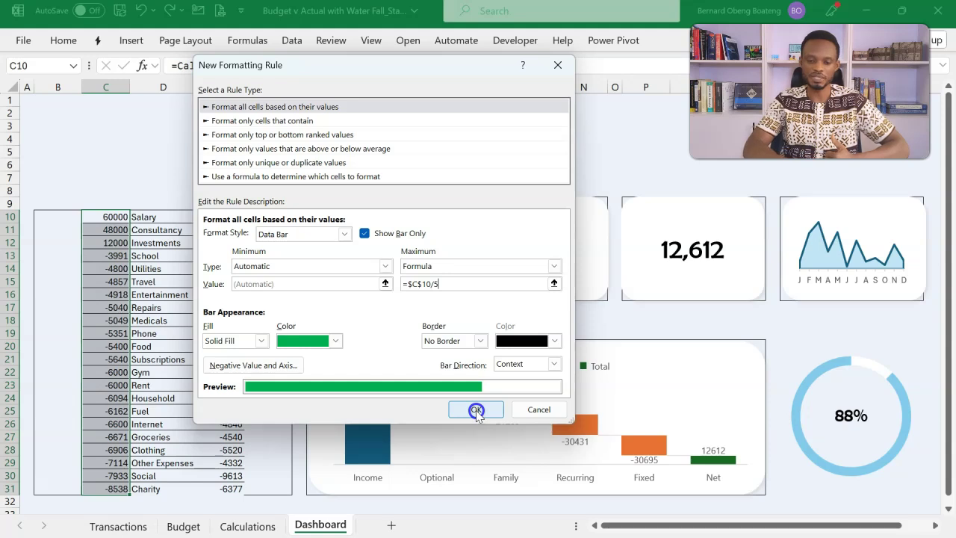
click(476, 410)
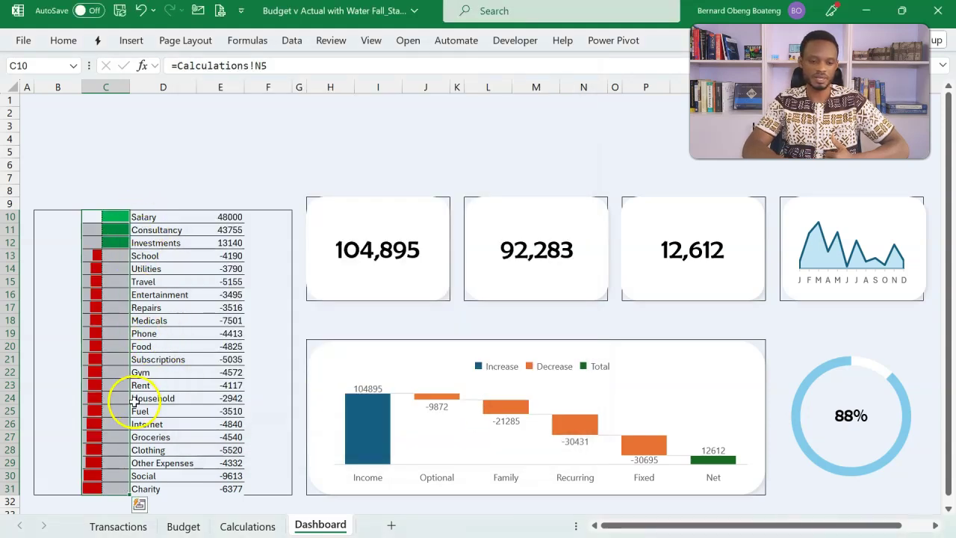
Copy the data bar formatting from C10:C31 onto the actual values in E10:E31 with Format Painter.
drag(107, 217, 96, 490)
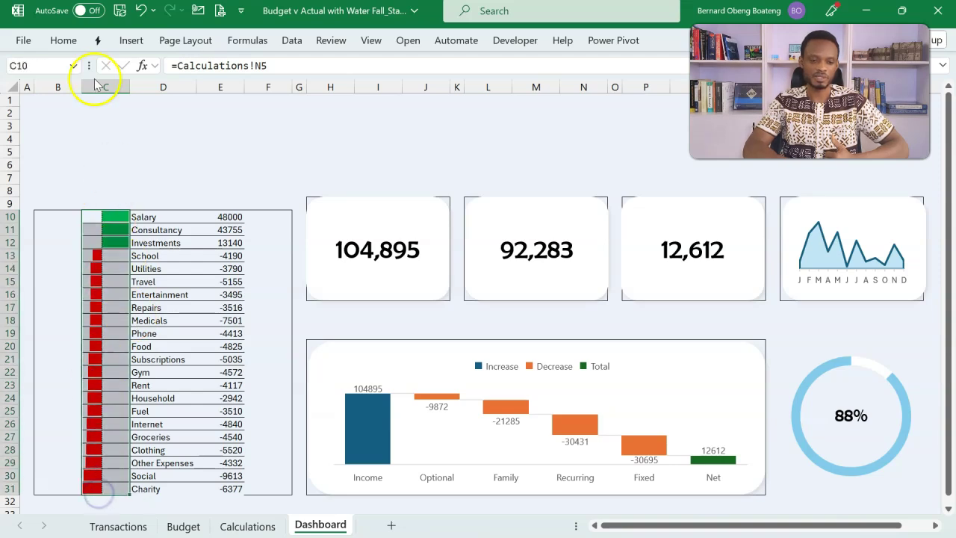
click(66, 40)
click(56, 101)
drag(218, 217, 212, 487)
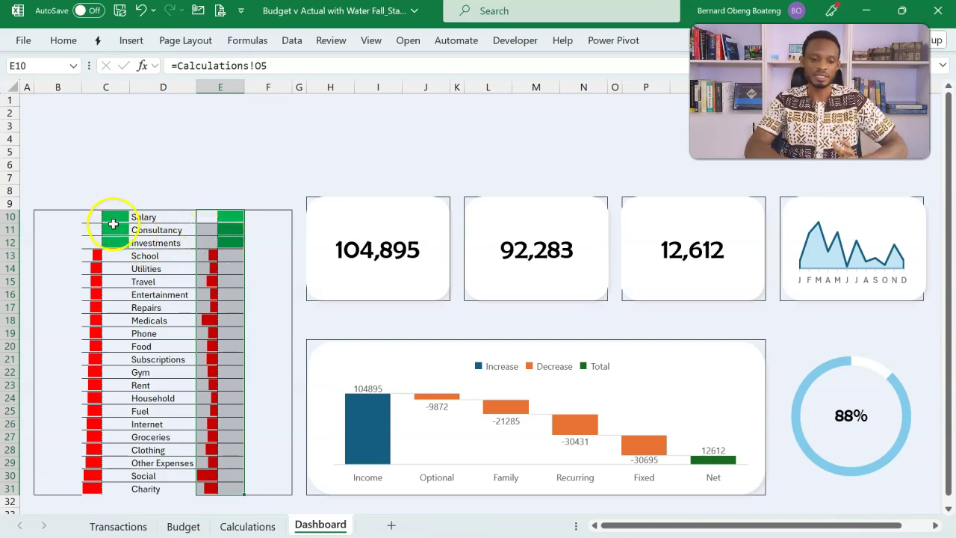
Show the budget figures beside their bars by entering =C10 in B10 and filling down to B31.
click(64, 219)
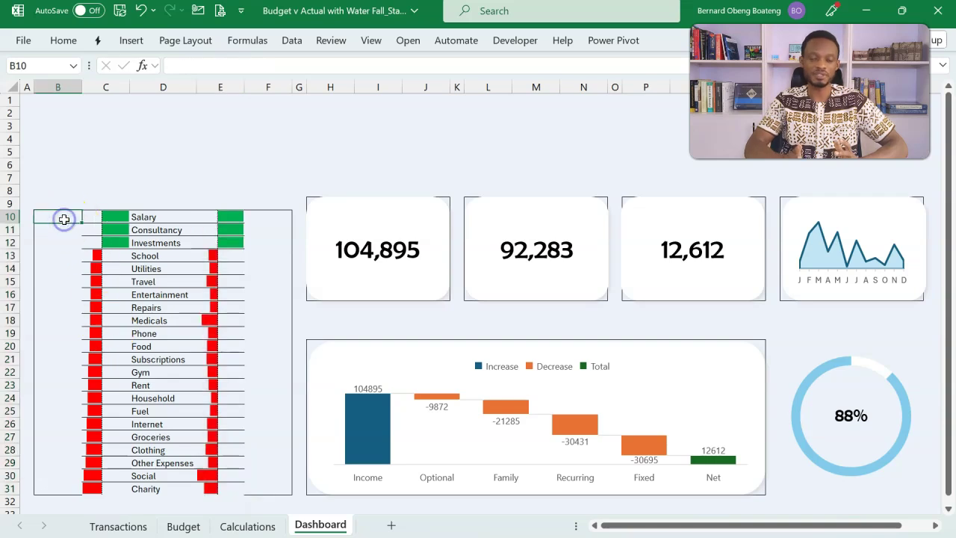
text(=)
key(Right)
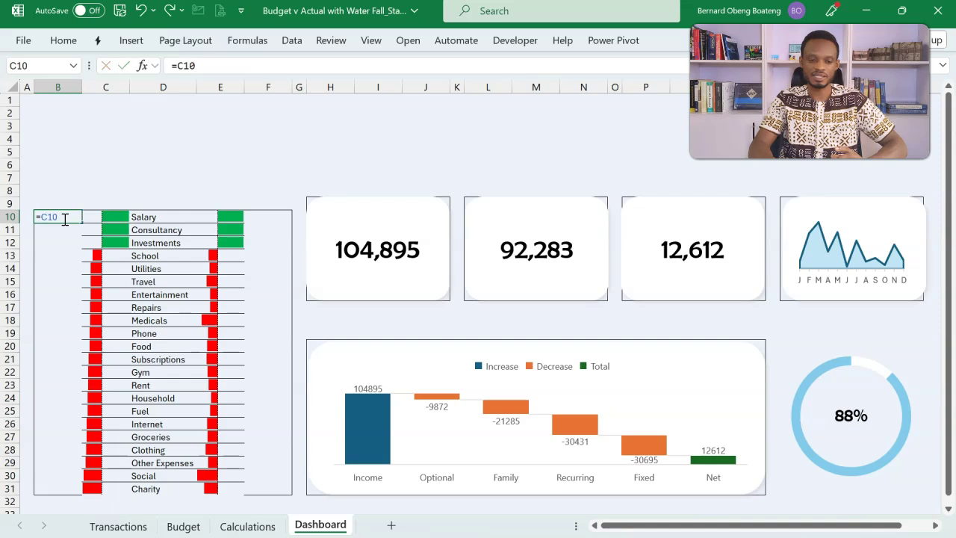
key(Return)
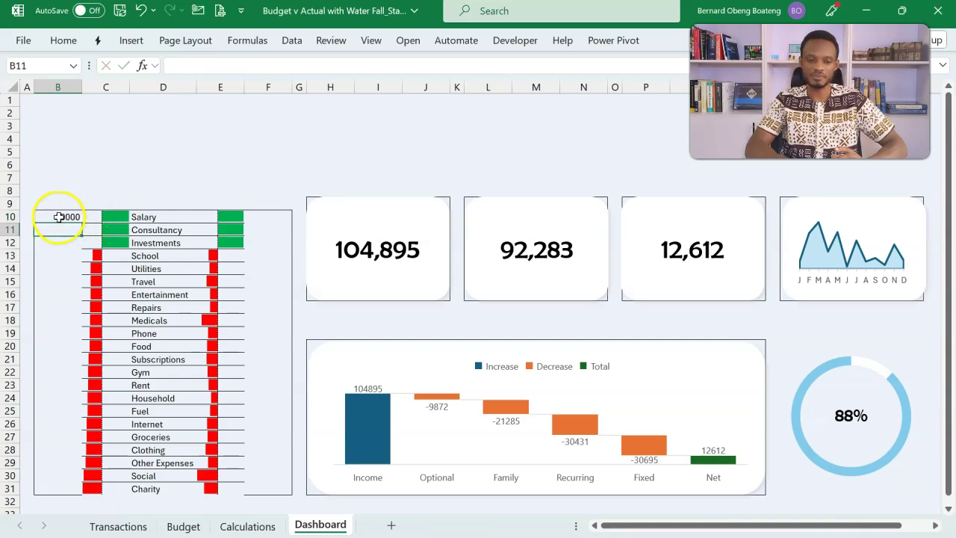
drag(58, 217, 67, 494)
key(ctrl+d)
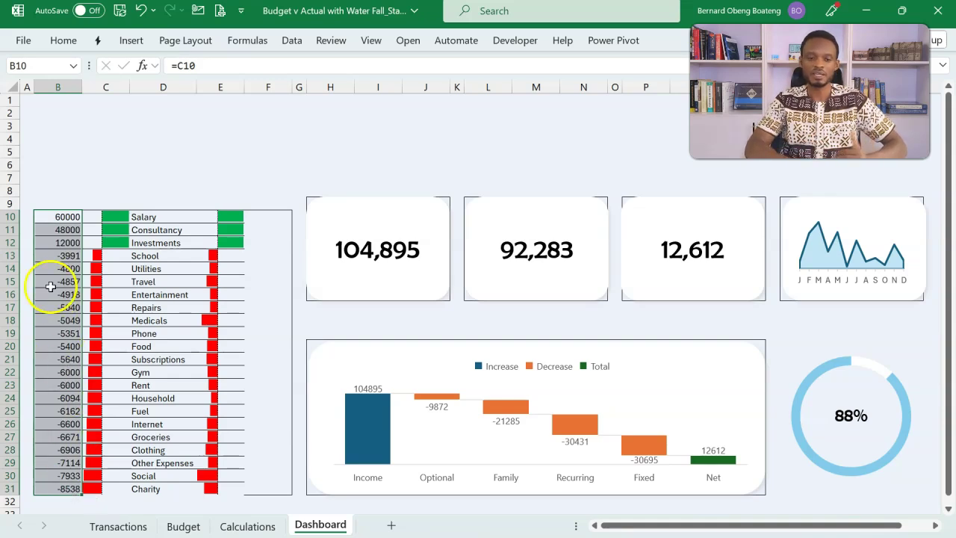
Change the budget figures to absolute values by editing B10 to =ABS(C10) and filling it down to B31.
click(58, 217)
double_click(59, 216)
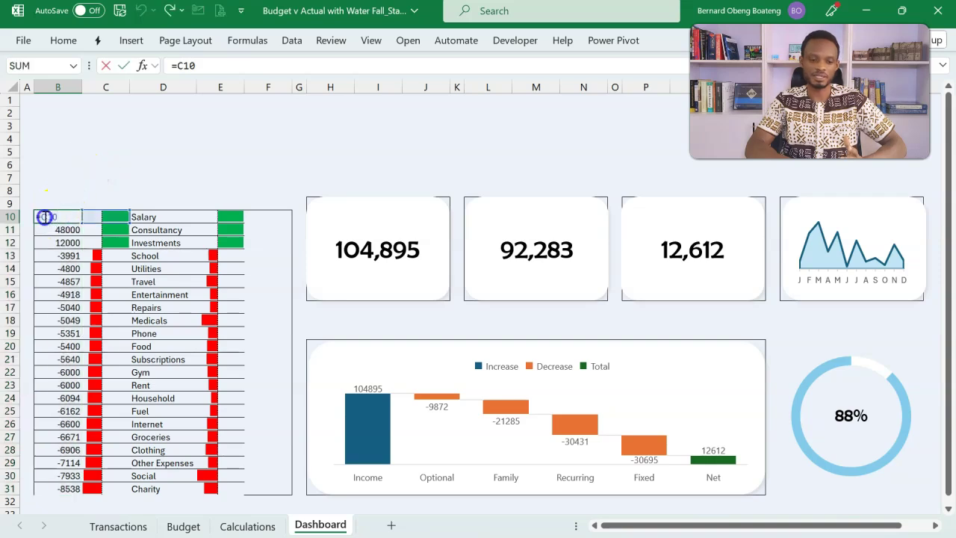
text(abs()
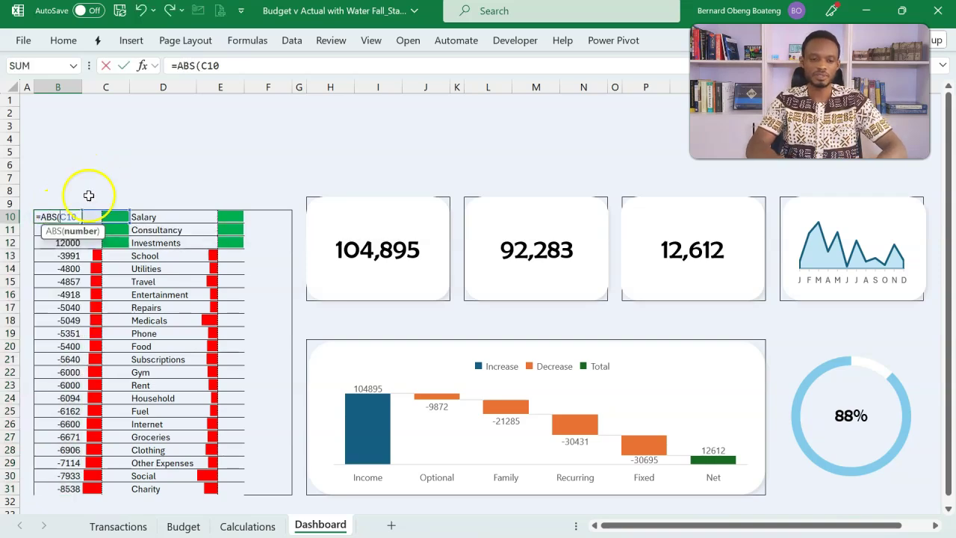
click(249, 71)
text())
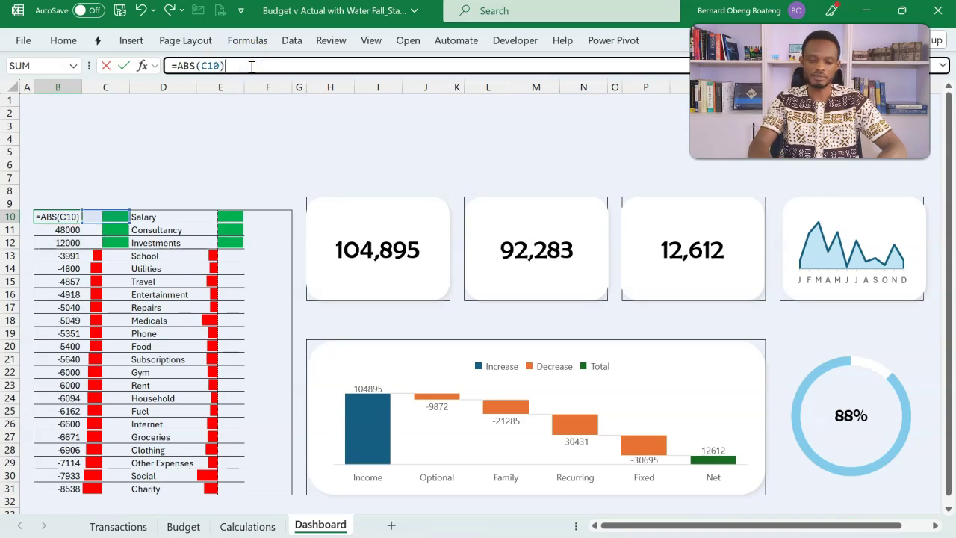
key(Return)
key(Up)
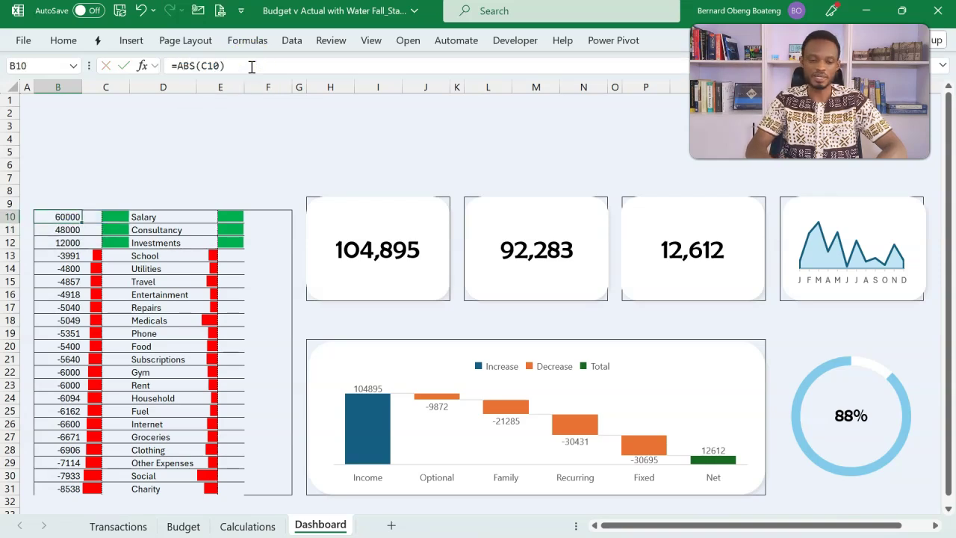
key(shift+Down)
key(shift+Down)
key(shift+Down)
key(shift+Down)
key(shift+Down)
key(shift+Down)
key(shift+Down)
key(shift+Down)
key(shift+Down)
key(shift+Down)
key(shift+Down)
key(shift+Down)
key(shift+Down)
key(shift+Down)
key(shift+Down)
key(shift+Down)
key(shift+Down)
key(shift+Down)
key(shift+Down)
key(shift+Down)
key(shift+Down)
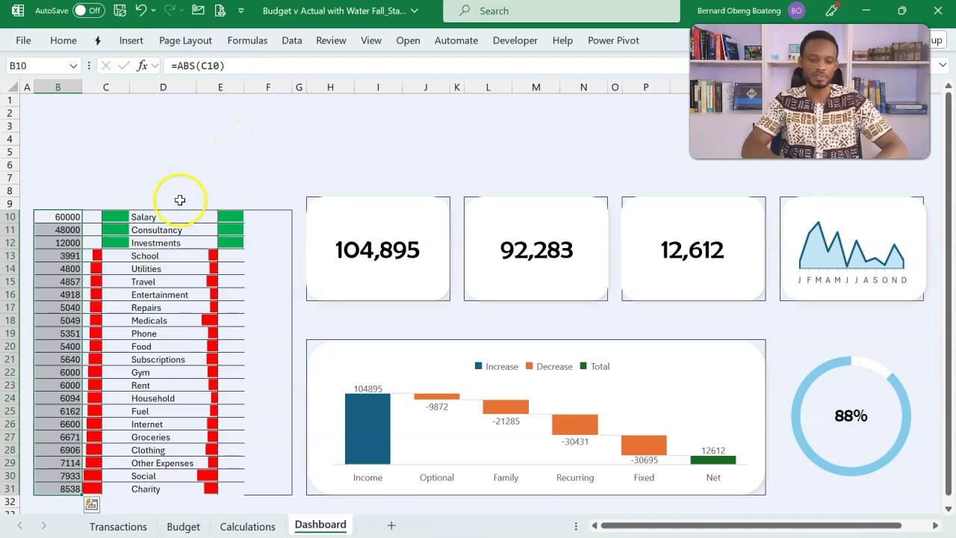
Show the actual figures beside their bars as absolute values by entering =ABS(E10) in F10 and filling down to F31.
click(265, 216)
text(=abs)
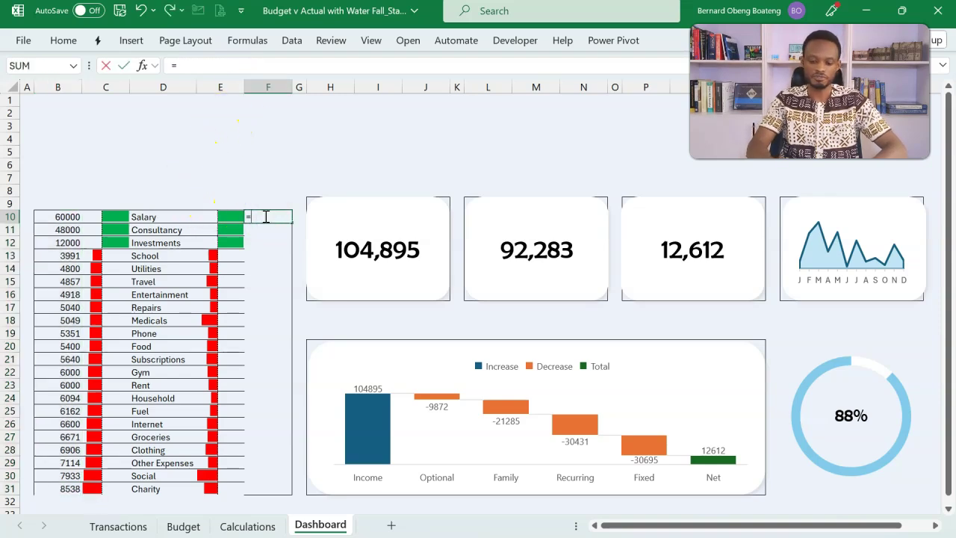
key(Tab)
key(Left)
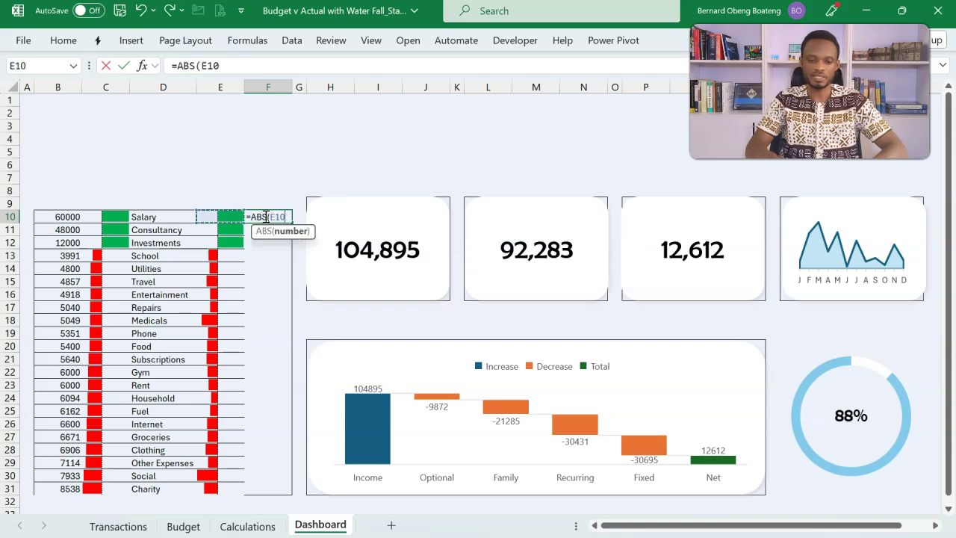
key(Return)
drag(265, 217, 260, 487)
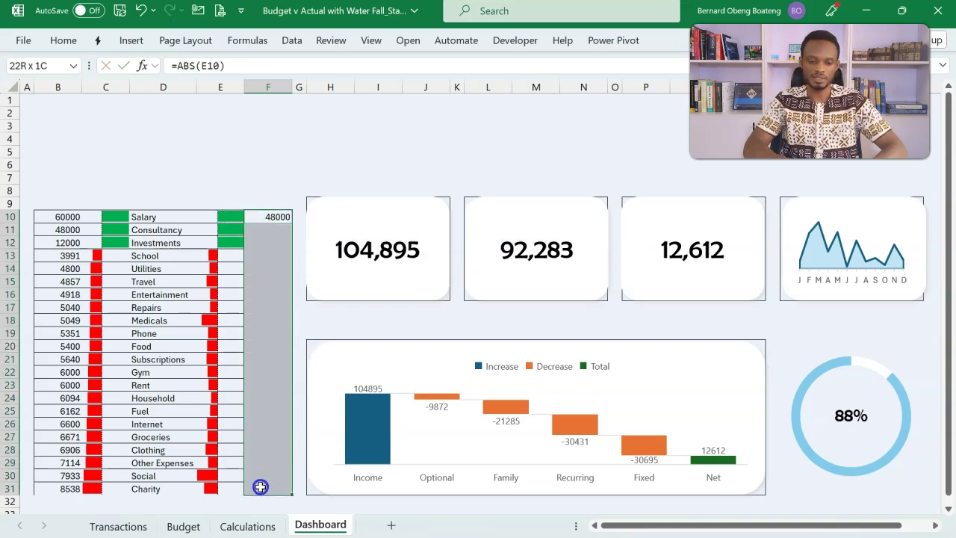
key(ctrl+d)
Format the budget figures in B10:B31 with thousands separators and no decimal places.
click(59, 219)
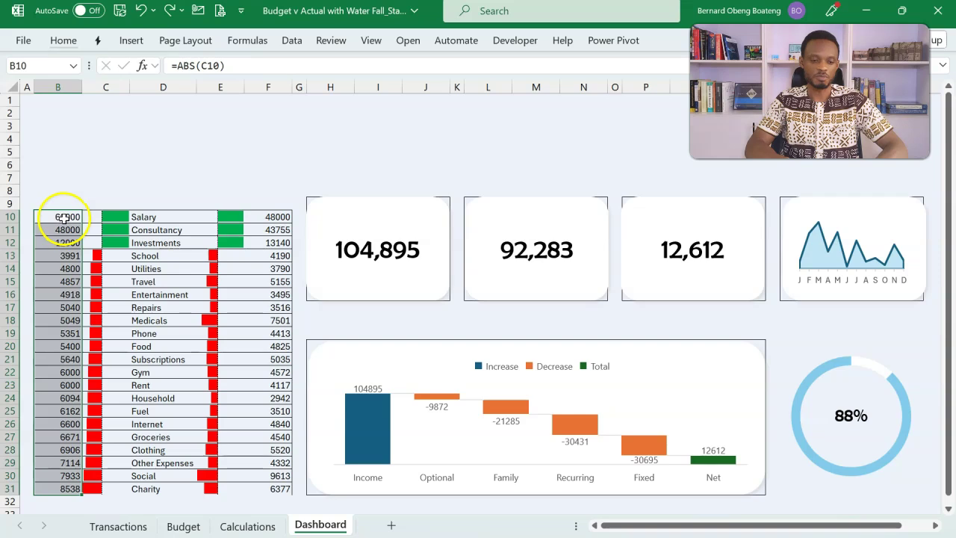
drag(64, 217, 58, 490)
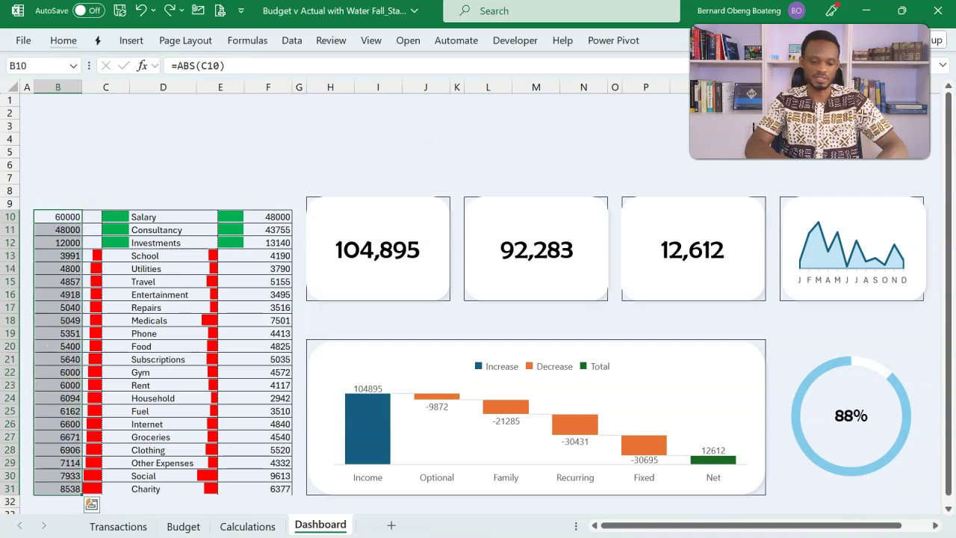
key(ctrl+shift+1)
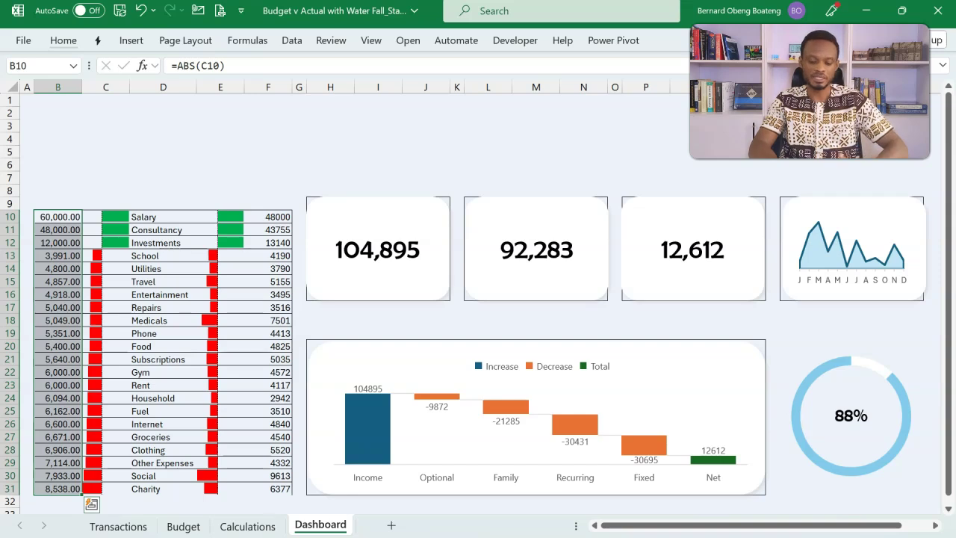
key(alt)
key(h)
key(9)
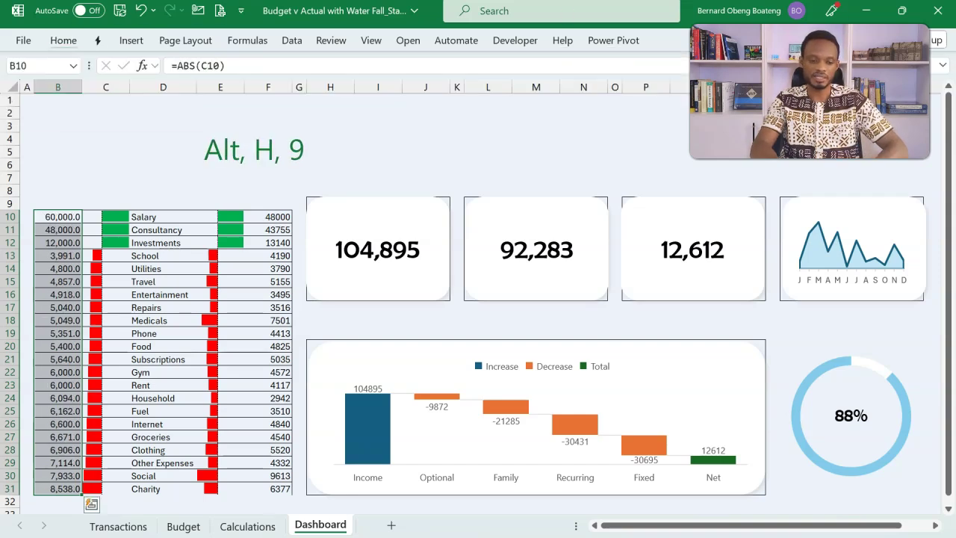
key(alt)
key(h)
key(9)
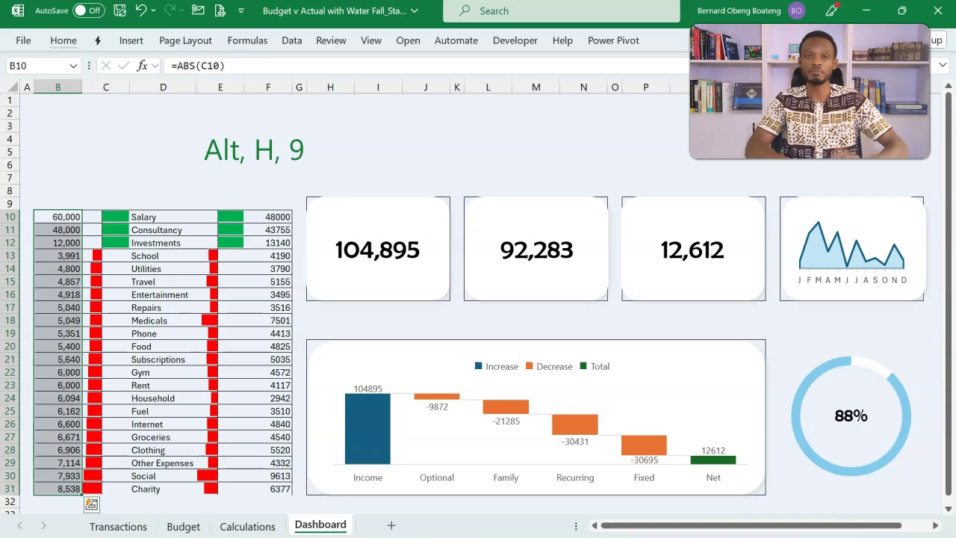
Format the actual figures in F10:F31 with thousands separators and no decimal places.
drag(272, 221, 280, 487)
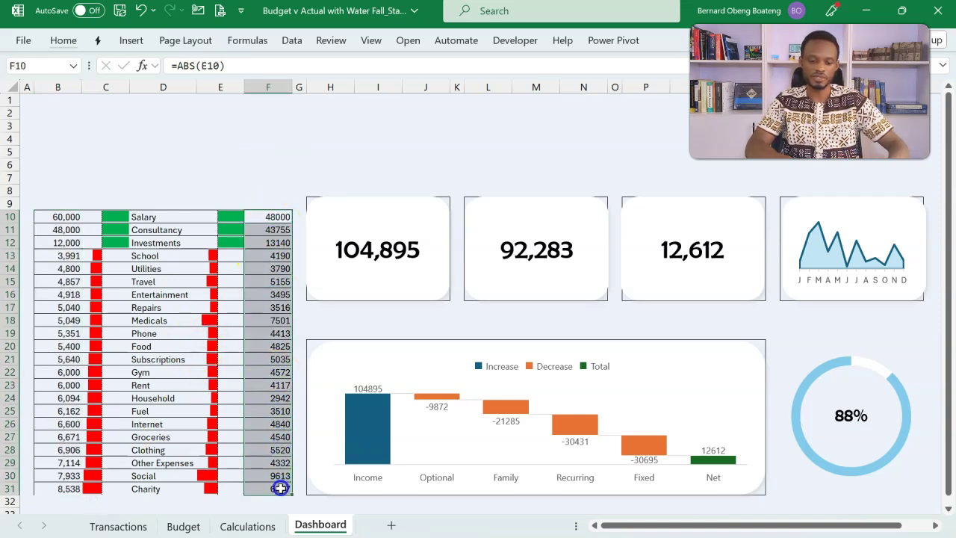
key(alt+h)
key(k)
key(alt+h)
key(9)
key(alt+h)
key(9)
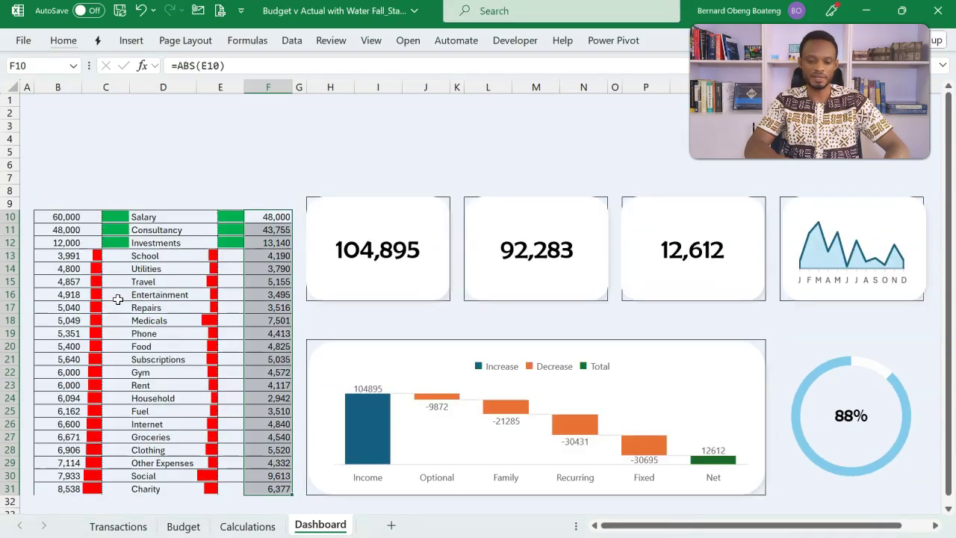
Remove all cell borders from the entire Dashboard sheet.
click(151, 183)
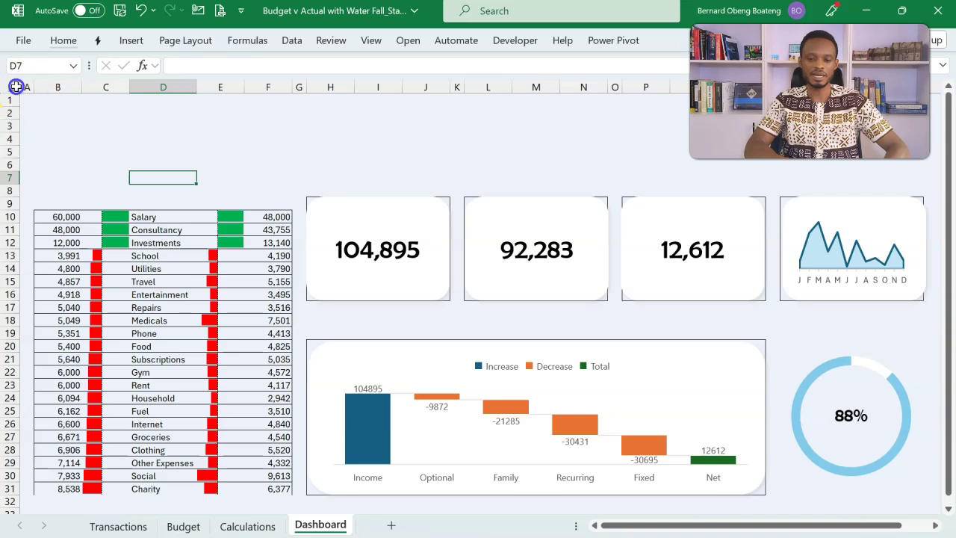
click(16, 87)
click(71, 41)
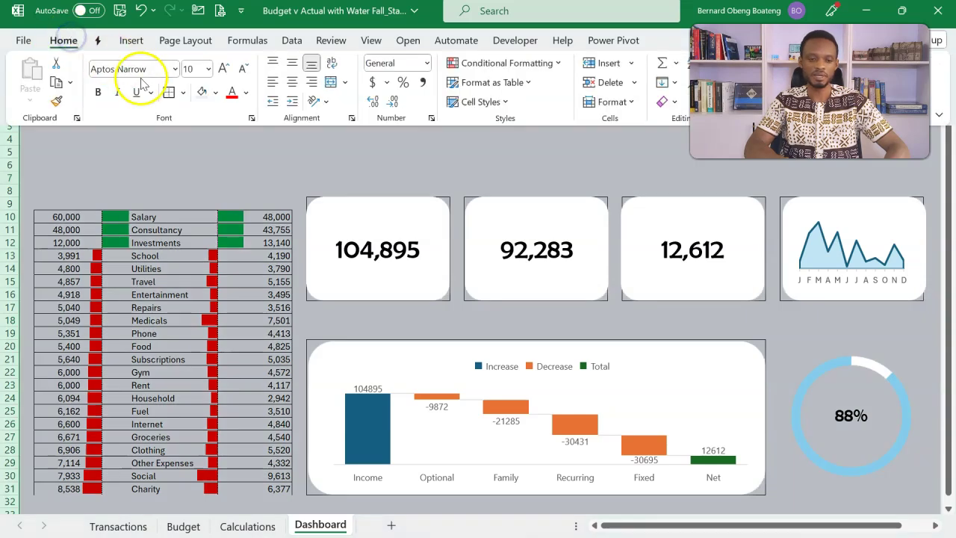
click(182, 93)
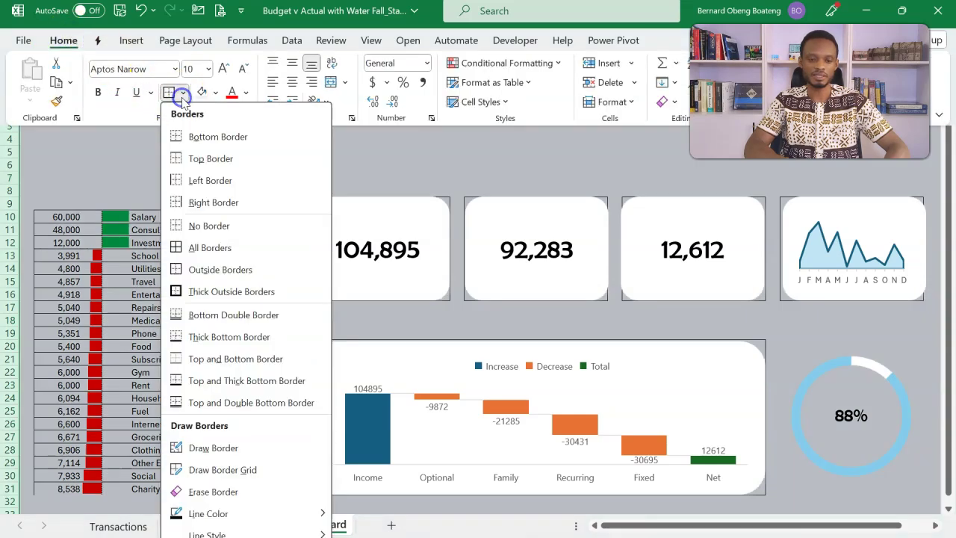
click(214, 225)
click(247, 203)
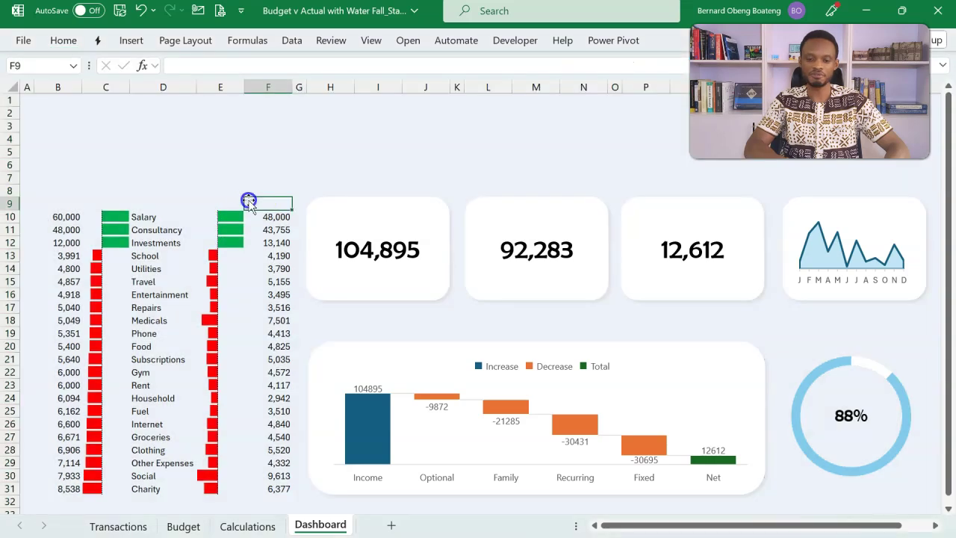
click(276, 171)
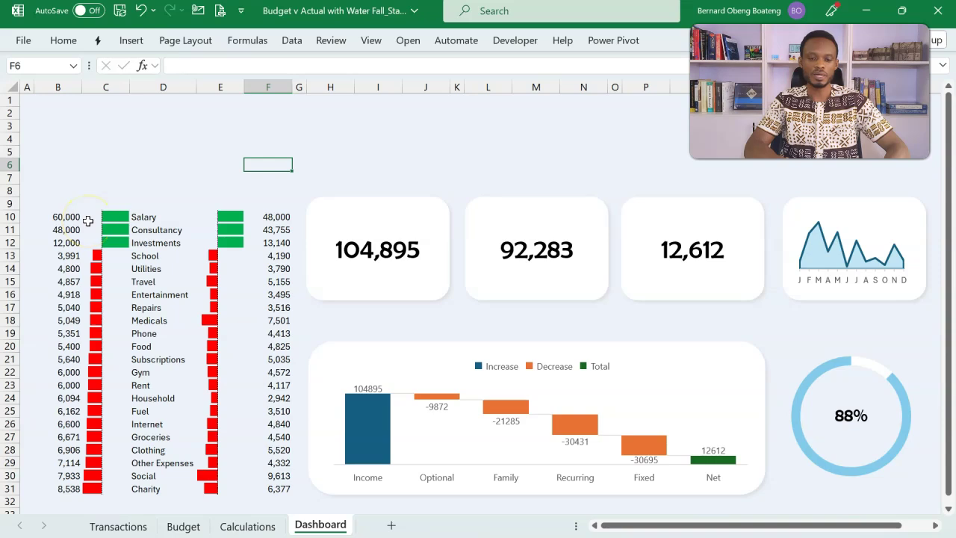
click(161, 152)
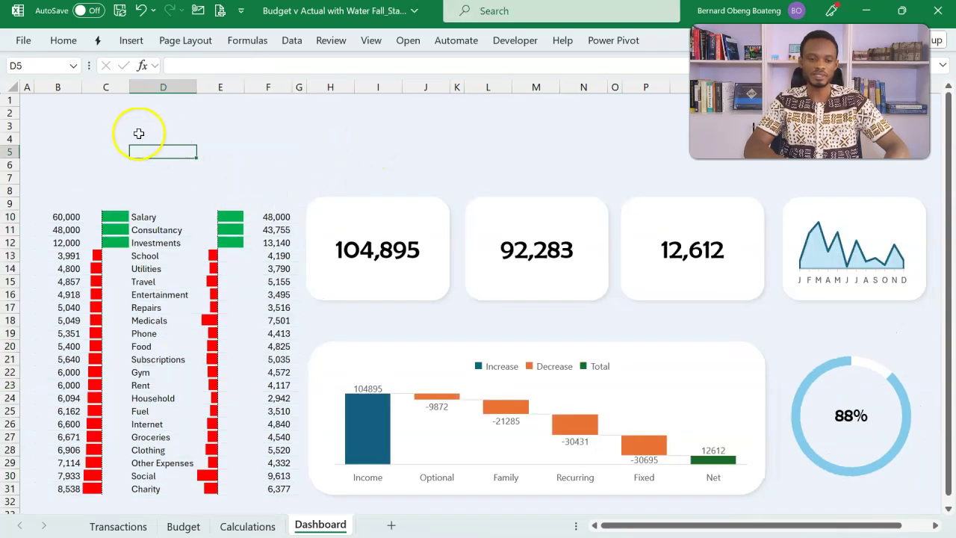
Insert slicers from the workbook data model for Month in the Calendar table and Type in the Categories table.
click(138, 131)
click(131, 40)
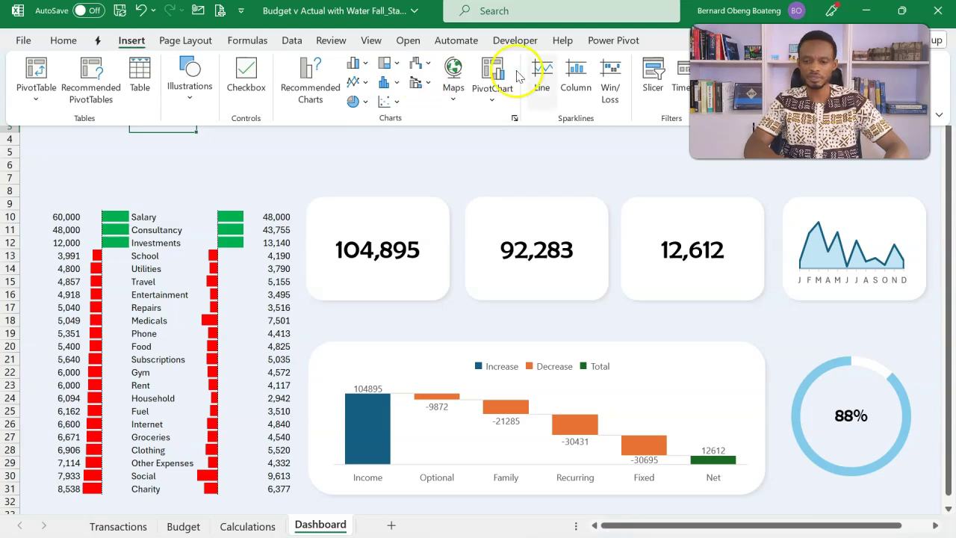
click(652, 90)
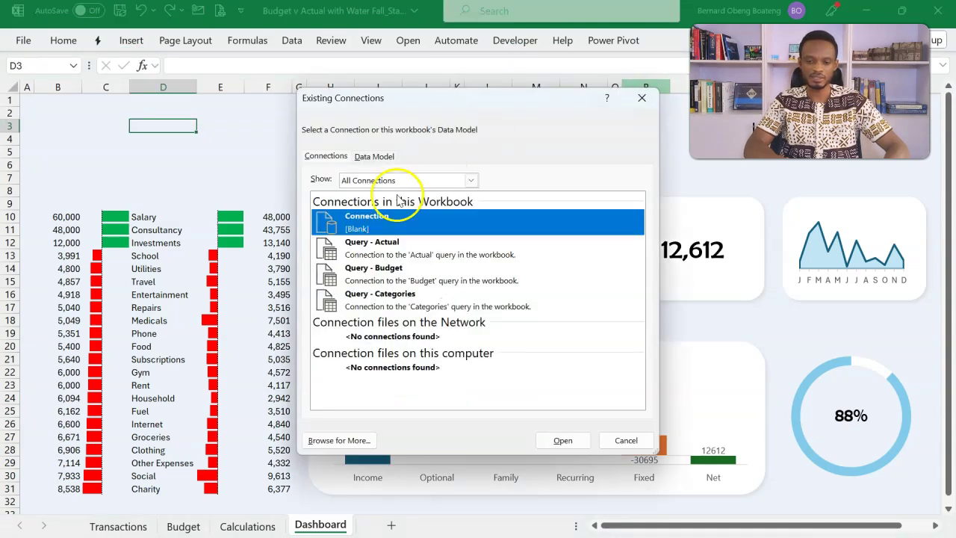
click(378, 156)
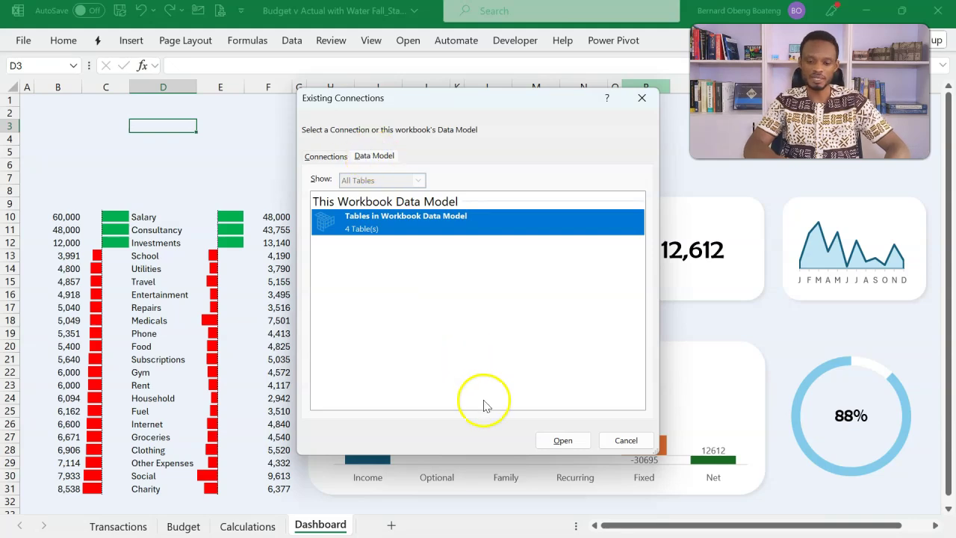
click(557, 441)
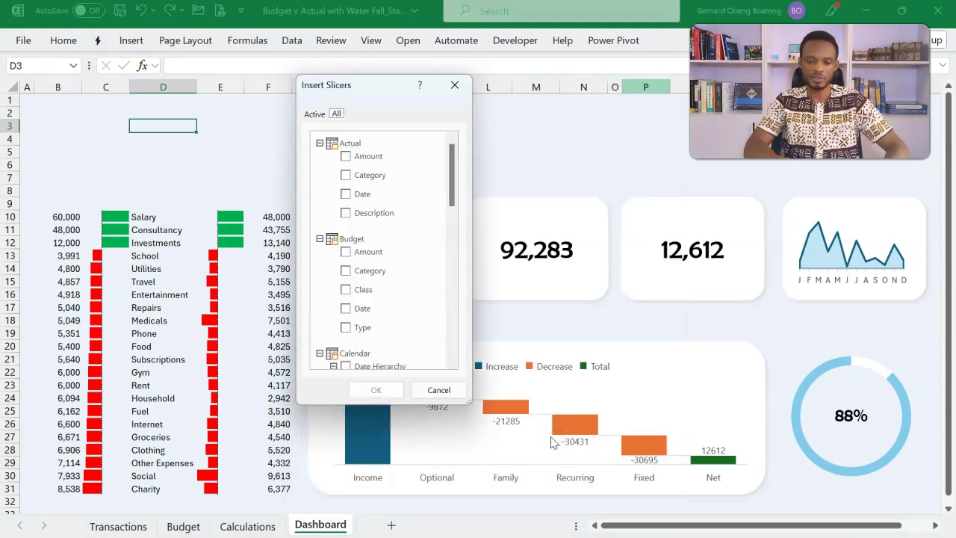
click(320, 143)
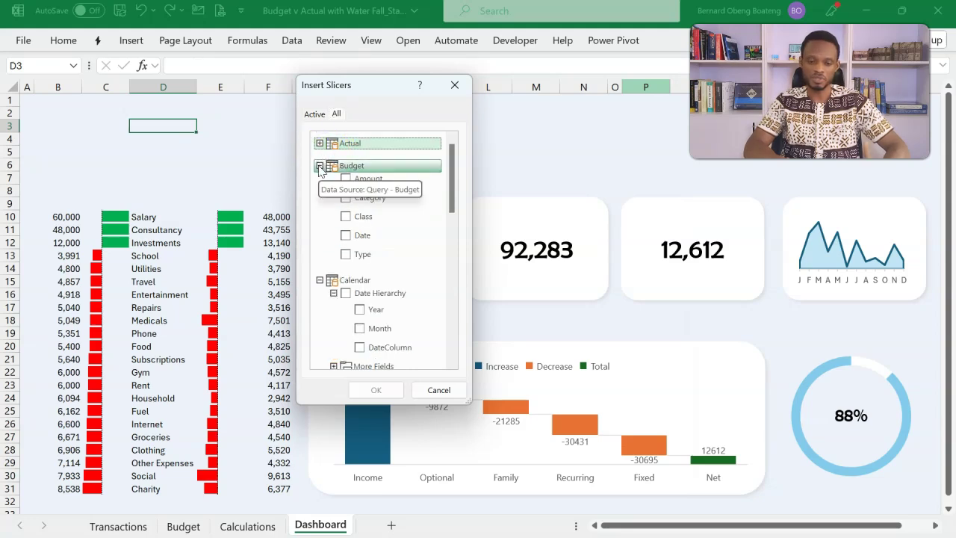
click(319, 166)
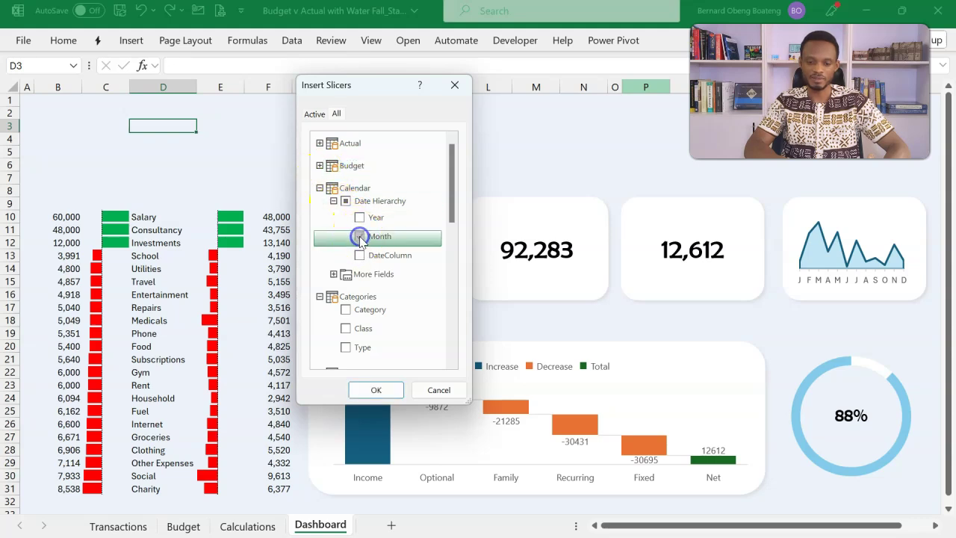
click(320, 188)
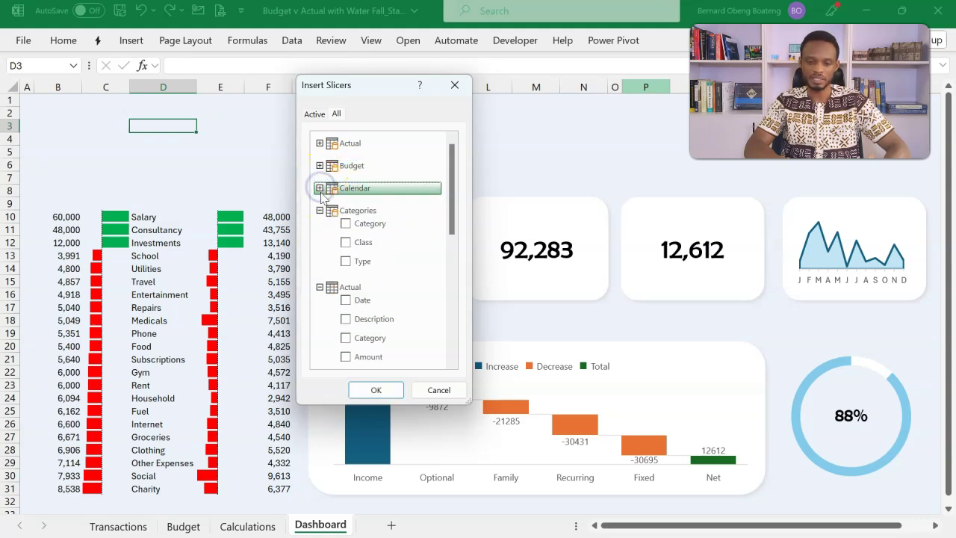
click(345, 261)
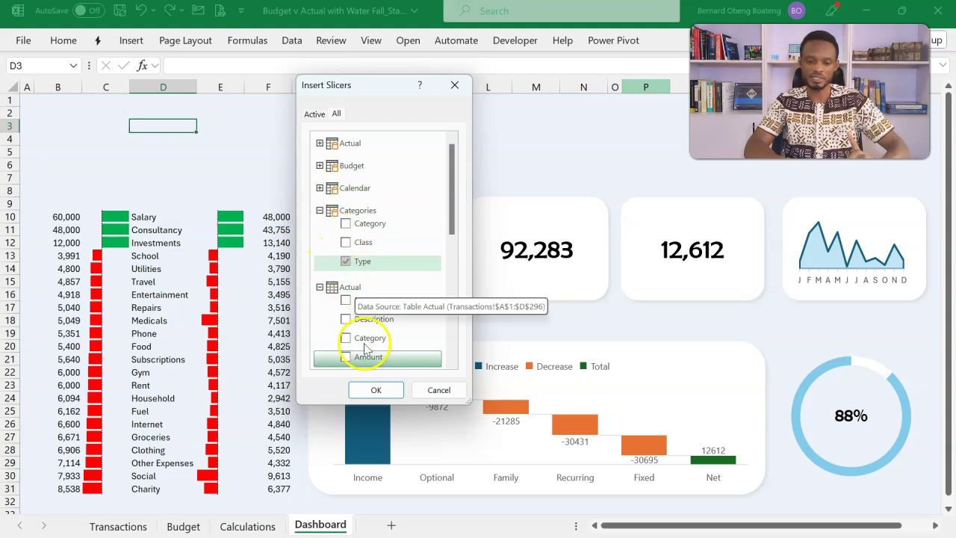
click(376, 389)
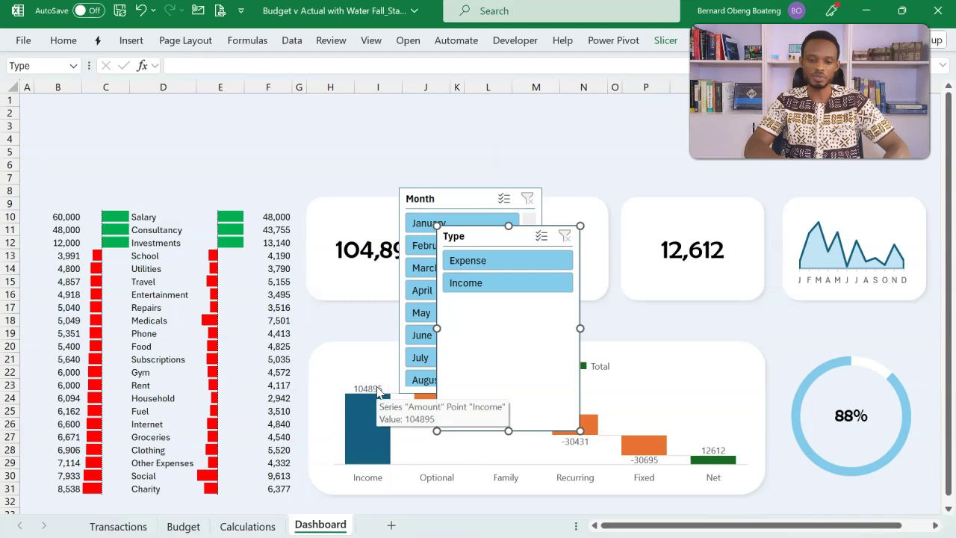
Fit the Type slicer into the space above the category list, with its buttons in two columns and its height shortened to one row.
drag(489, 236, 95, 118)
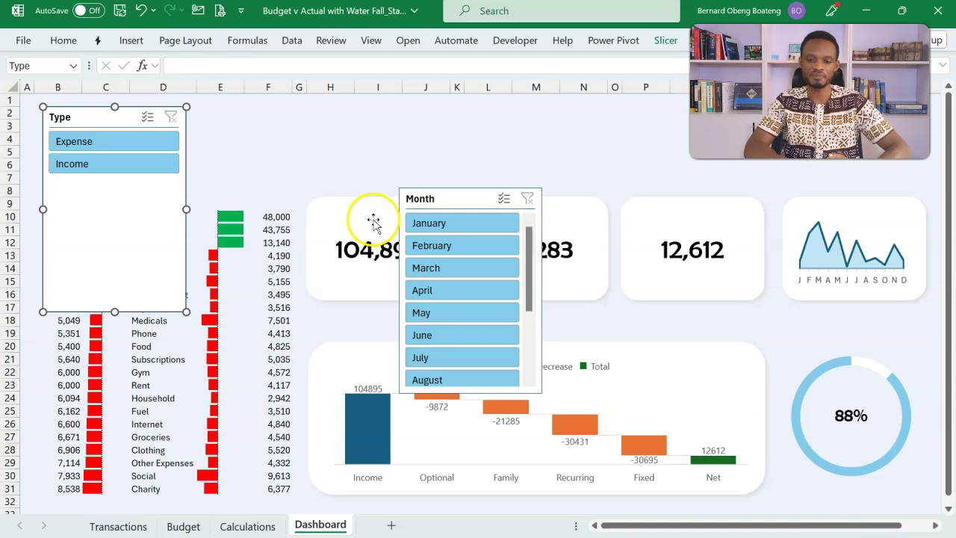
drag(117, 117, 118, 119)
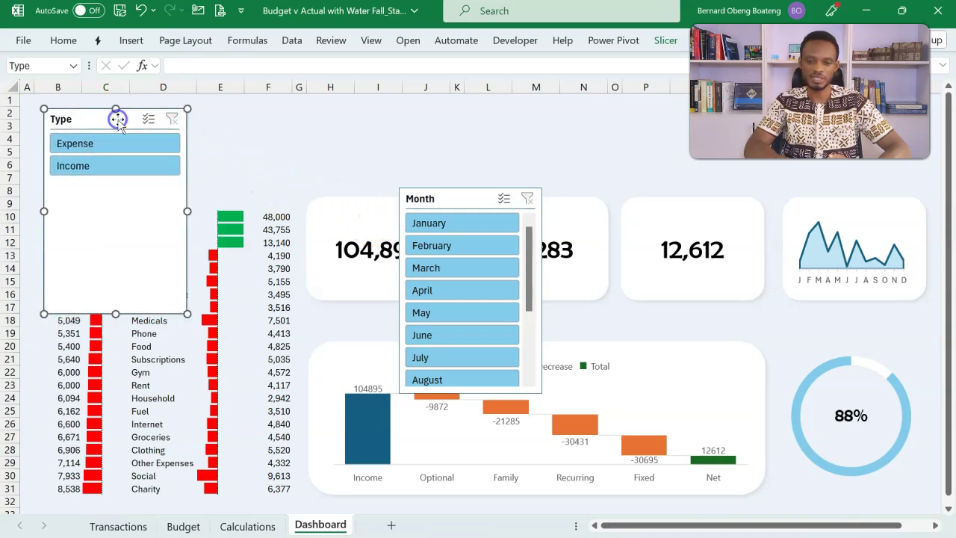
click(663, 41)
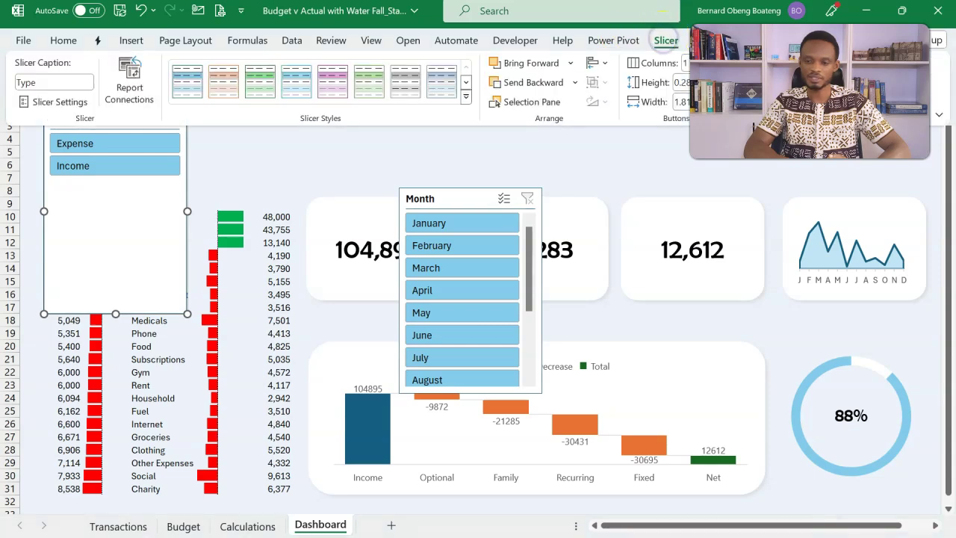
click(720, 60)
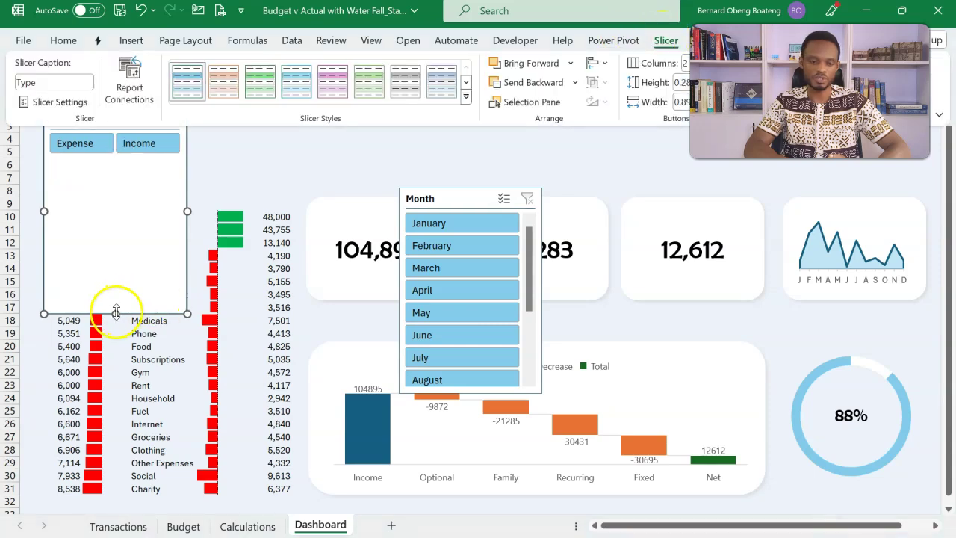
click(128, 150)
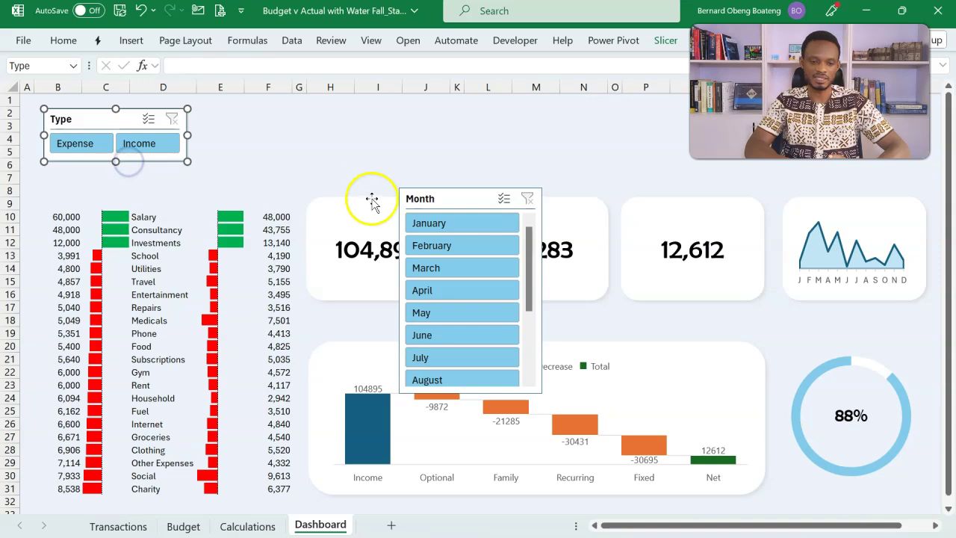
Place the Month slicer above the value cards with 12 button columns, stretched across all the cards and shortened to one row.
click(422, 199)
drag(422, 199, 327, 119)
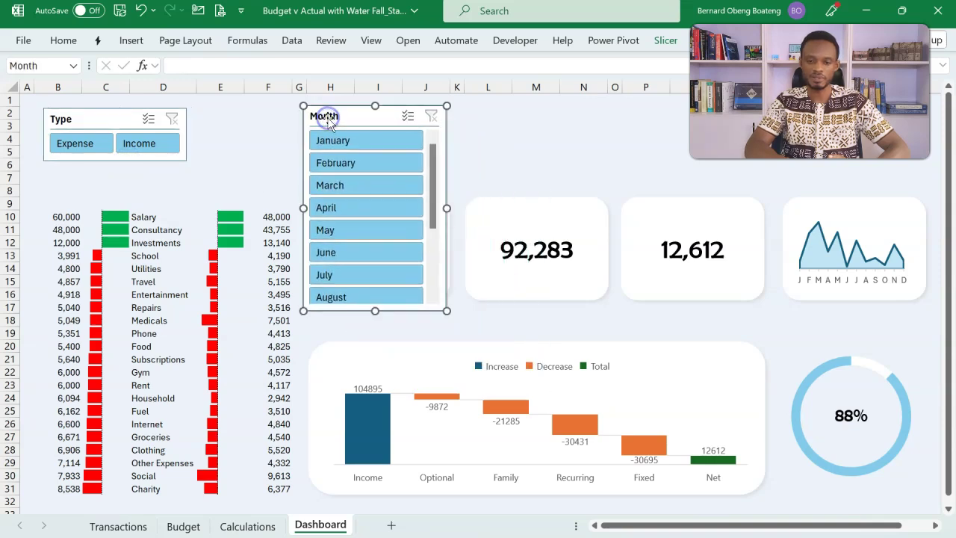
click(663, 43)
click(689, 63)
text(12)
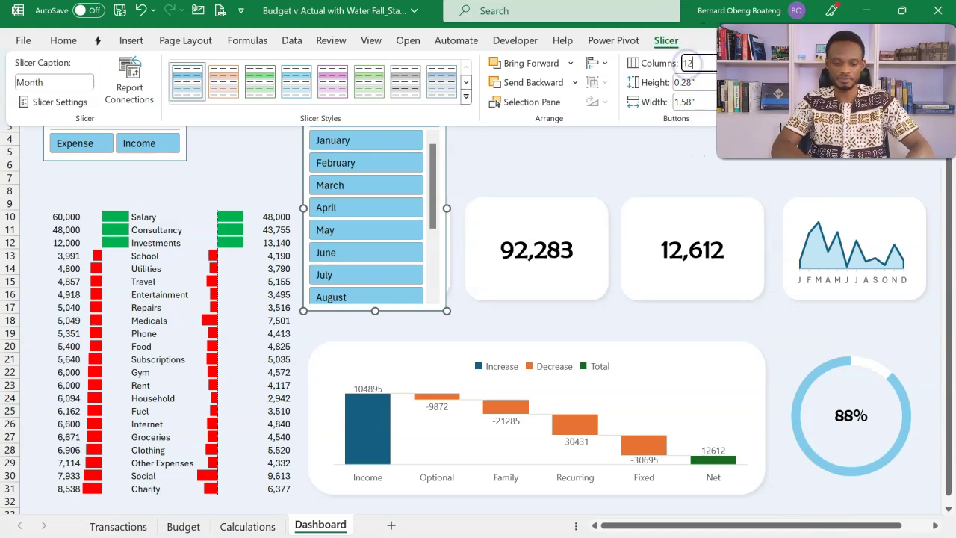
key(Return)
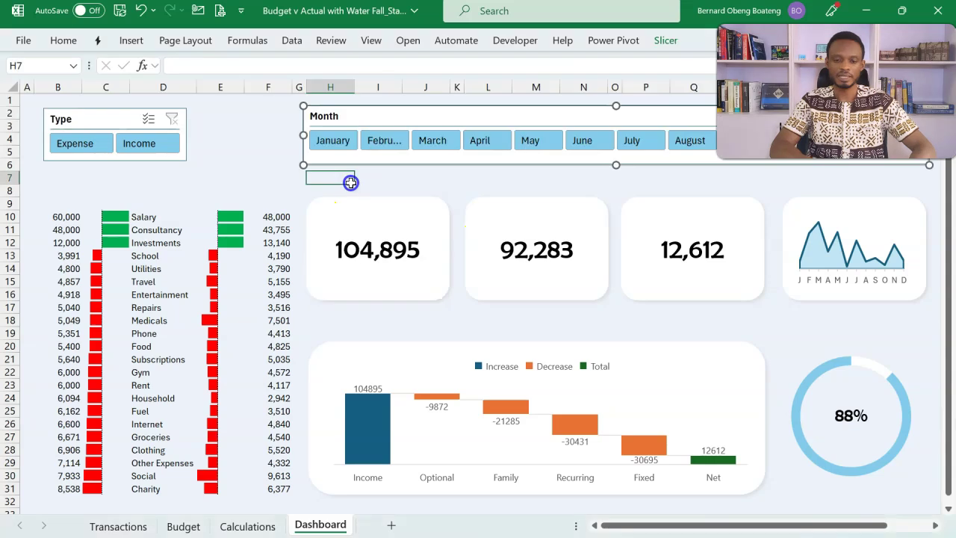
click(351, 182)
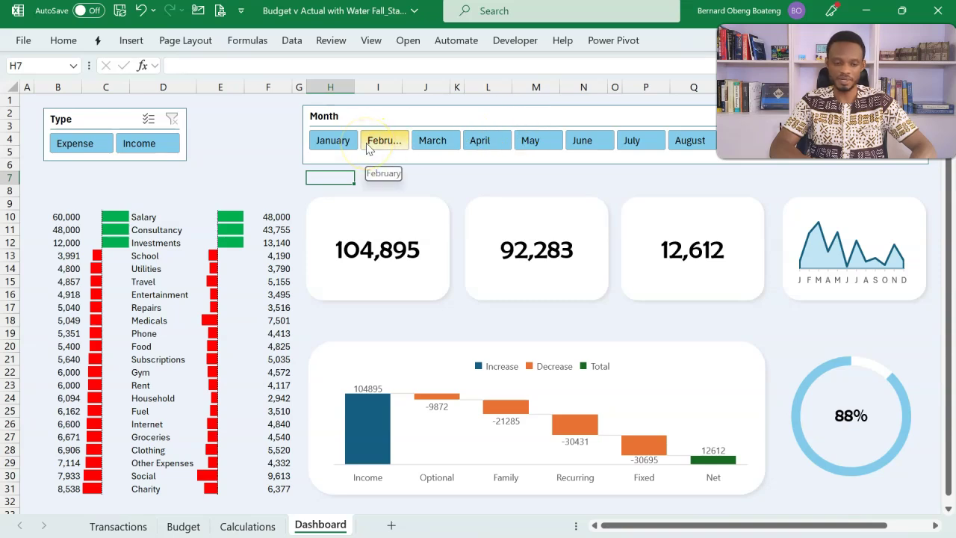
Change the Month column formula of the data model's Calendar table to =FORMAT([Date],"MMM") for abbreviated month names.
key(alt+Tab)
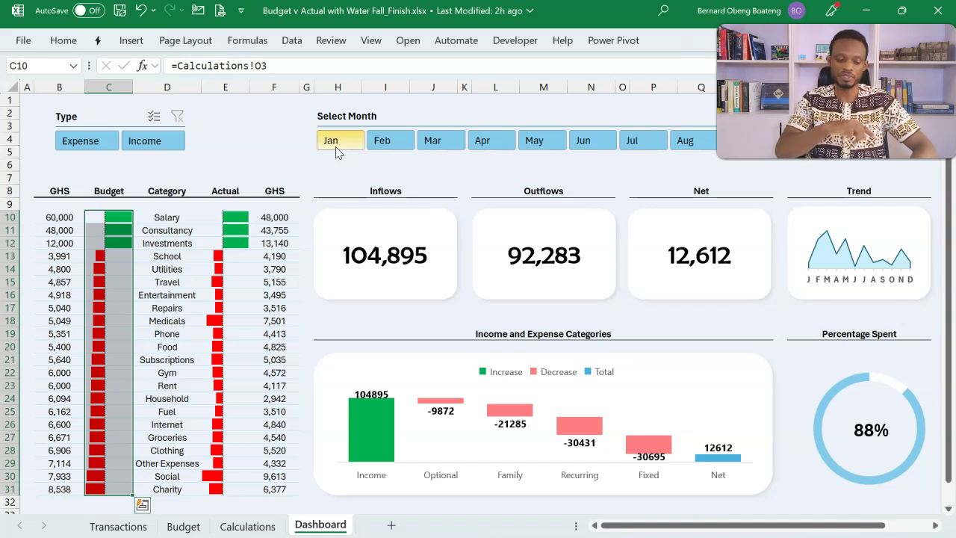
key(alt+Tab)
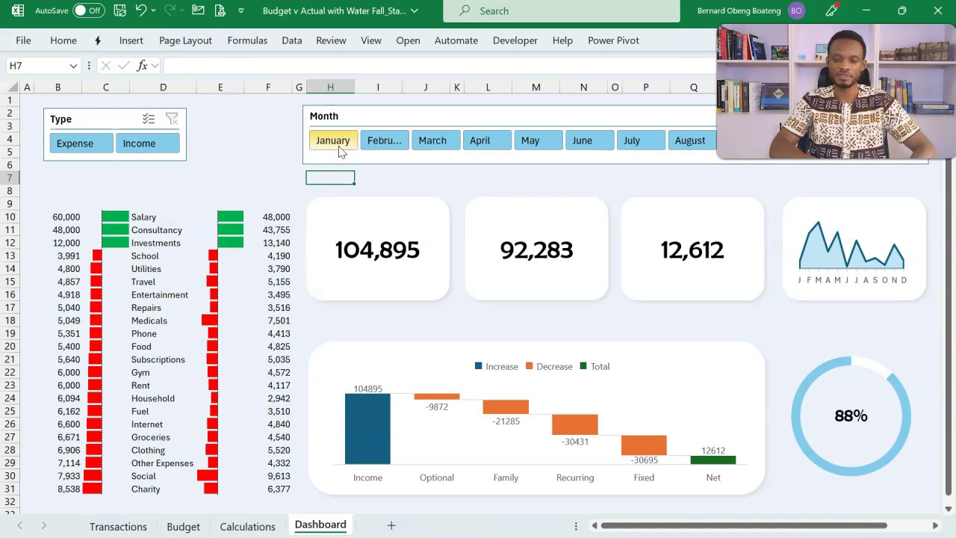
click(611, 45)
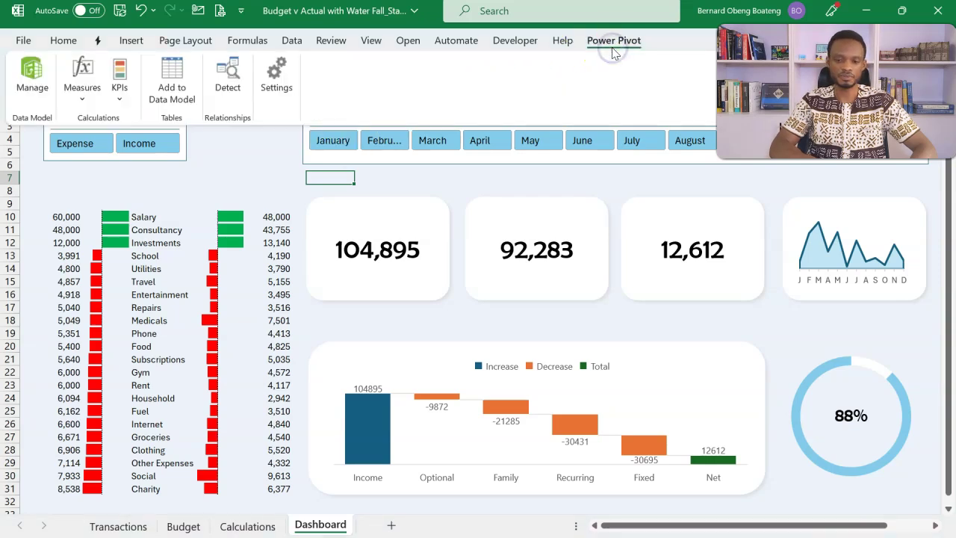
click(30, 74)
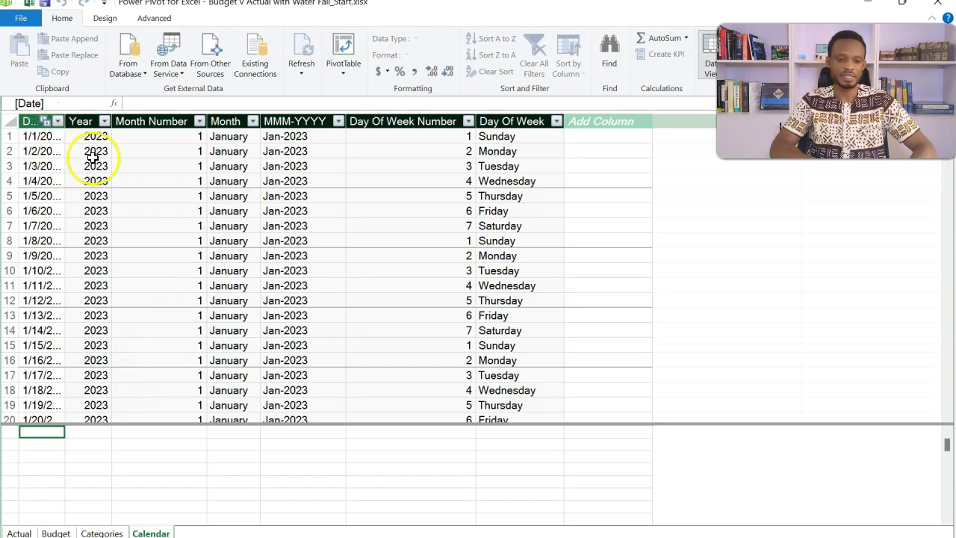
click(234, 138)
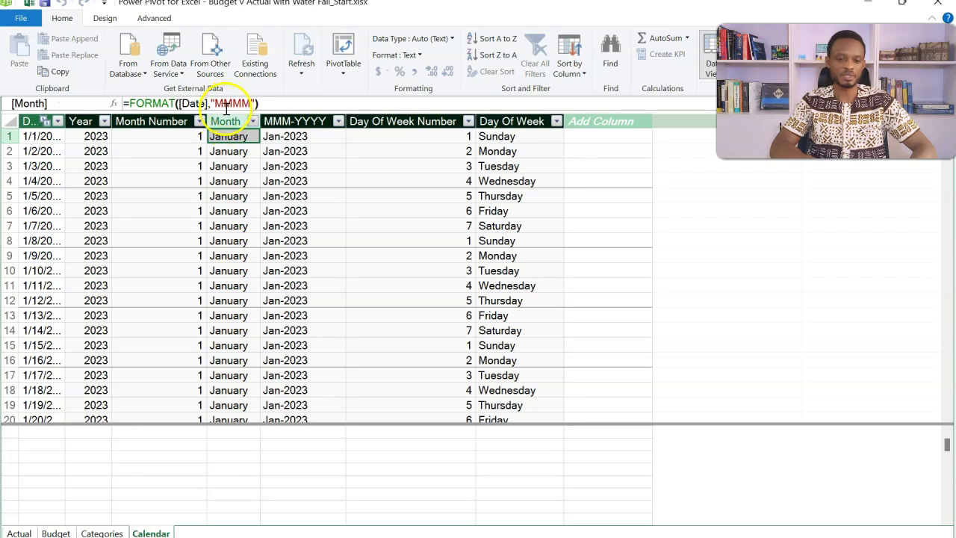
click(252, 103)
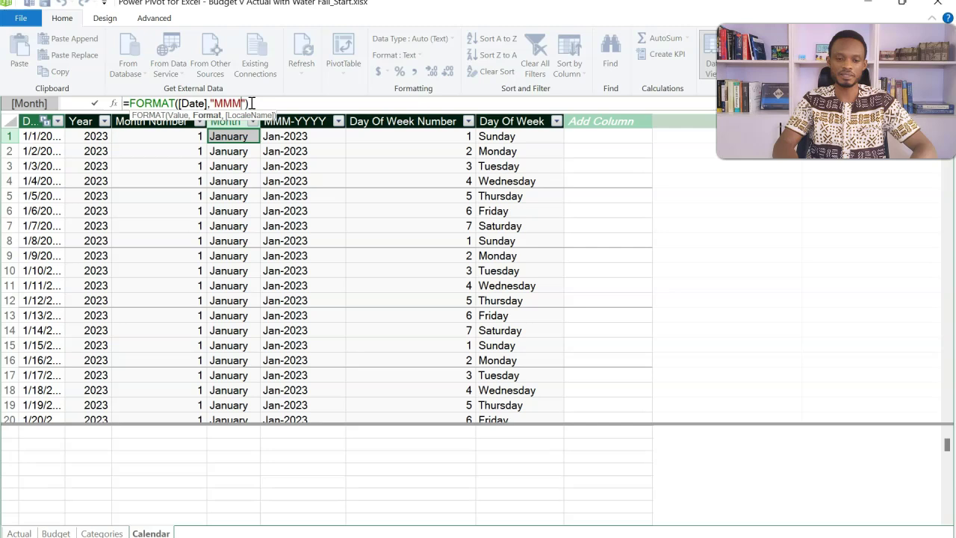
key(Return)
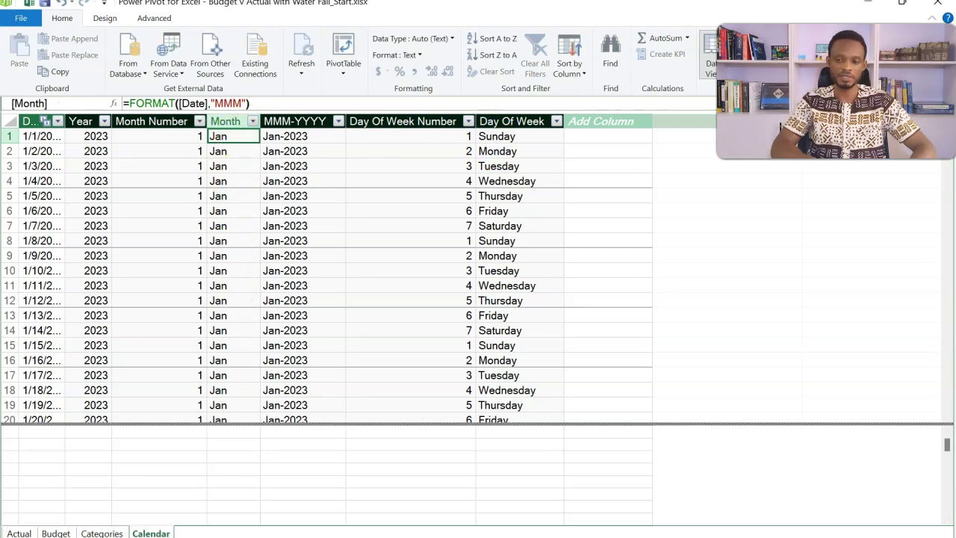
click(939, 5)
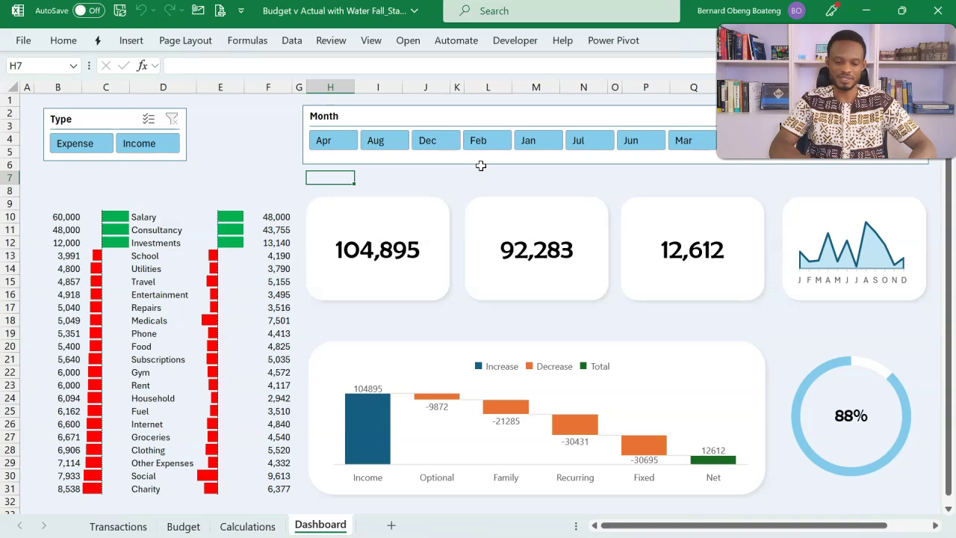
Sort the Month column of the data model's Calendar table by Month Number.
click(613, 40)
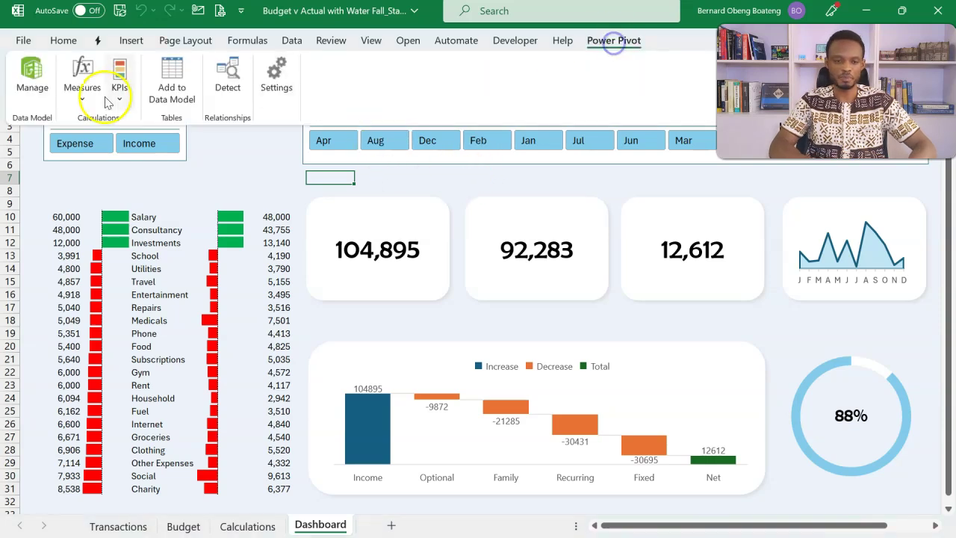
click(37, 81)
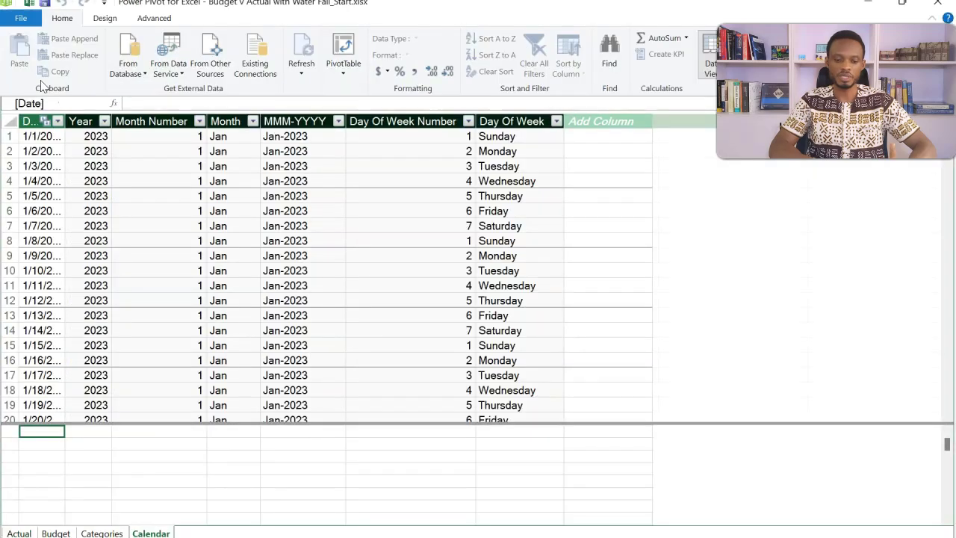
click(226, 121)
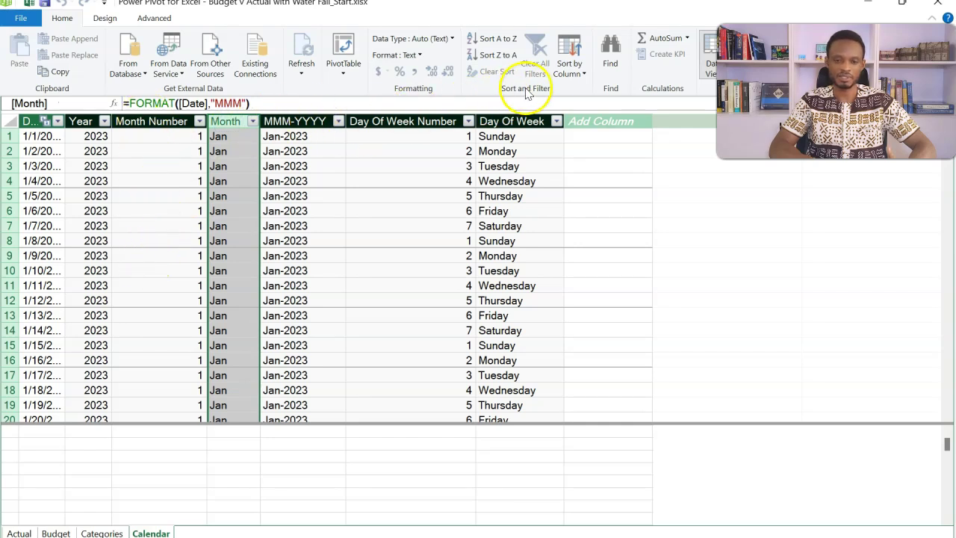
click(566, 70)
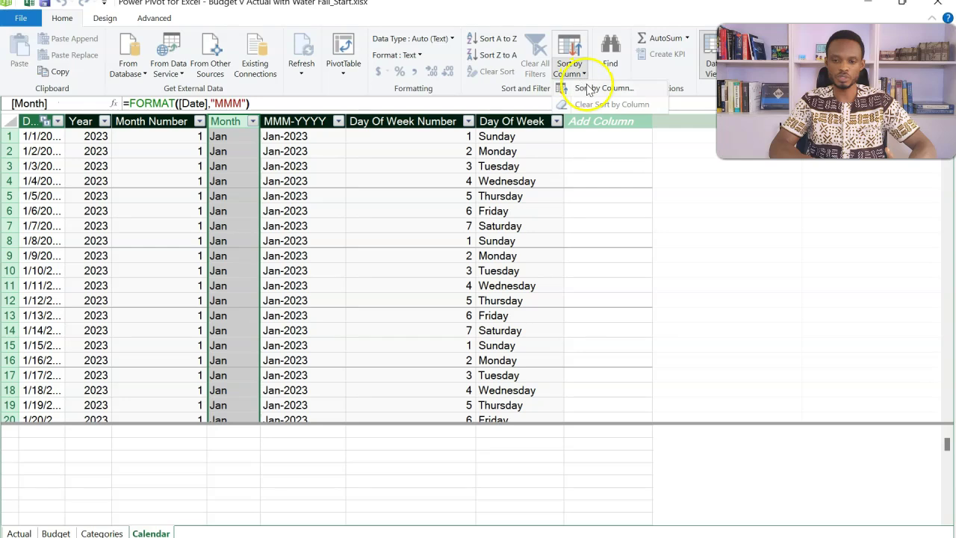
click(588, 88)
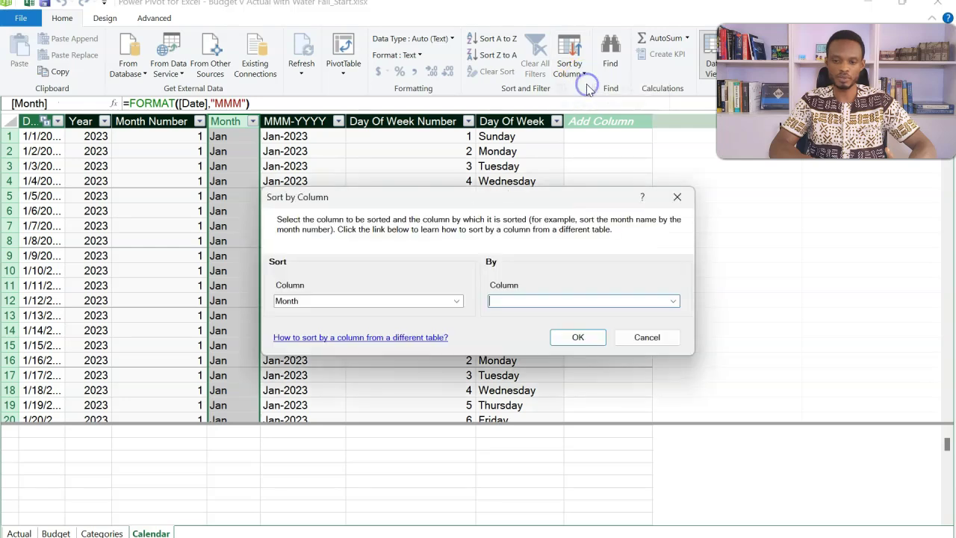
click(673, 301)
click(607, 334)
click(590, 337)
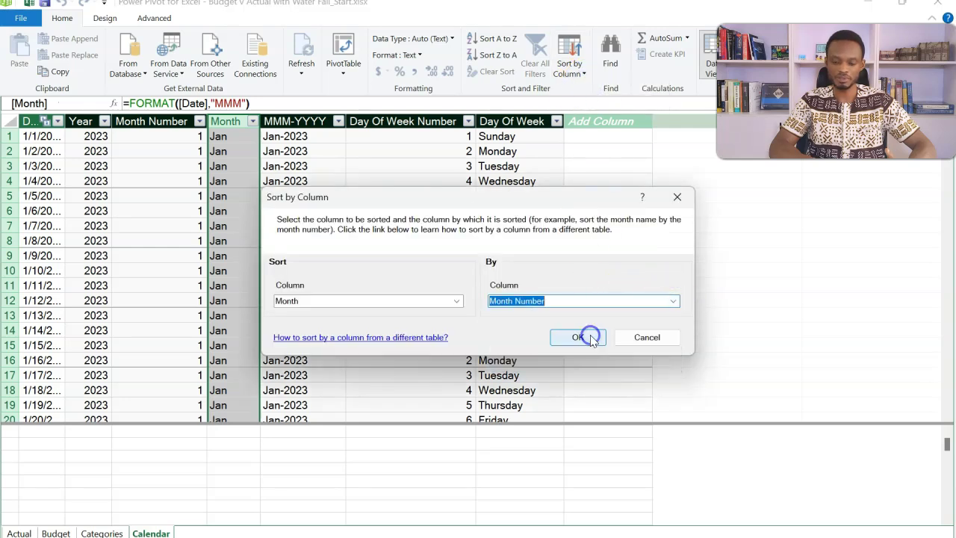
click(587, 338)
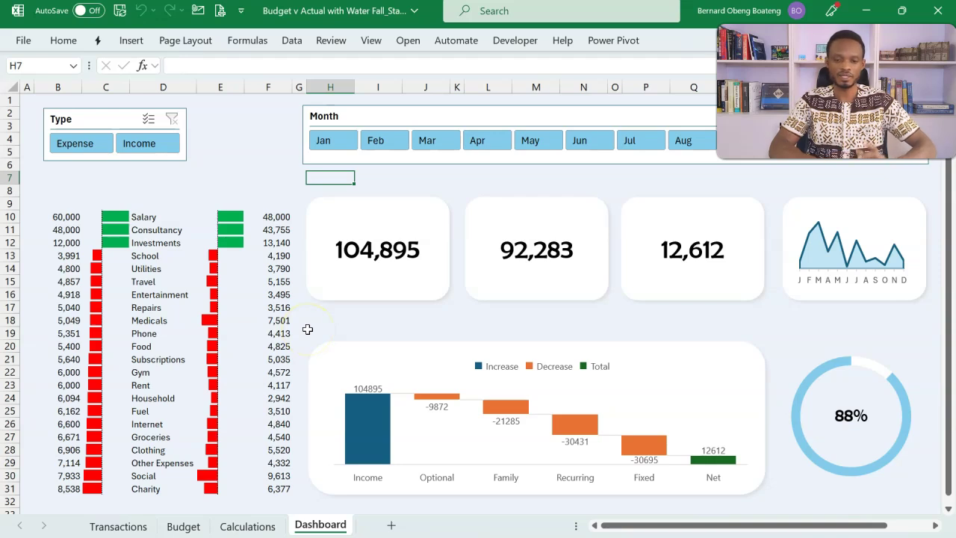
click(351, 117)
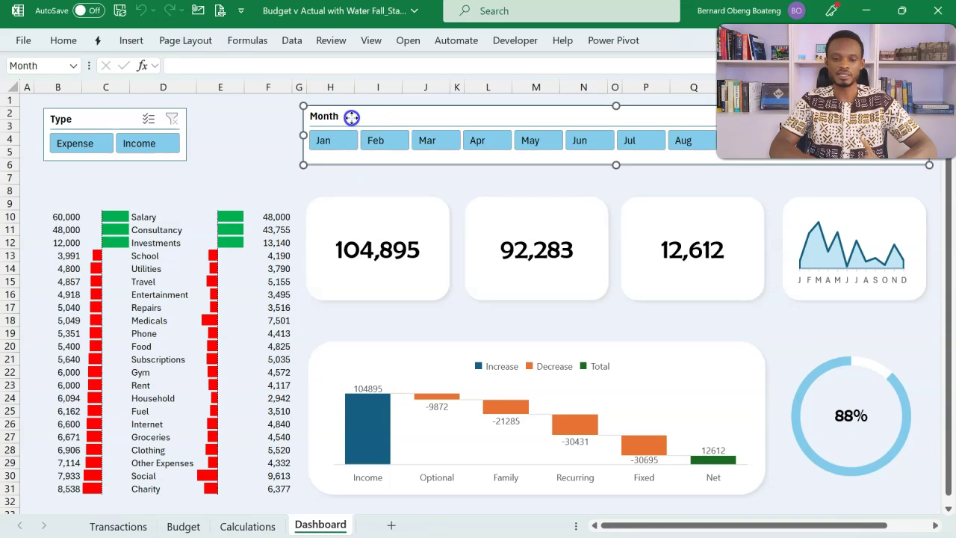
click(334, 121)
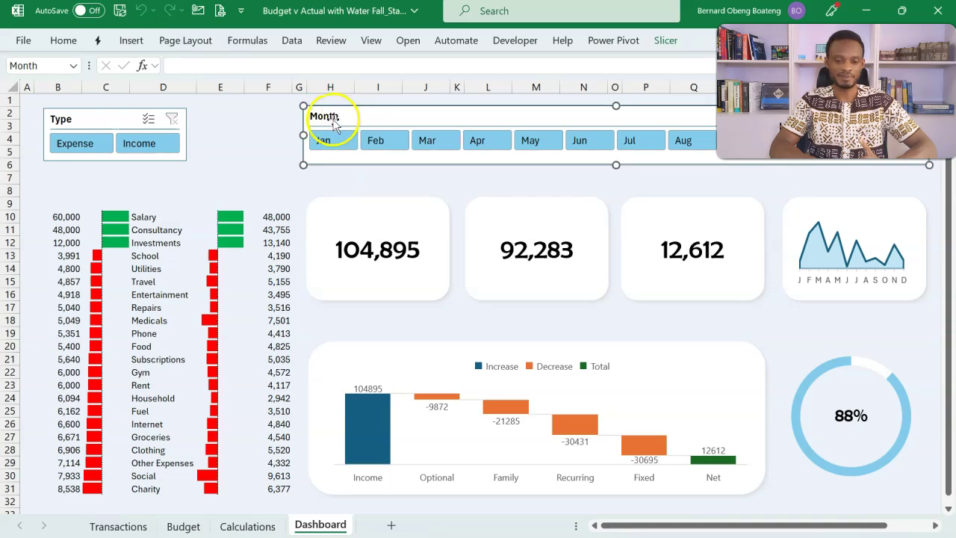
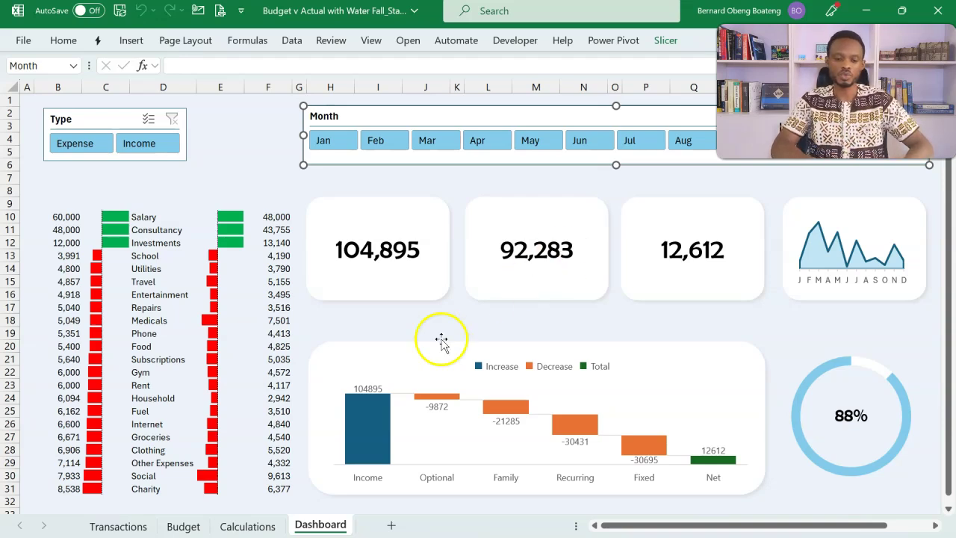
Rename the income and expense pivot table on the Calculations sheet as Summary.
click(247, 526)
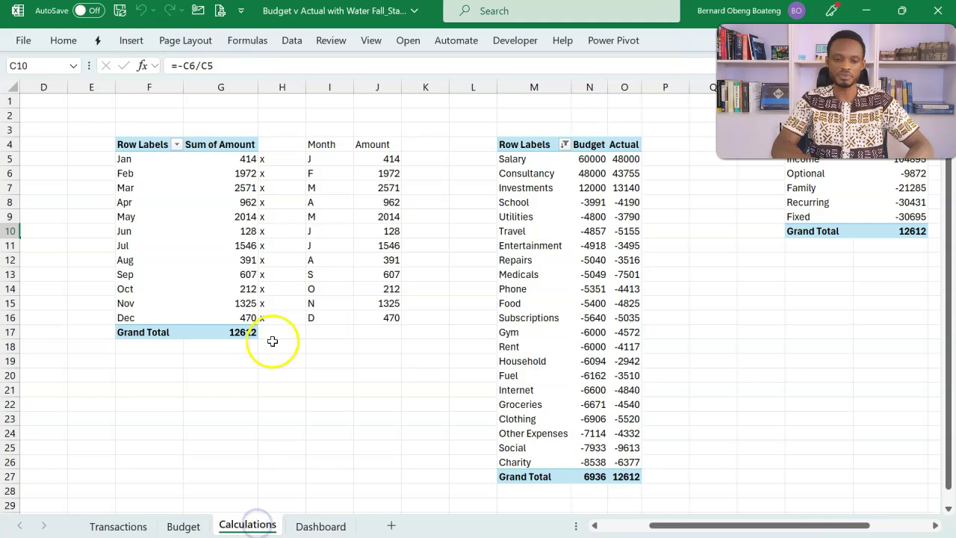
scroll(272, 340, left, 5)
click(160, 172)
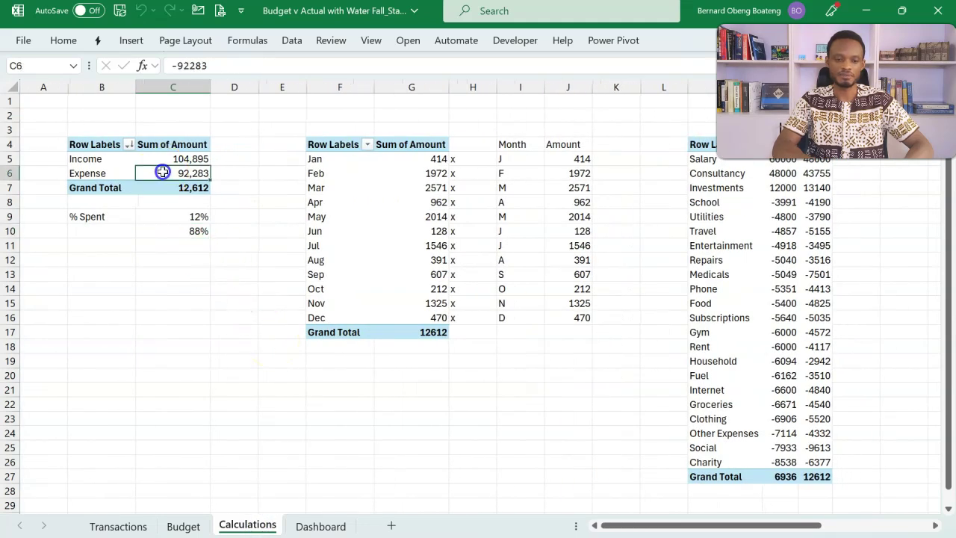
click(676, 40)
click(67, 82)
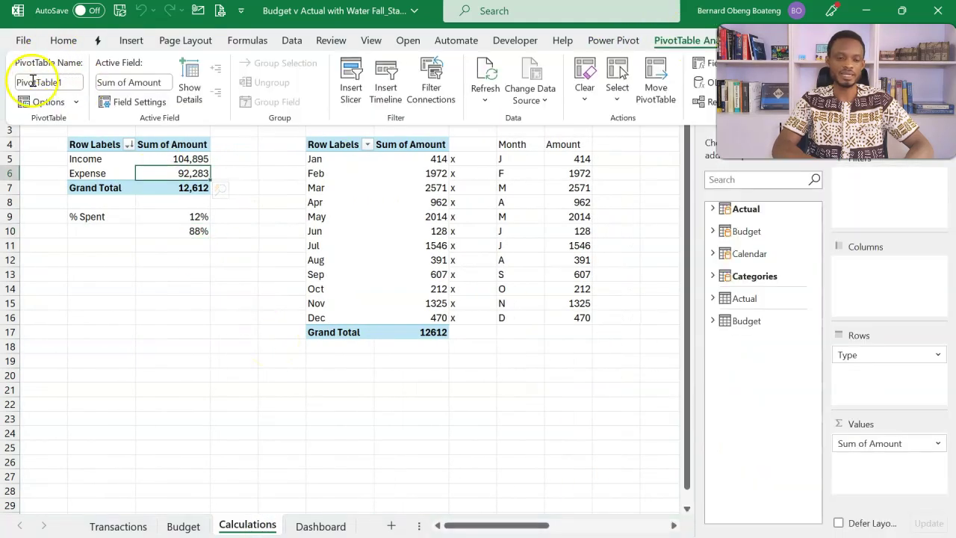
text(S)
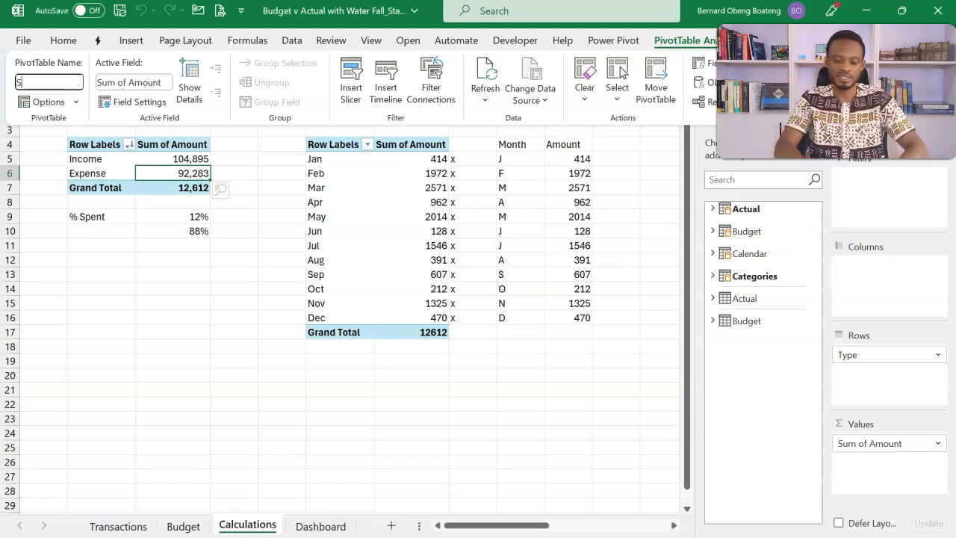
text(ummary)
key(Return)
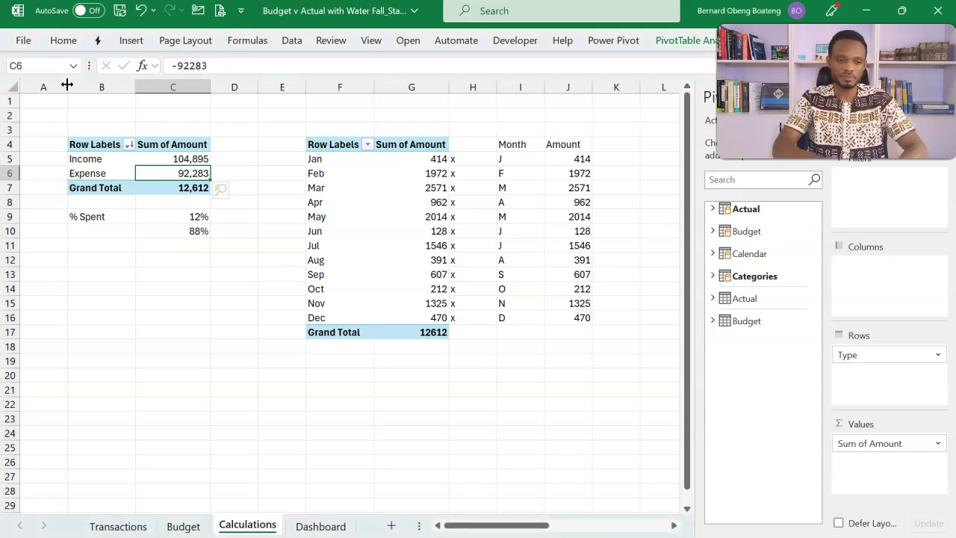
Rename the monthly amount pivot table in columns F and G as Trend.
click(331, 188)
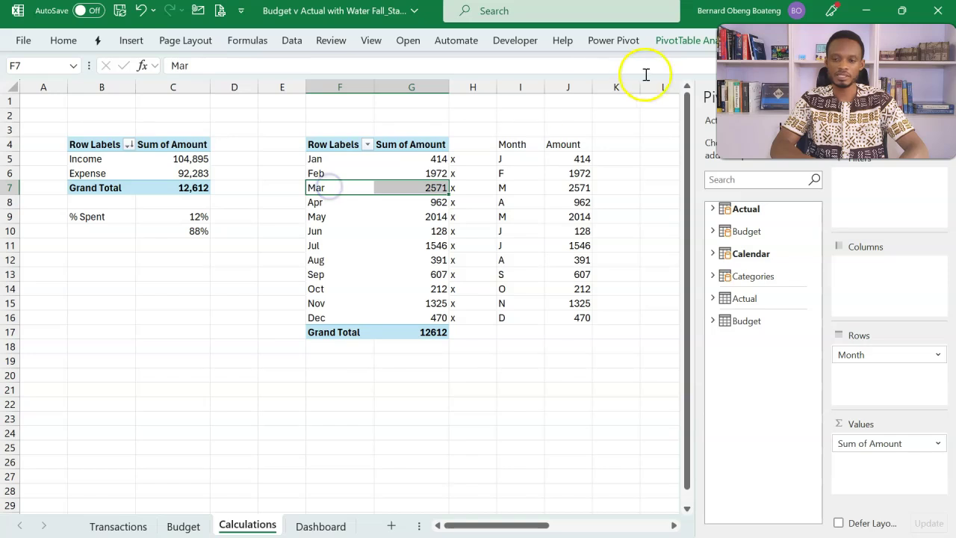
click(688, 42)
click(67, 84)
text(Trend)
key(Return)
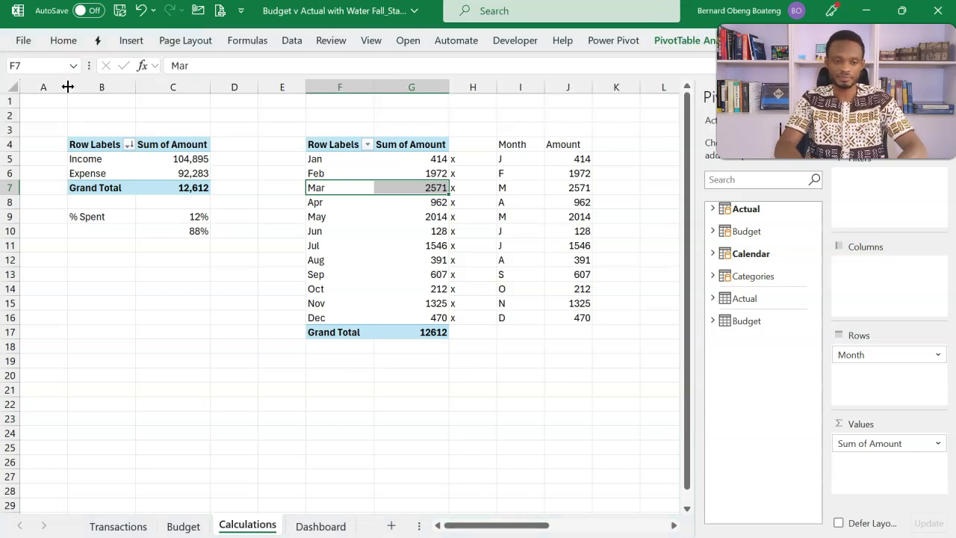
Rename the pivot table comparing Budget and Actual by category as Data Bars.
scroll(504, 207, right, 5)
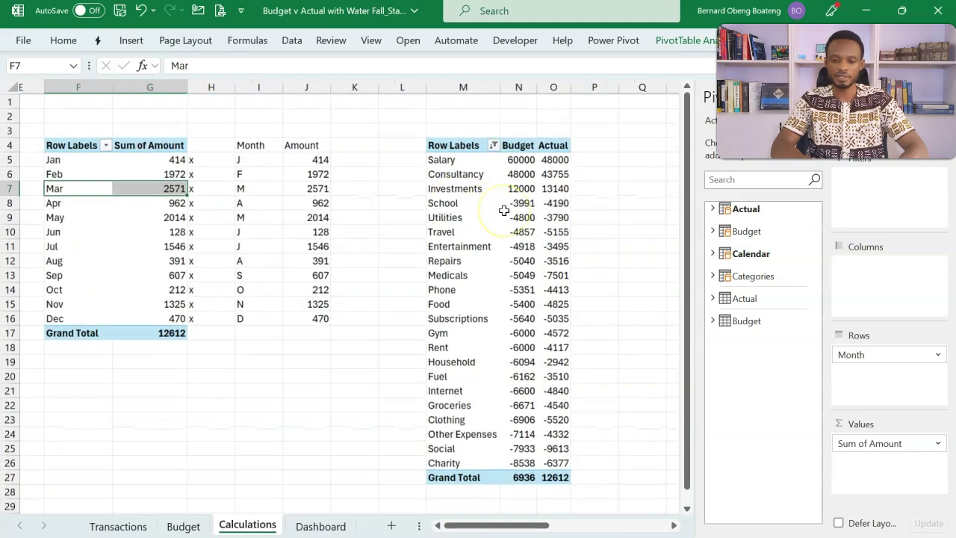
click(505, 215)
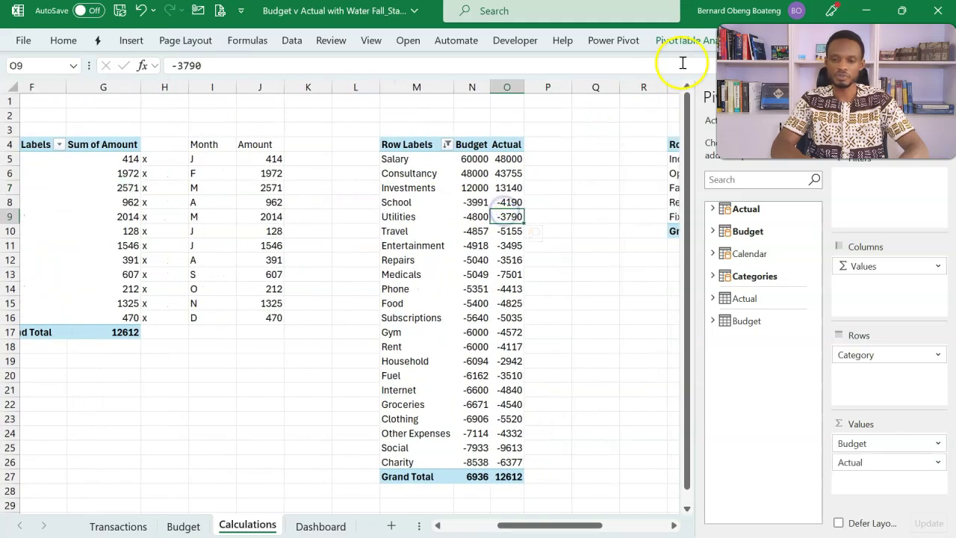
click(686, 40)
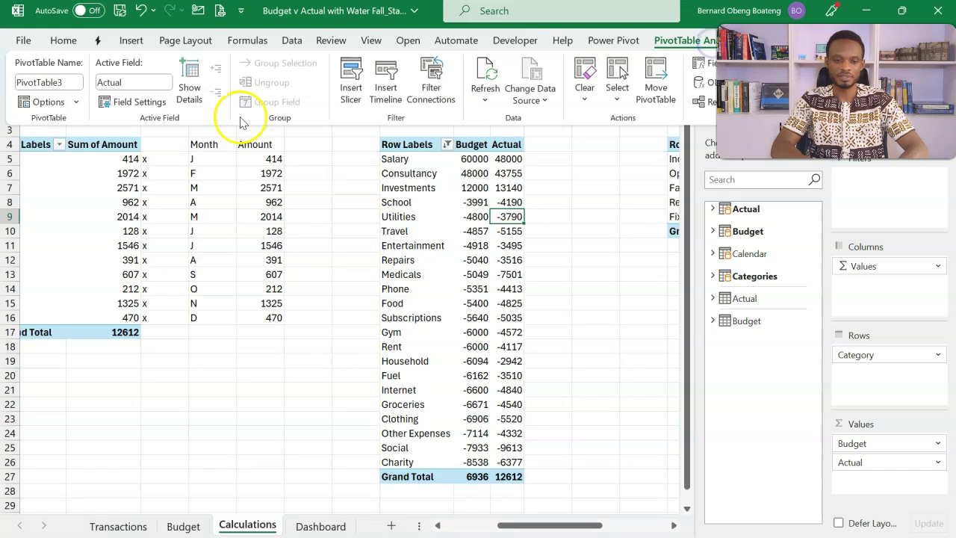
click(77, 82)
text(Dat)
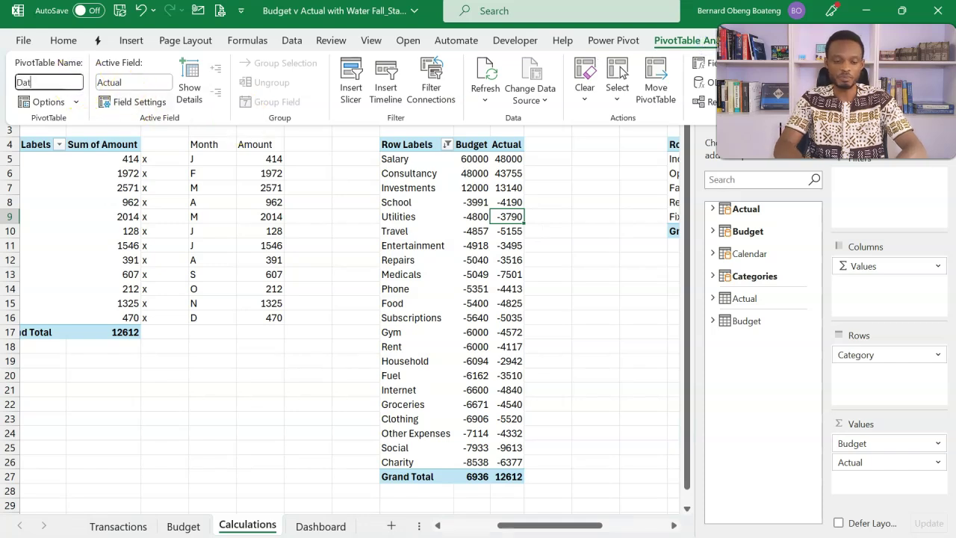
text(a Bars)
key(Return)
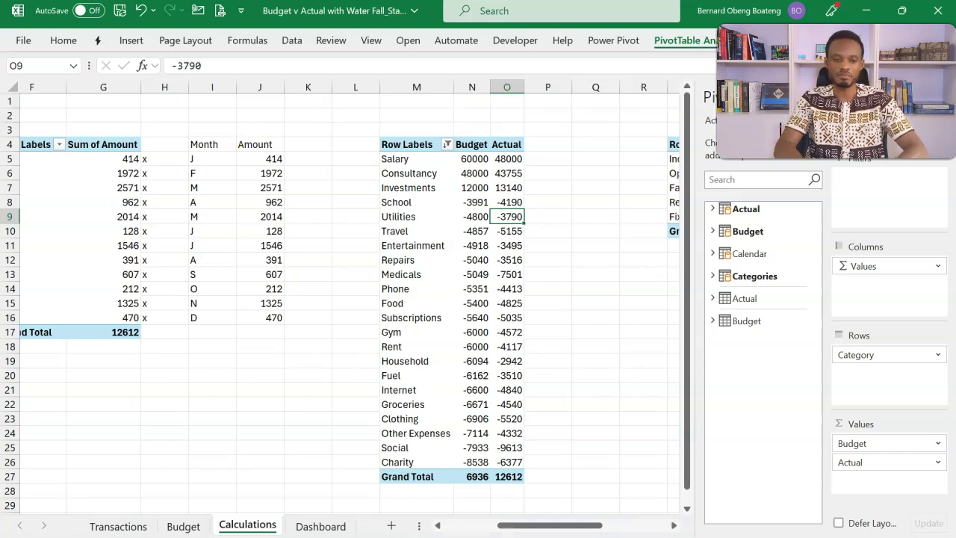
Rename the pivot table that sums amounts by class in columns S and T as Waterfall.
scroll(357, 246, right, 3)
scroll(357, 246, right, 1)
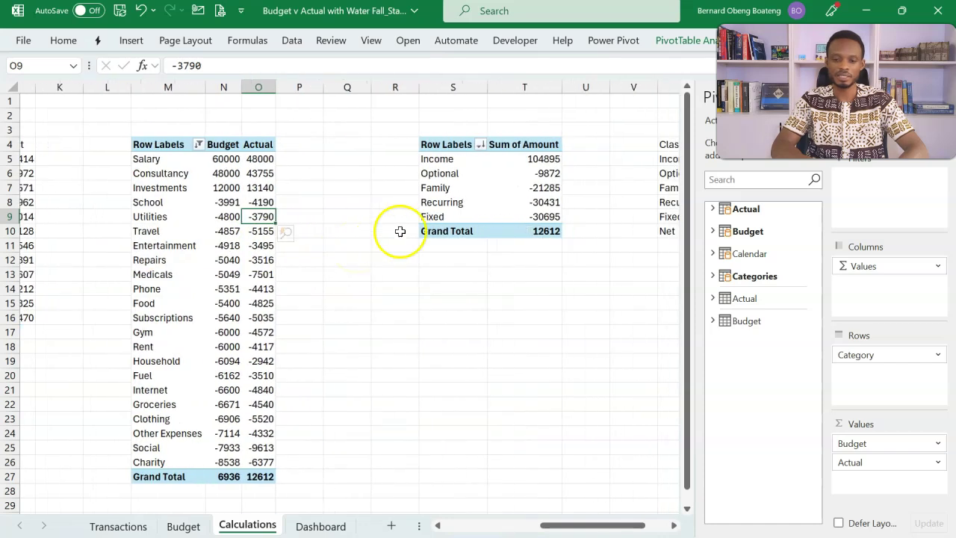
click(442, 217)
click(691, 40)
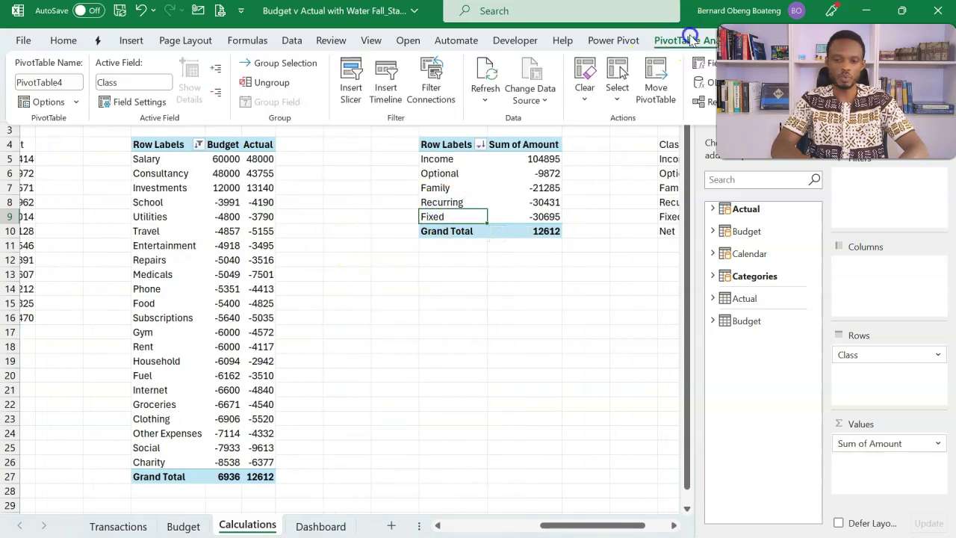
click(67, 83)
text(Water)
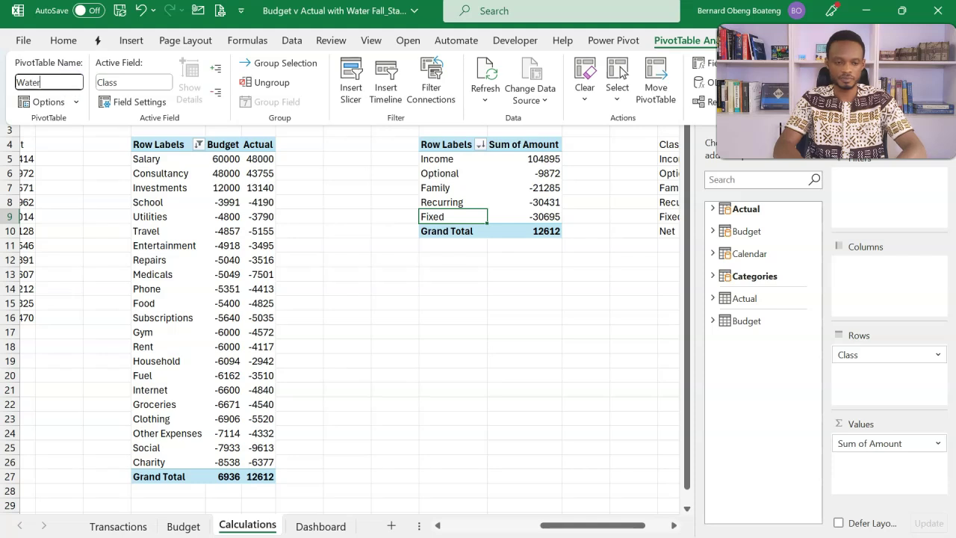
text(fall)
key(Return)
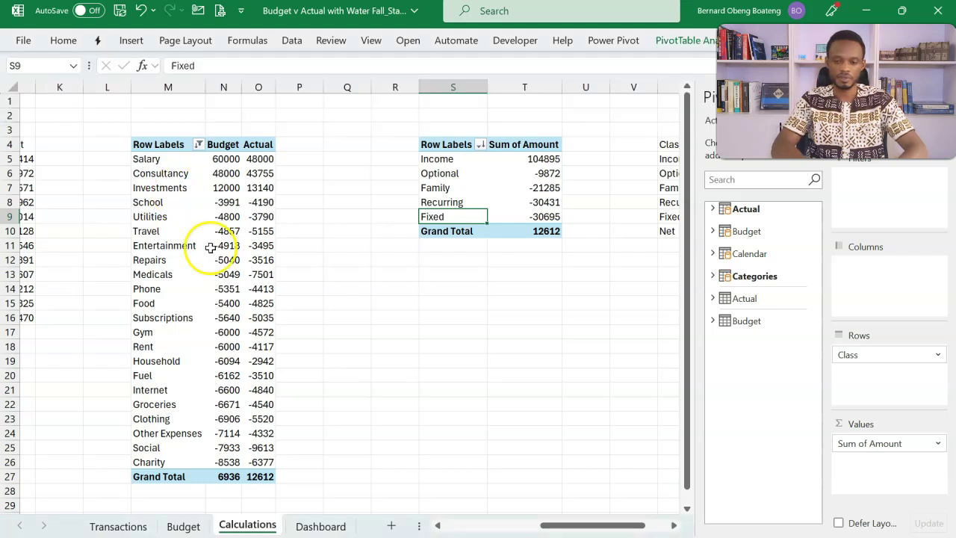
Connect the Type slicer on the Dashboard sheet to the Data Bars and Trend pivot tables.
scroll(211, 249, left, 6)
scroll(211, 249, left, 2)
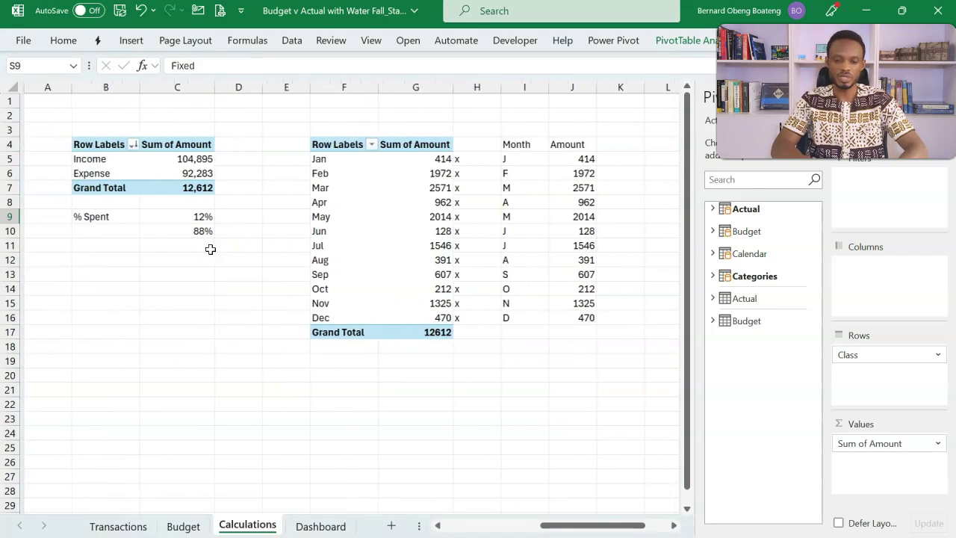
click(320, 525)
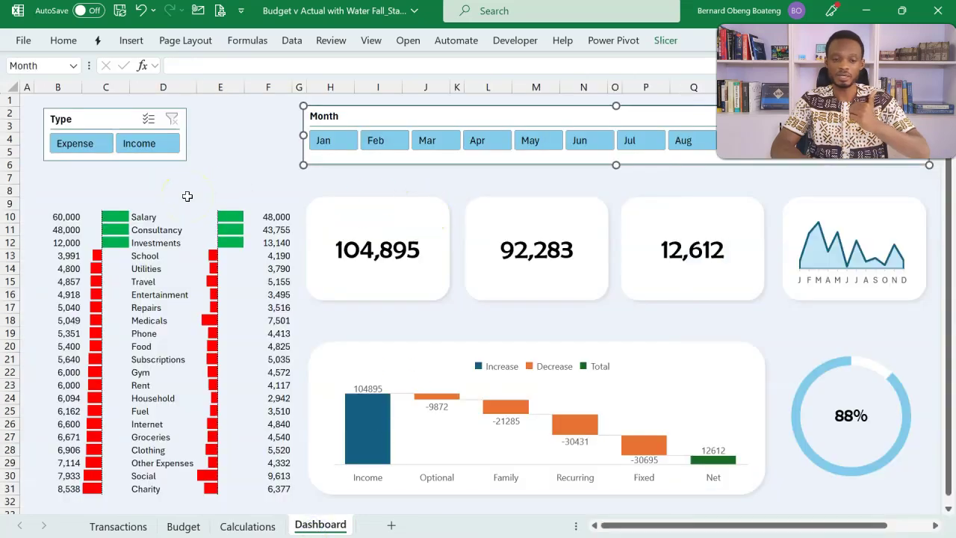
click(105, 119)
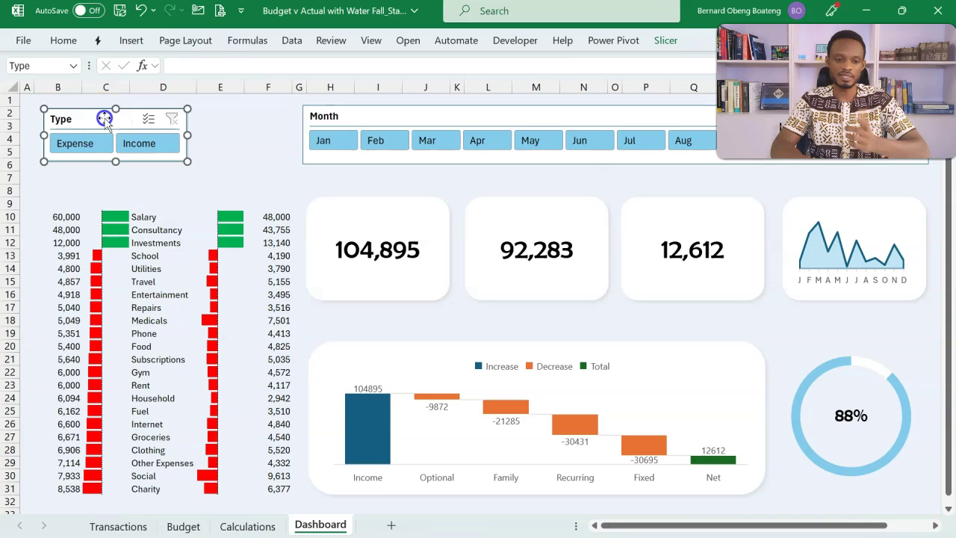
right_click(104, 119)
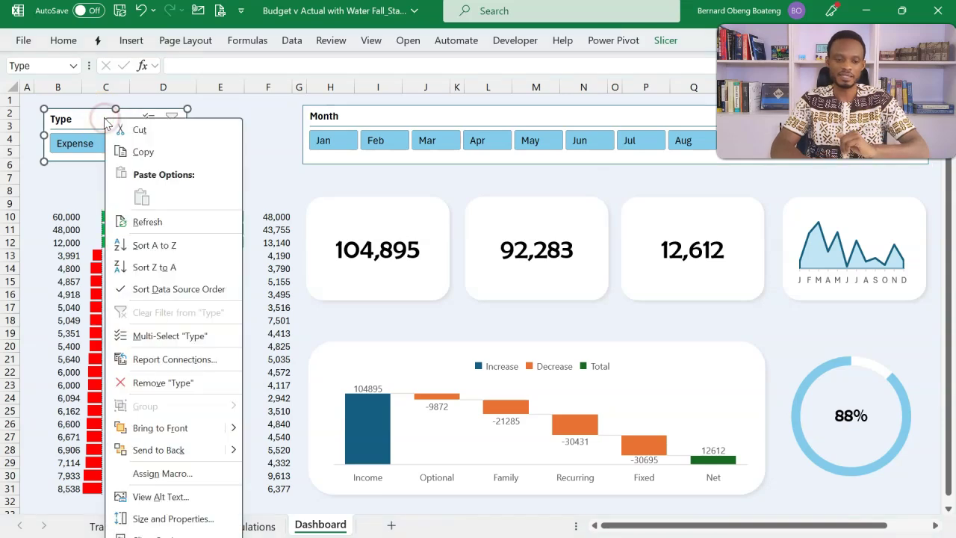
click(149, 361)
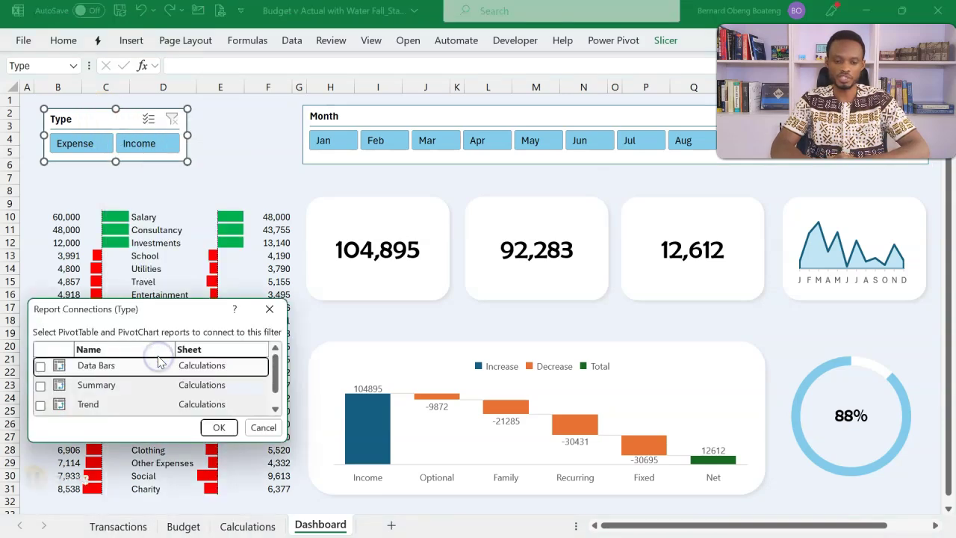
drag(157, 310, 476, 256)
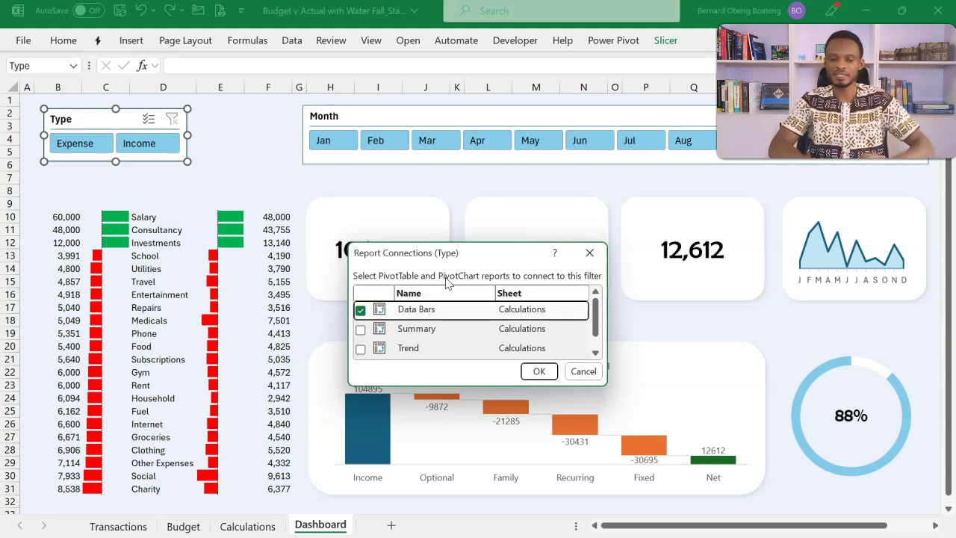
click(359, 345)
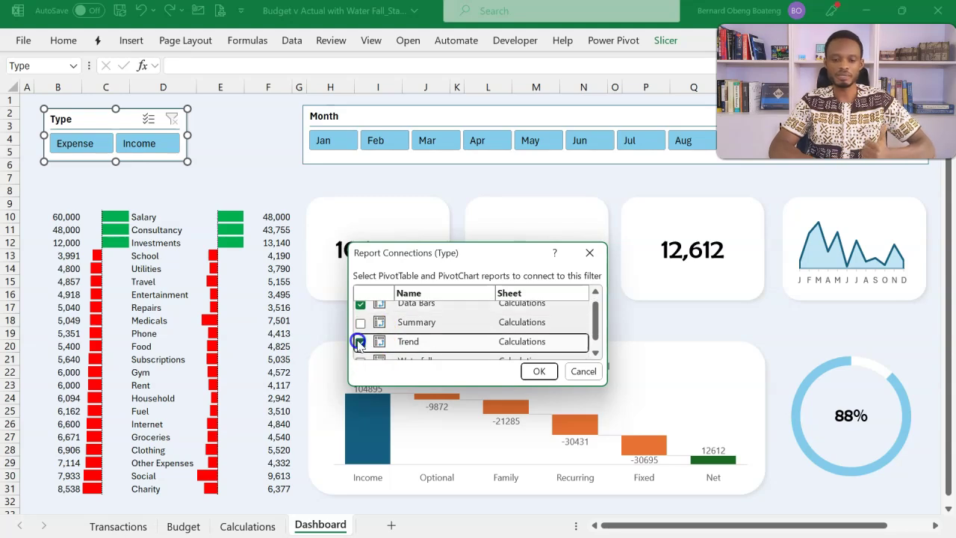
drag(597, 334, 595, 326)
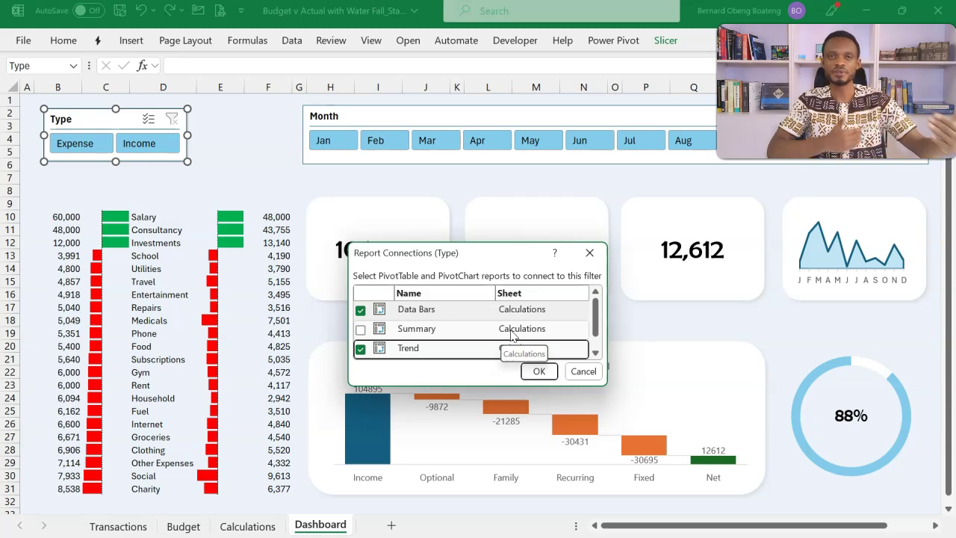
click(595, 353)
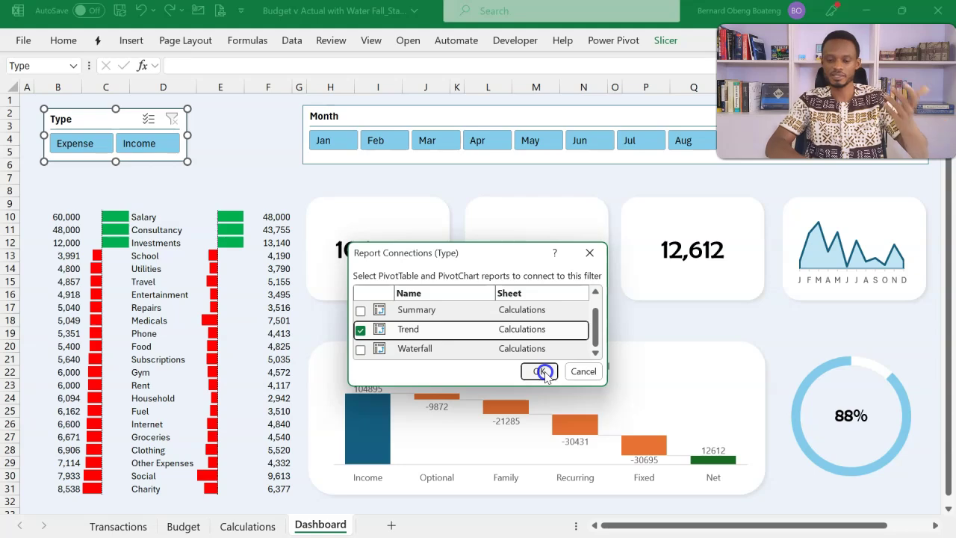
click(540, 371)
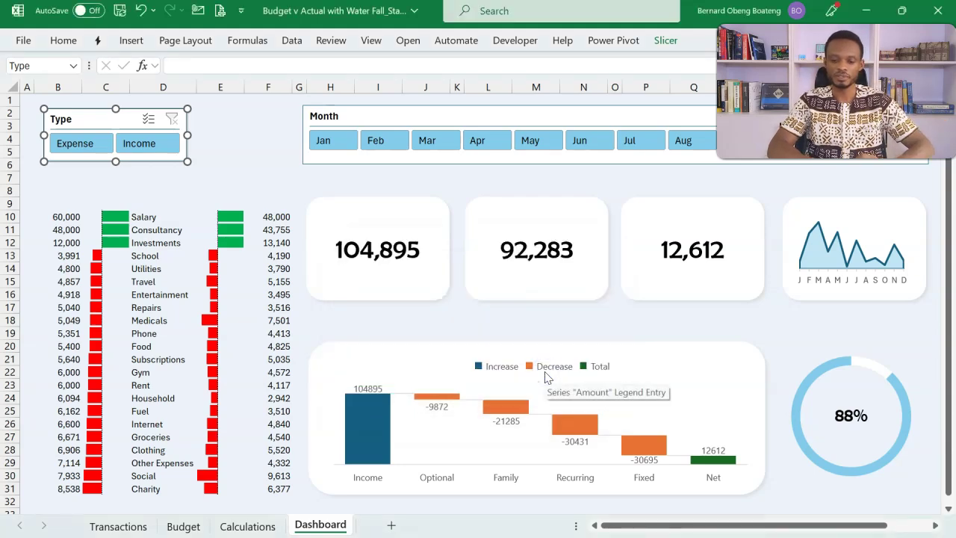
Test the Type slicer by filtering the dashboard to Income and Expense, and clear its filter.
click(159, 148)
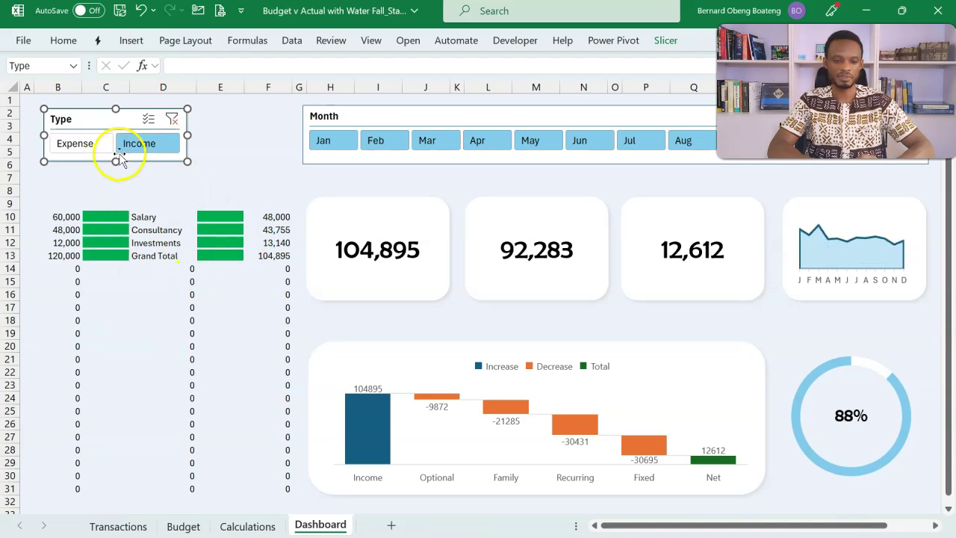
click(99, 149)
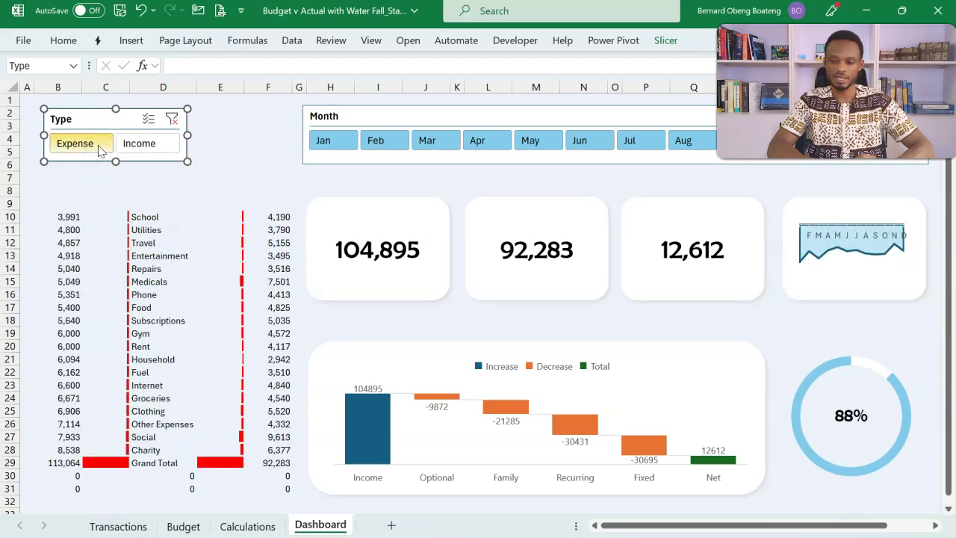
click(172, 120)
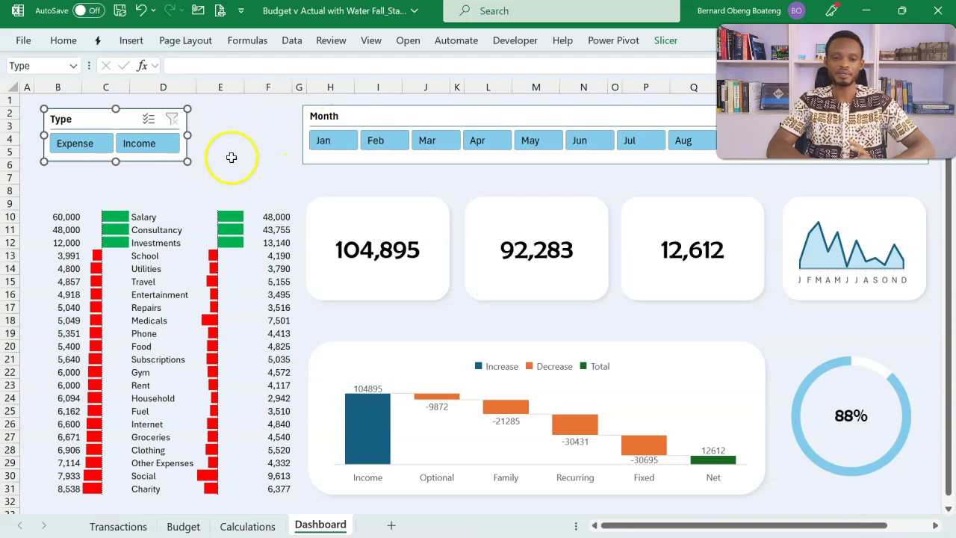
click(145, 144)
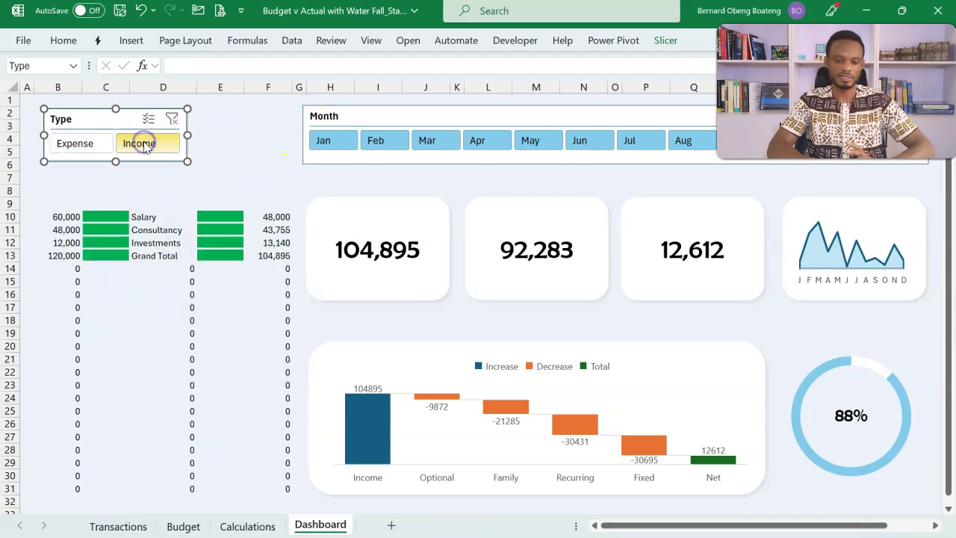
click(172, 117)
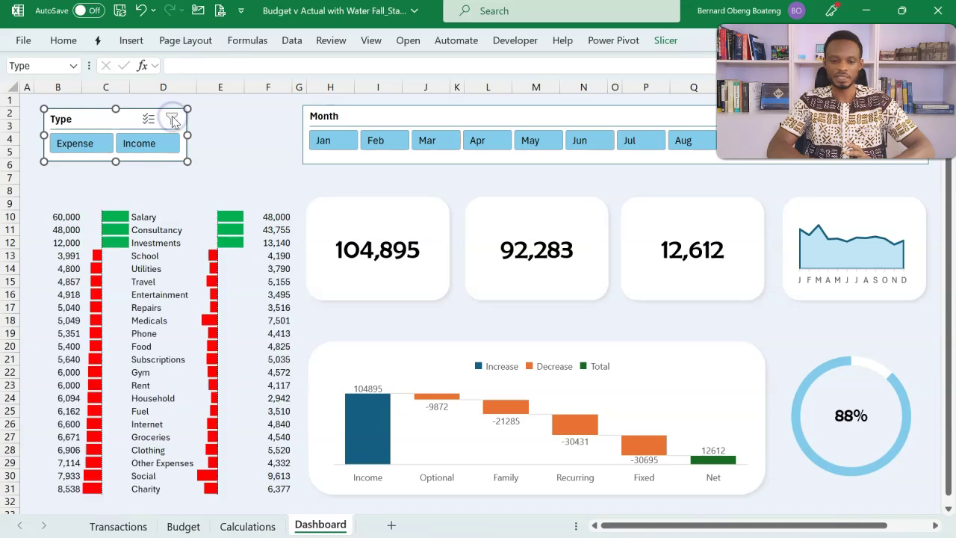
Connect the Month slicer to the Data Bars, Summary and Waterfall pivot tables.
click(348, 117)
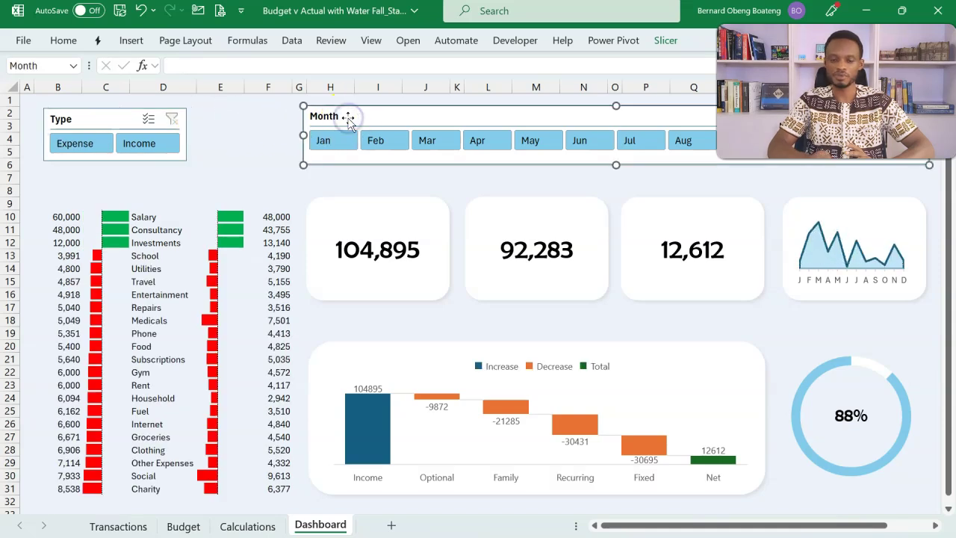
right_click(348, 117)
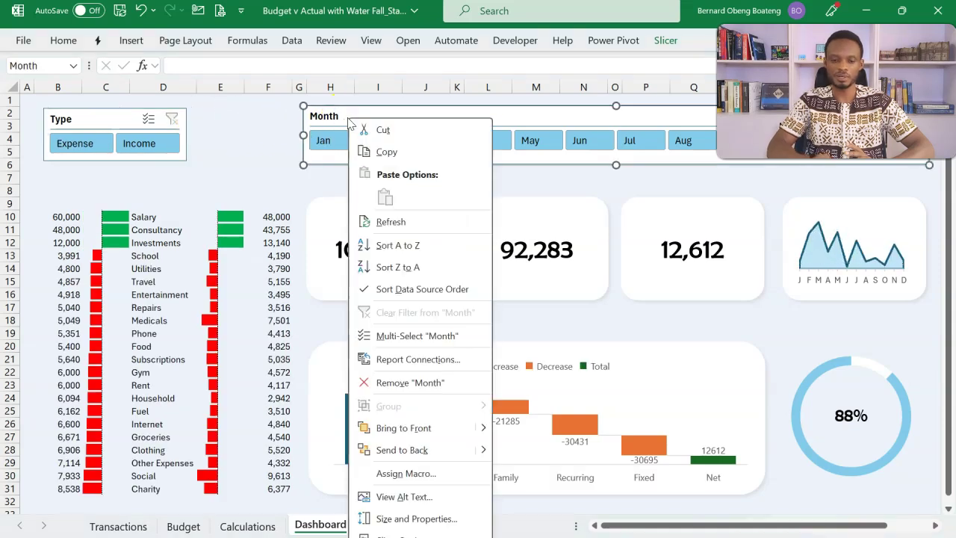
click(401, 360)
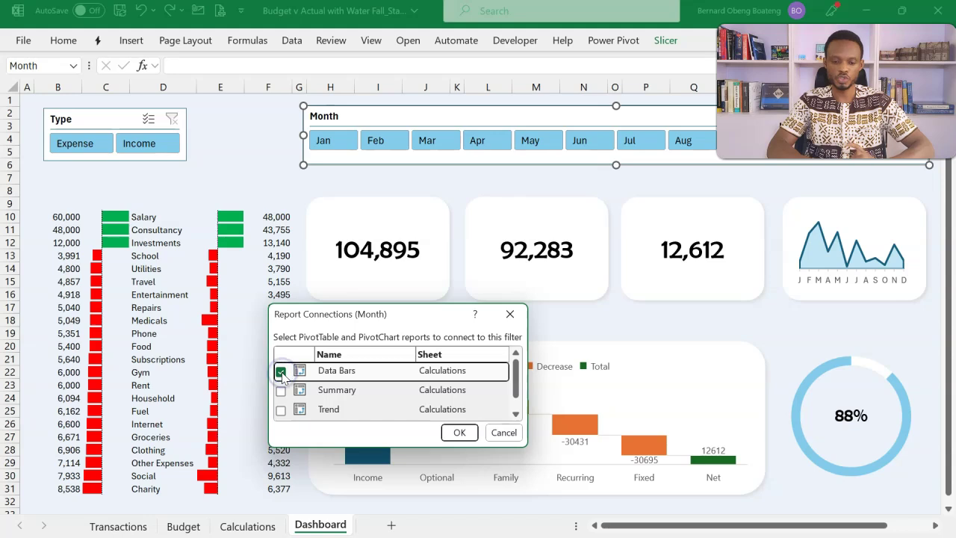
click(281, 390)
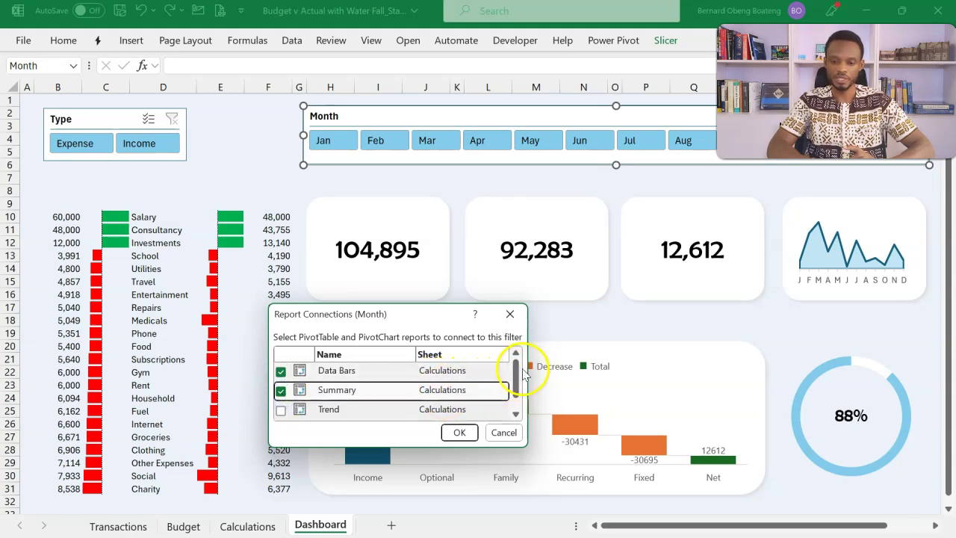
drag(520, 377, 520, 392)
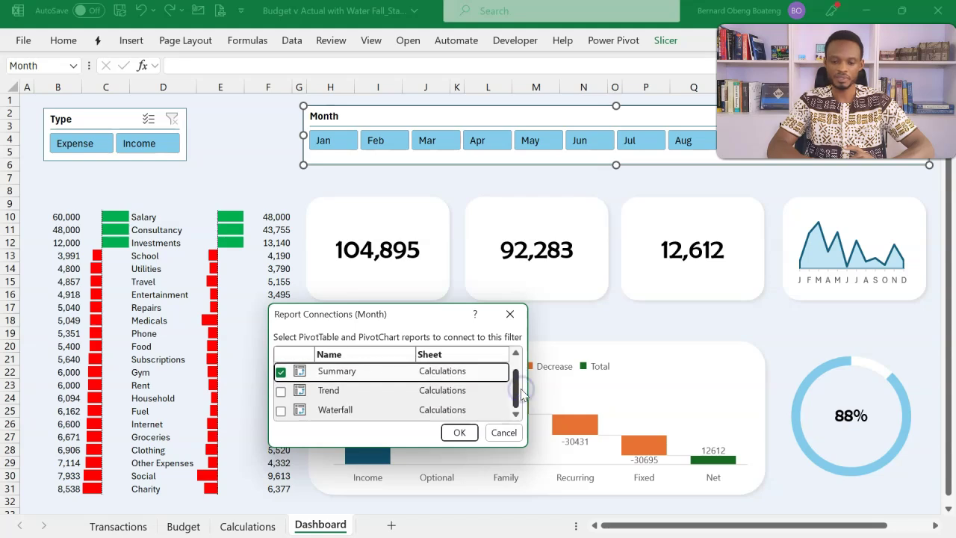
click(280, 410)
click(459, 432)
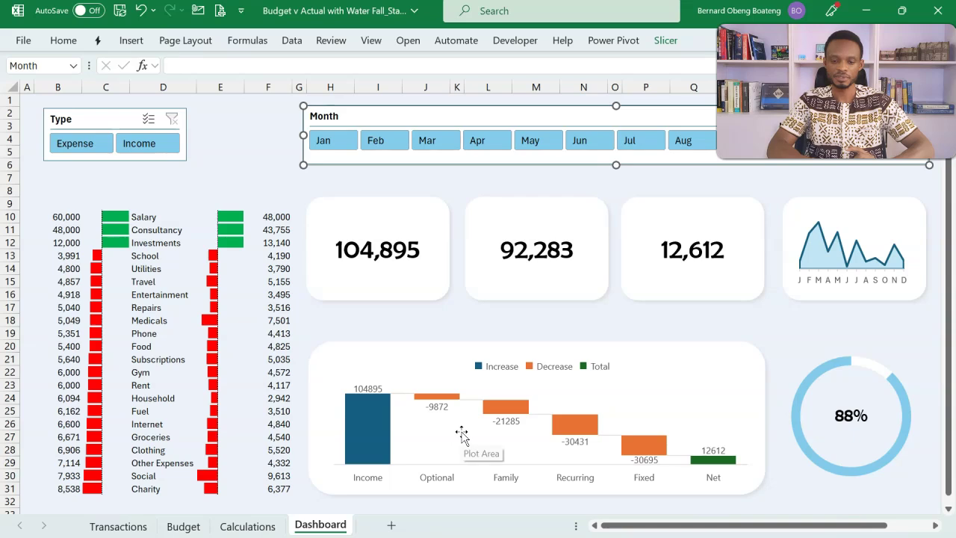
Test the Month slicer by filtering the dashboard to Jan, Feb and Mar, and clear its filter.
click(342, 145)
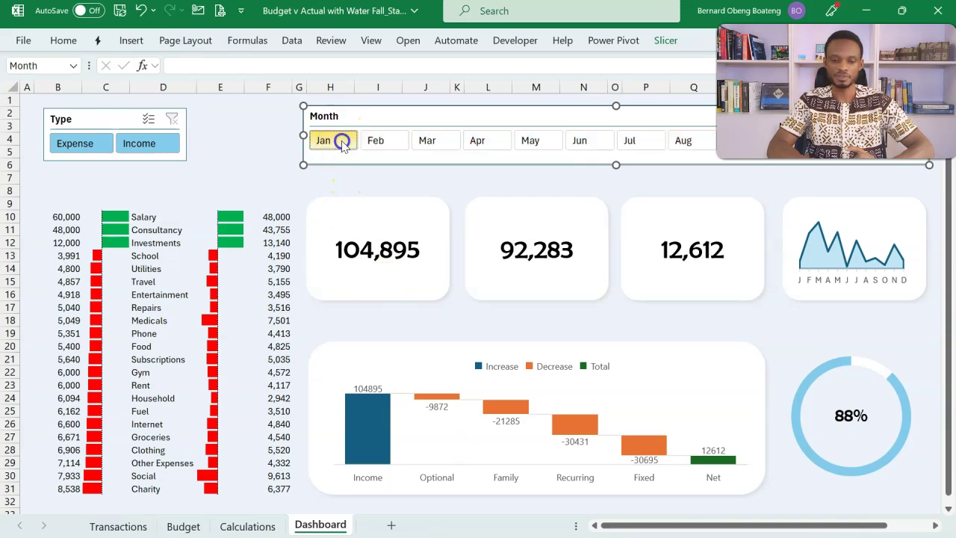
click(376, 142)
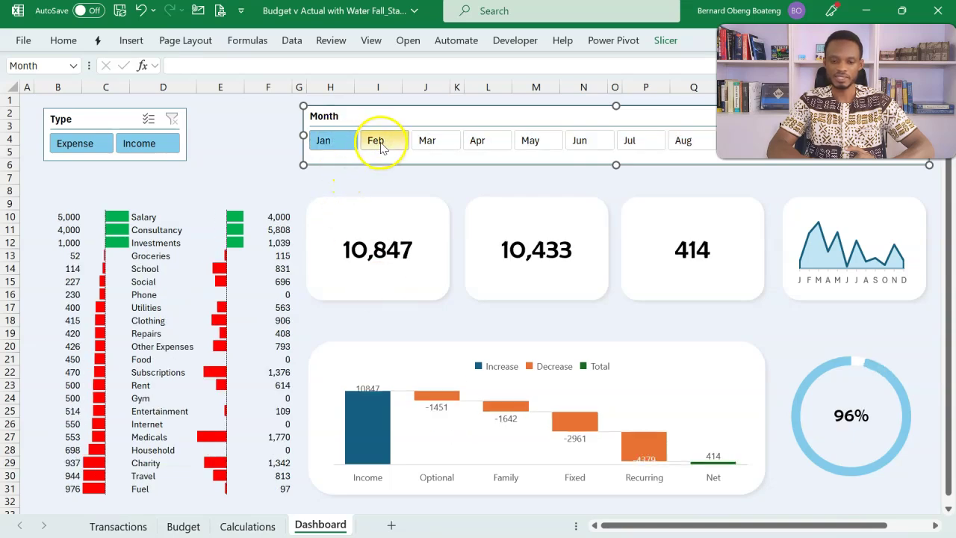
click(421, 143)
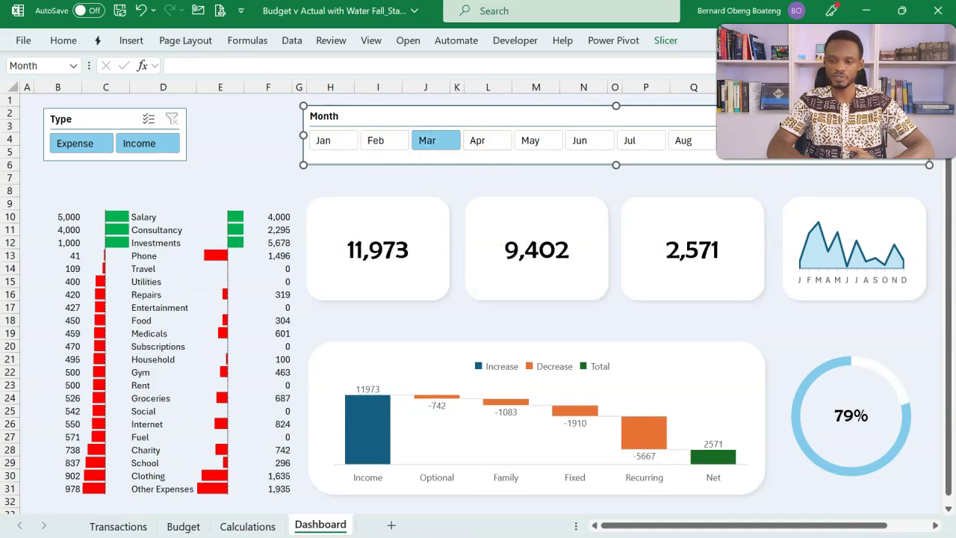
click(915, 116)
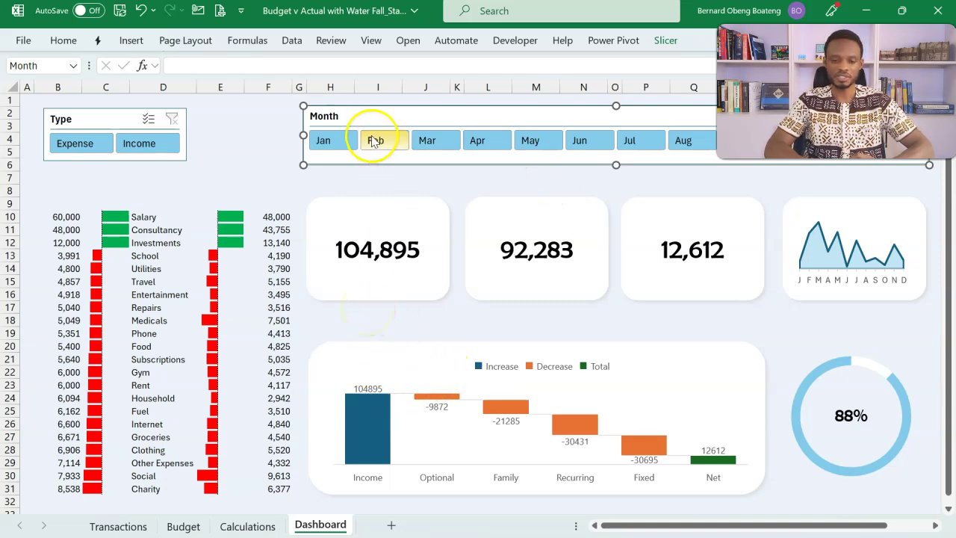
Make the Type slicer slightly taller so its lower edge roughly aligns with the Month slicer's.
click(111, 127)
click(262, 125)
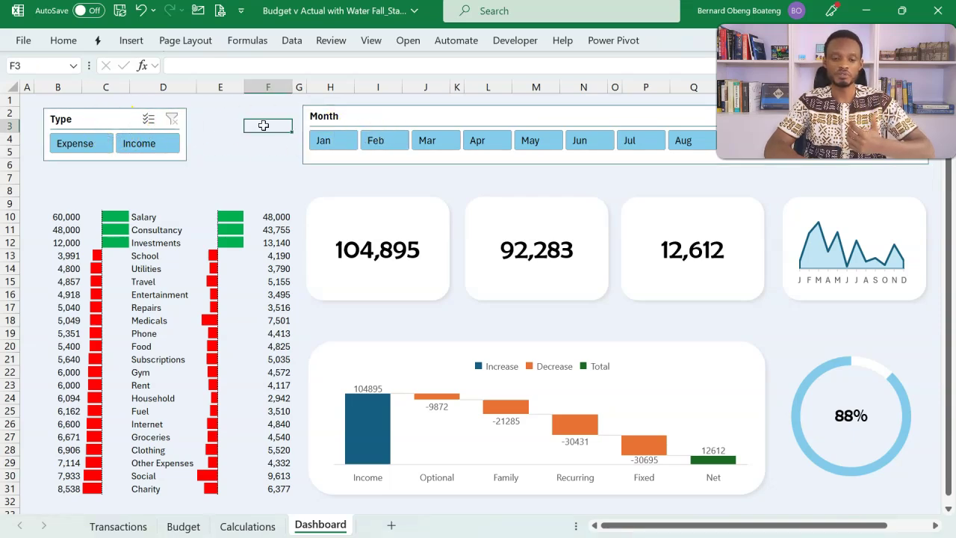
click(124, 118)
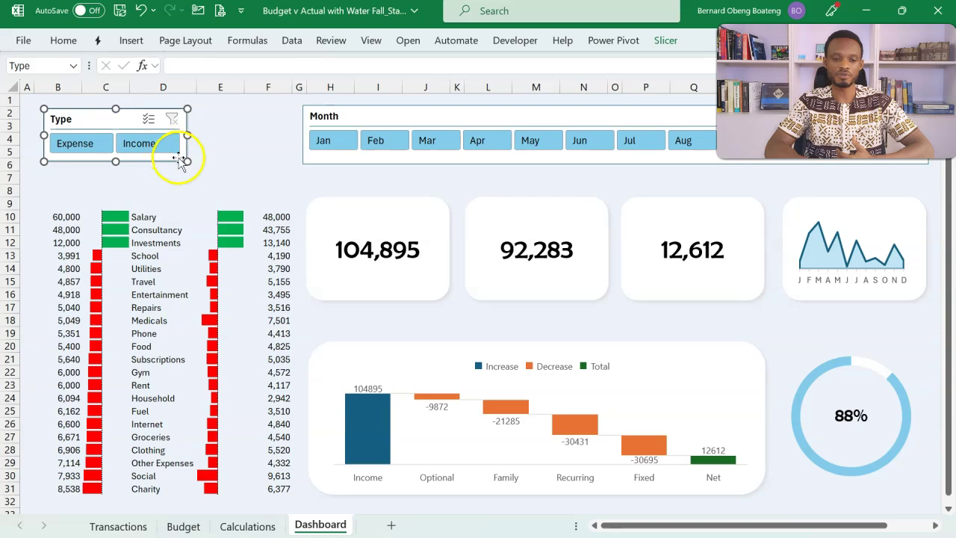
drag(184, 161, 187, 166)
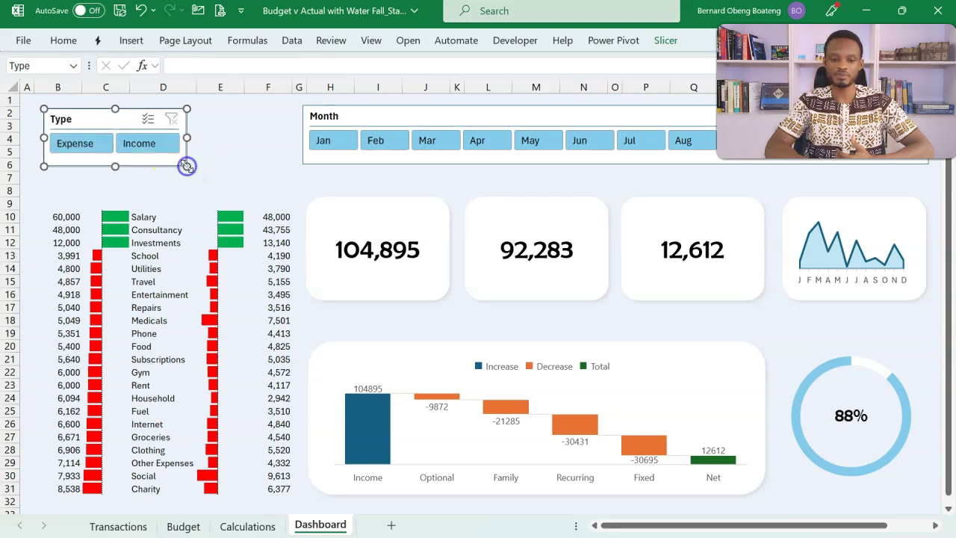
click(234, 136)
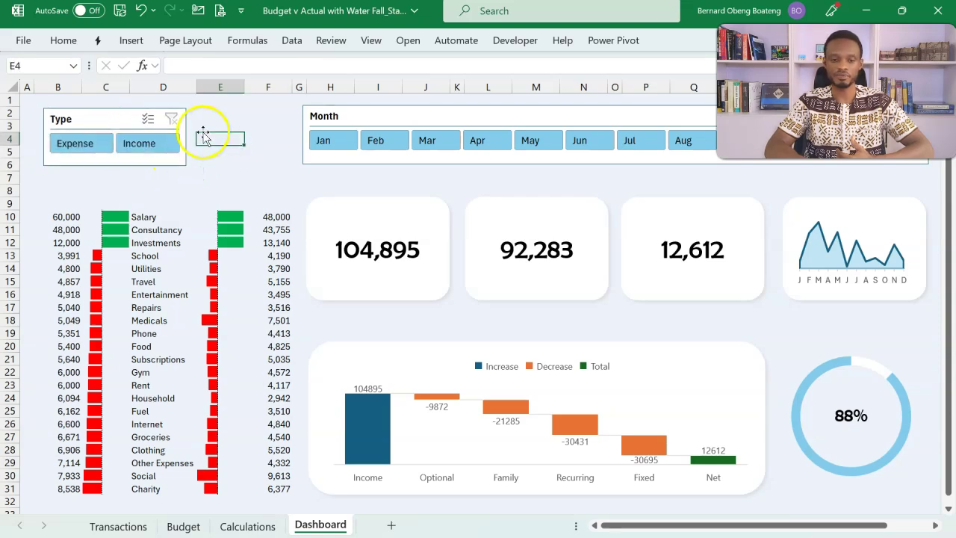
Duplicate the Type slicer's current style and name the copy Finex.
right_click(102, 117)
click(93, 121)
click(666, 41)
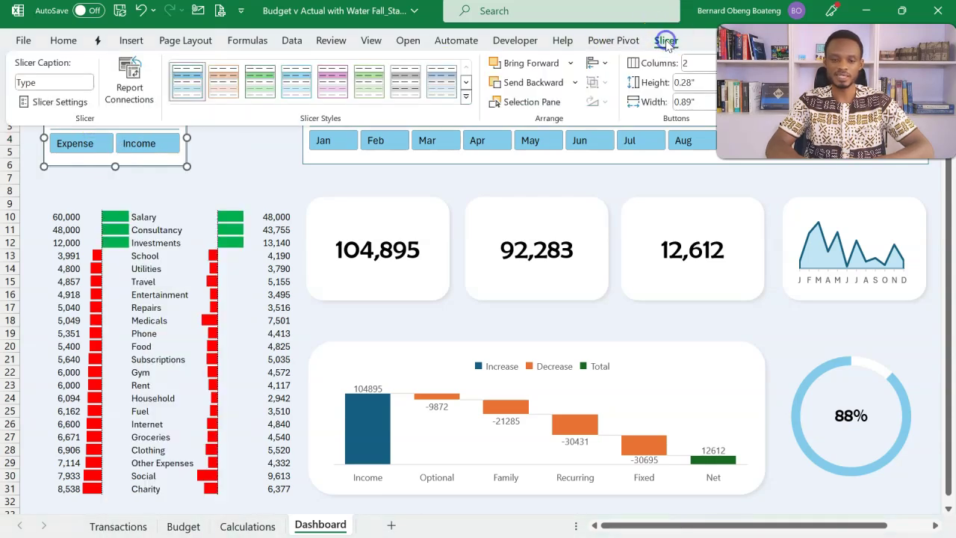
right_click(192, 89)
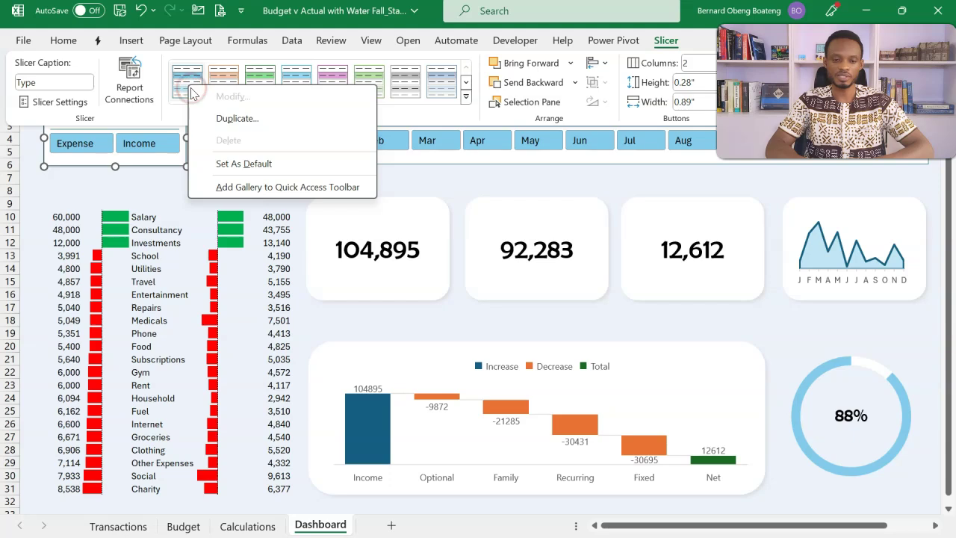
click(221, 119)
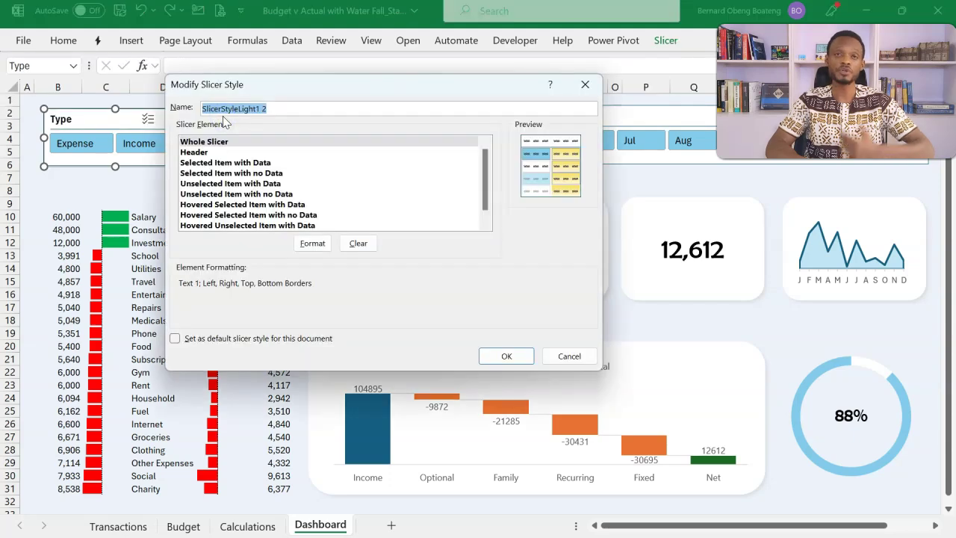
text(Finex)
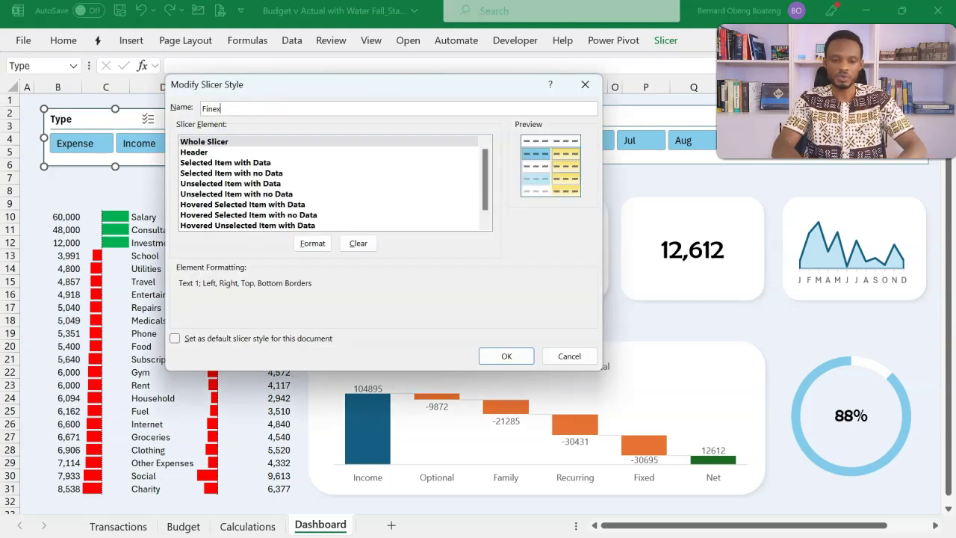
Set the Whole Slicer element's background fill in the Finex style to the custom colour #EDF2FA.
click(256, 142)
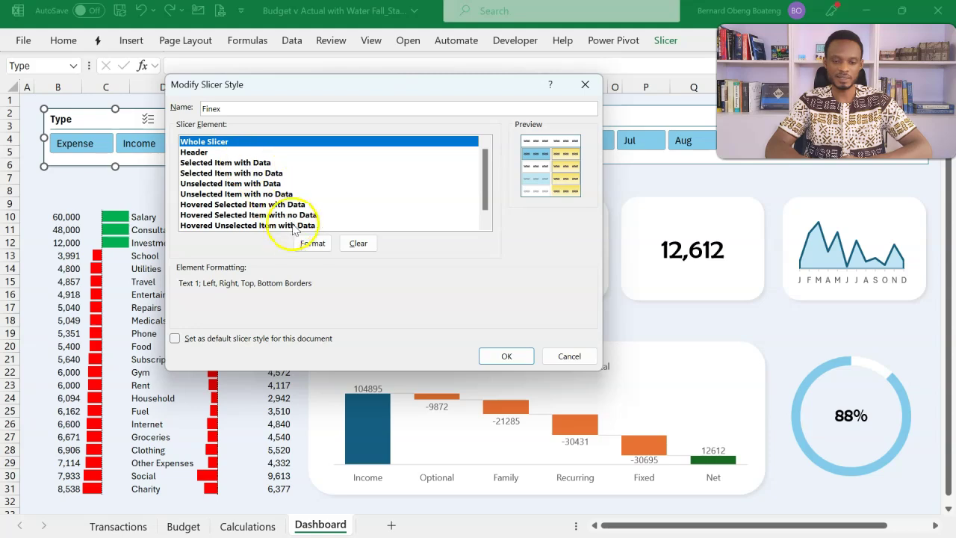
click(307, 243)
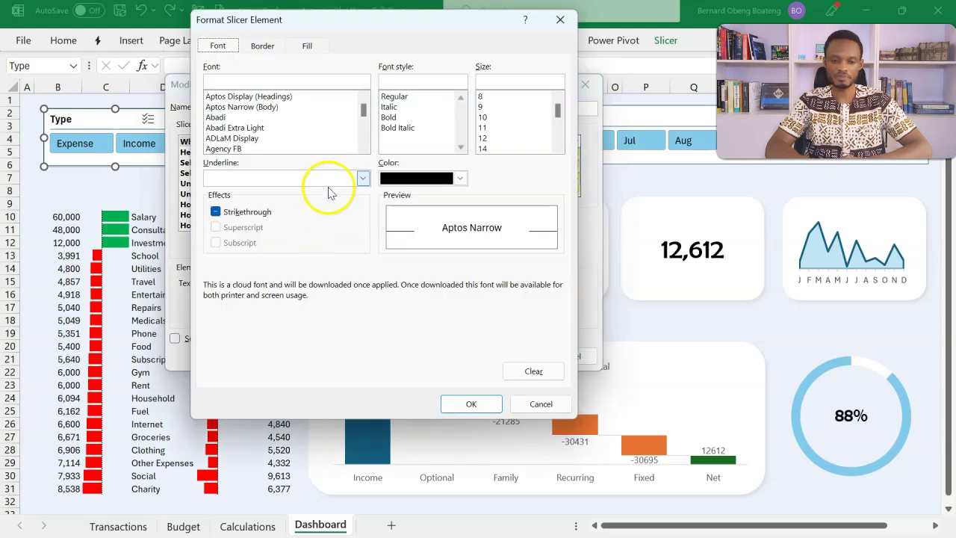
click(311, 46)
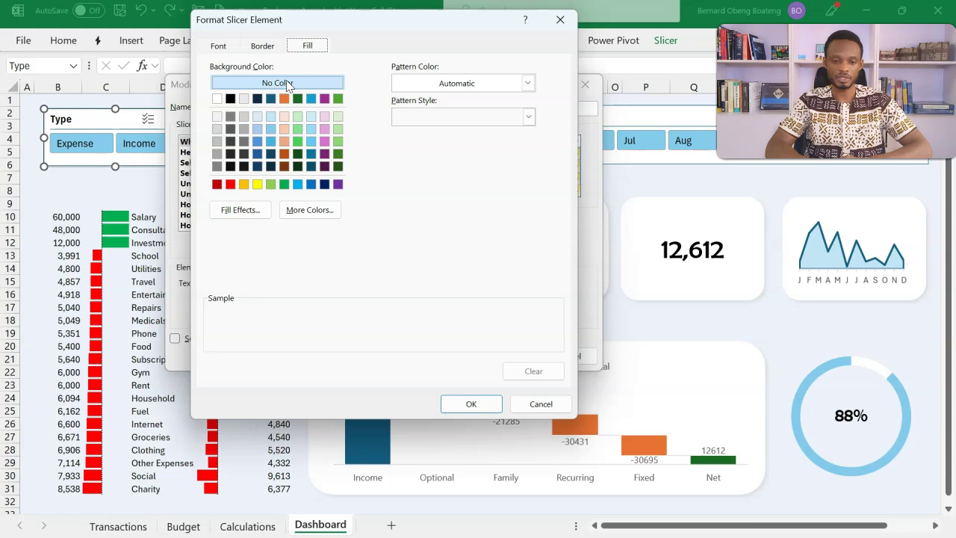
click(306, 209)
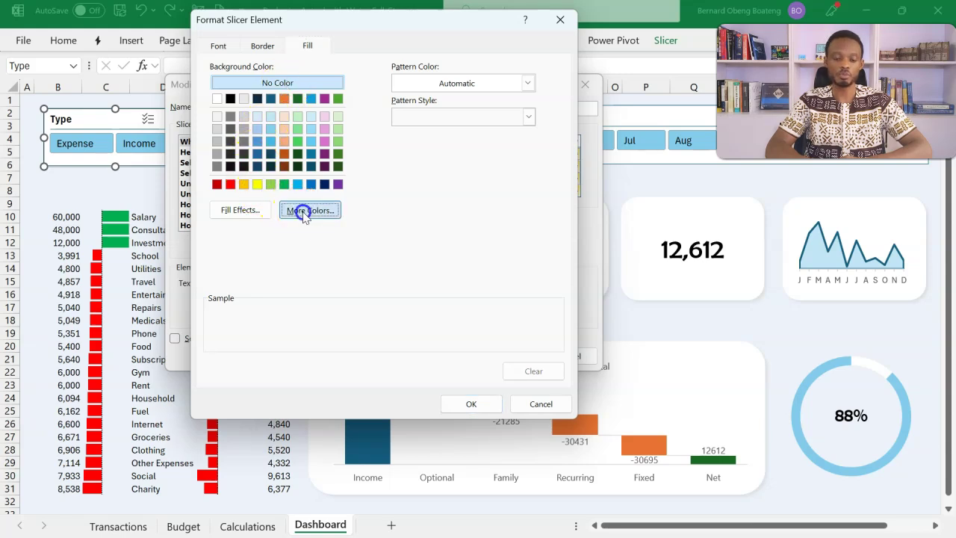
click(346, 130)
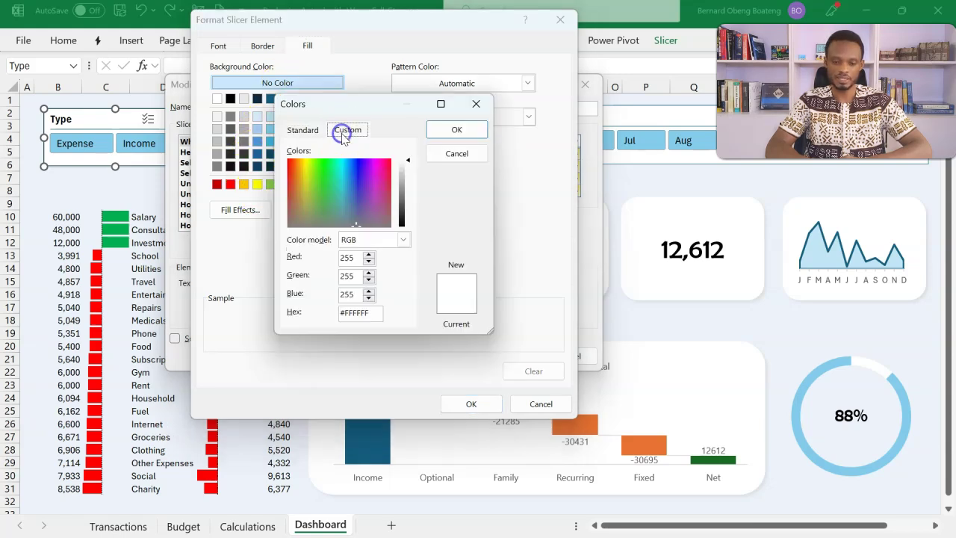
click(374, 313)
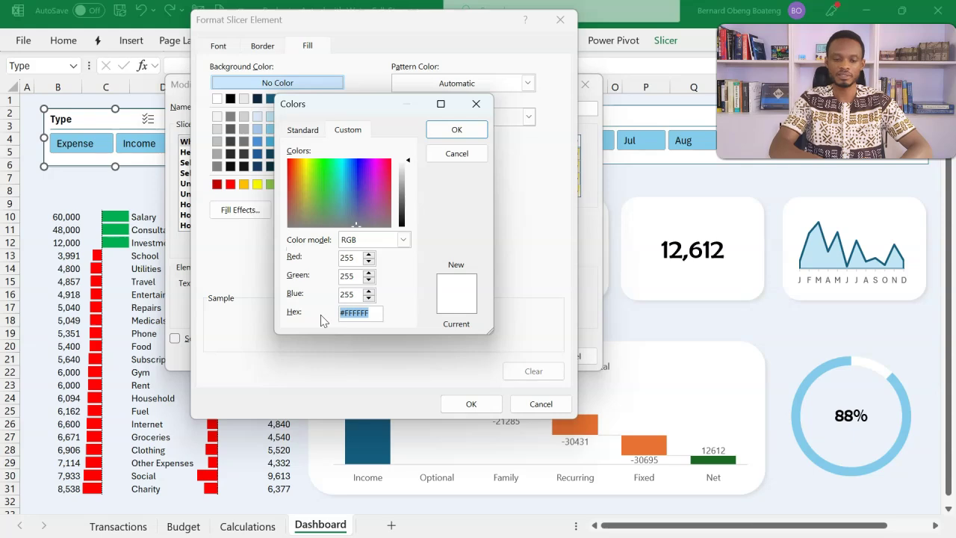
key(super+v)
scroll(442, 254, down, 3)
scroll(442, 254, down, 2)
click(442, 255)
click(451, 399)
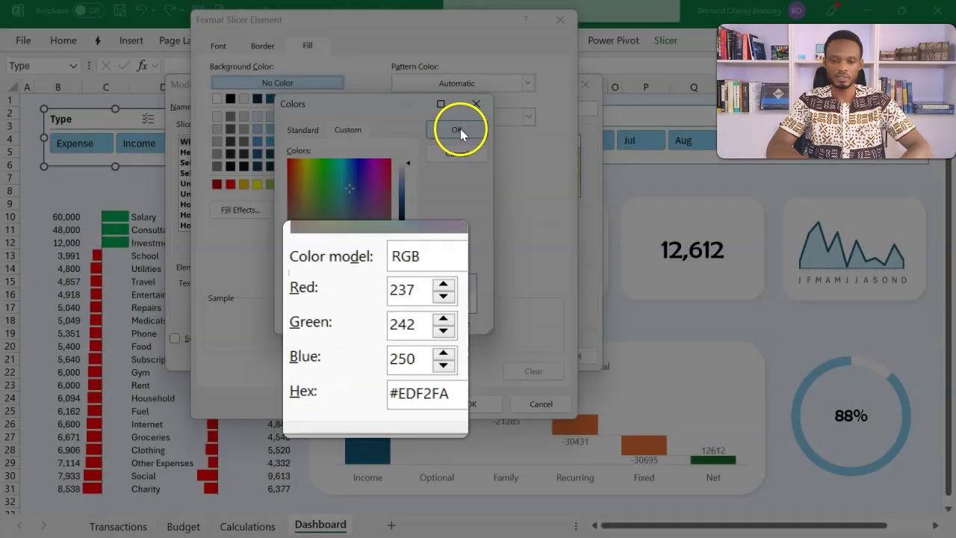
click(459, 131)
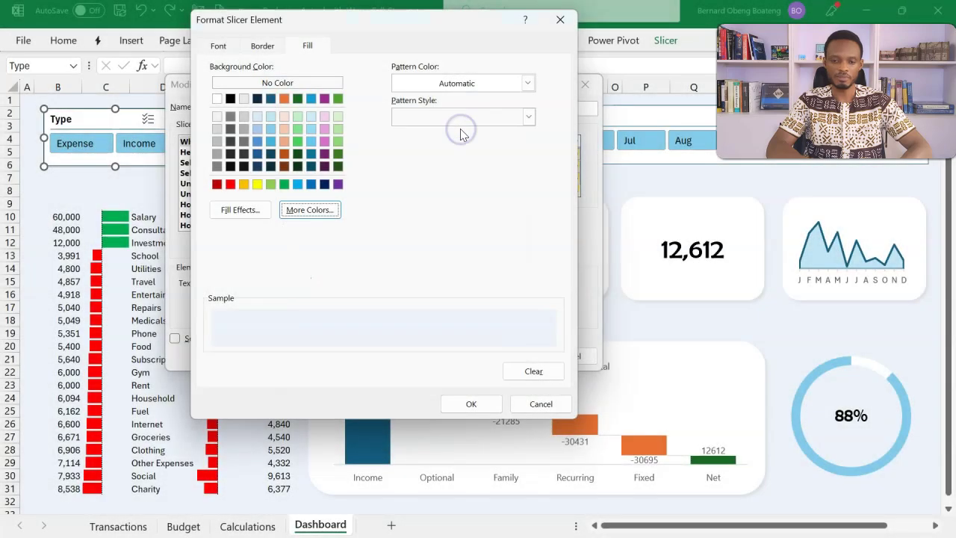
Remove all borders from the Whole Slicer element and save the Finex slicer style.
click(267, 47)
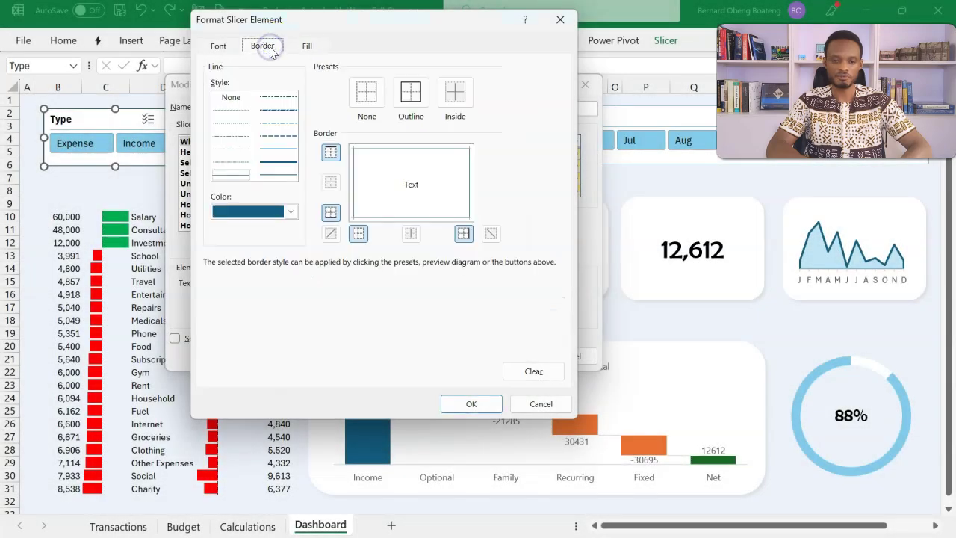
click(366, 98)
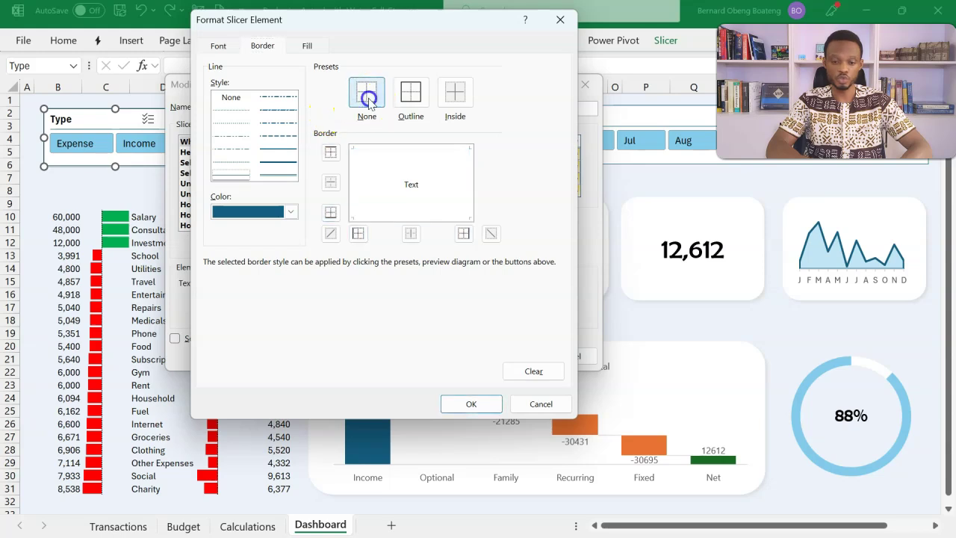
click(227, 46)
click(471, 403)
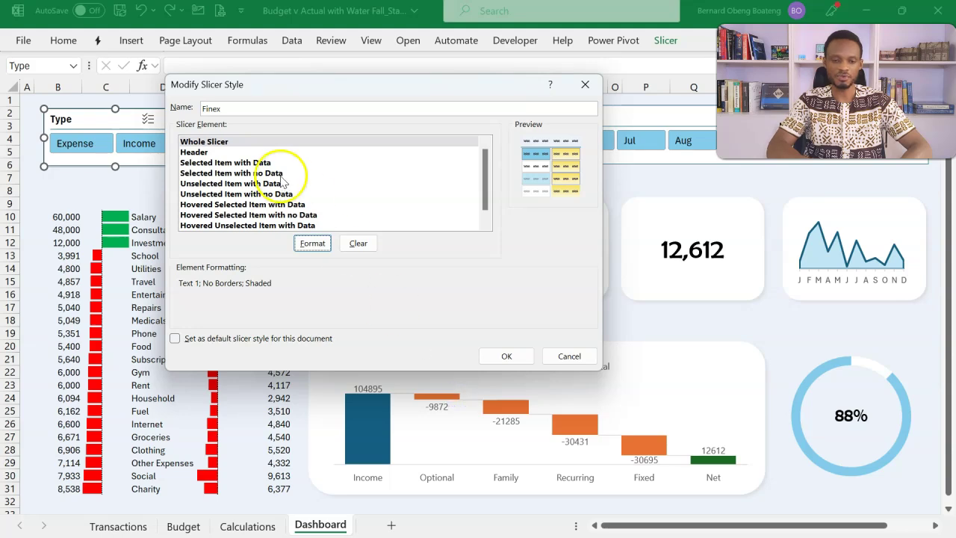
click(196, 152)
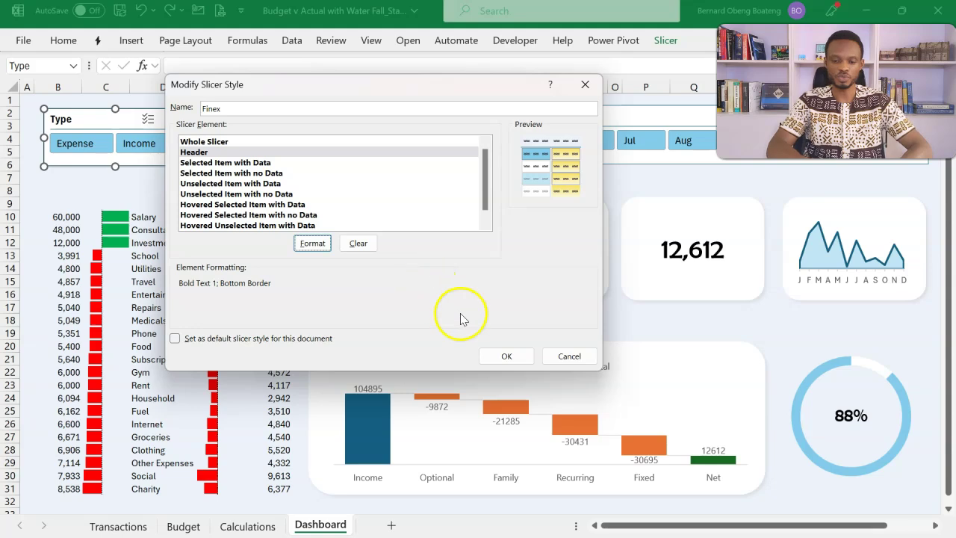
click(507, 355)
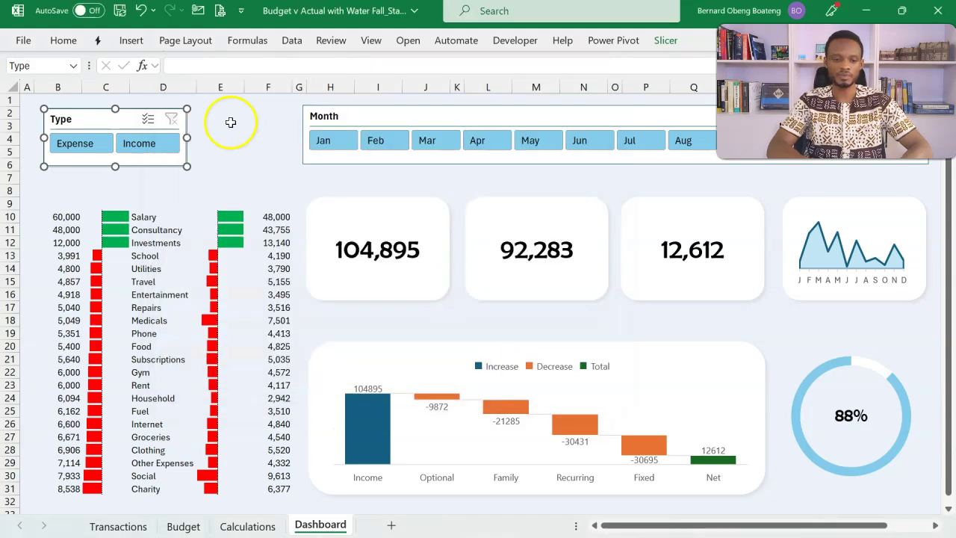
Apply the custom Finex style to both the Type slicer and the Month slicer.
click(115, 121)
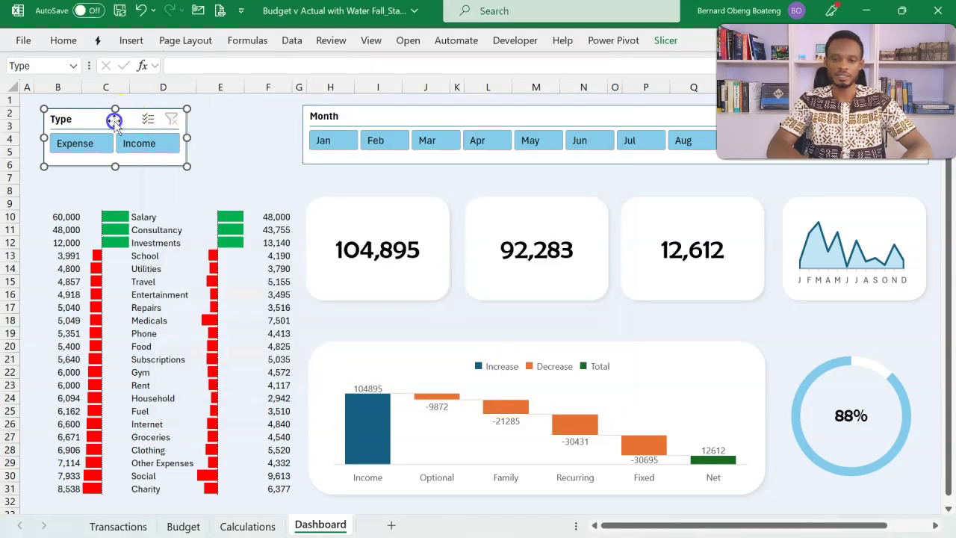
click(666, 40)
click(189, 81)
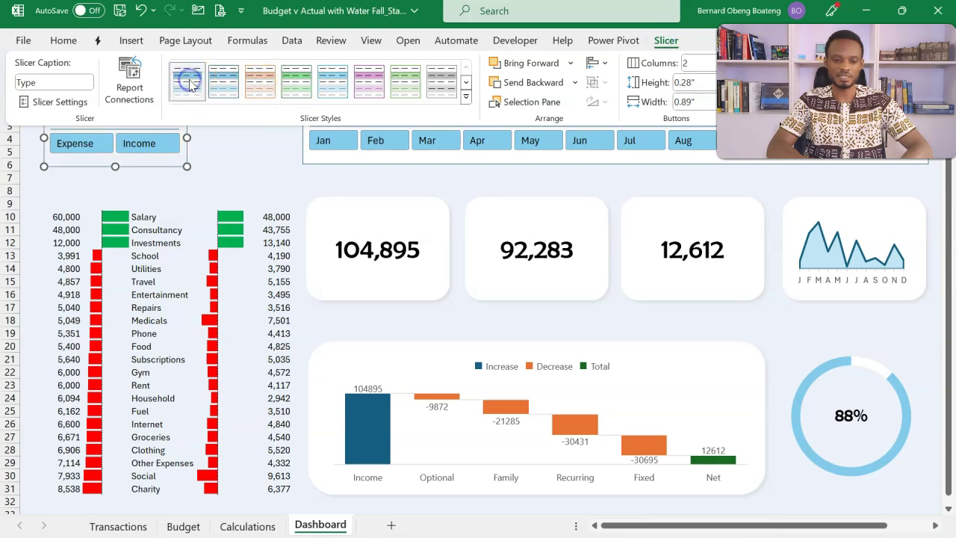
click(229, 149)
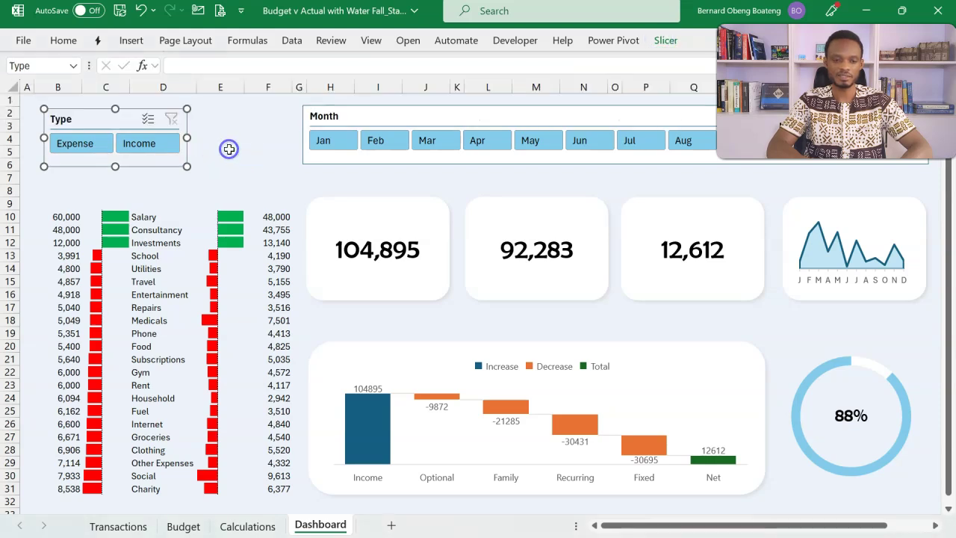
click(331, 119)
click(665, 40)
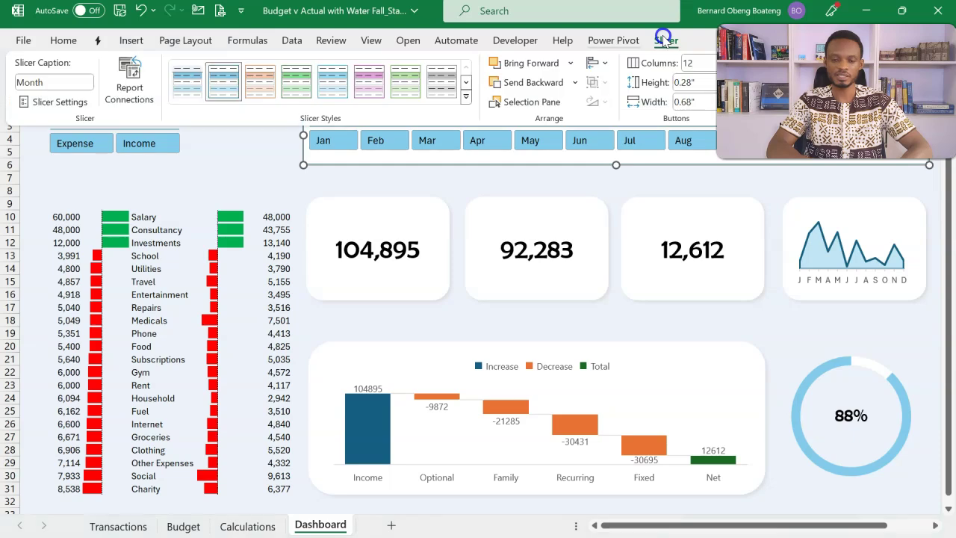
click(187, 84)
click(200, 163)
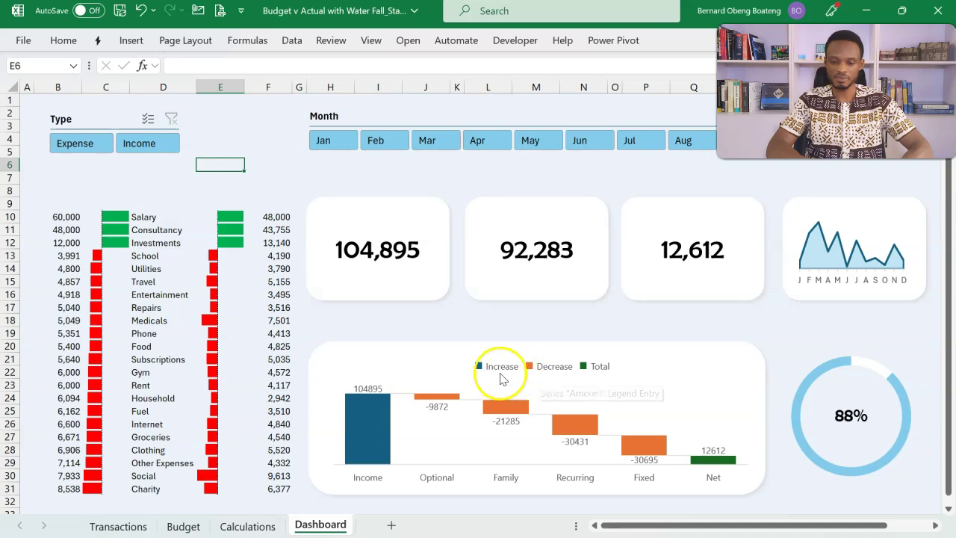
Fill the waterfall chart's Increase legend entry and its columns with standard green.
click(486, 372)
click(487, 372)
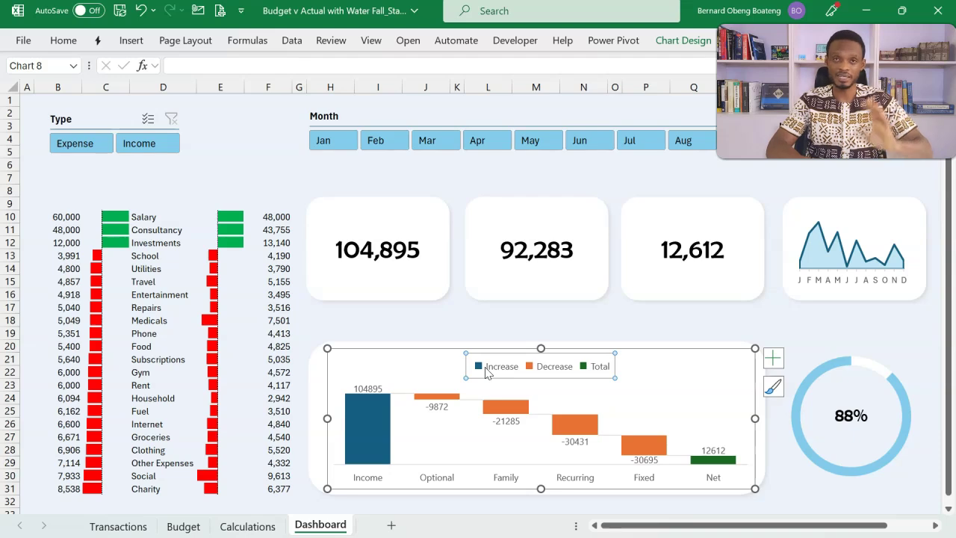
click(487, 369)
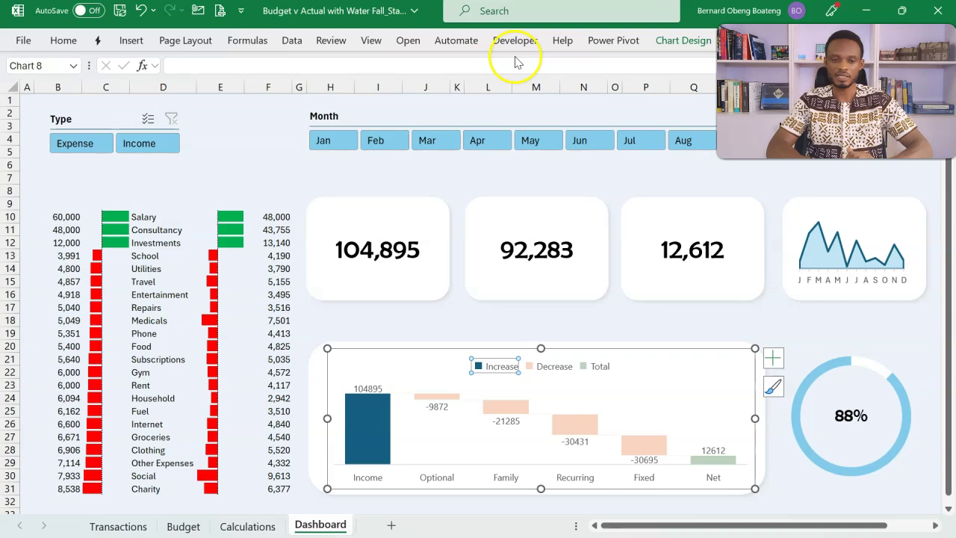
click(71, 41)
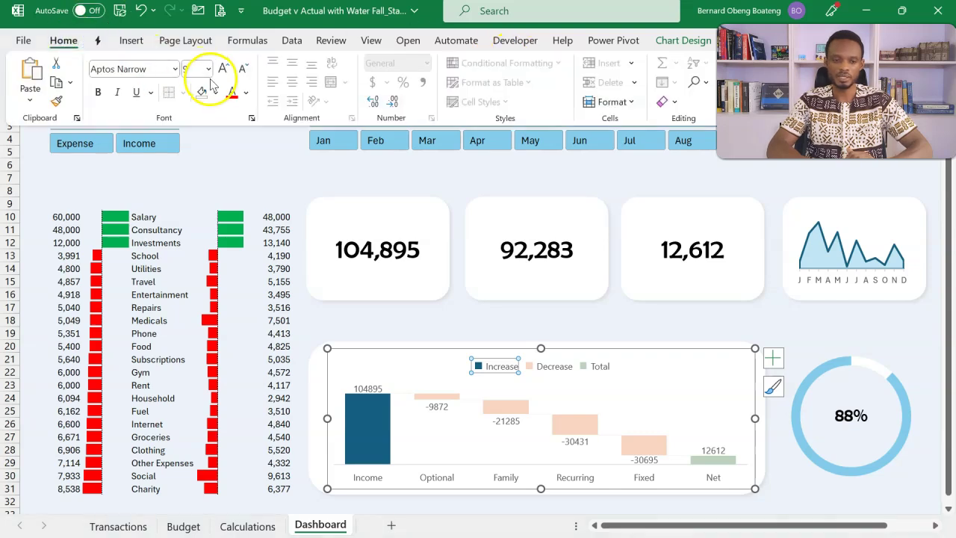
click(216, 93)
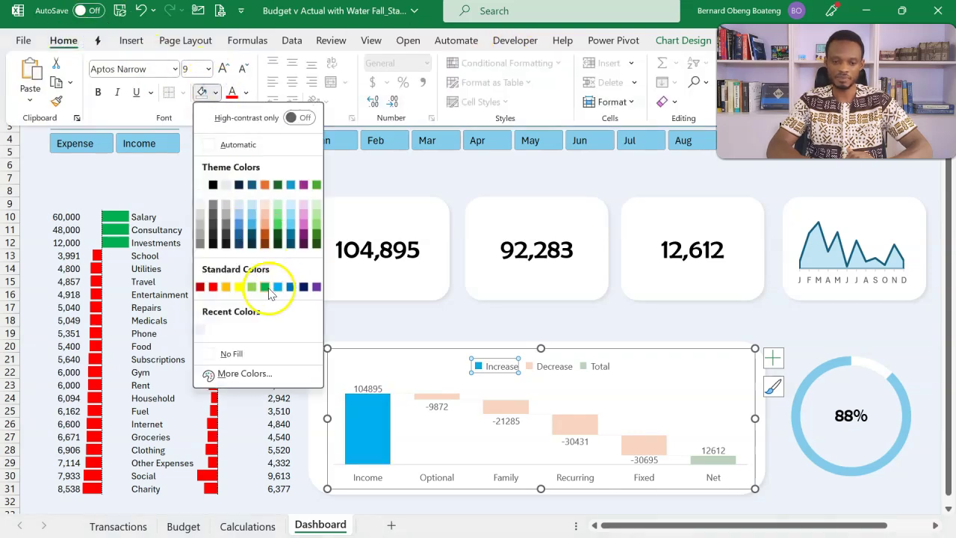
click(264, 286)
Fill the waterfall chart's Decrease legend entry and its columns with standard red.
click(547, 366)
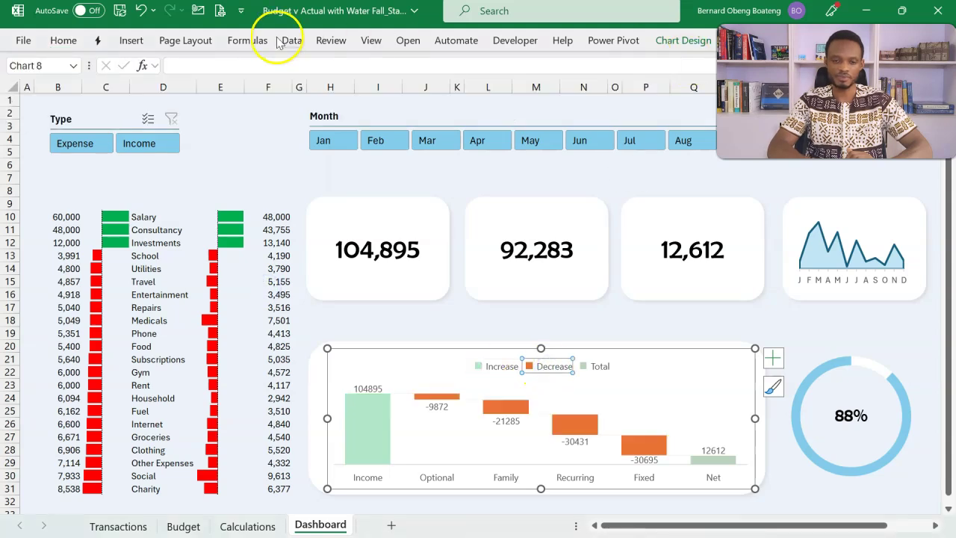
click(51, 43)
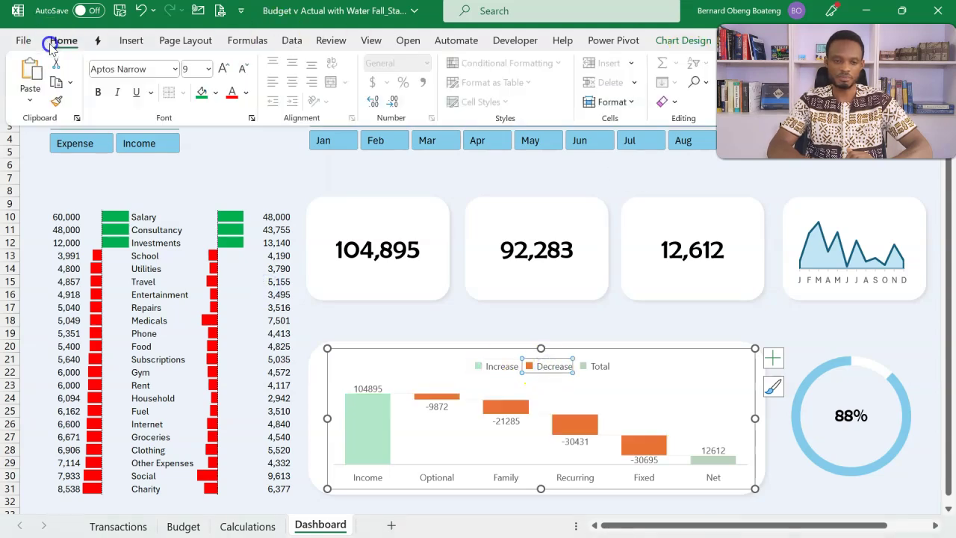
click(215, 92)
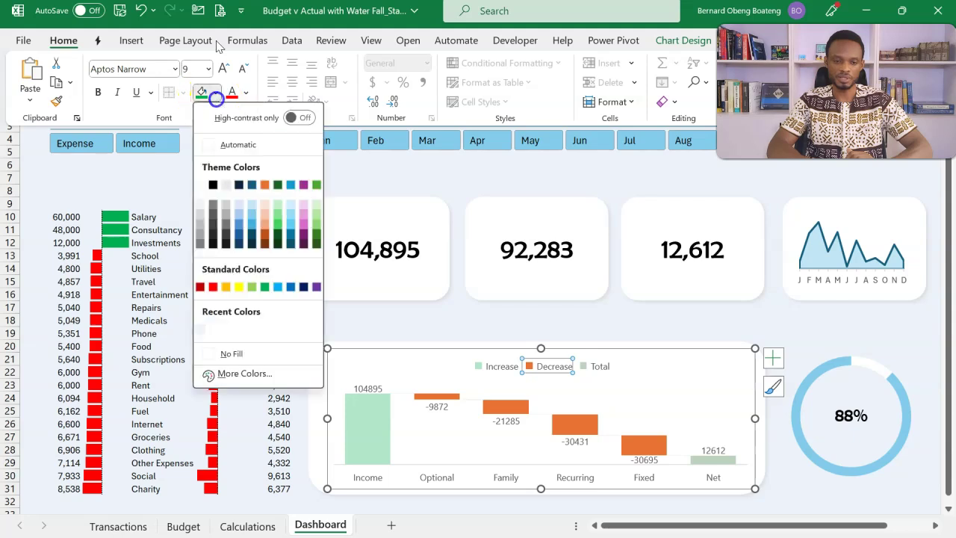
click(214, 286)
Fill the waterfall chart's Total legend entry and its column with standard blue.
click(590, 365)
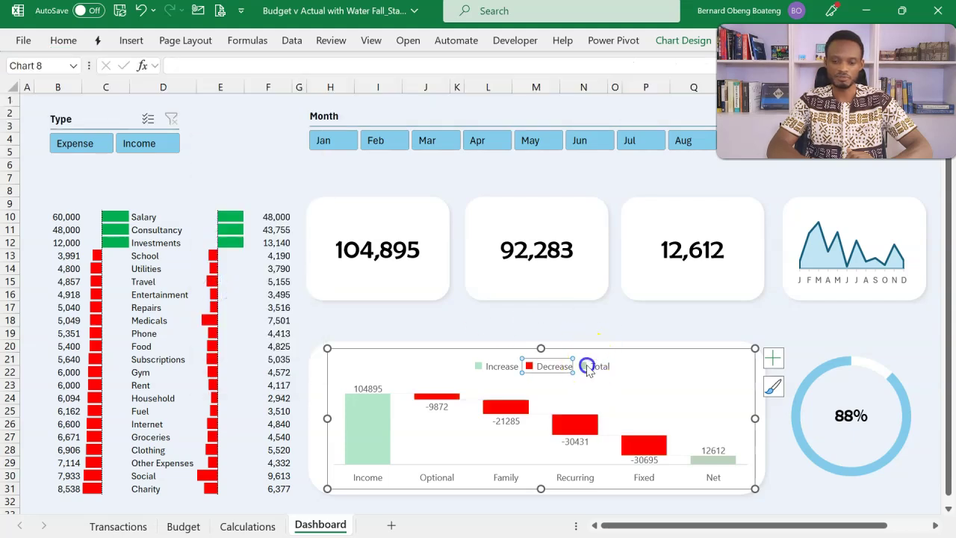
click(587, 366)
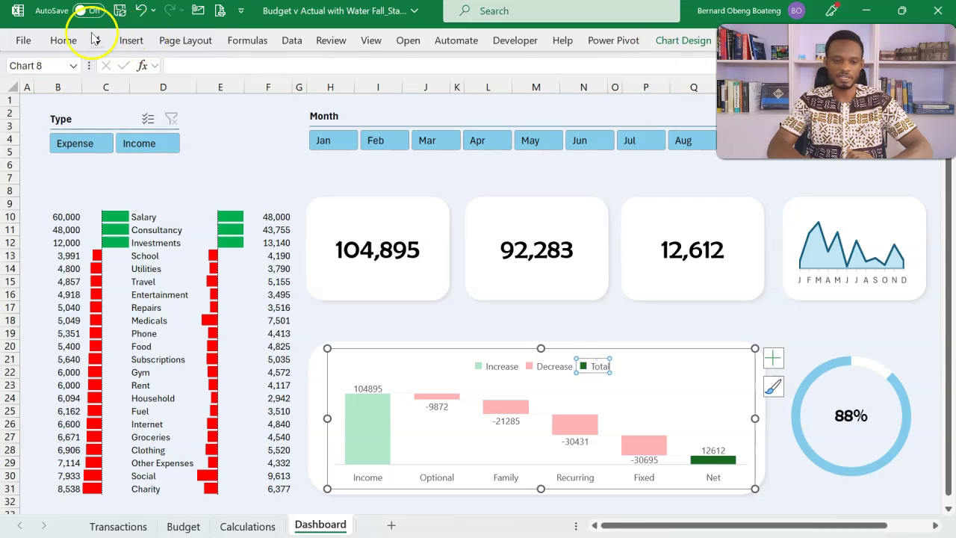
click(66, 38)
click(215, 92)
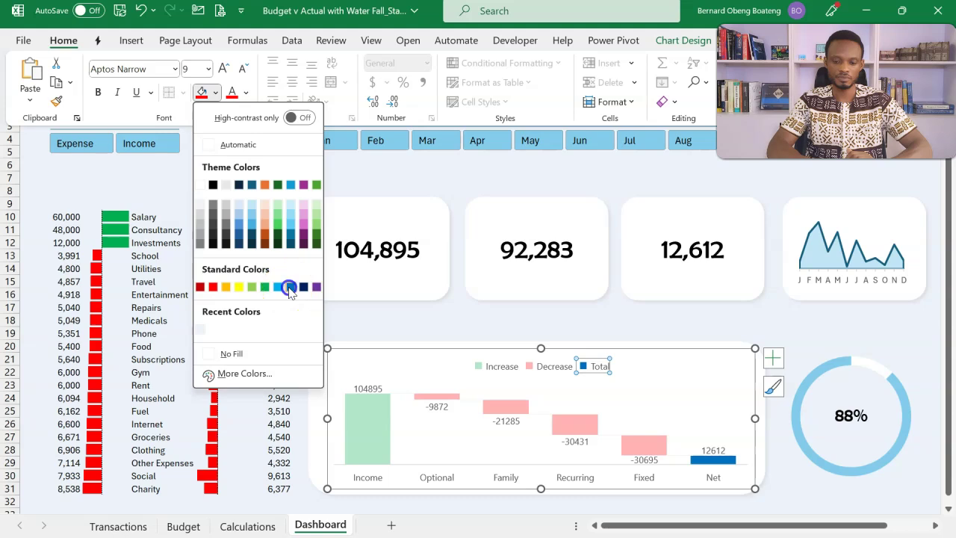
click(290, 286)
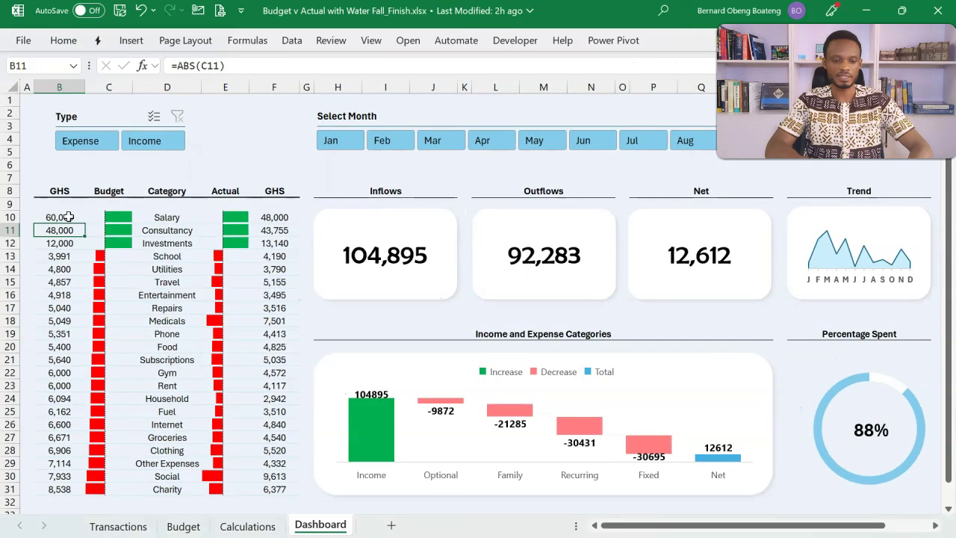
Examine the category table from cell B10 in the finished dashboard workbook and return to the working dashboard.
click(68, 216)
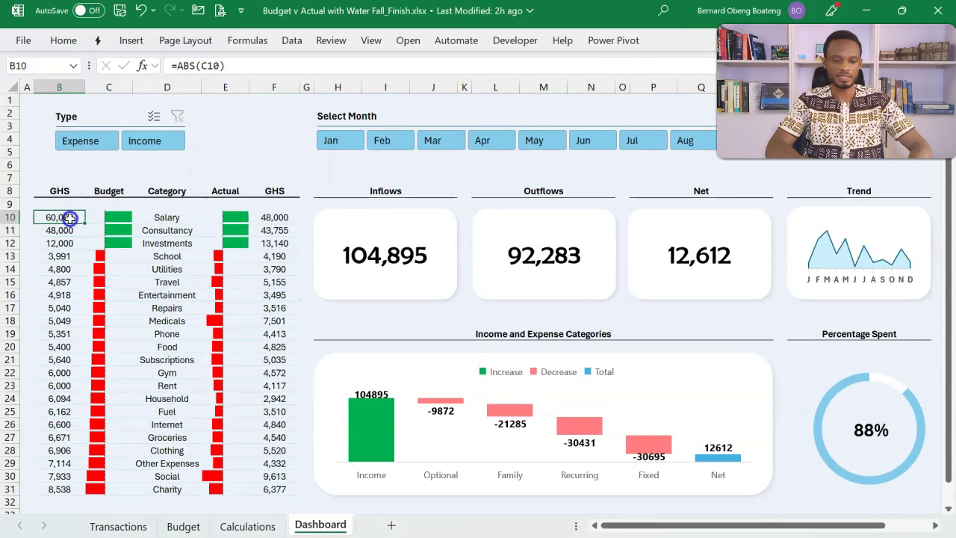
drag(69, 217, 175, 356)
click(175, 356)
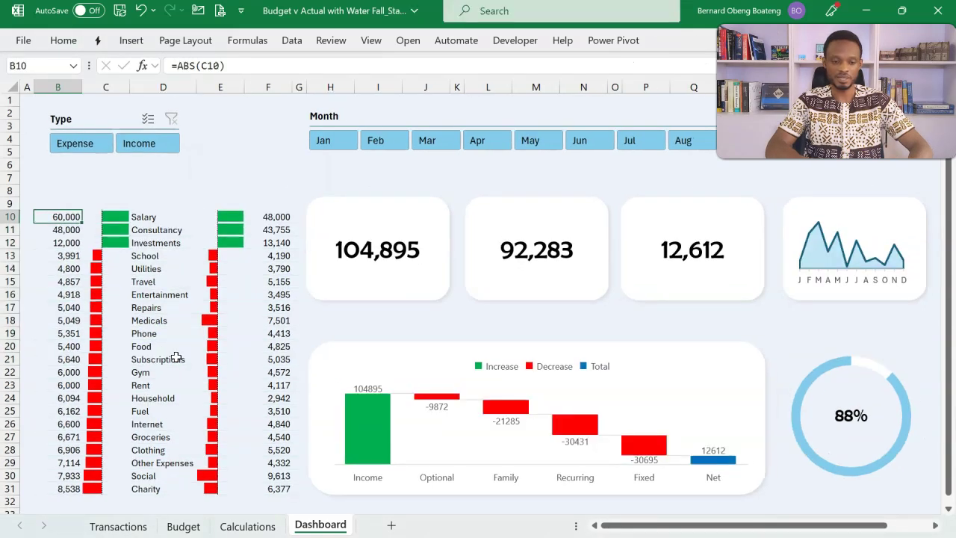
Filter the dashboard by Expense and by Income in the Type slicer to inspect the category table, and clear the filter.
click(107, 149)
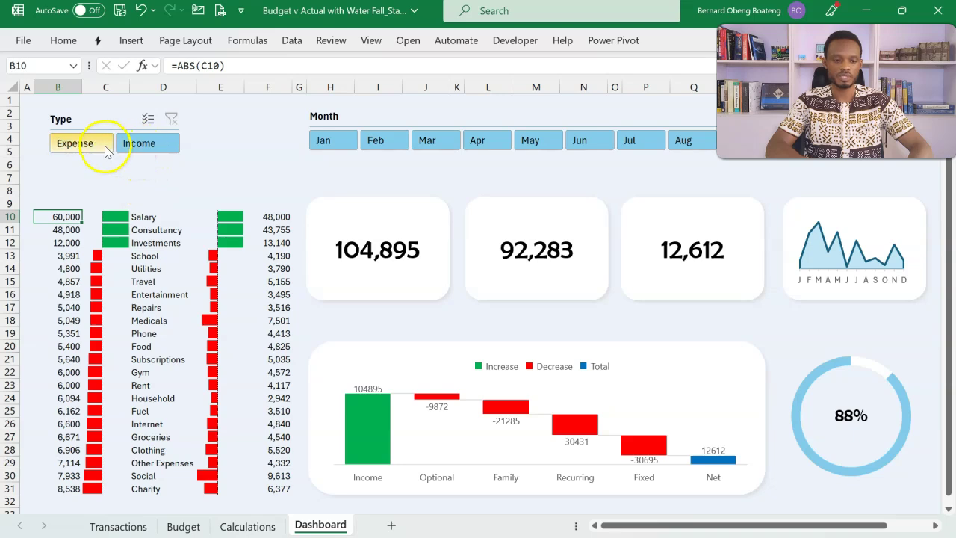
click(138, 147)
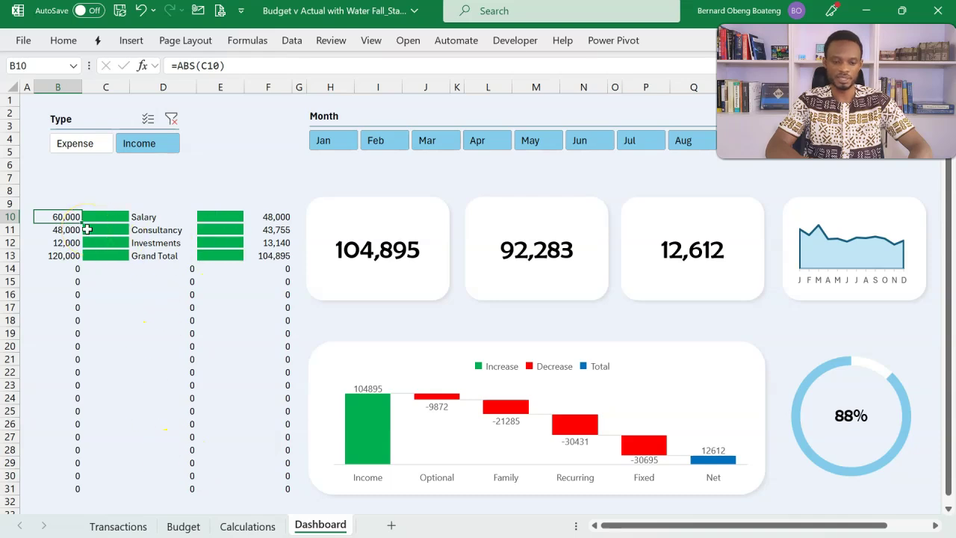
click(172, 121)
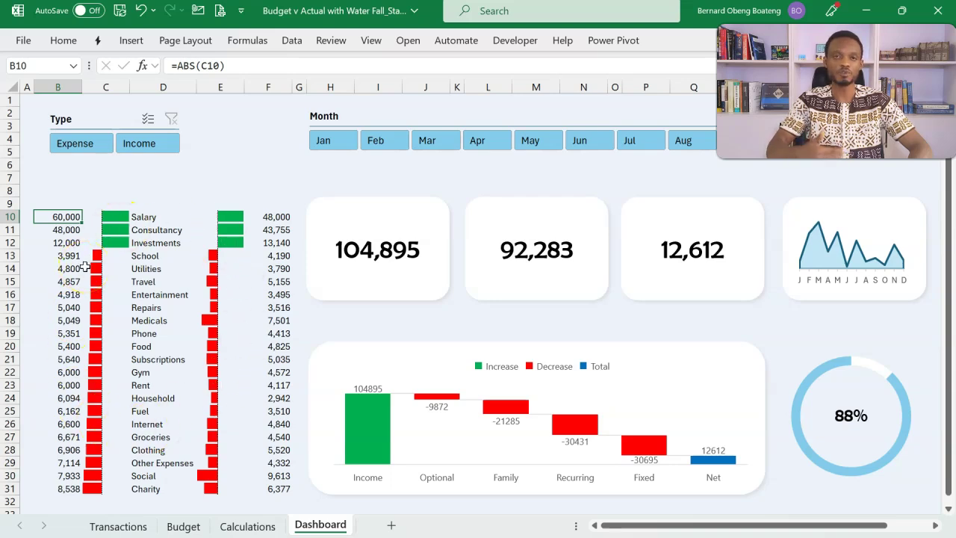
Apply the custom number format #,##0;#,##0;;@ to the category table range B10:F31 so zeros are hidden.
click(66, 215)
drag(65, 216, 274, 487)
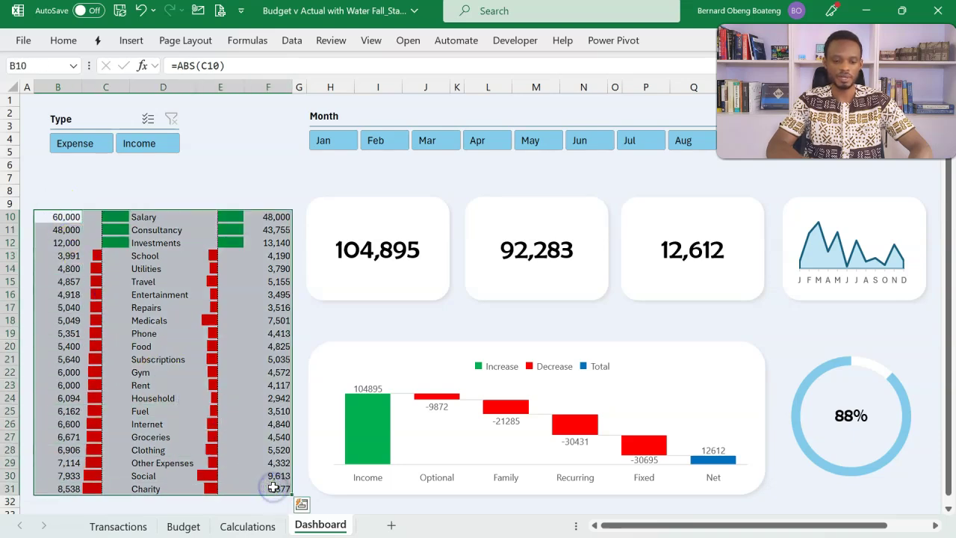
key(ctrl+1)
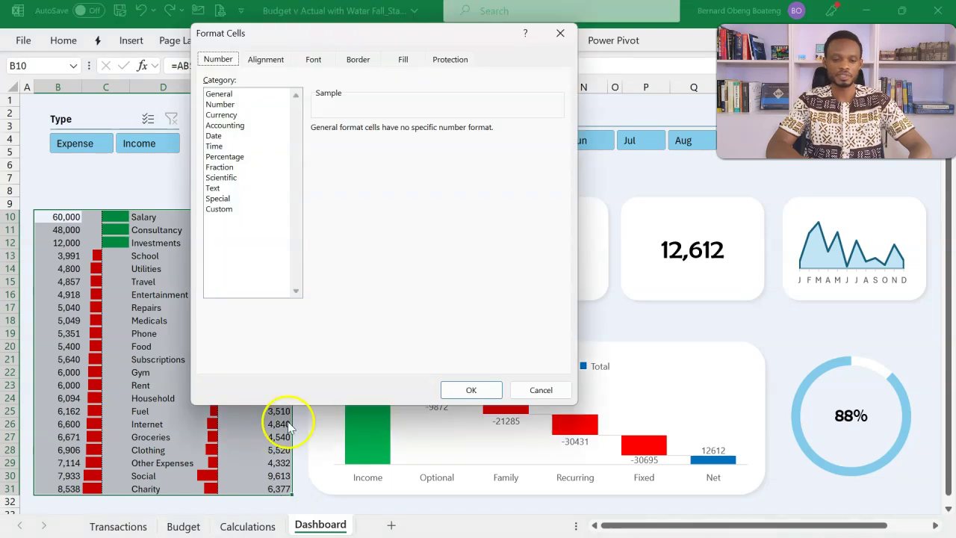
click(224, 209)
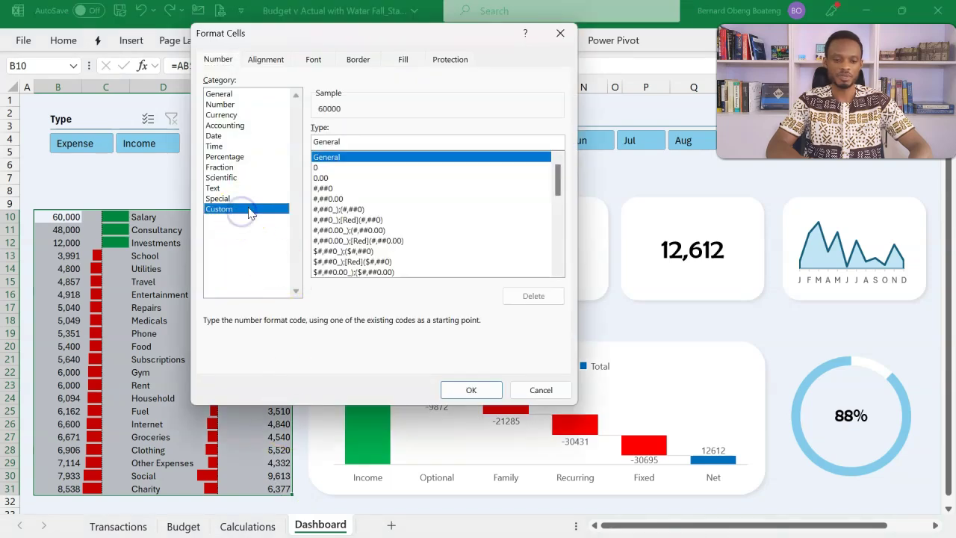
click(377, 144)
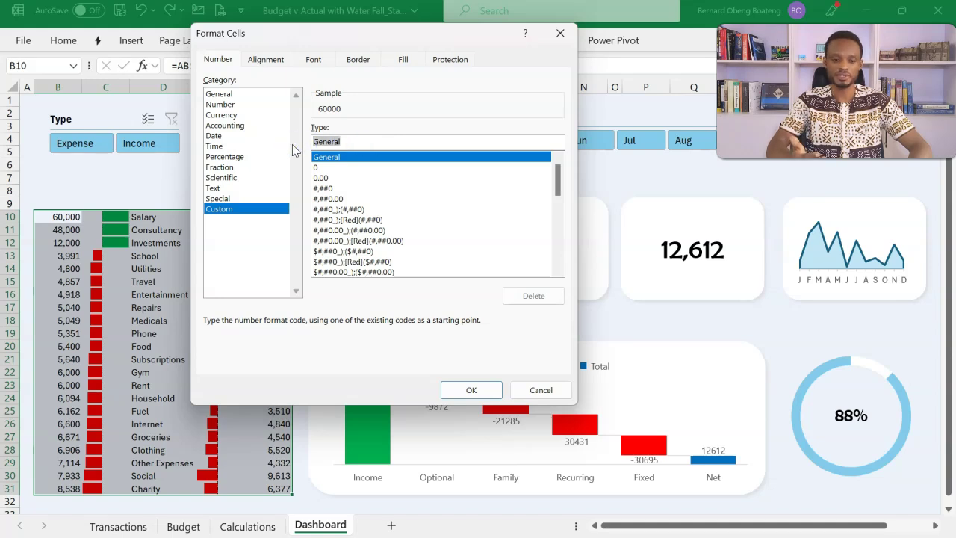
click(323, 188)
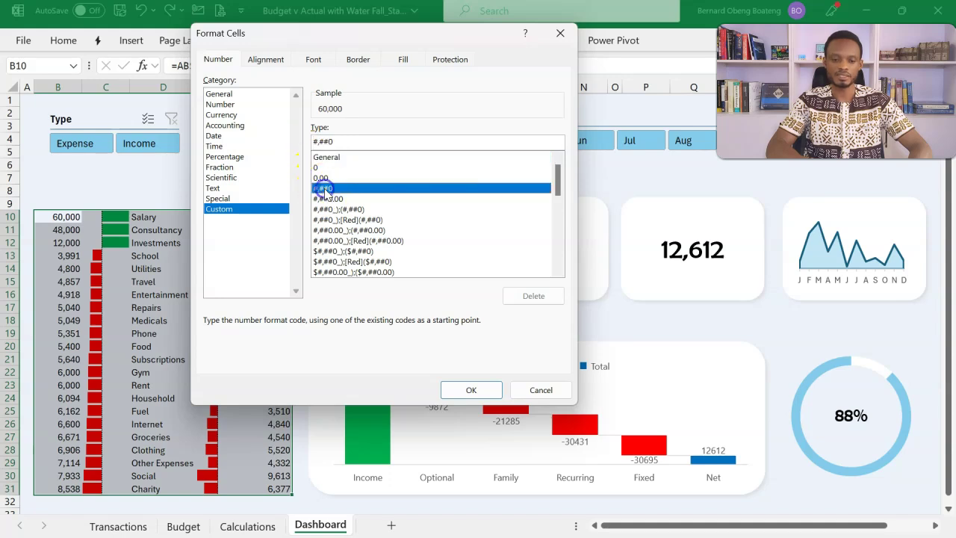
click(358, 144)
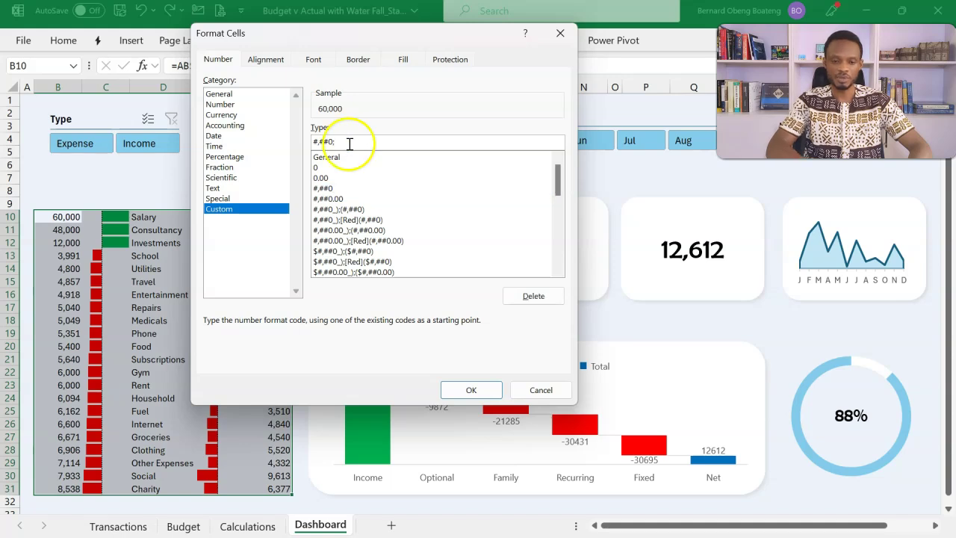
click(333, 141)
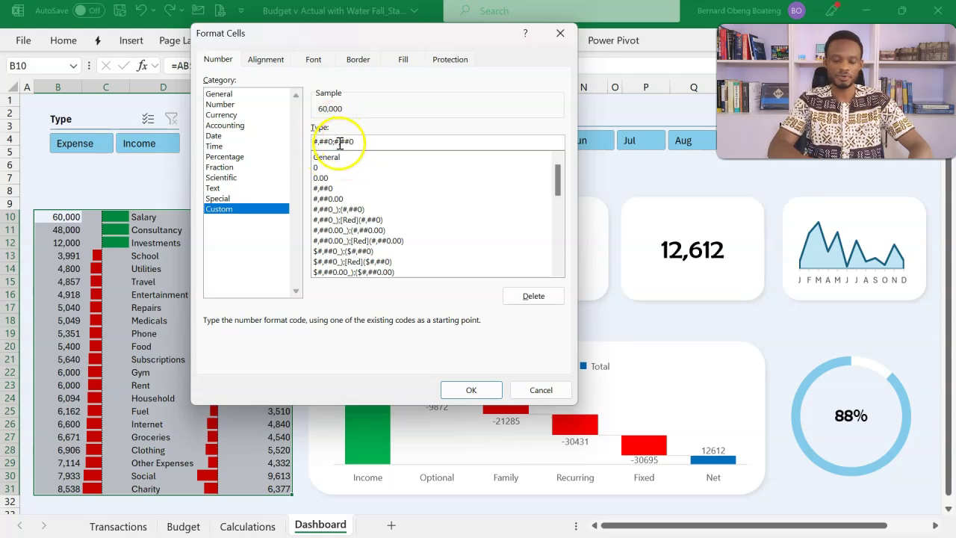
click(365, 143)
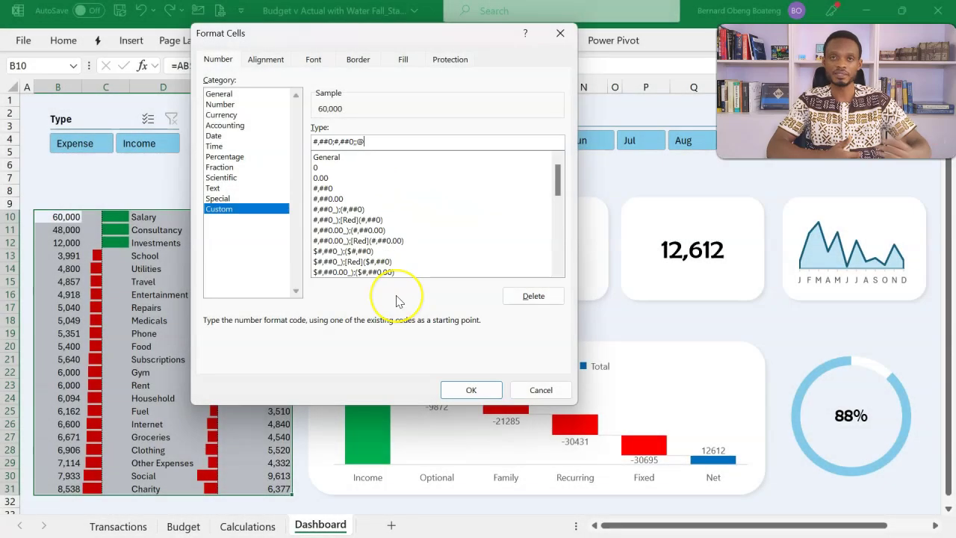
click(470, 389)
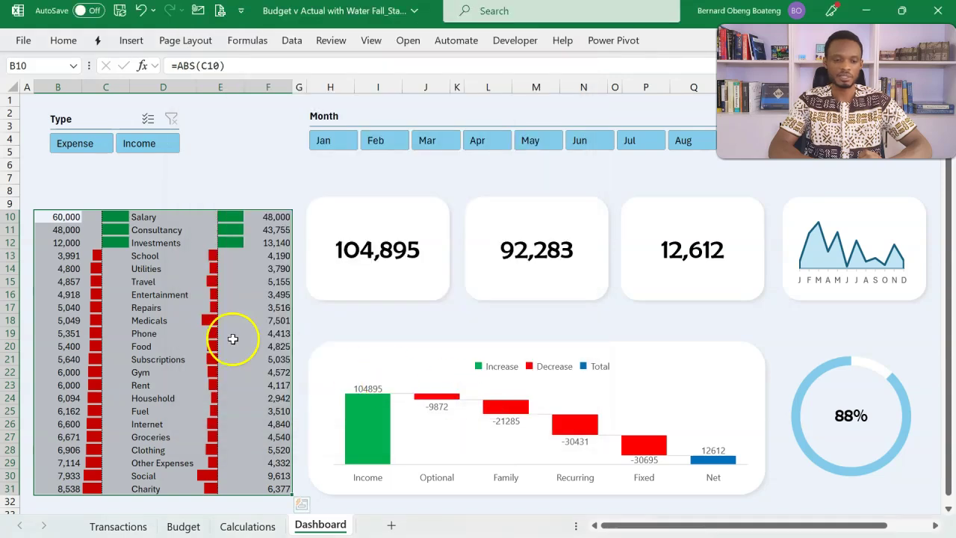
Check the category table's zero hiding with the Type slicer set to Income and to Expense, and clear the filter.
click(156, 143)
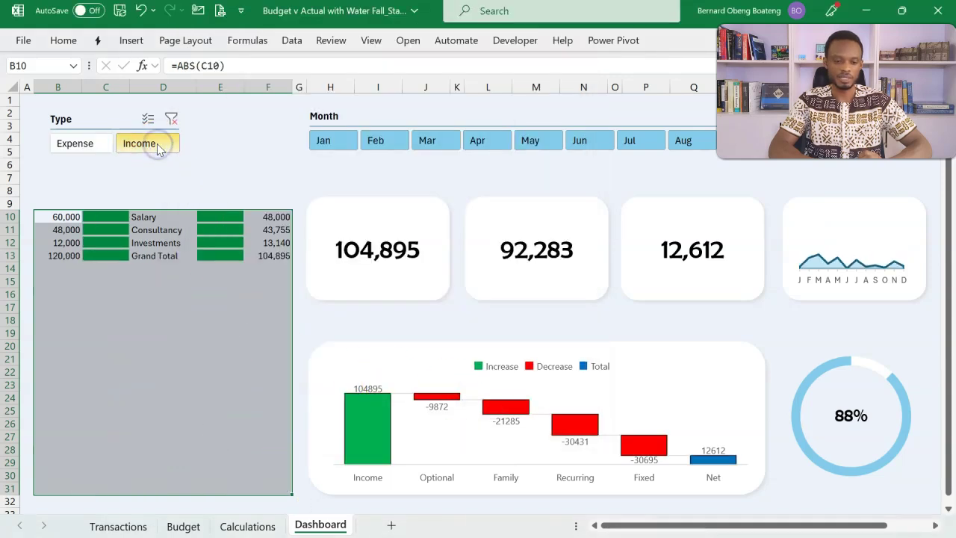
click(96, 143)
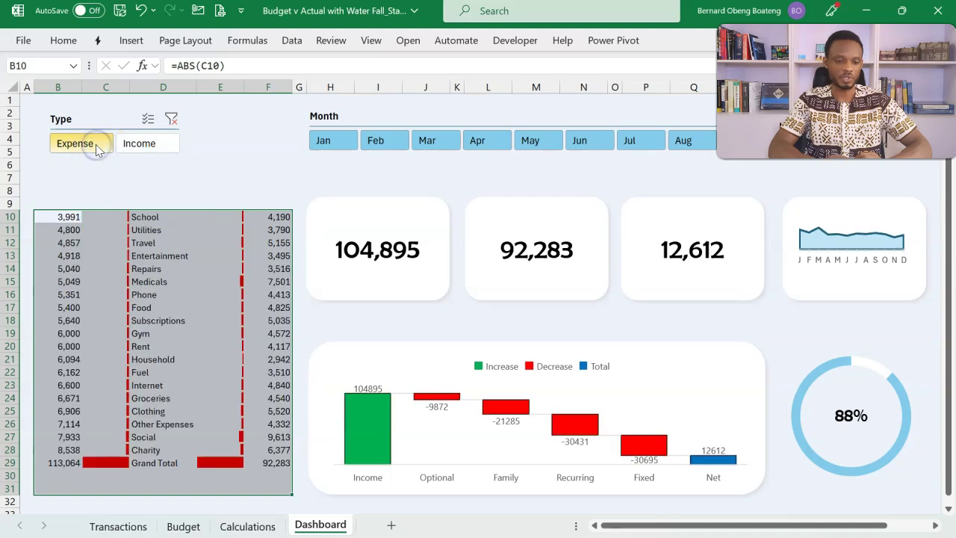
click(171, 118)
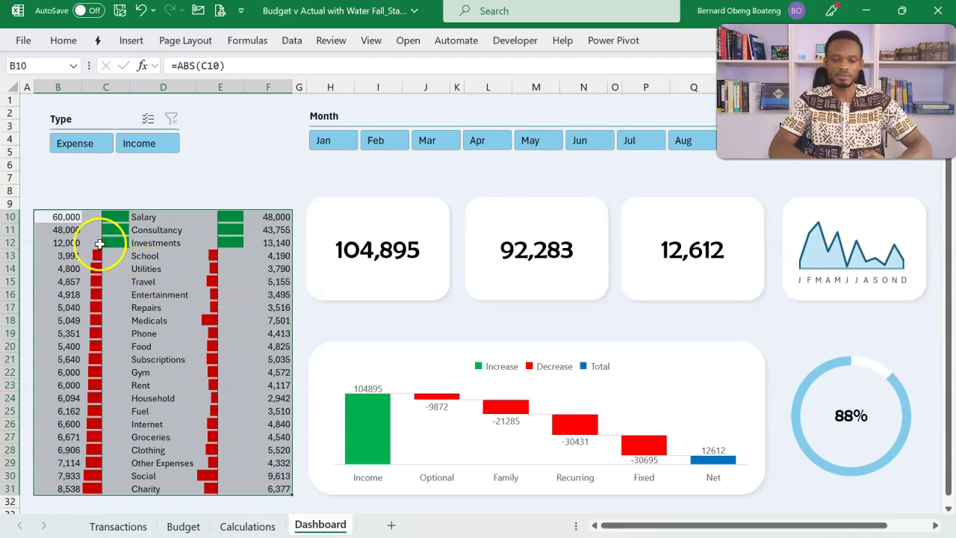
Create a formula-based conditional formatting rule for B10:F31 with the condition =$B10>0, after checking the table in the finished workbook.
click(77, 218)
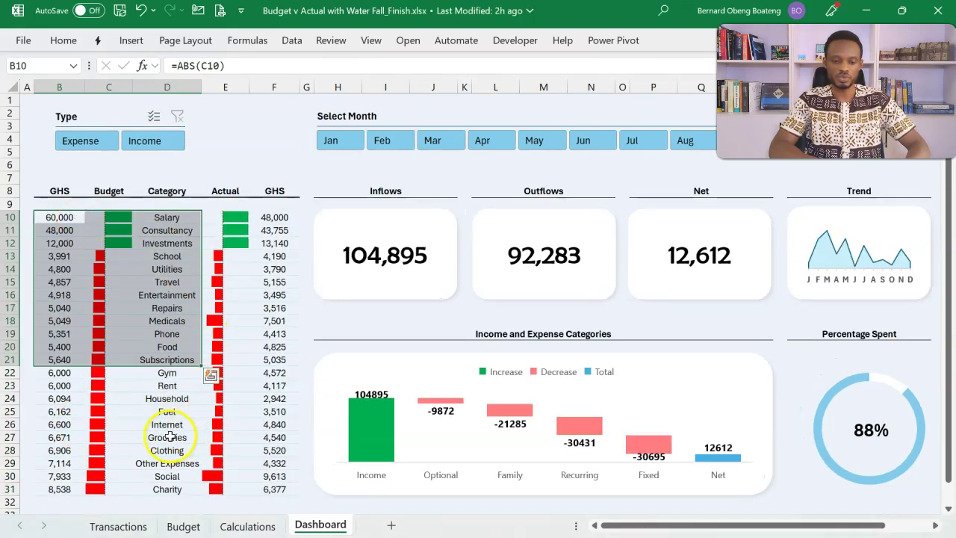
key(alt+Tab)
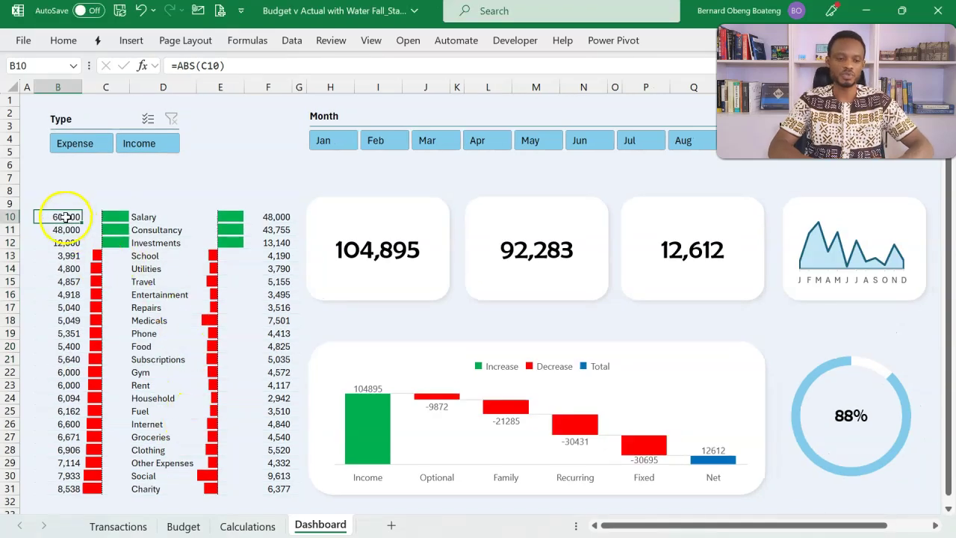
drag(67, 216, 264, 491)
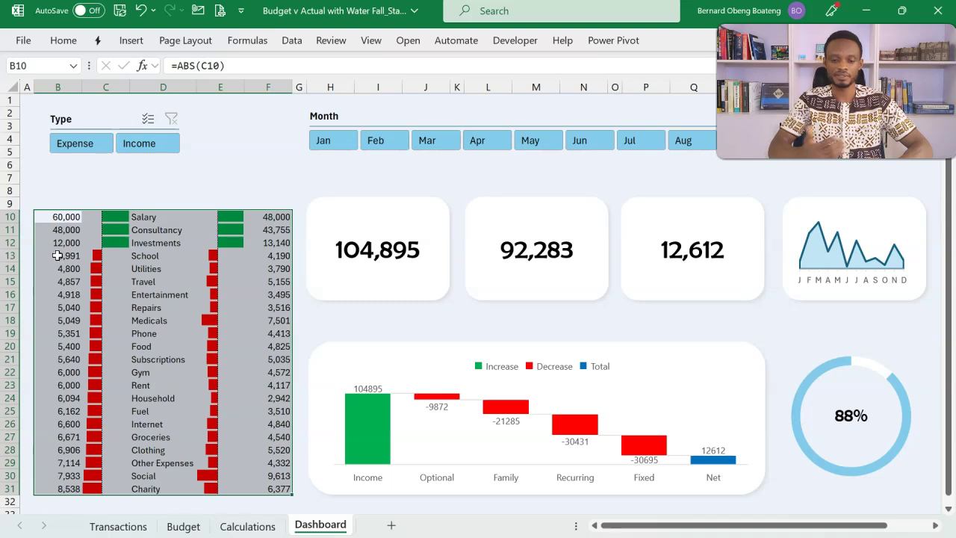
click(63, 39)
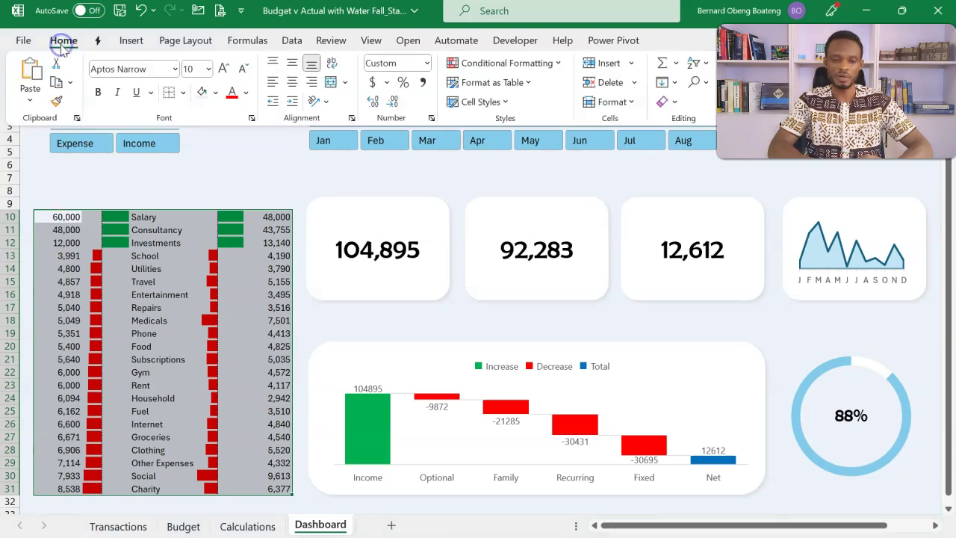
click(550, 63)
click(493, 241)
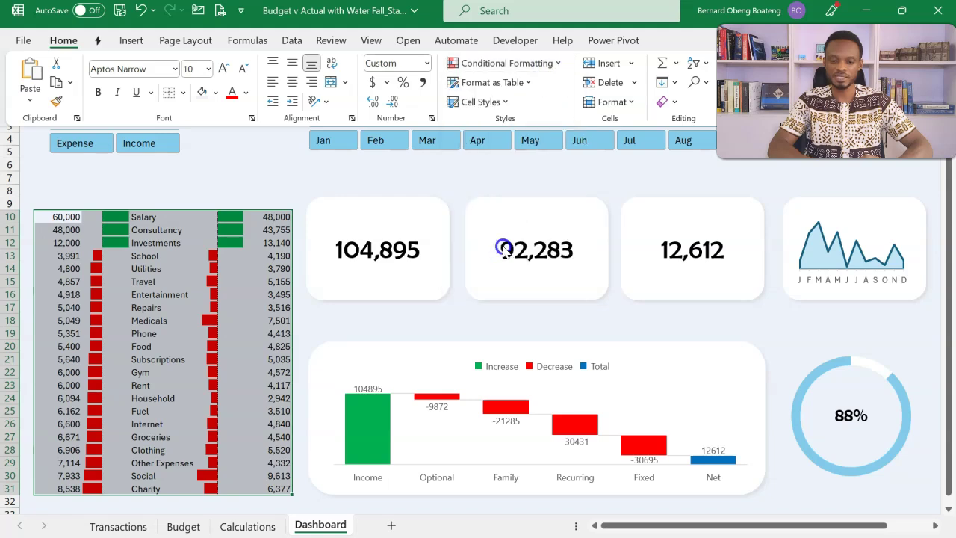
click(319, 210)
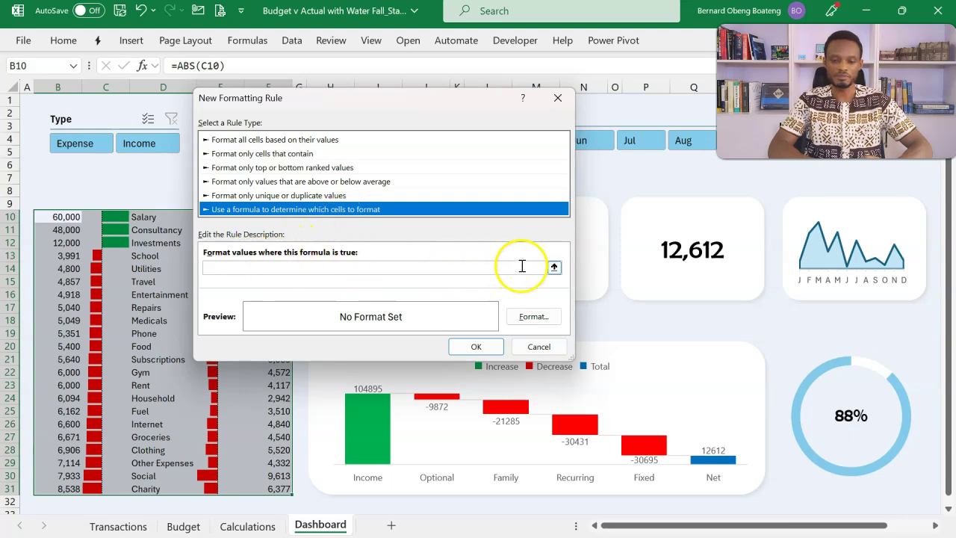
click(554, 267)
click(65, 216)
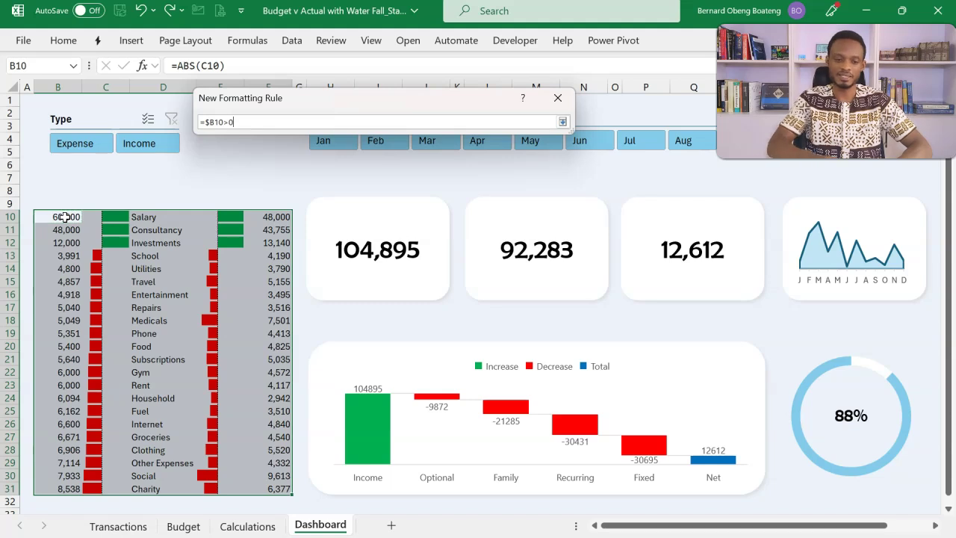
click(565, 122)
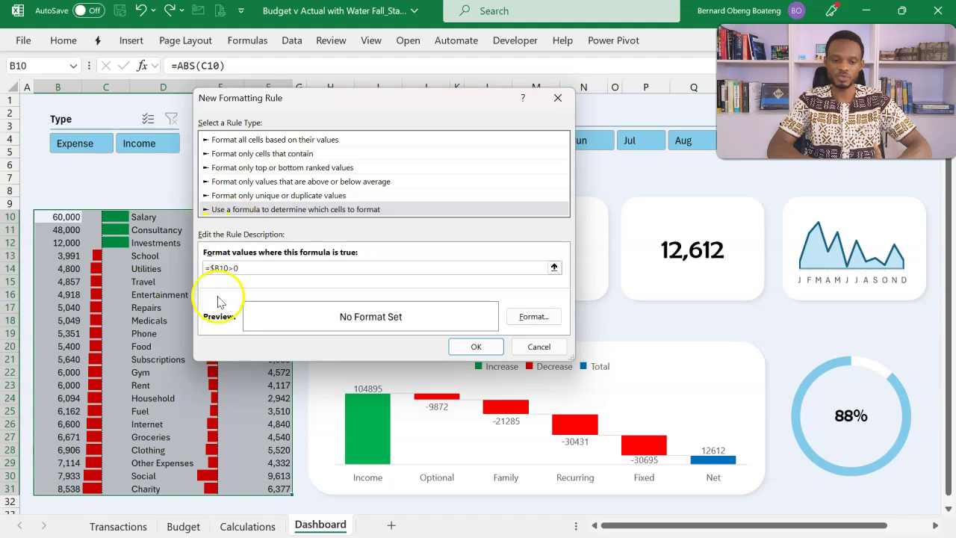
Give the new conditional formatting rule a light blue bottom border and apply it to the category table.
click(527, 317)
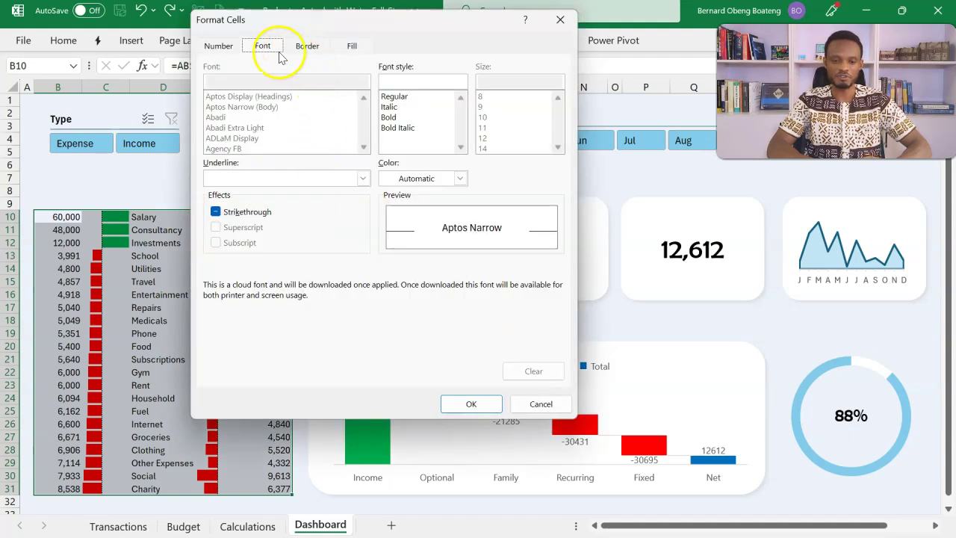
click(307, 46)
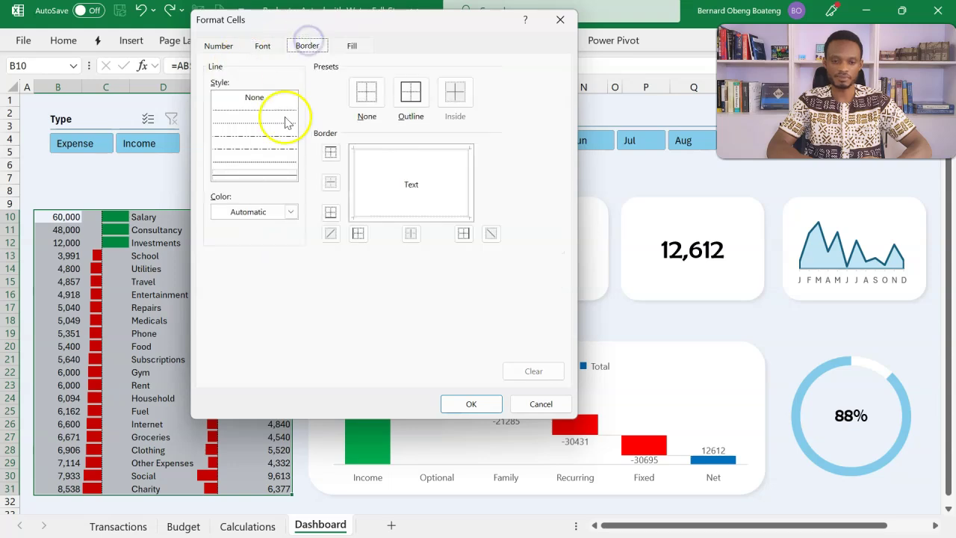
click(293, 212)
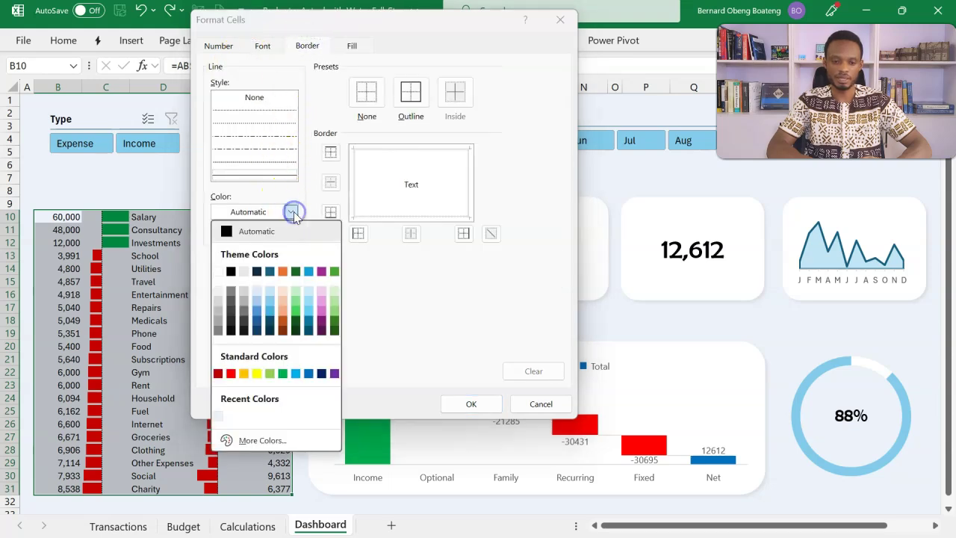
click(269, 295)
click(331, 212)
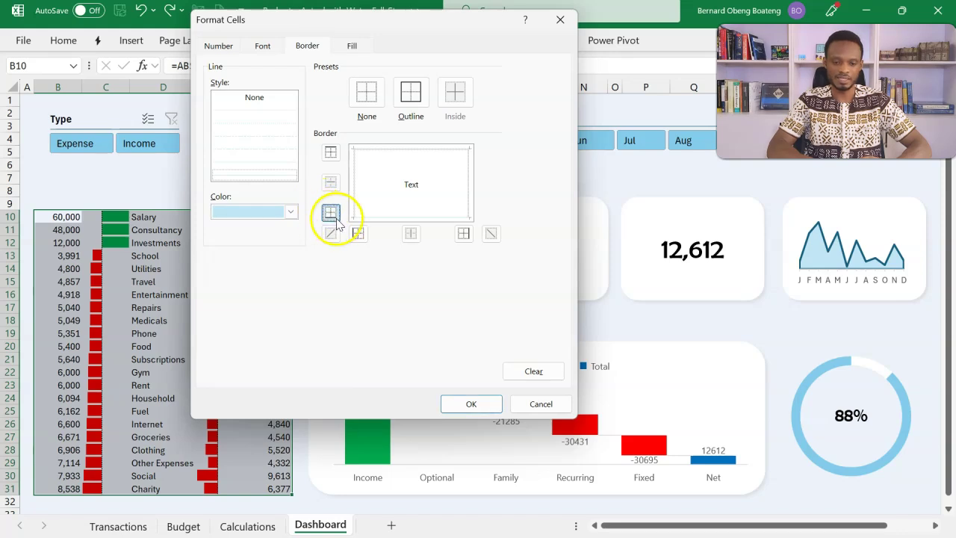
click(463, 404)
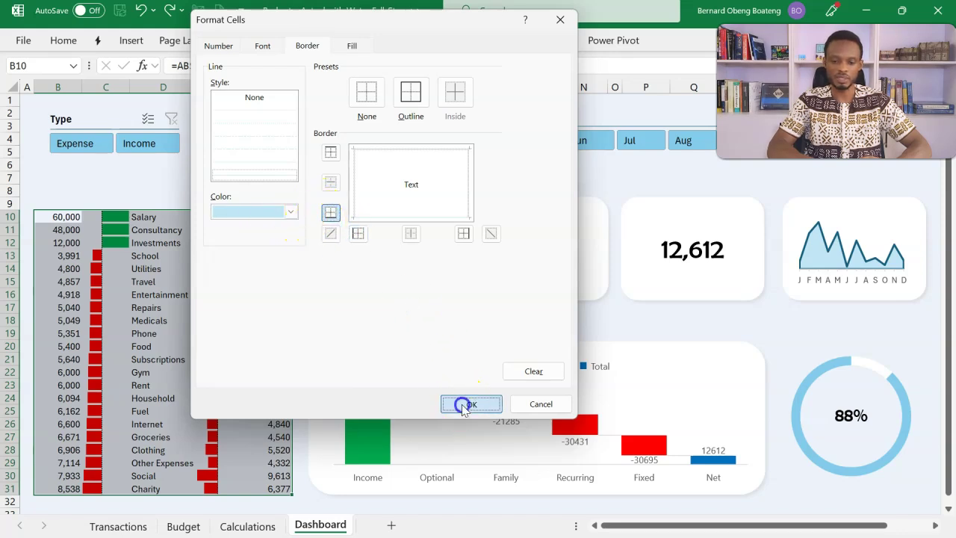
click(491, 348)
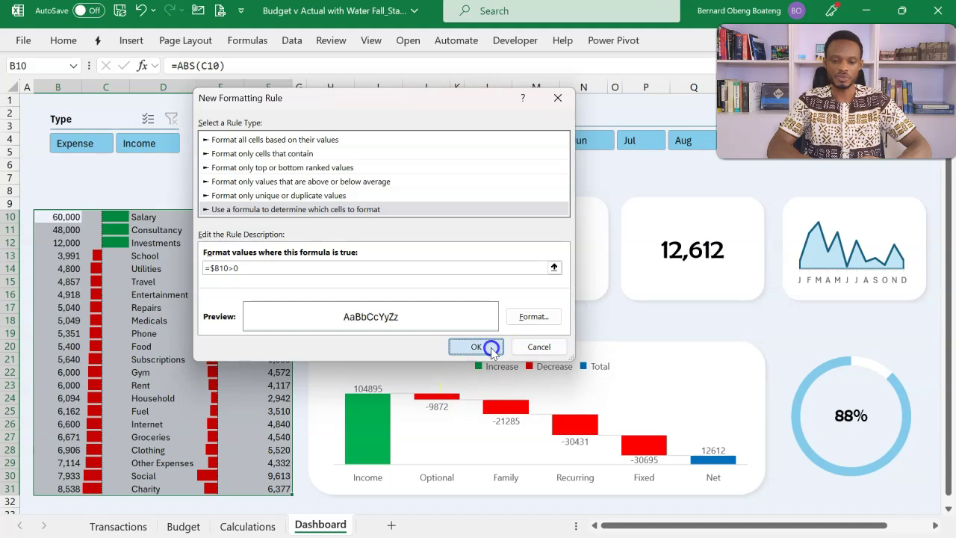
Filter the dashboard by Income to check the category table's conditional borders, and clear the Type filter.
click(209, 319)
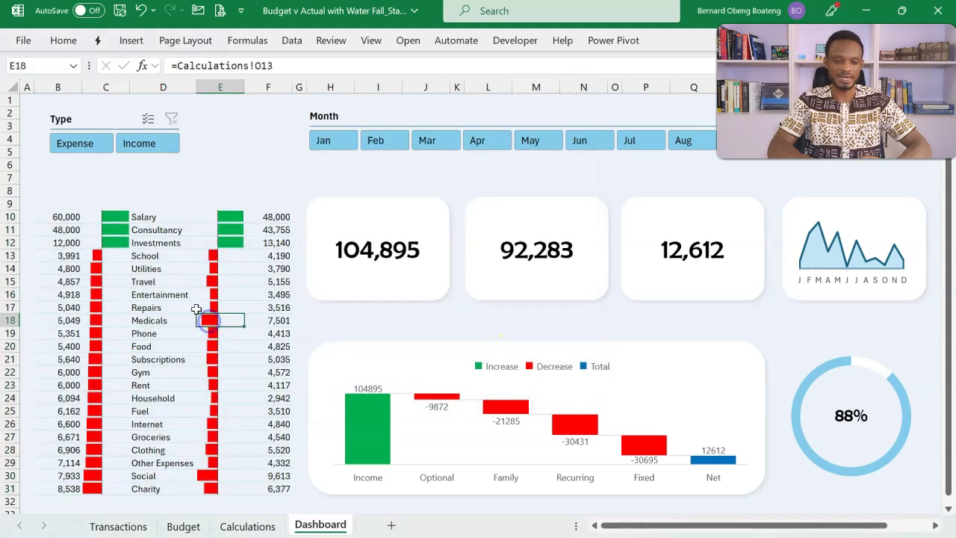
click(123, 146)
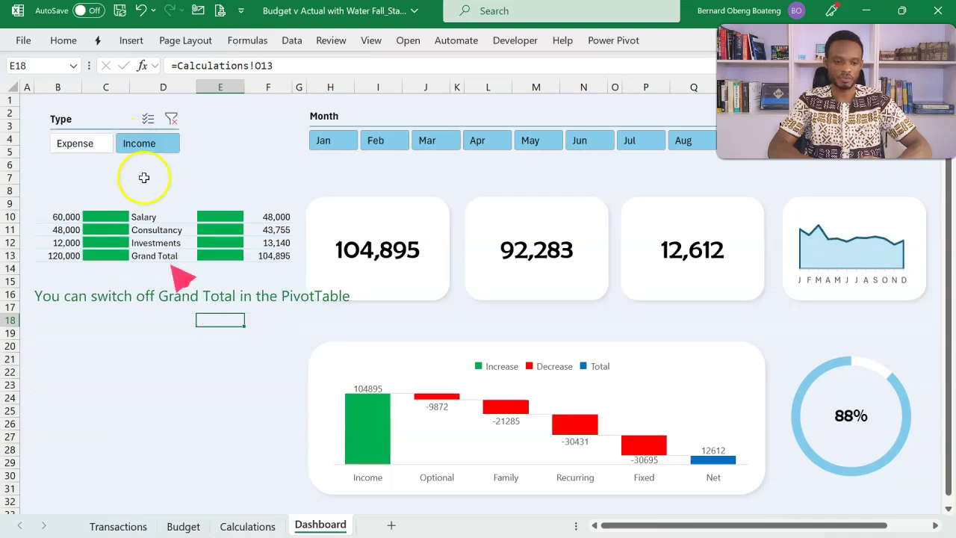
click(171, 119)
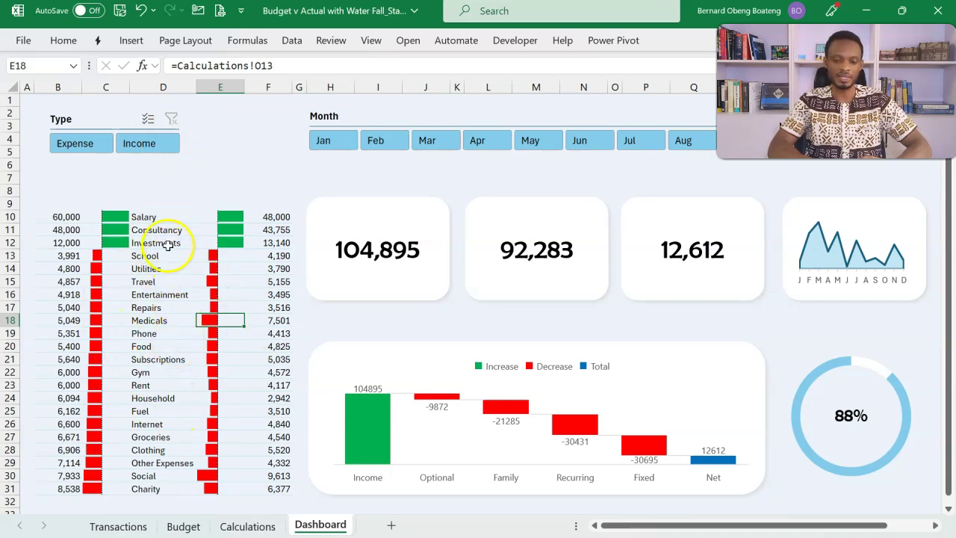
Enter a bold Inflows heading in cell H7 above the first value card and compare it with the finished dashboard.
click(350, 178)
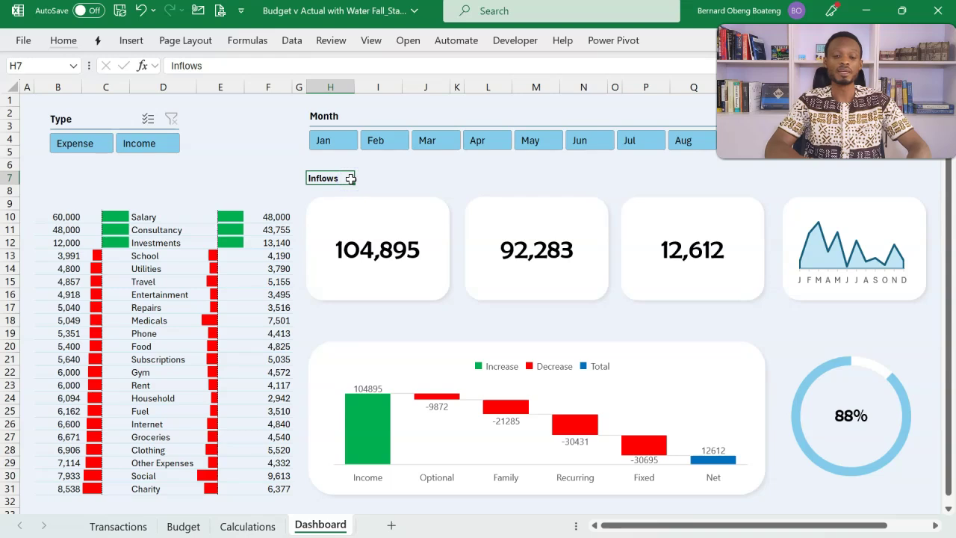
key(alt+Tab)
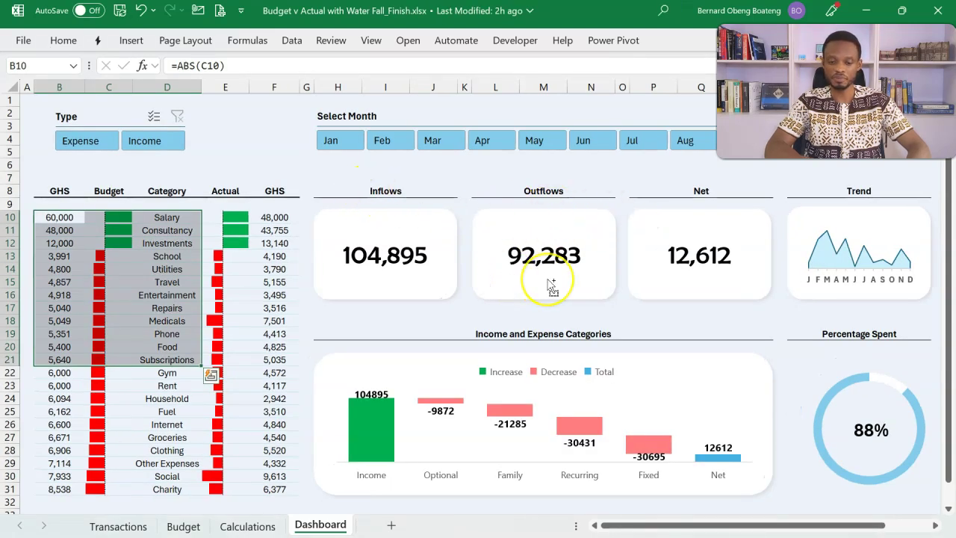
key(alt+Tab)
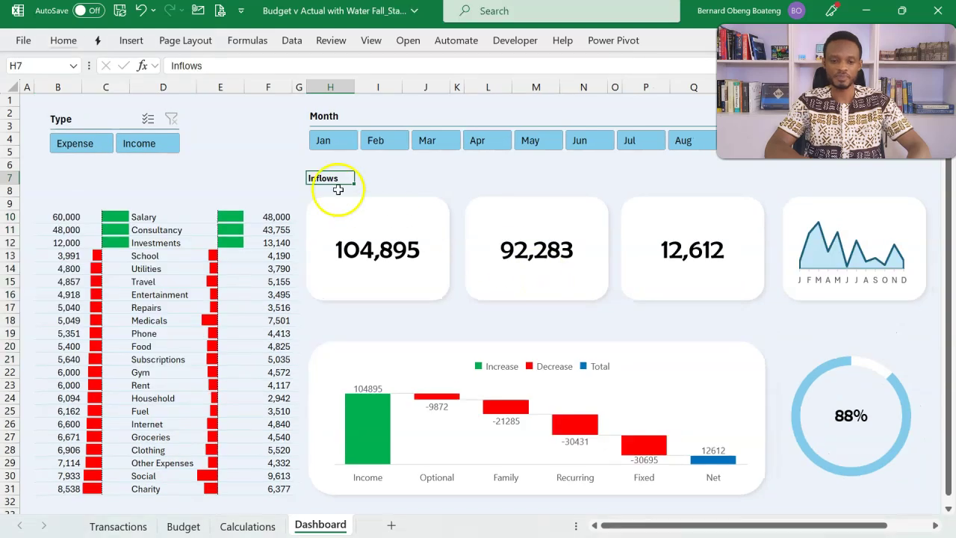
Center the Inflows heading over the first value card by applying Center Across Selection to H7:J7.
drag(329, 179, 417, 177)
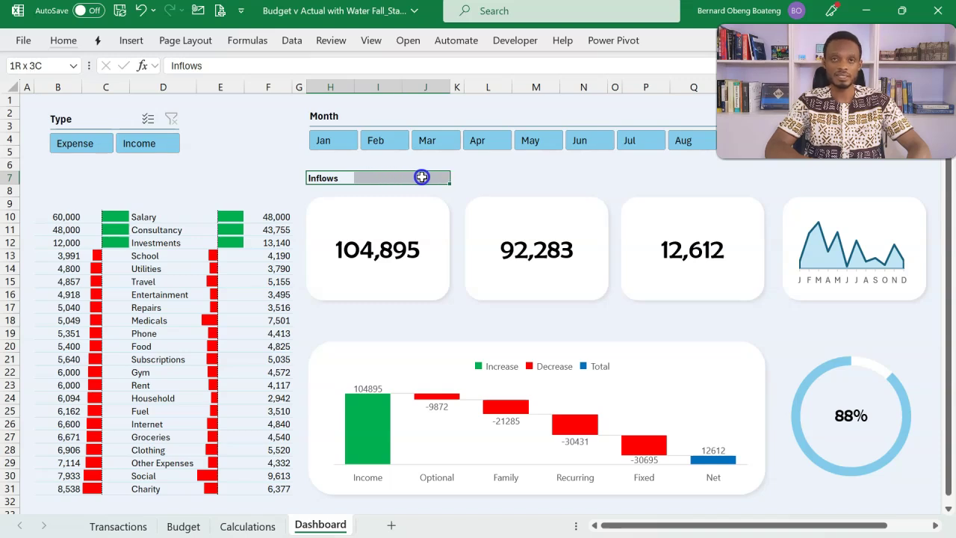
drag(422, 177, 422, 177)
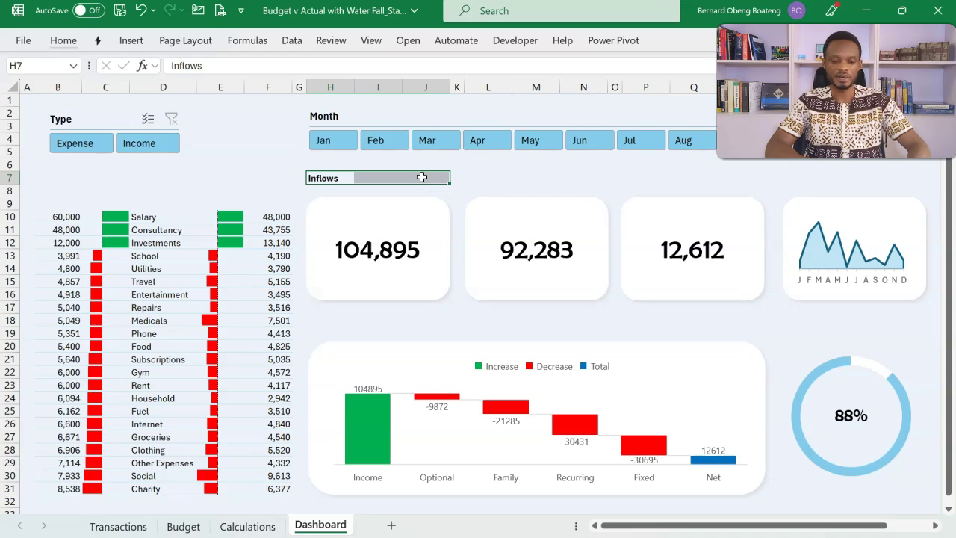
key(ctrl+1)
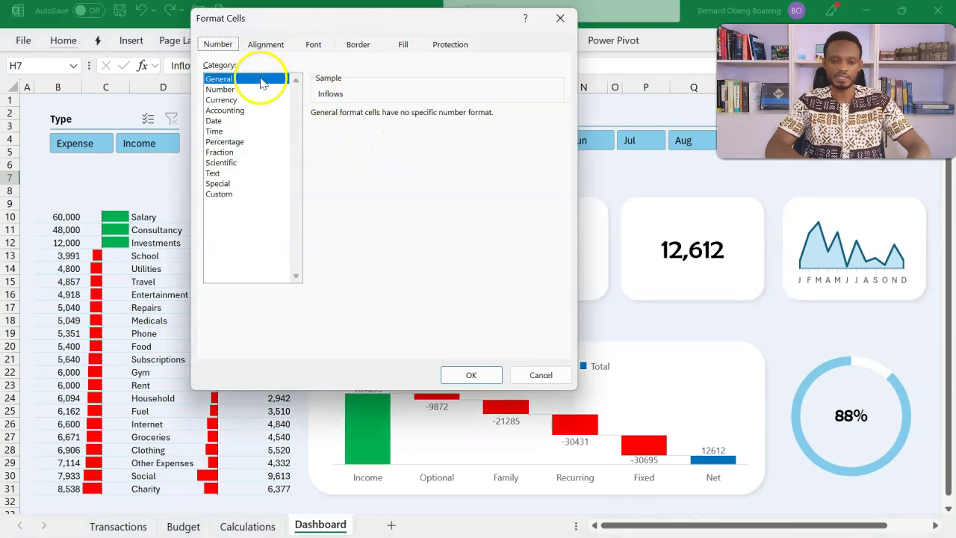
click(265, 44)
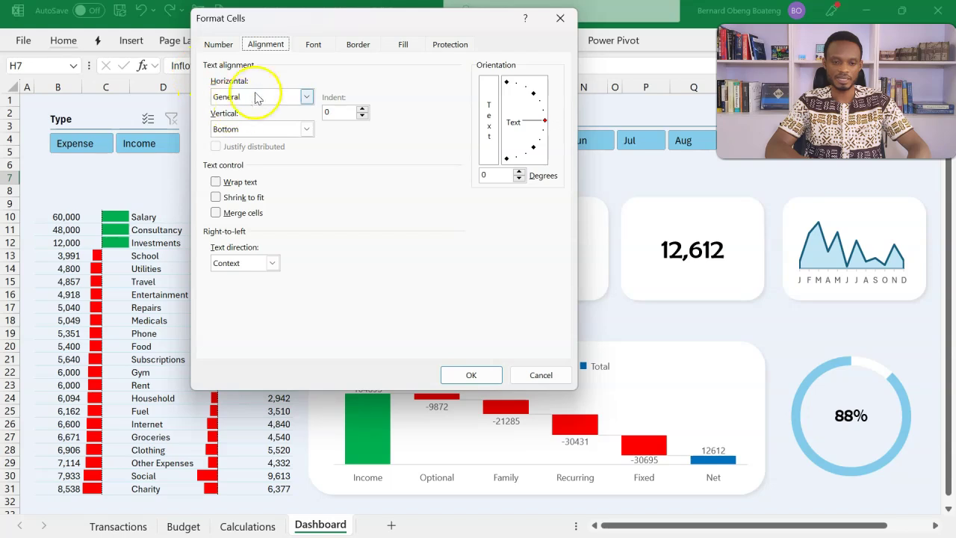
click(306, 97)
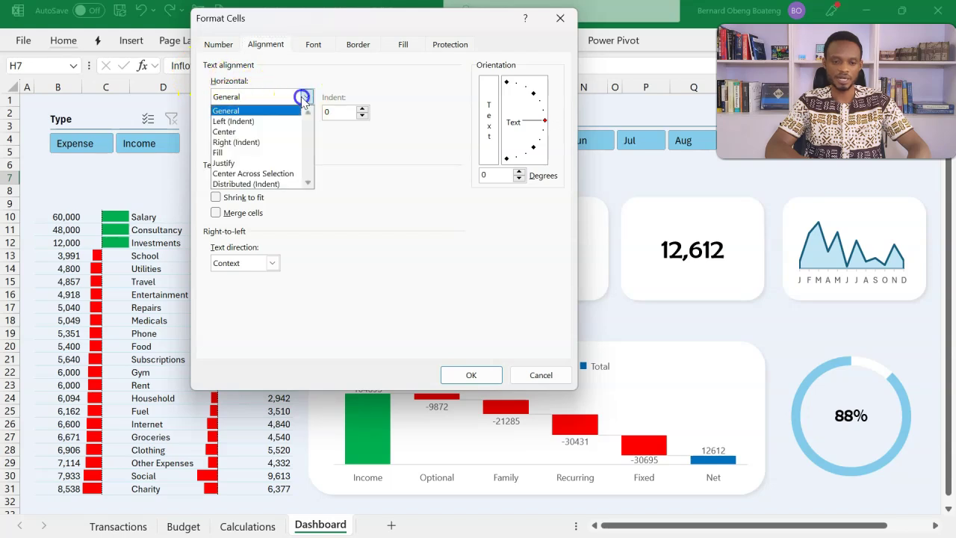
click(261, 174)
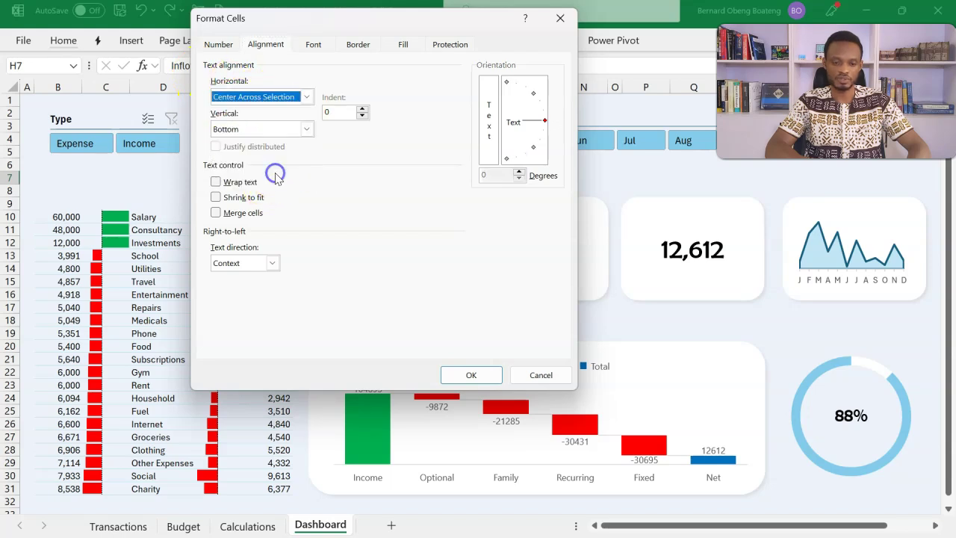
click(470, 376)
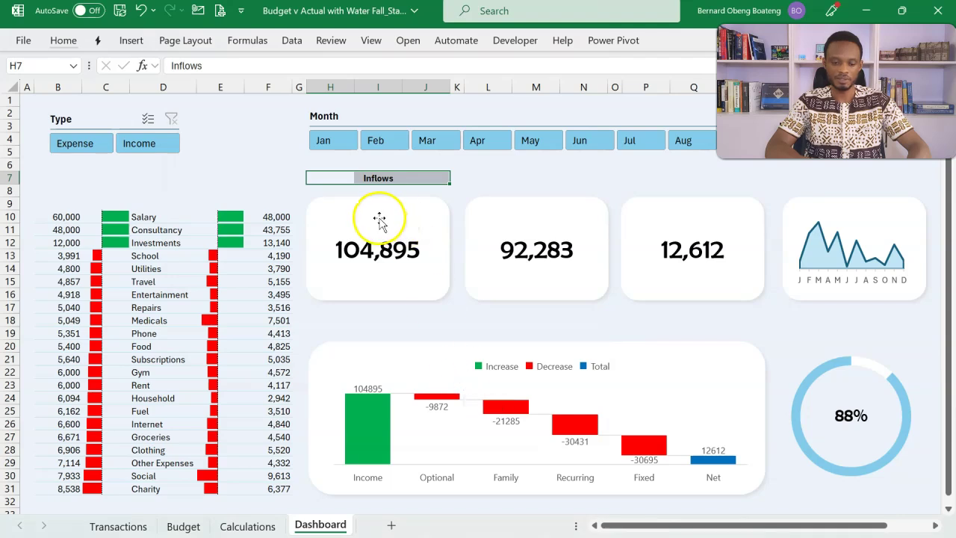
Add a bottom border to the Inflows heading range H7:J7.
key(alt+h)
key(b)
key(o)
key(alt+h)
key(b)
key(o)
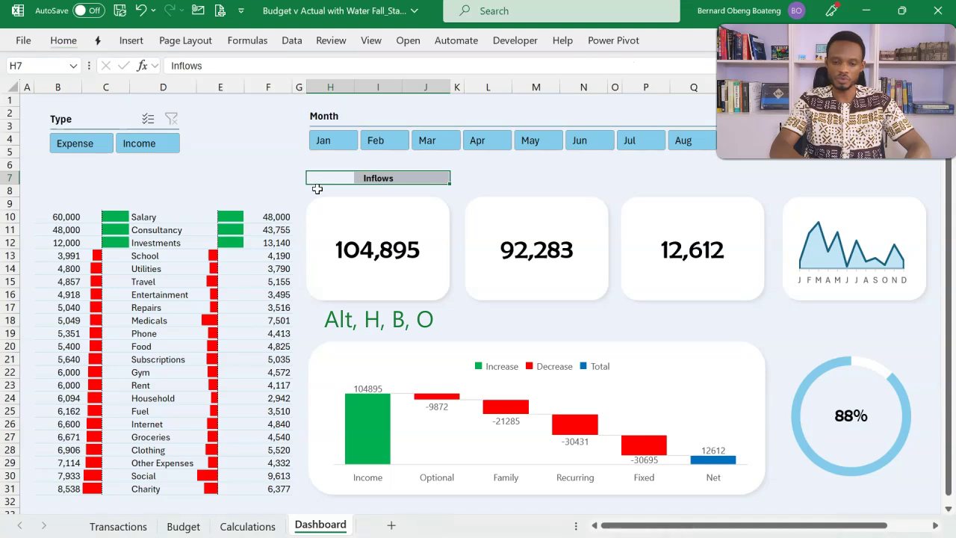
click(483, 196)
click(483, 179)
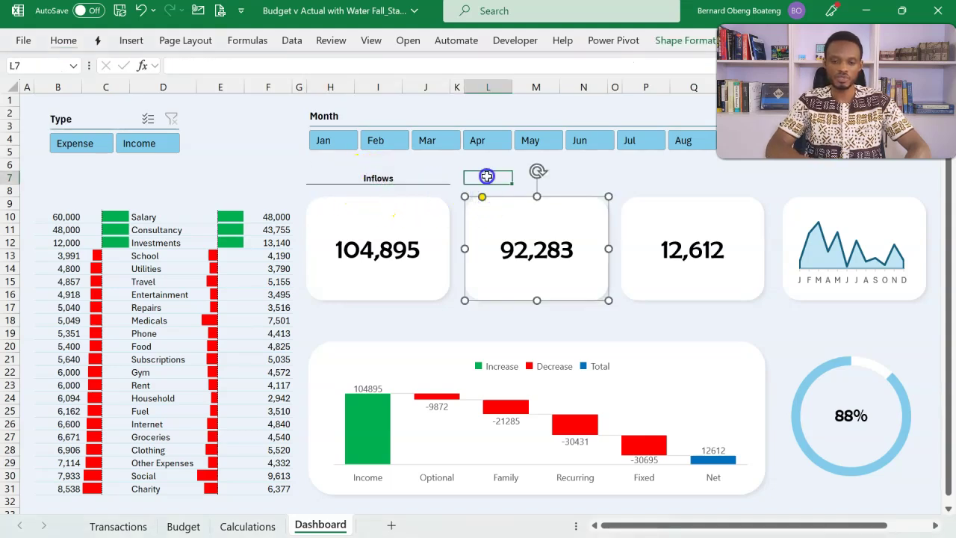
Copy the formatted Inflows heading to L7, P7 and T7 above the other cards and to T19 above the ring chart.
click(339, 176)
drag(338, 176, 427, 177)
key(ctrl+c)
click(488, 176)
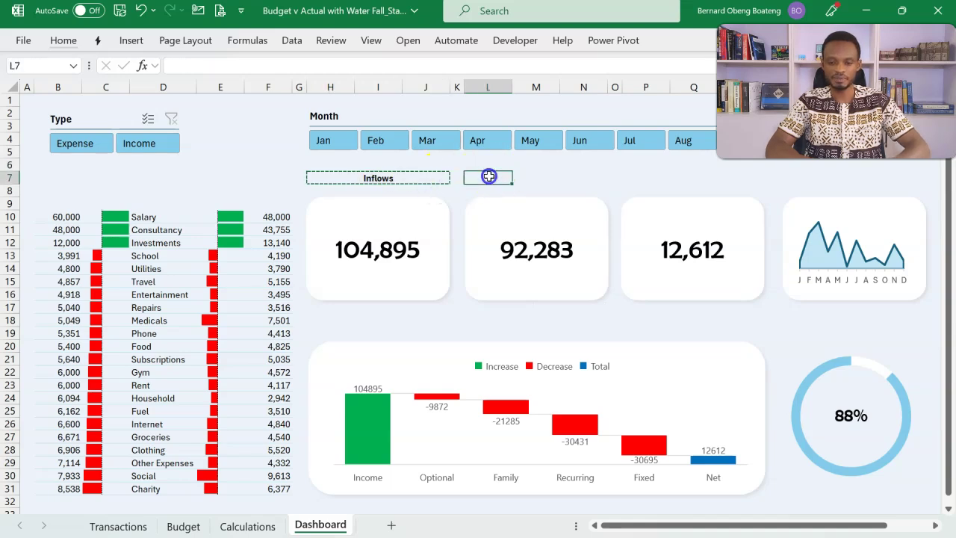
key(ctrl+v)
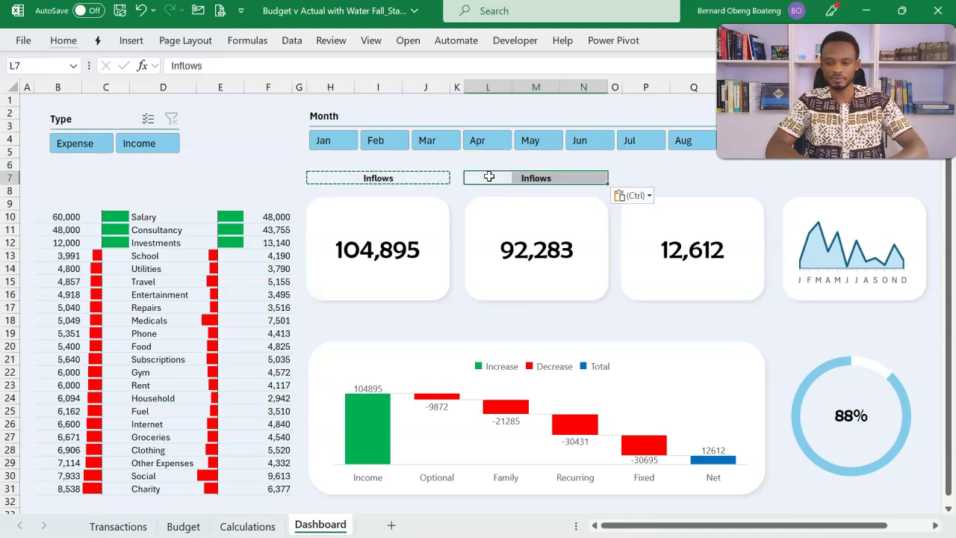
click(635, 178)
key(ctrl+v)
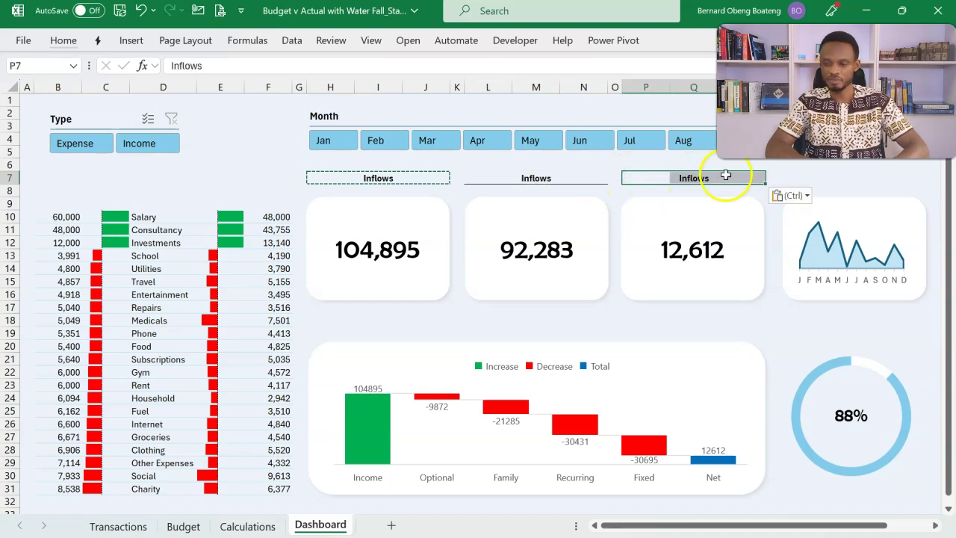
click(812, 180)
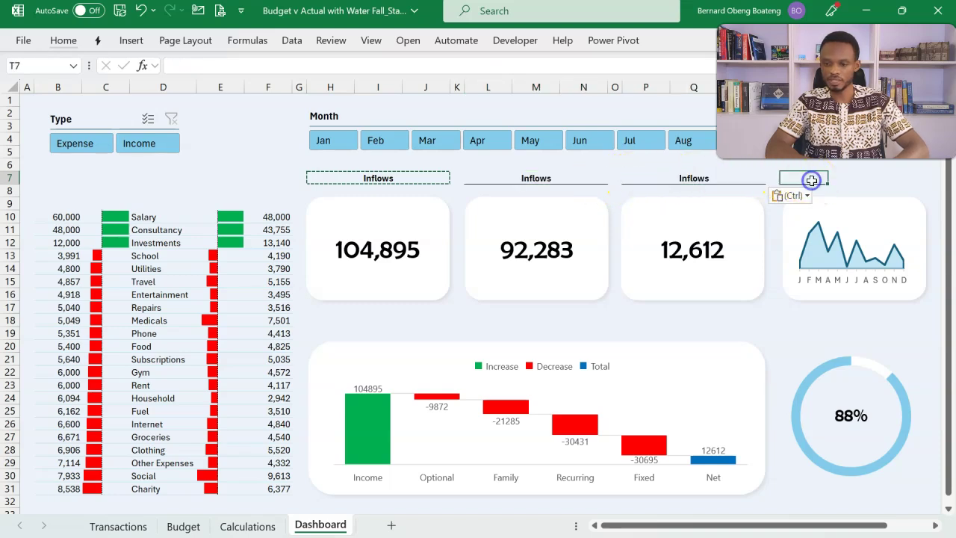
key(ctrl+v)
click(798, 331)
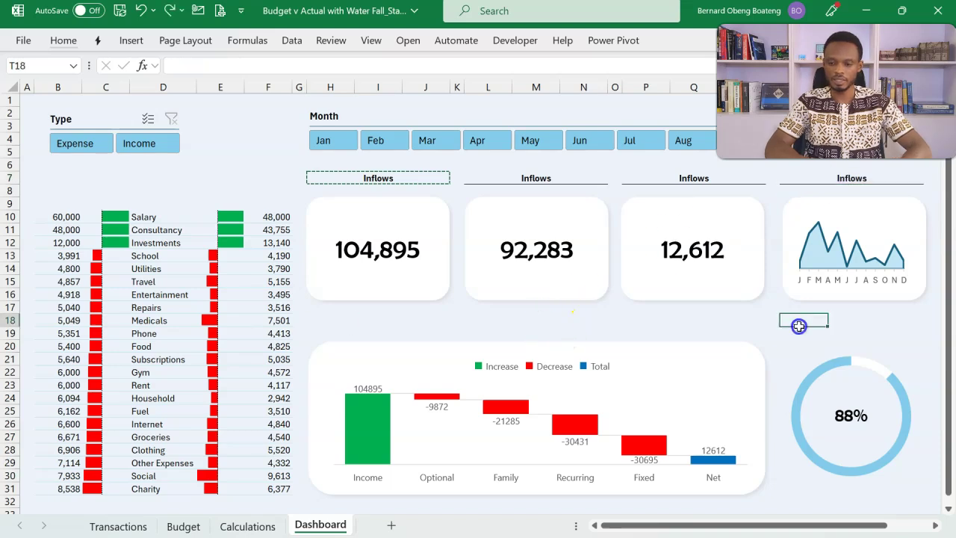
key(ctrl+v)
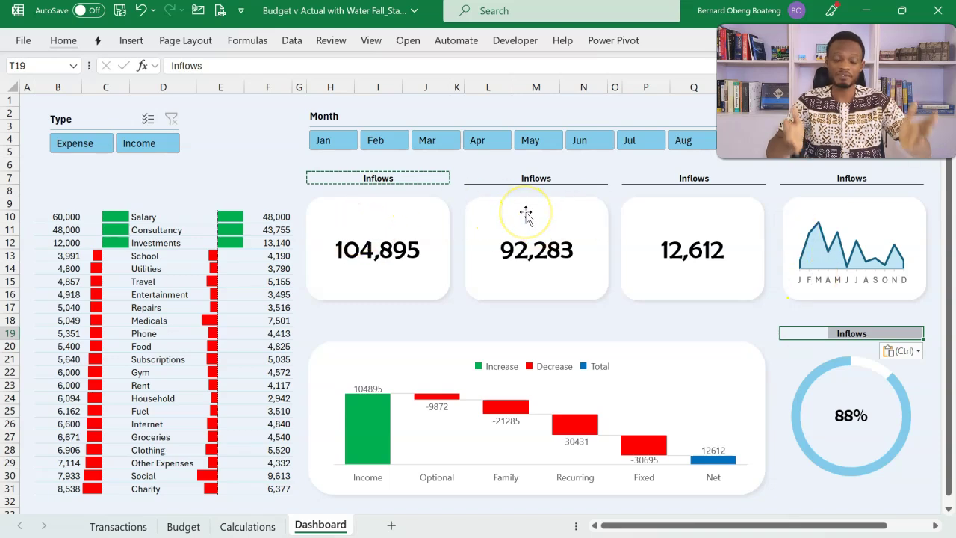
Check the waterfall chart's heading in the finished workbook and enter Income and Class Expenses in H19 of the working dashboard.
click(339, 332)
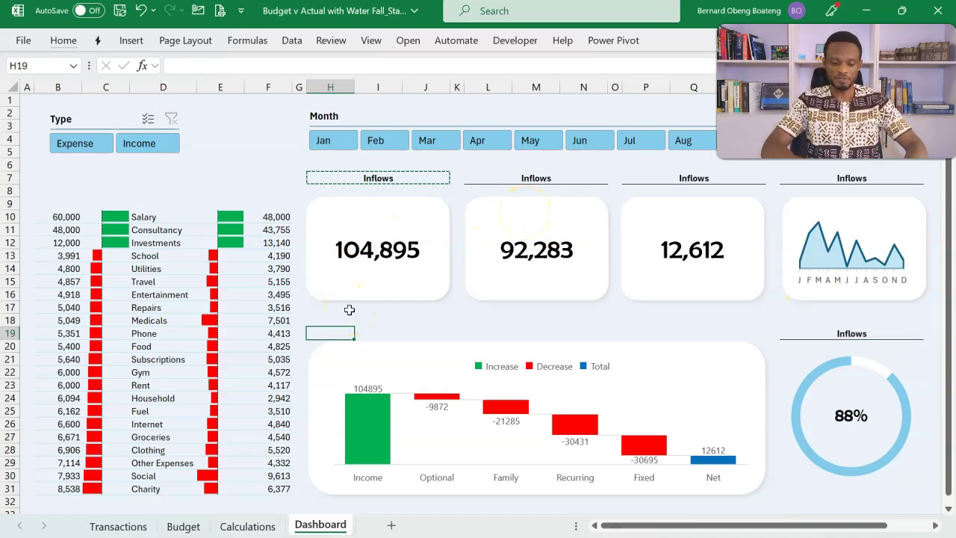
key(alt+Tab)
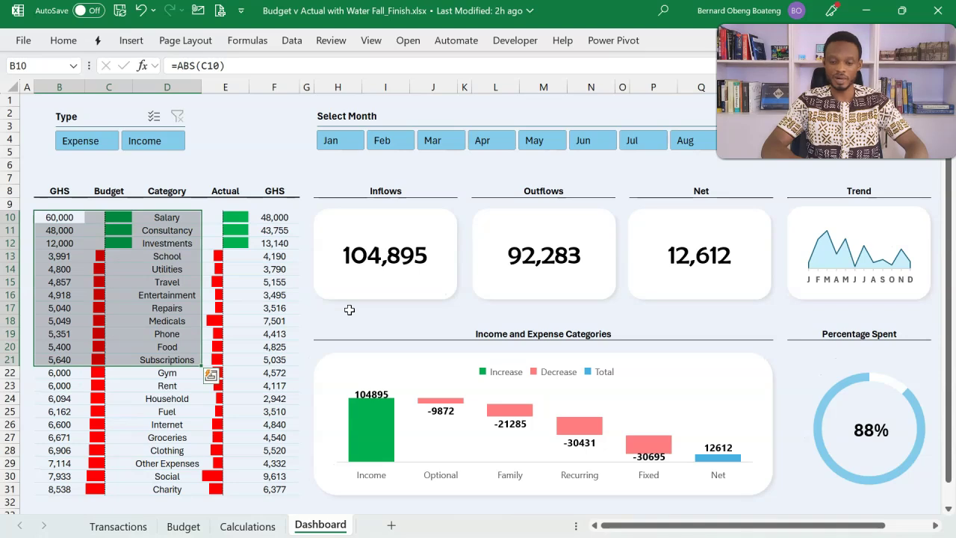
key(alt+Tab)
key(Escape)
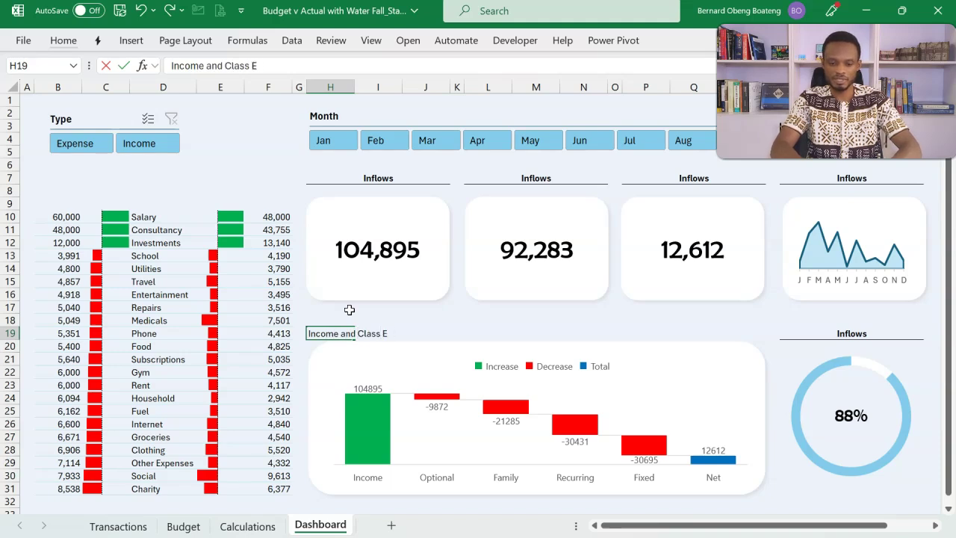
text(es)
key(Return)
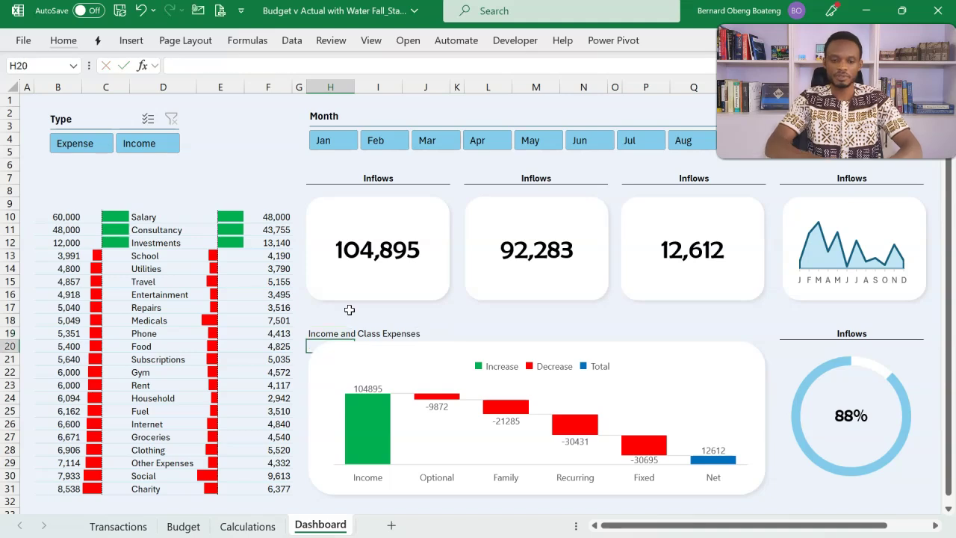
Copy the formatting of the Inflows heading H7:J7 onto the waterfall chart heading across H19:R19.
click(320, 177)
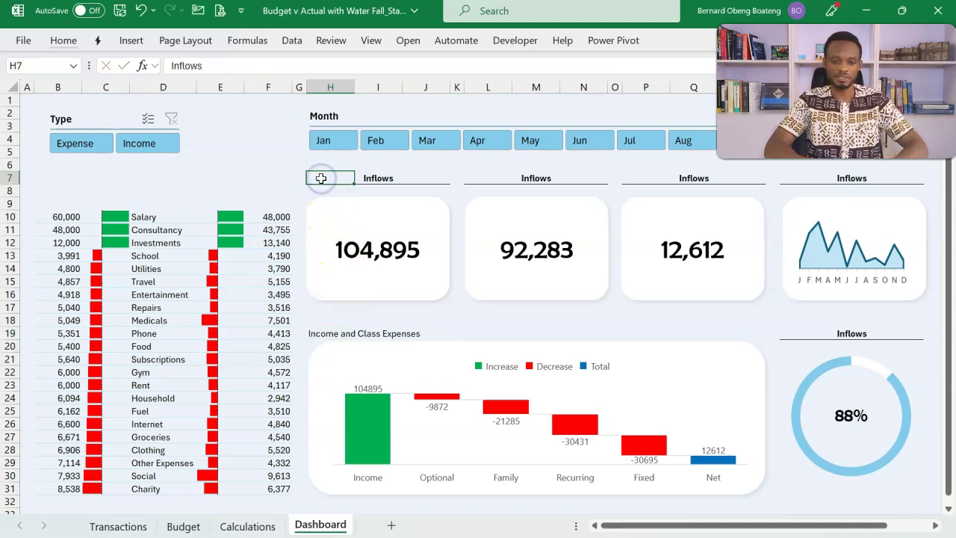
drag(320, 178, 432, 180)
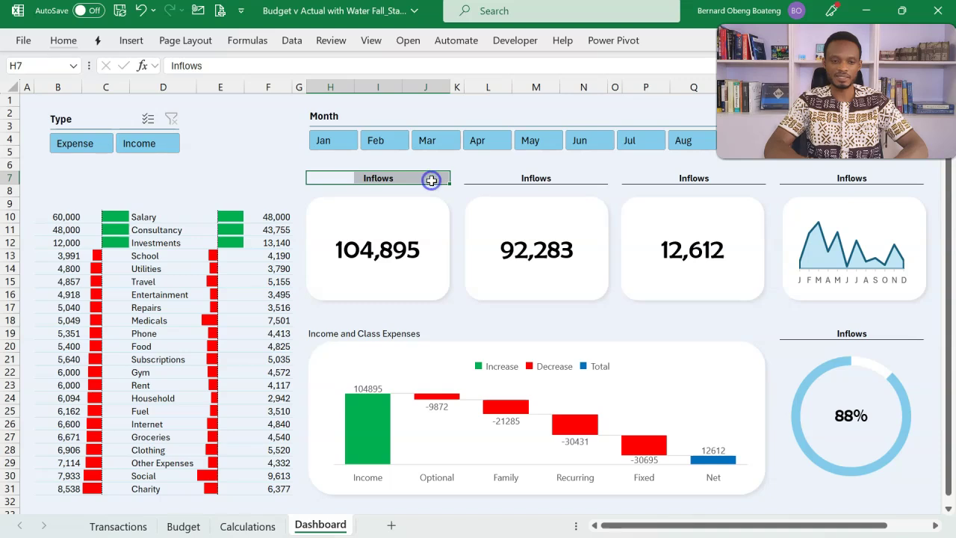
click(64, 41)
click(57, 105)
click(317, 333)
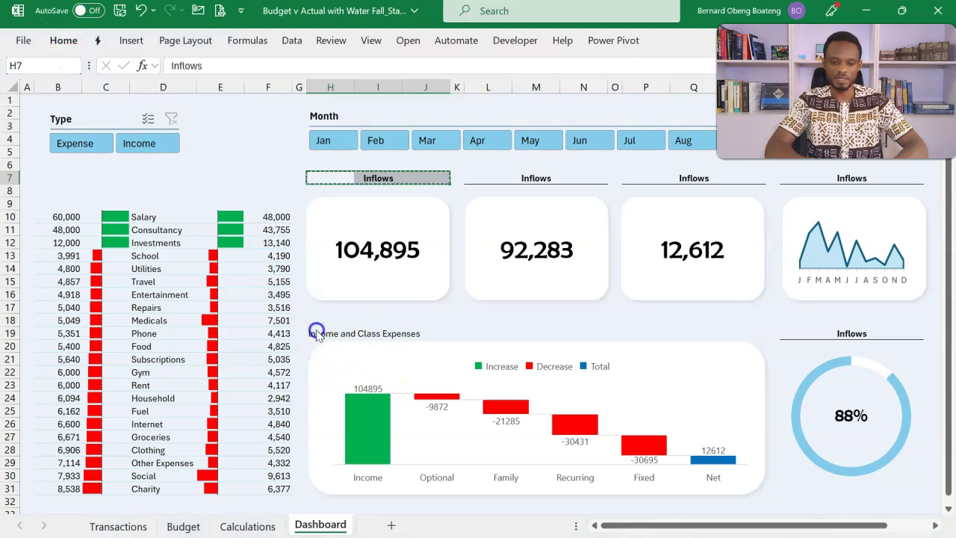
drag(316, 333, 727, 329)
click(506, 307)
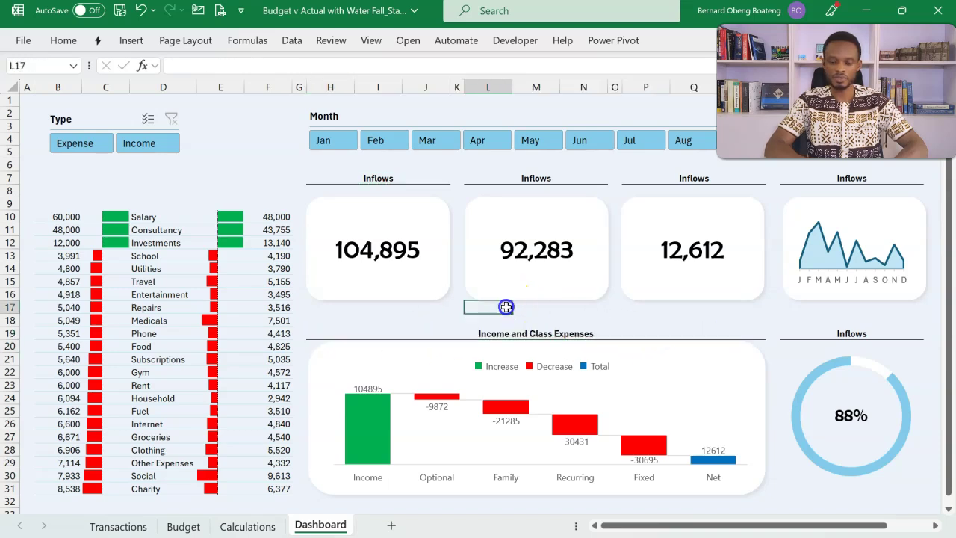
Nudge the waterfall chart and its rounded background card slightly down, away from the heading's border.
click(604, 348)
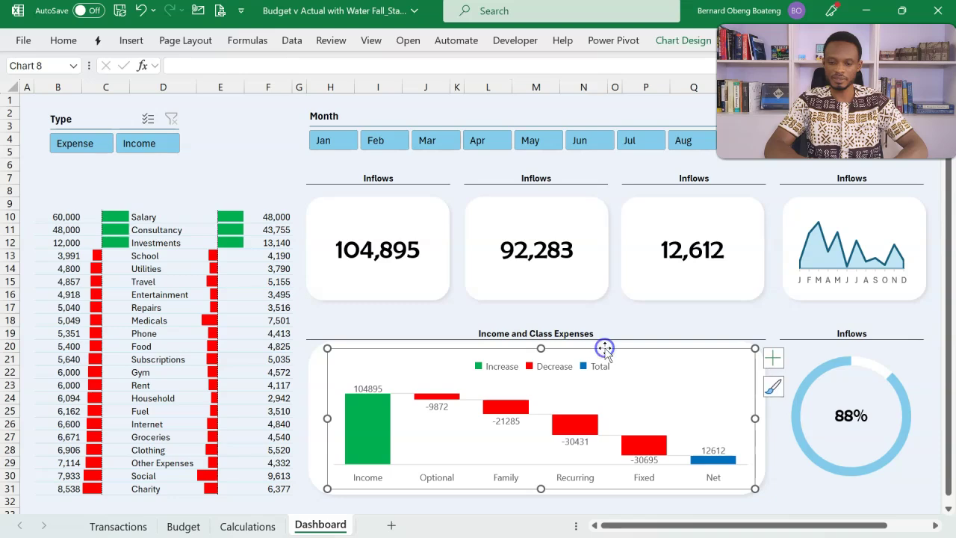
ctrl+click(315, 386)
key(Down)
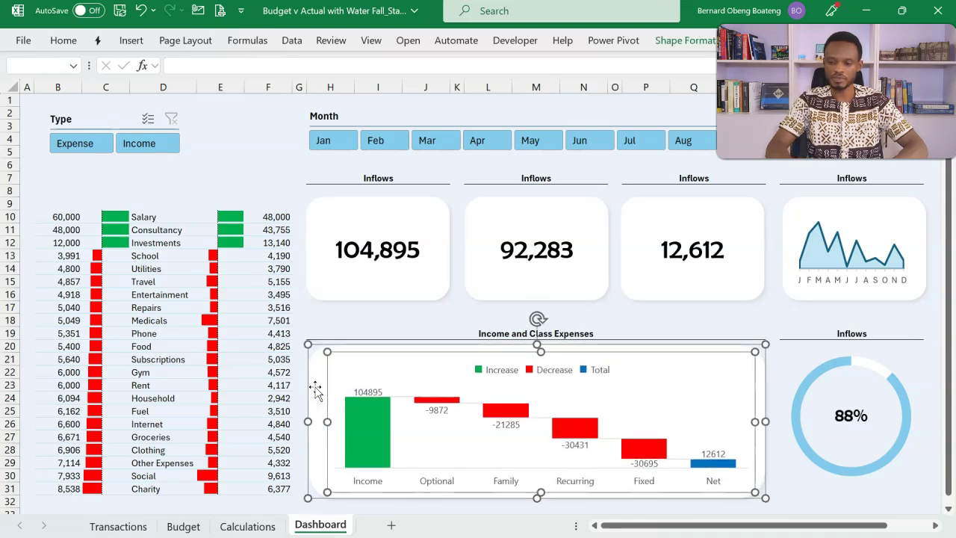
click(331, 320)
Retitle the copied headings Outflows, Net, Trend and Percentage Spent, and add underlined bold headings GHS, Budget, Categories, Actual and GHS above the category table.
click(474, 177)
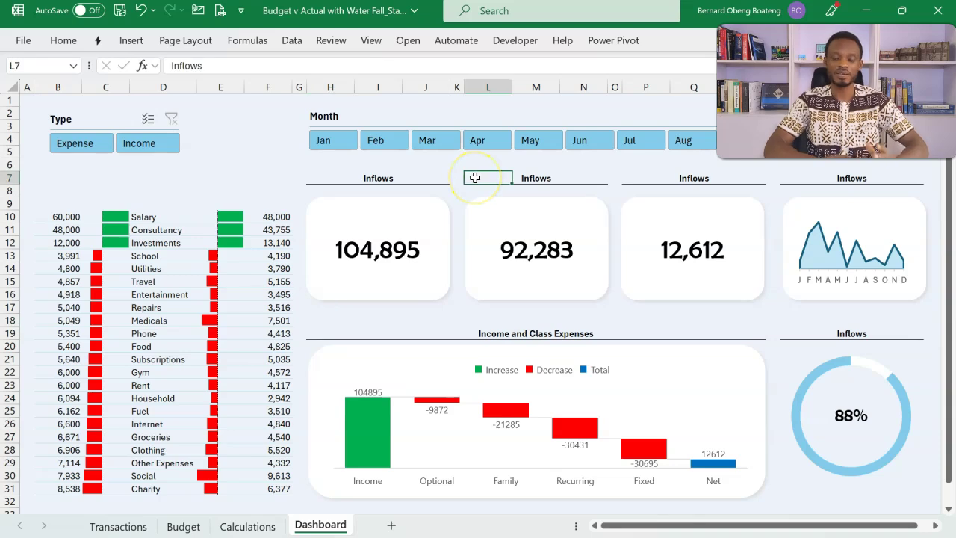
click(493, 138)
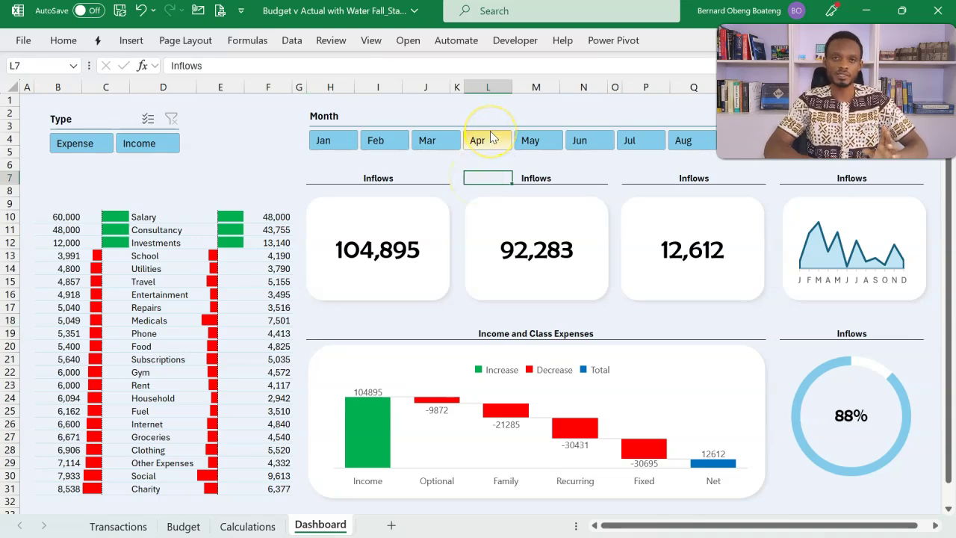
click(490, 175)
text(Outfl)
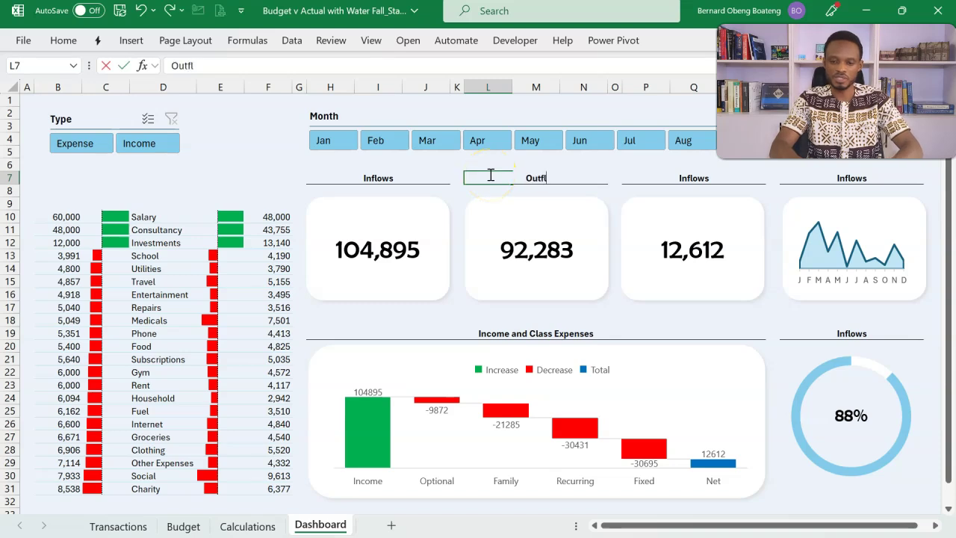
key(Tab)
key(Tab)
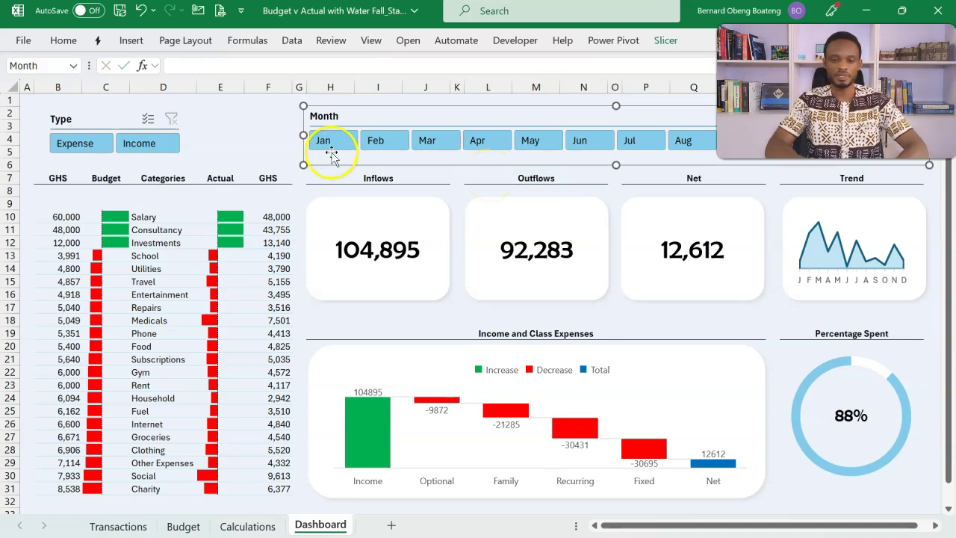
Test the dashboard by filtering it to Jan, Feb and Mar in turn, and clear the Month filter.
click(325, 179)
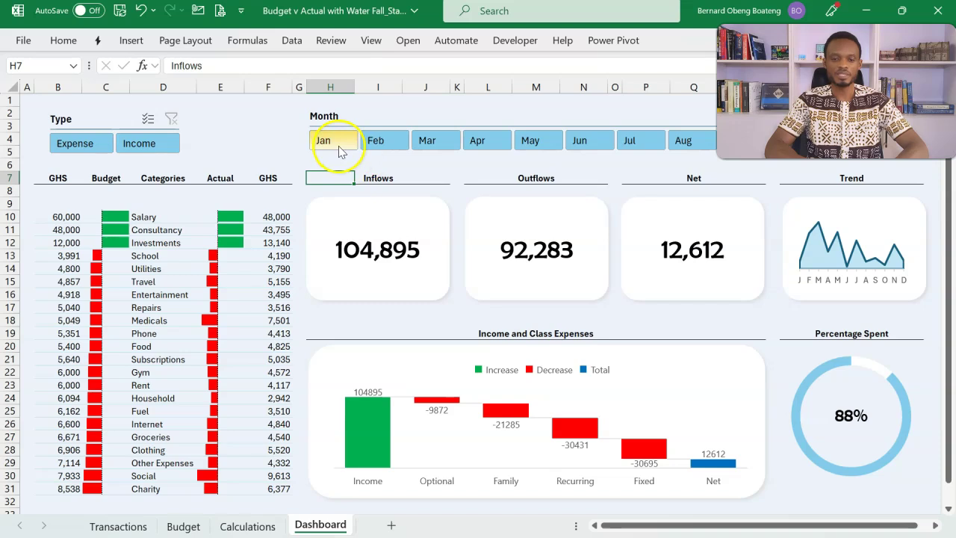
click(338, 142)
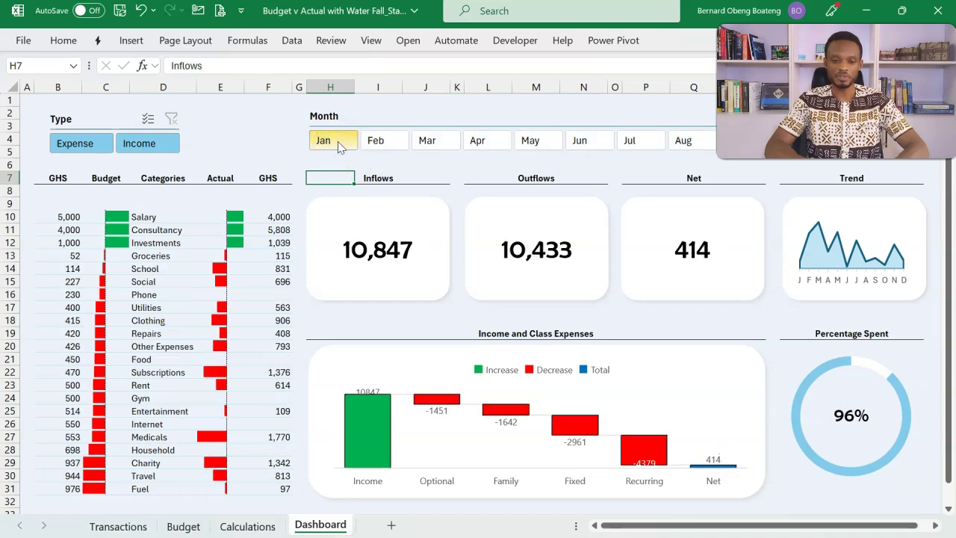
click(380, 140)
click(427, 140)
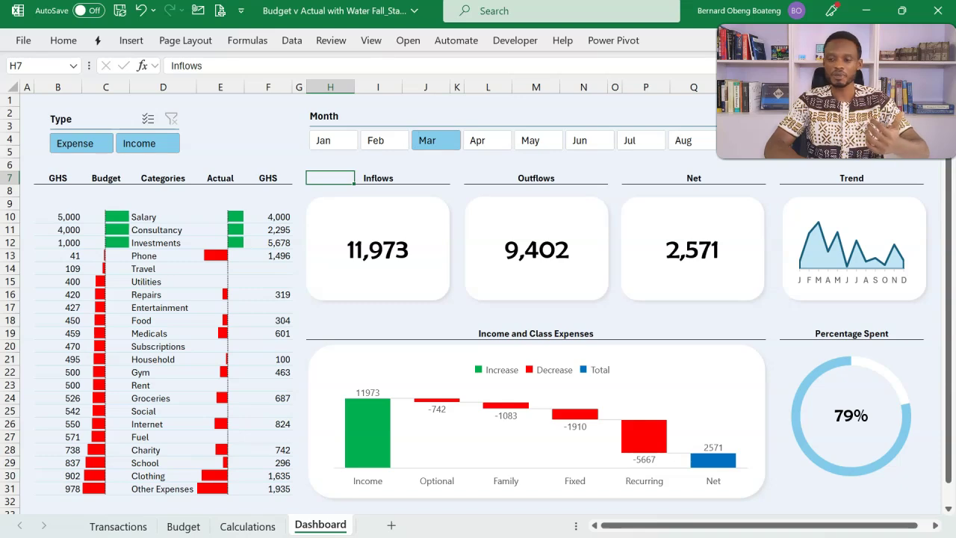
click(916, 118)
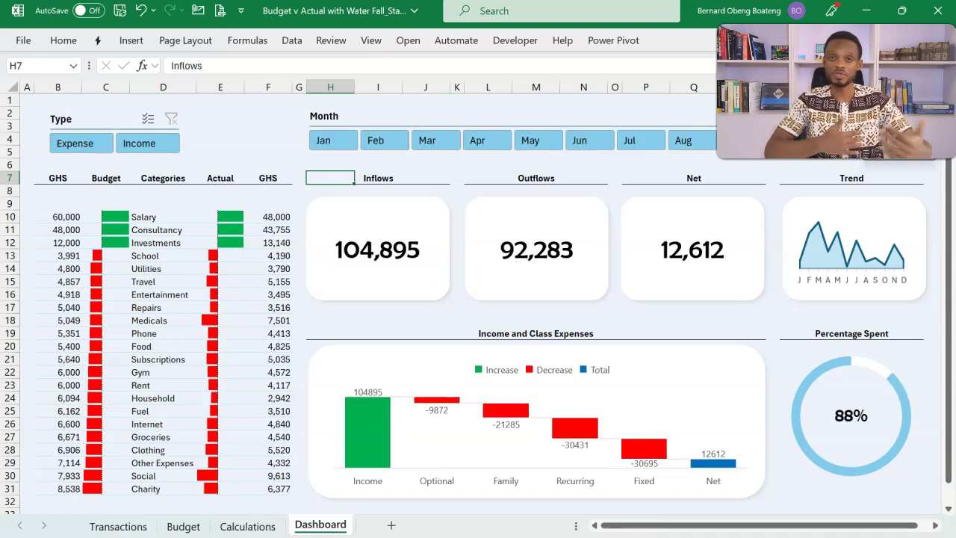